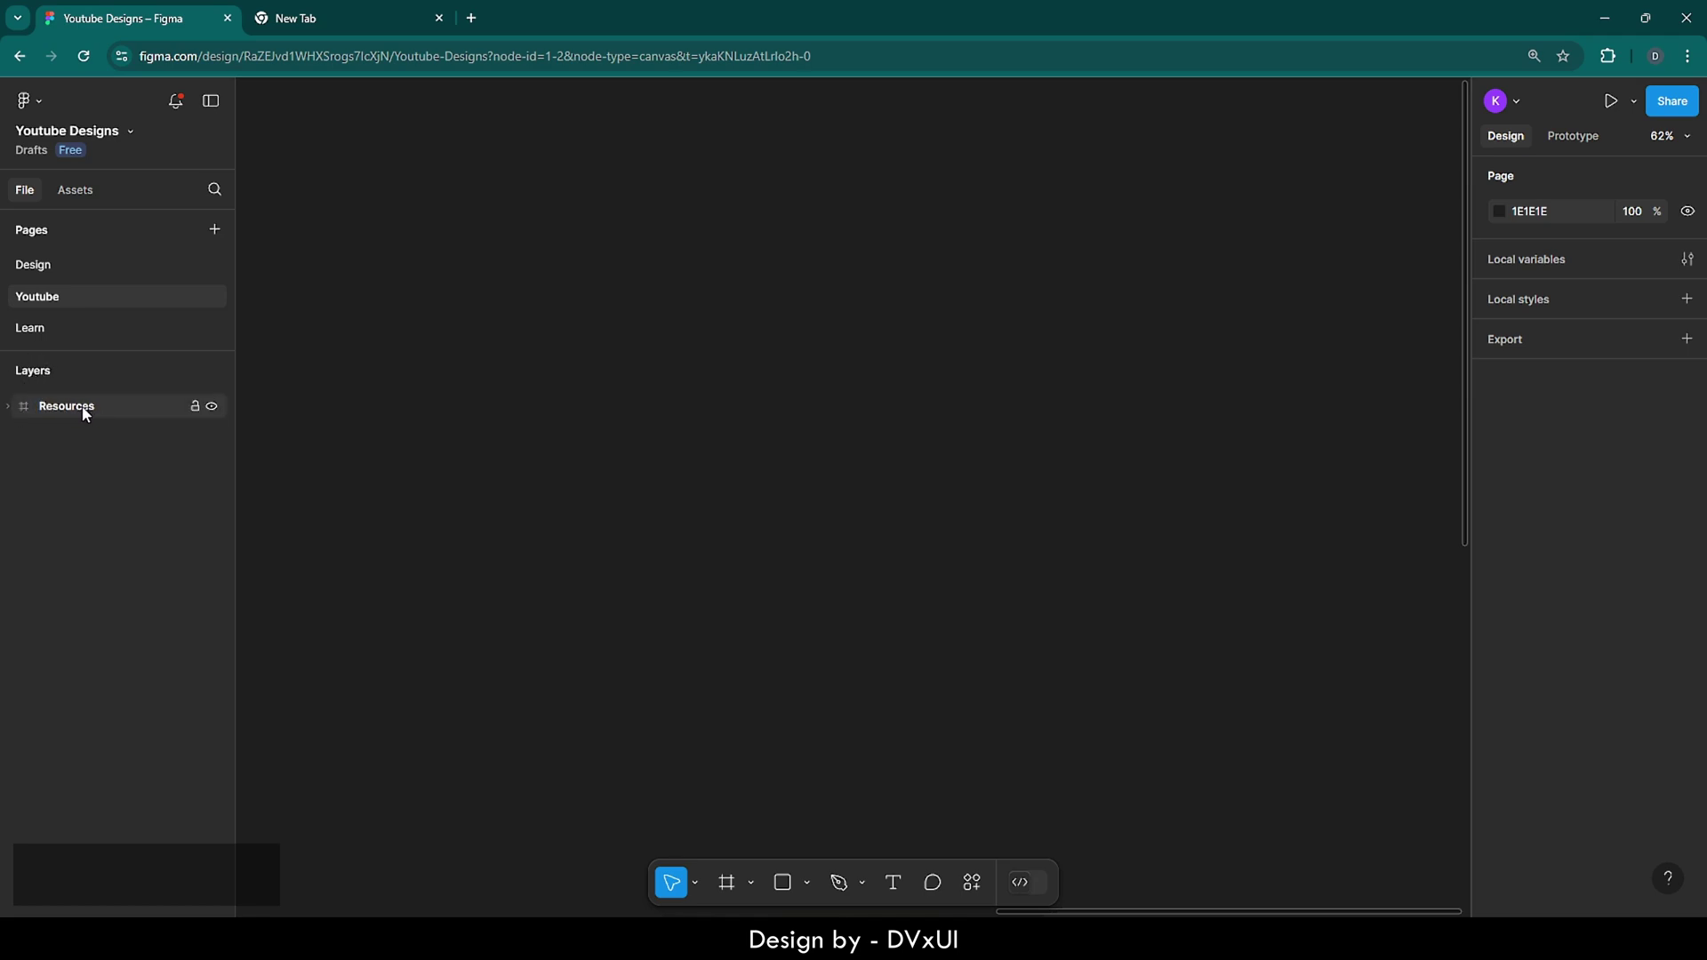
- Bring the Resources frame into view and examine its character image and colour swatches
click(25, 407)
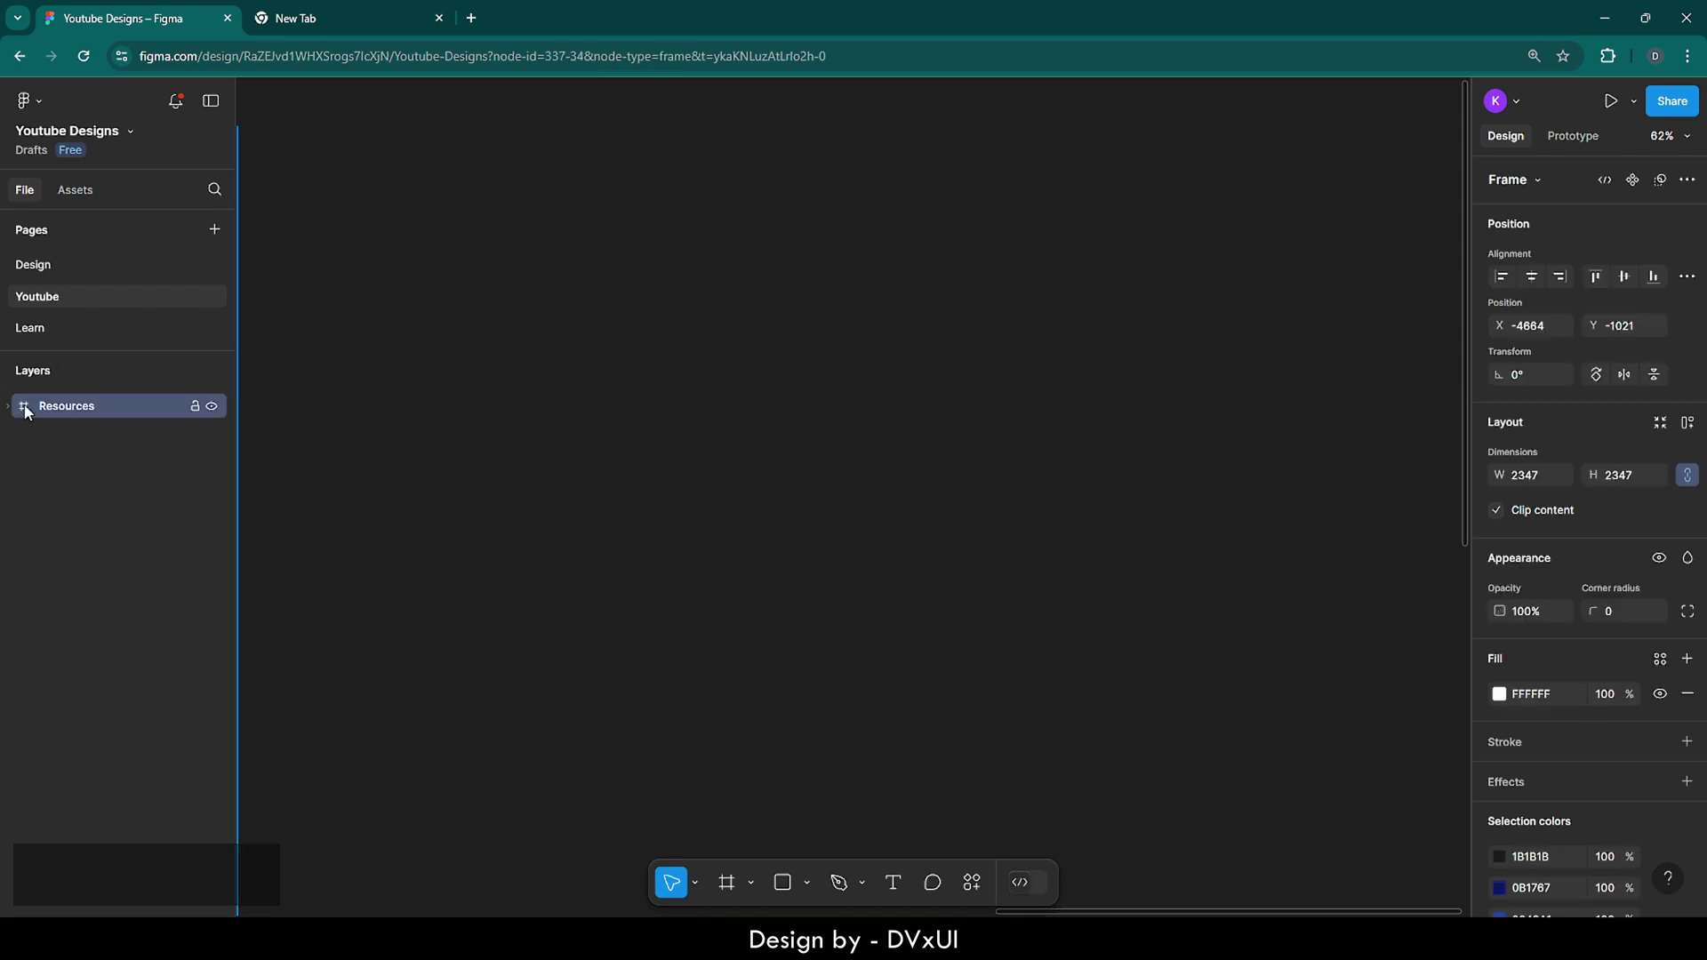
key(shift+2)
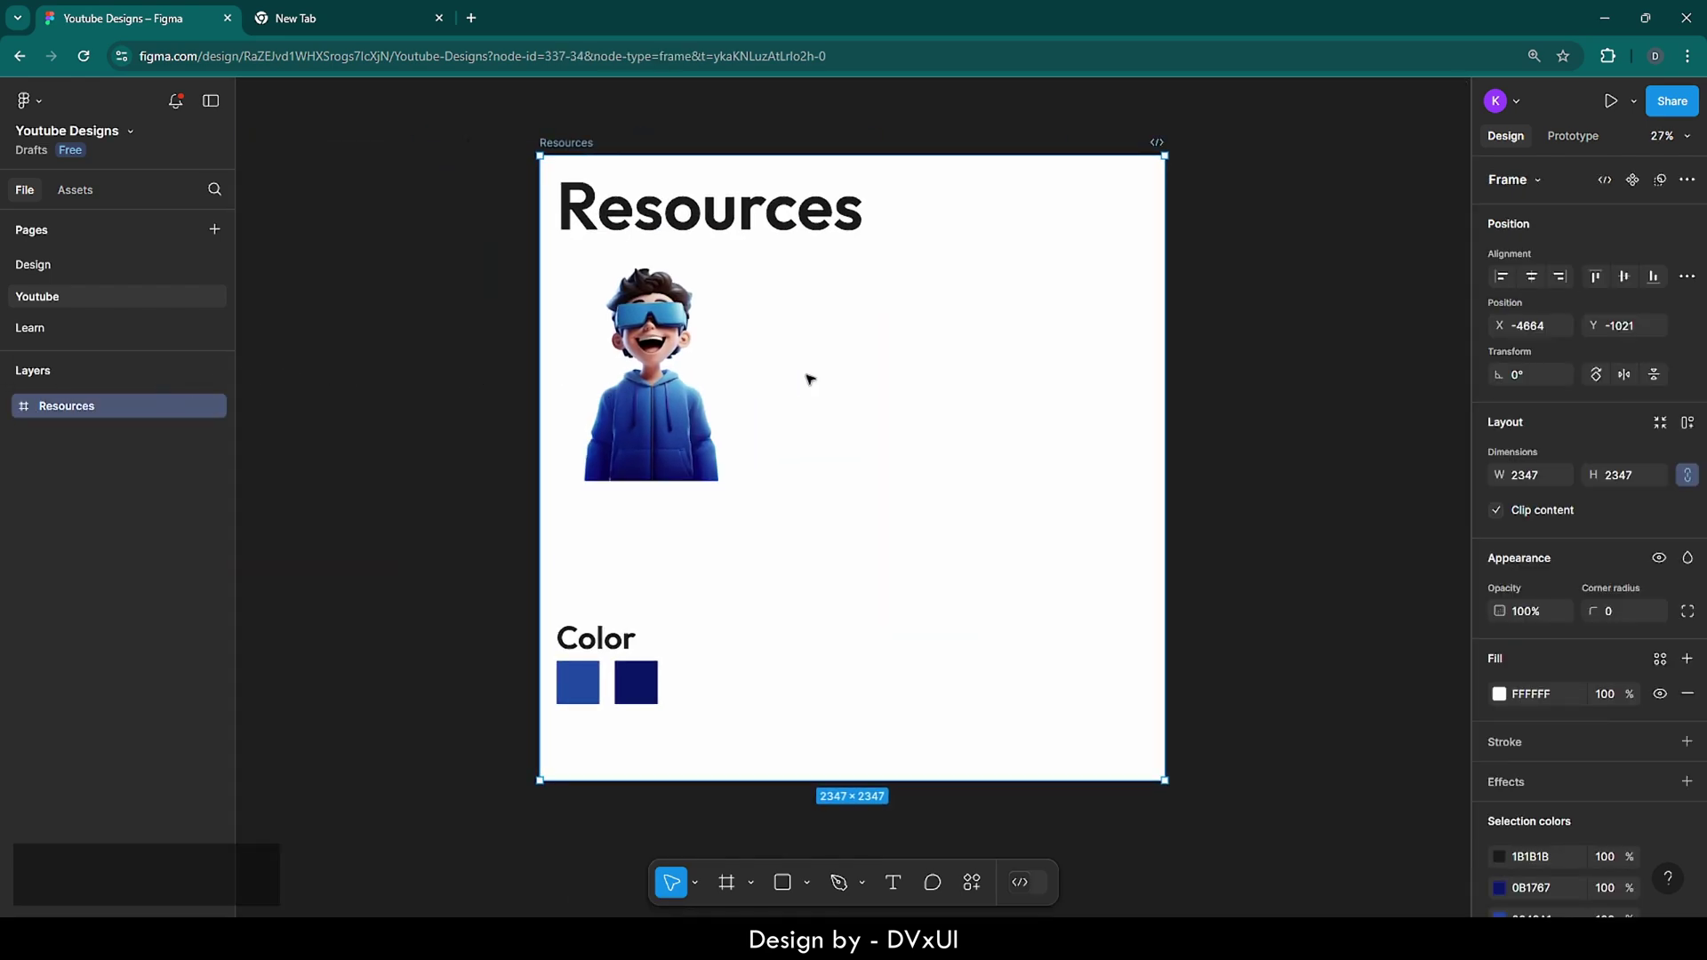
click(1277, 316)
click(705, 367)
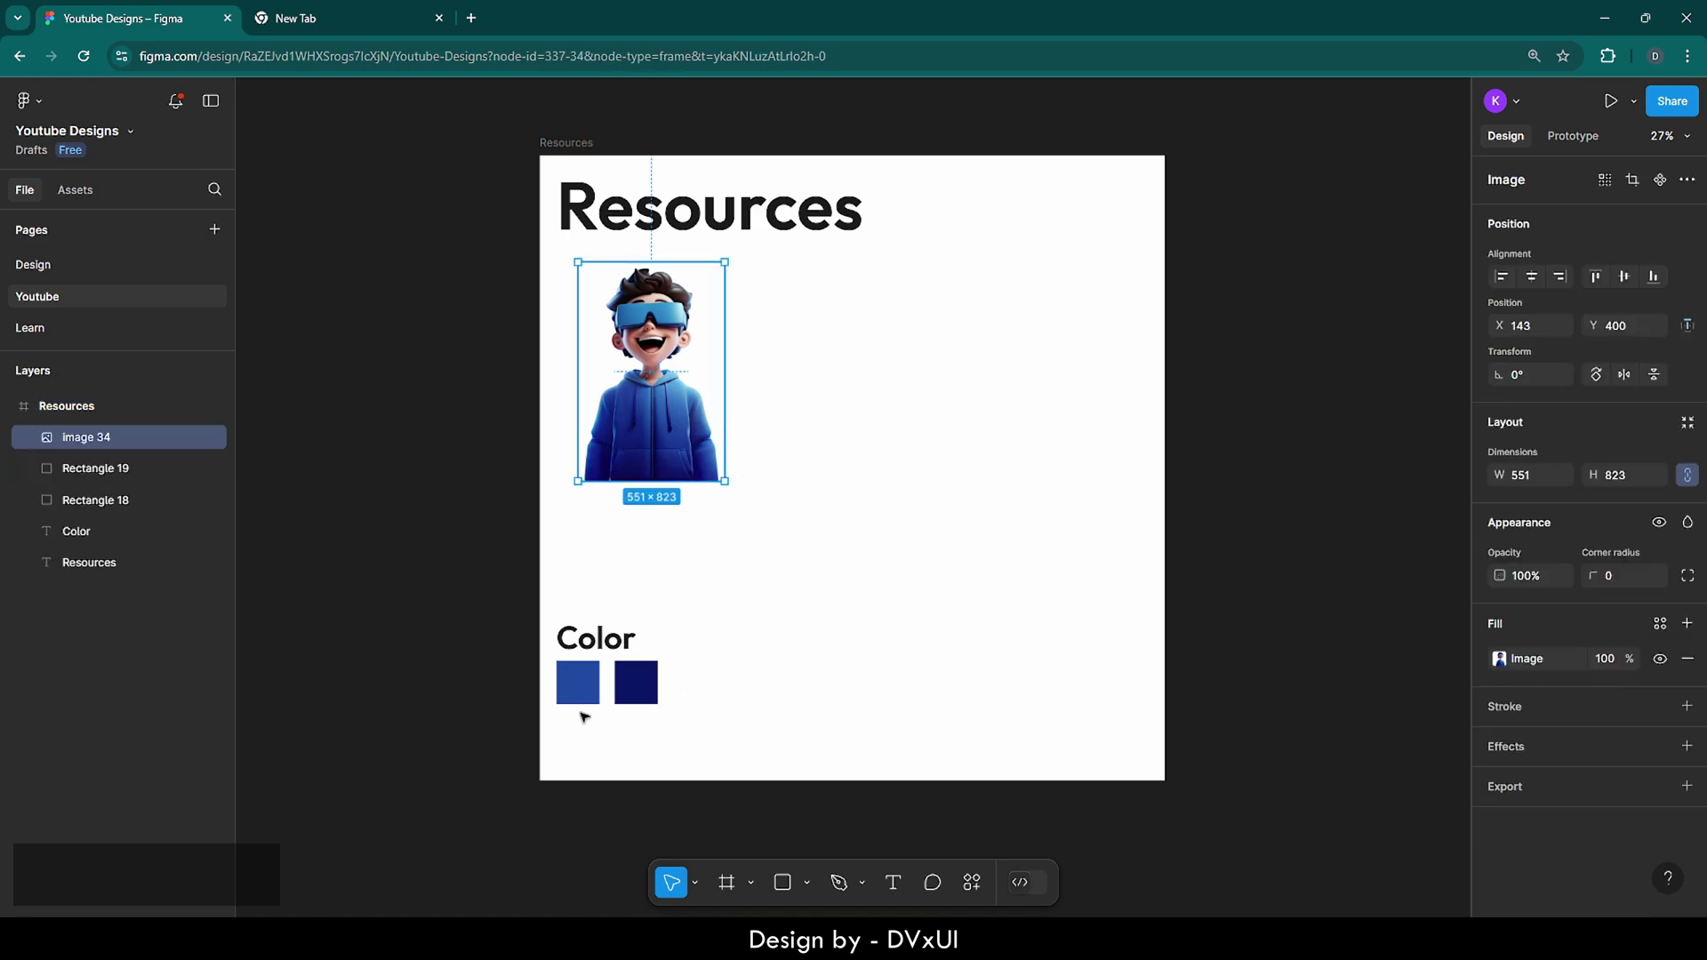
click(513, 549)
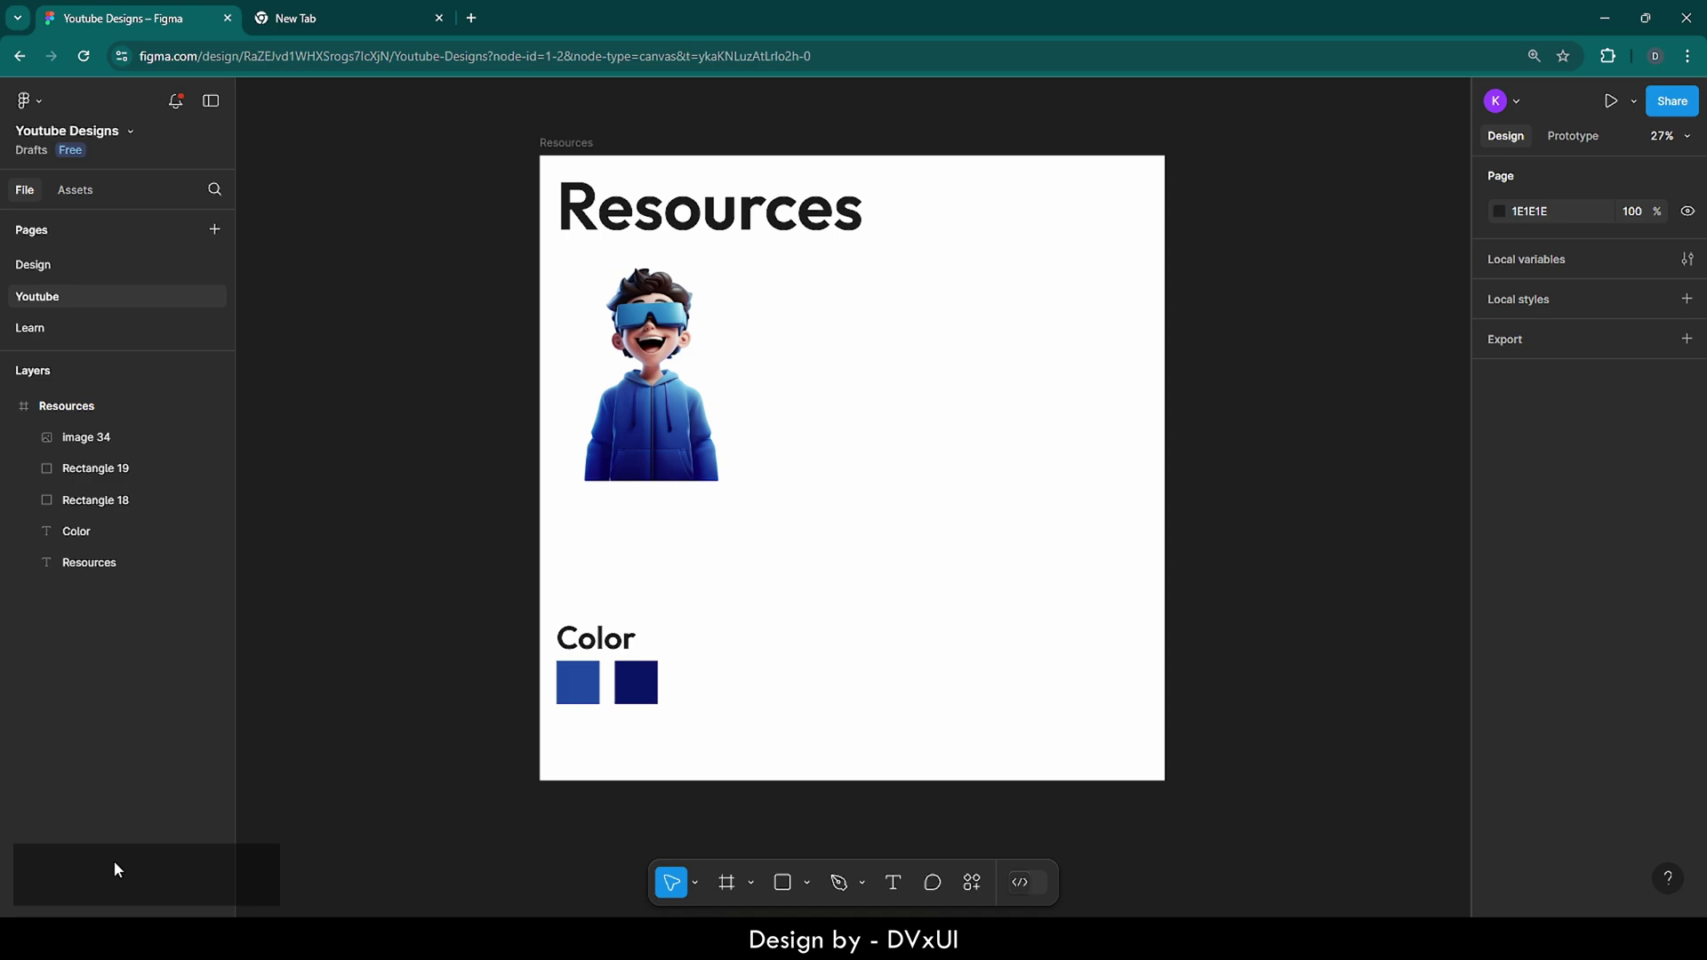
- Try resizing the Resources frame to 1500 × 1500 and undo the resize
key(ctrl+a)
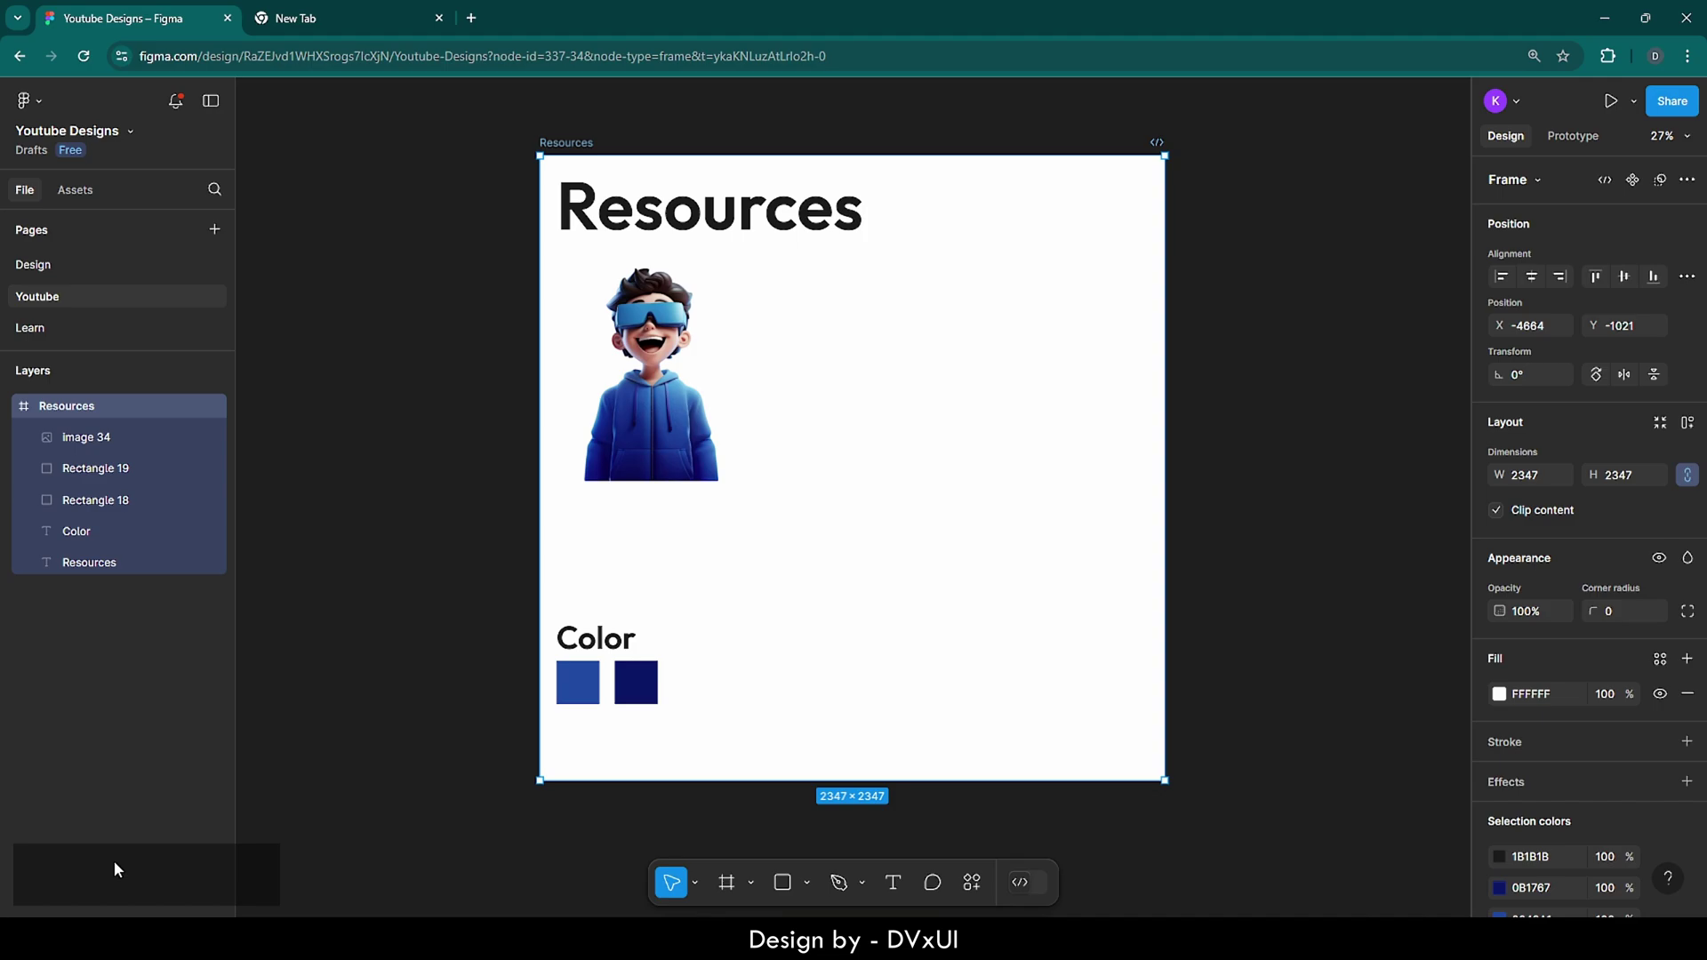
key(ctrl+a)
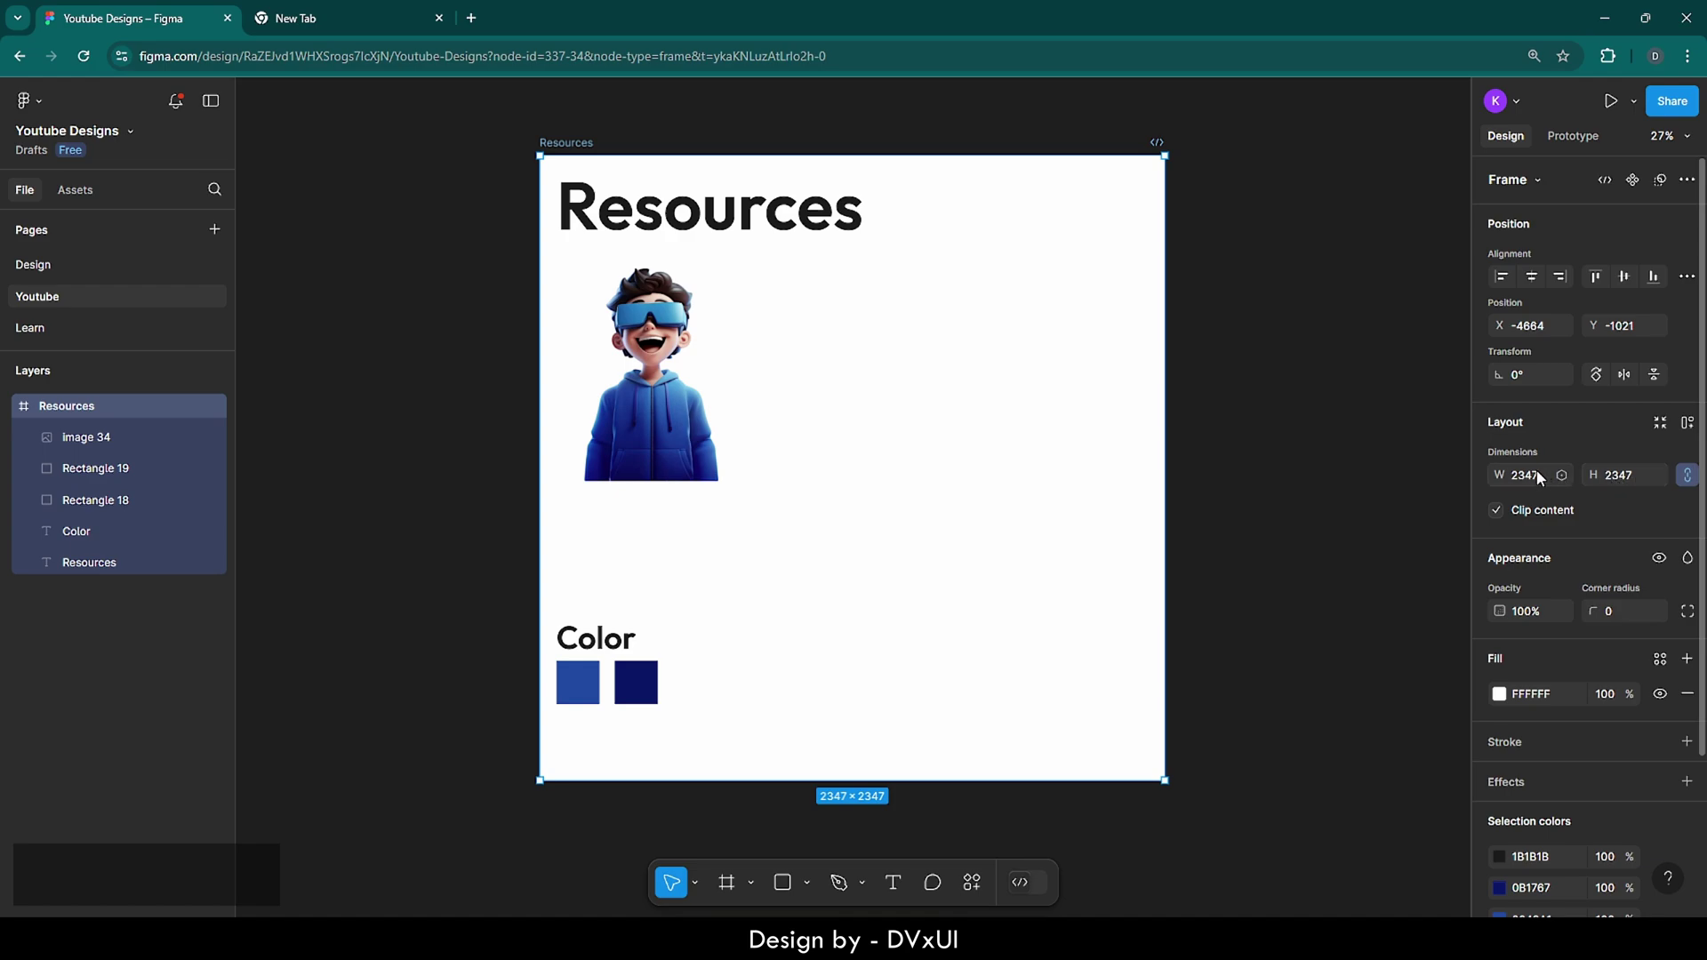
text(1500)
key(Return)
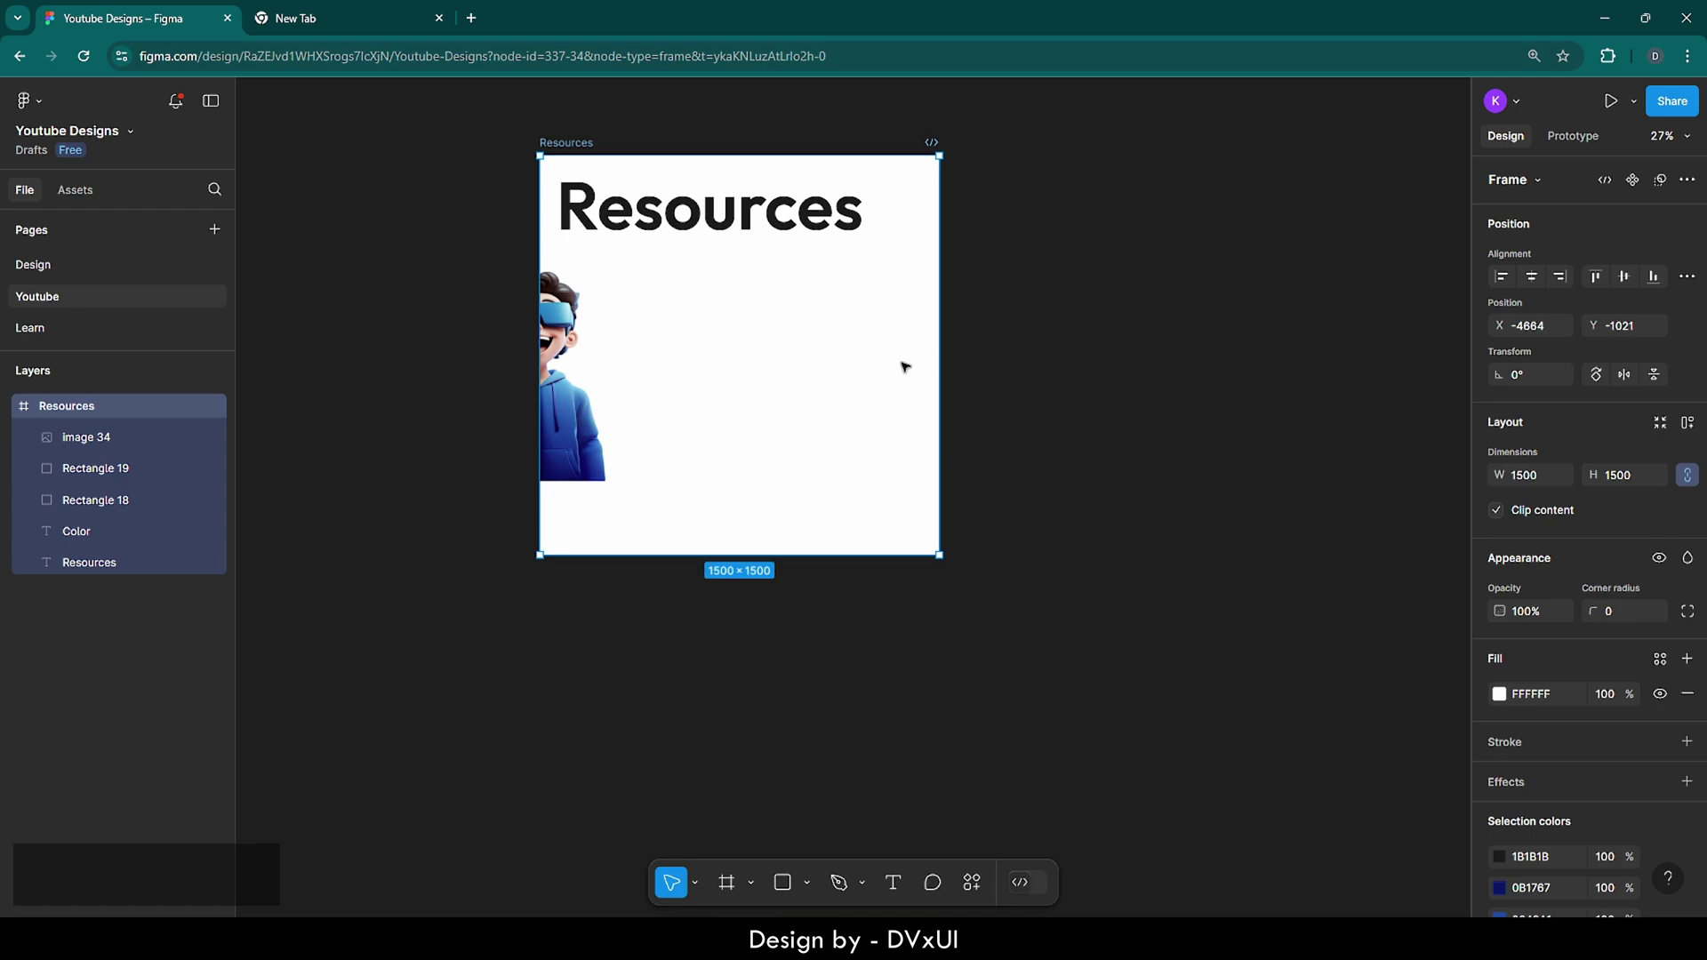
key(ctrl)
key(ctrl+z)
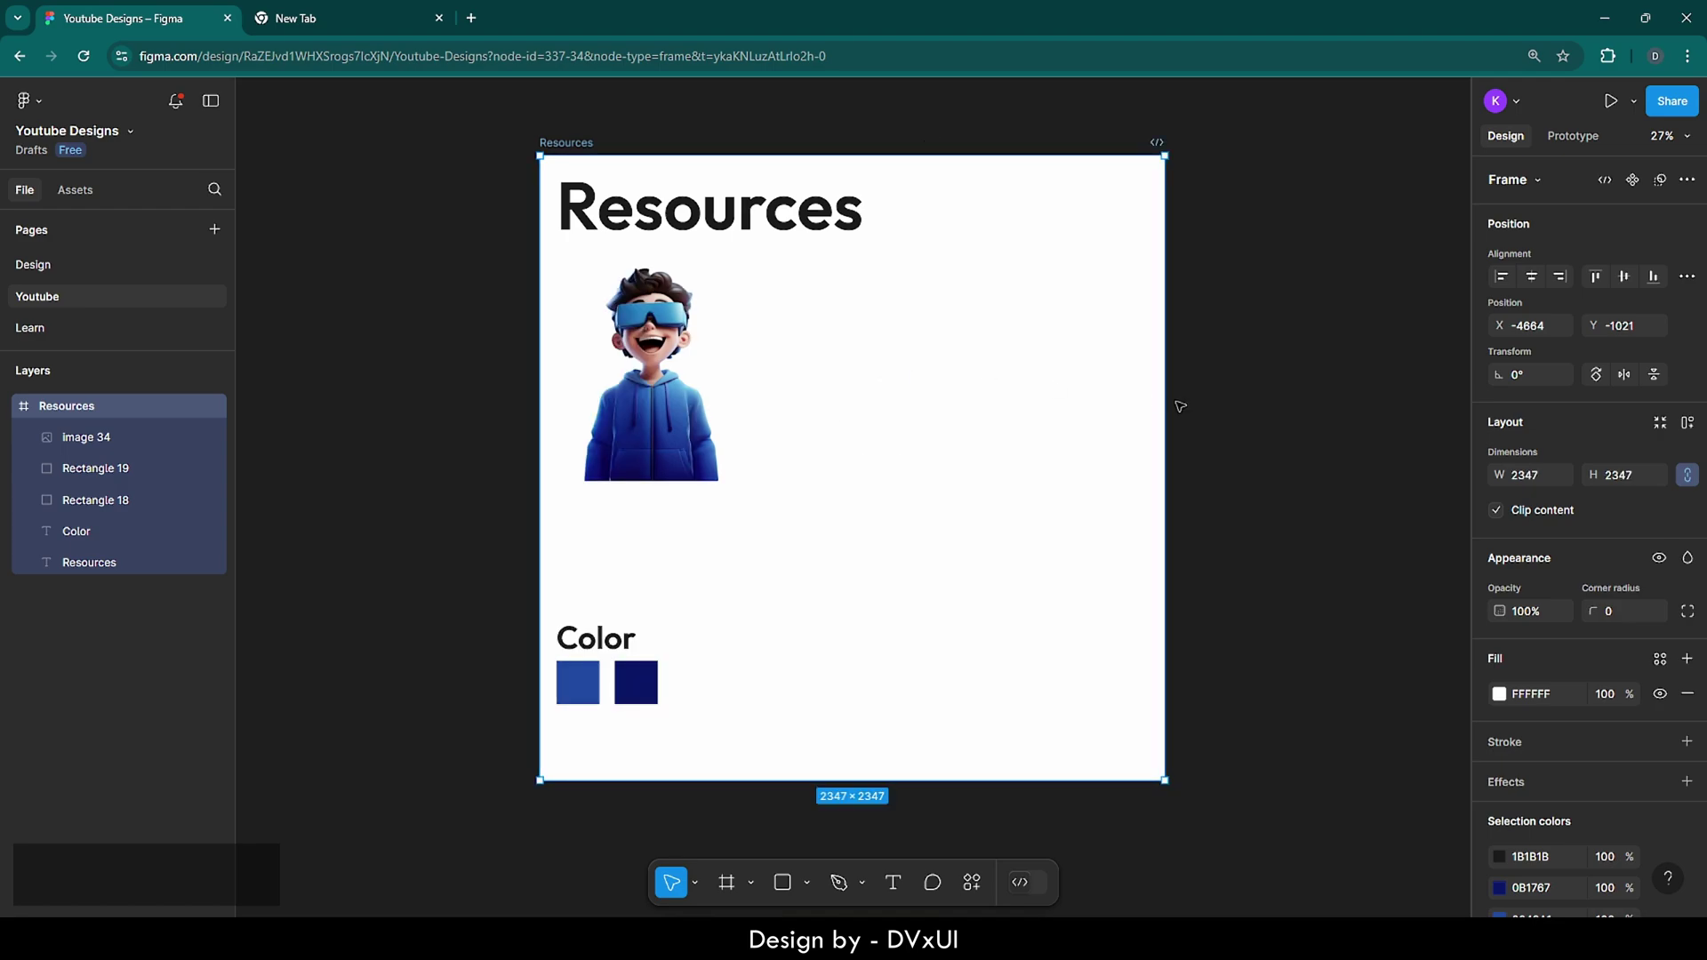
click(1315, 426)
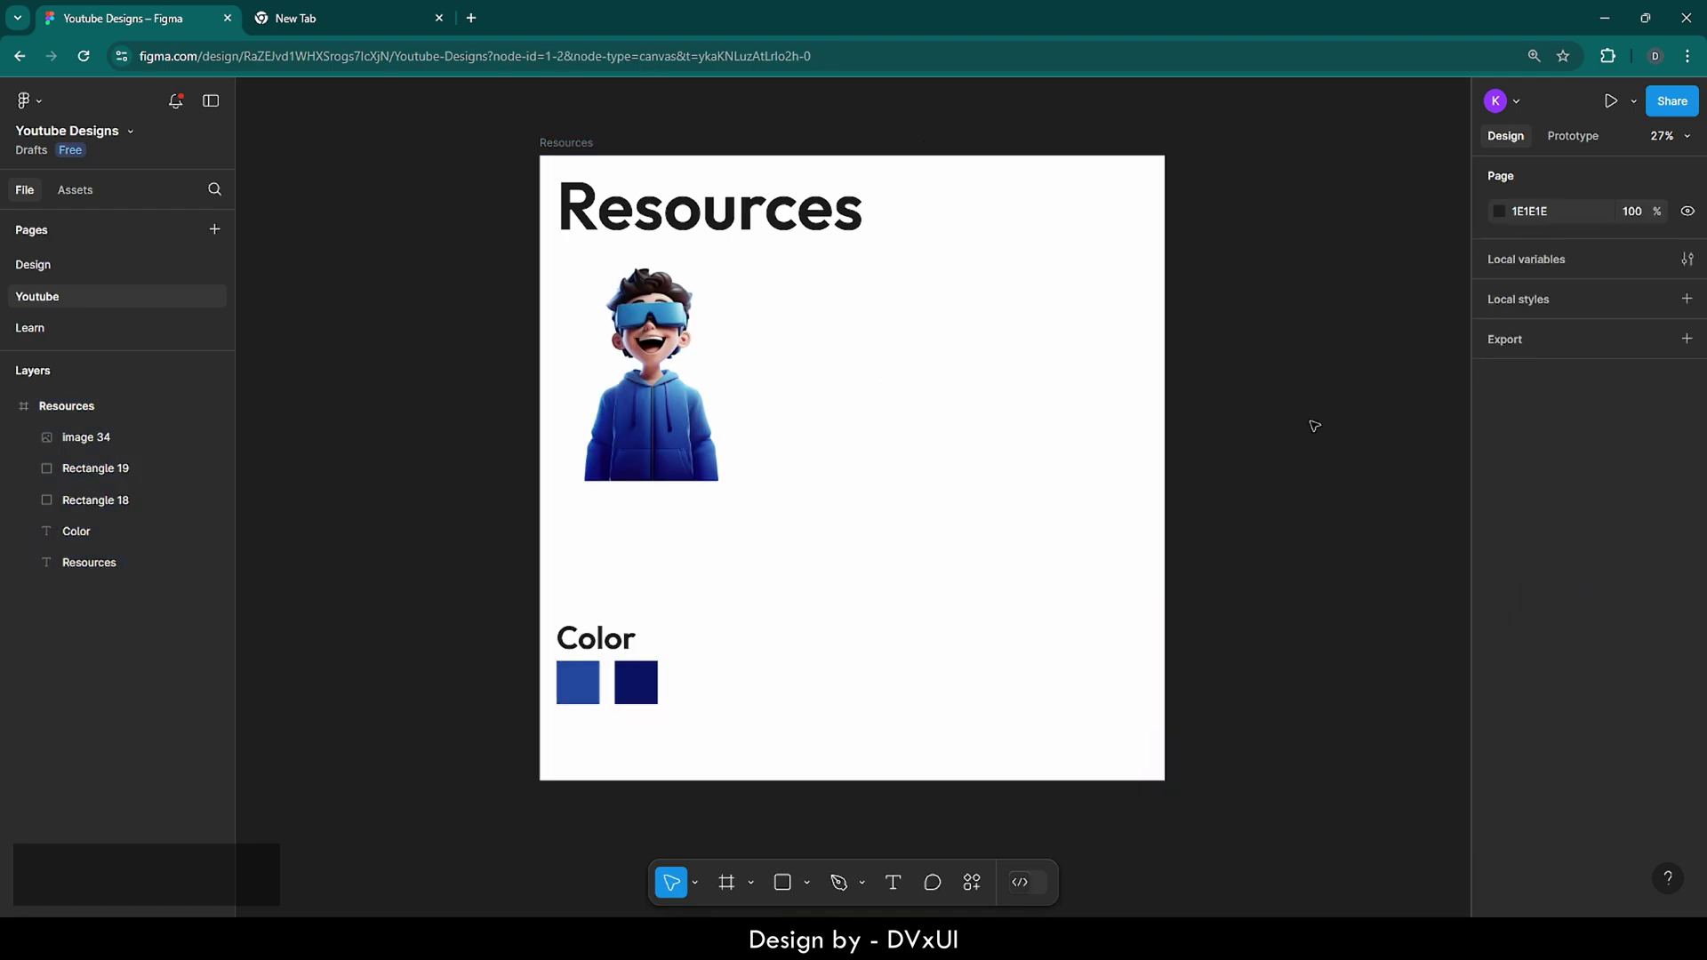
- Create a 1440 × 1024 Desktop frame on an empty area of the canvas
scroll(723, 495, down, 3)
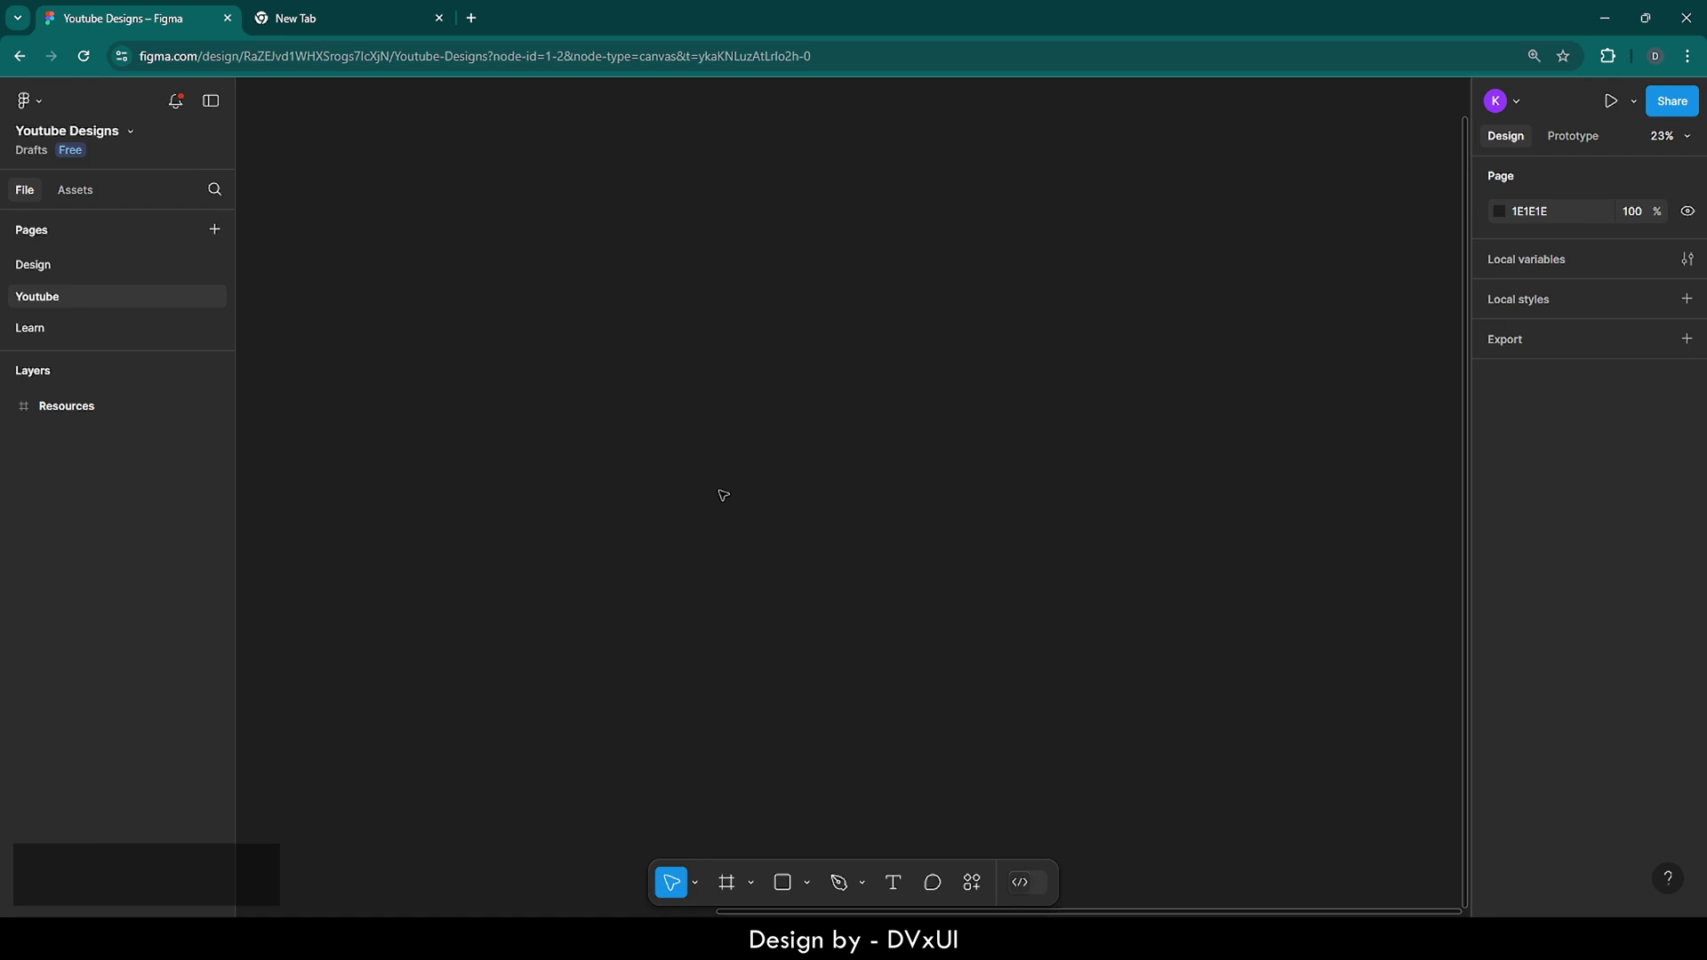
click(724, 880)
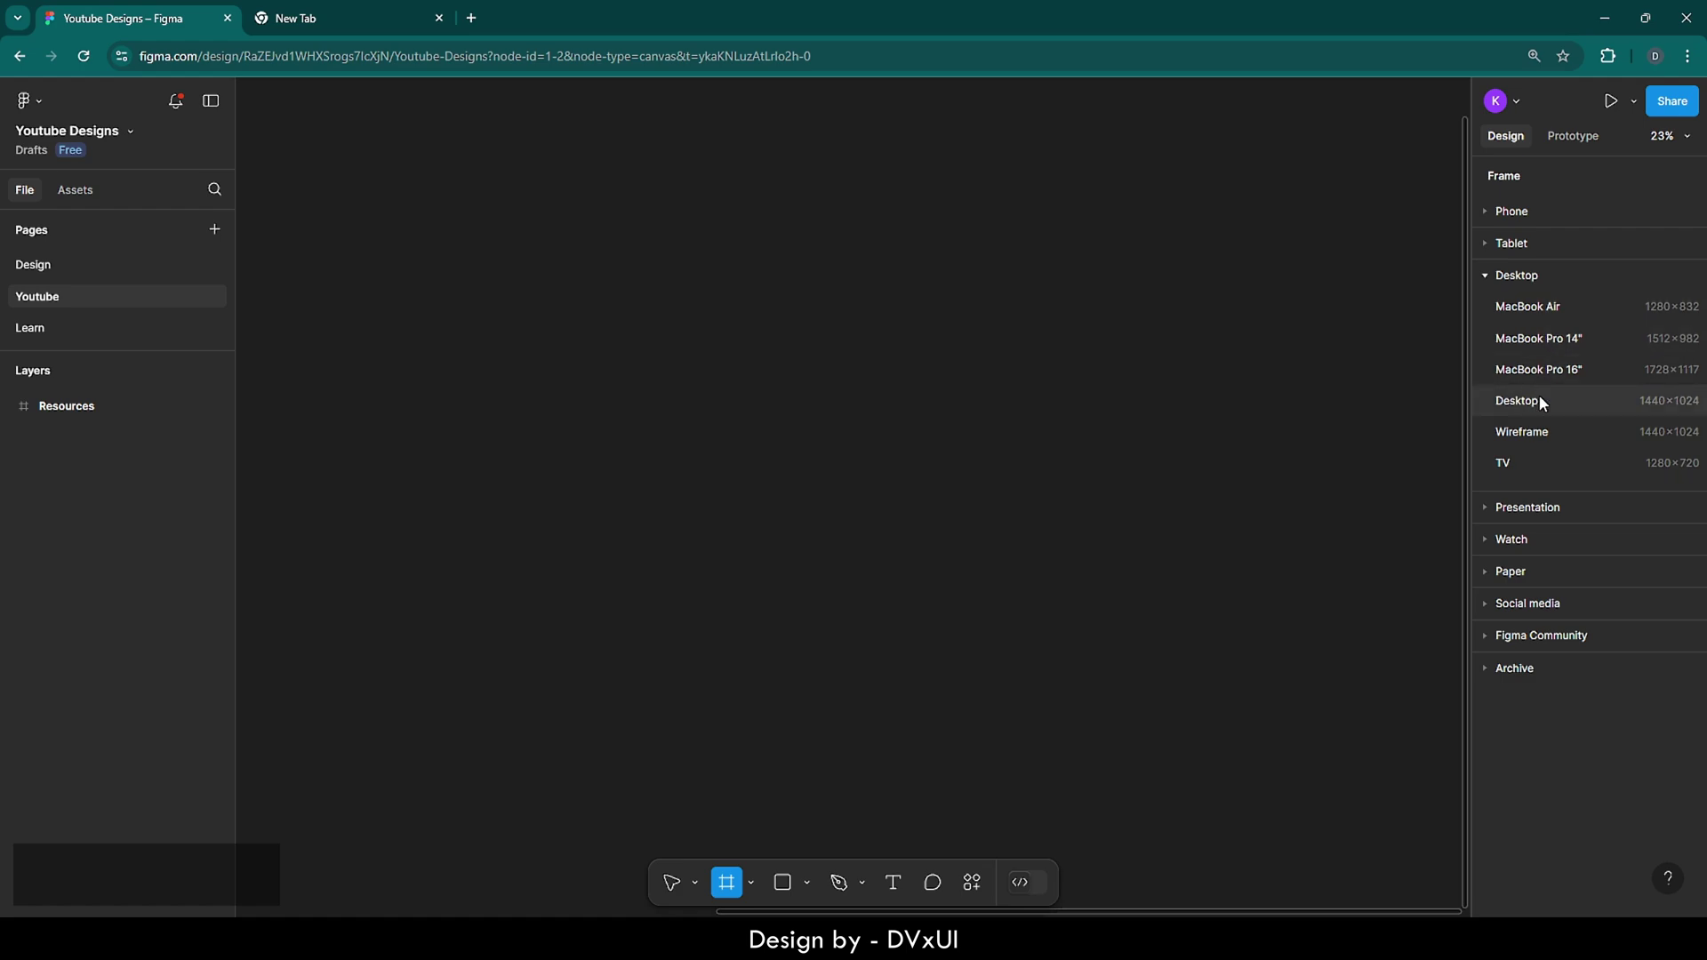
click(1505, 402)
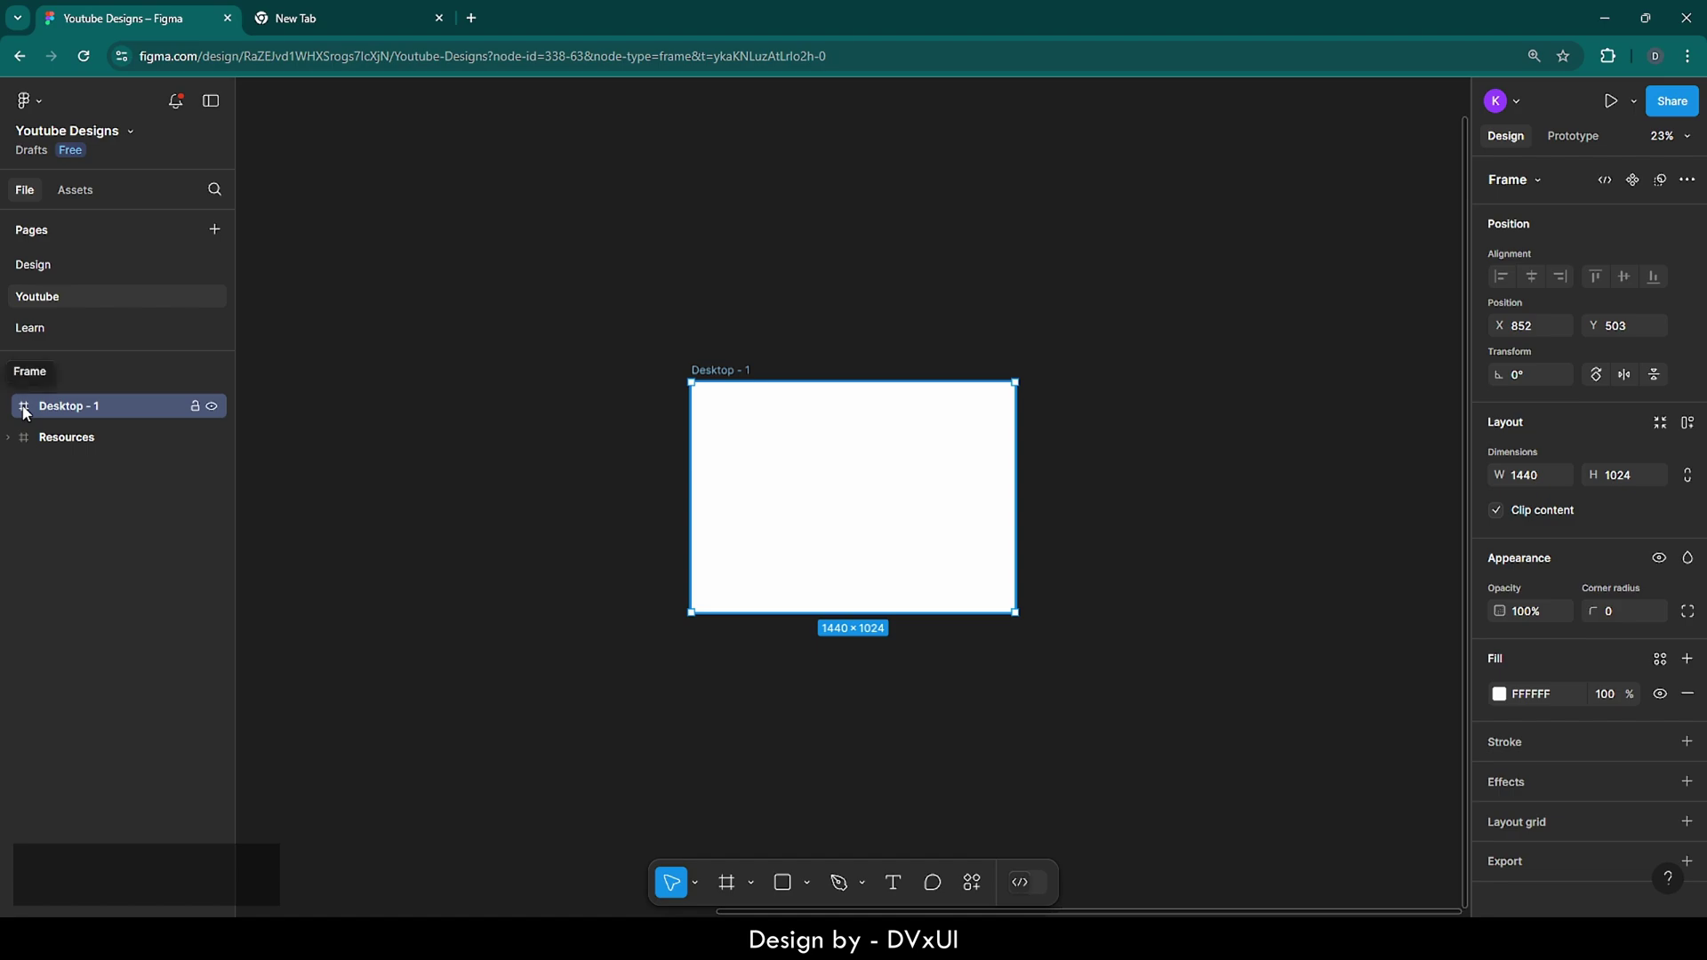
key(shift+2)
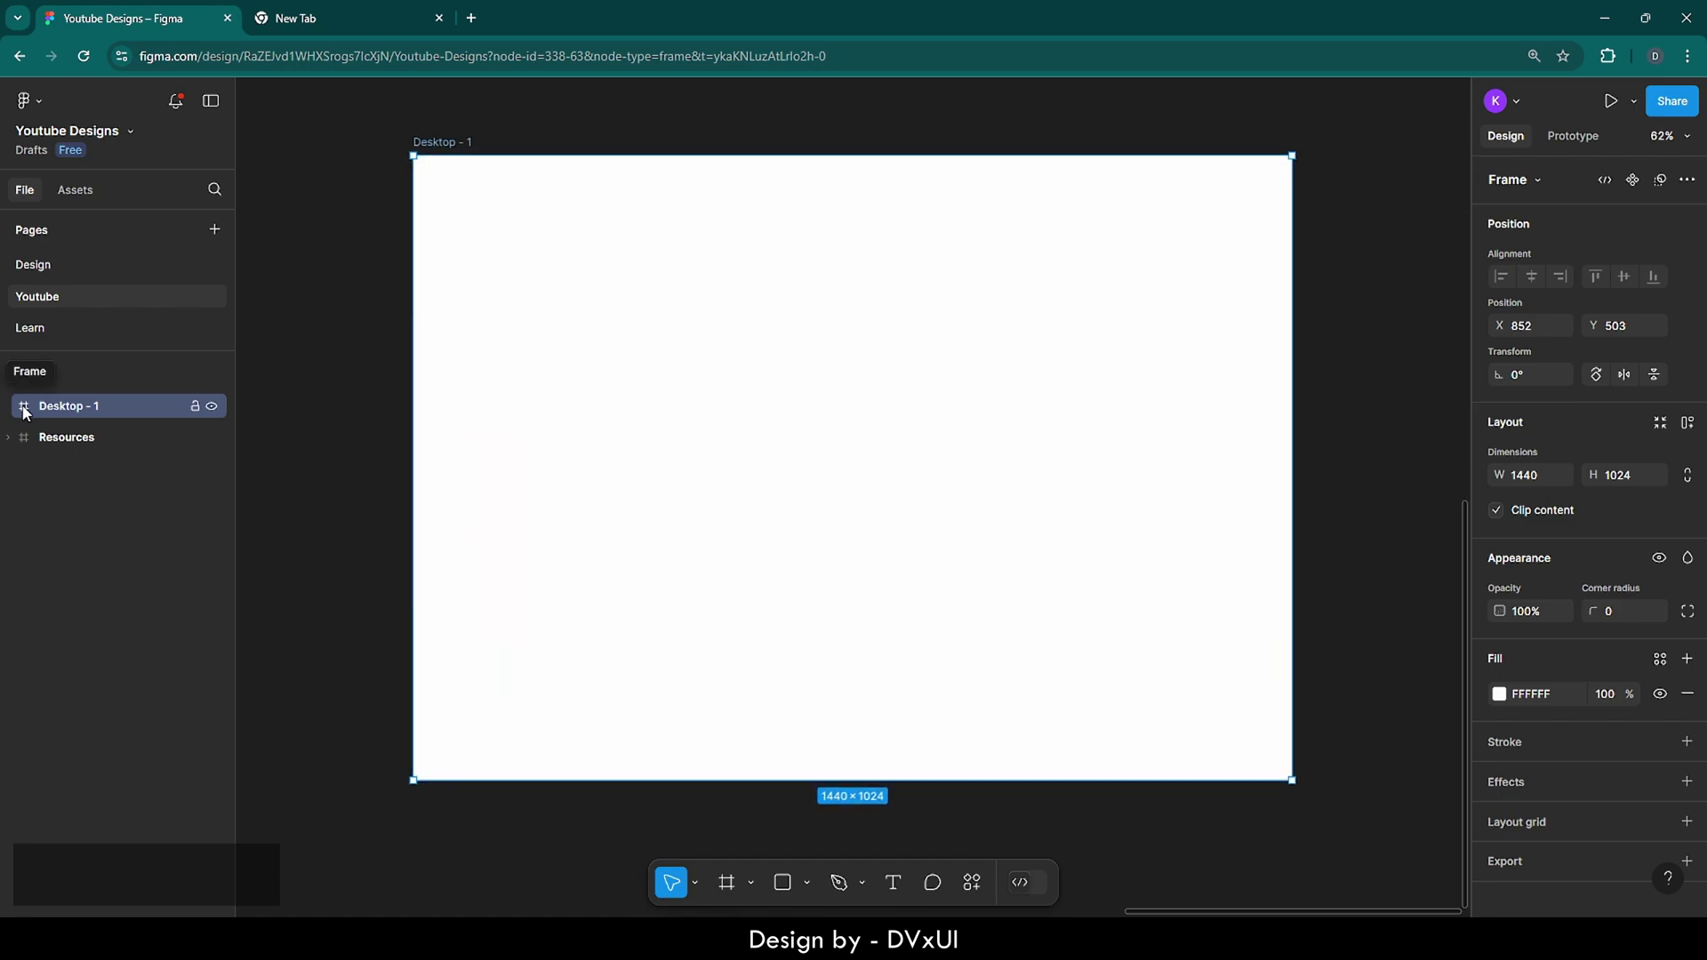
click(360, 341)
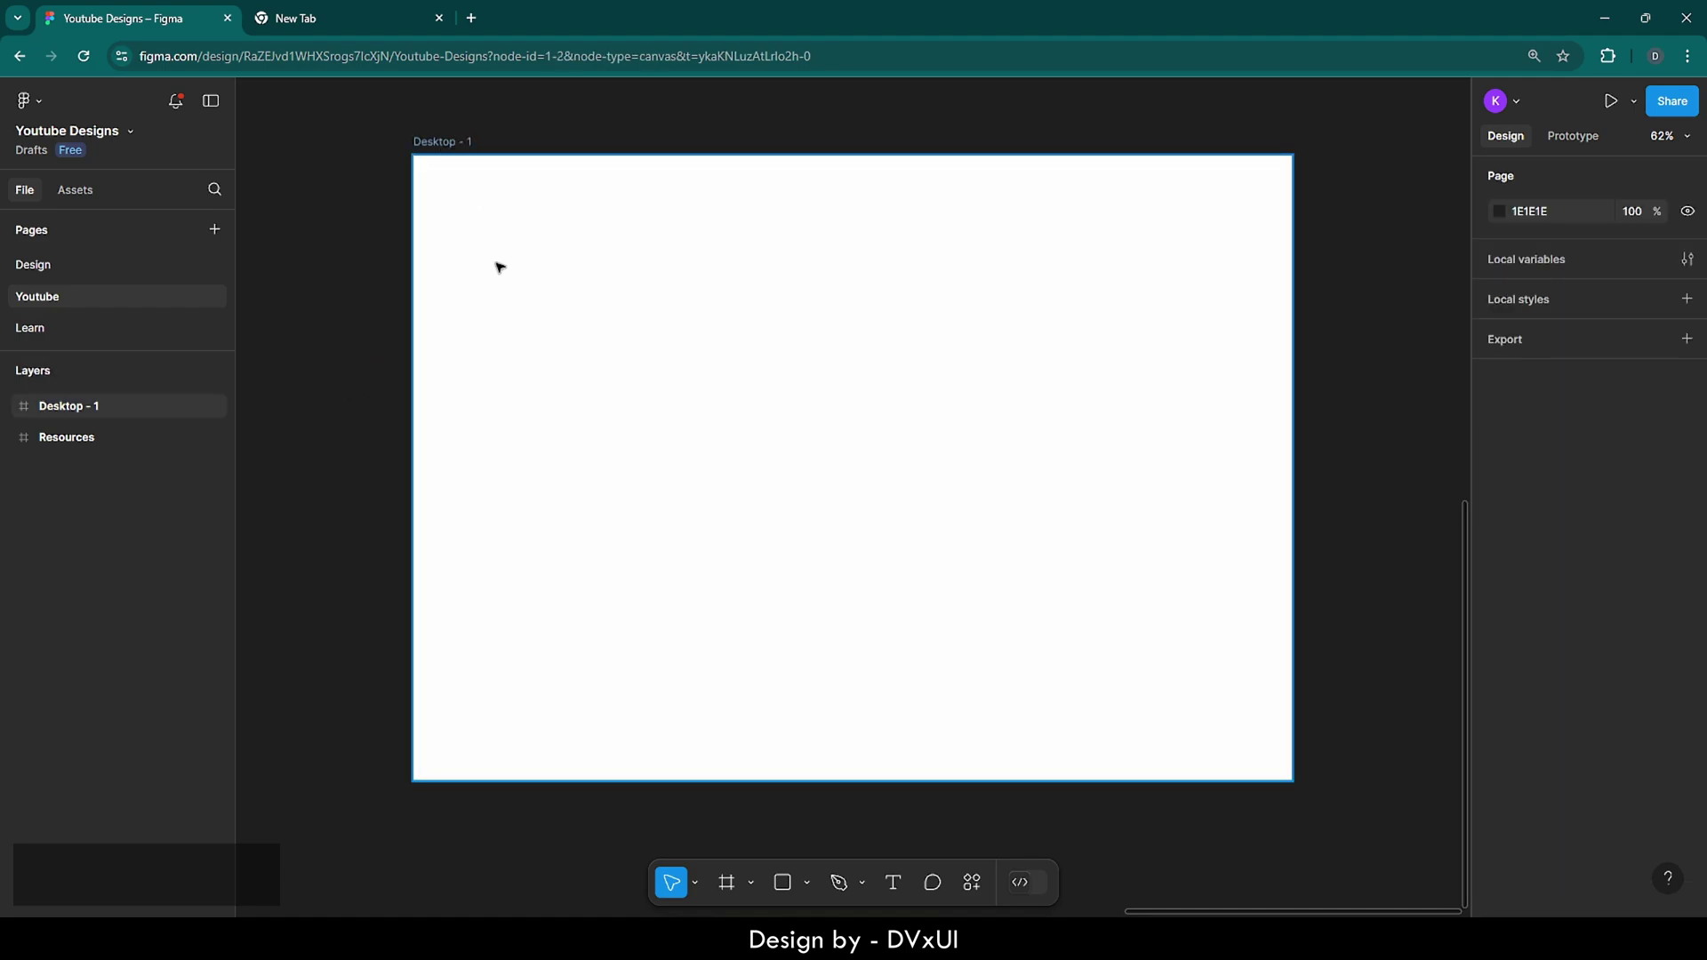
- Round the Desktop frame's corners with a radius of 24
click(438, 185)
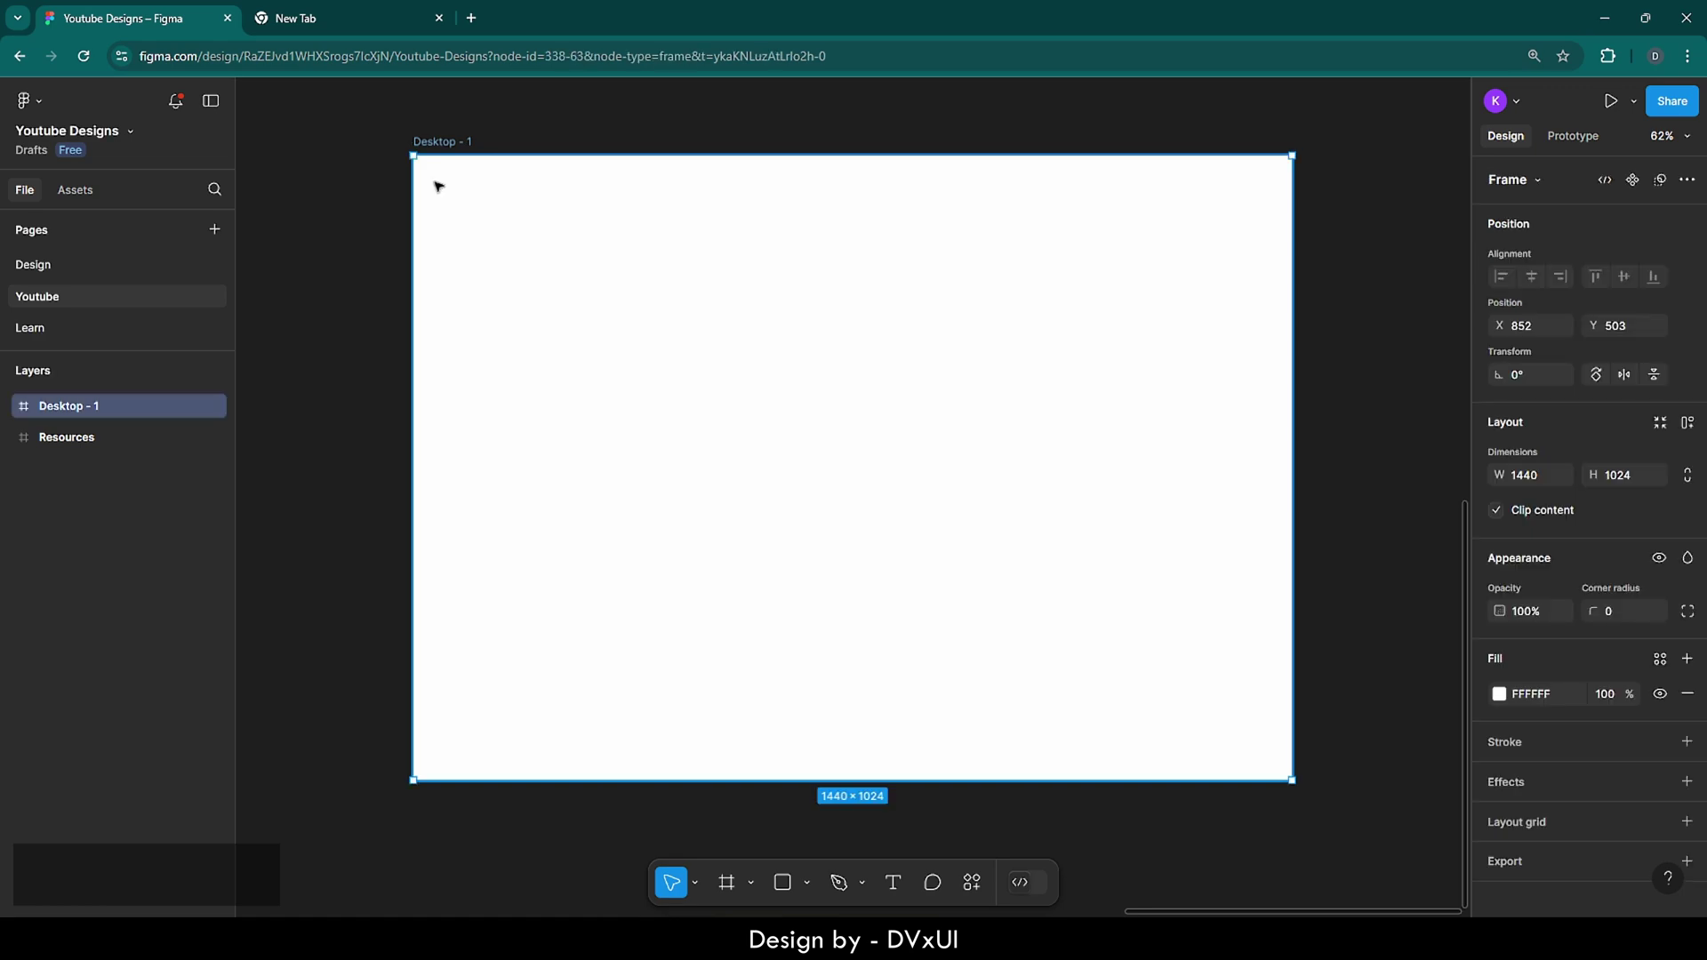
click(1623, 617)
key(BackSpace)
text(24)
key(Return)
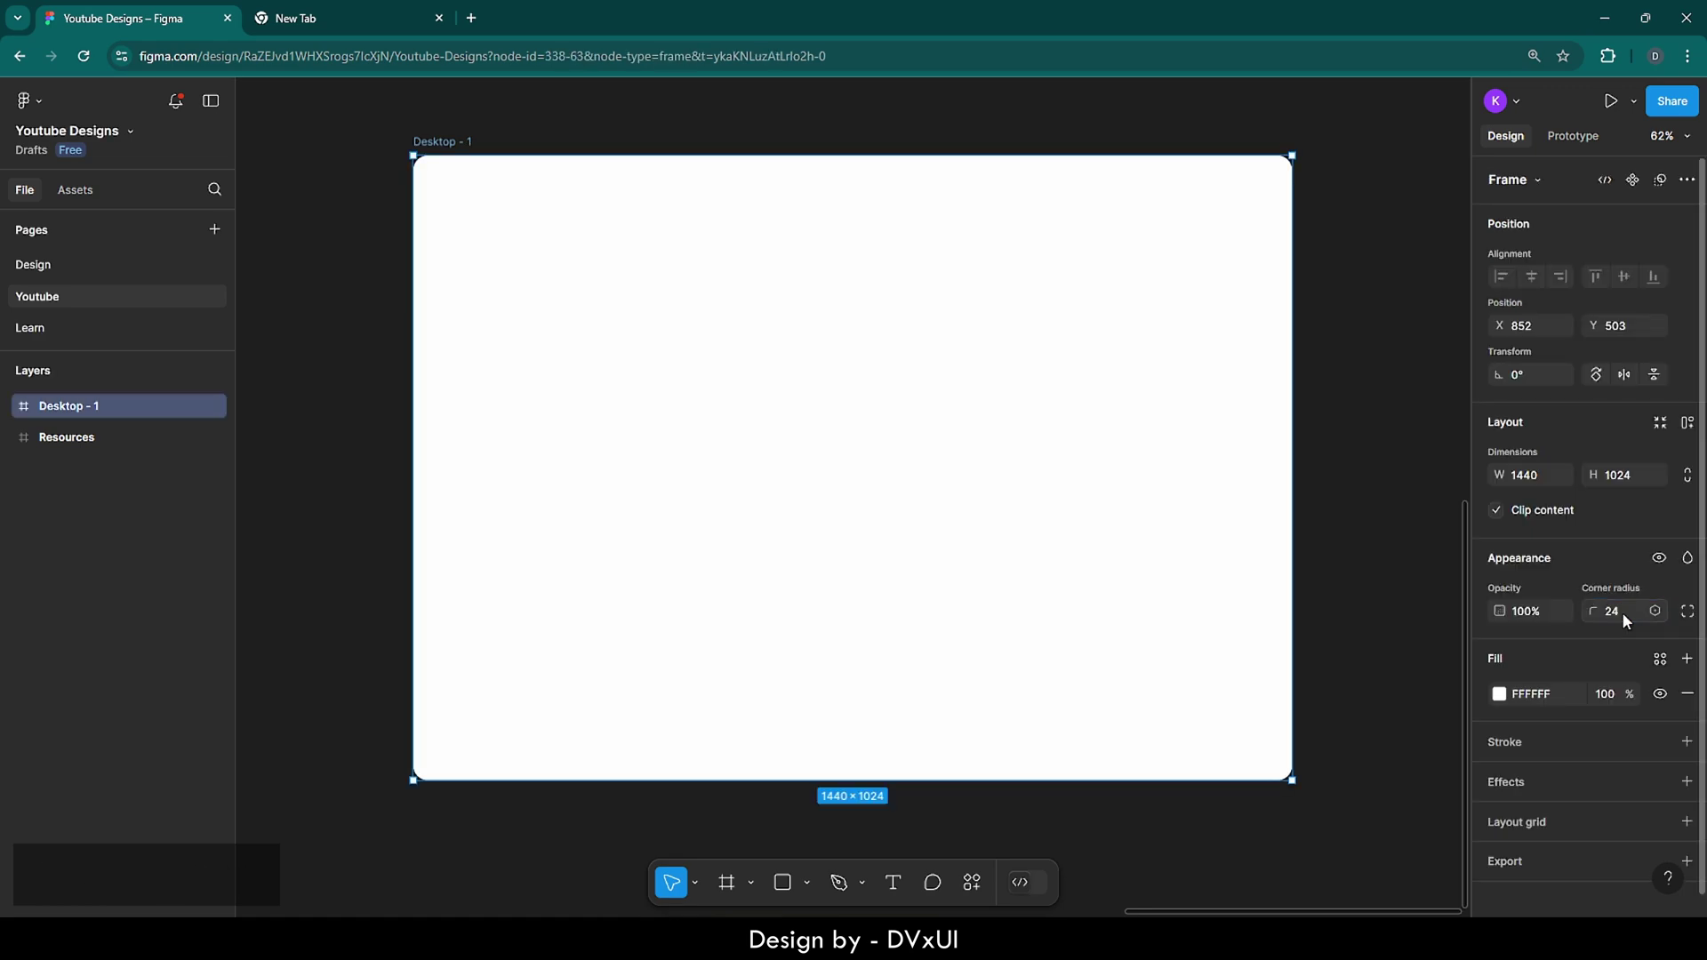
click(1360, 366)
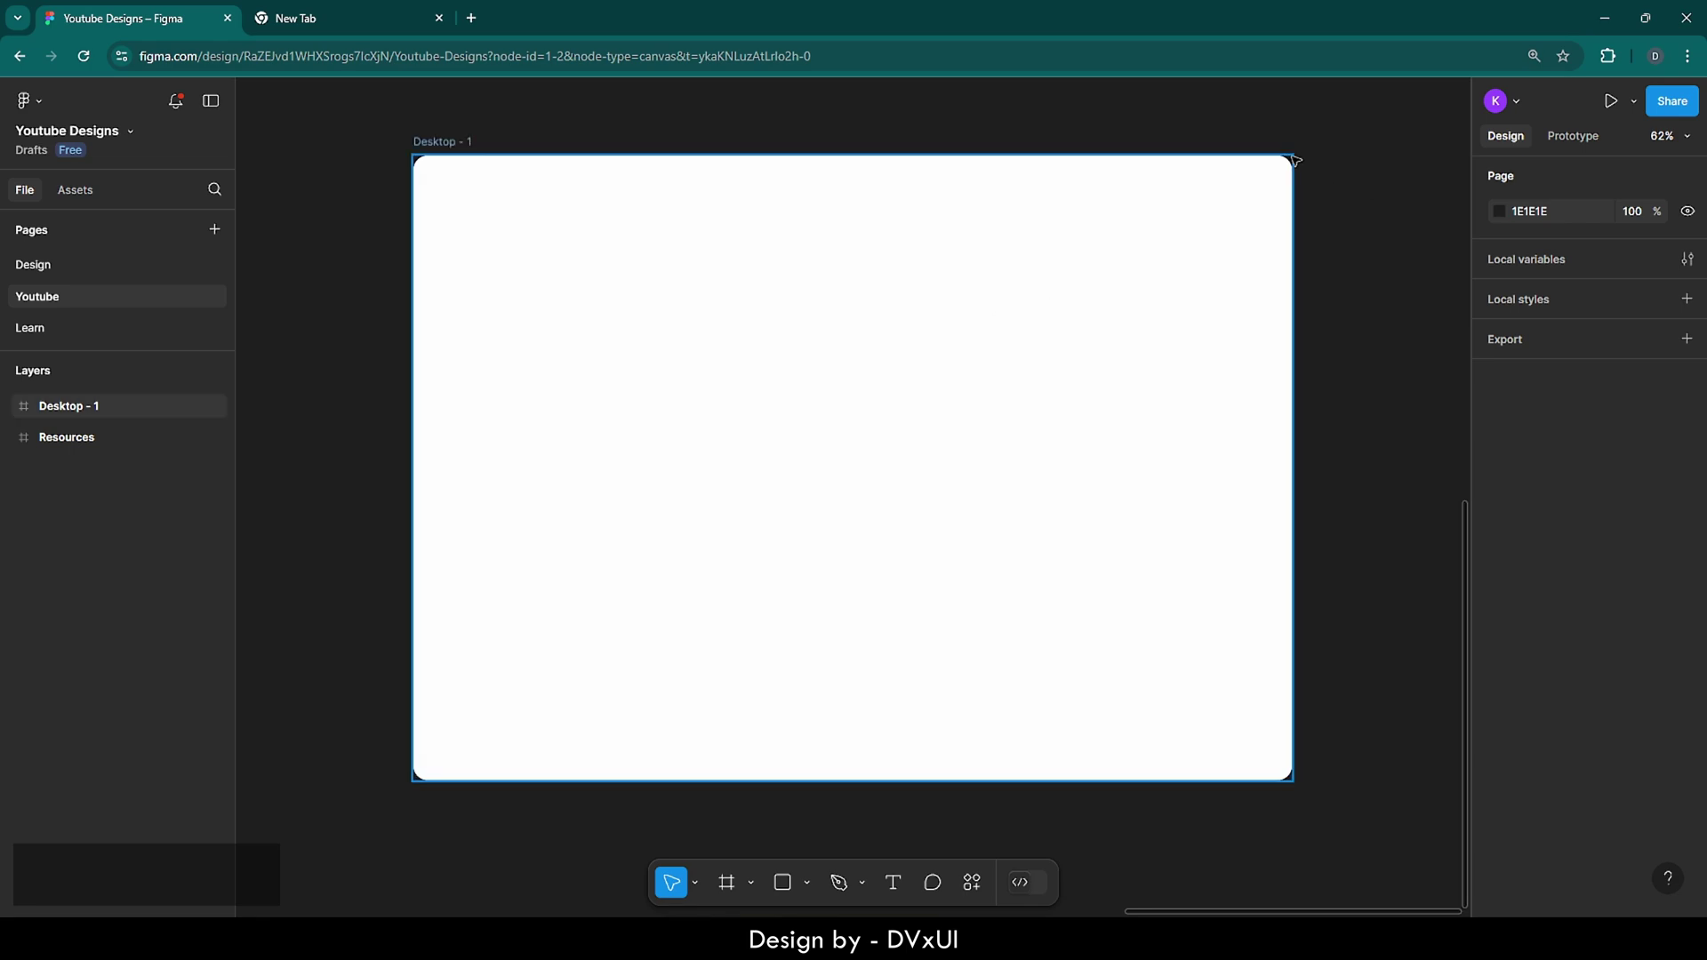
click(1126, 590)
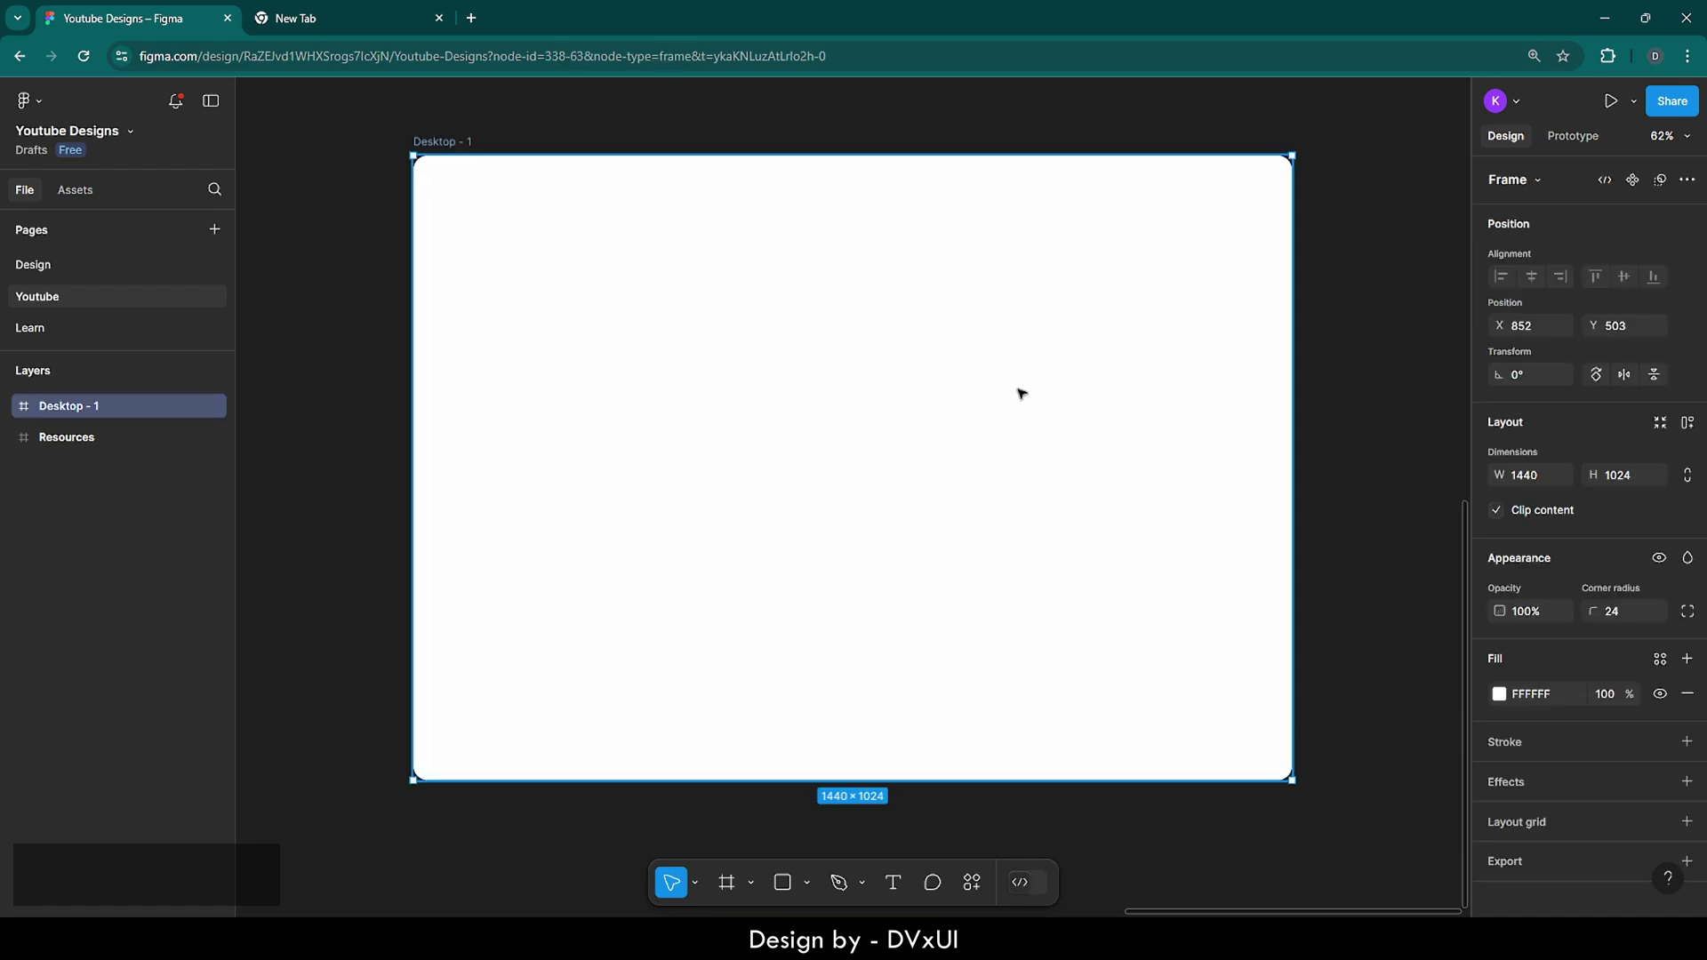
- Copy the fill hex code of the lighter blue swatch in the Resources frame
double_click(23, 438)
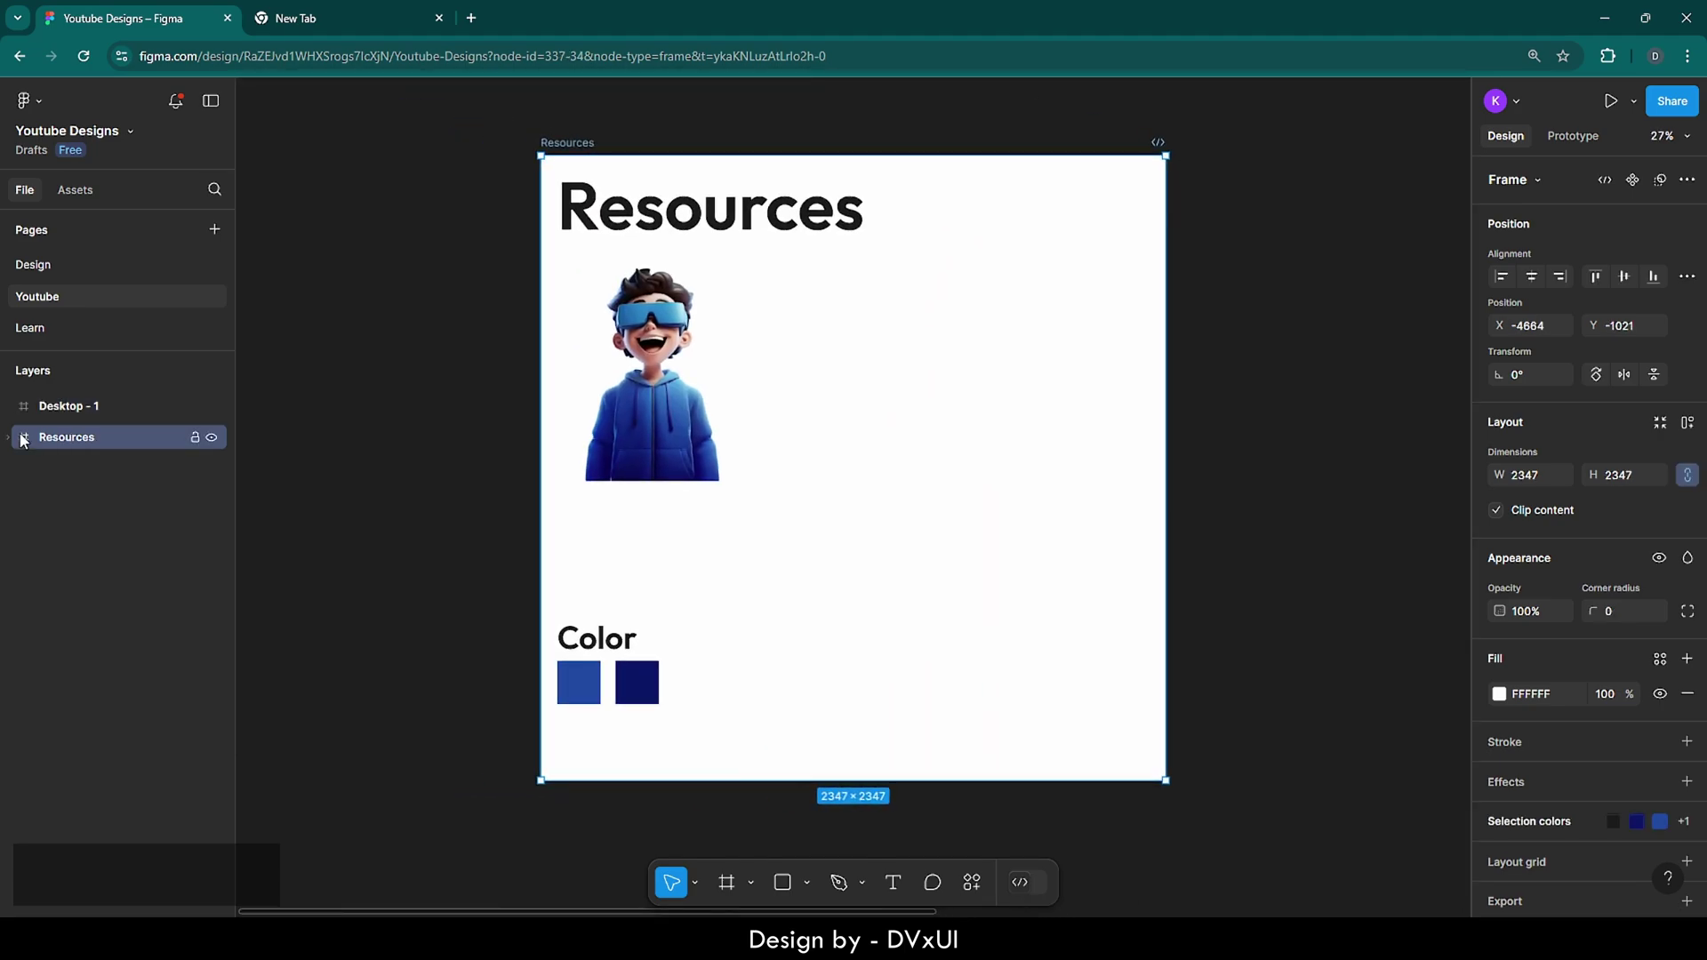
click(588, 695)
click(1557, 659)
key(ctrl+a)
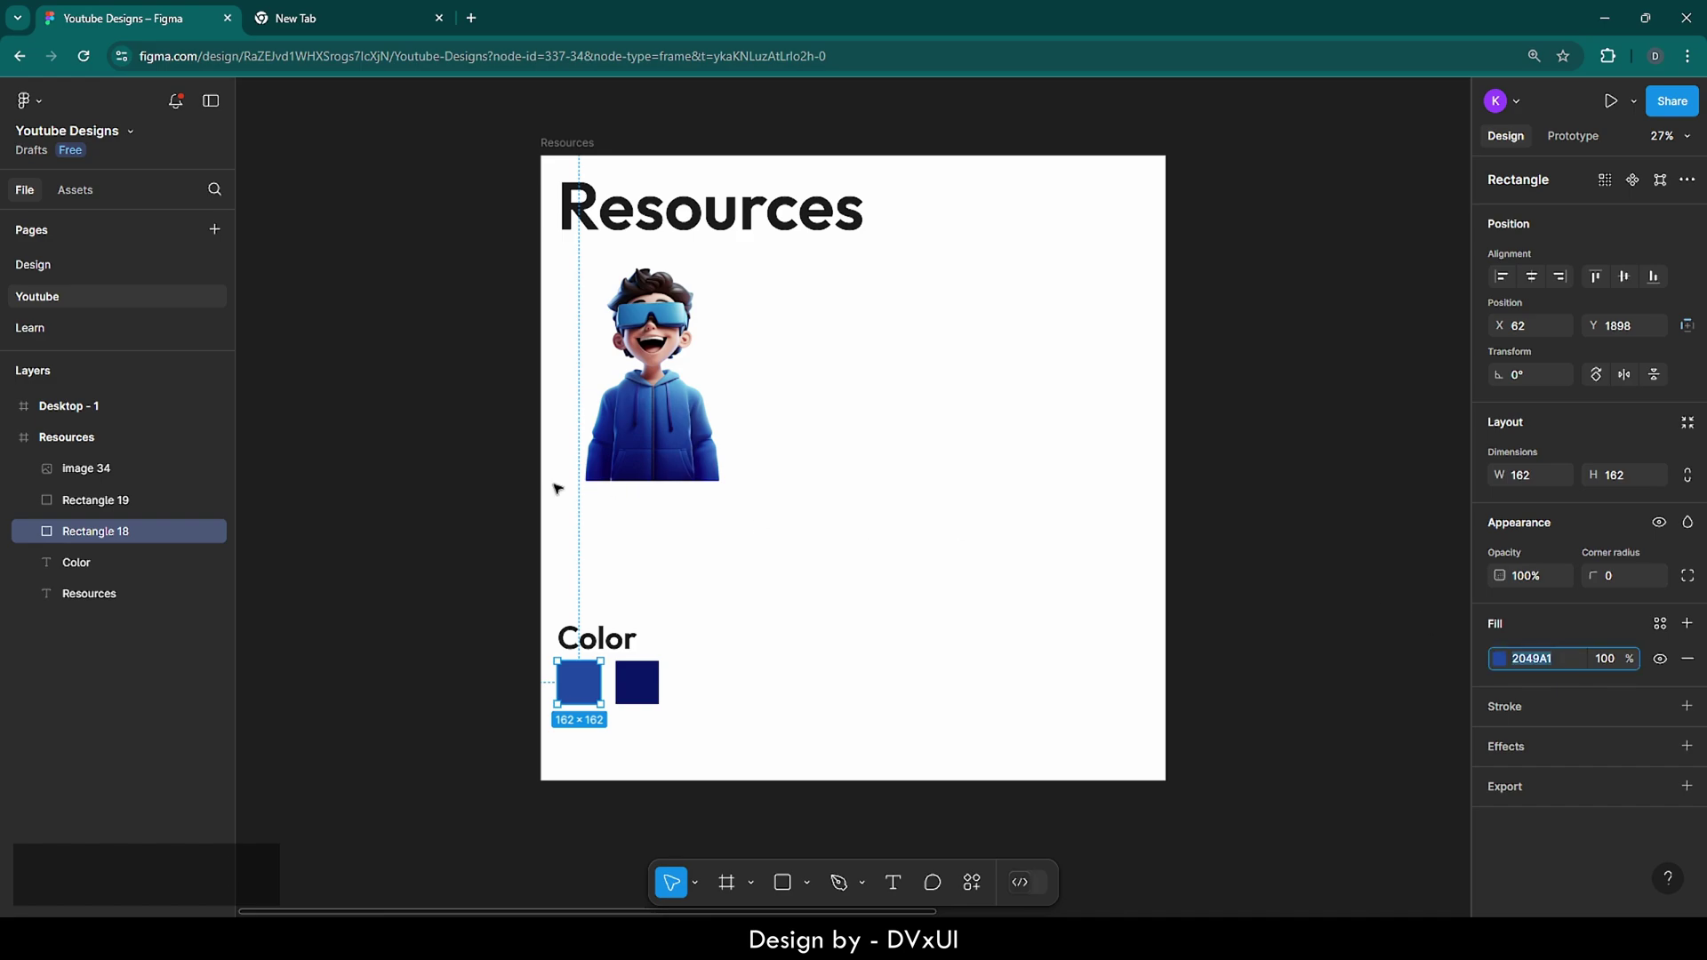
- Rename the Desktop - 1 frame as Hero Section
click(24, 409)
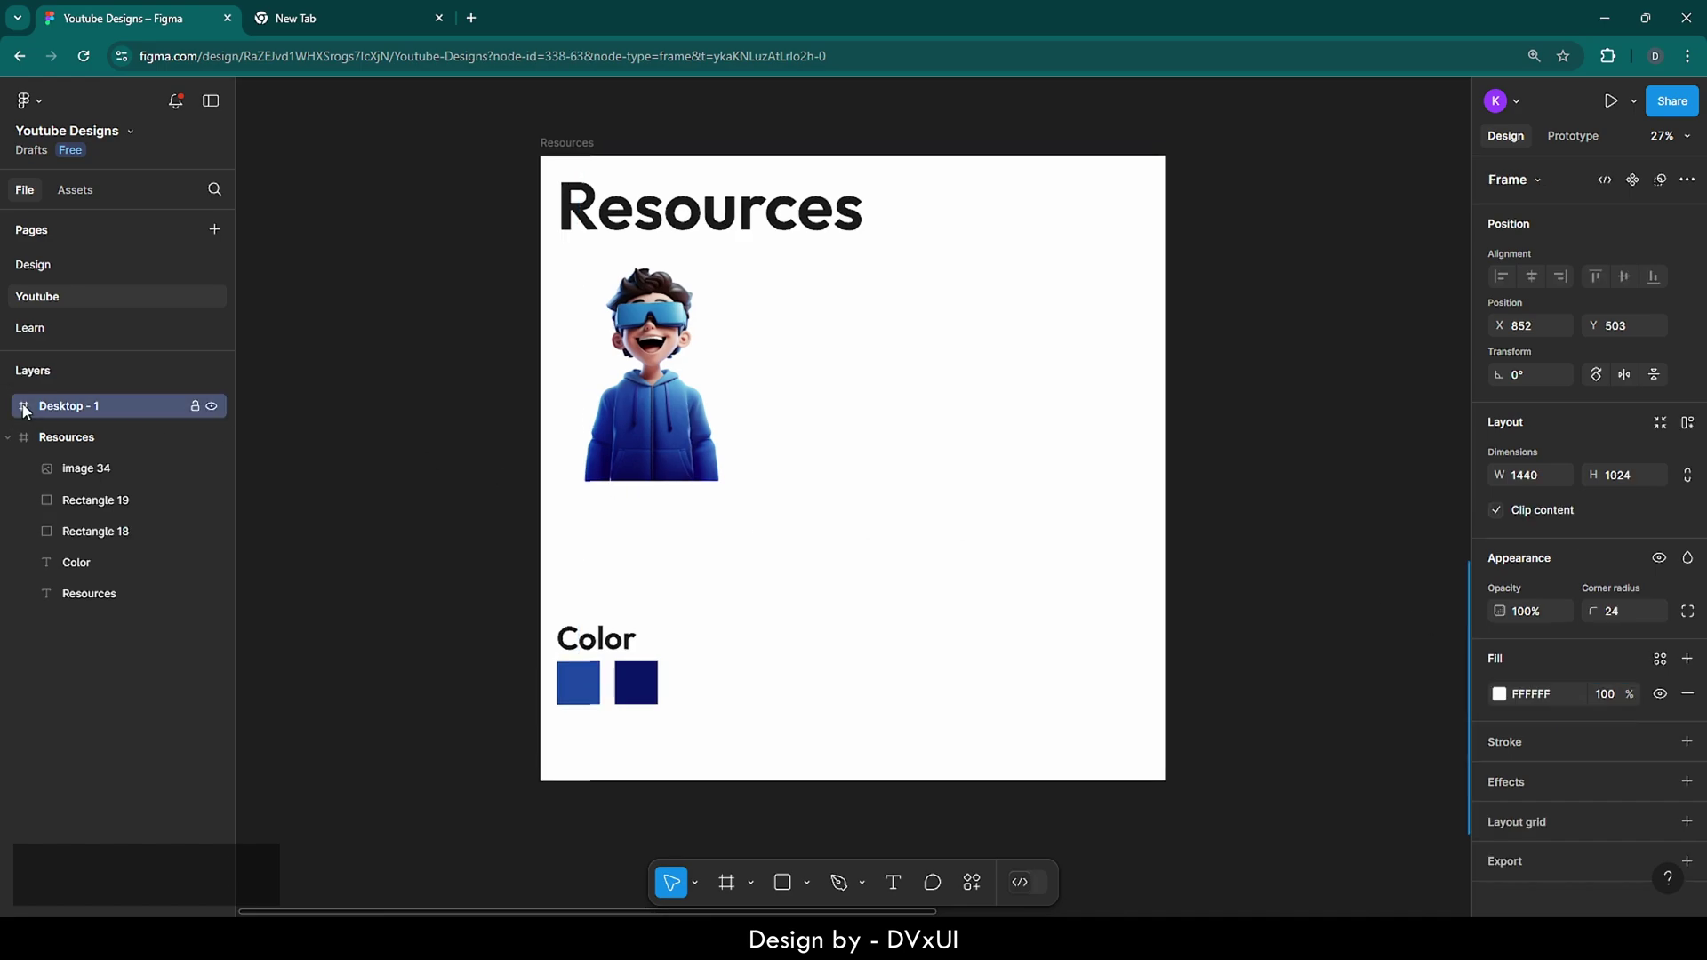
key(shift+2)
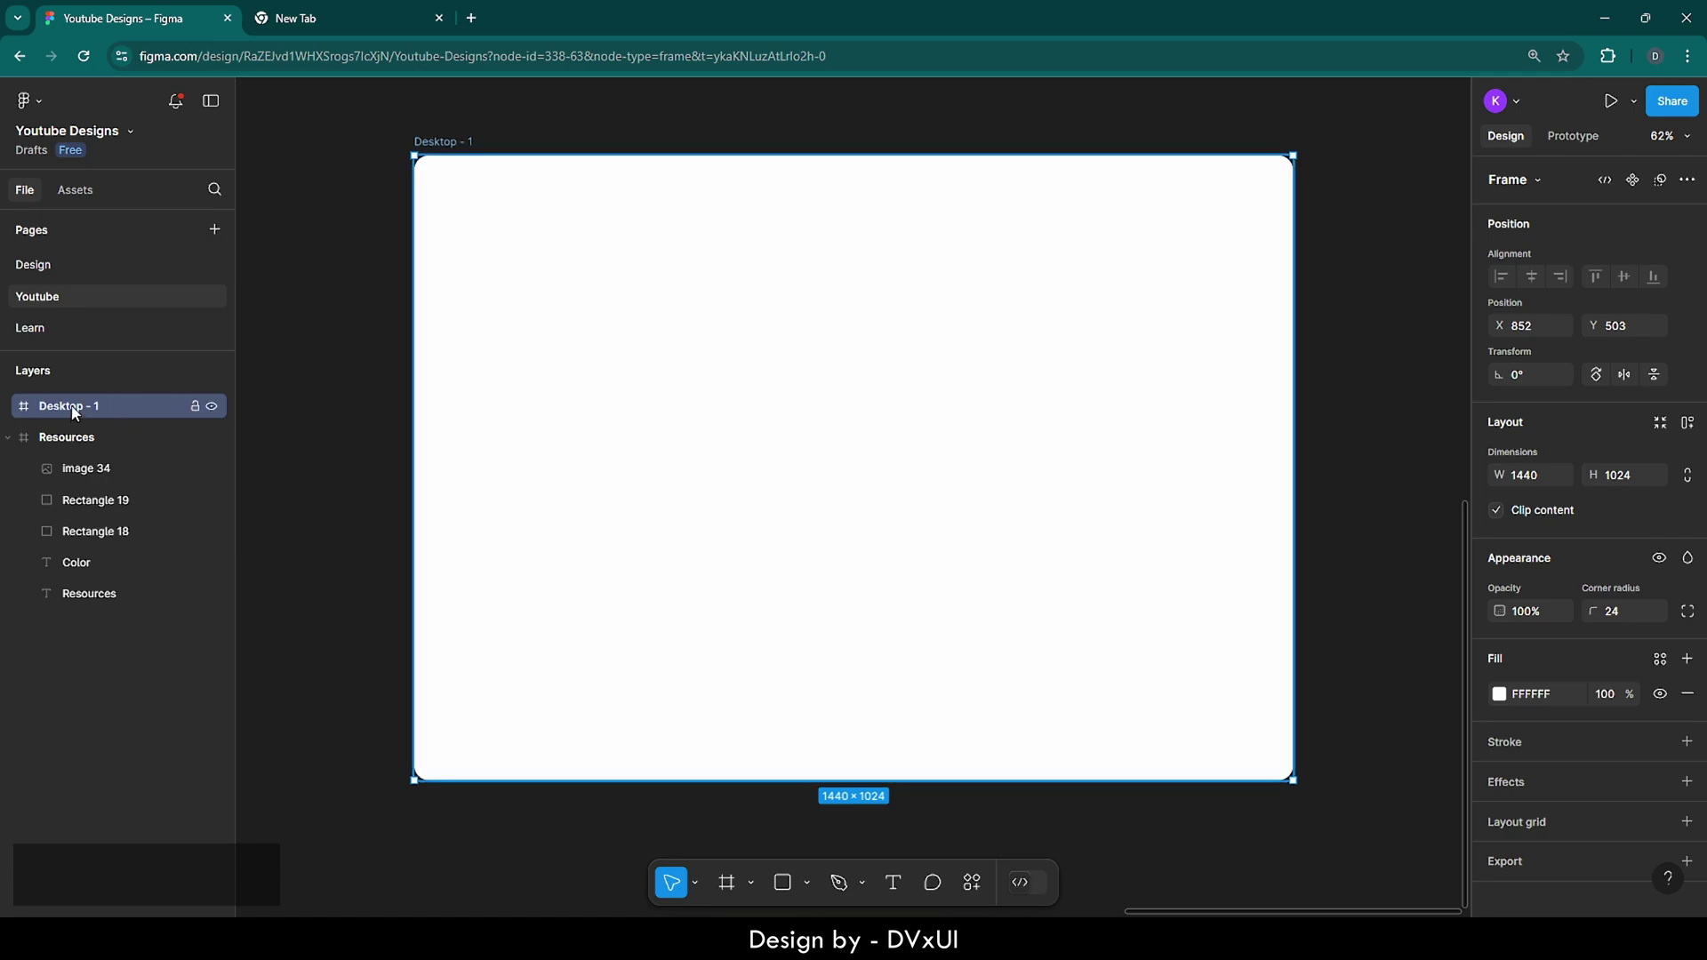
double_click(74, 406)
key(BackSpace)
text(Hero )
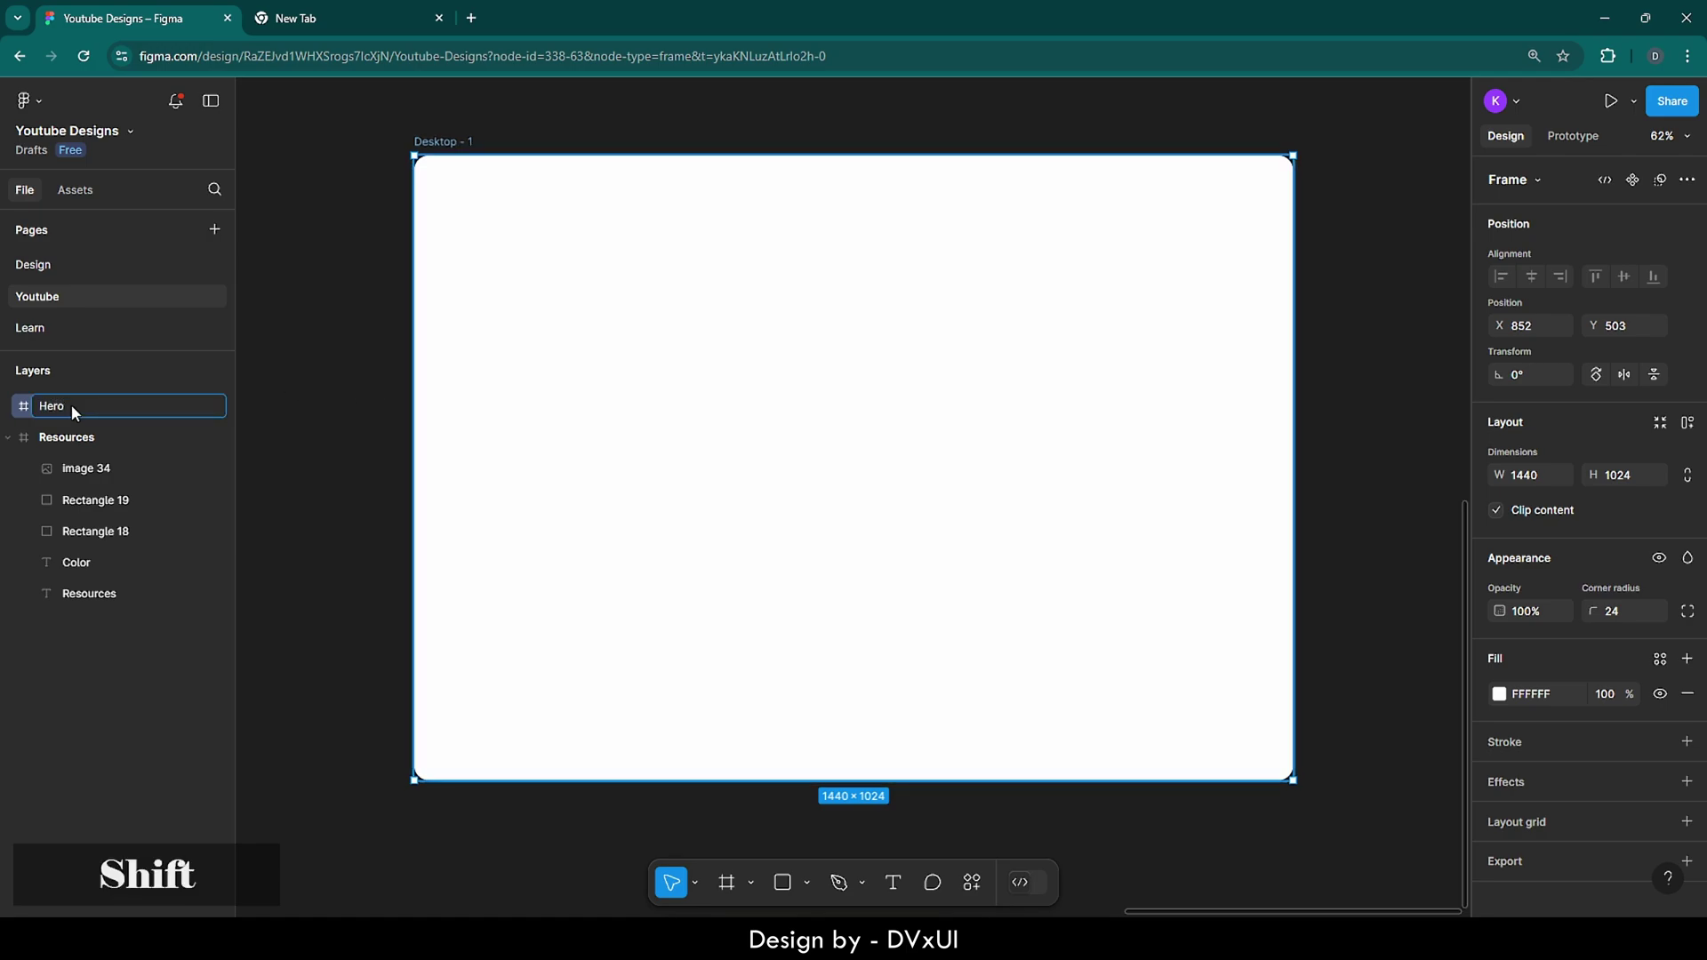
text(Section)
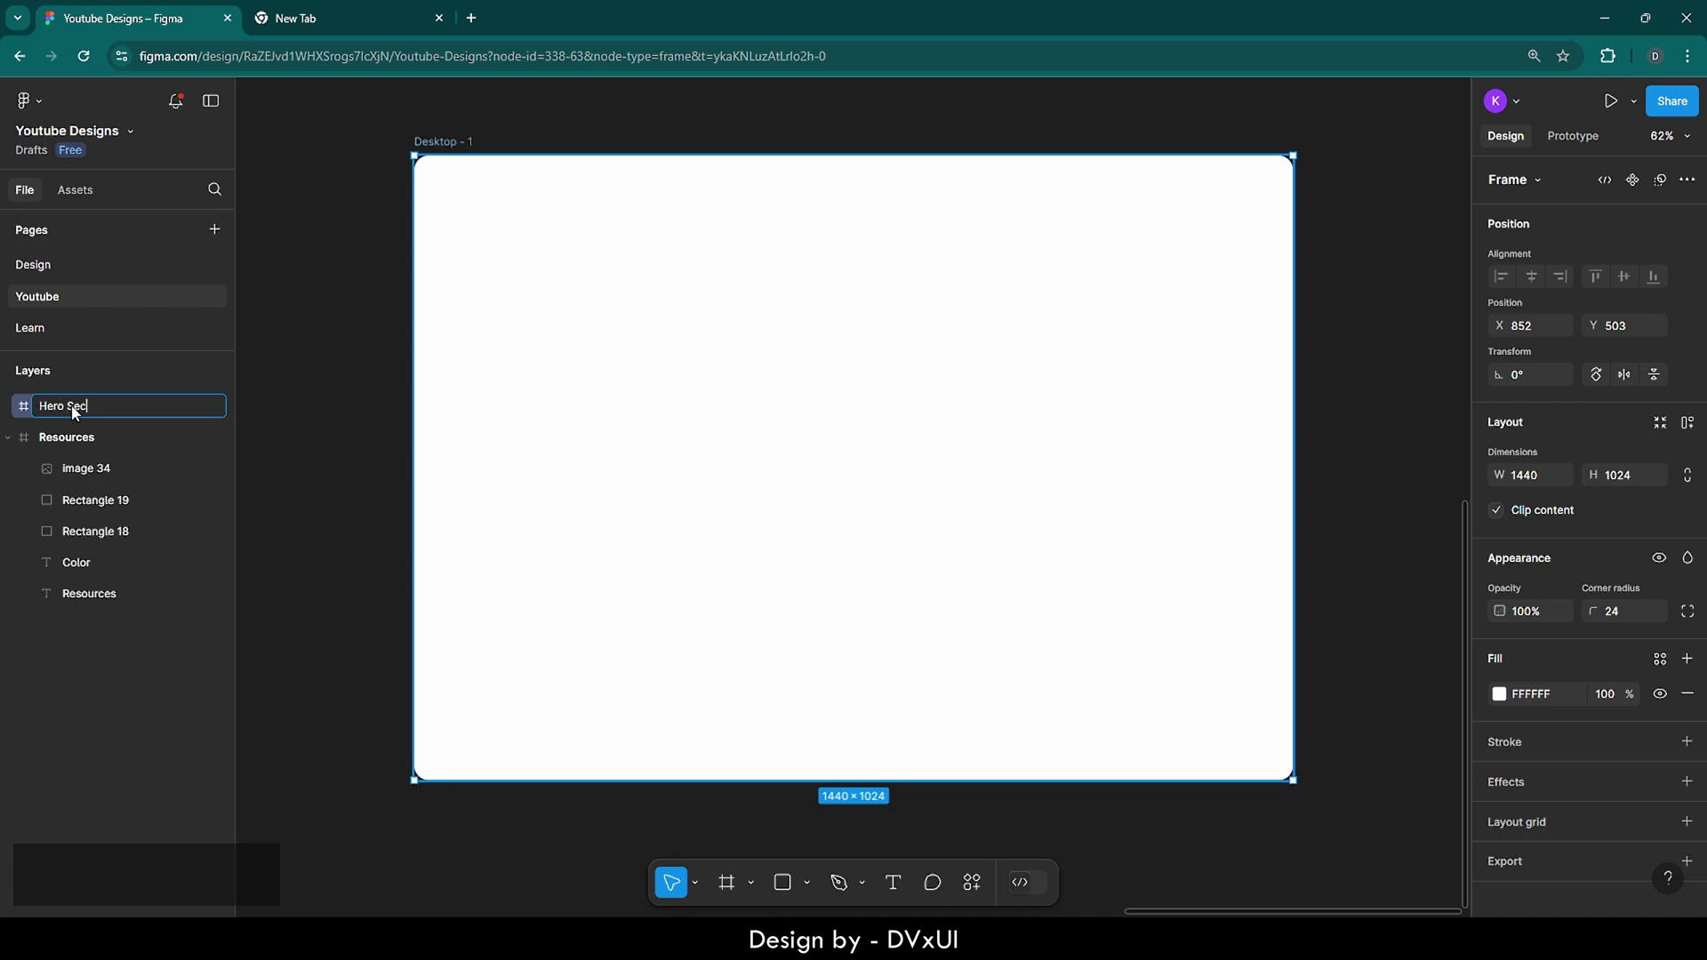
click(393, 454)
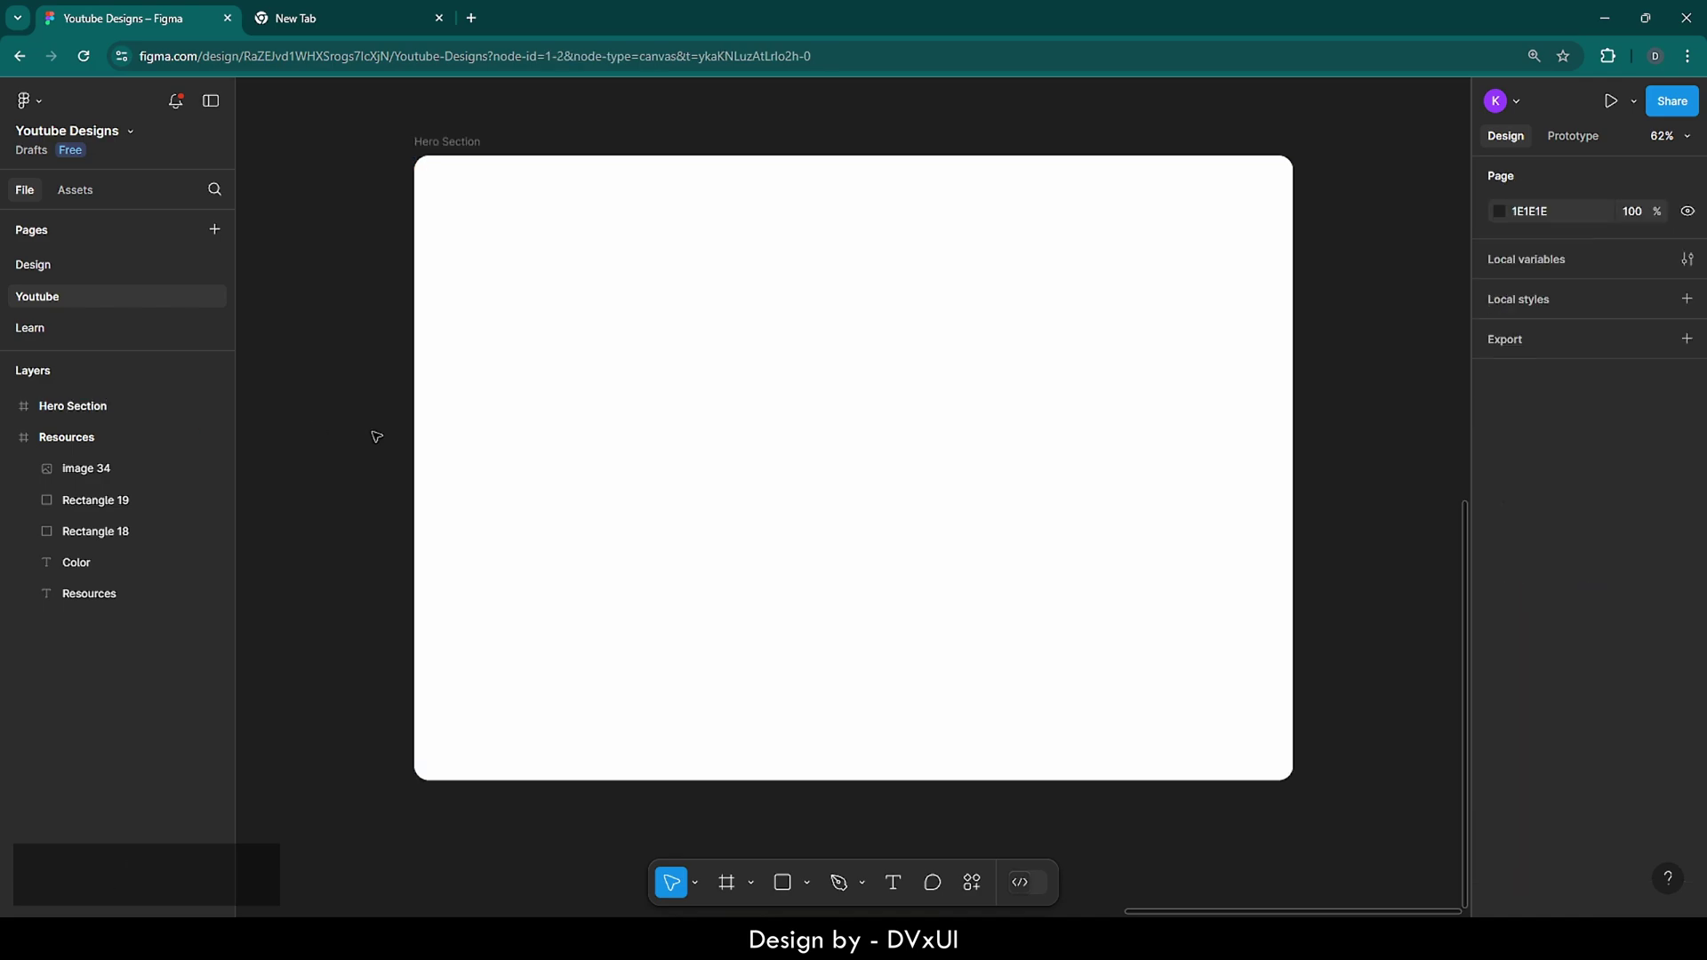
- Change the Hero Section frame's fill to a linear gradient with its 0% stop set to 2049A1
click(479, 172)
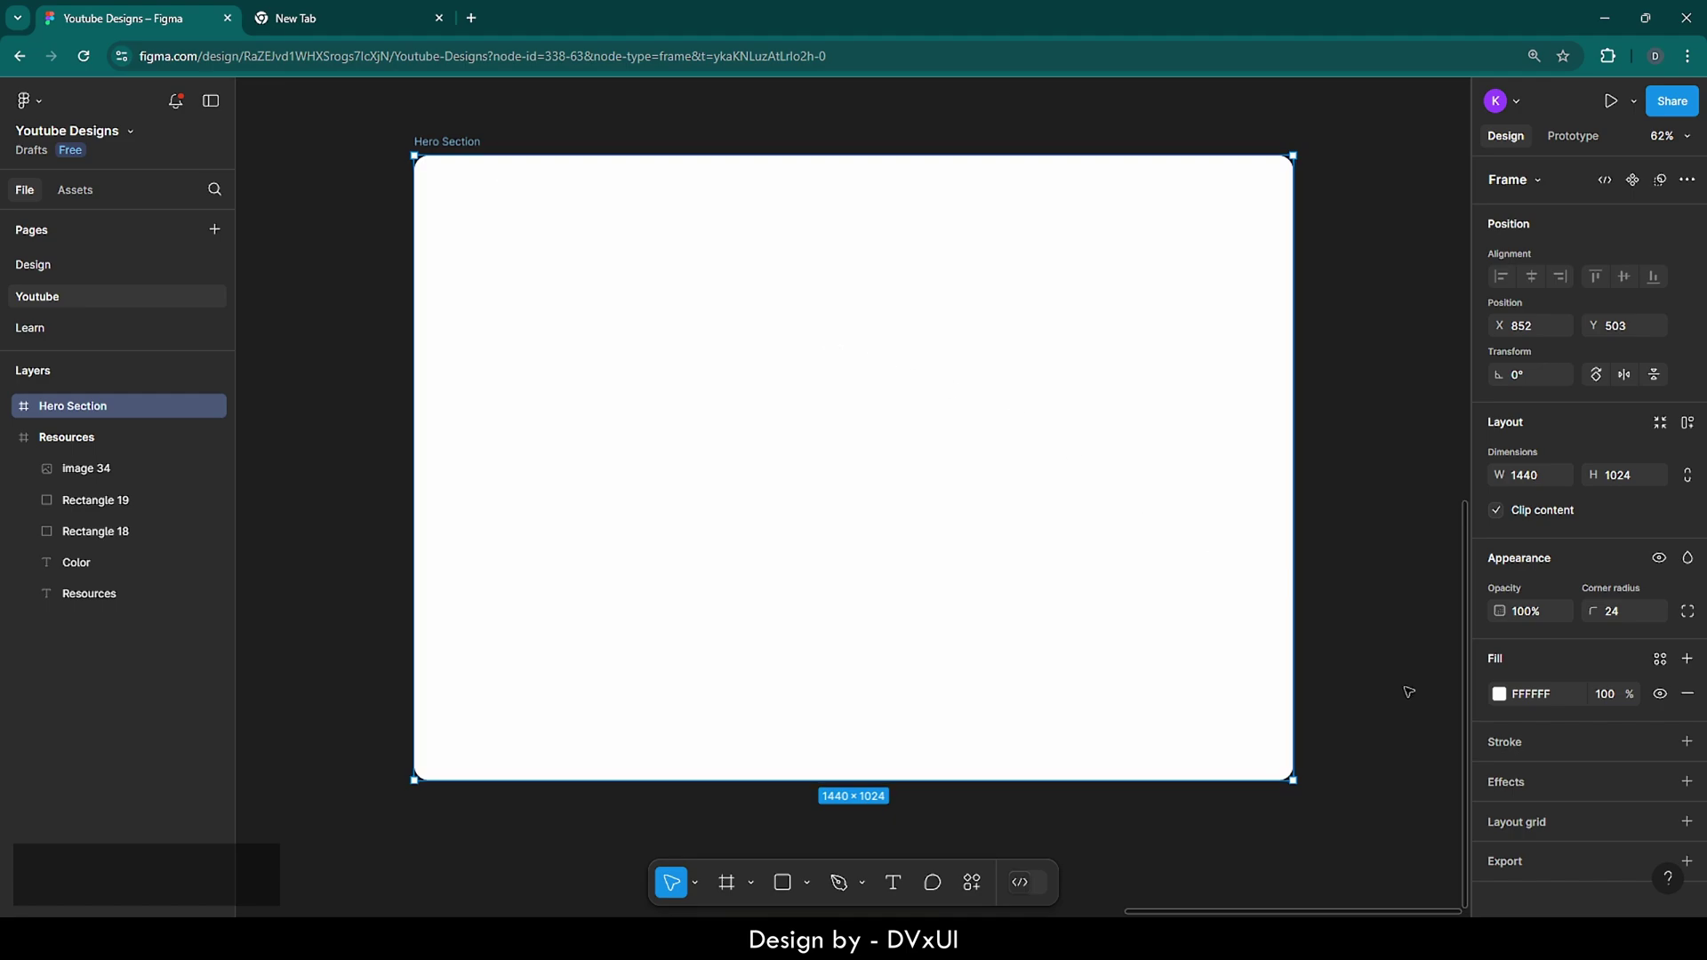
click(1500, 694)
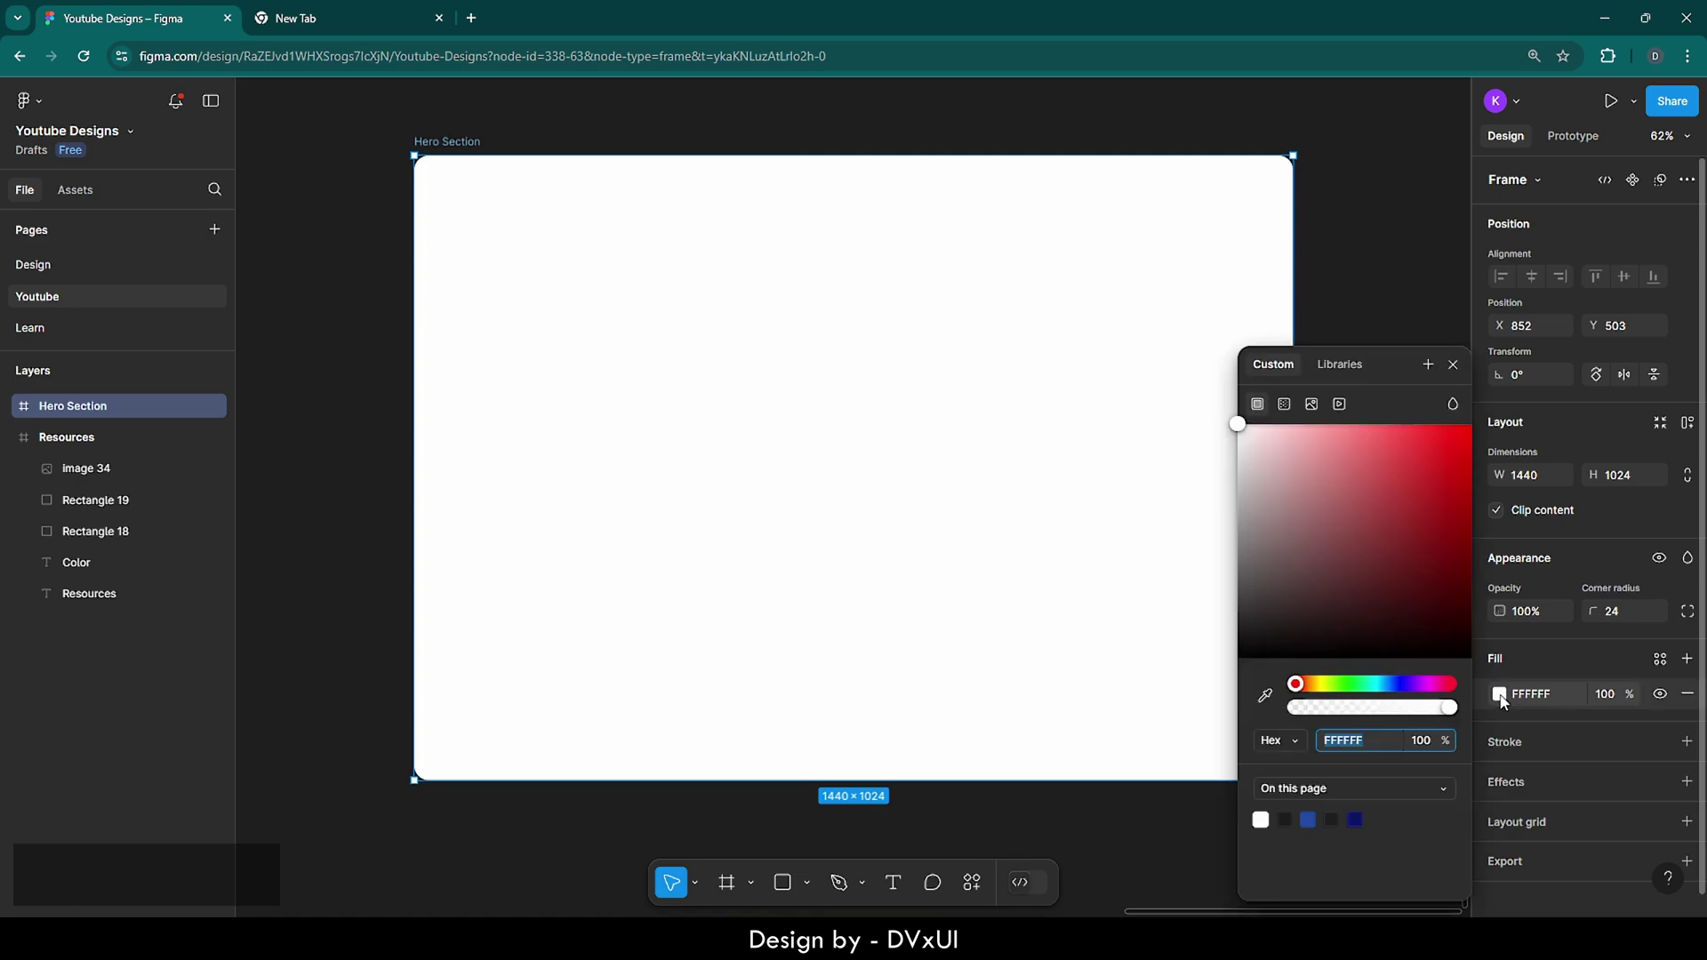
click(1286, 406)
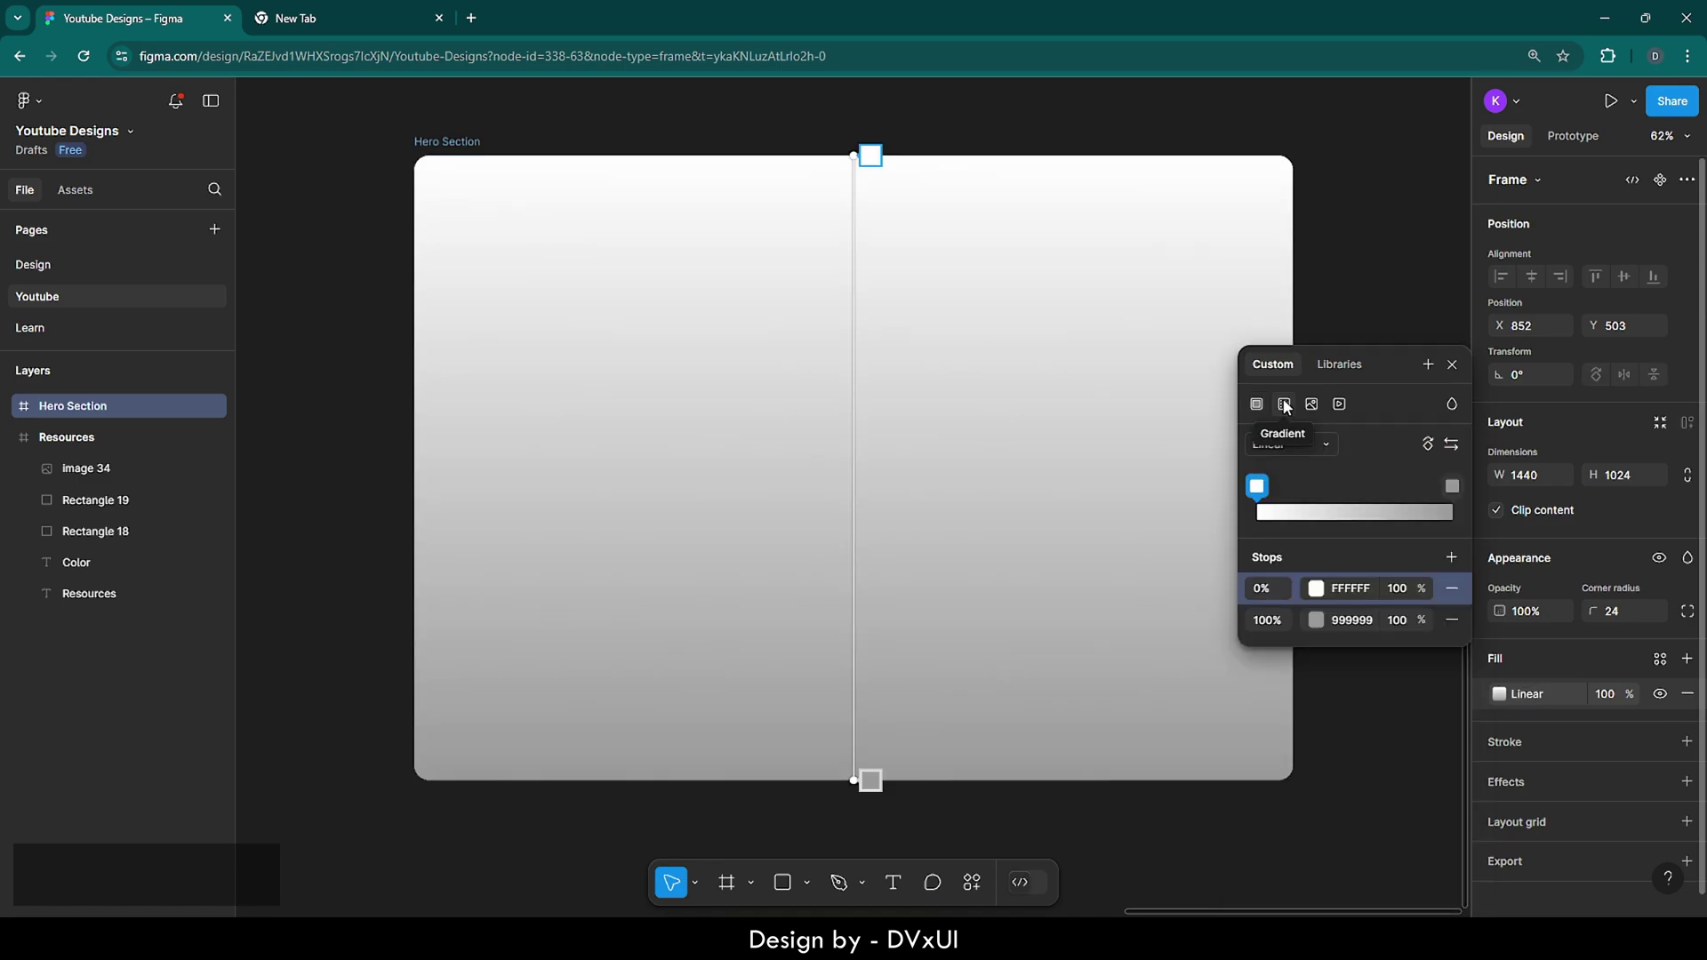
click(1349, 589)
text(2049A1)
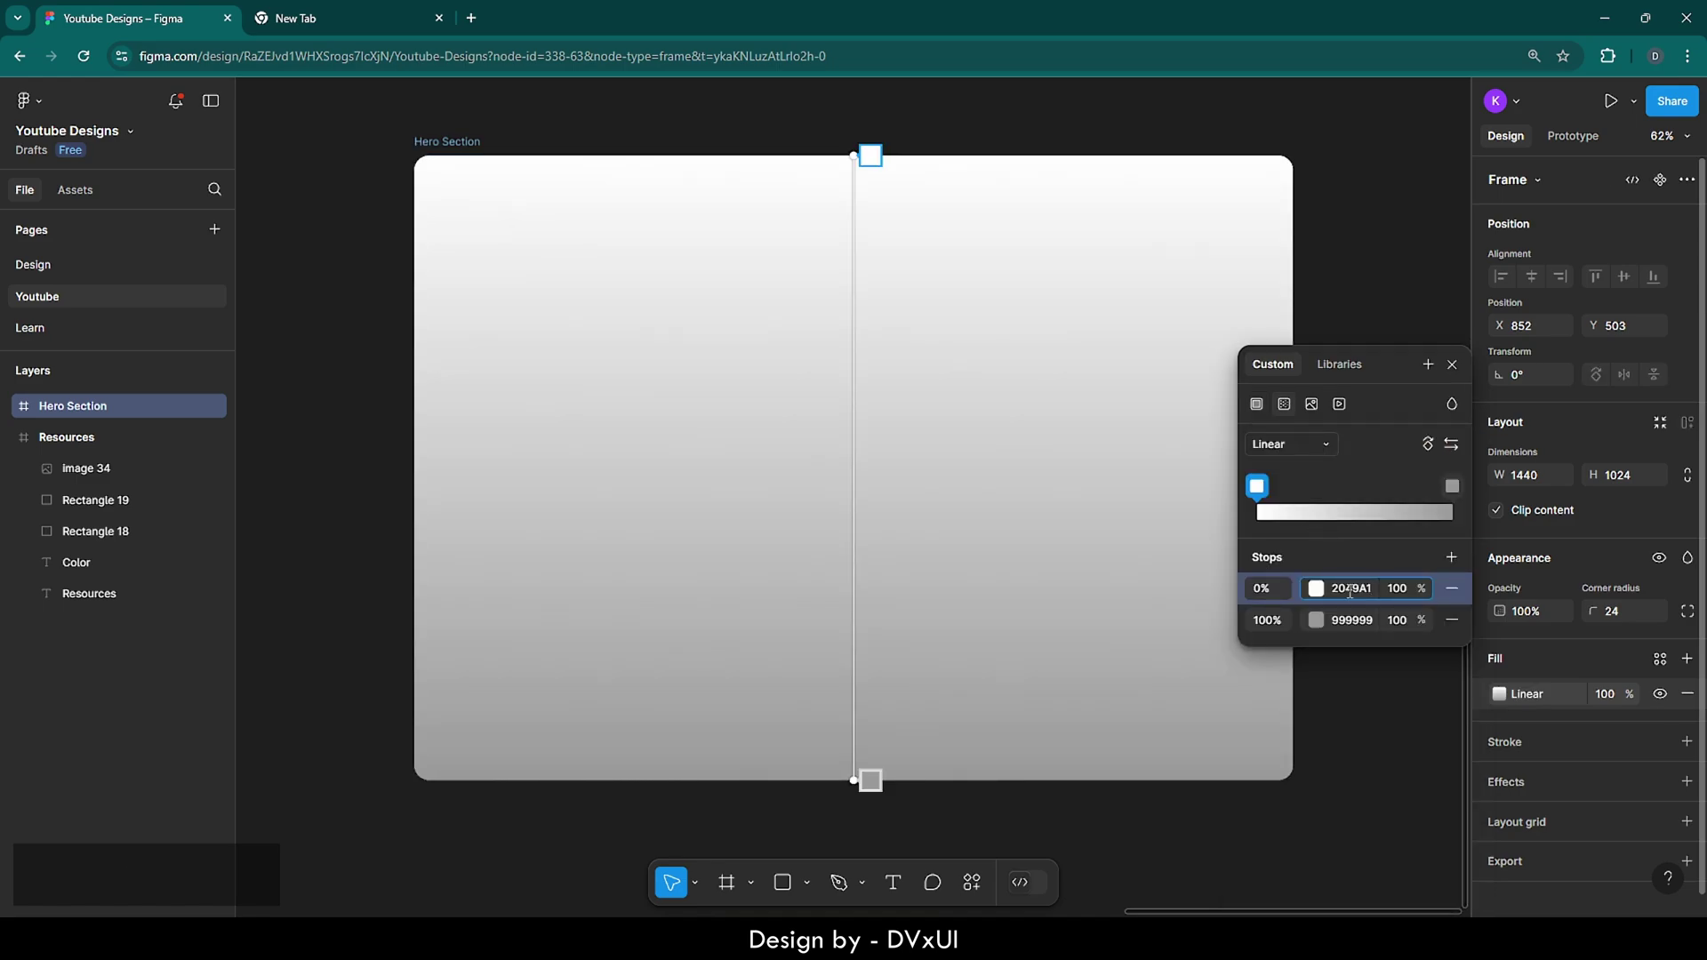
key(Return)
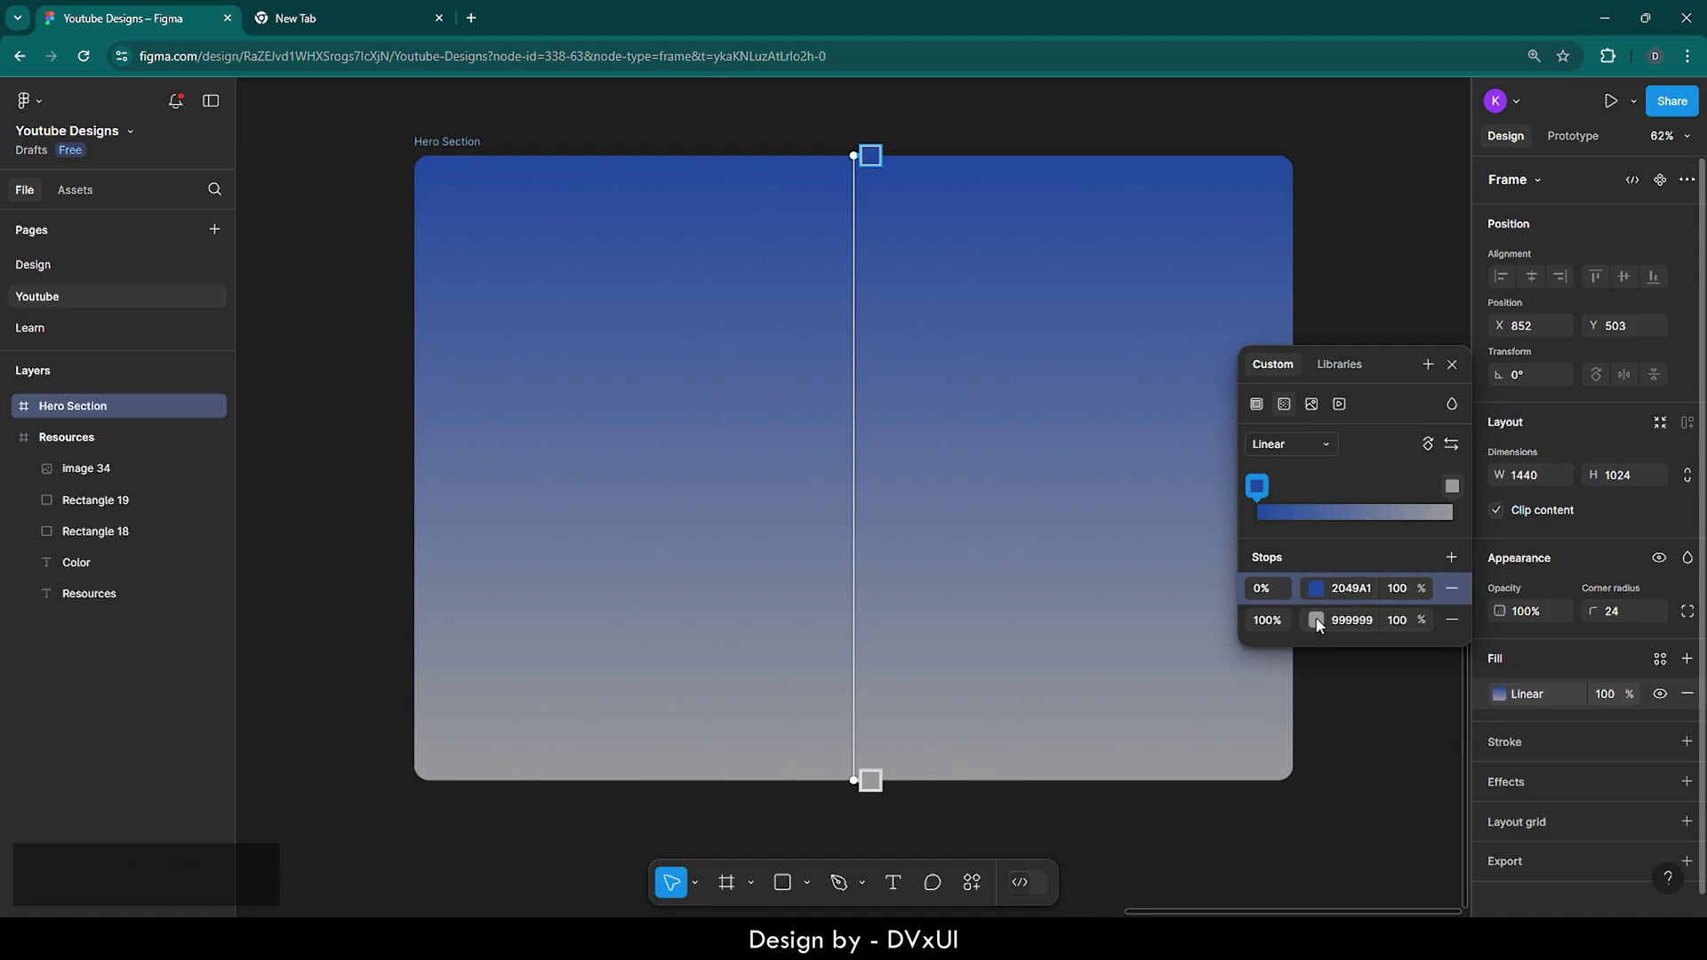
- Set the gradient's 100% stop to the dark blue page colour 0B1767
click(1316, 620)
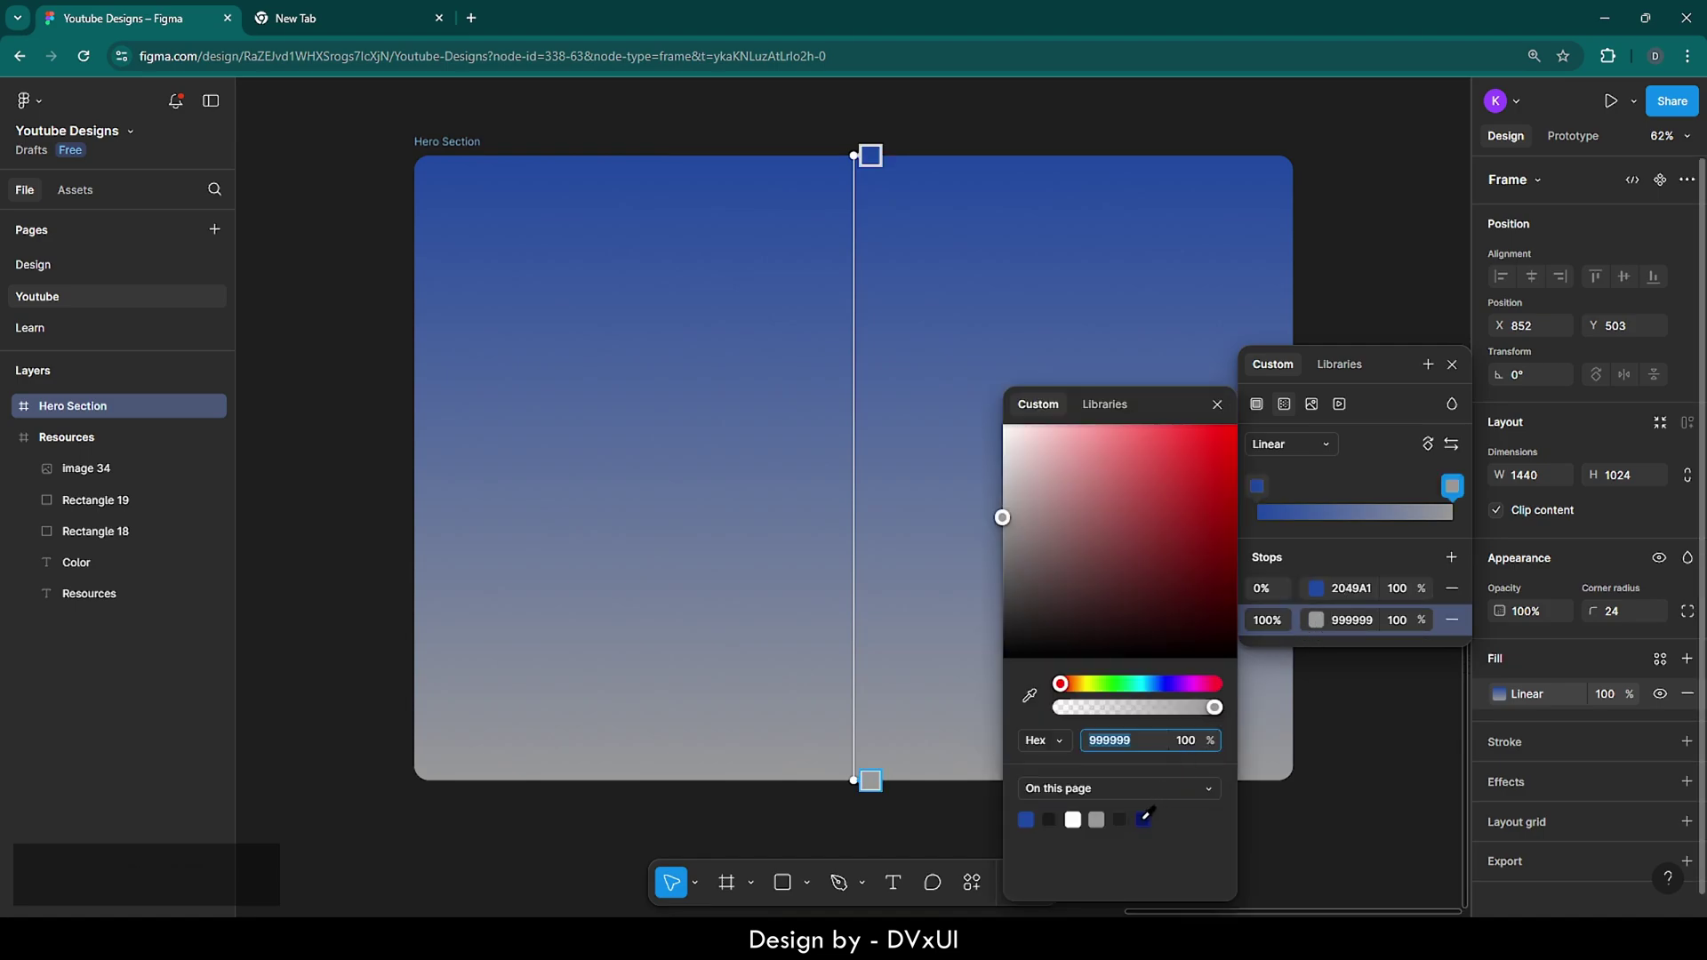
click(1145, 819)
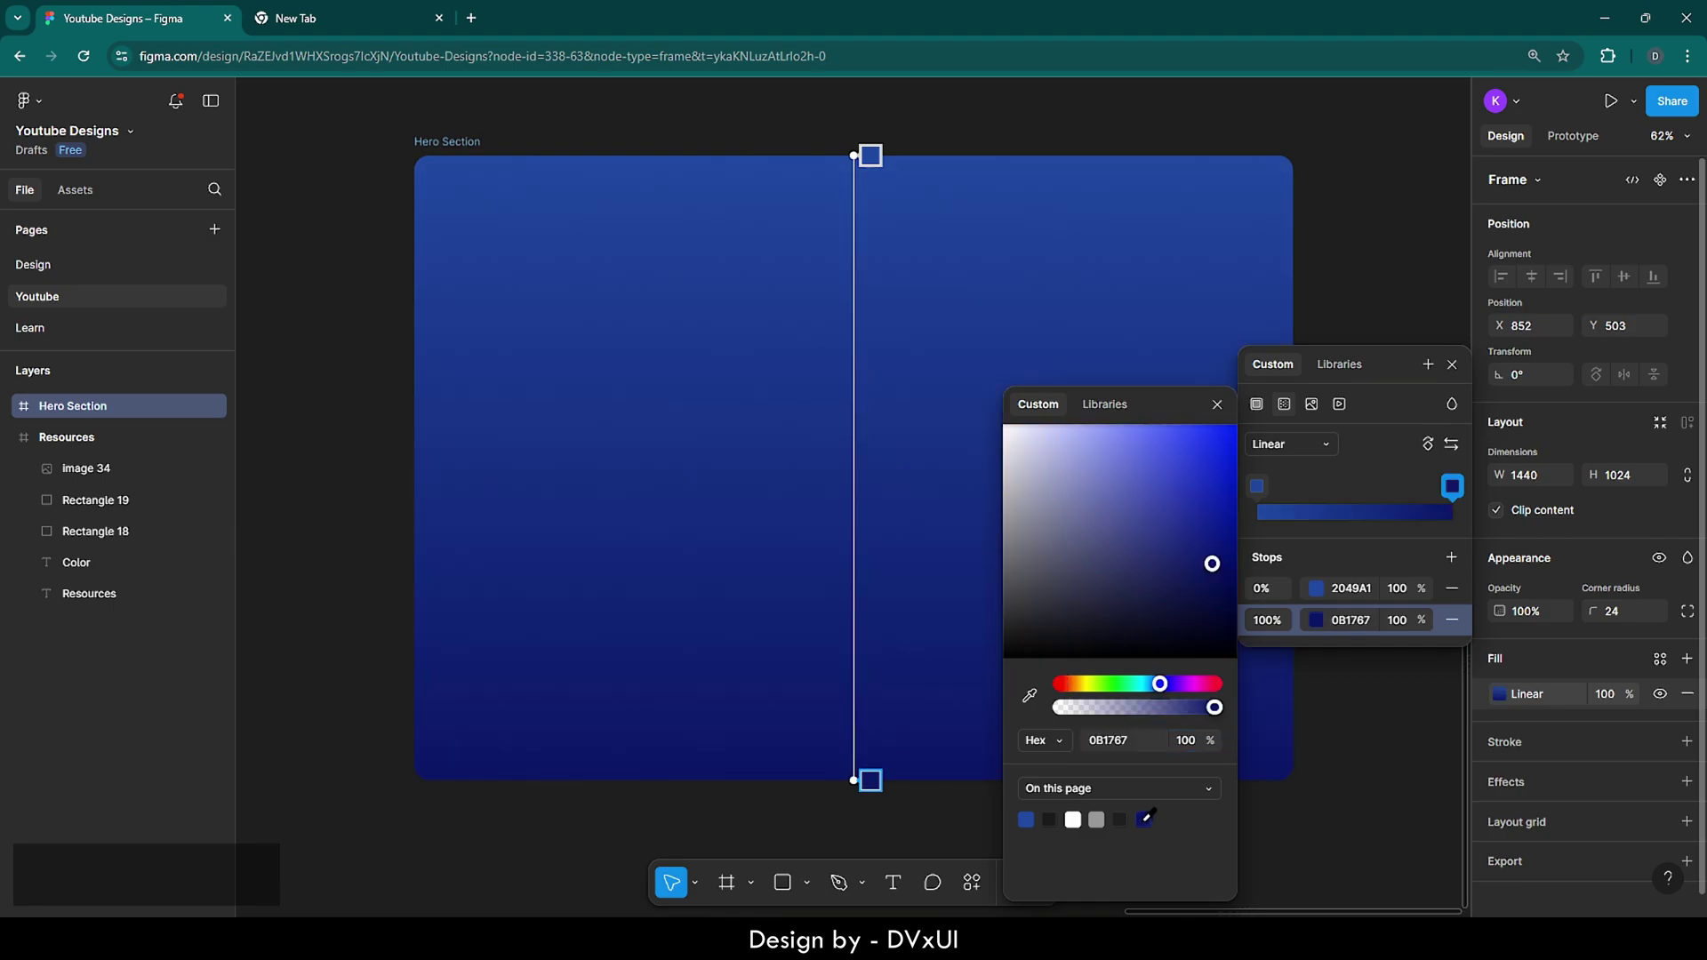
click(922, 589)
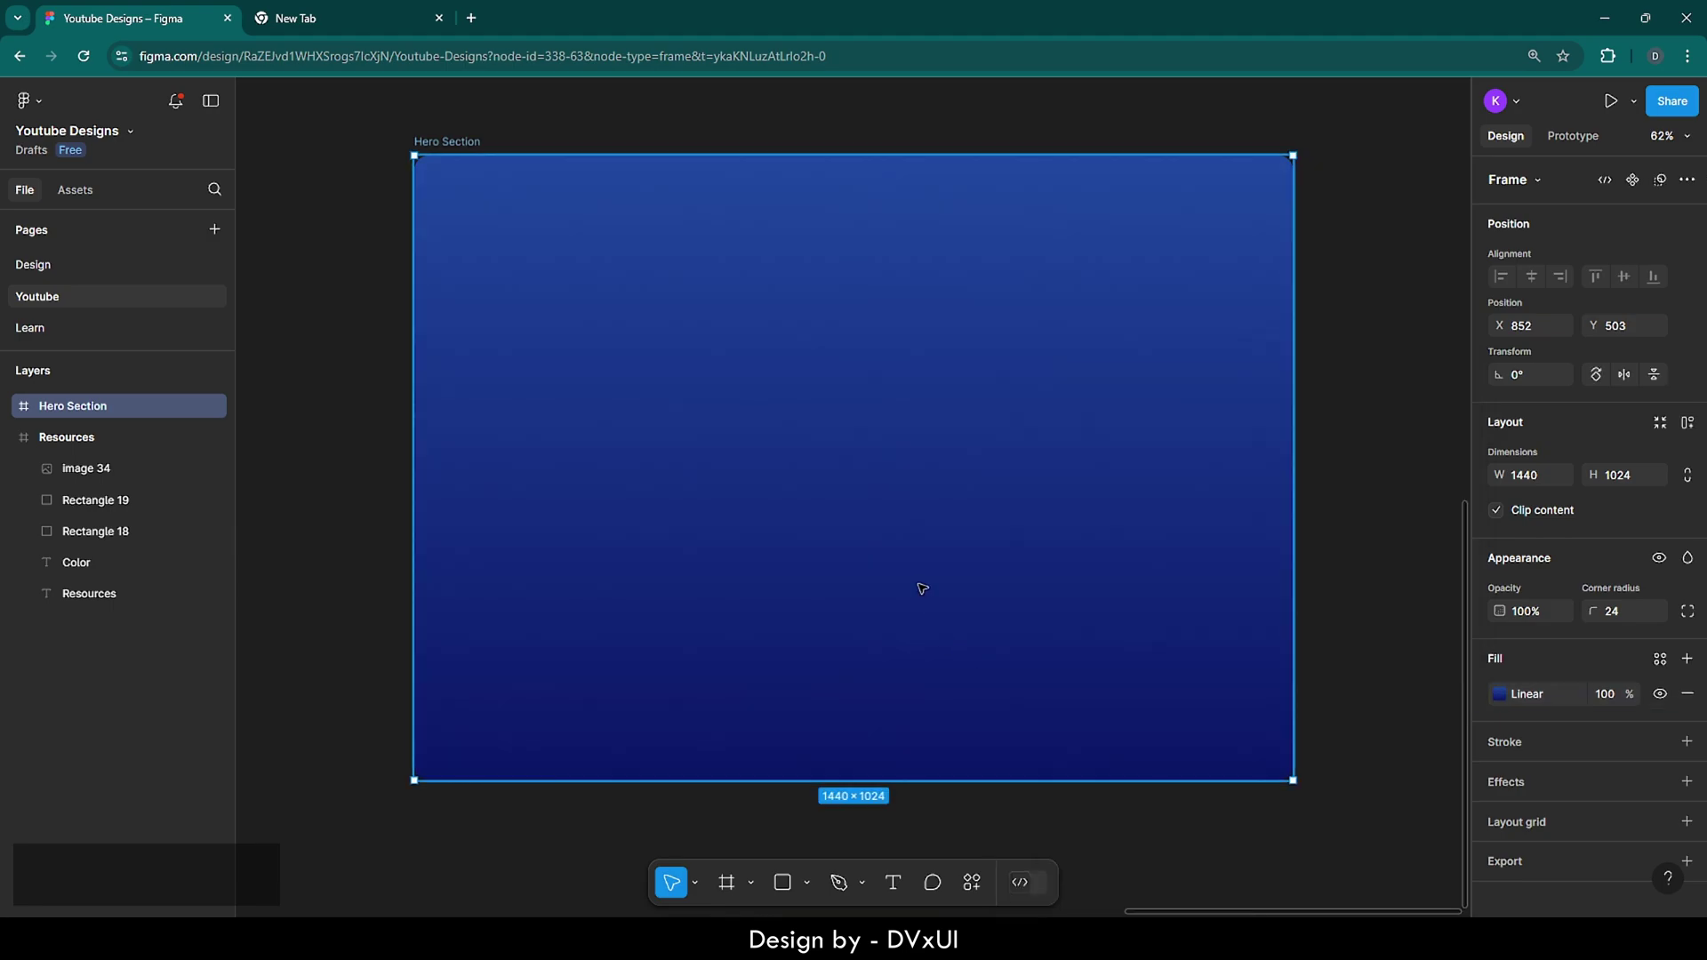
click(1396, 467)
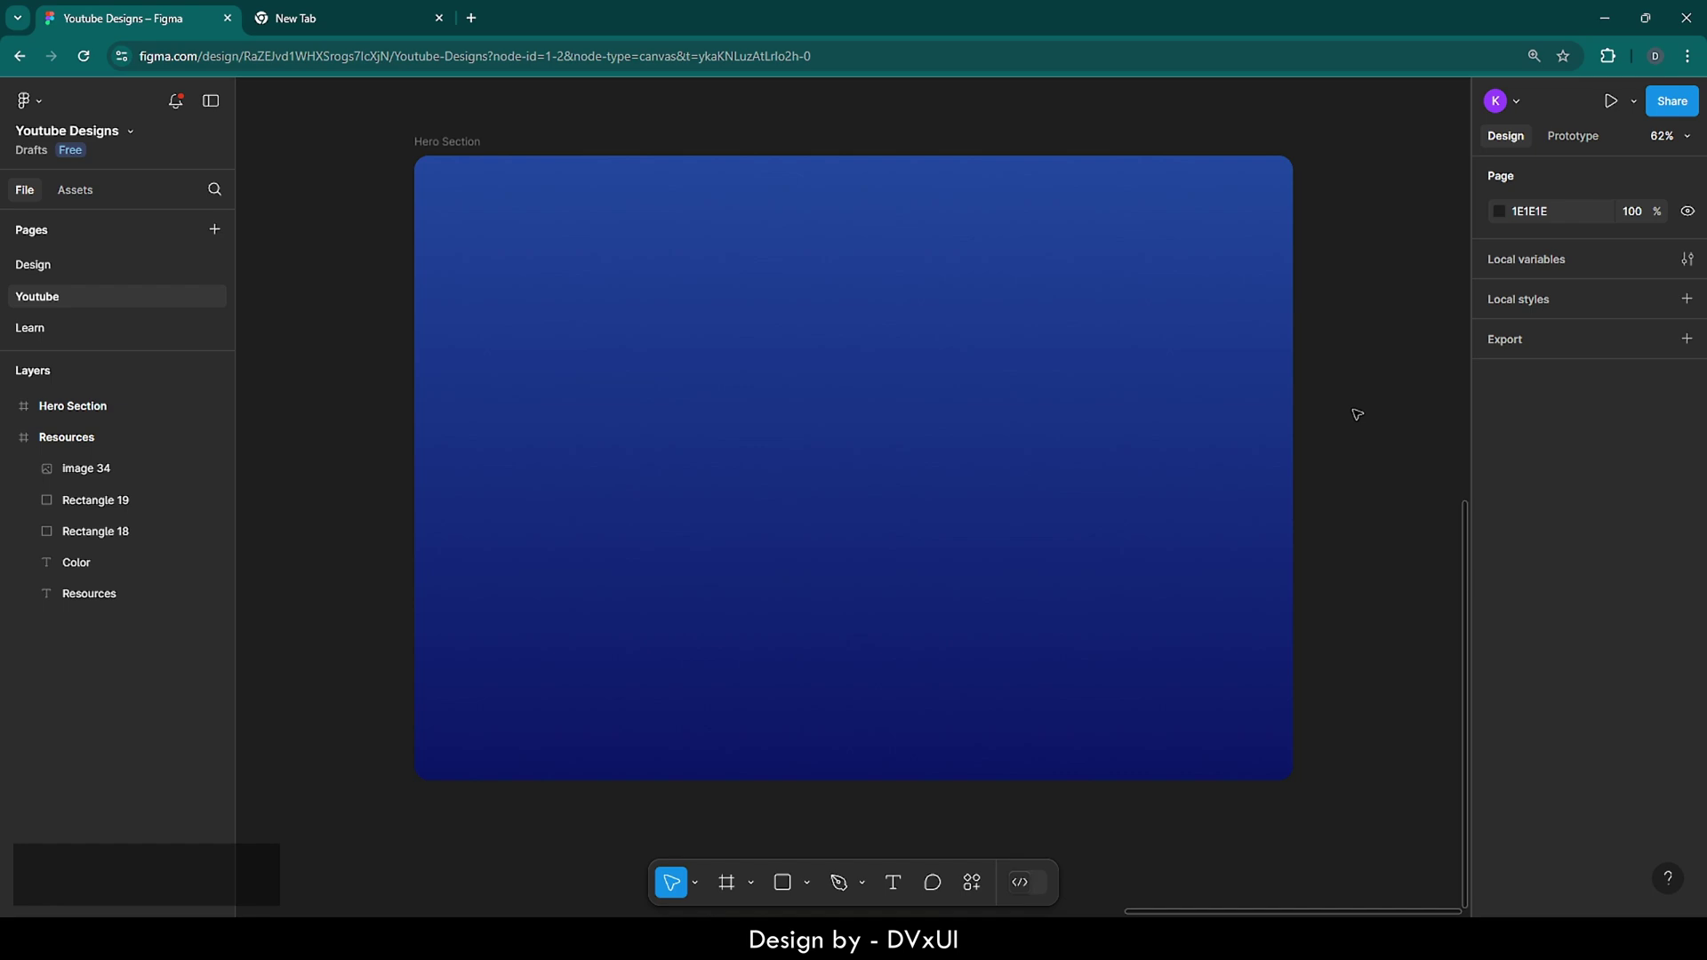
click(1290, 395)
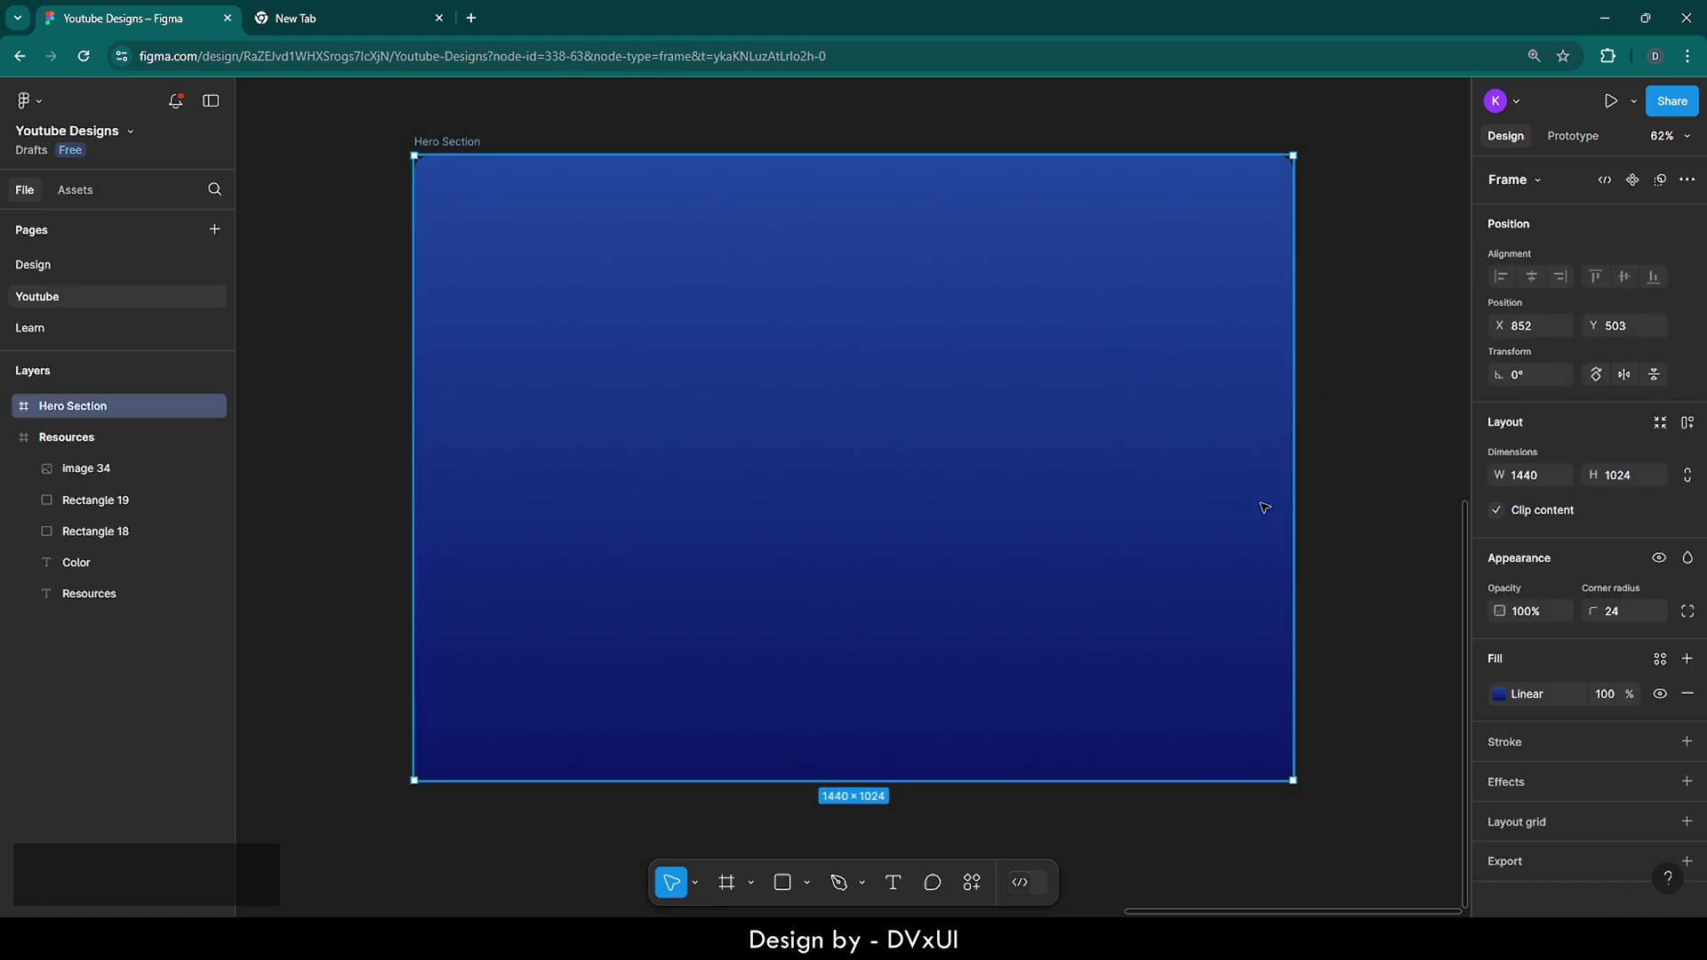
- Add an inside stroke to the Hero Section frame with weight 4 and colour FFFFFF
click(1522, 740)
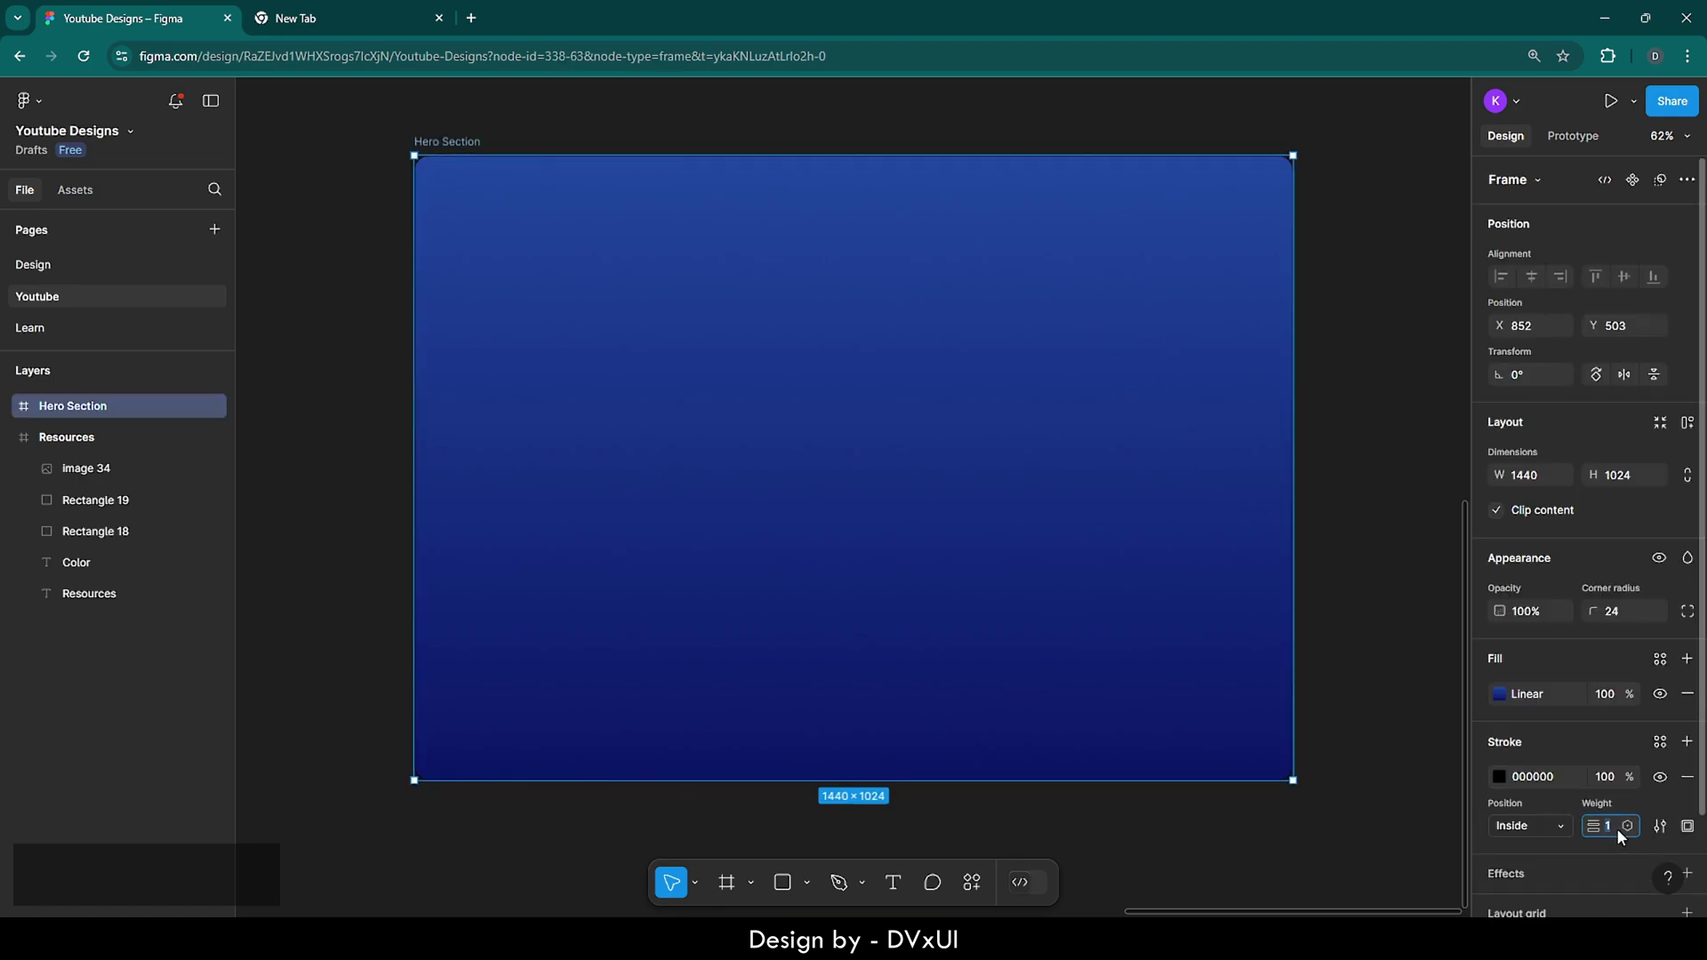
text(4)
key(Return)
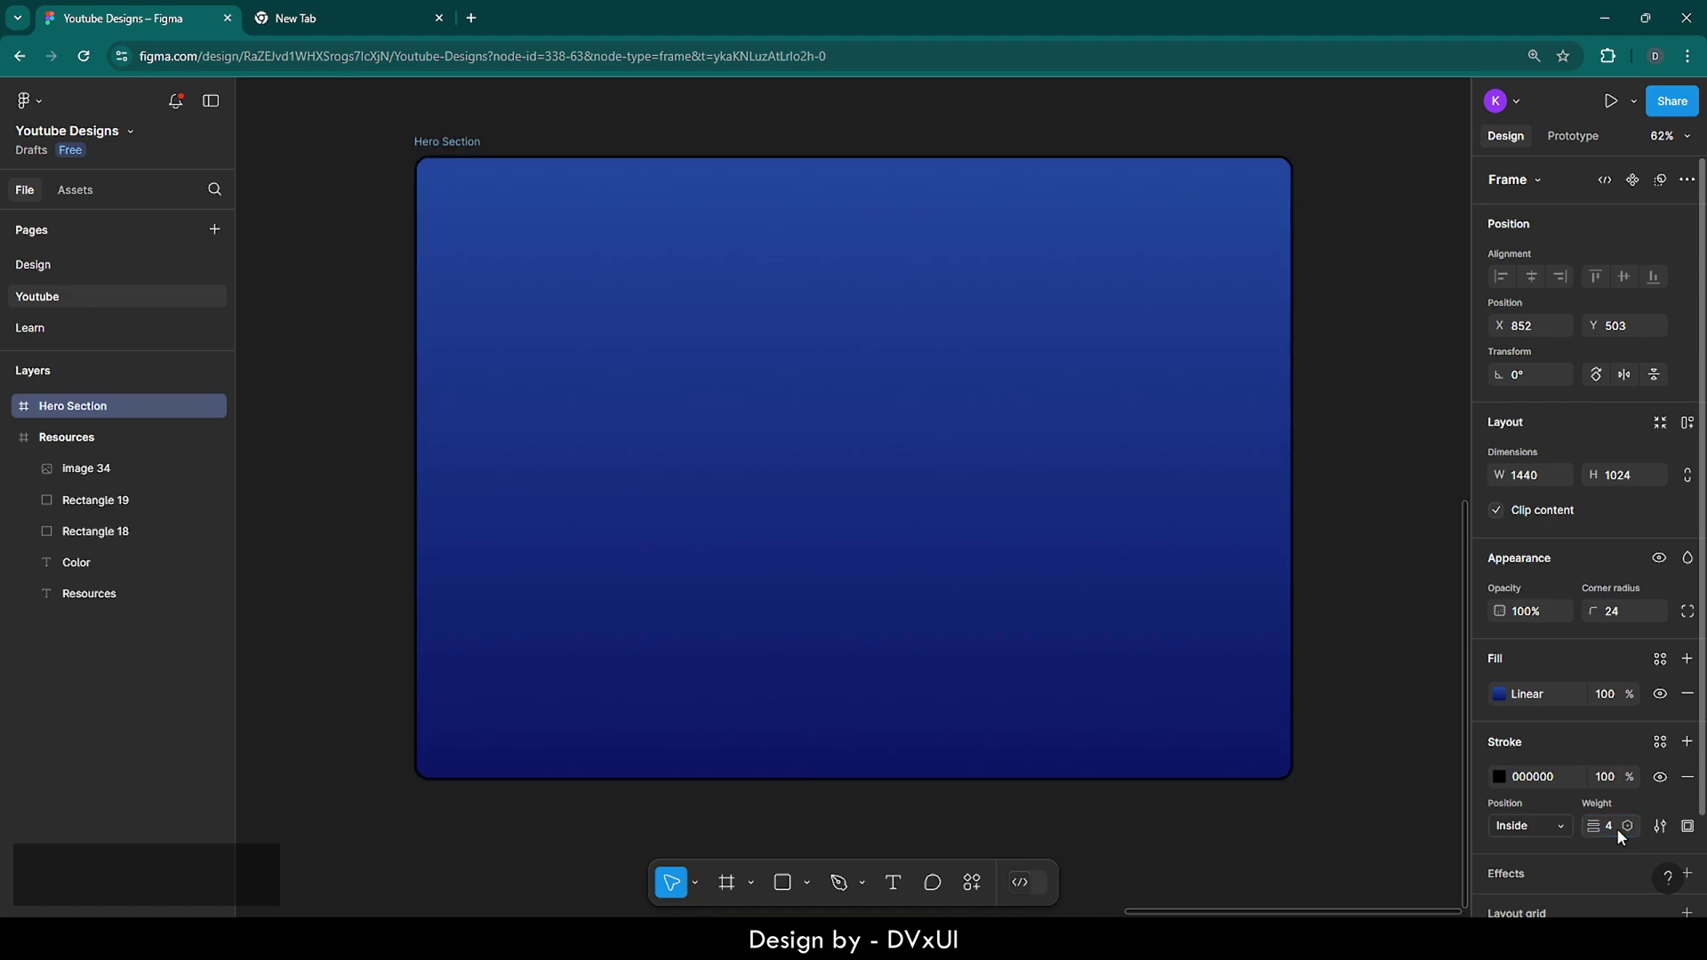
click(1543, 781)
text(FFFFFF)
key(Return)
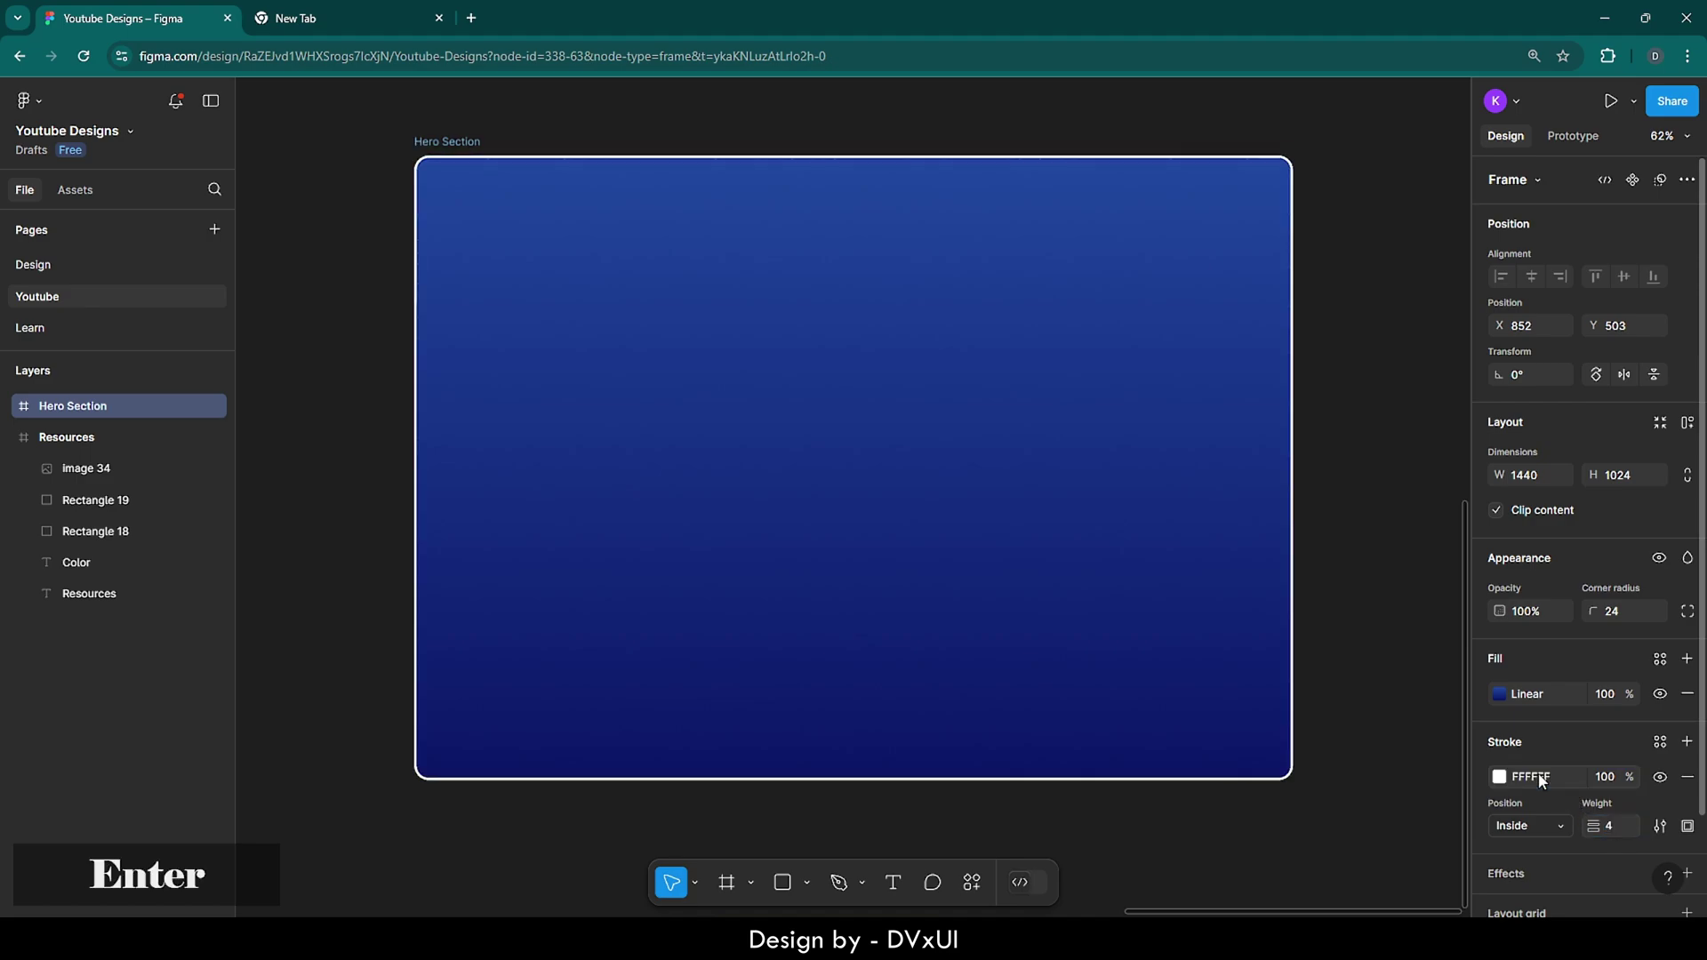
click(1352, 552)
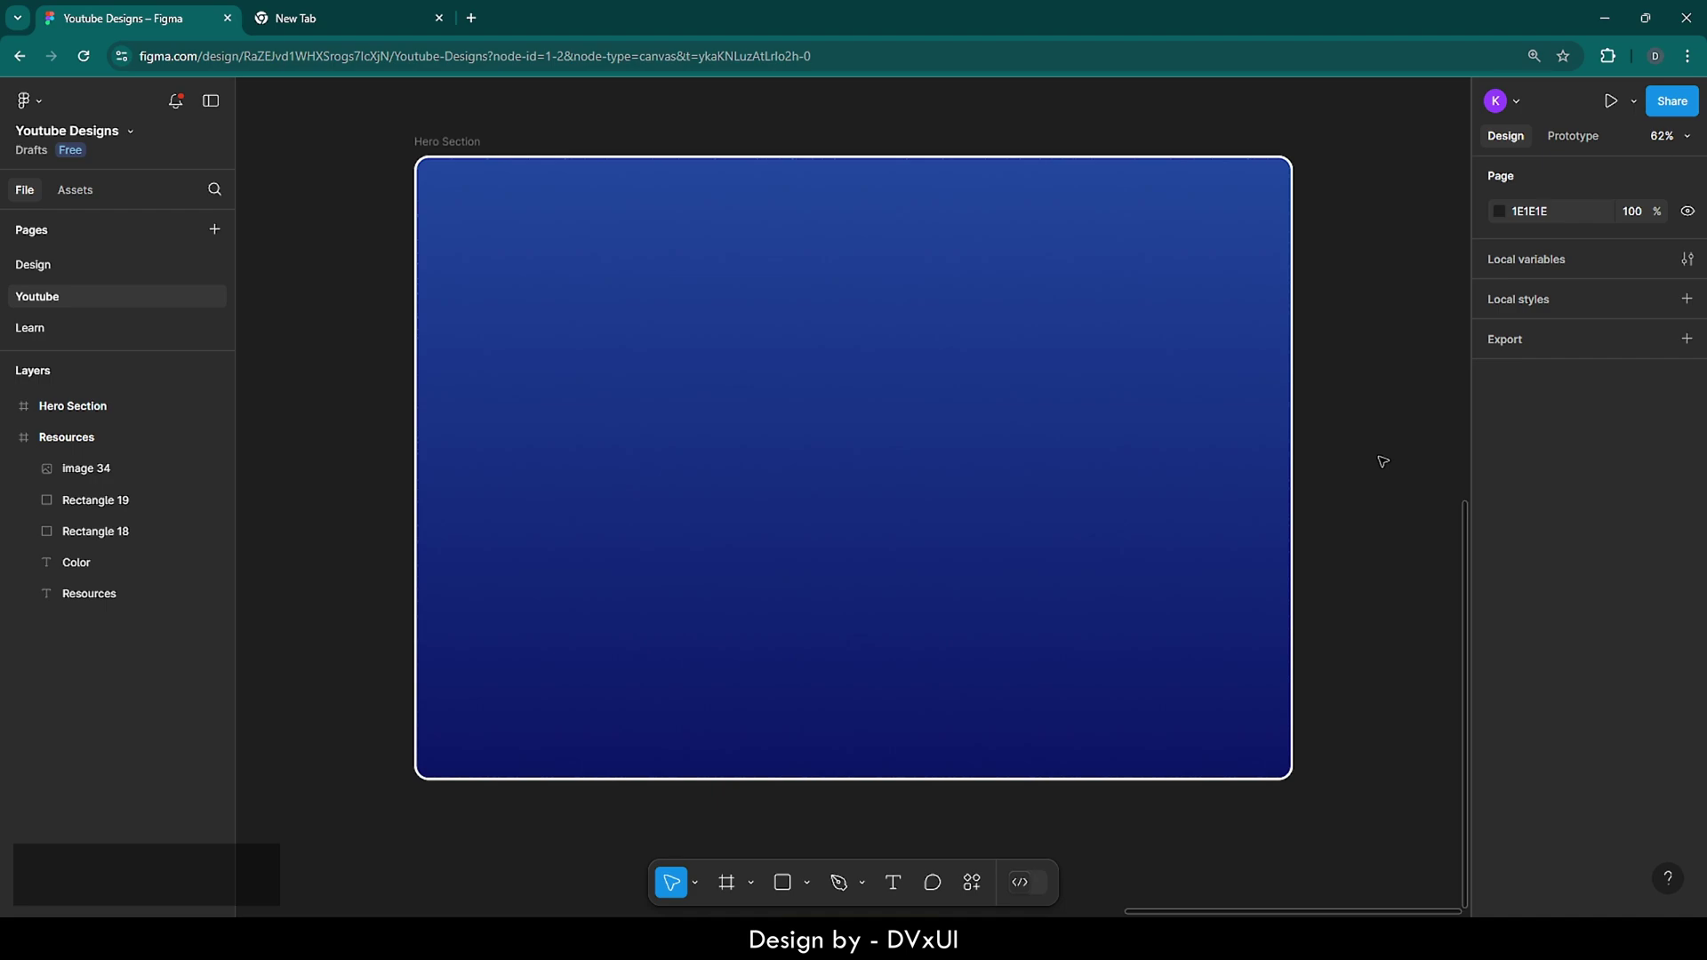
- Add a layout grid to the Hero Section frame as 16 stretched columns with a margin of 100
click(587, 209)
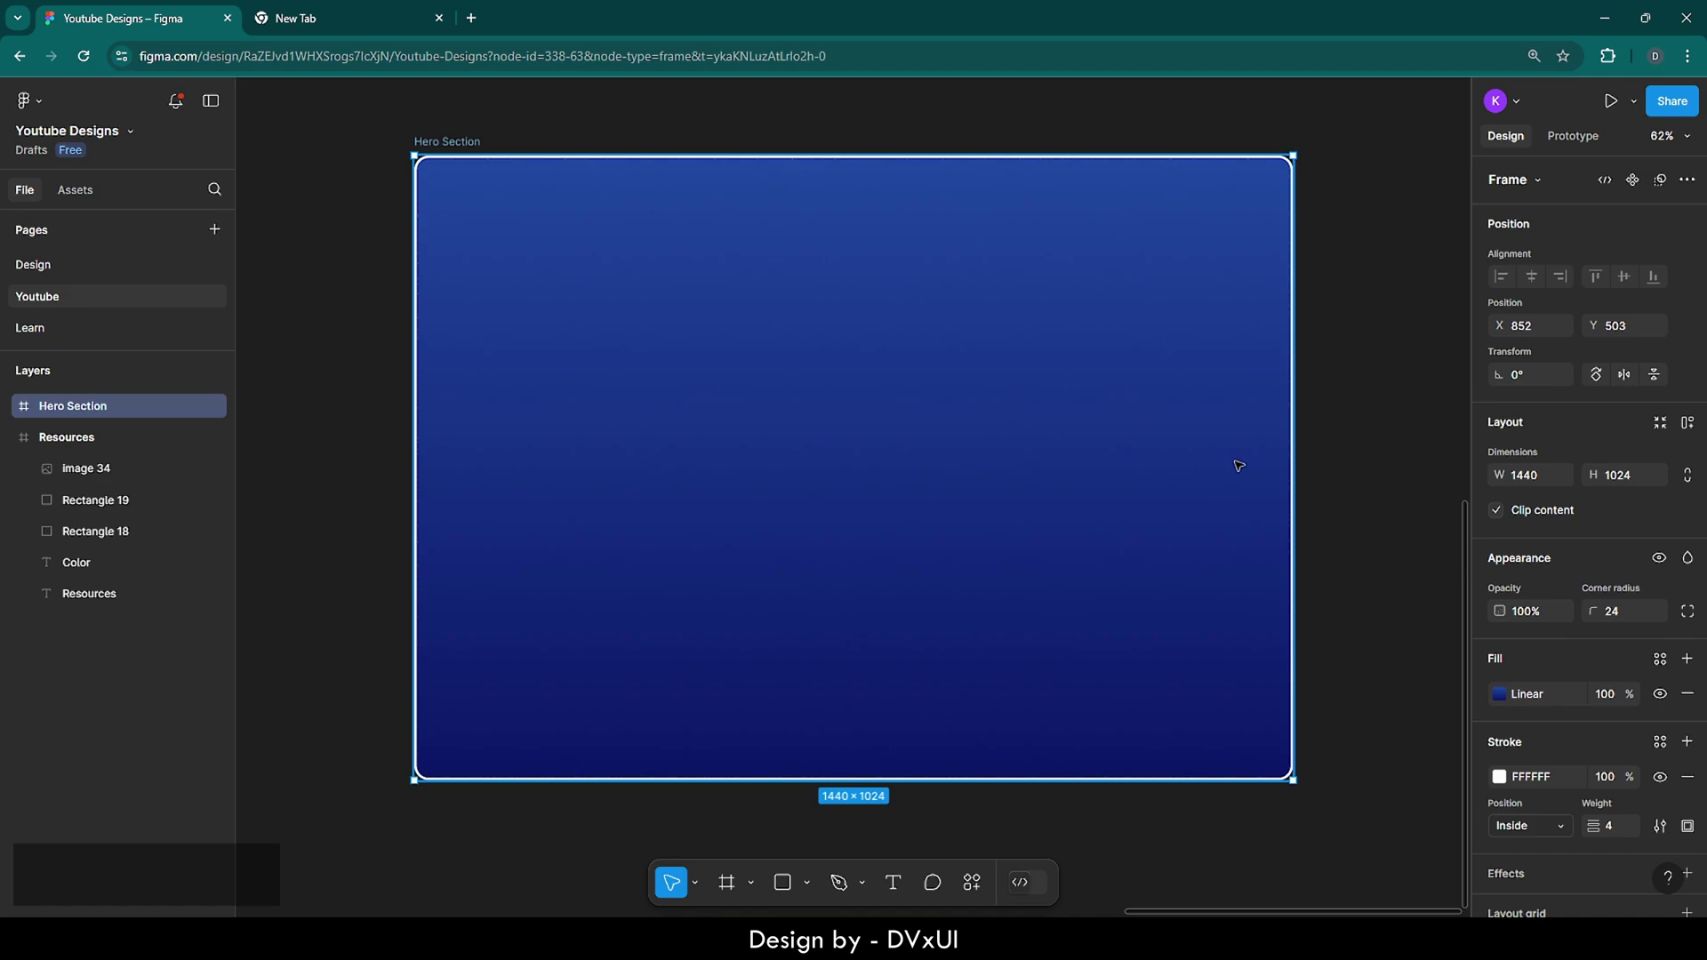
scroll(1635, 735, down, 2)
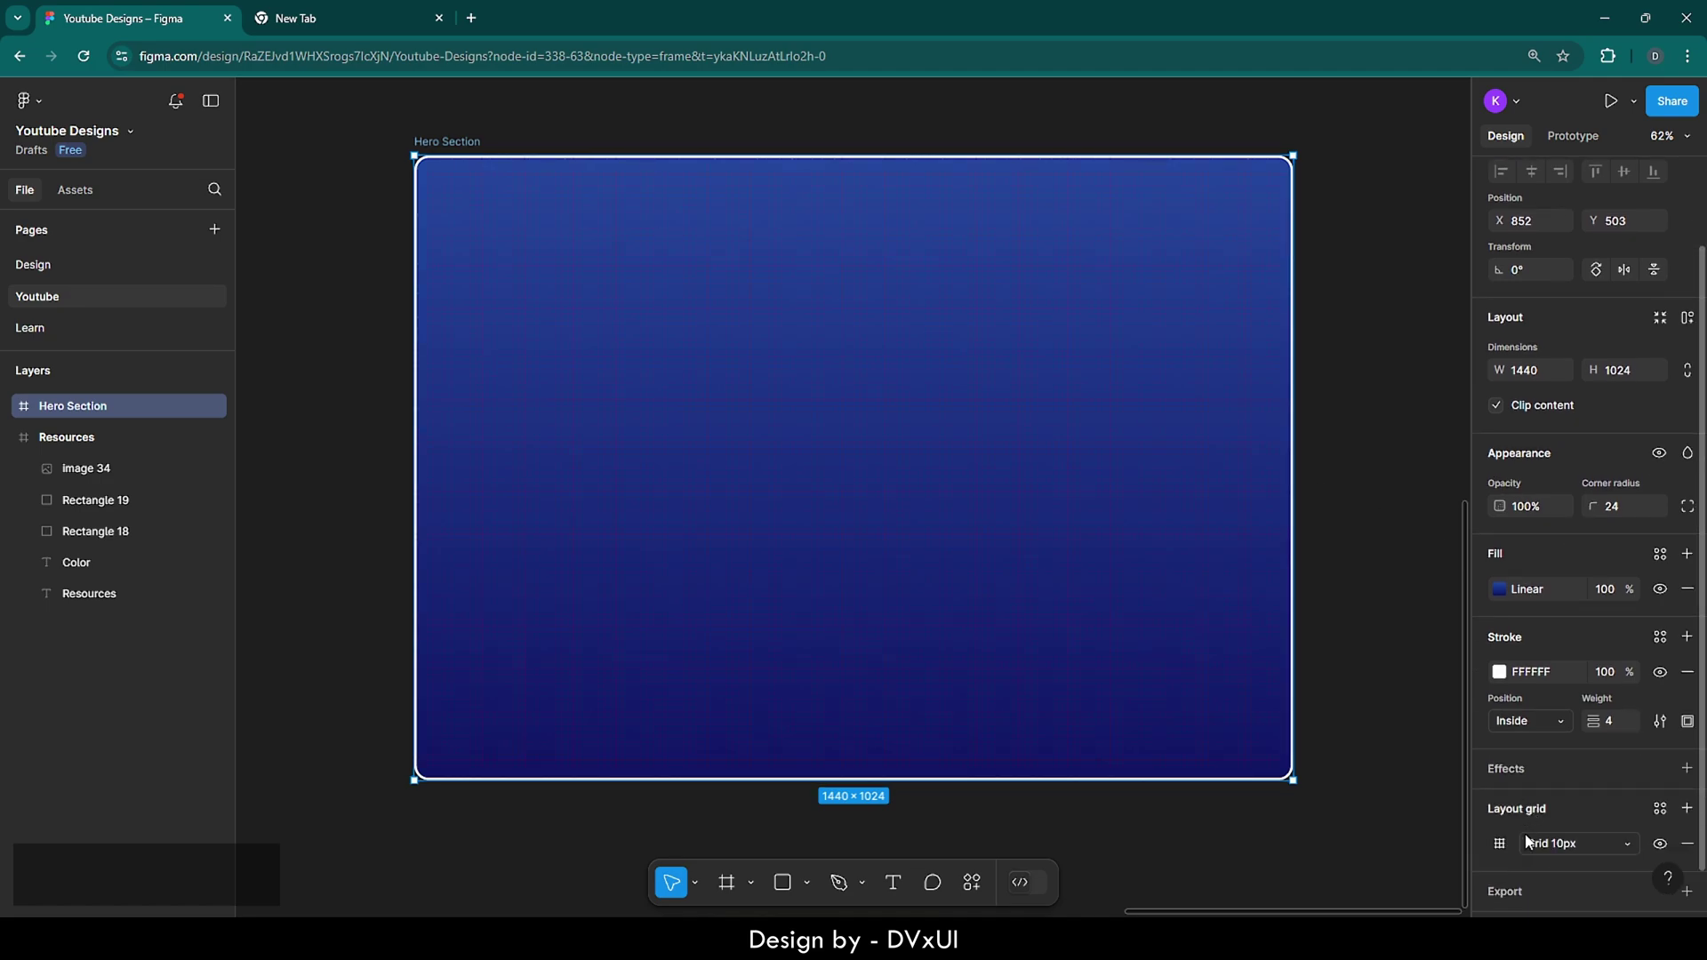
scroll(1500, 849, down, 1)
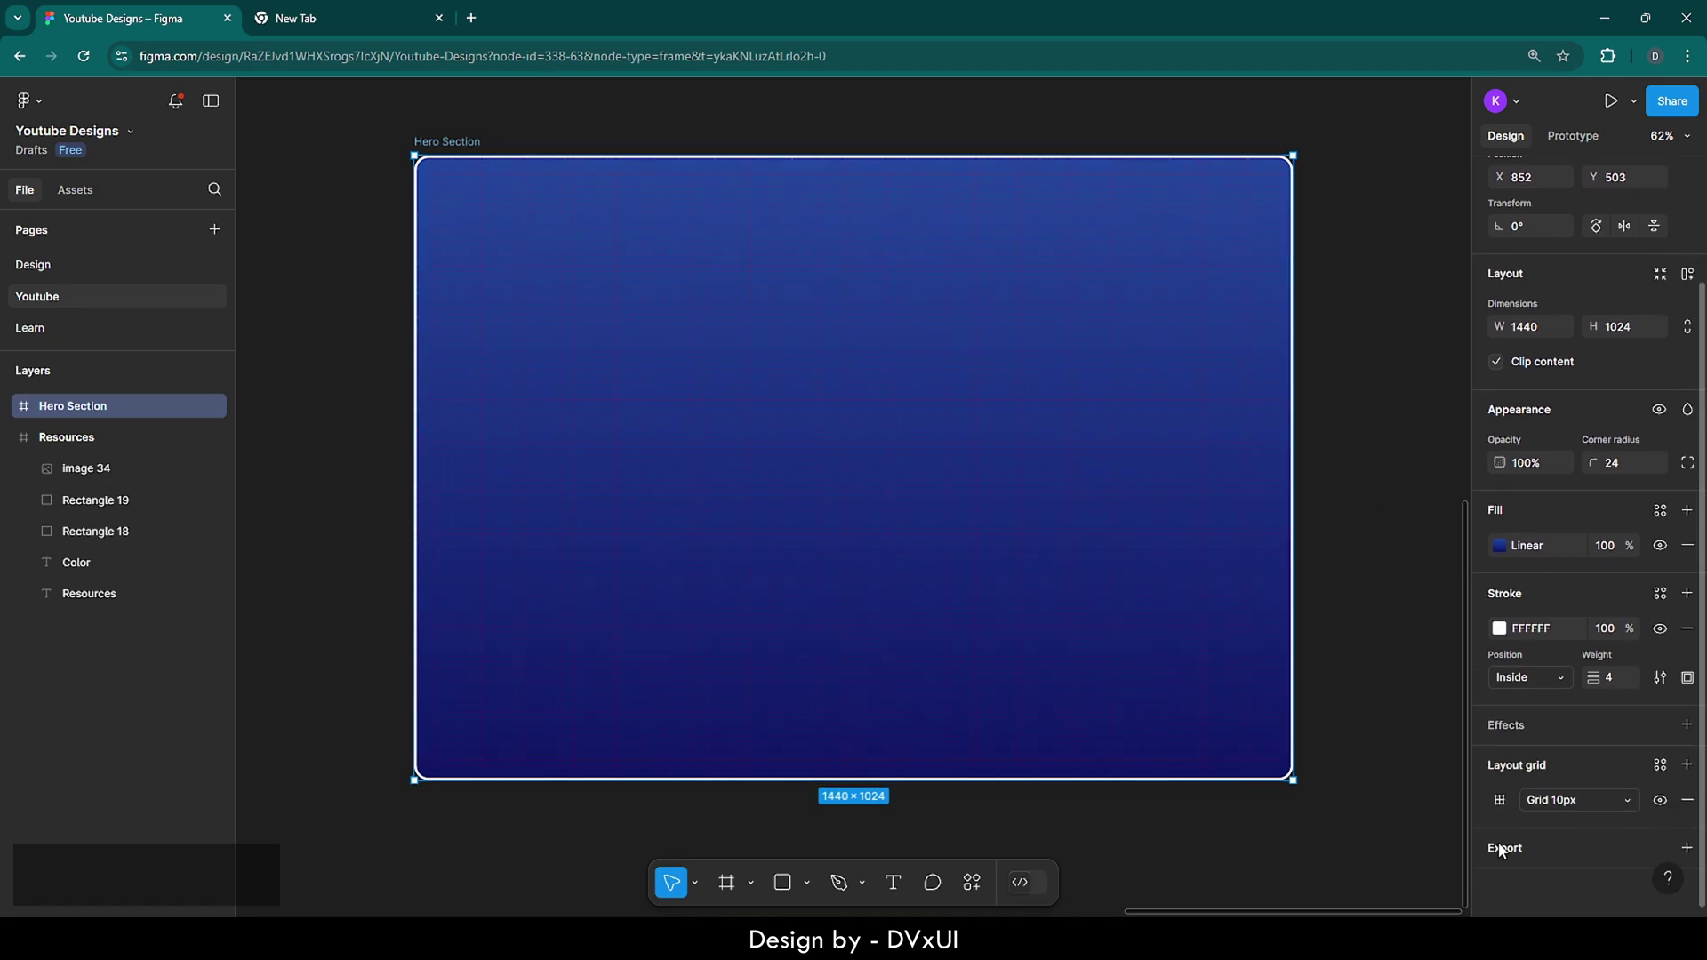
click(1500, 802)
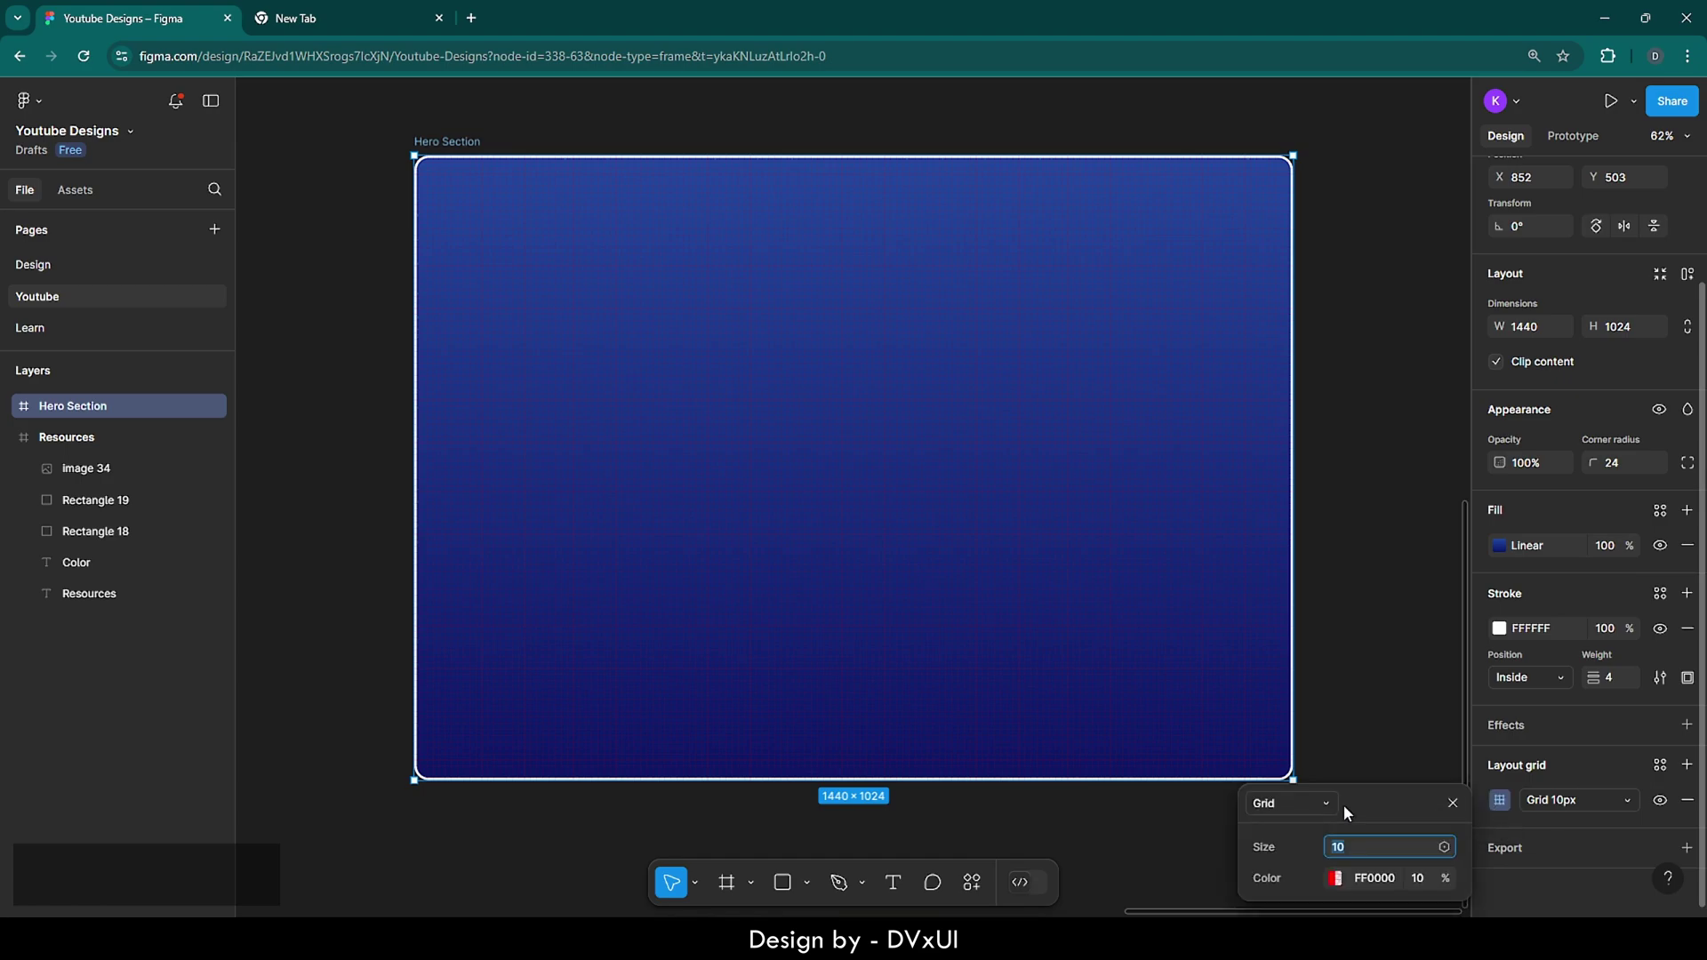
click(1321, 800)
click(1308, 829)
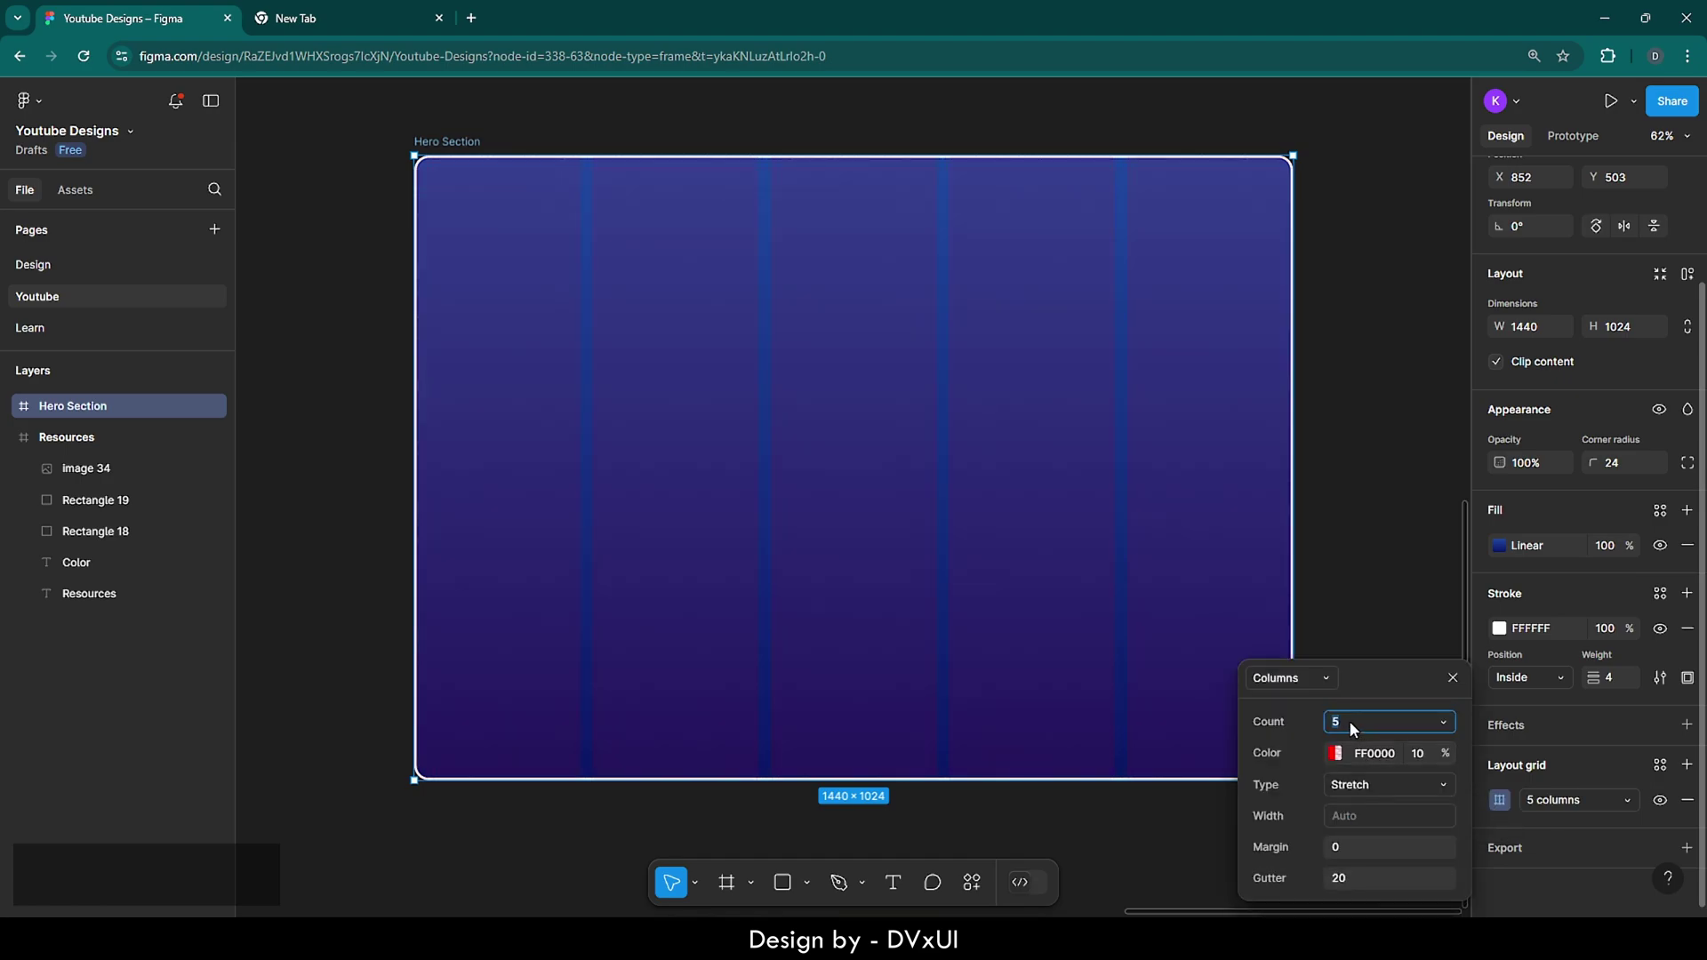
text(16)
click(1353, 847)
text(100)
key(Return)
click(1342, 631)
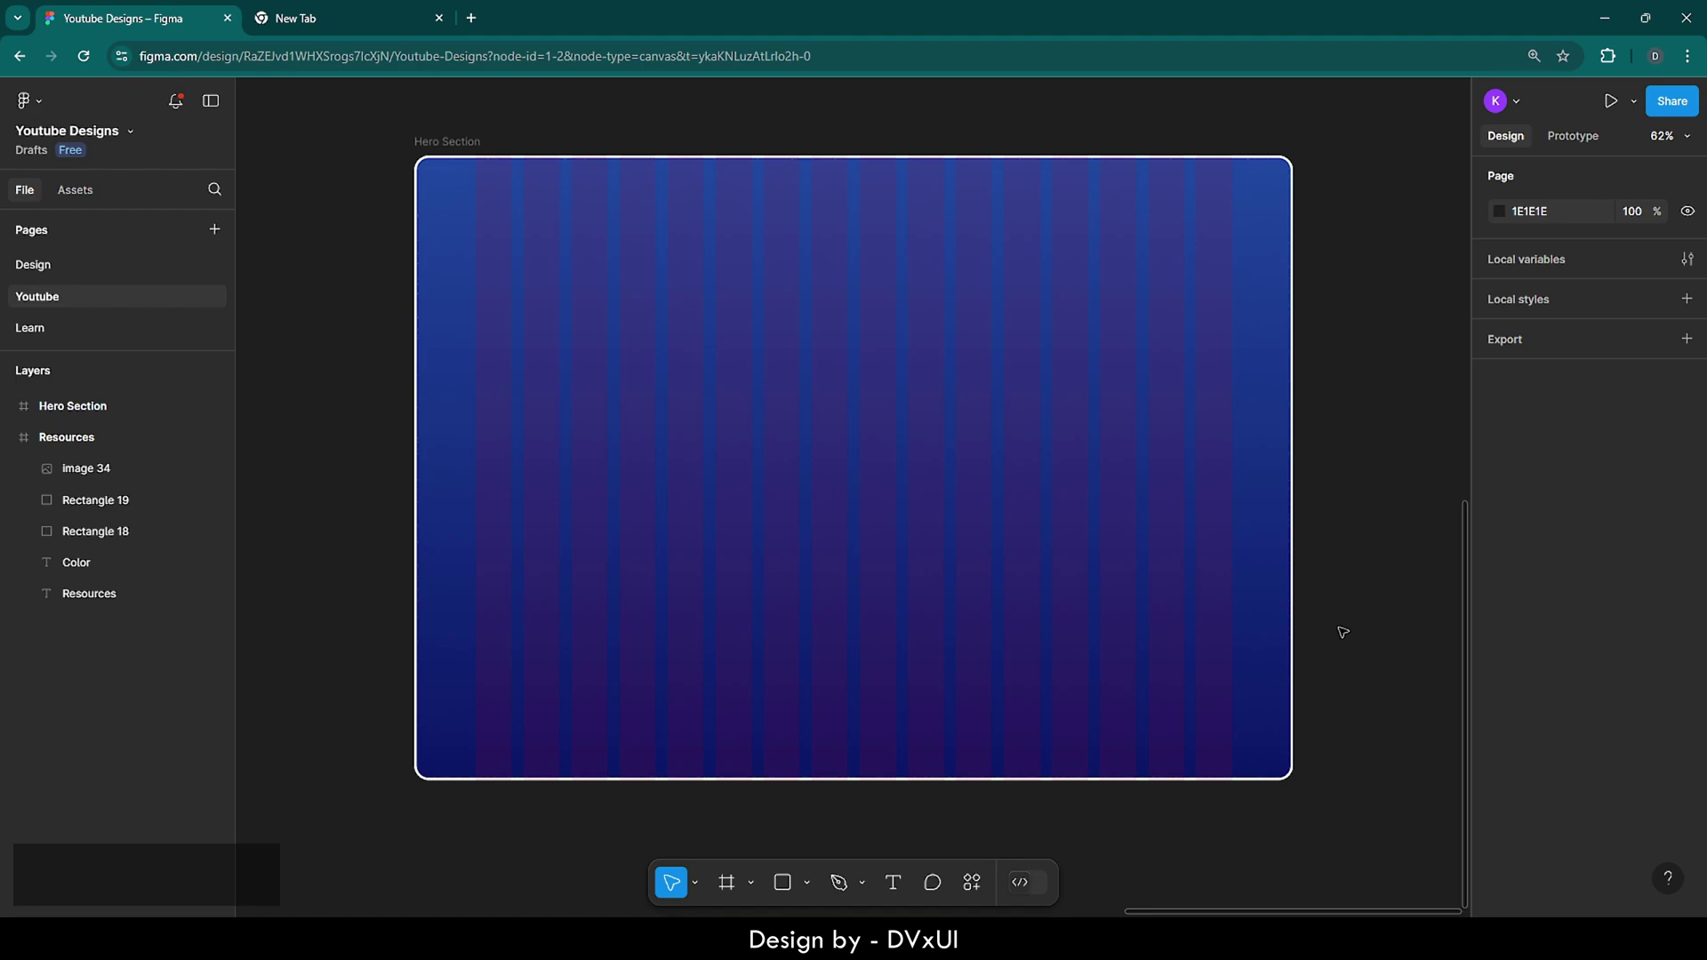
click(887, 493)
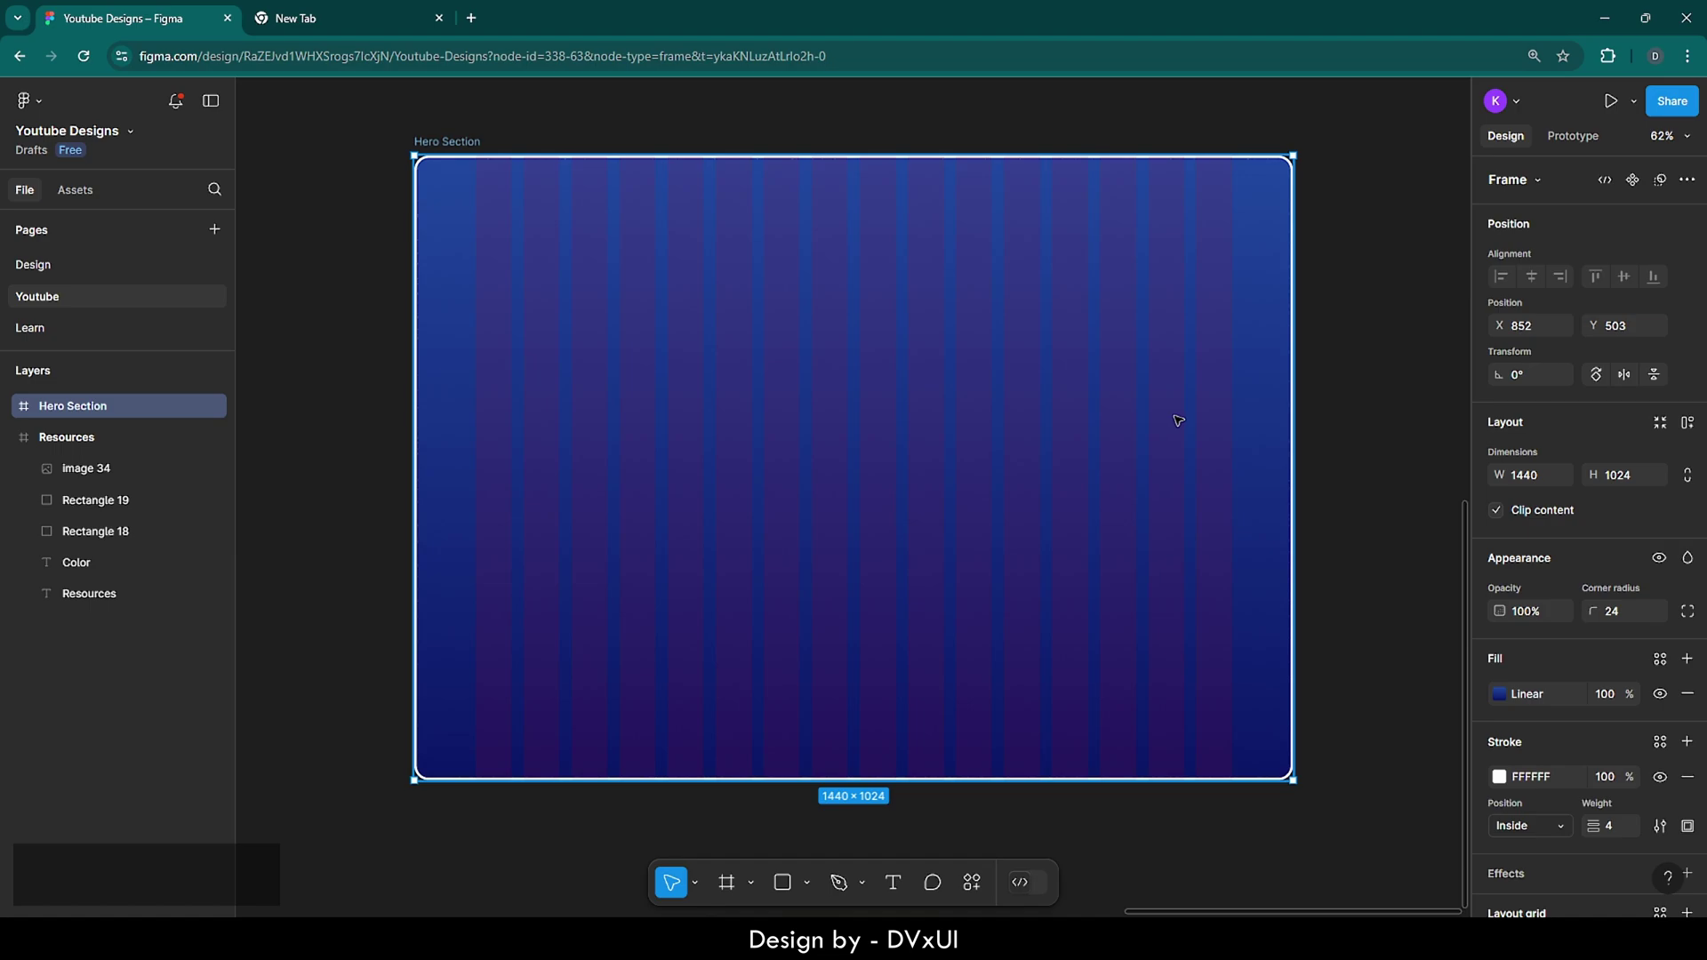
click(854, 115)
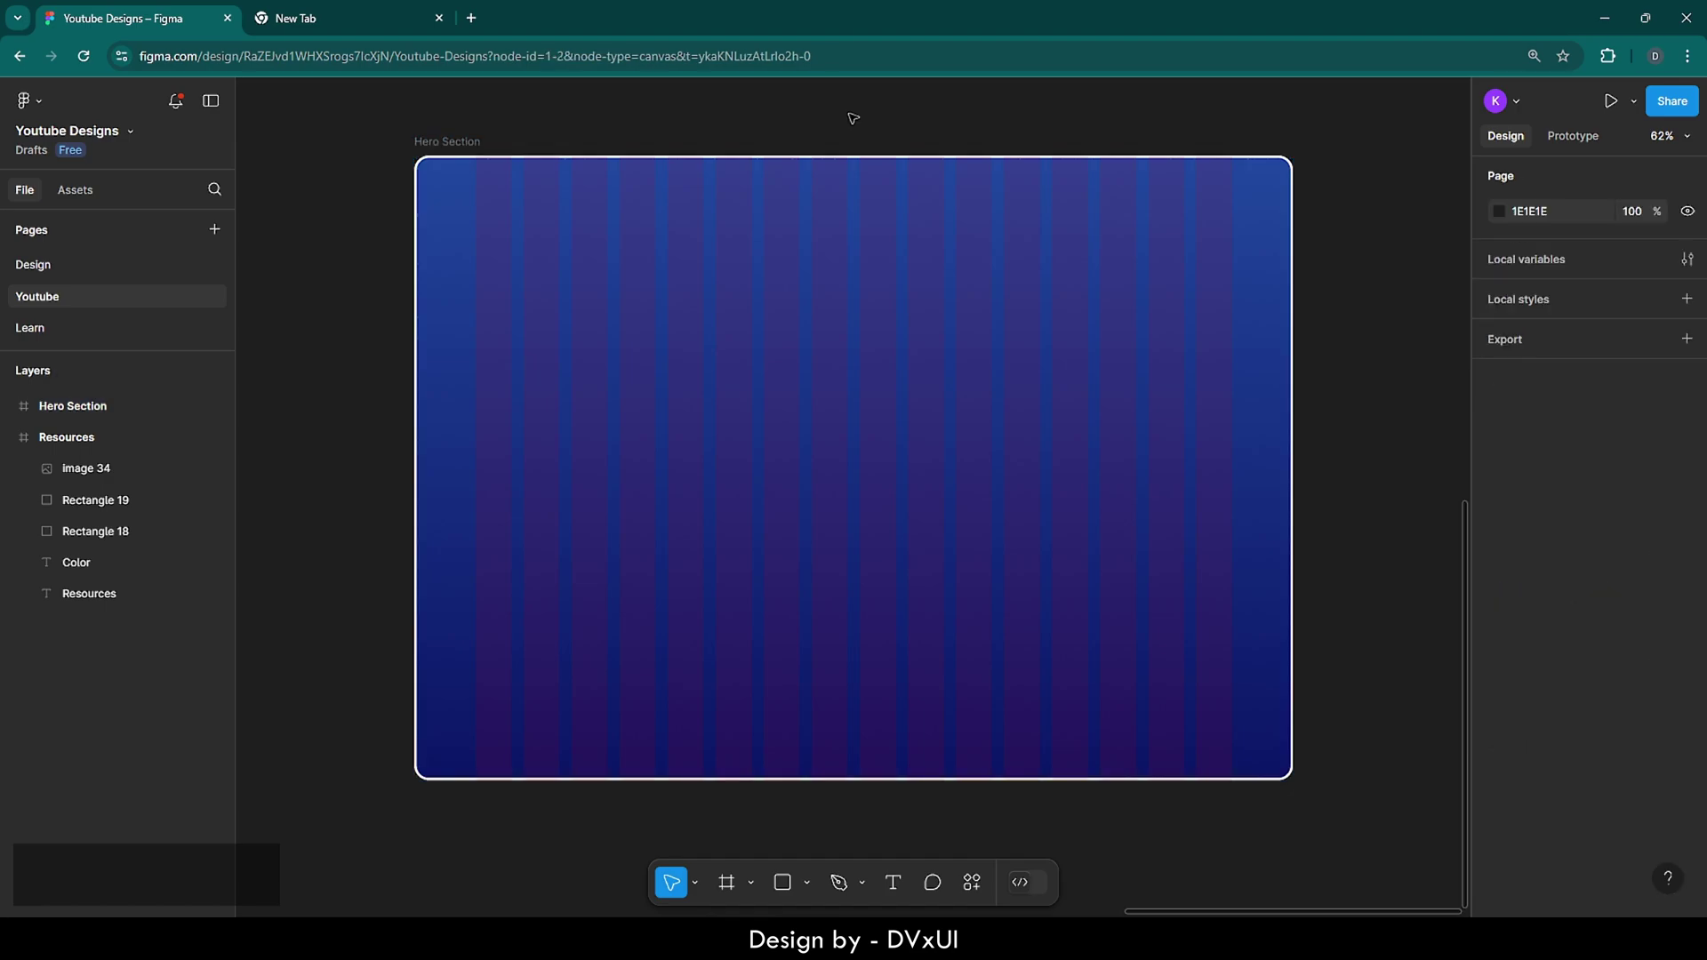
- Add the logo text "grow.io" inside the Hero Section frame
click(894, 883)
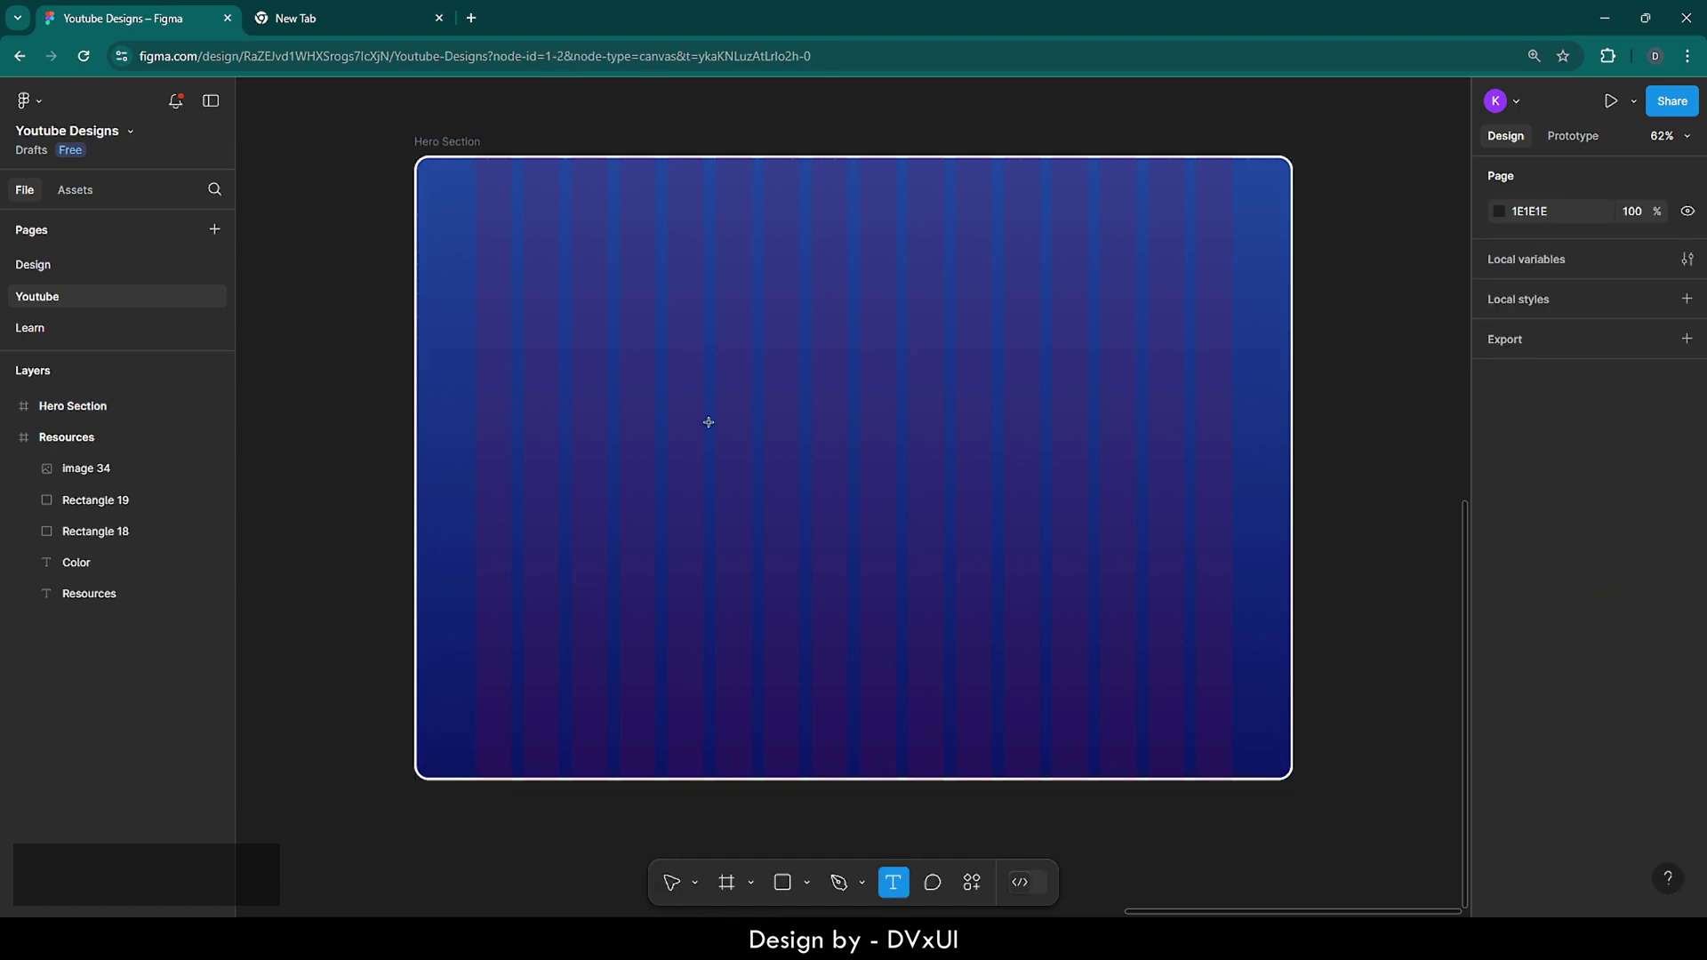
click(705, 388)
text(grow.io)
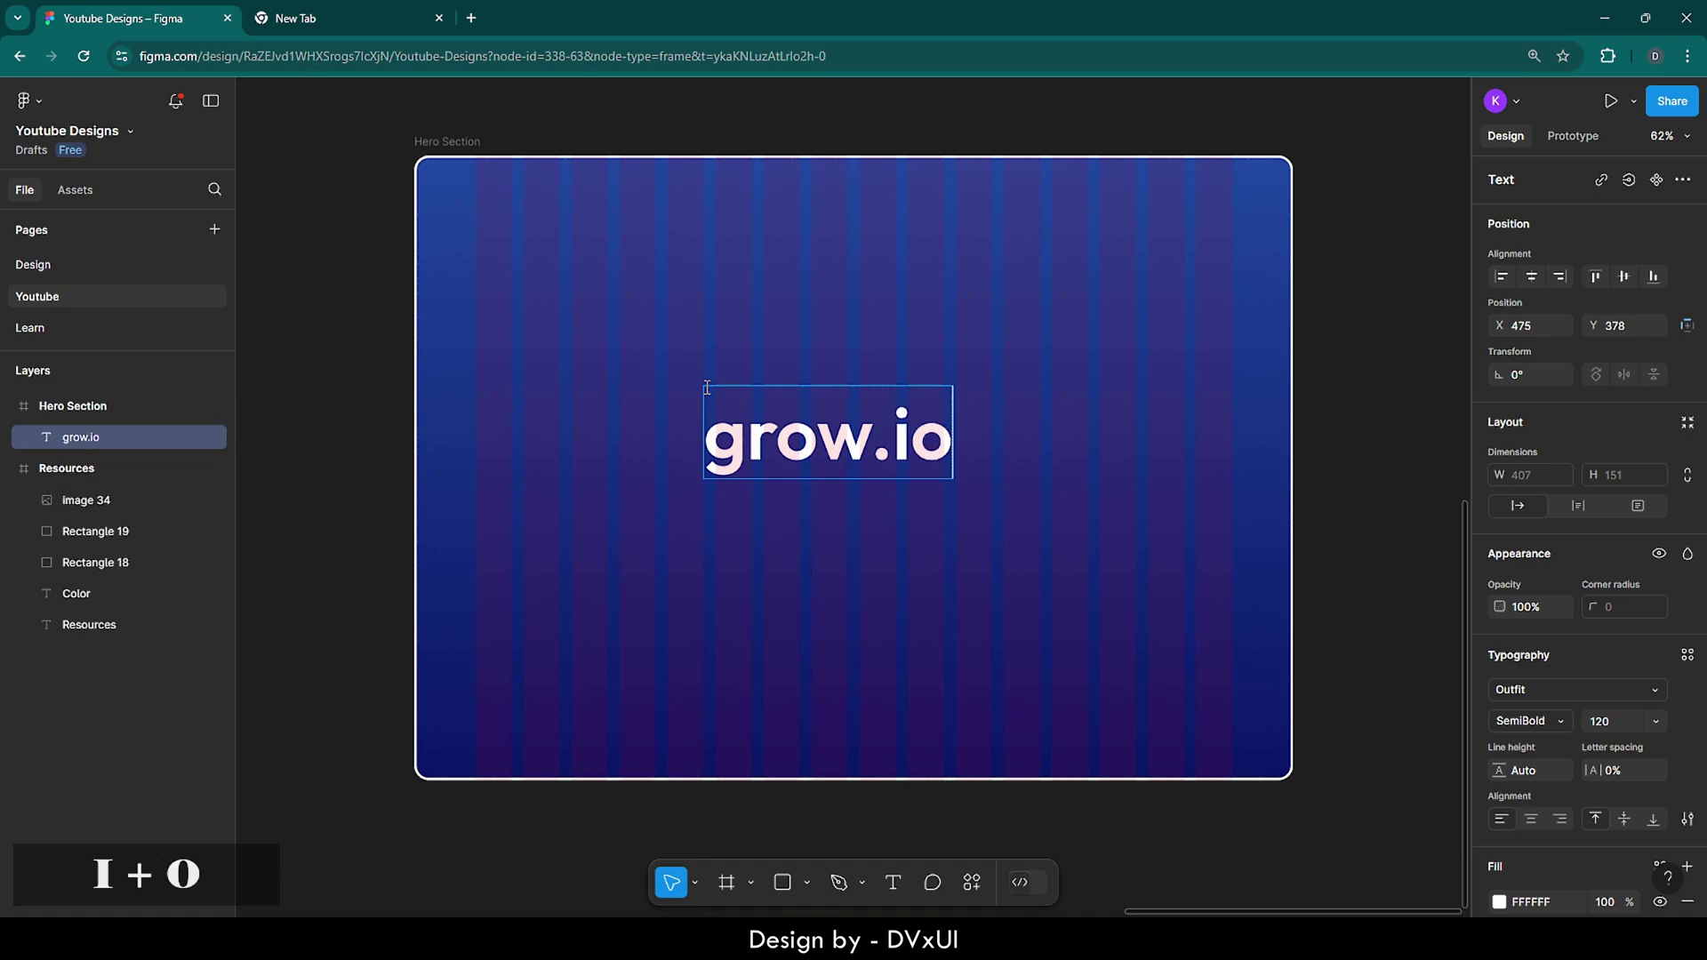
- Set the grow.io text to font size 40 and Medium weight
key(ctrl+a)
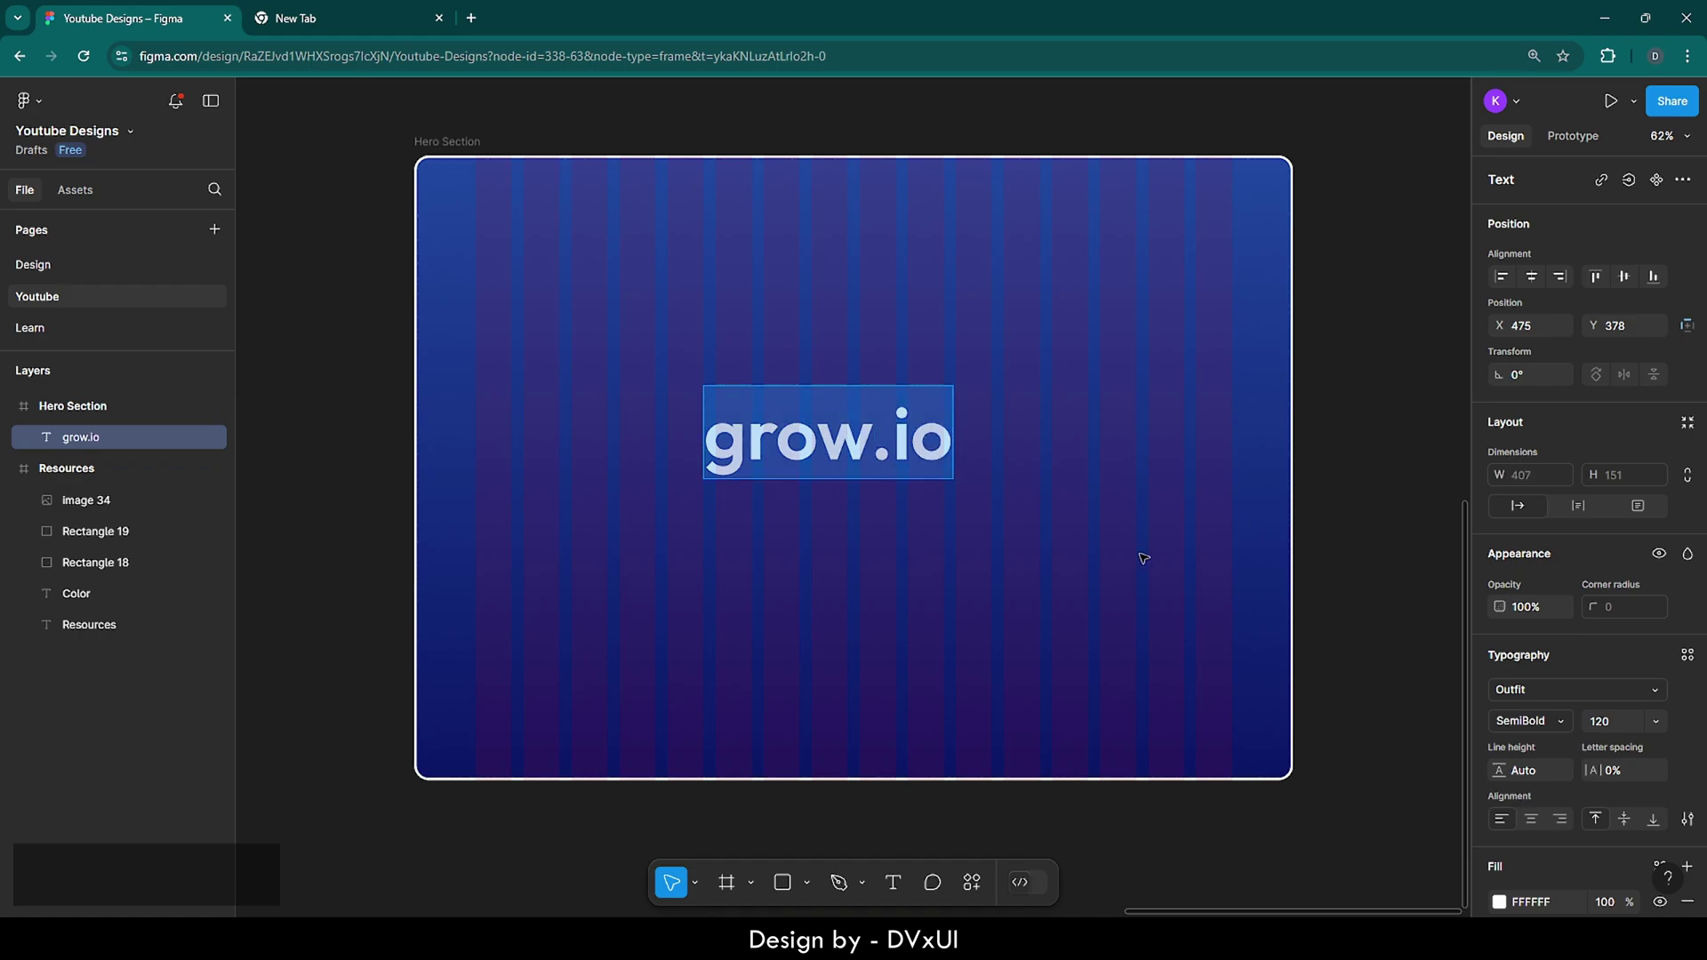
click(1592, 727)
text(40)
key(Return)
click(1554, 723)
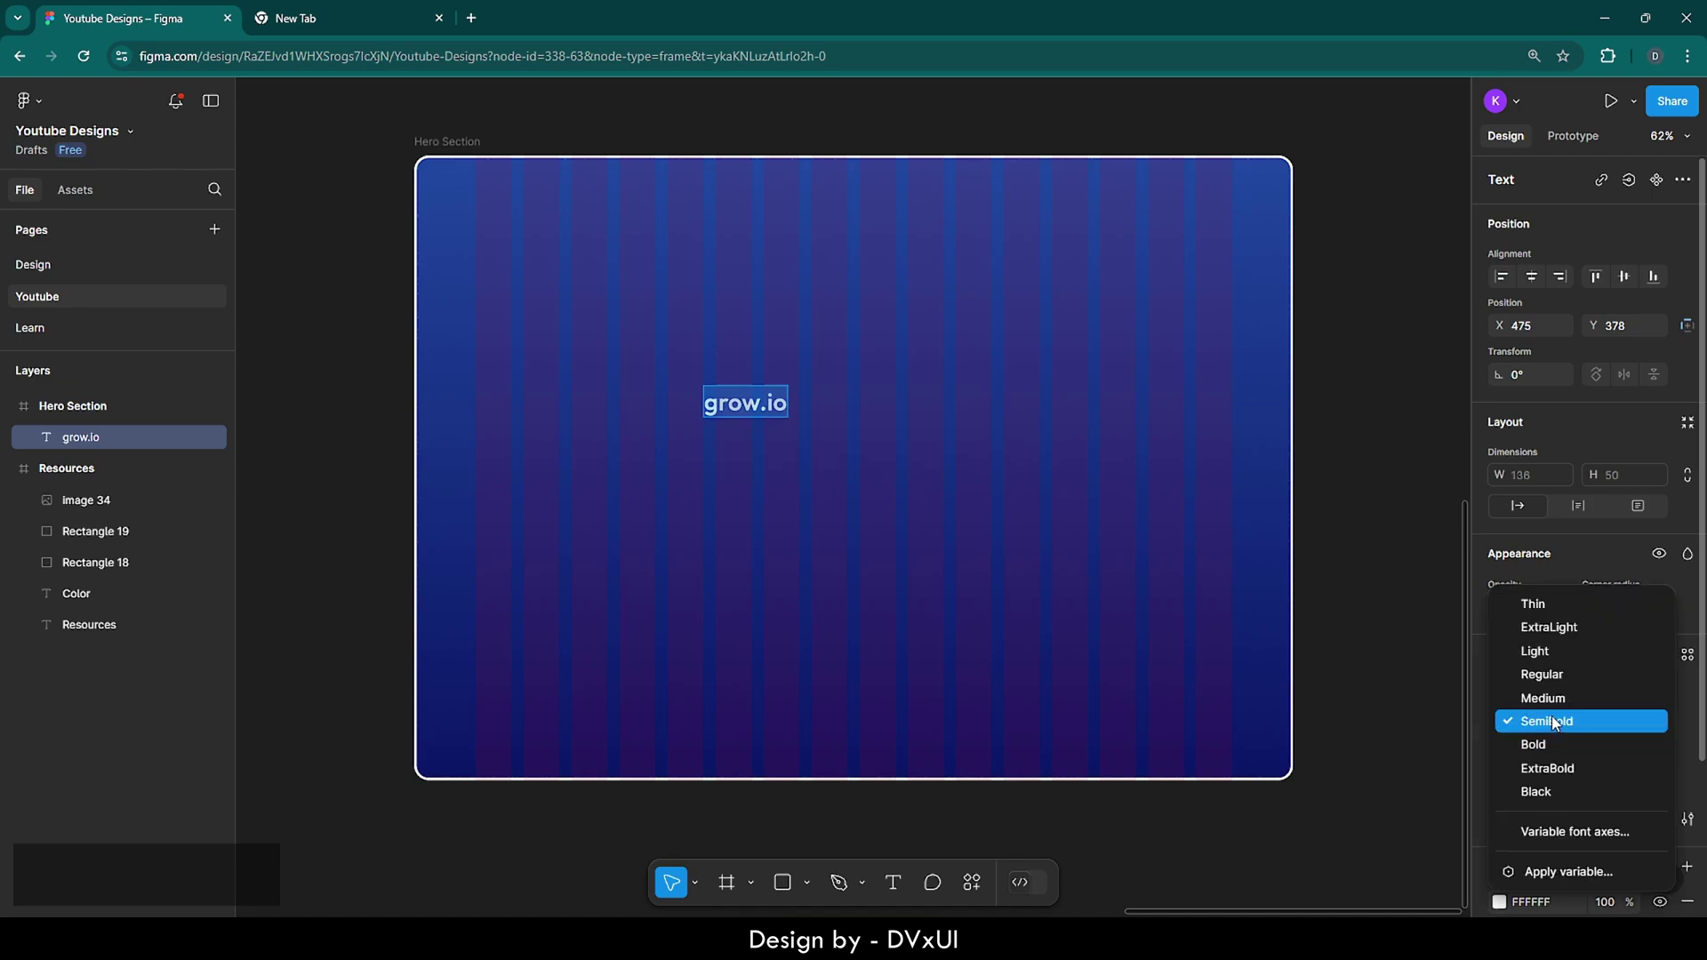
click(1549, 701)
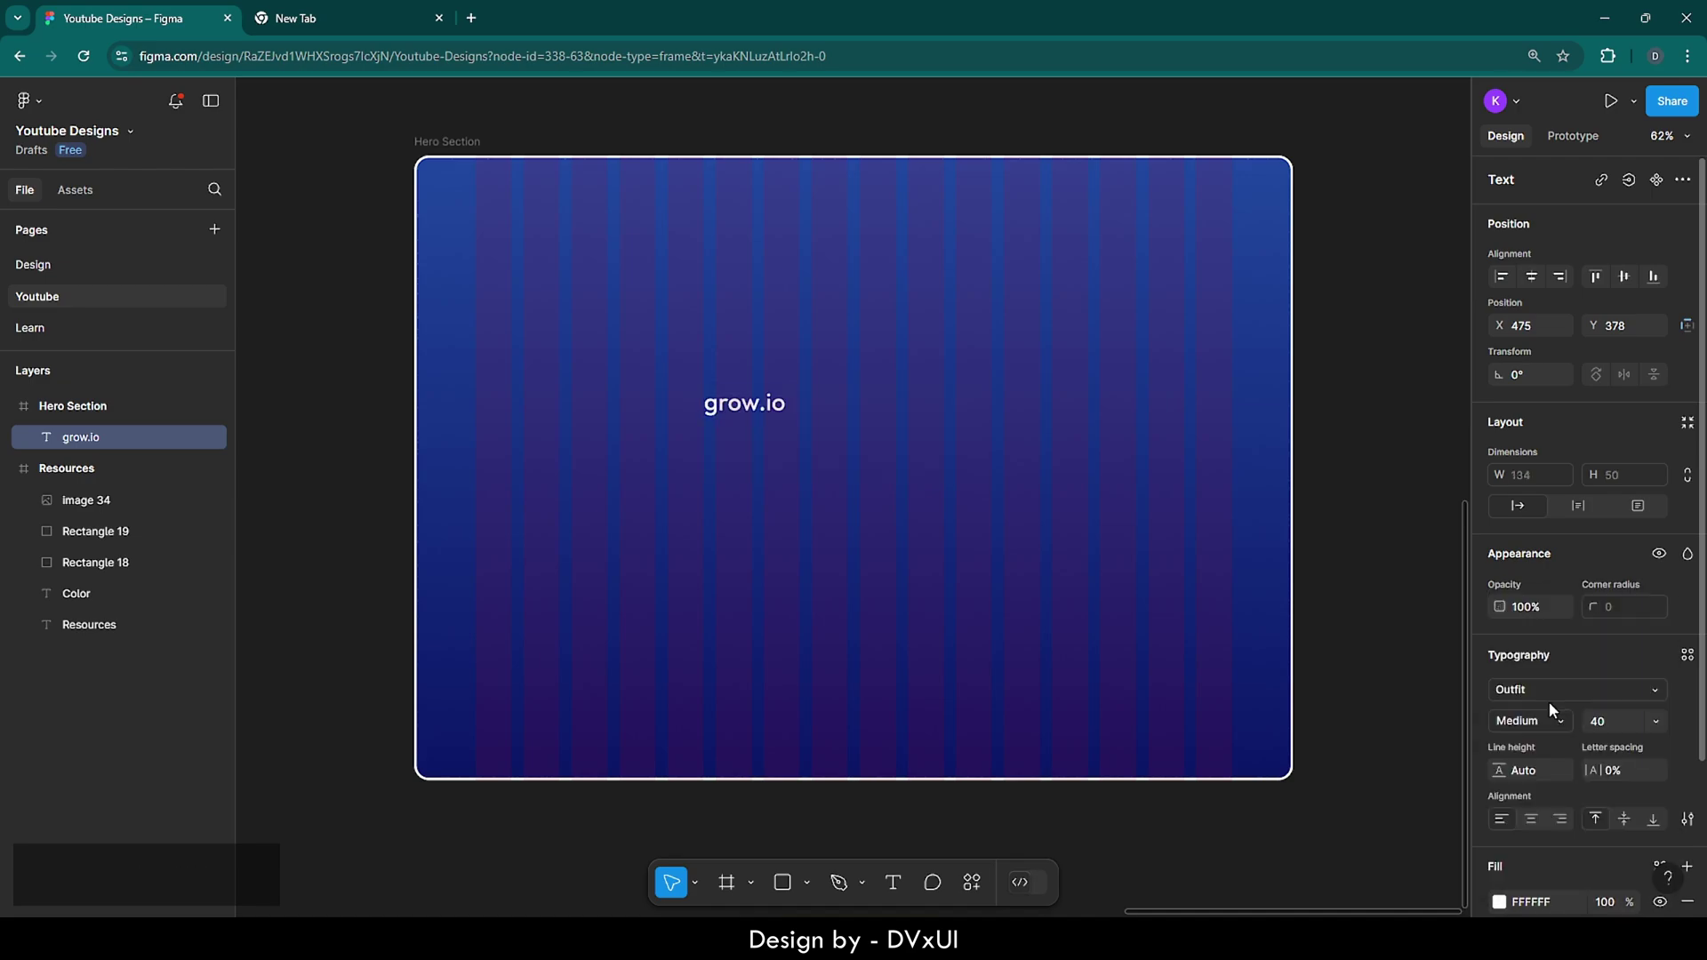
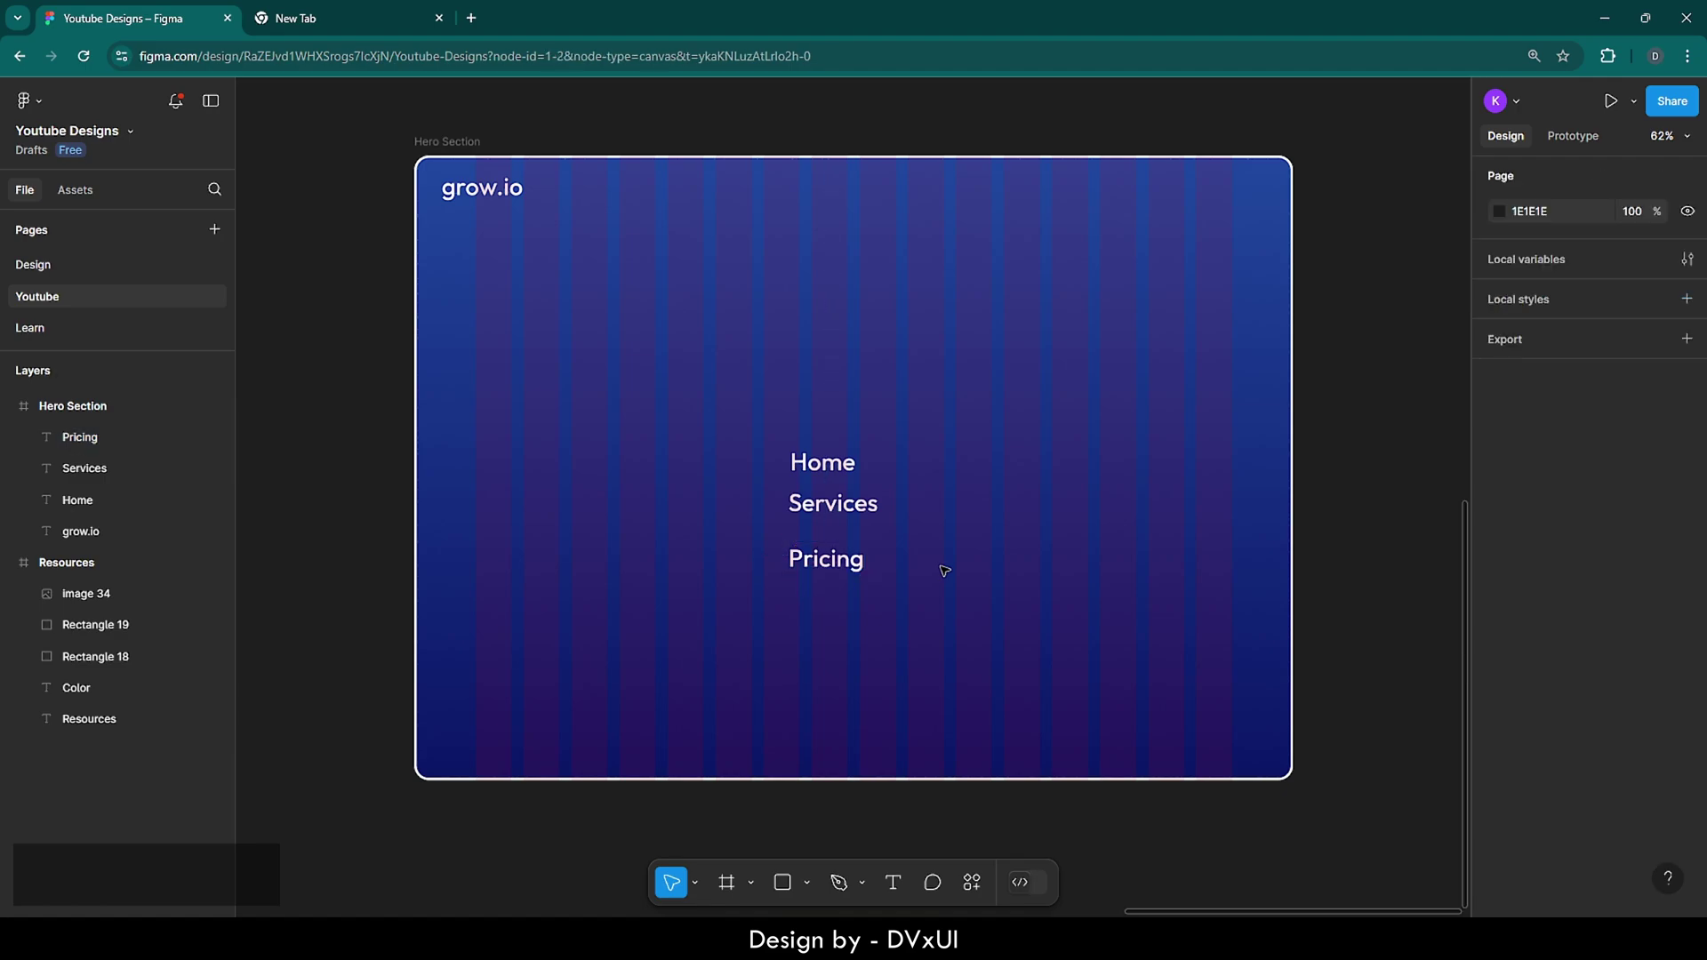
- Reduce the Home, Services and Pricing texts together, trying font size 20 and settling on 24
drag(787, 384, 843, 592)
click(1605, 725)
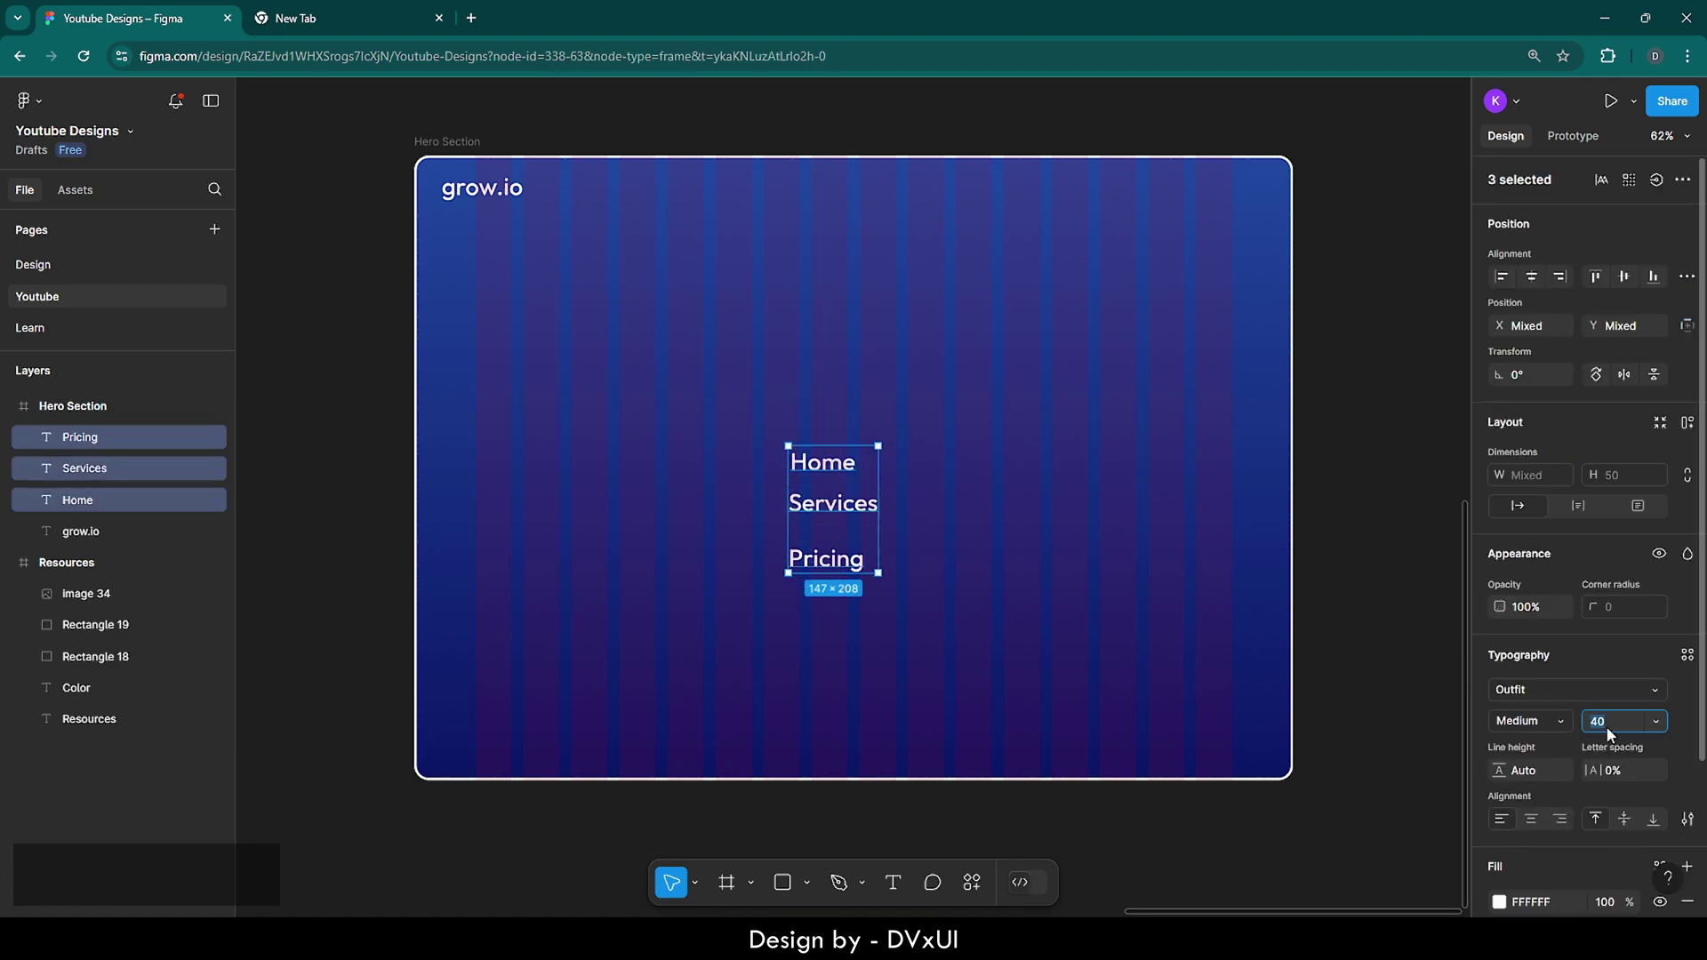
key(BackSpace)
text(20)
key(Return)
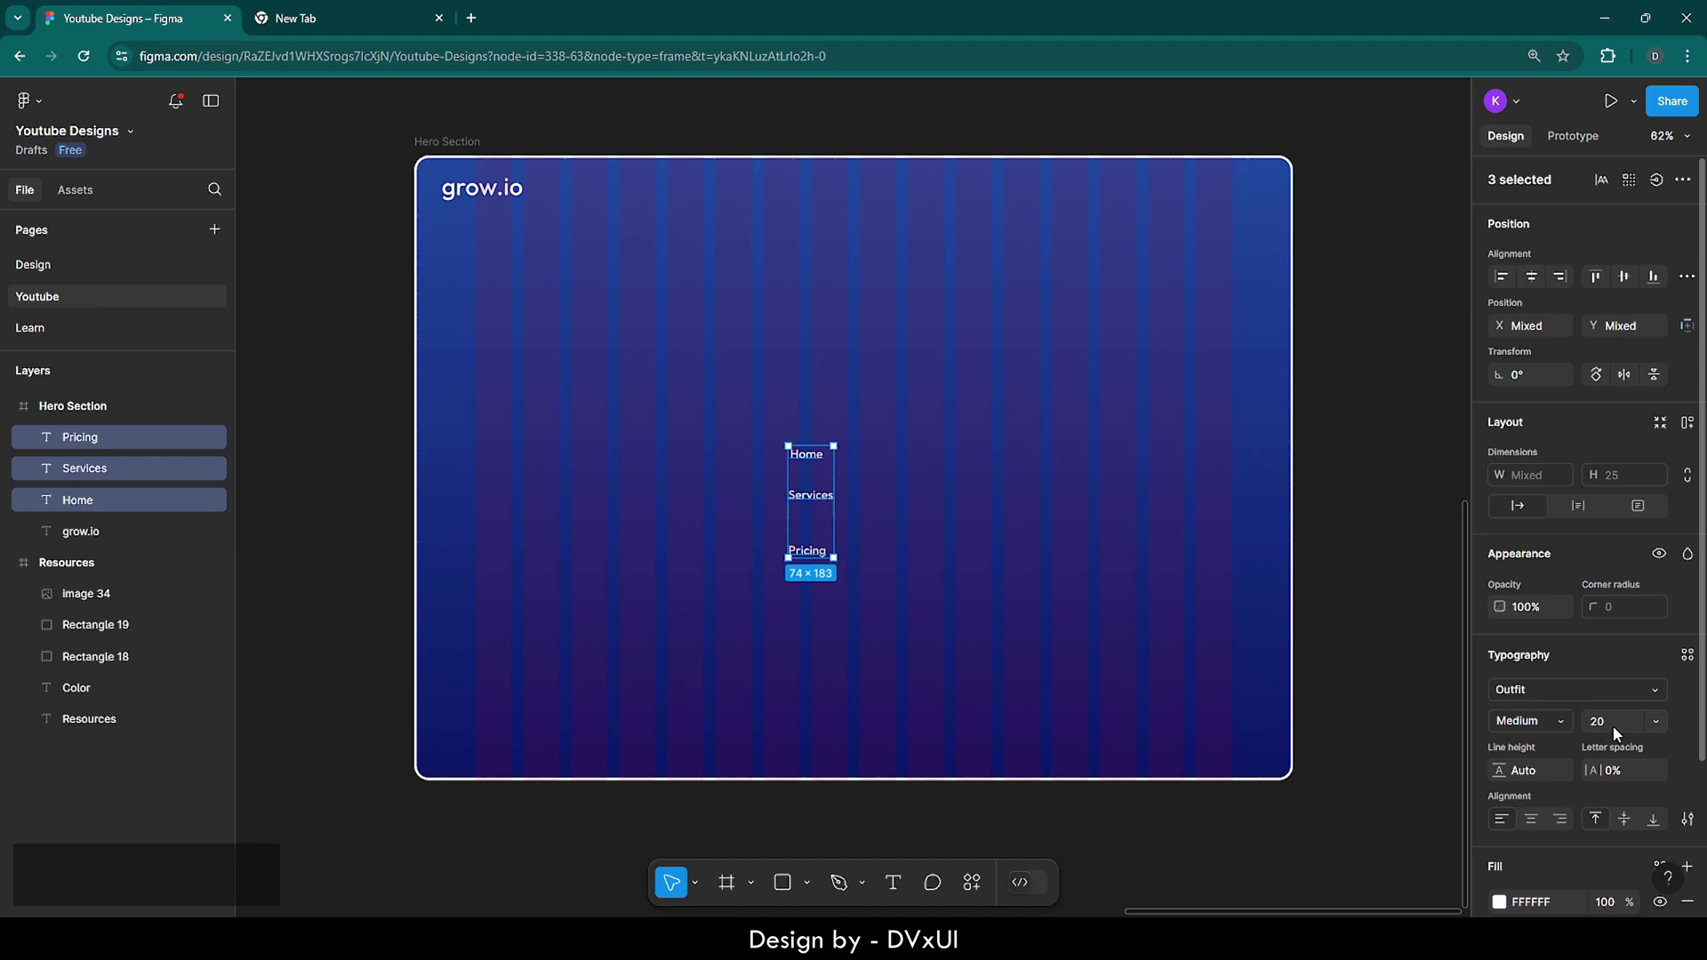
key(BackSpace)
text(24)
key(Return)
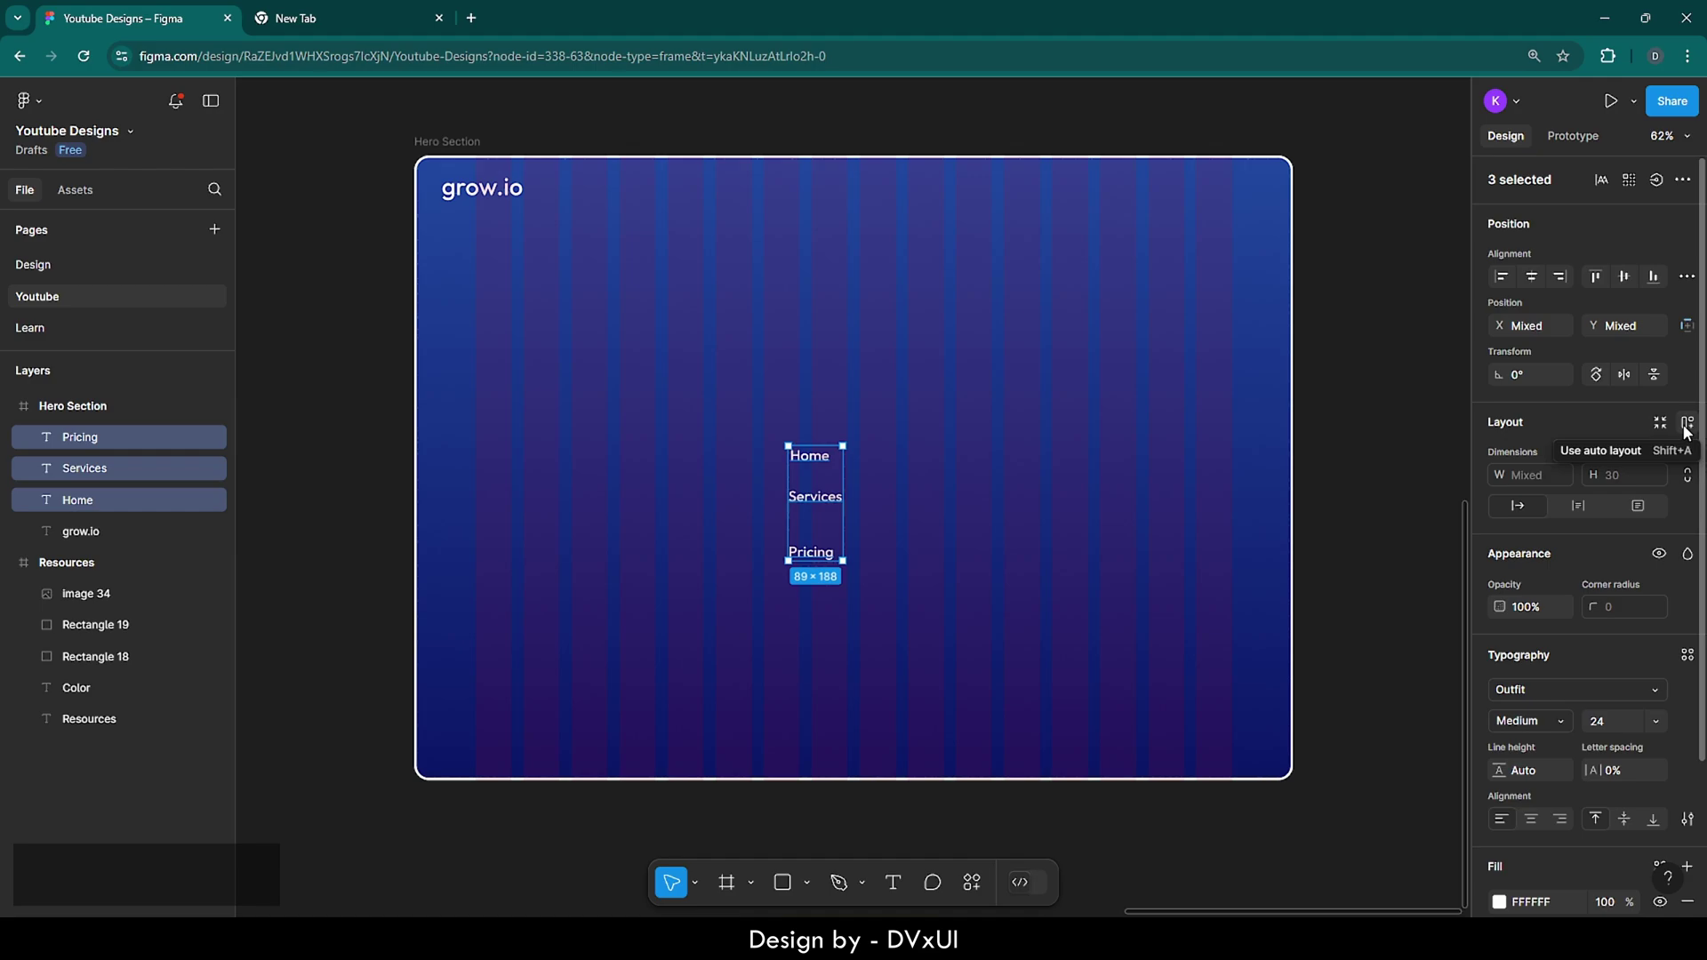
- Put the Home, Services and Pricing texts in a horizontal auto layout with hug-contents width and a gap of 80
key(shift+a)
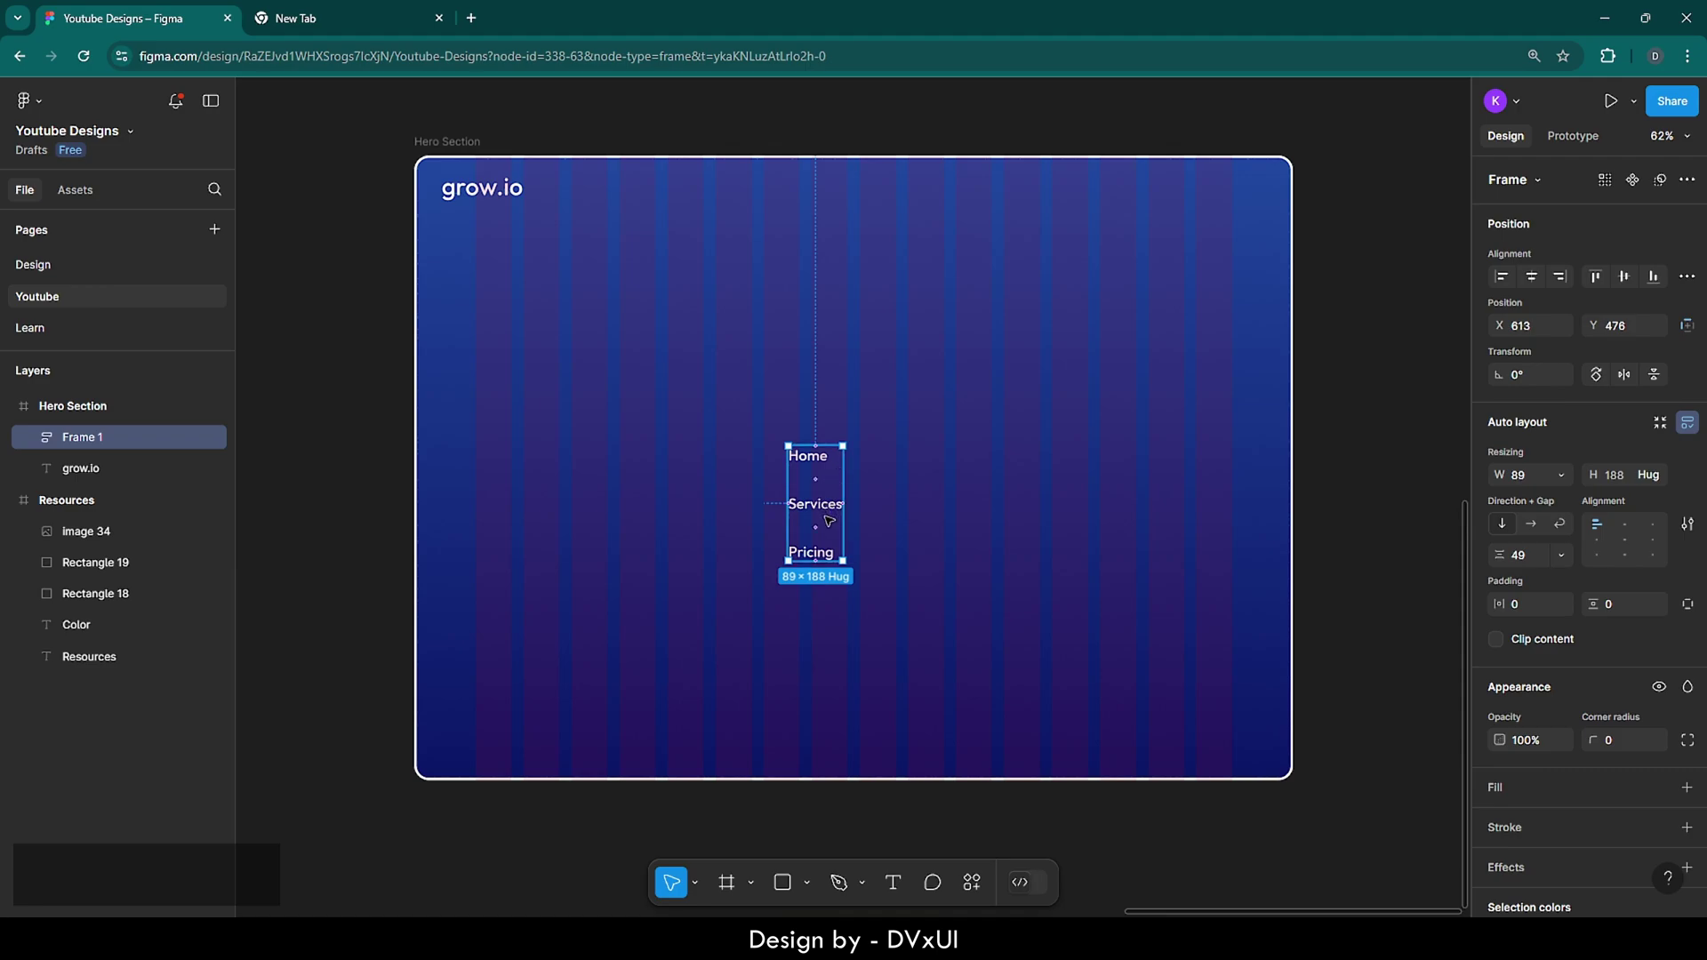
click(1531, 523)
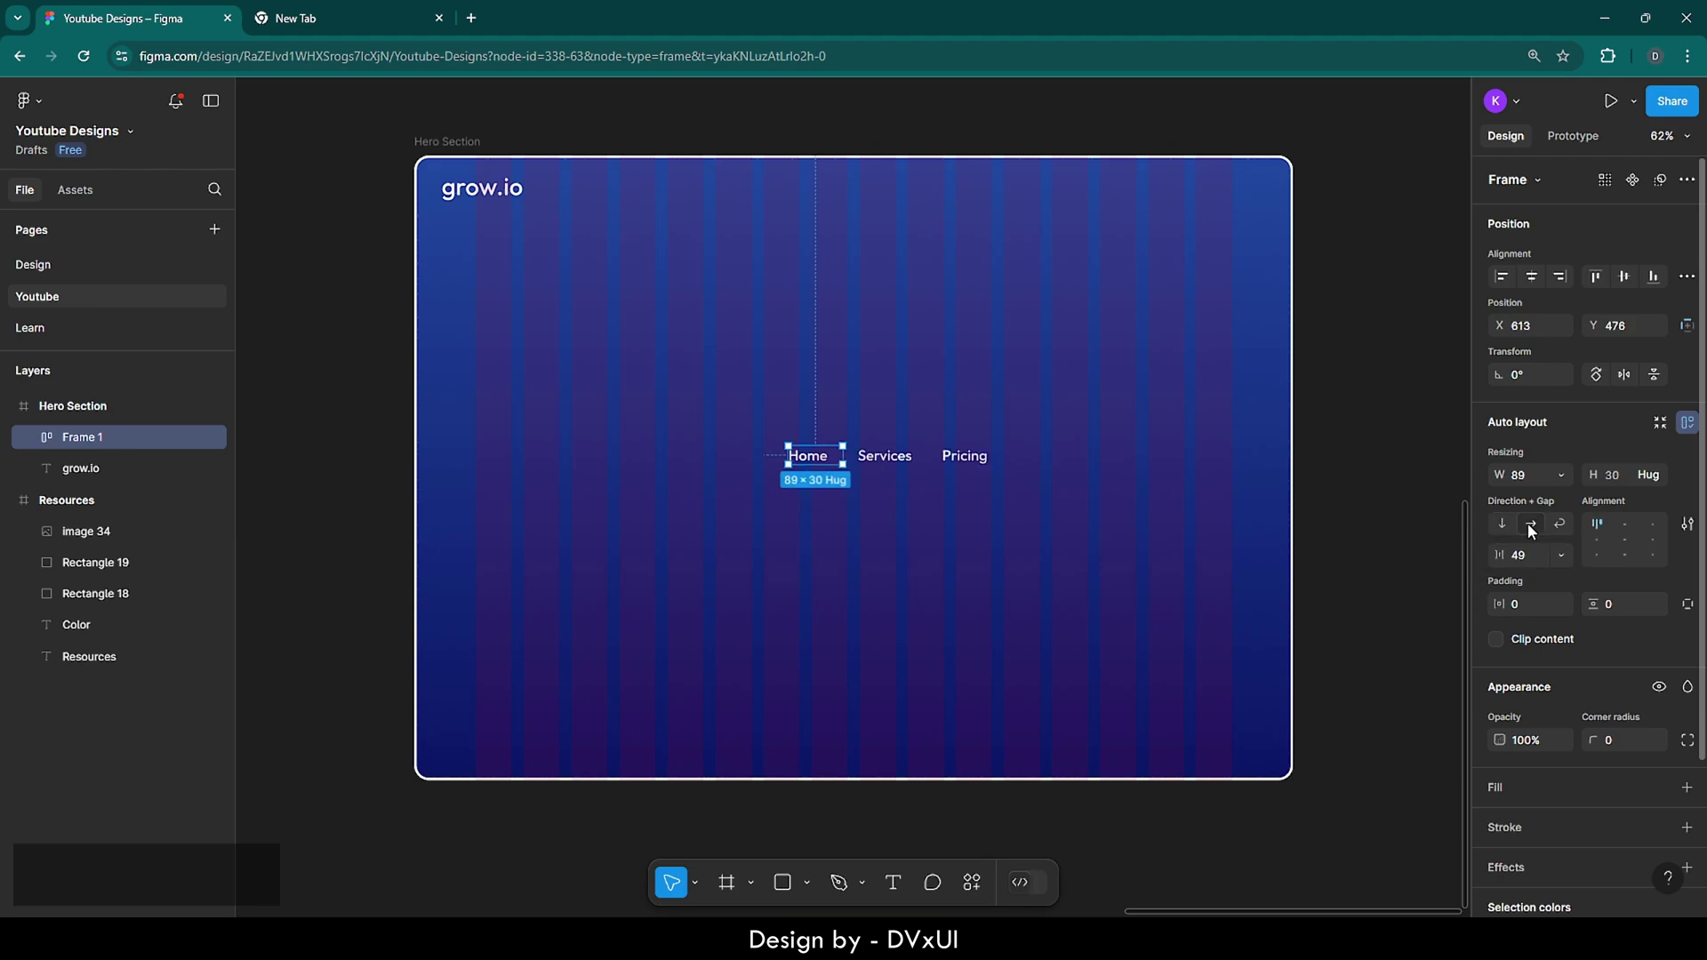
click(1559, 476)
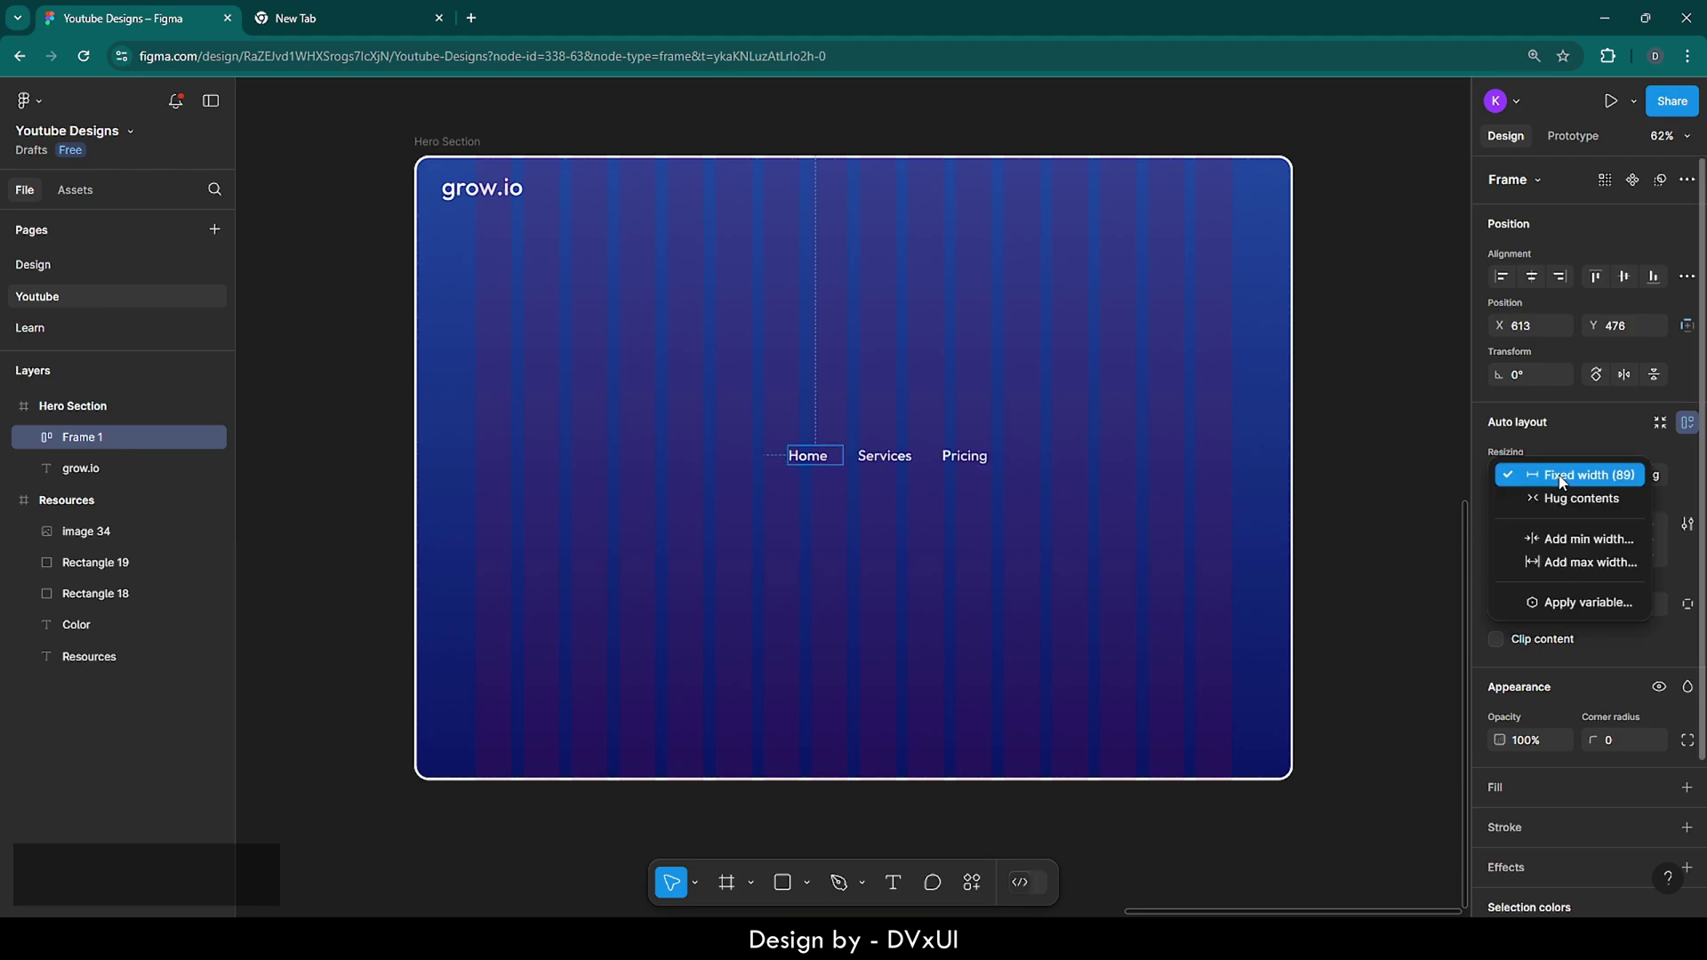
click(1549, 498)
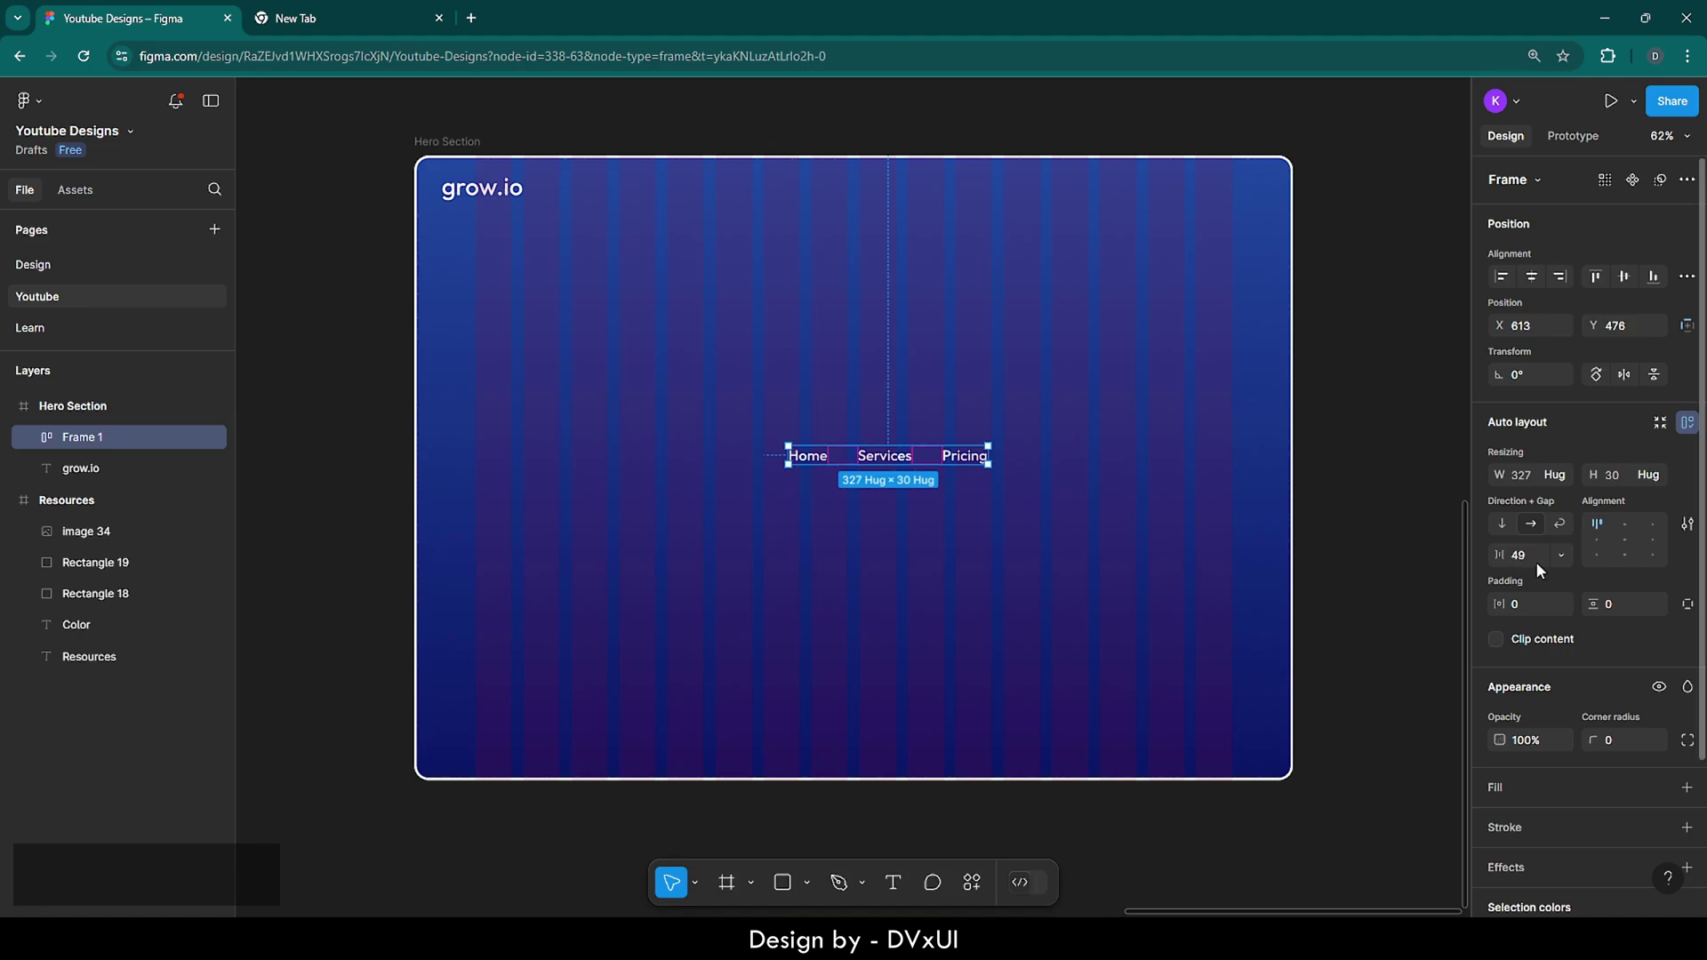
text(80)
key(Return)
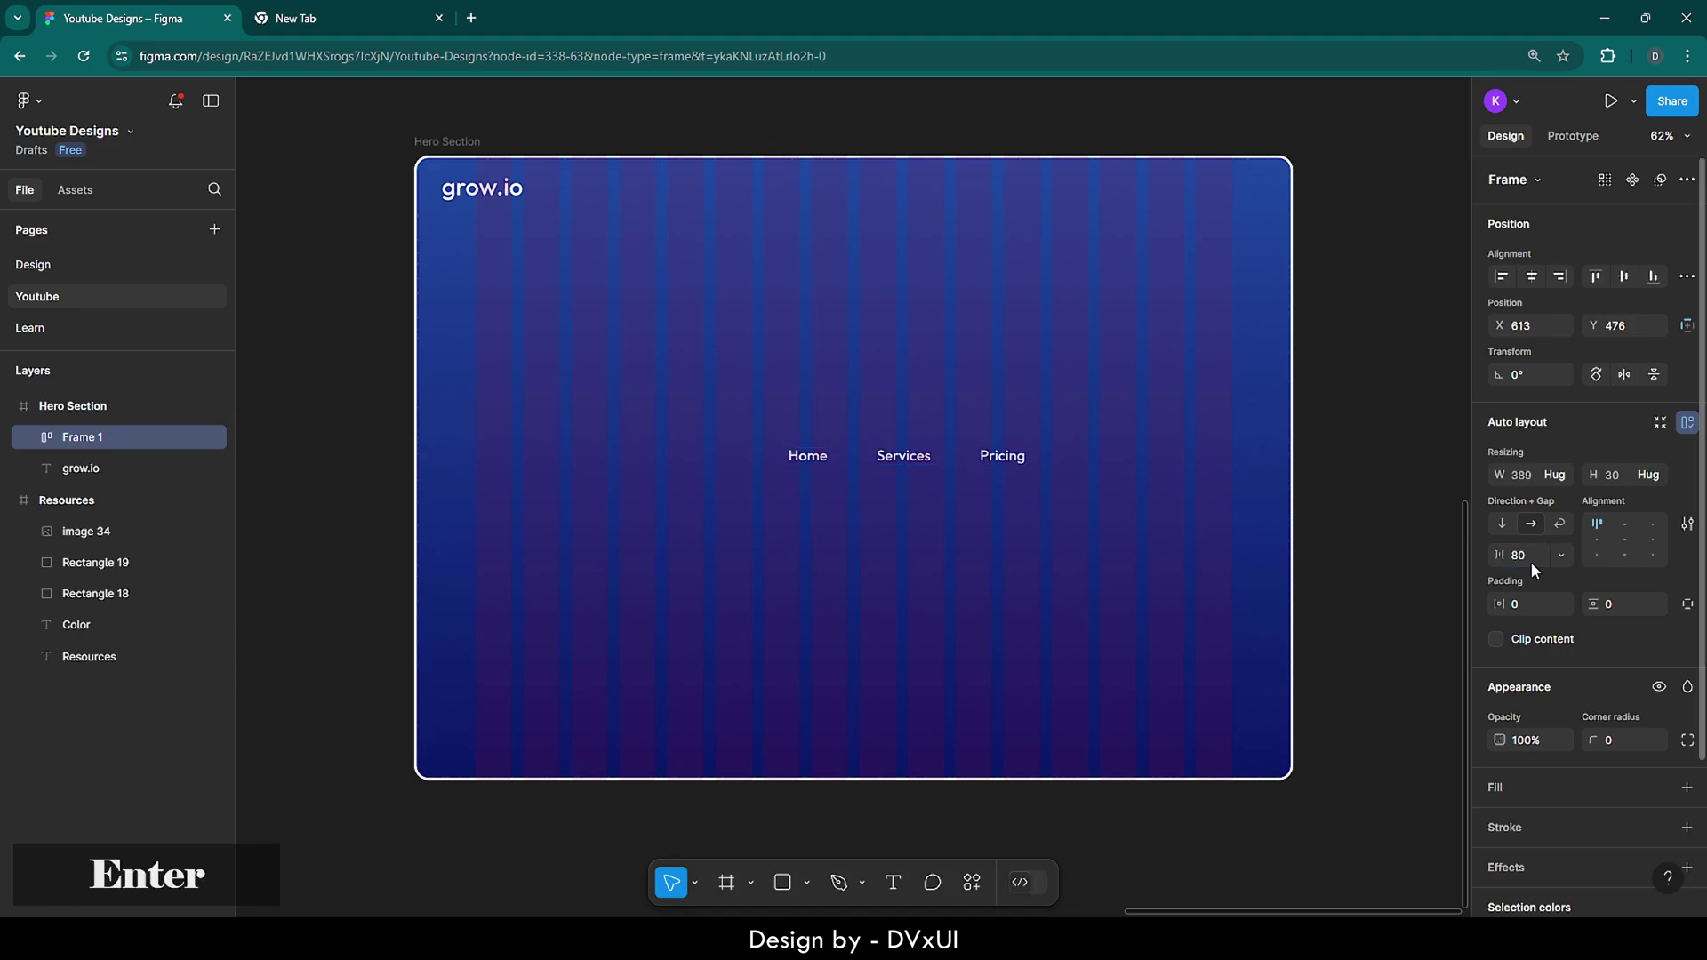
- Move the navigation links row up to the top of the Hero Section frame, beside the grow.io logo
click(1008, 506)
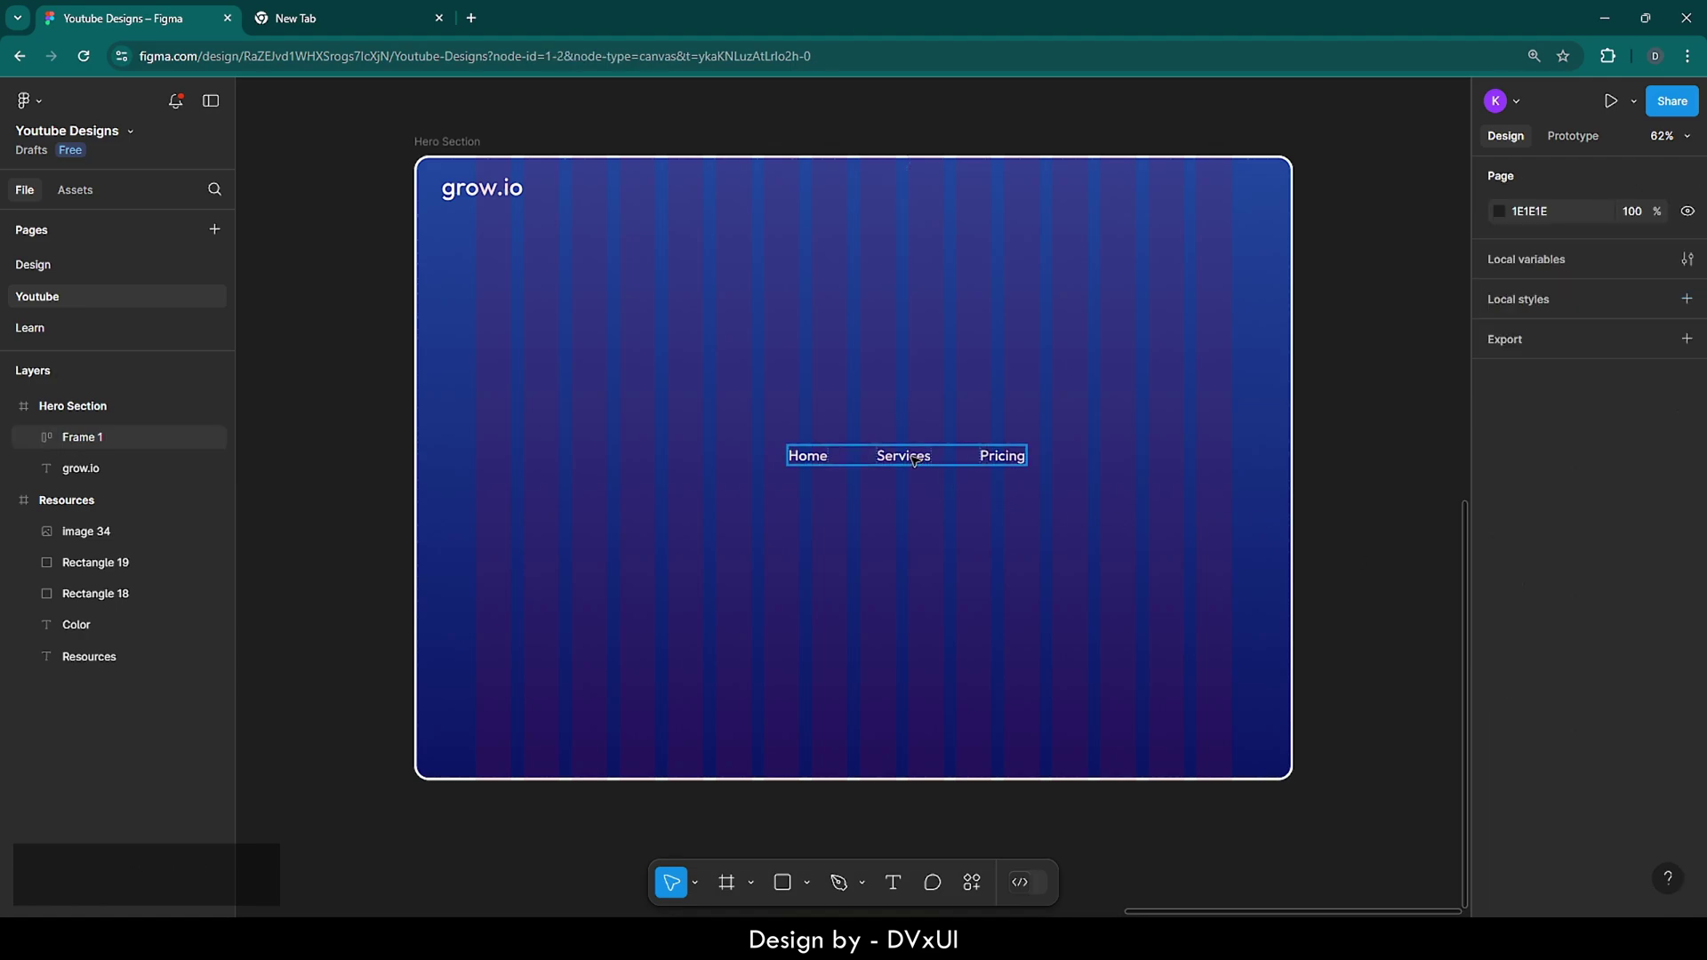
drag(916, 458, 976, 229)
click(899, 335)
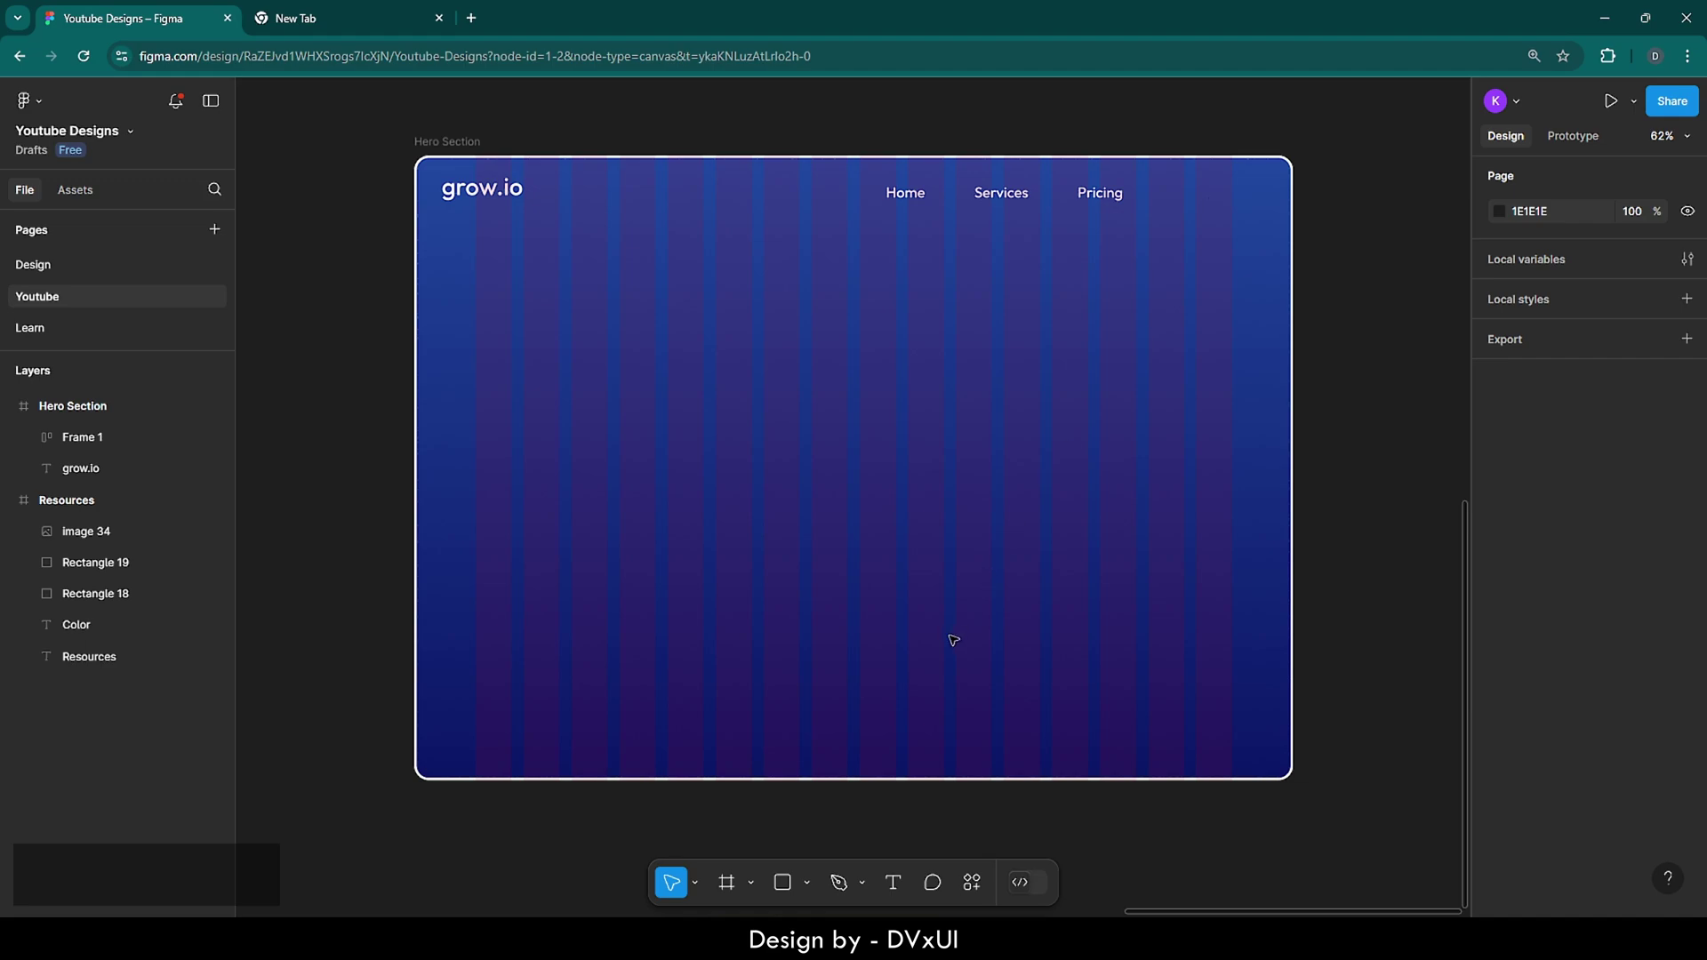
- Add the text "Register" near the middle of the Hero Section frame
click(893, 883)
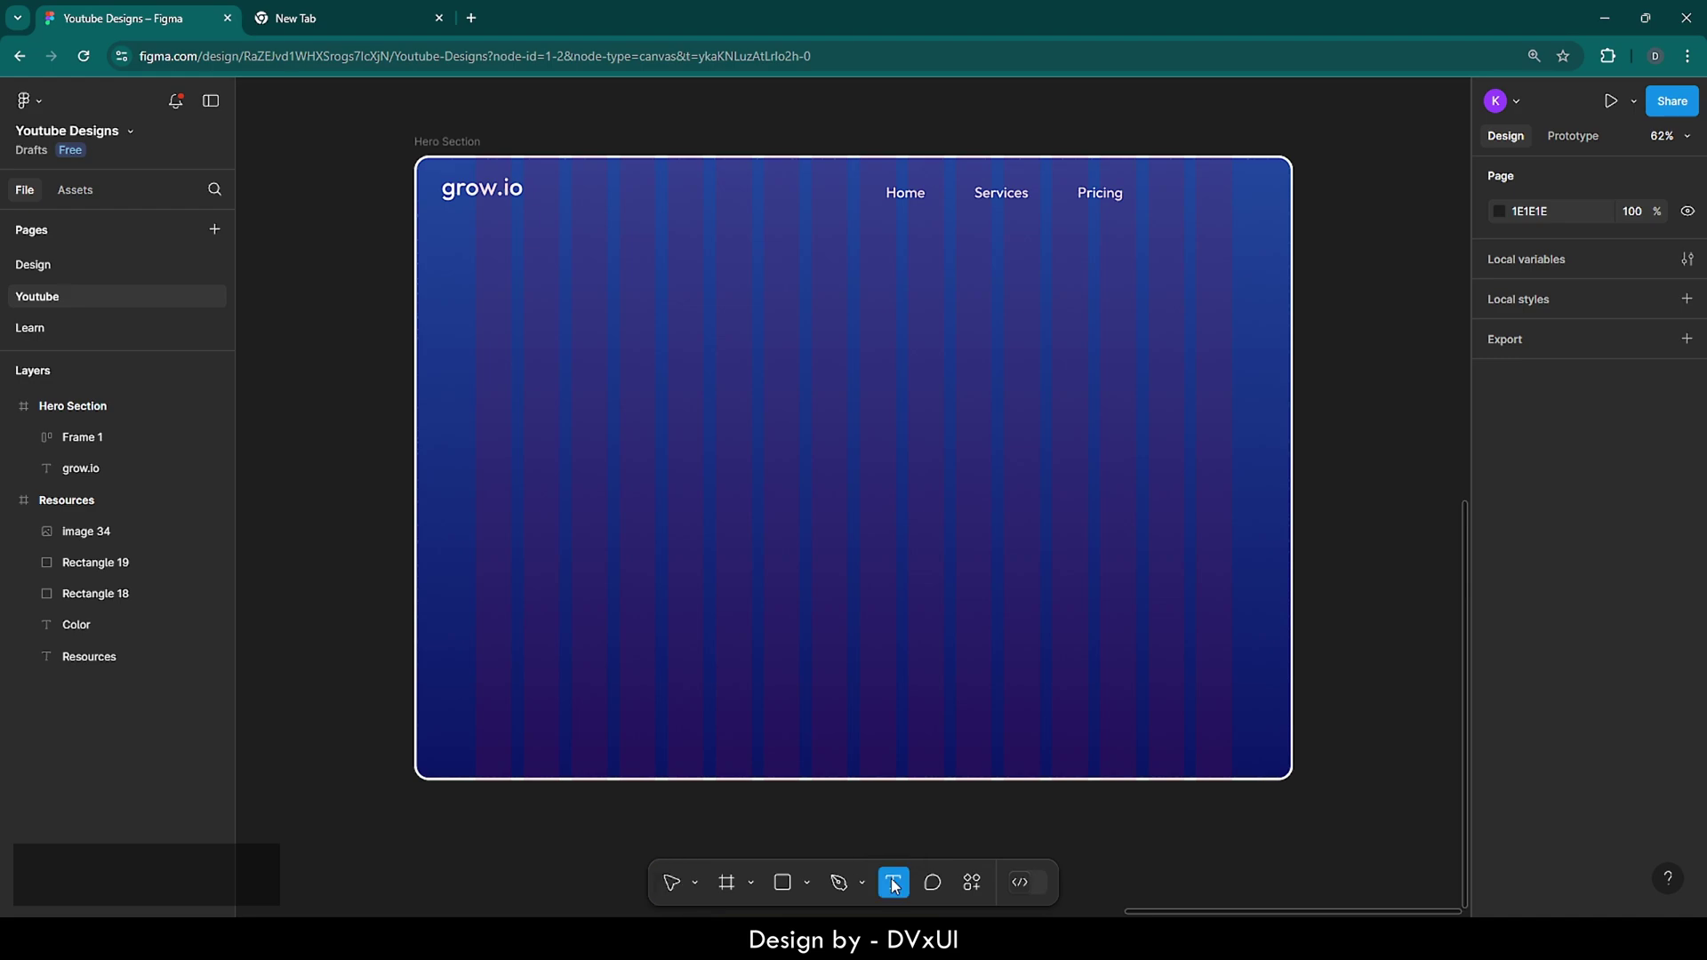
click(801, 458)
text(Regist)
key(BackSpace)
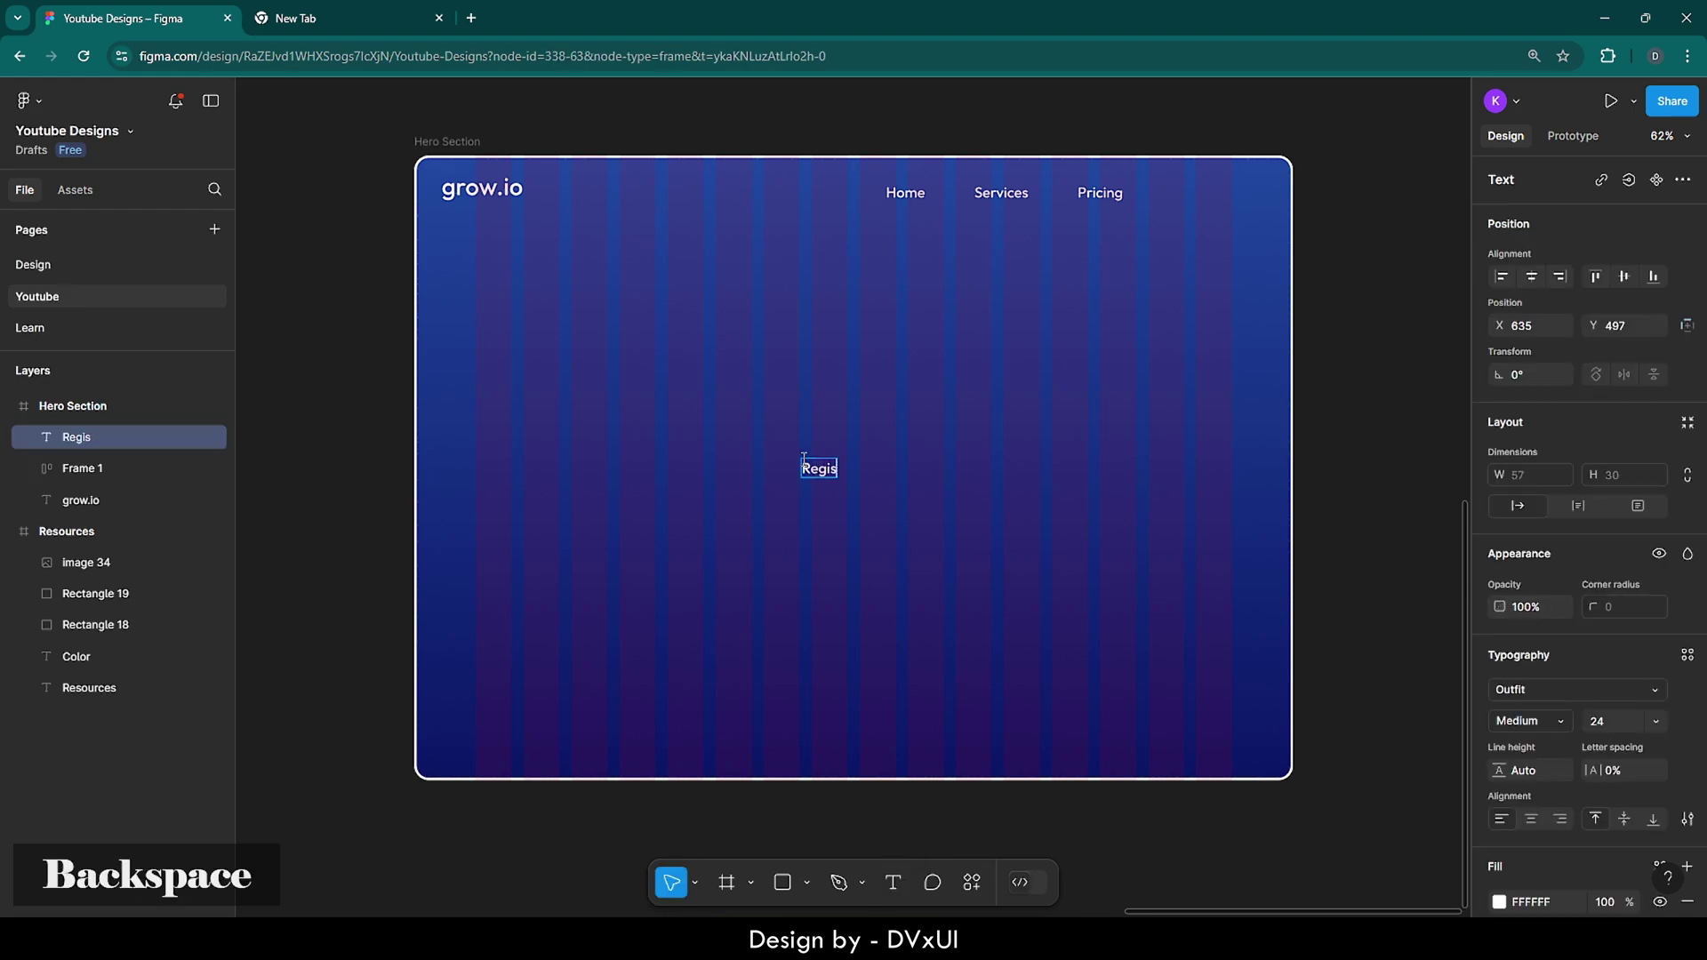
text(ter)
key(Escape)
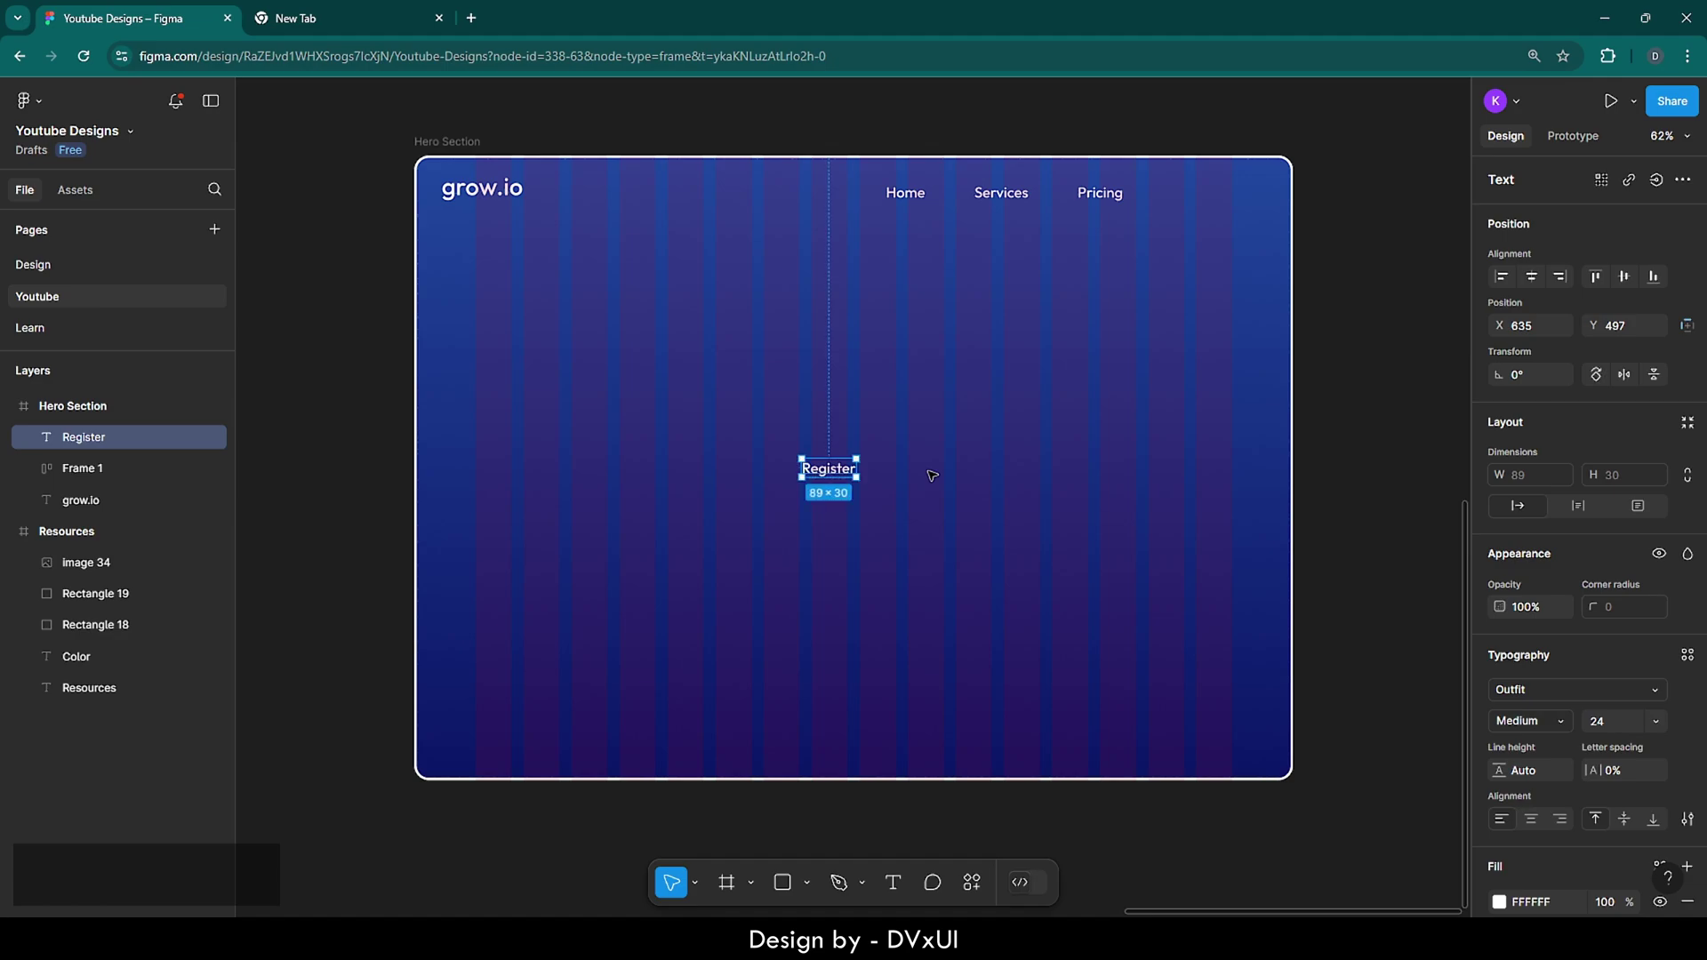
- Wrap the Register text in an auto layout frame and give that frame an FFFFFF fill
right_click(835, 472)
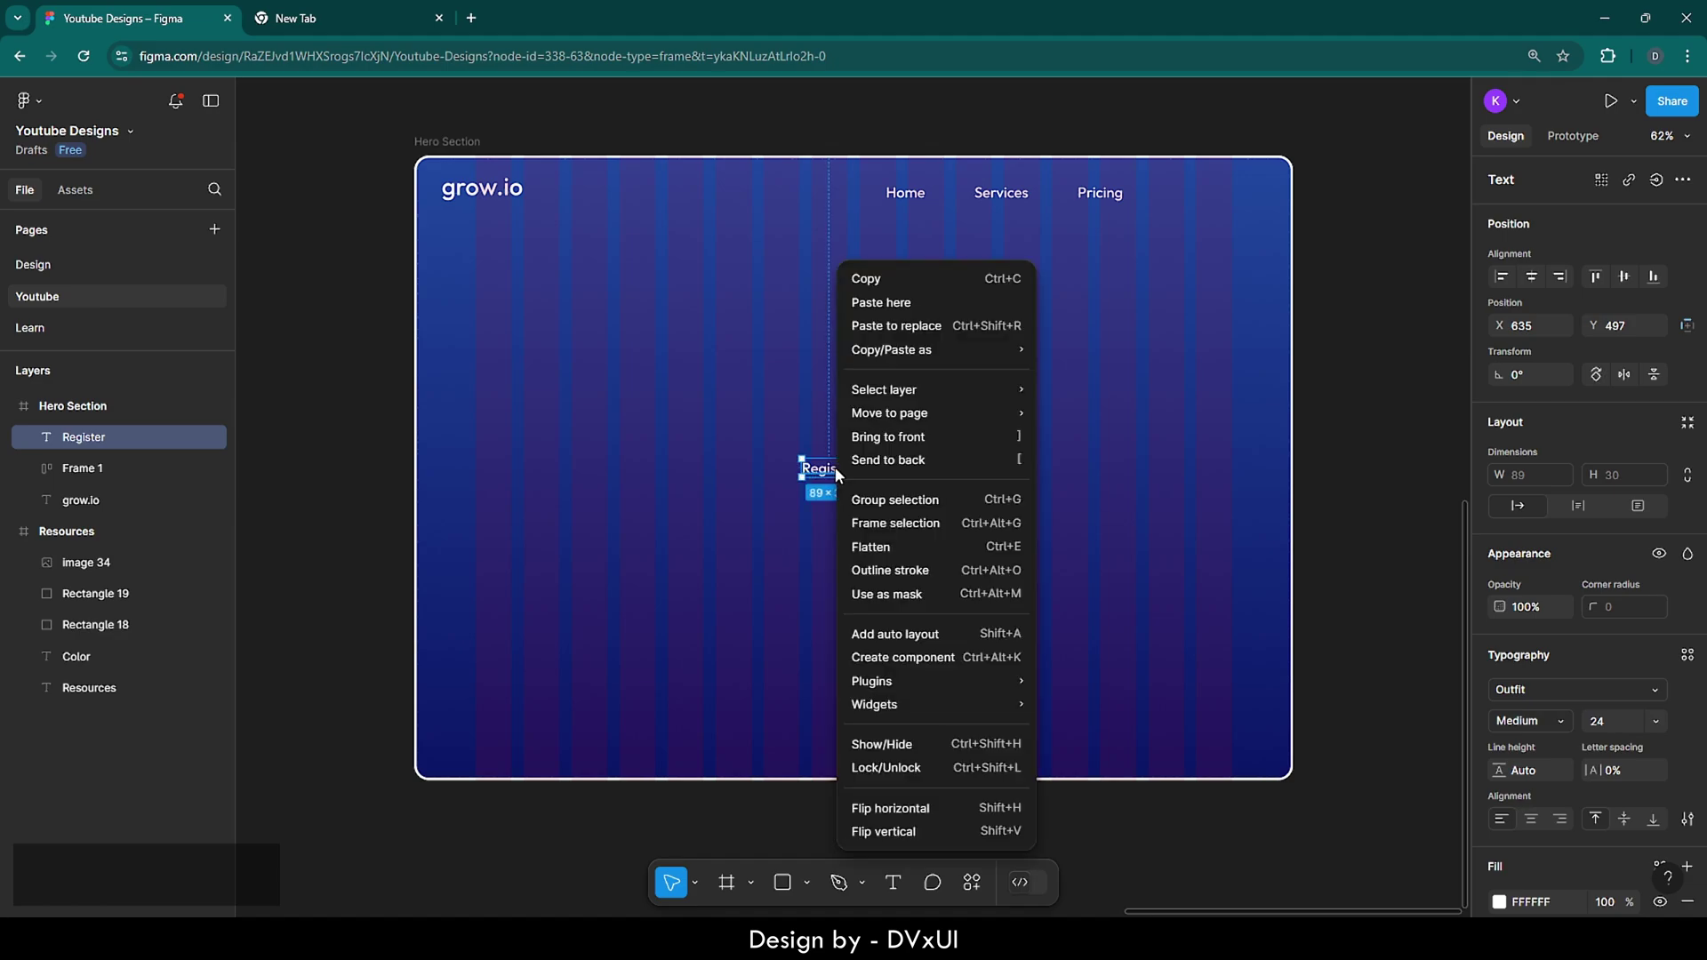
click(871, 637)
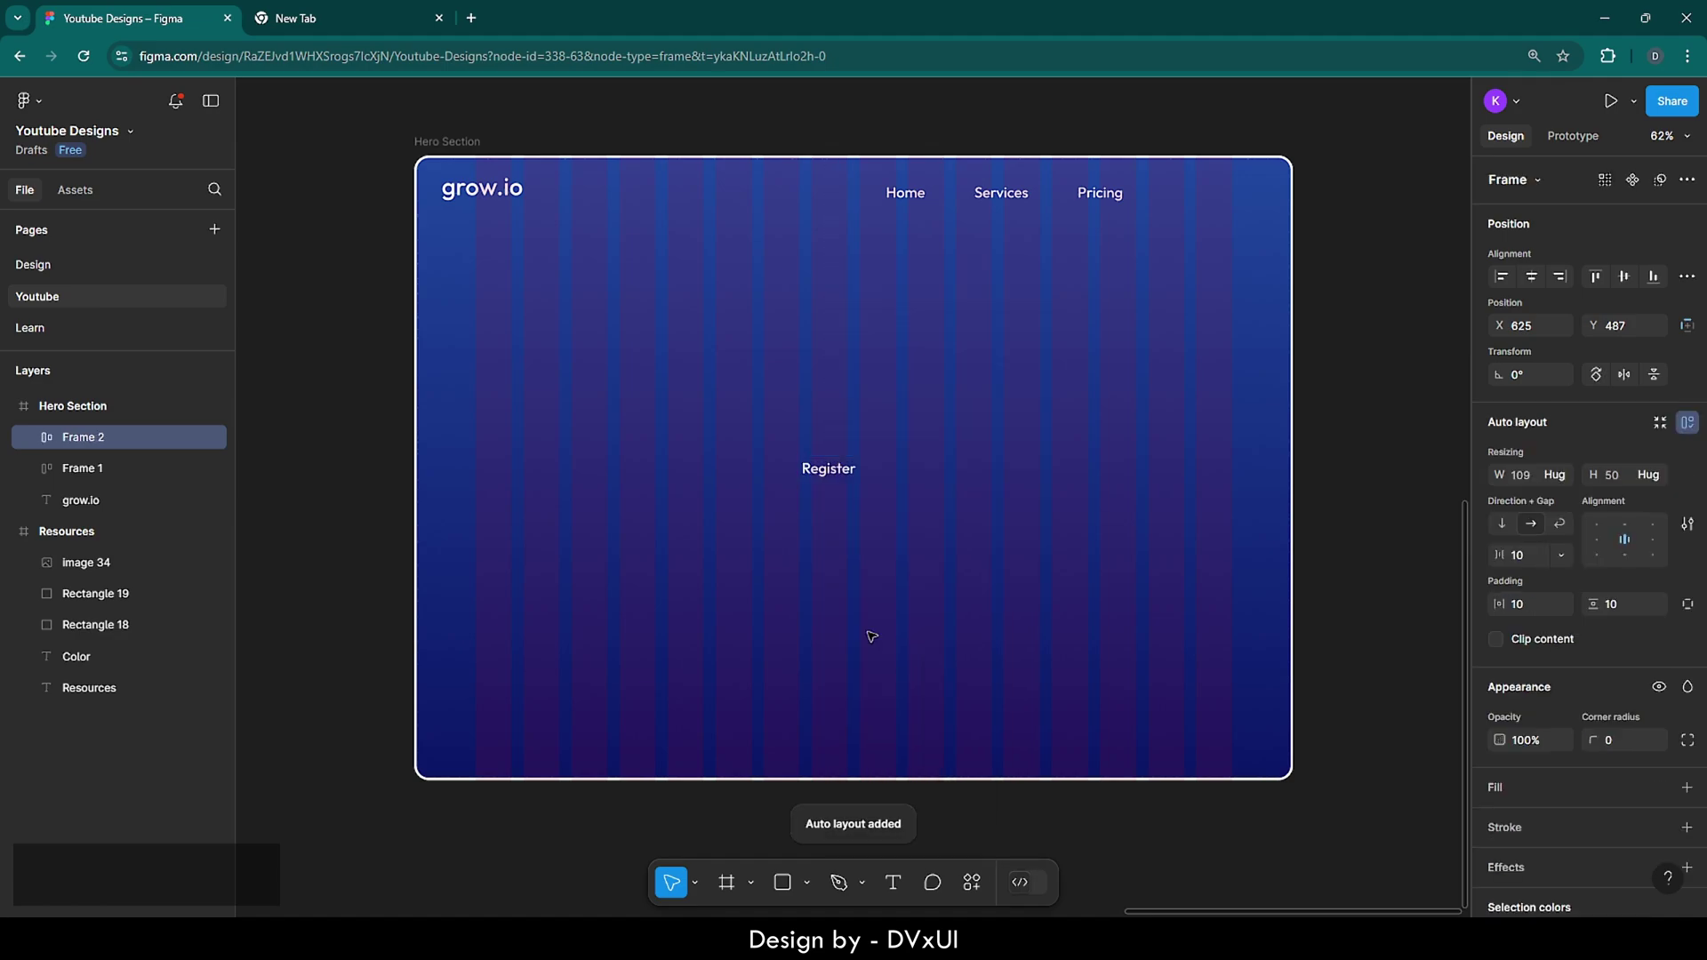
click(1512, 786)
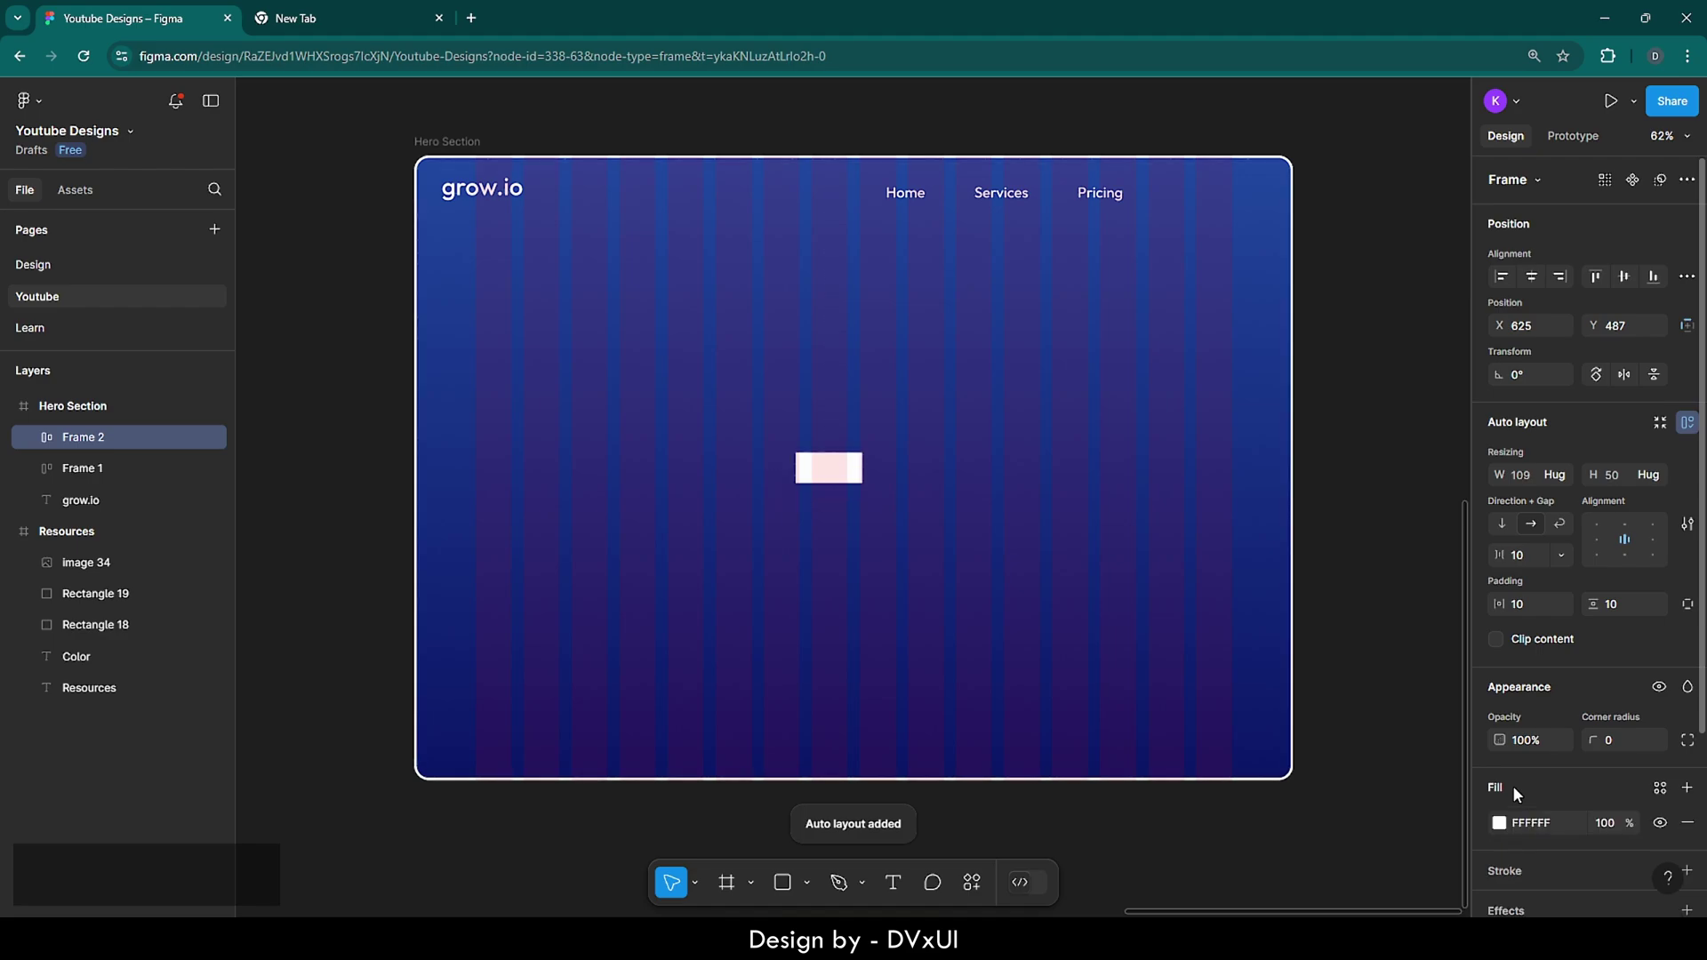
- Change the Register text's fill to the page's blue 2049A1
click(833, 469)
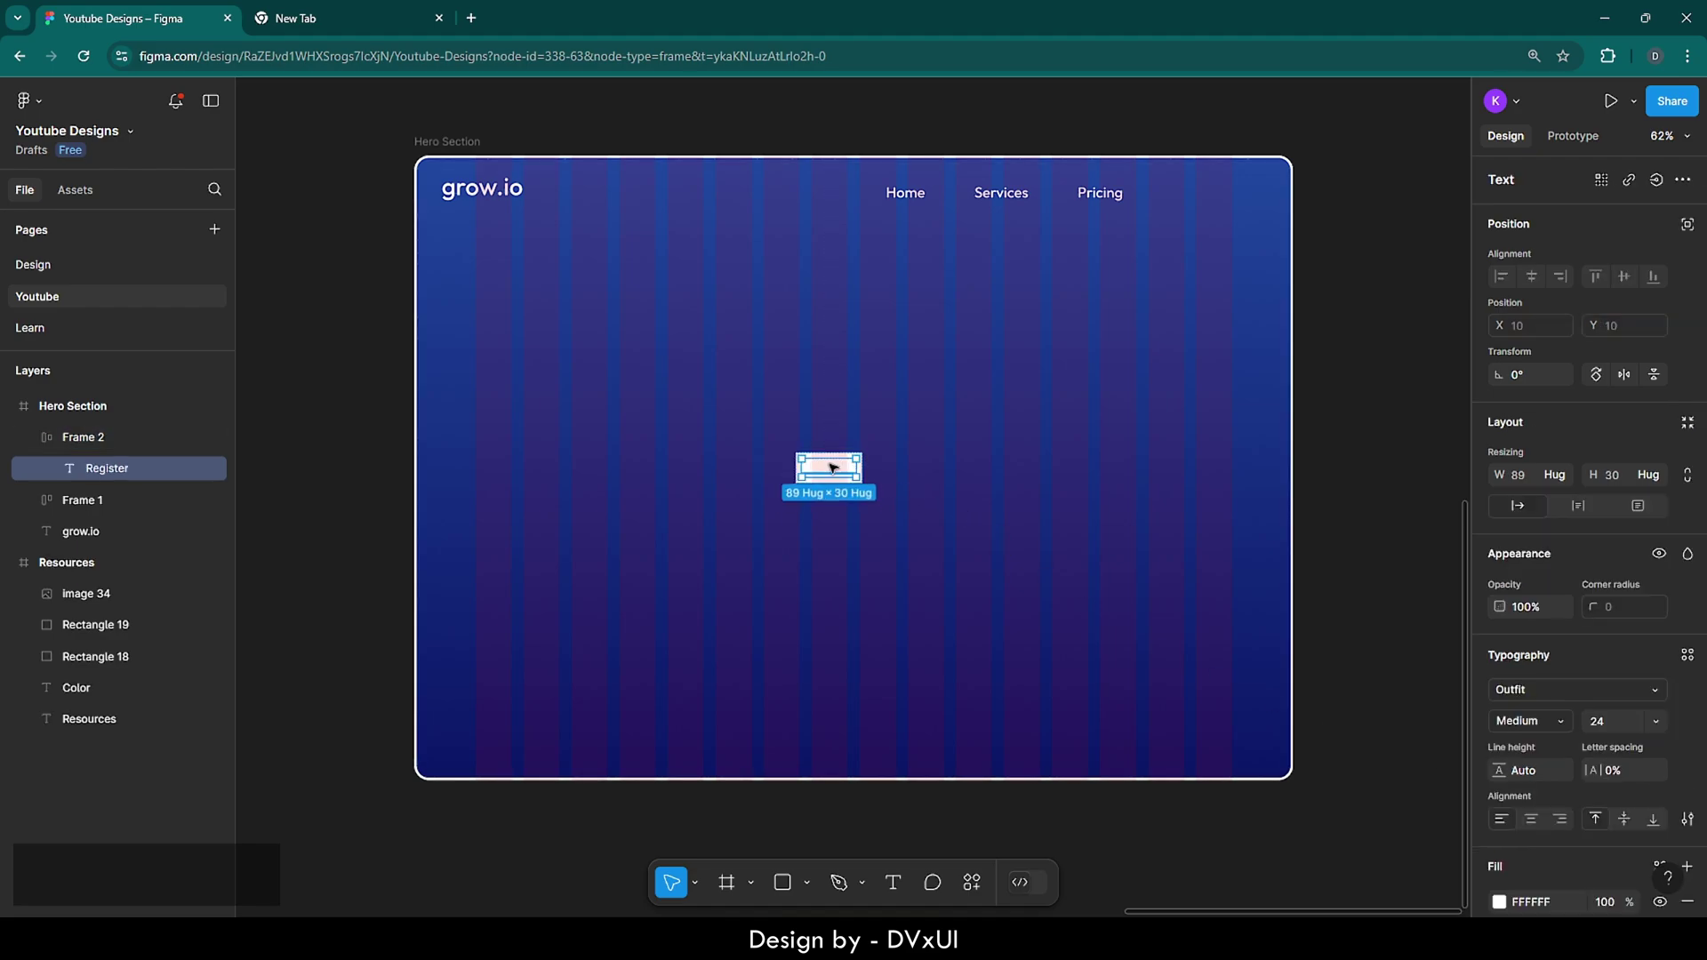
click(1499, 903)
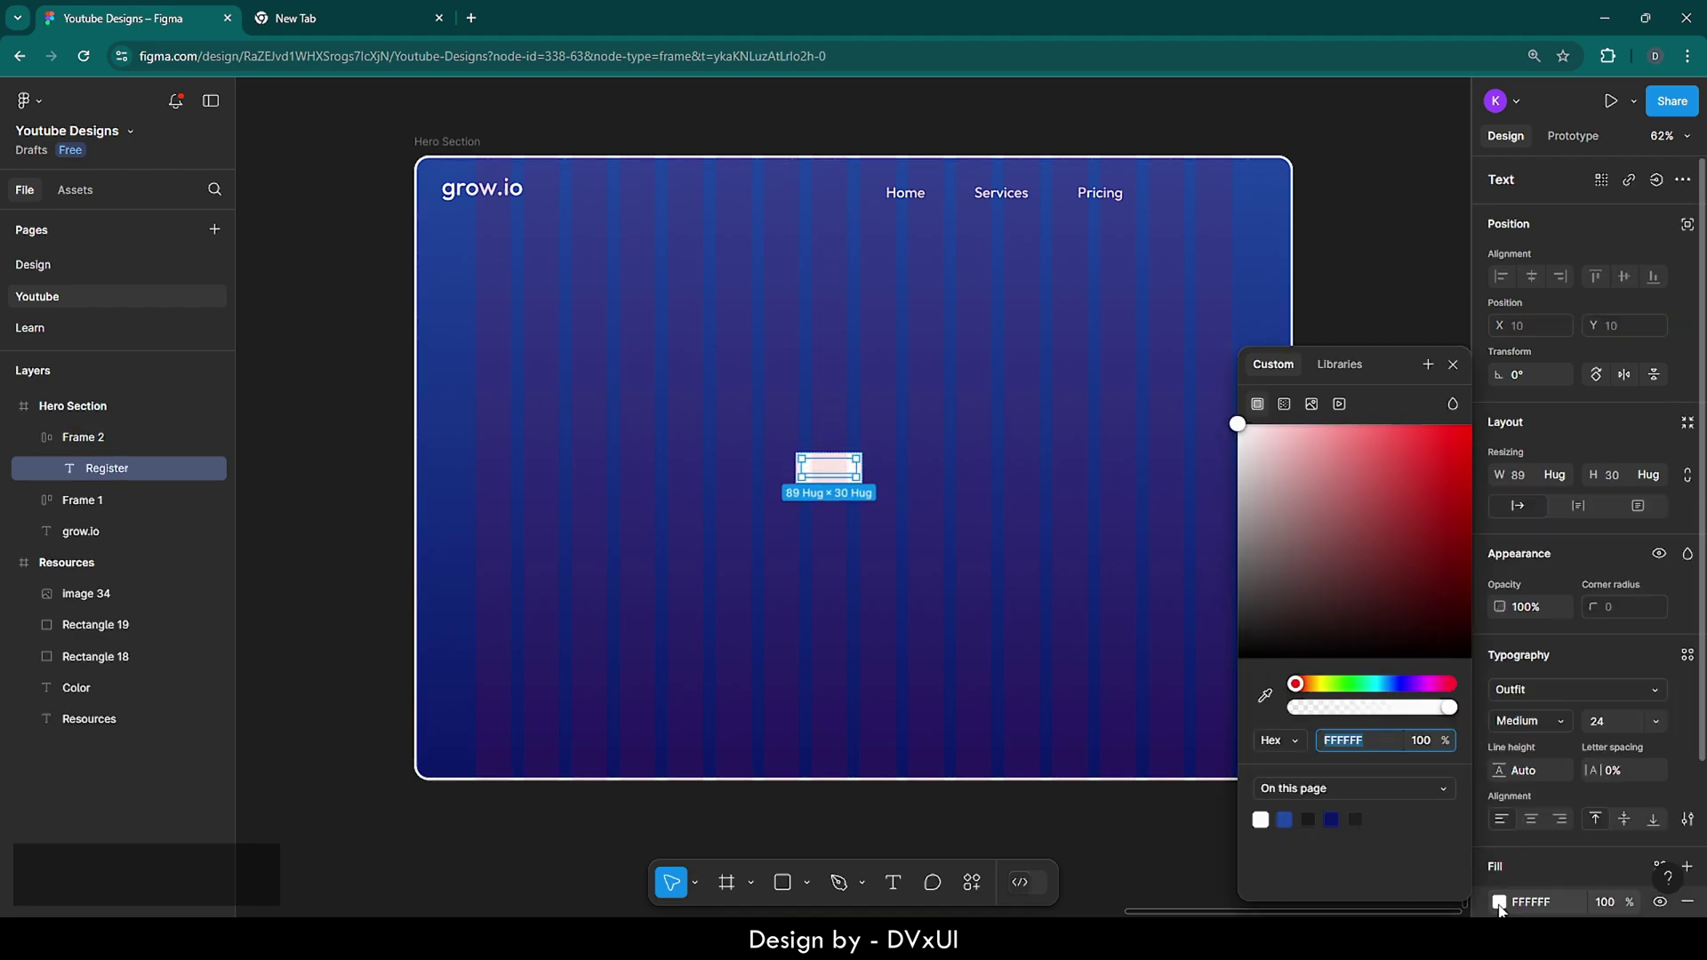
click(1283, 819)
key(Escape)
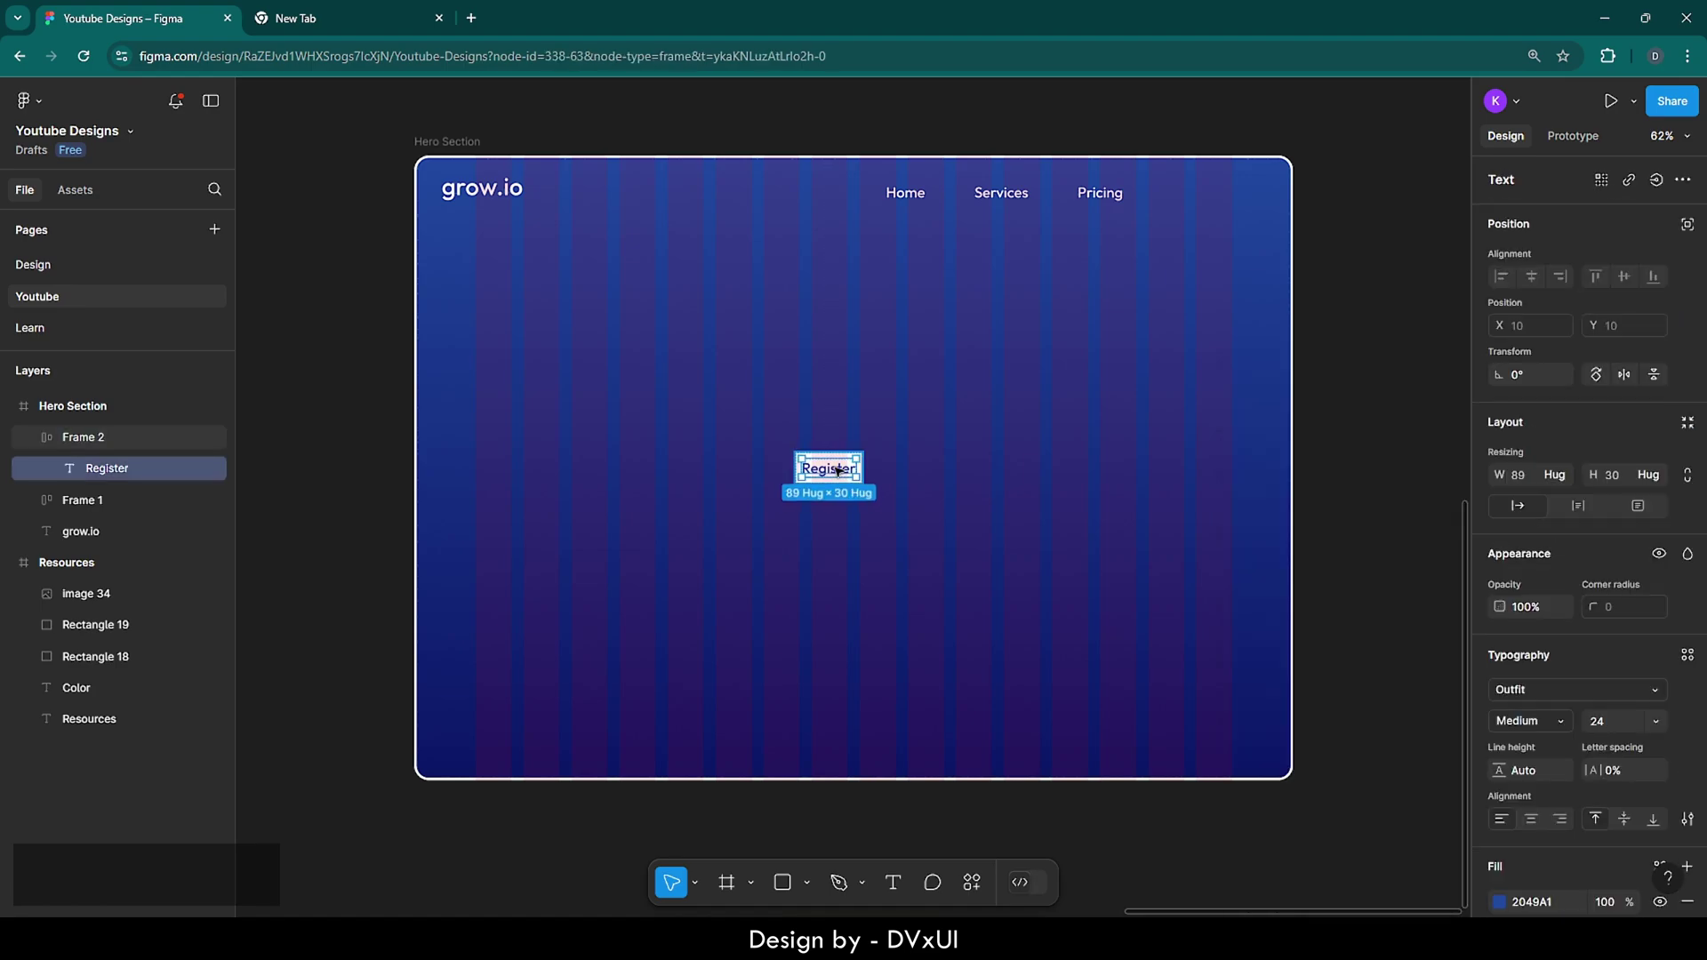
- Try the Register text at font size 74, and undo the size change
click(1607, 718)
key(shift+Up)
key(shift+Up)
key(shift+Up)
key(shift+Up)
key(shift+Up)
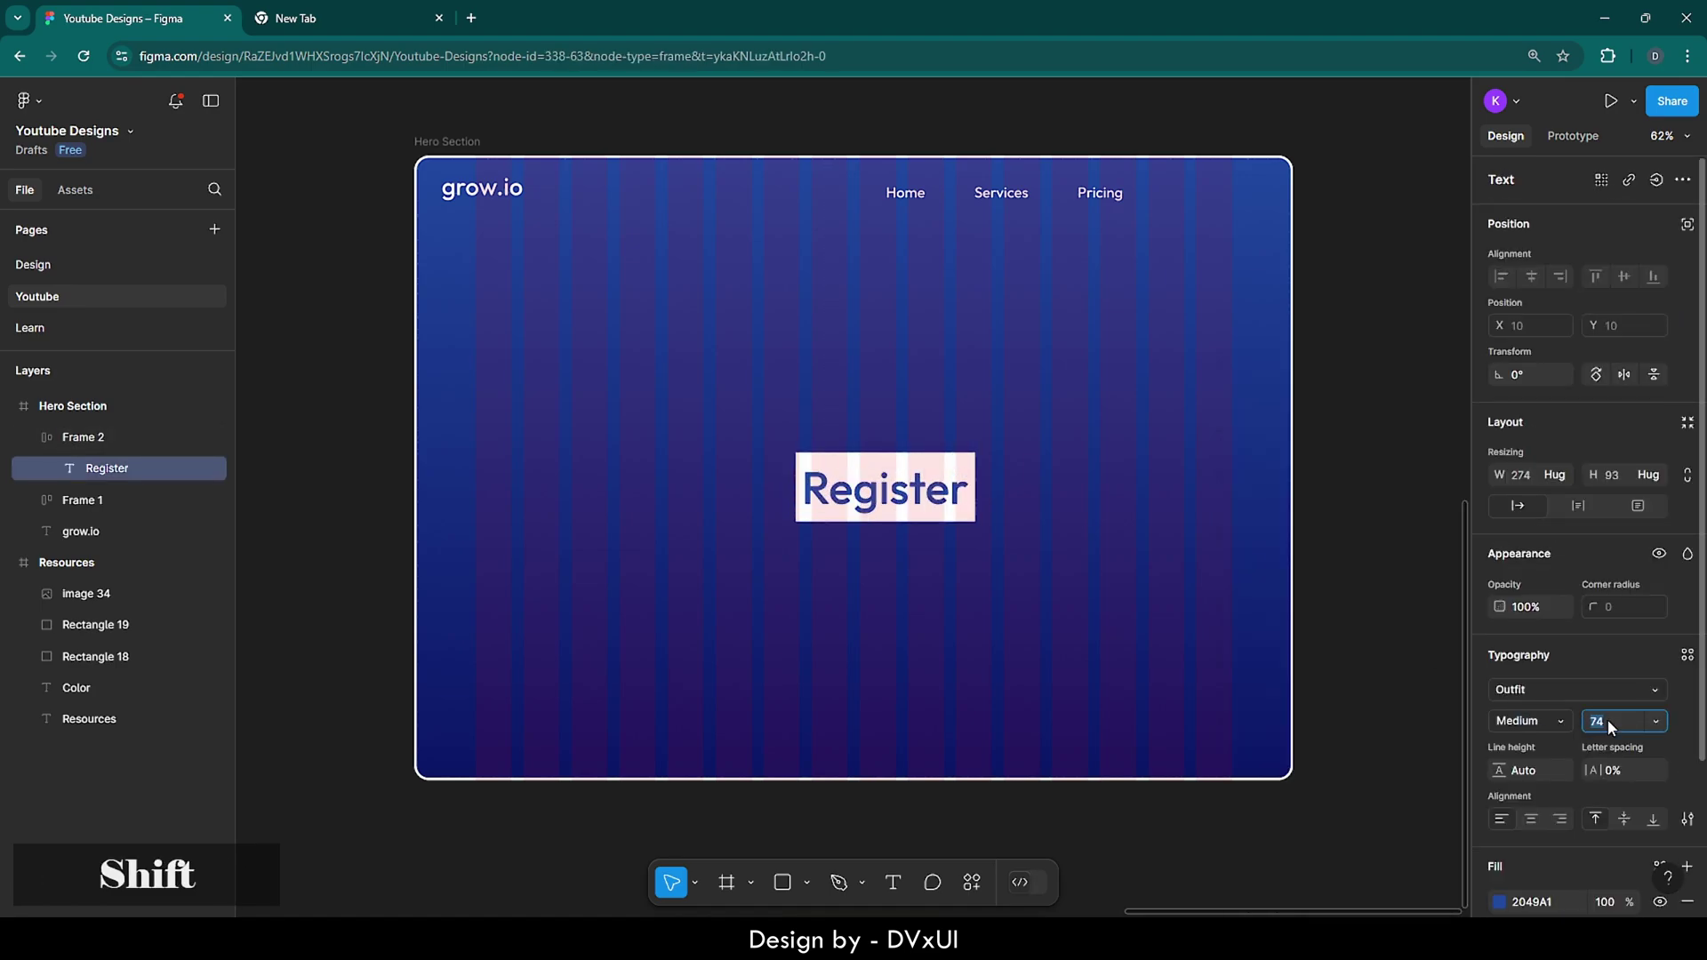
click(1101, 548)
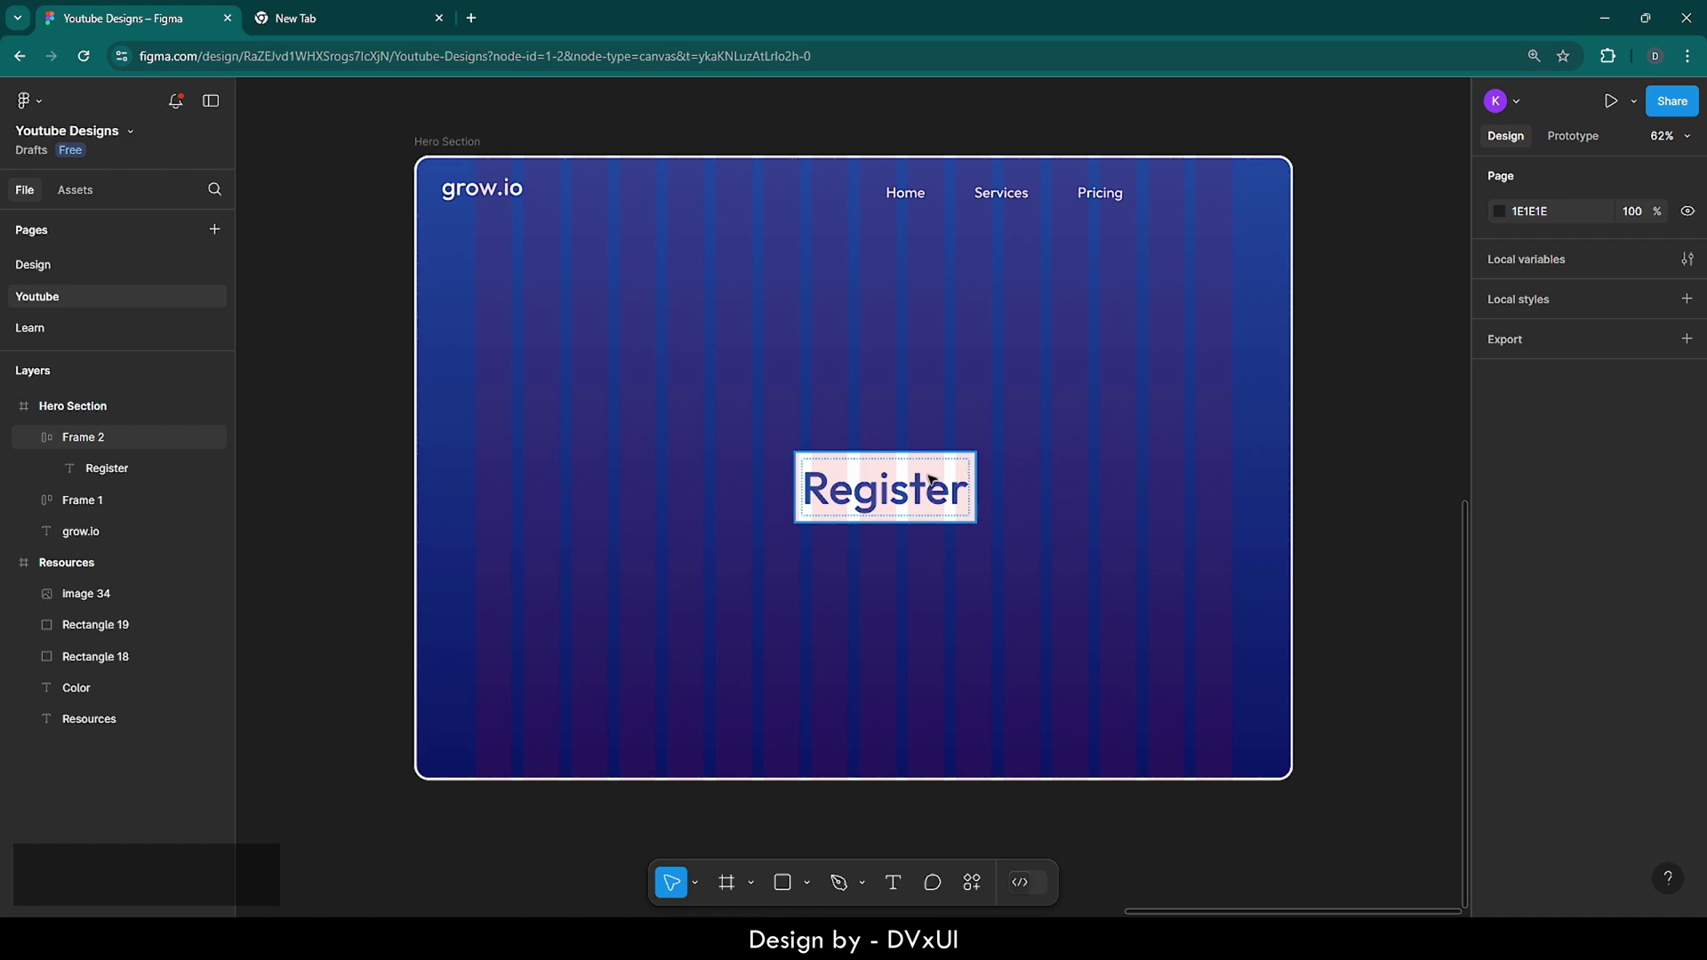
key(ctrl+z)
key(ctrl+z)
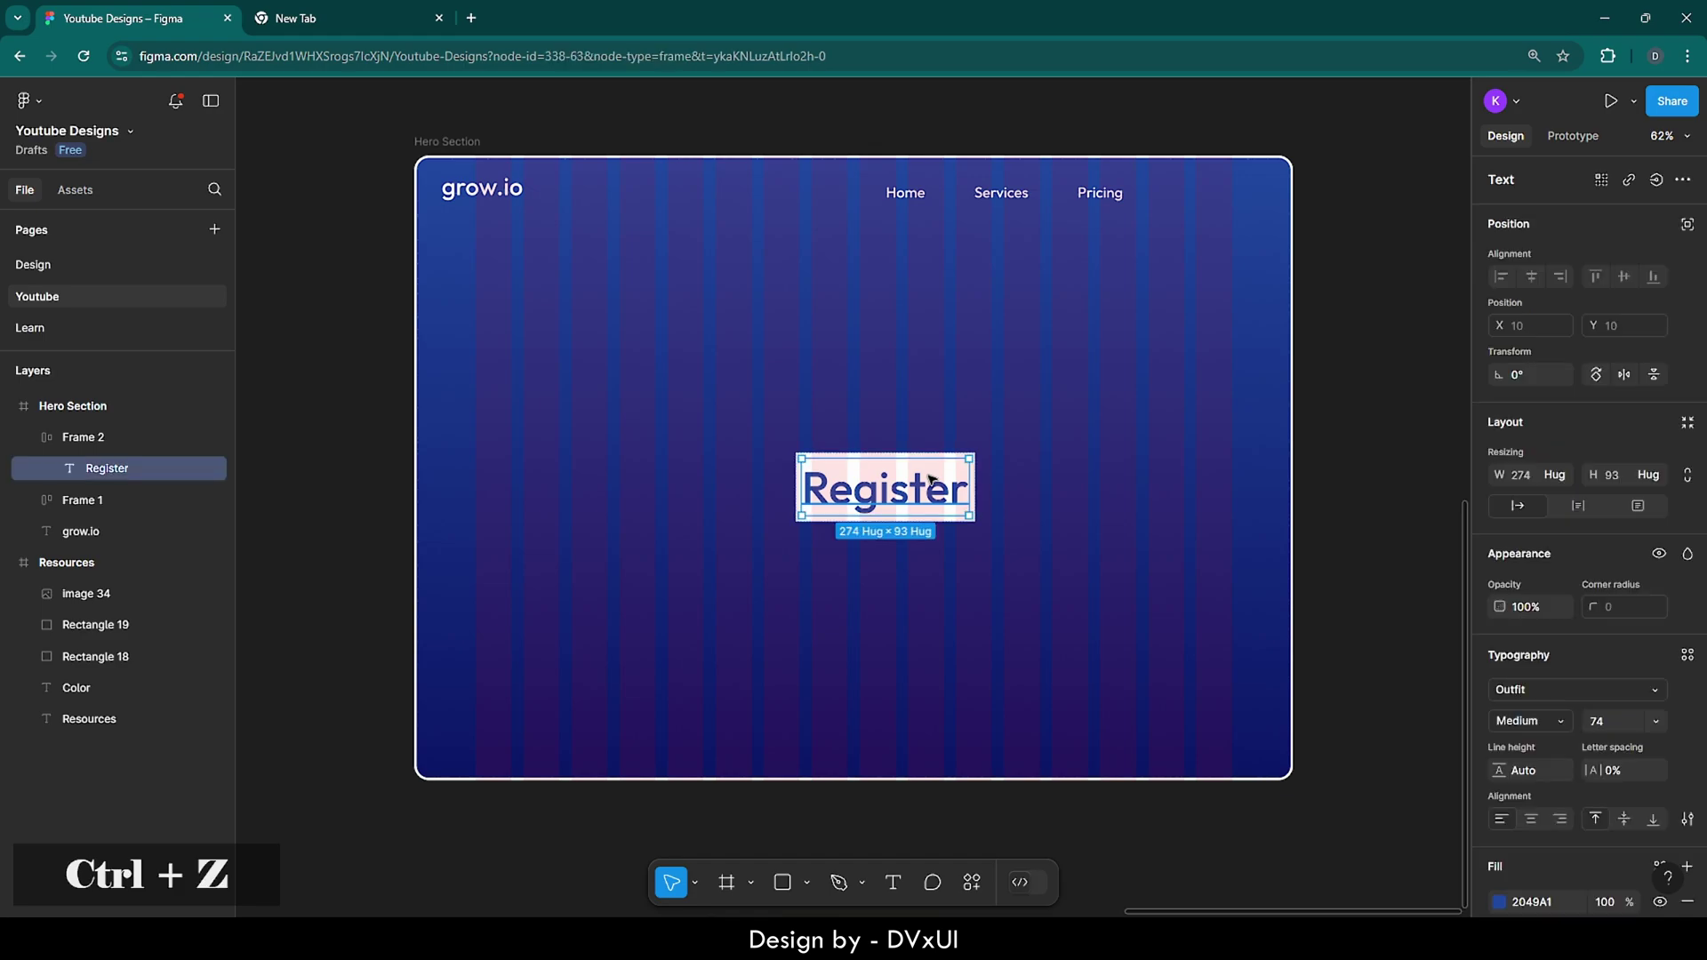
click(932, 480)
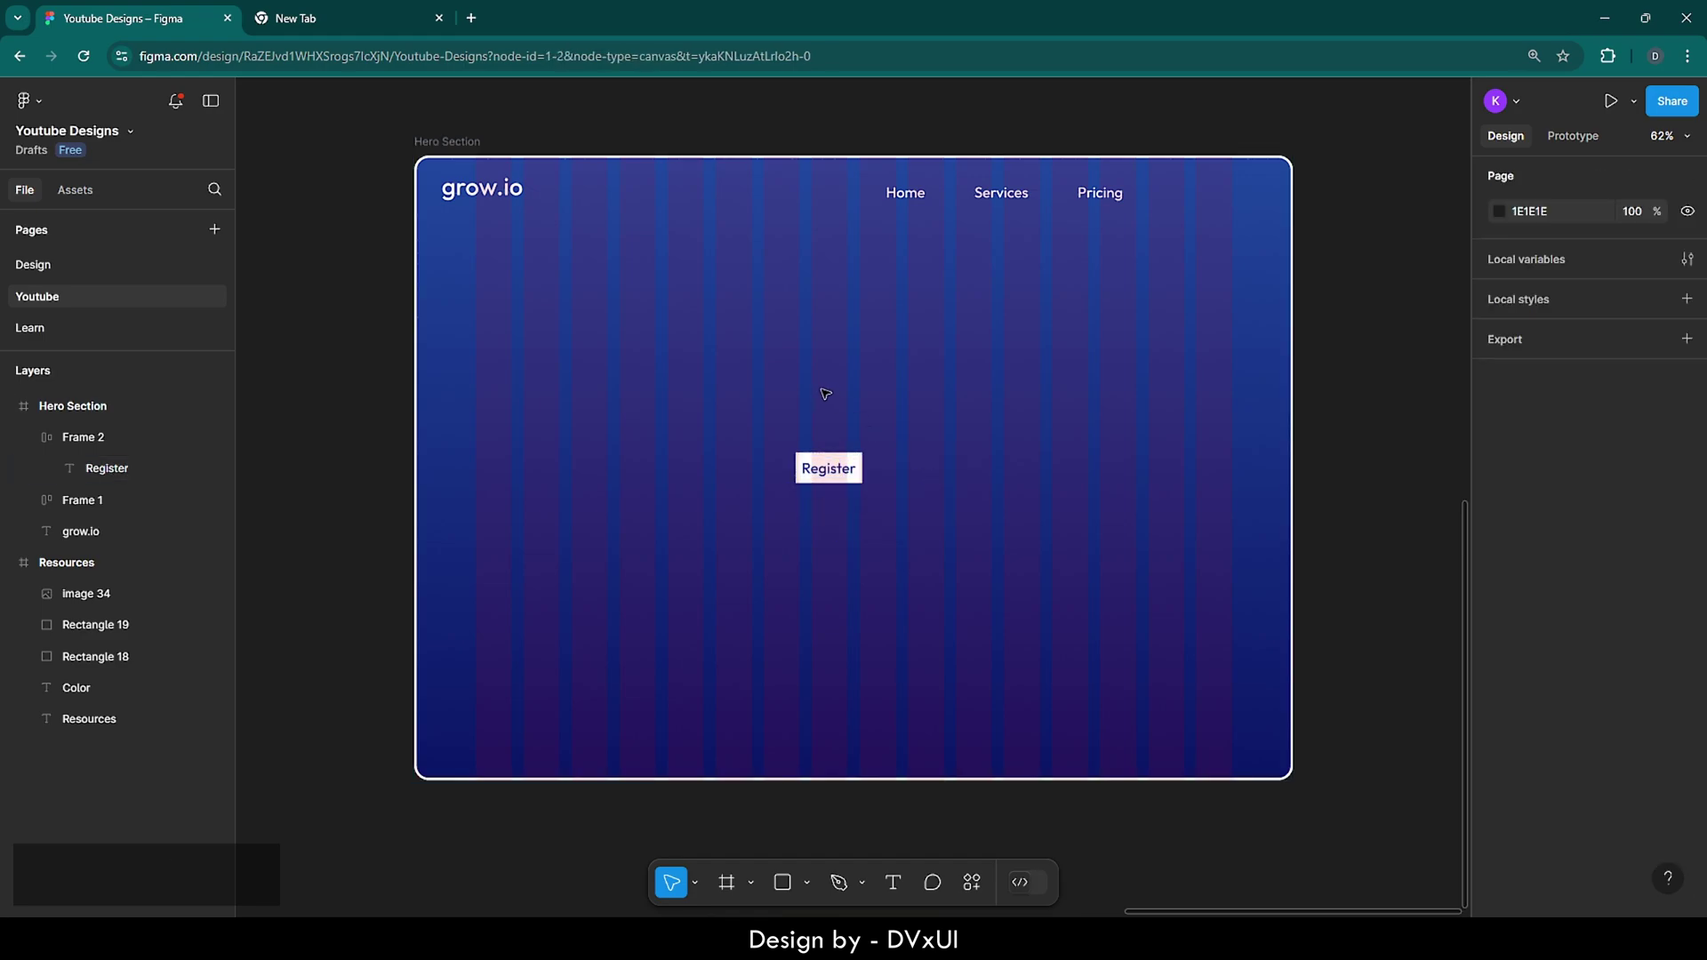
- Set the horizontal padding of the Register button's auto layout frame to 22
drag(819, 389, 856, 428)
click(822, 472)
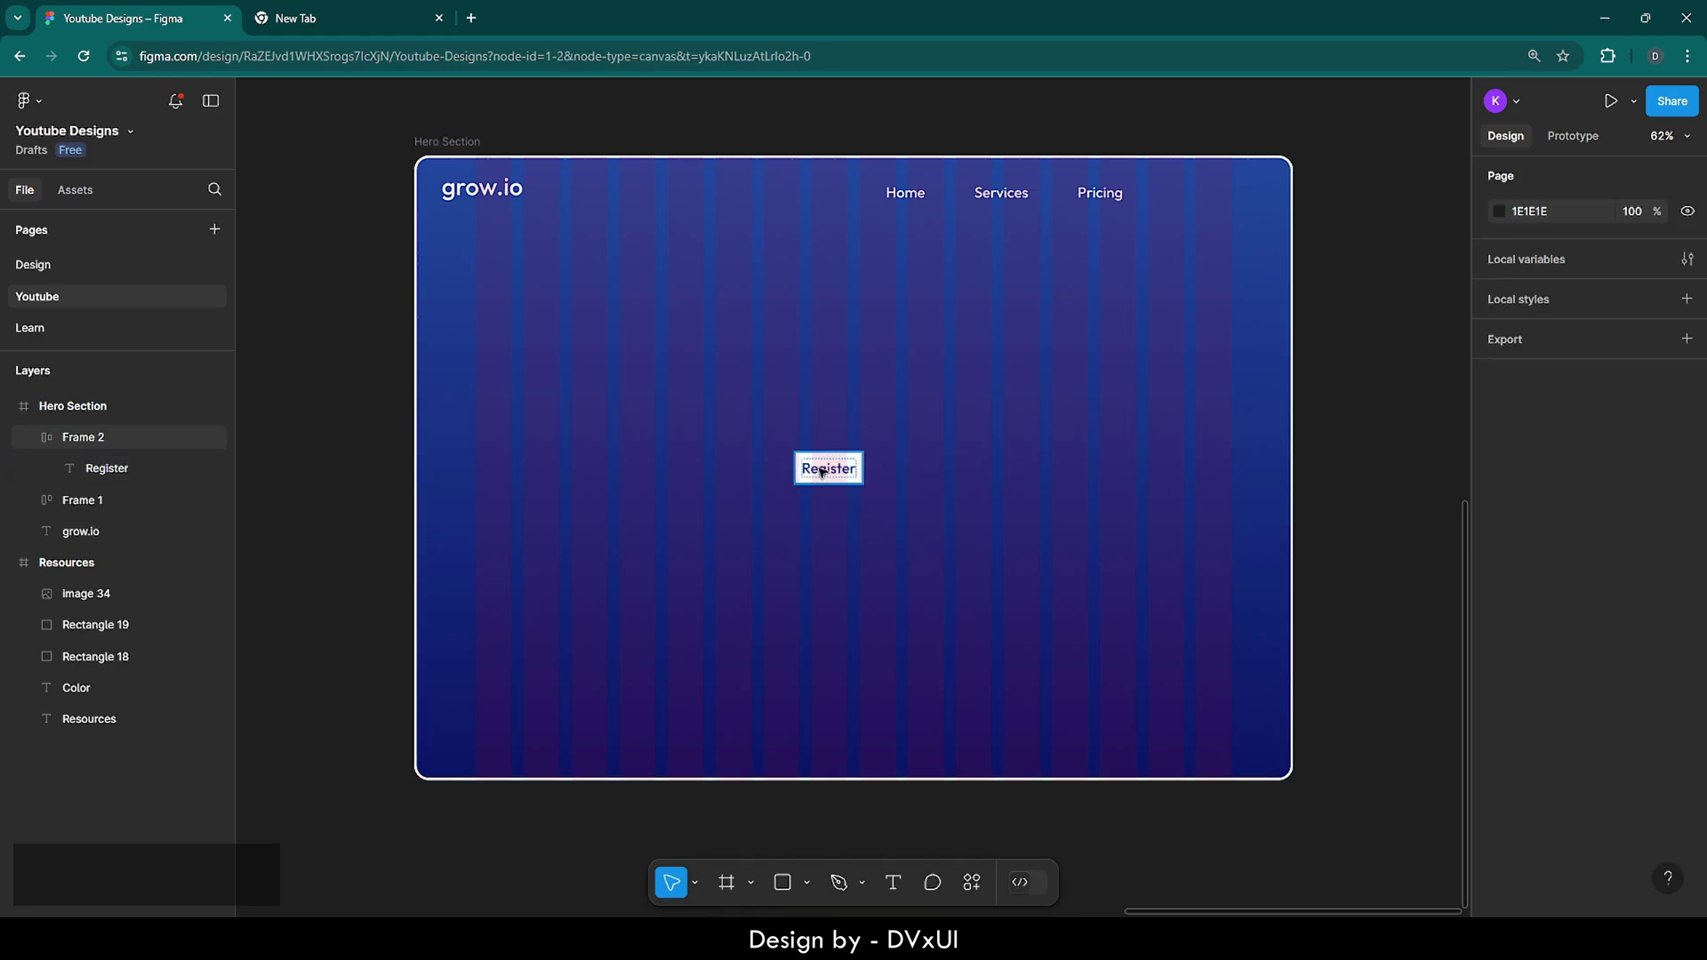
click(822, 472)
scroll(823, 472, up, 5)
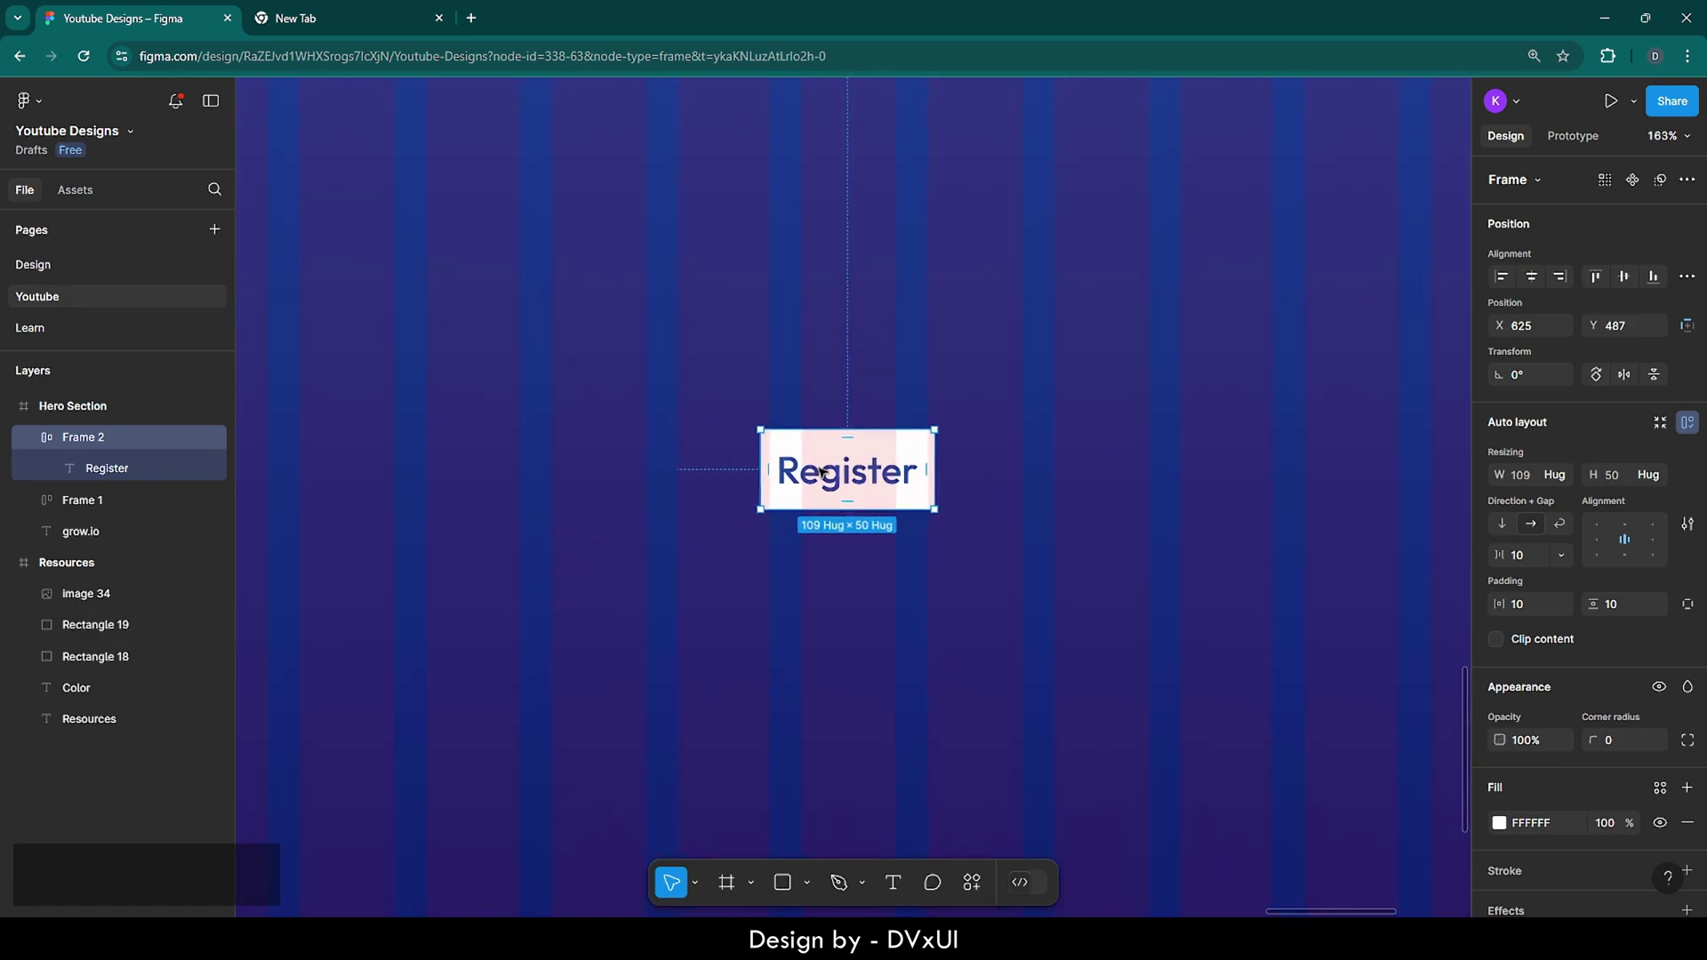
click(952, 602)
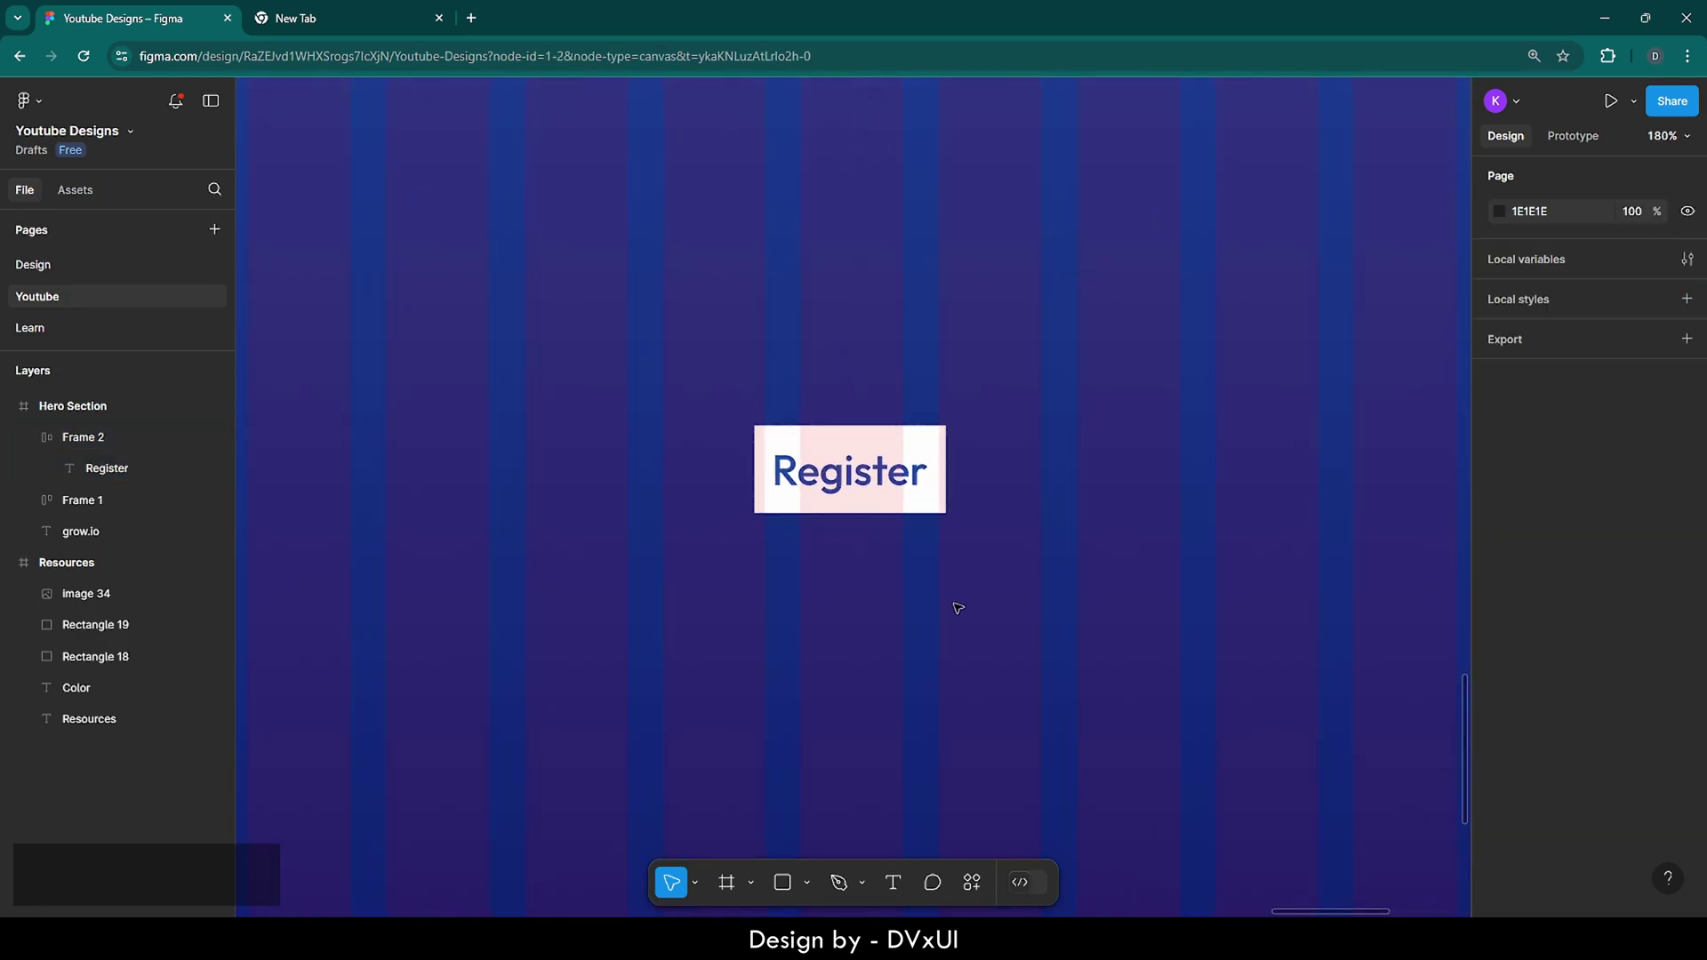
click(866, 463)
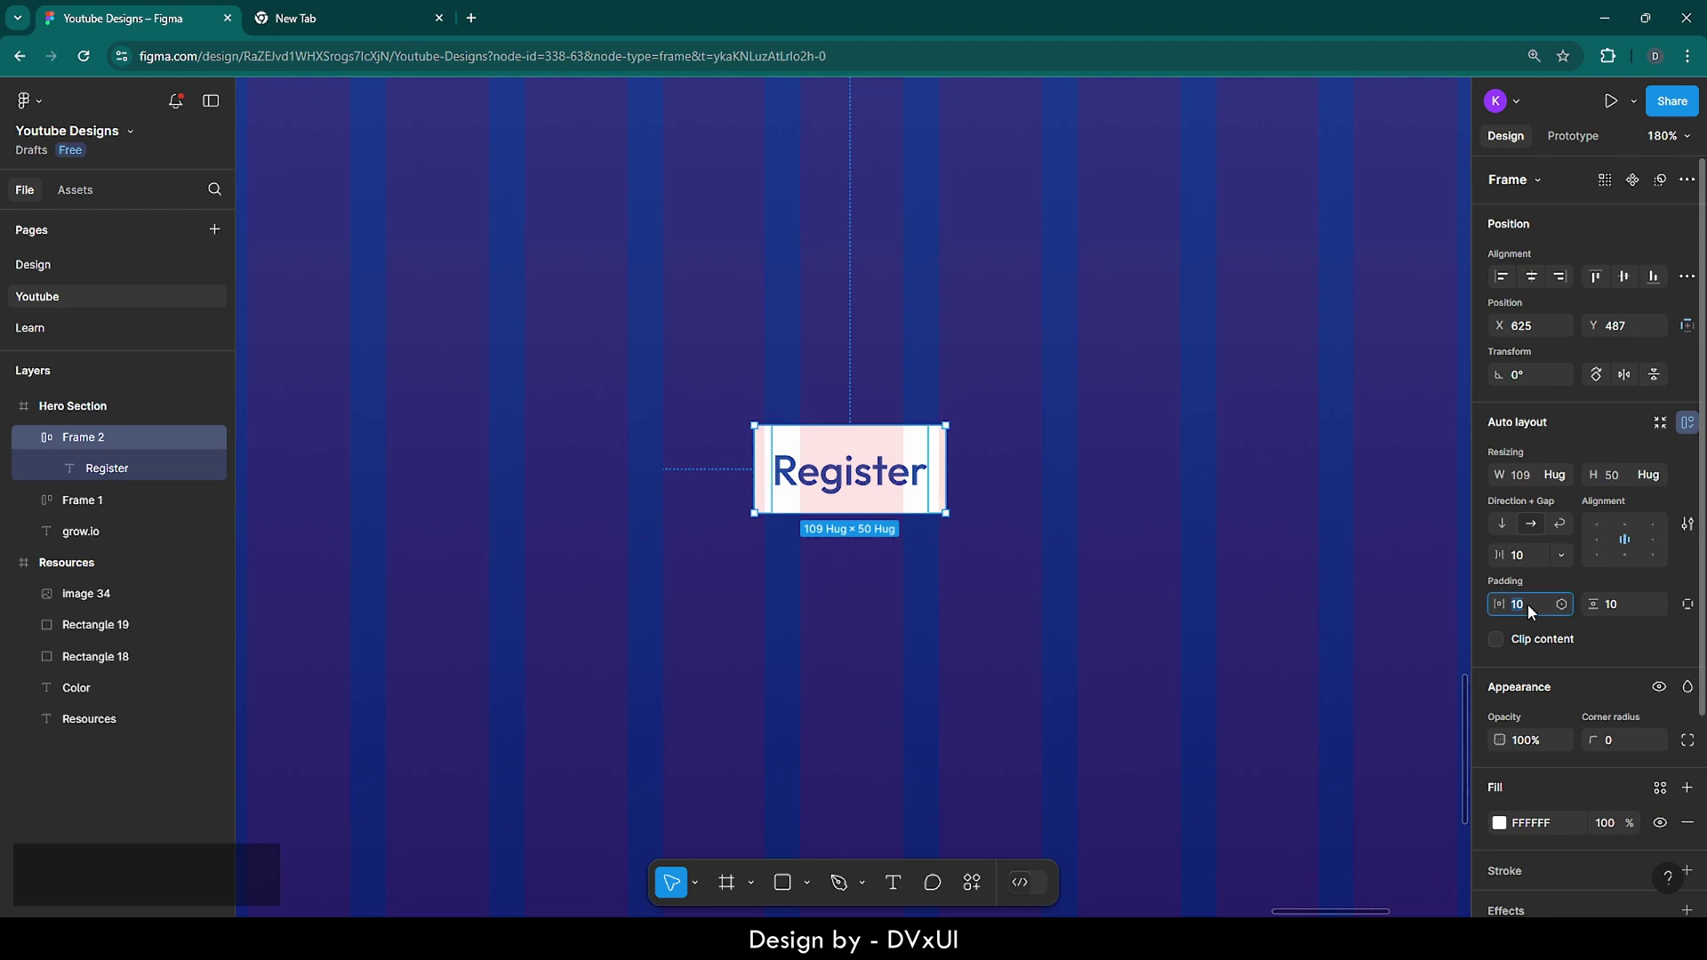
key(BackSpace)
text(22)
key(Return)
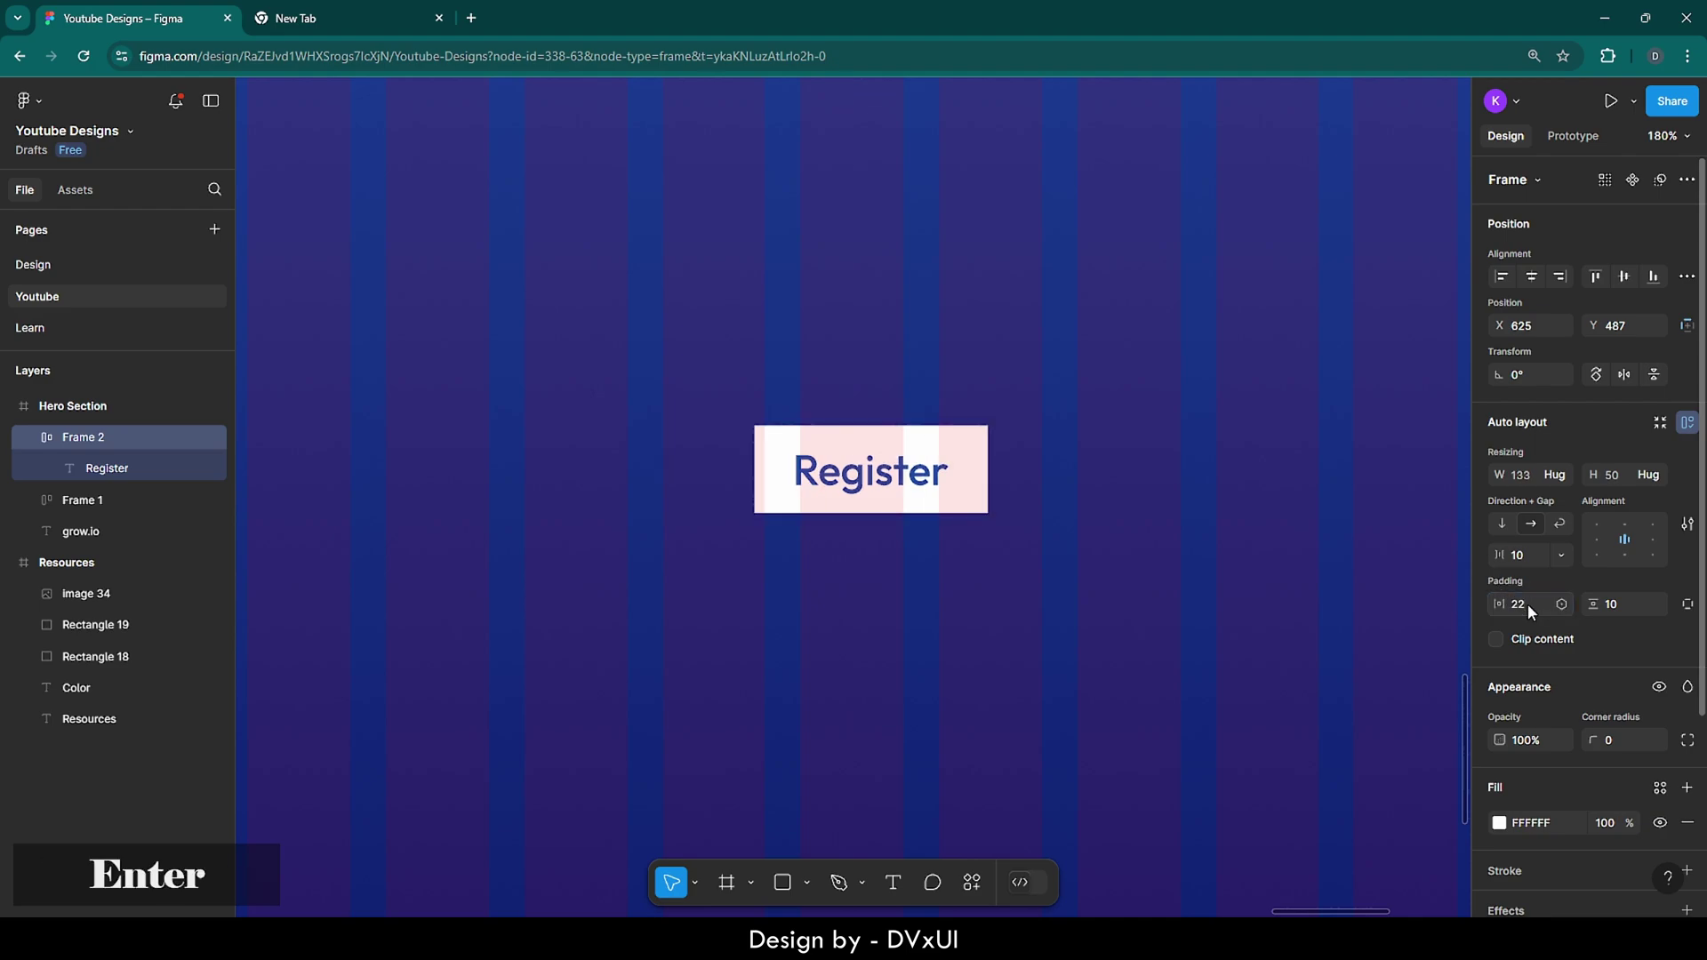
click(1620, 603)
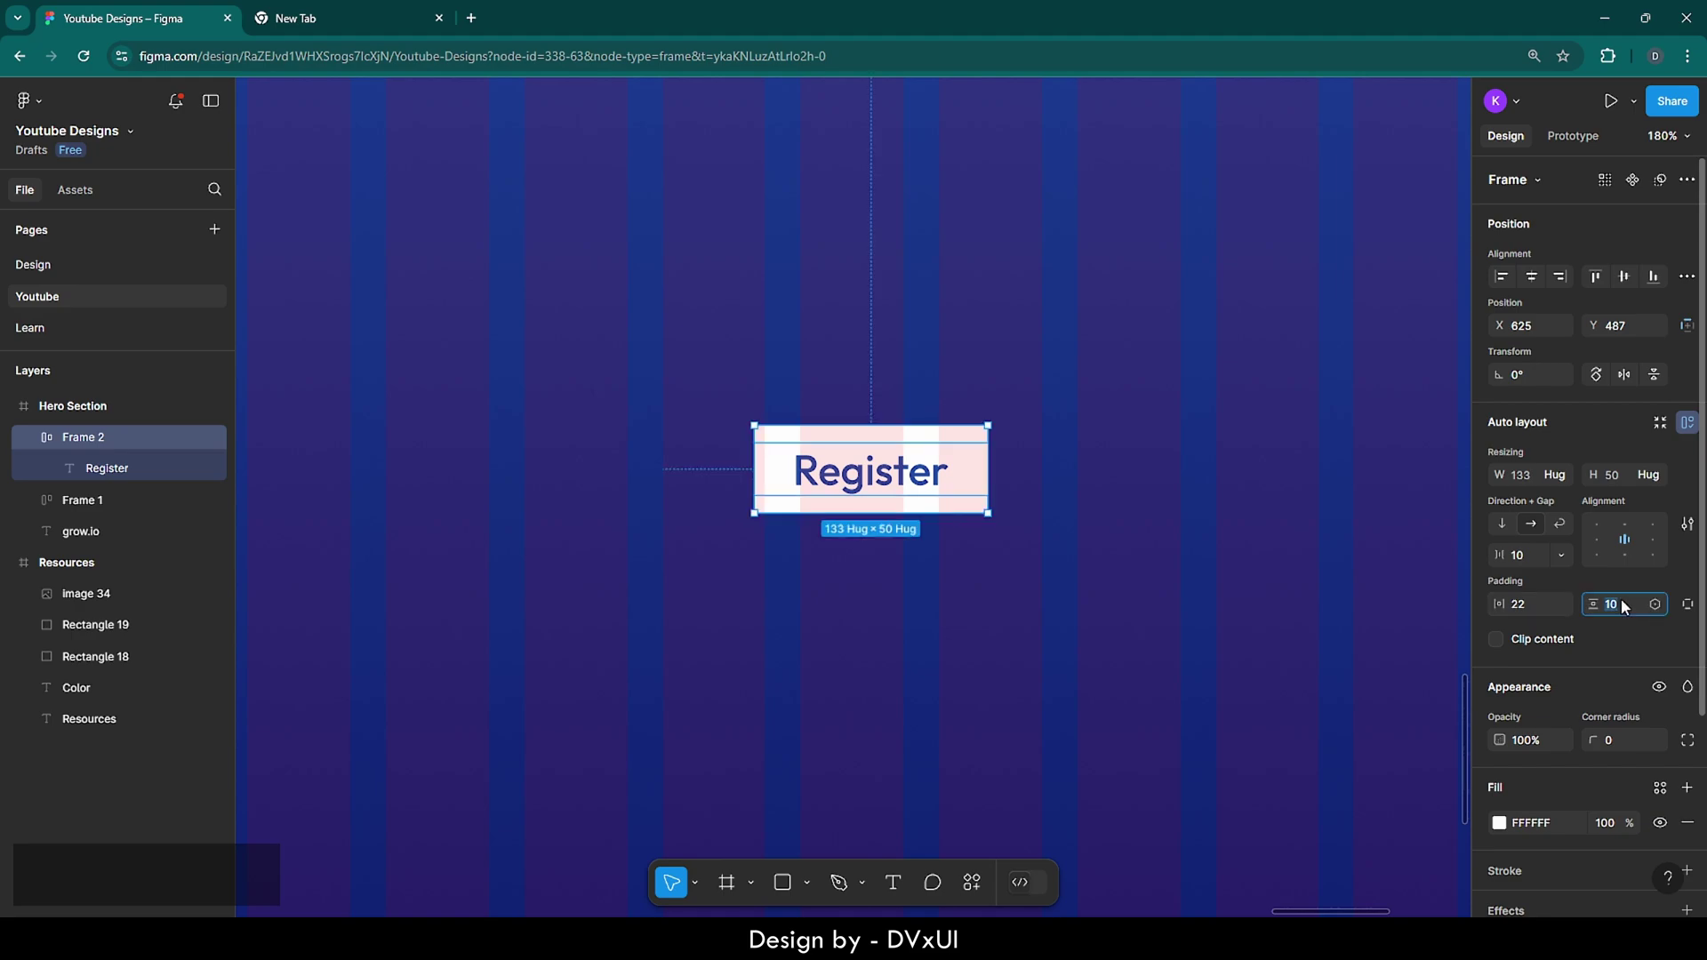
- Round the Register button's frame with a corner radius of 10
click(1614, 737)
text(10)
key(Return)
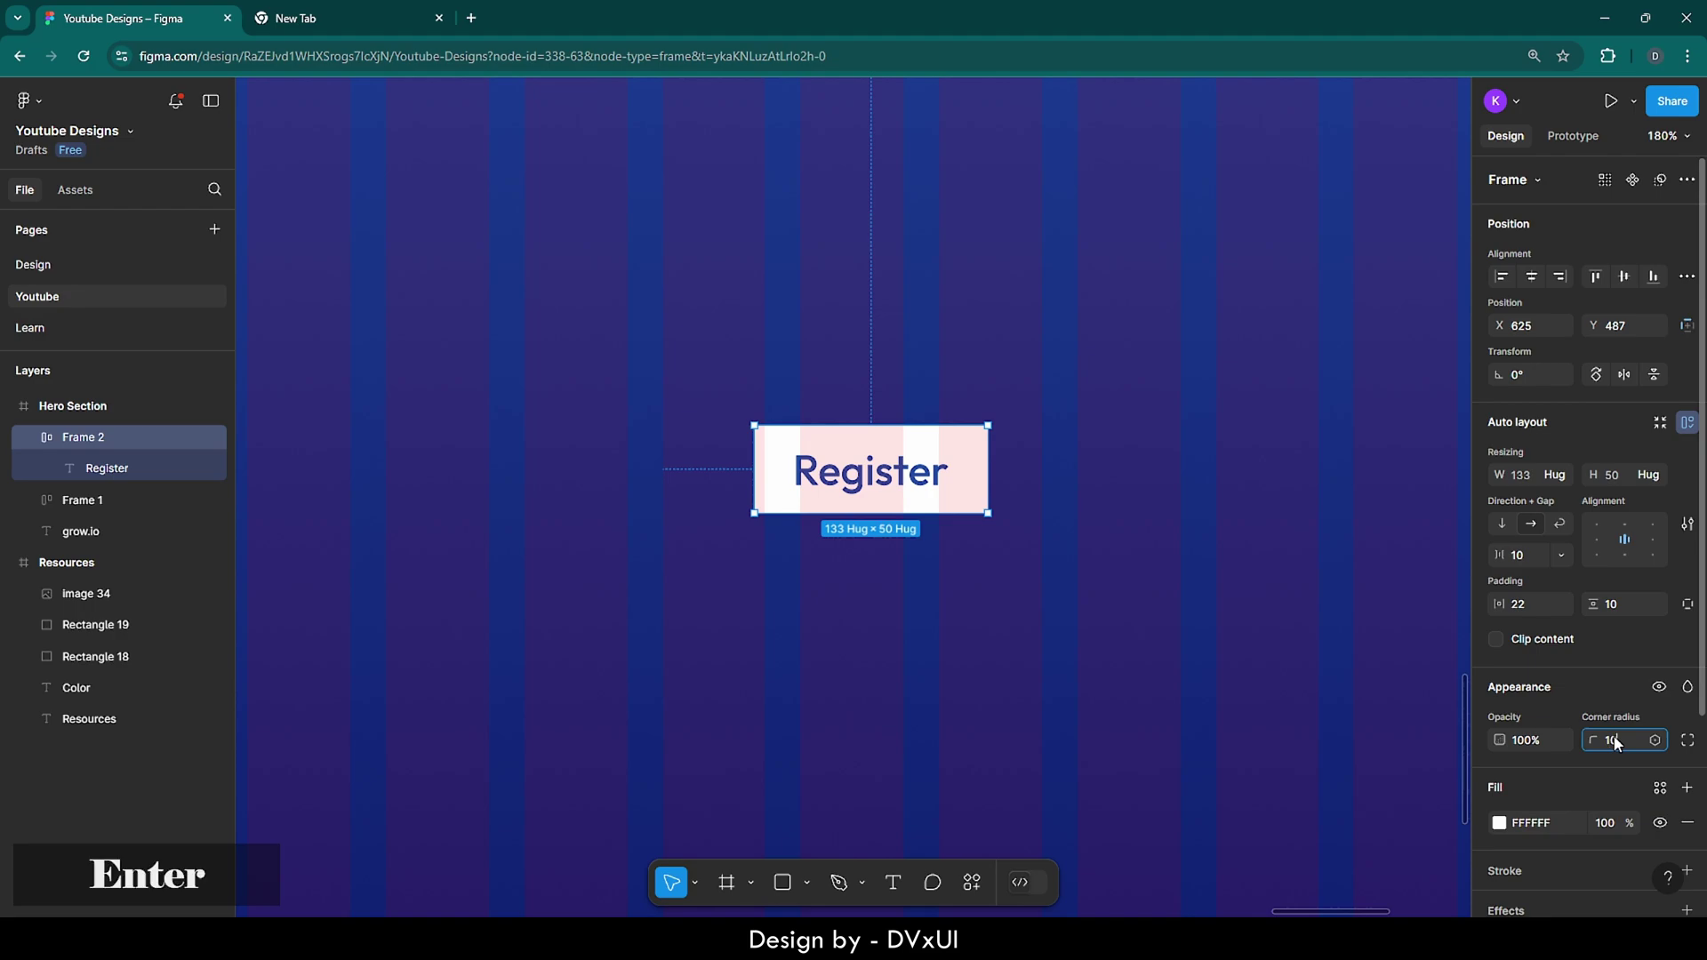
click(912, 685)
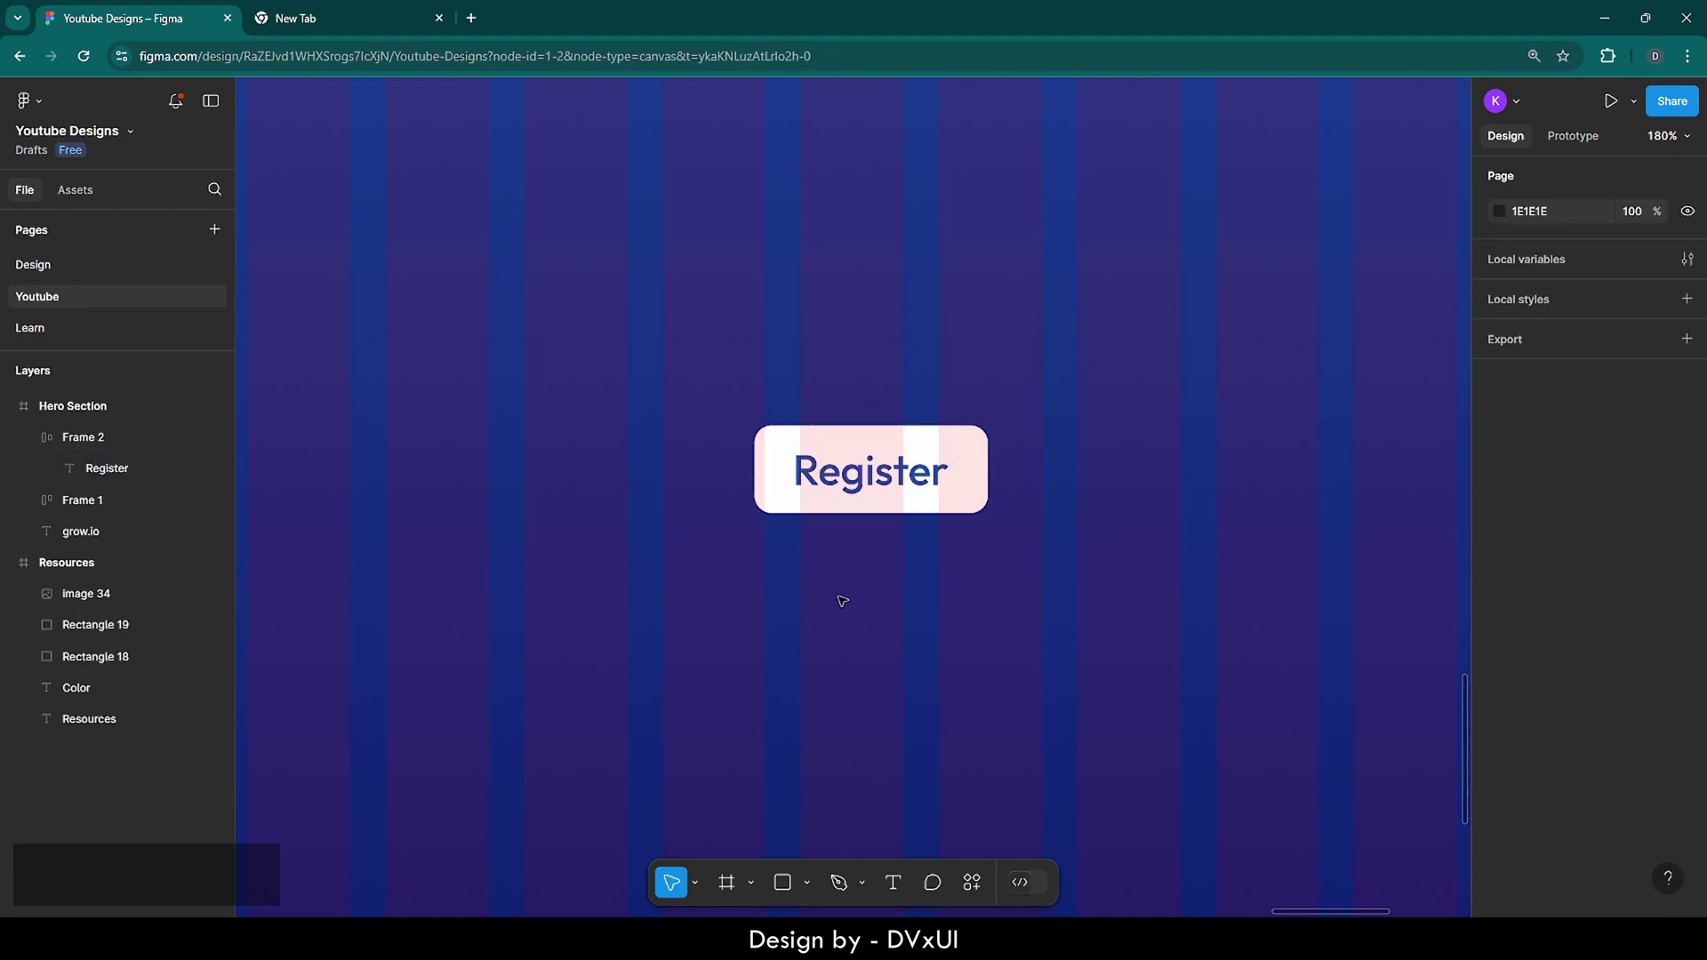
- Move the Register button up into the header of the Hero Section frame, just after the Pricing link
scroll(842, 601, down, 8)
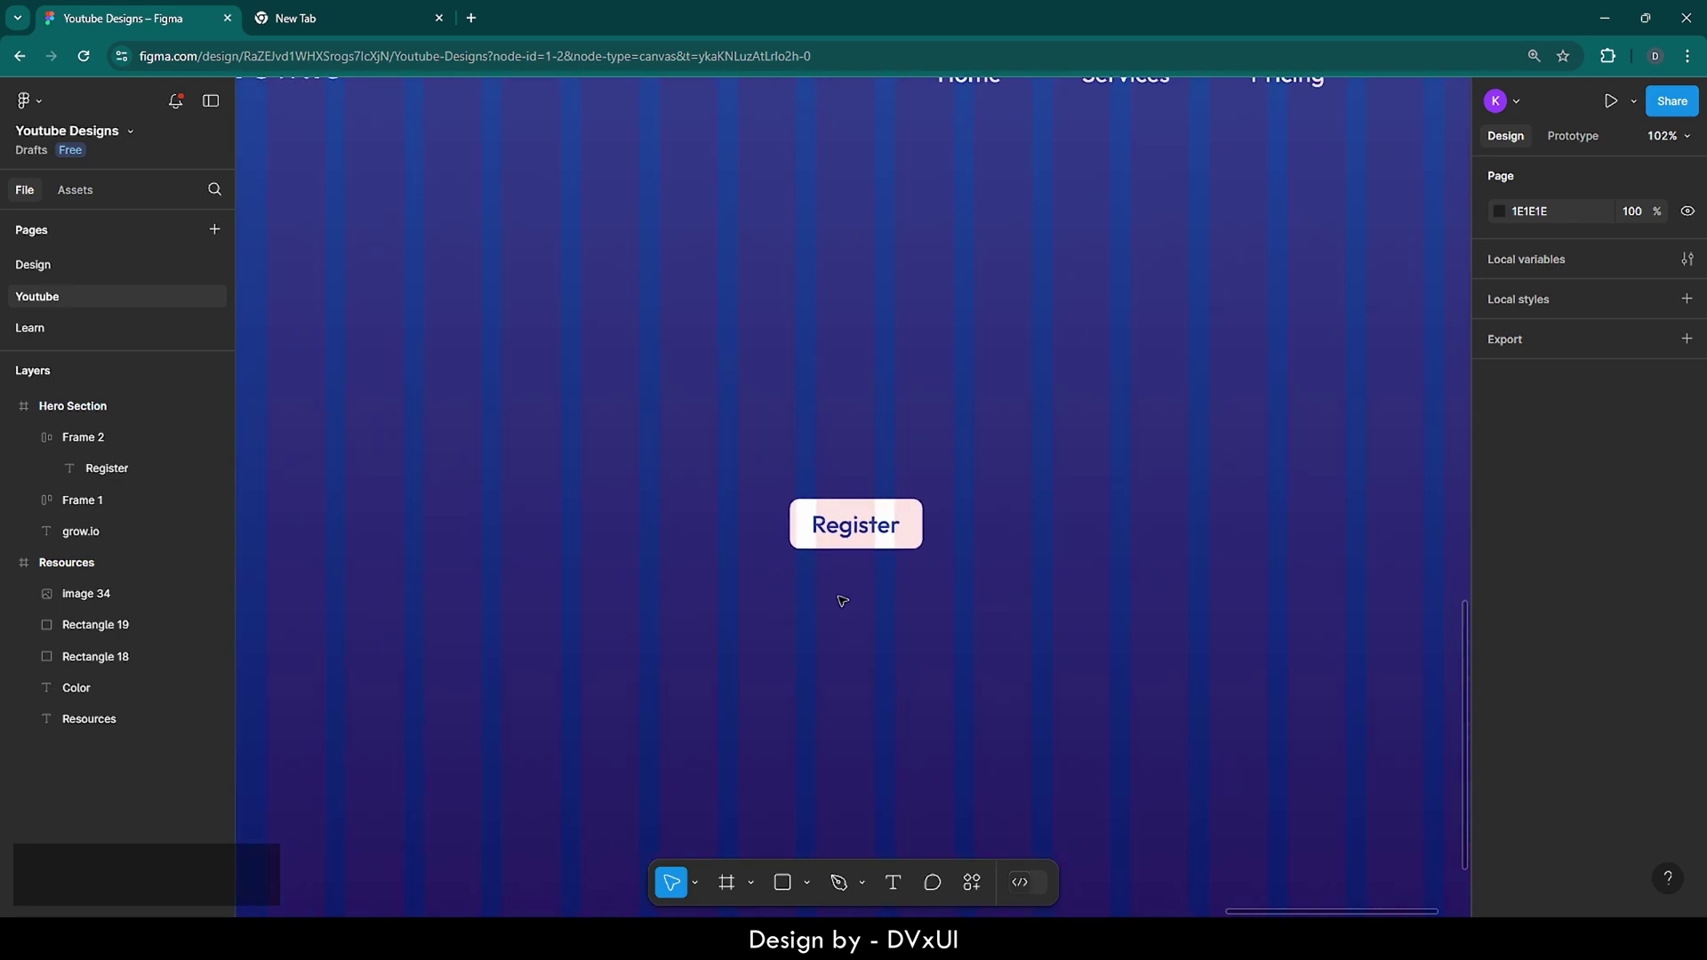
drag(857, 545, 1277, 244)
click(1165, 322)
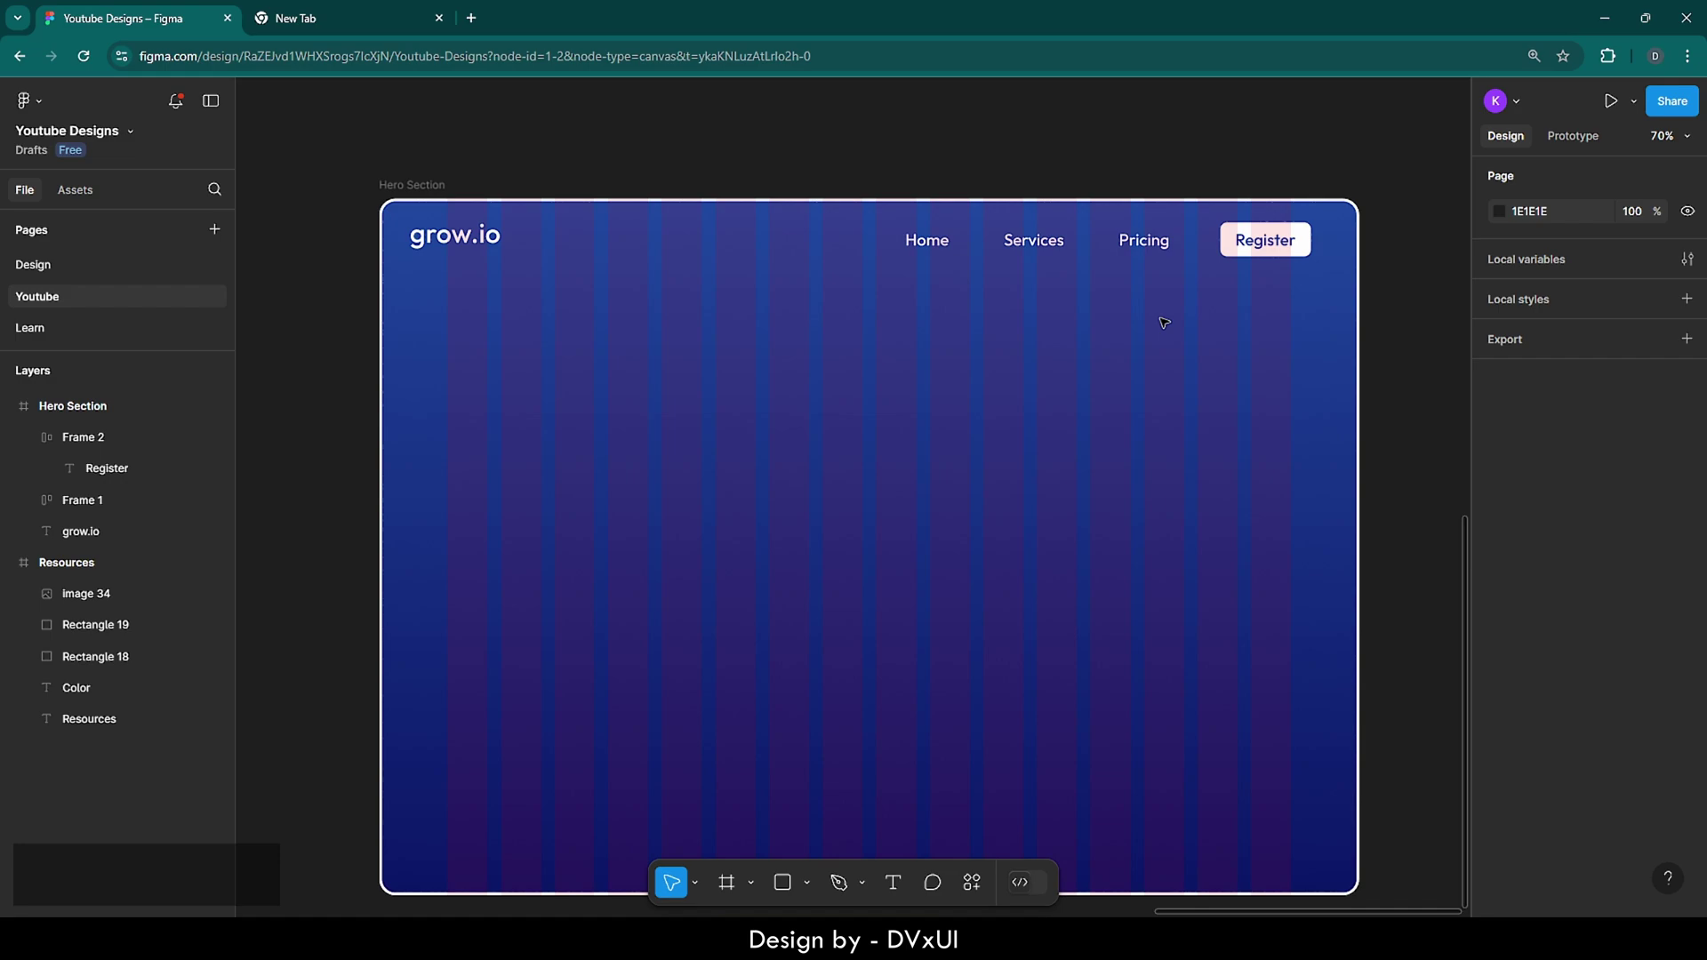
- Combine the navigation links row and the Register button in one horizontal auto layout frame
click(1245, 241)
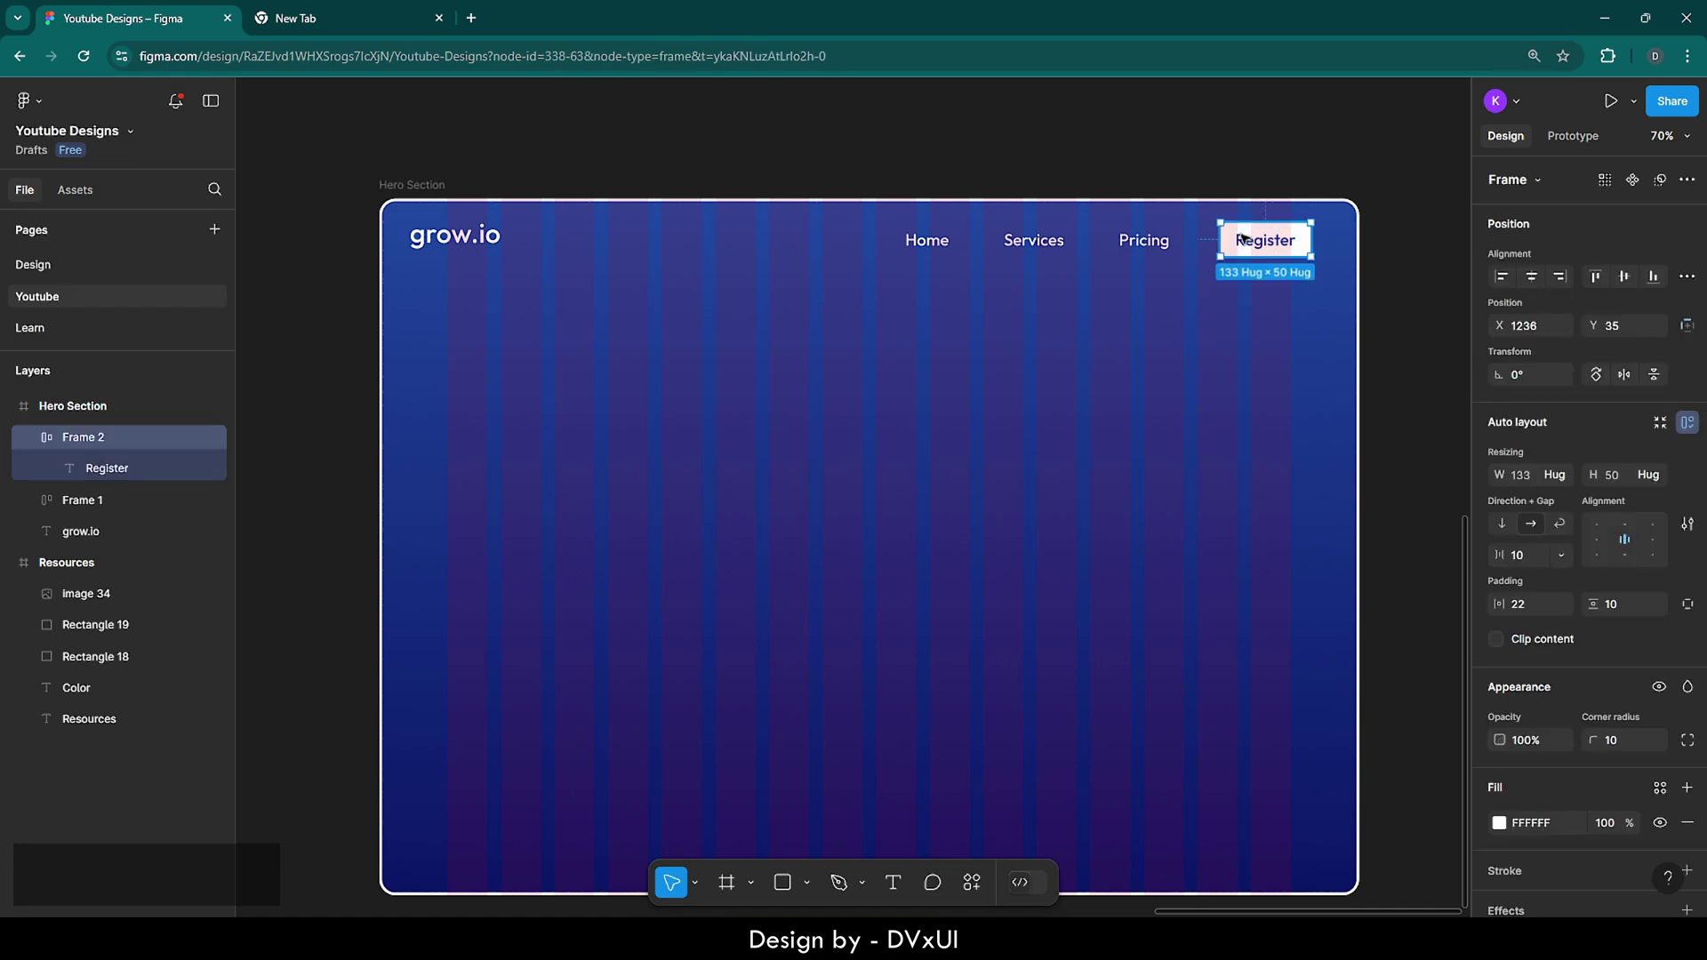
shift+click(1146, 240)
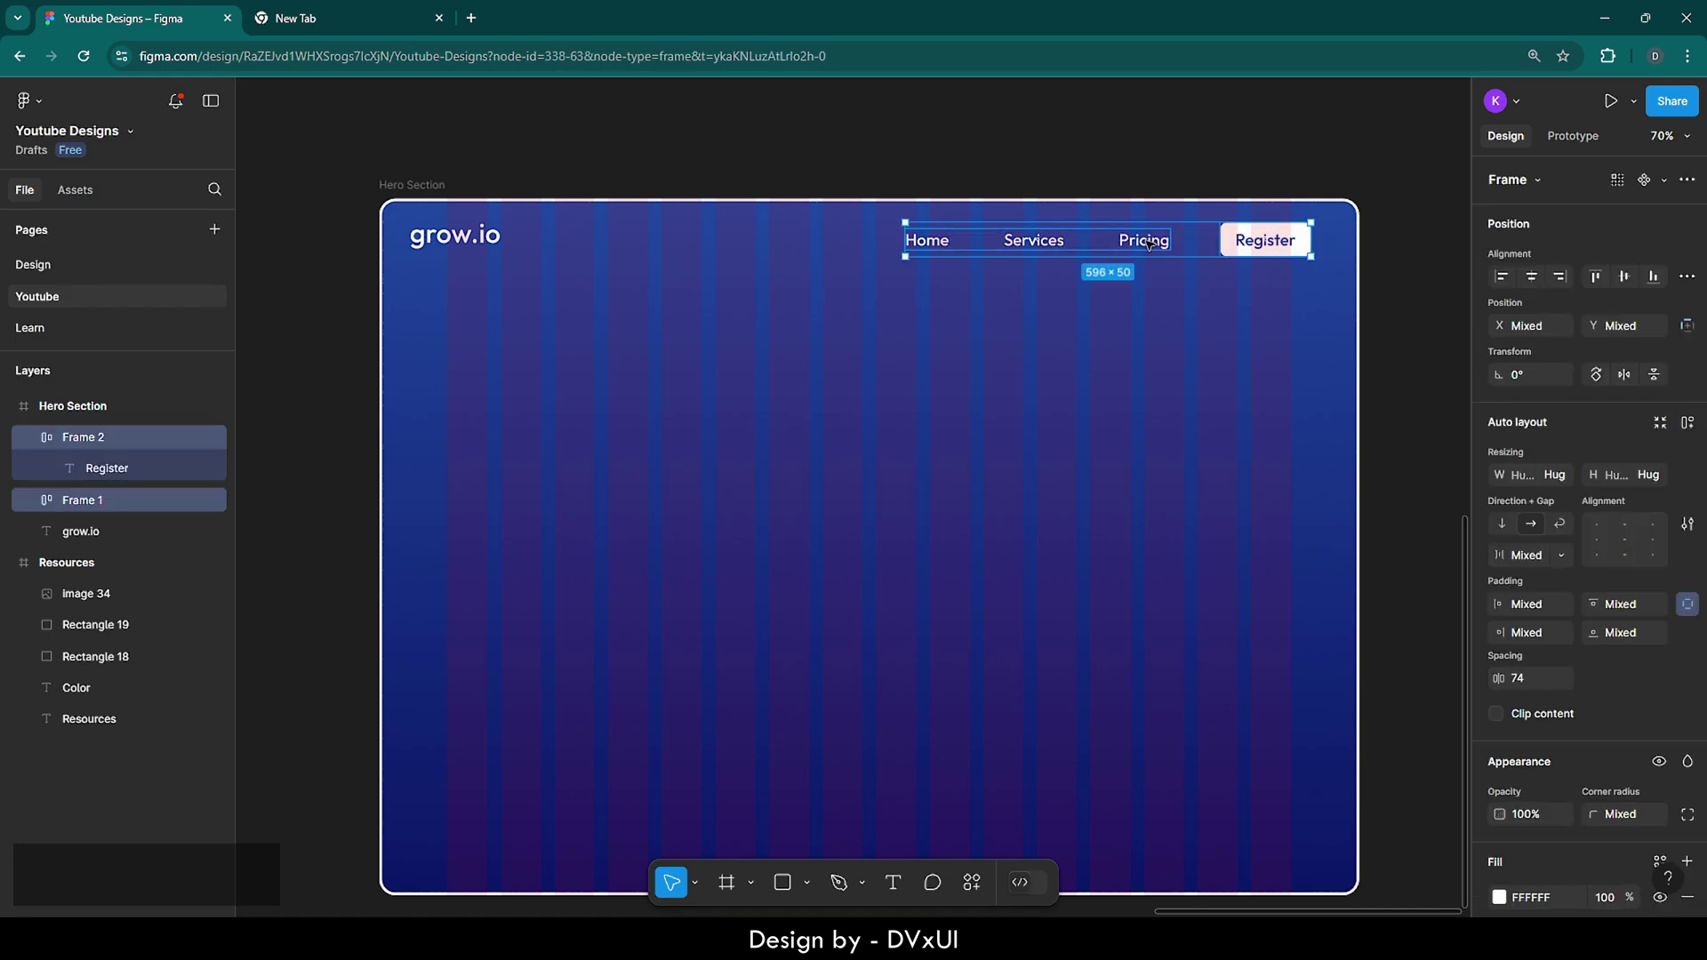
right_click(1148, 243)
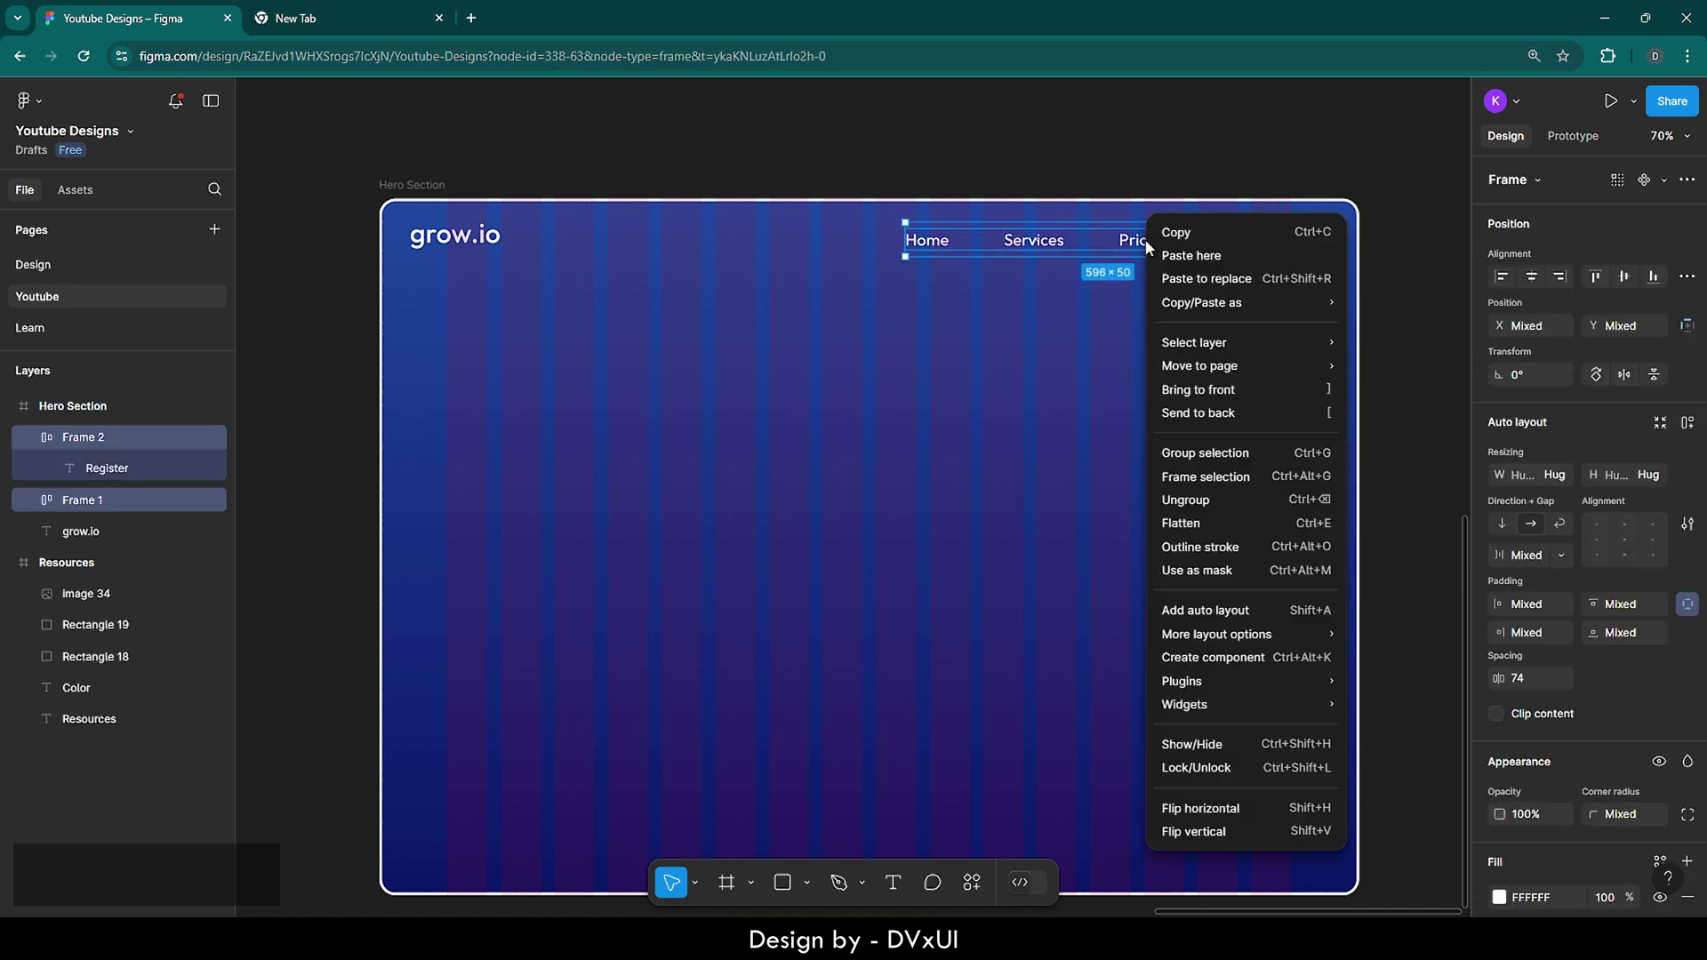
click(1213, 613)
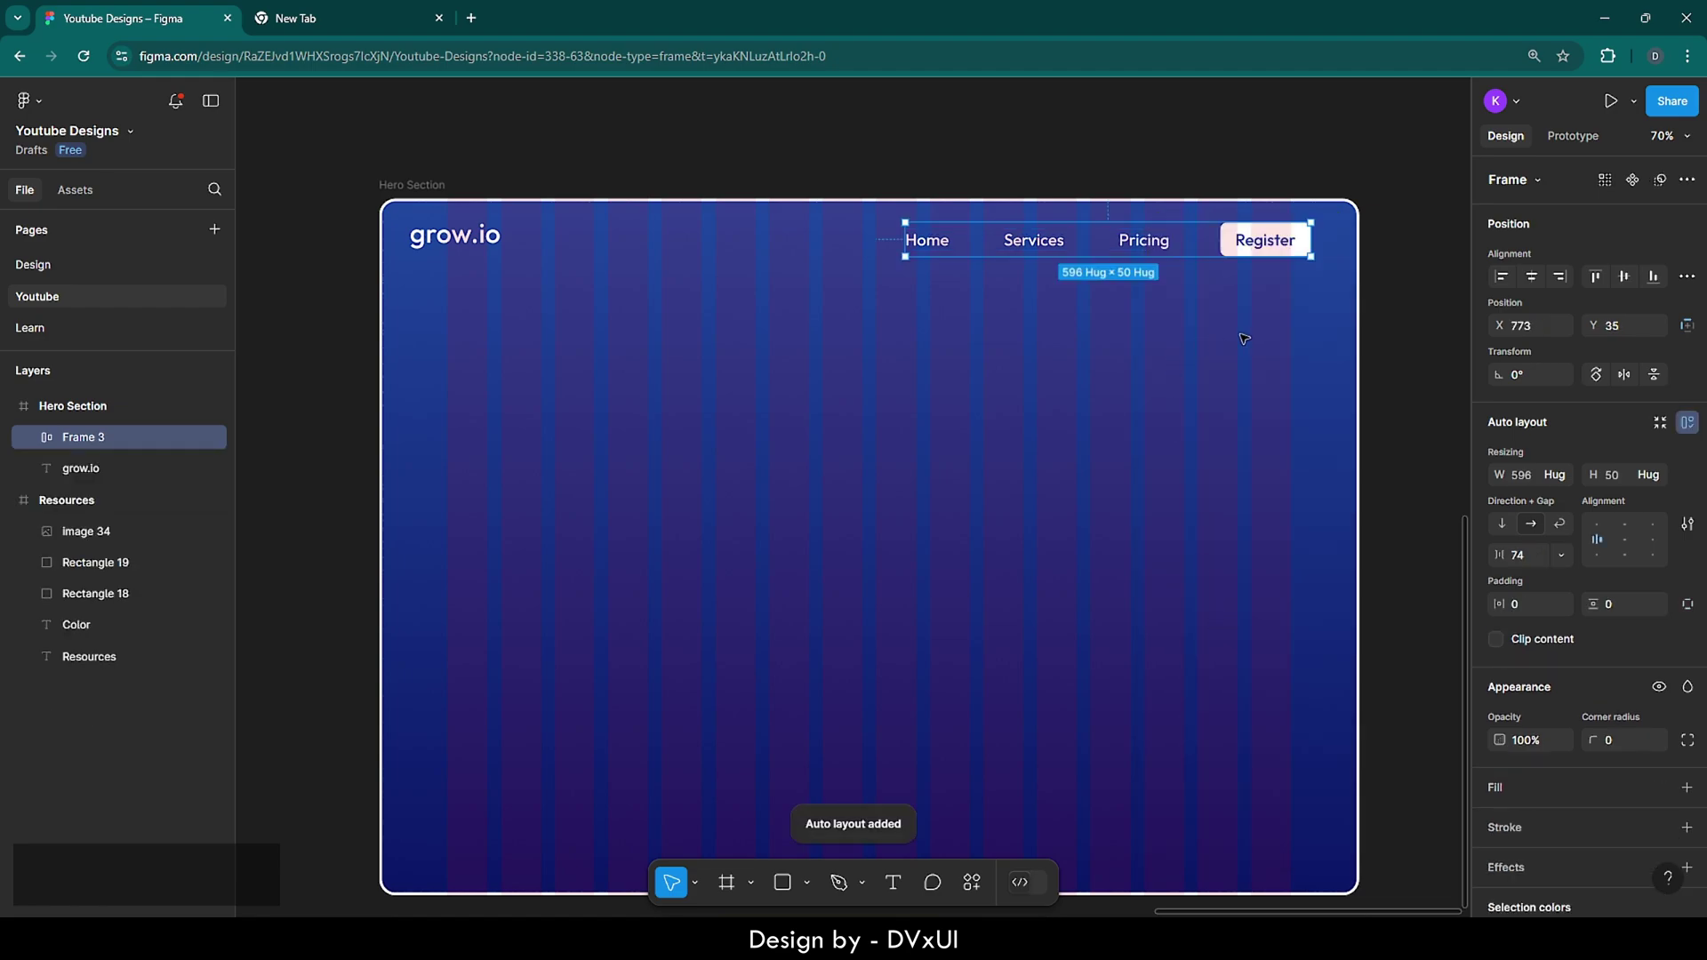
click(1295, 345)
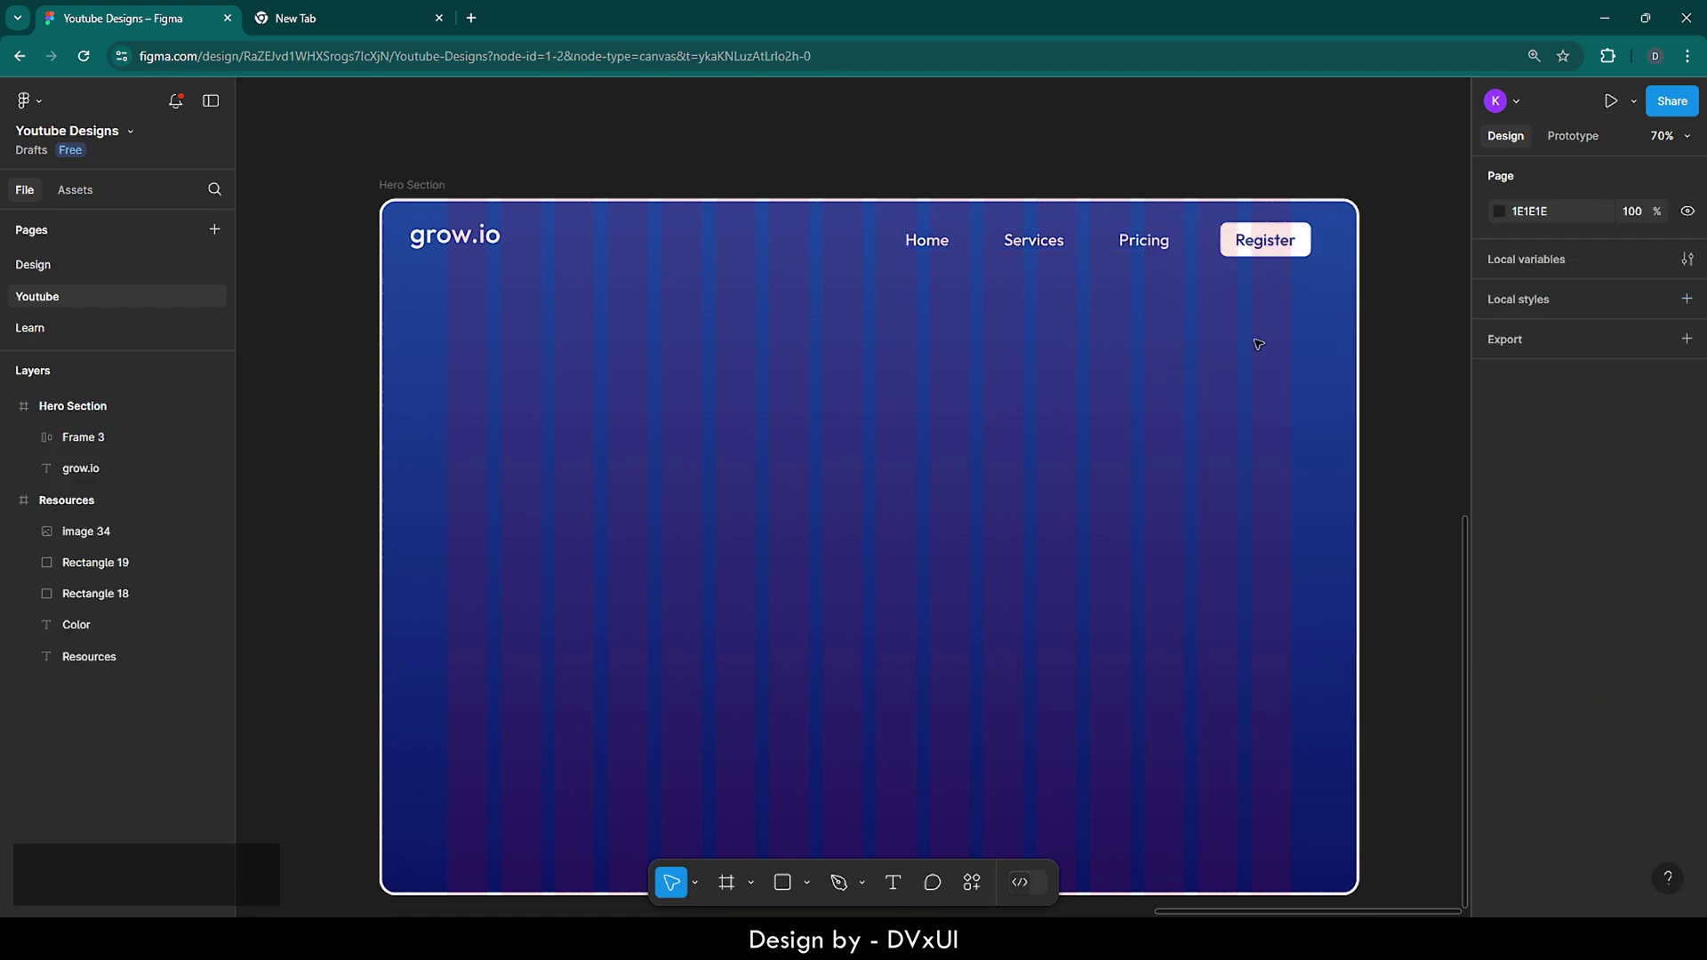
- Wrap the grow.io logo and the links-and-button frame together in an auto layout header row
click(1095, 241)
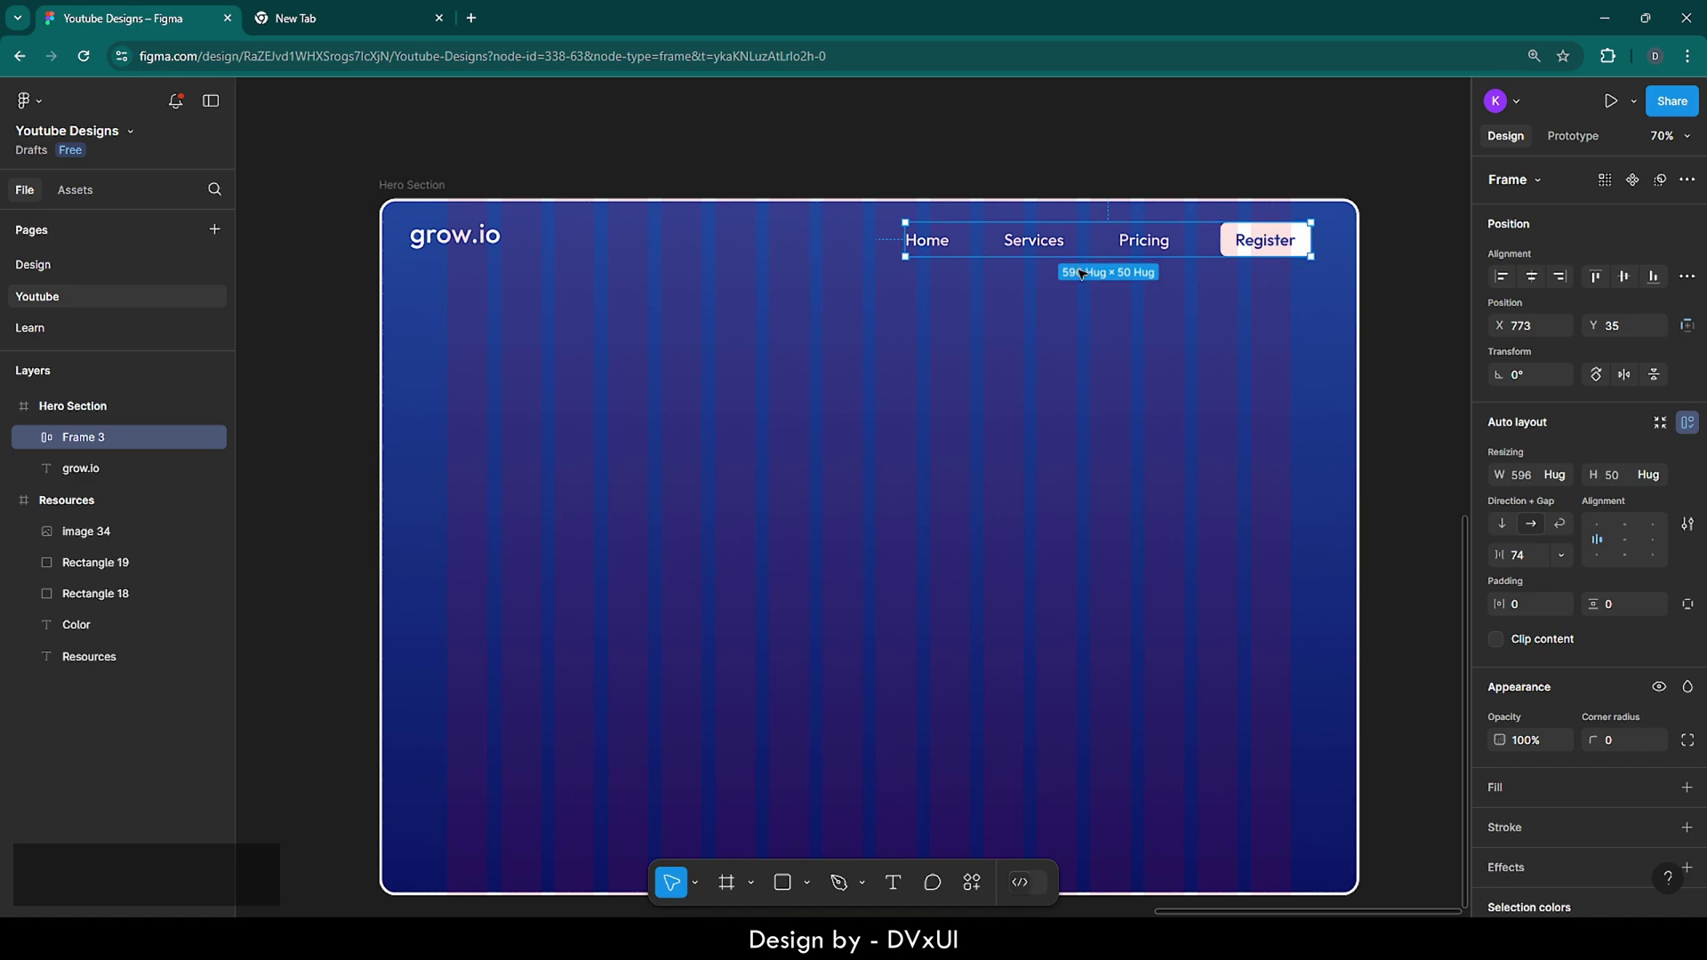
shift+click(466, 240)
right_click(538, 244)
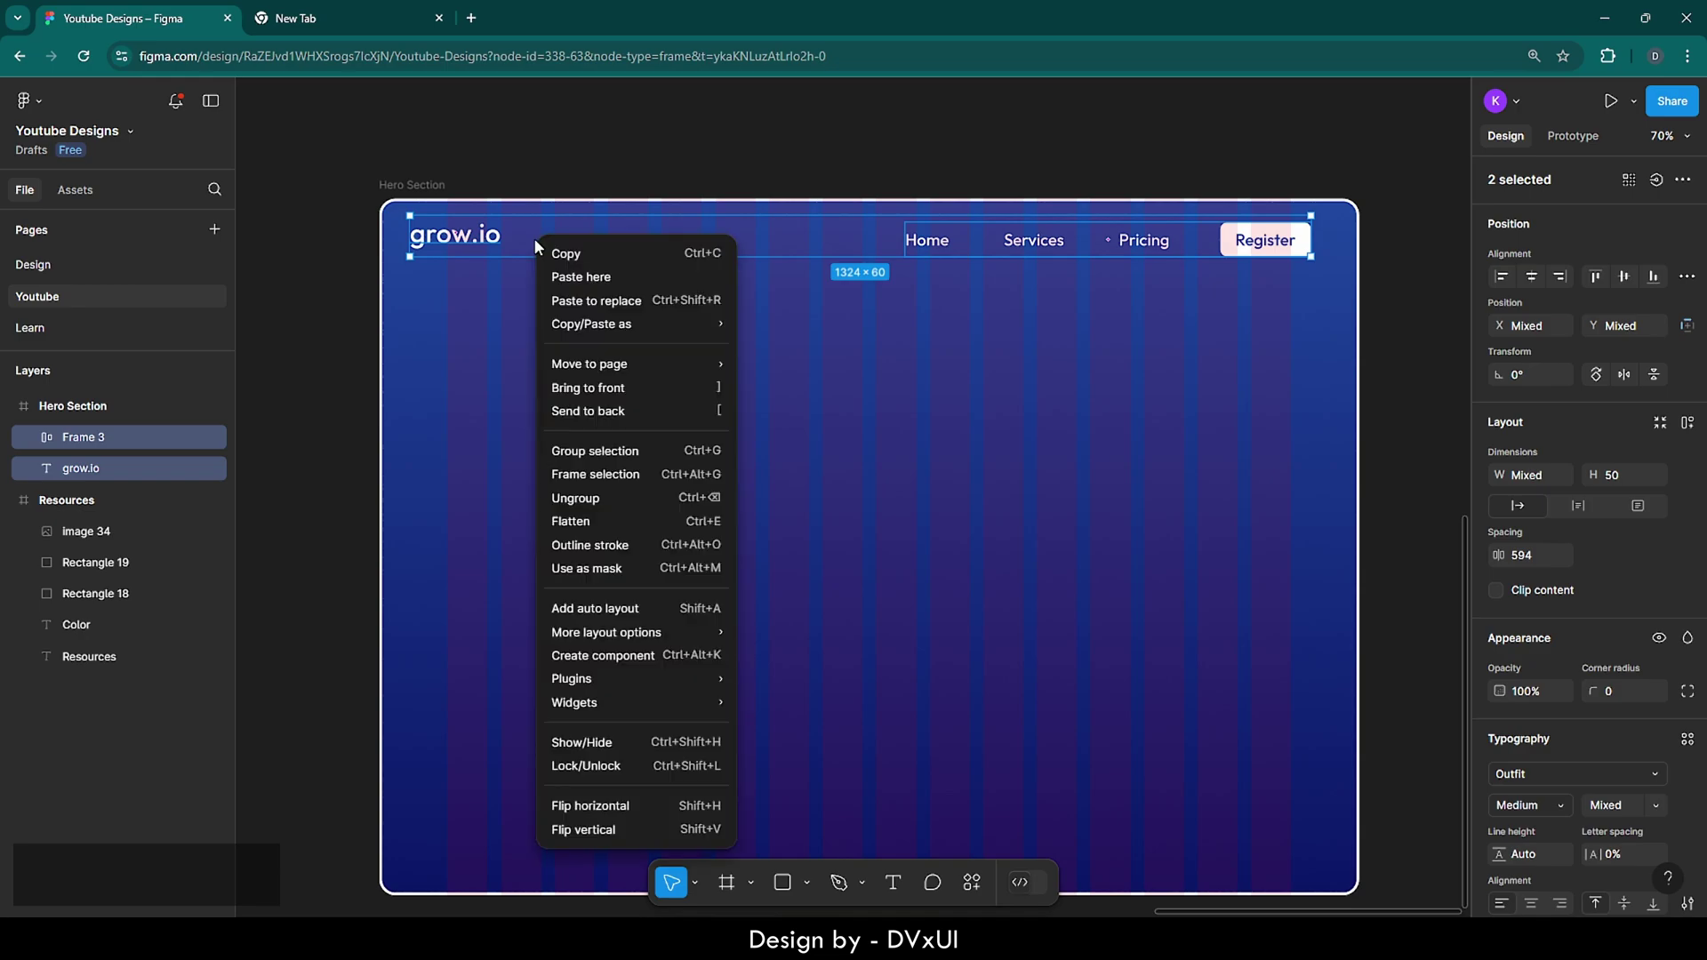
click(627, 610)
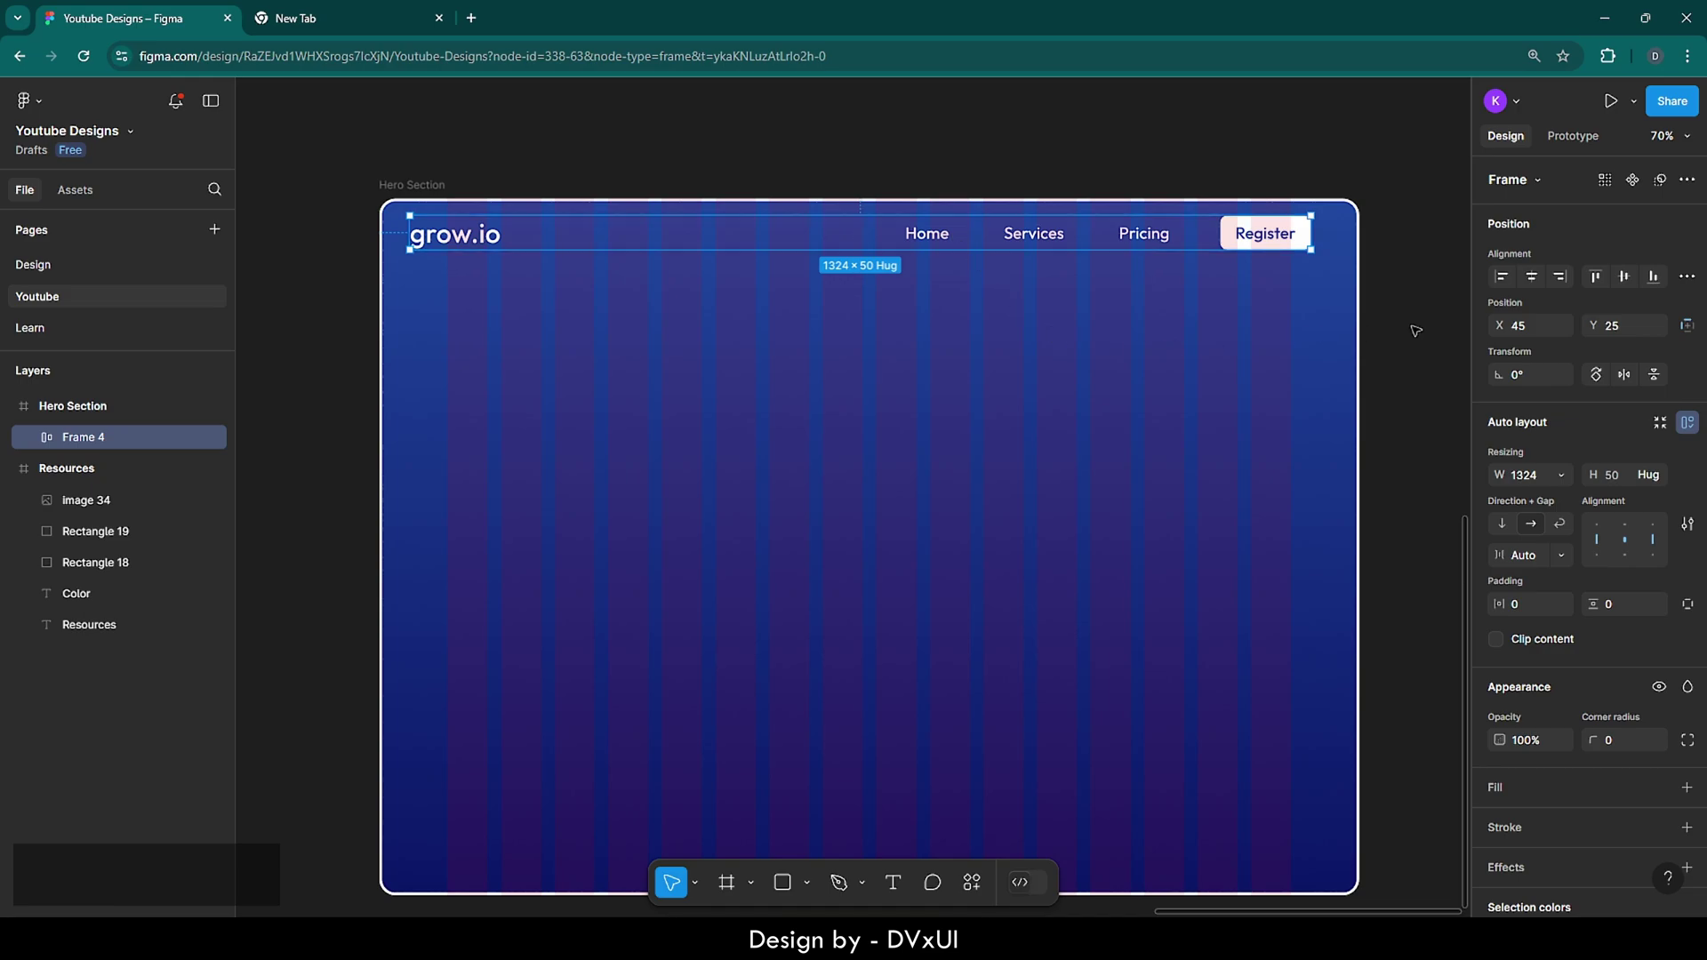
- Center the header row horizontally in the Hero Section frame and nudge it down to Y 32
click(1532, 277)
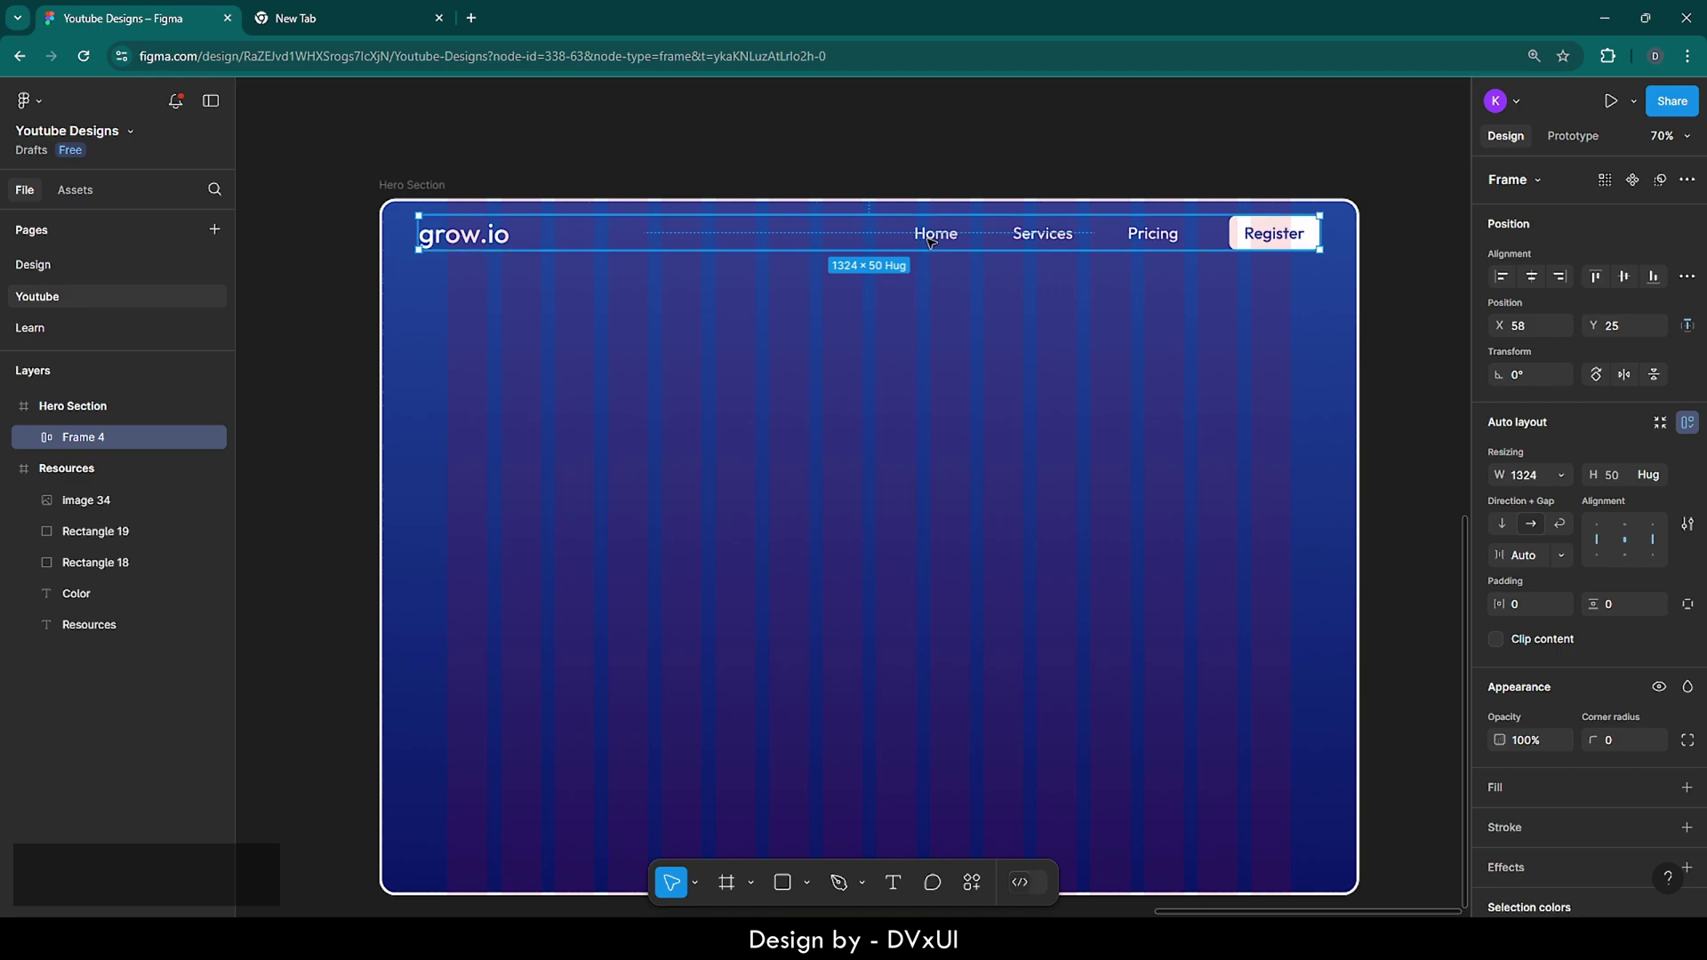
key(Down)
key(Down)
key(Down)
key(Down)
key(Down)
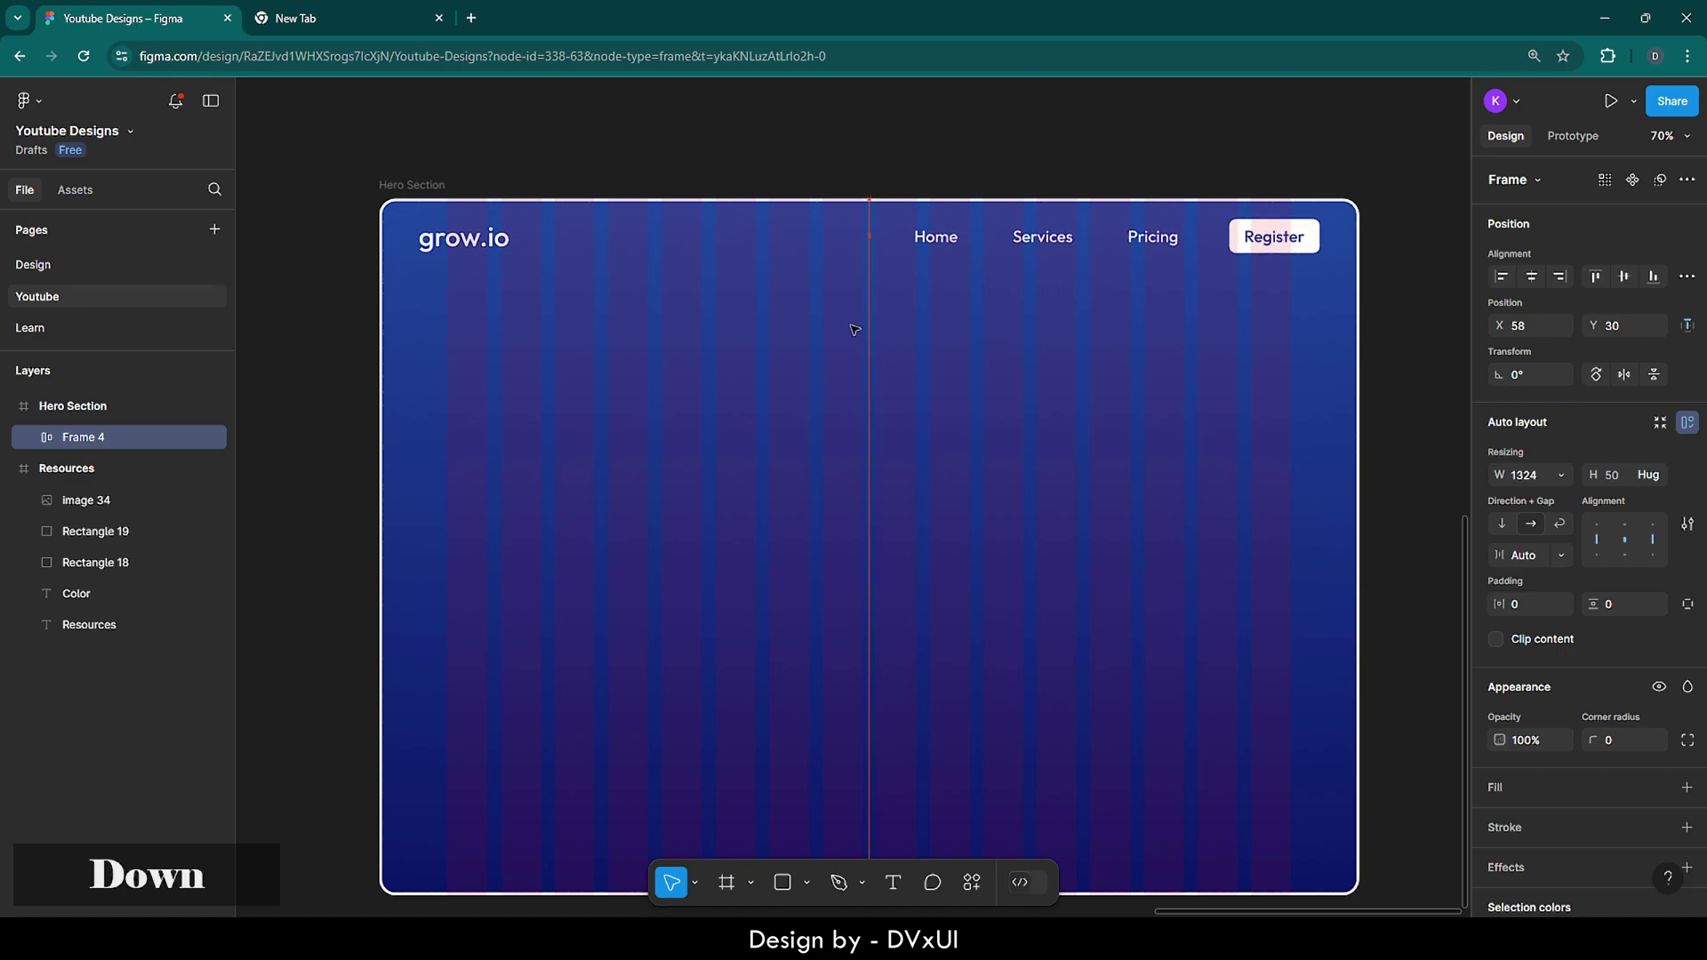
key(Down)
key(Down)
click(770, 359)
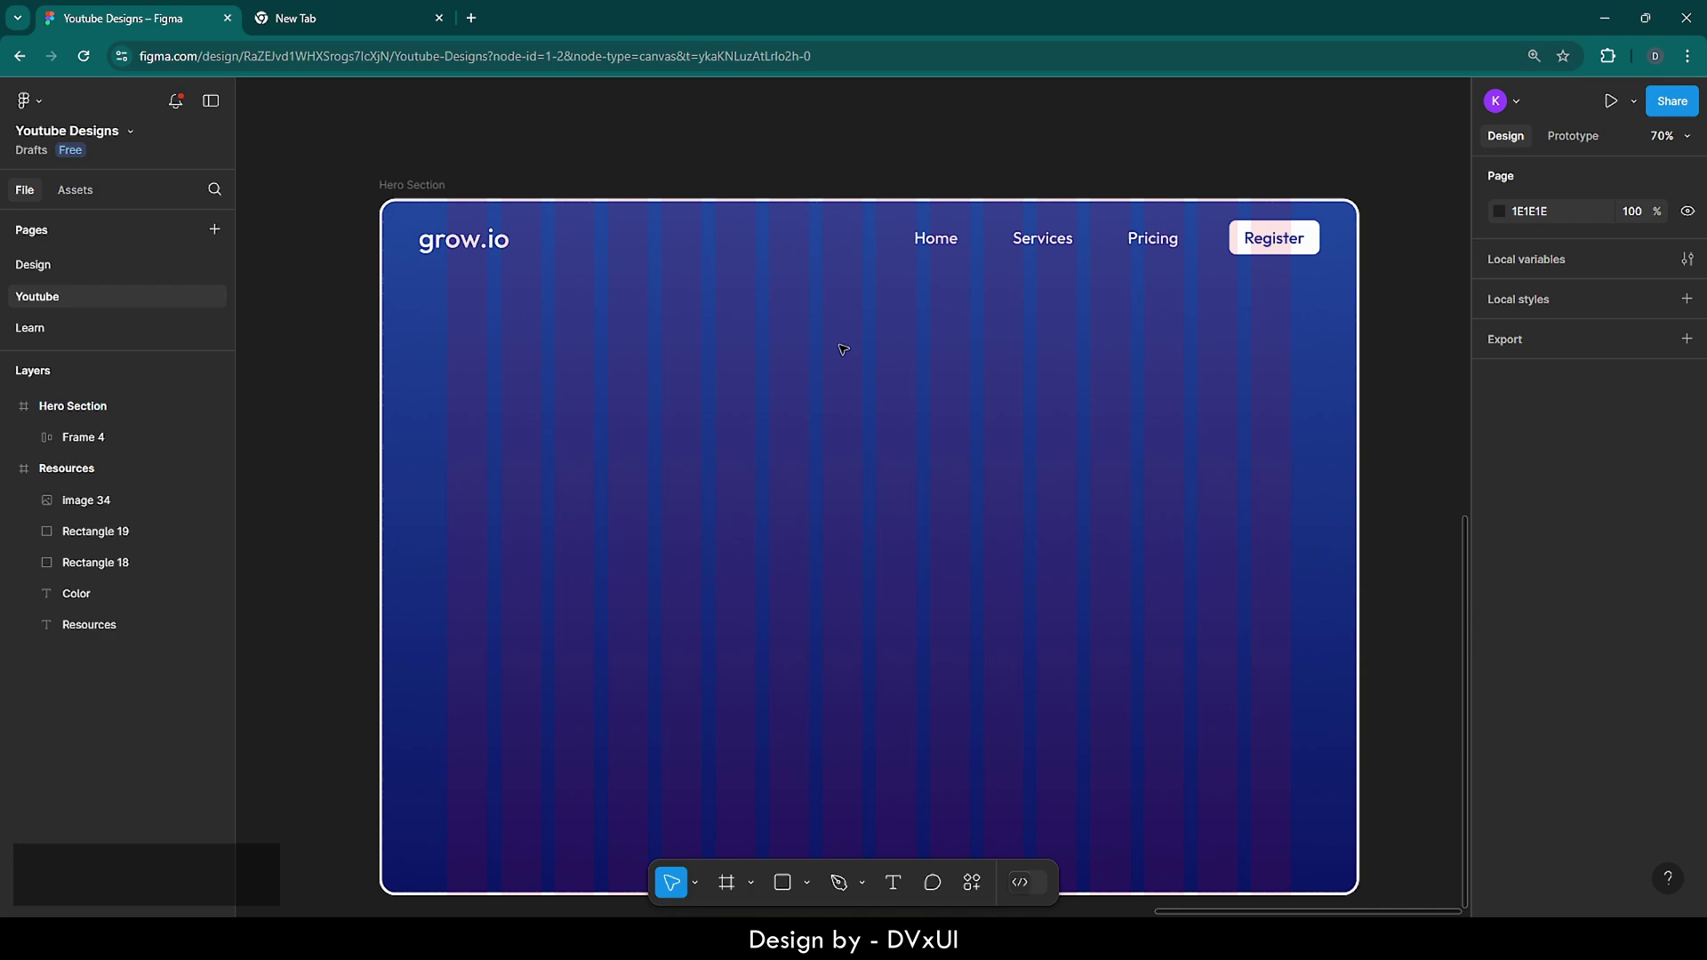
- Set the fill opacity of the Services and Pricing link texts to 40%, leaving Home at full strength
scroll(843, 349, down, 1)
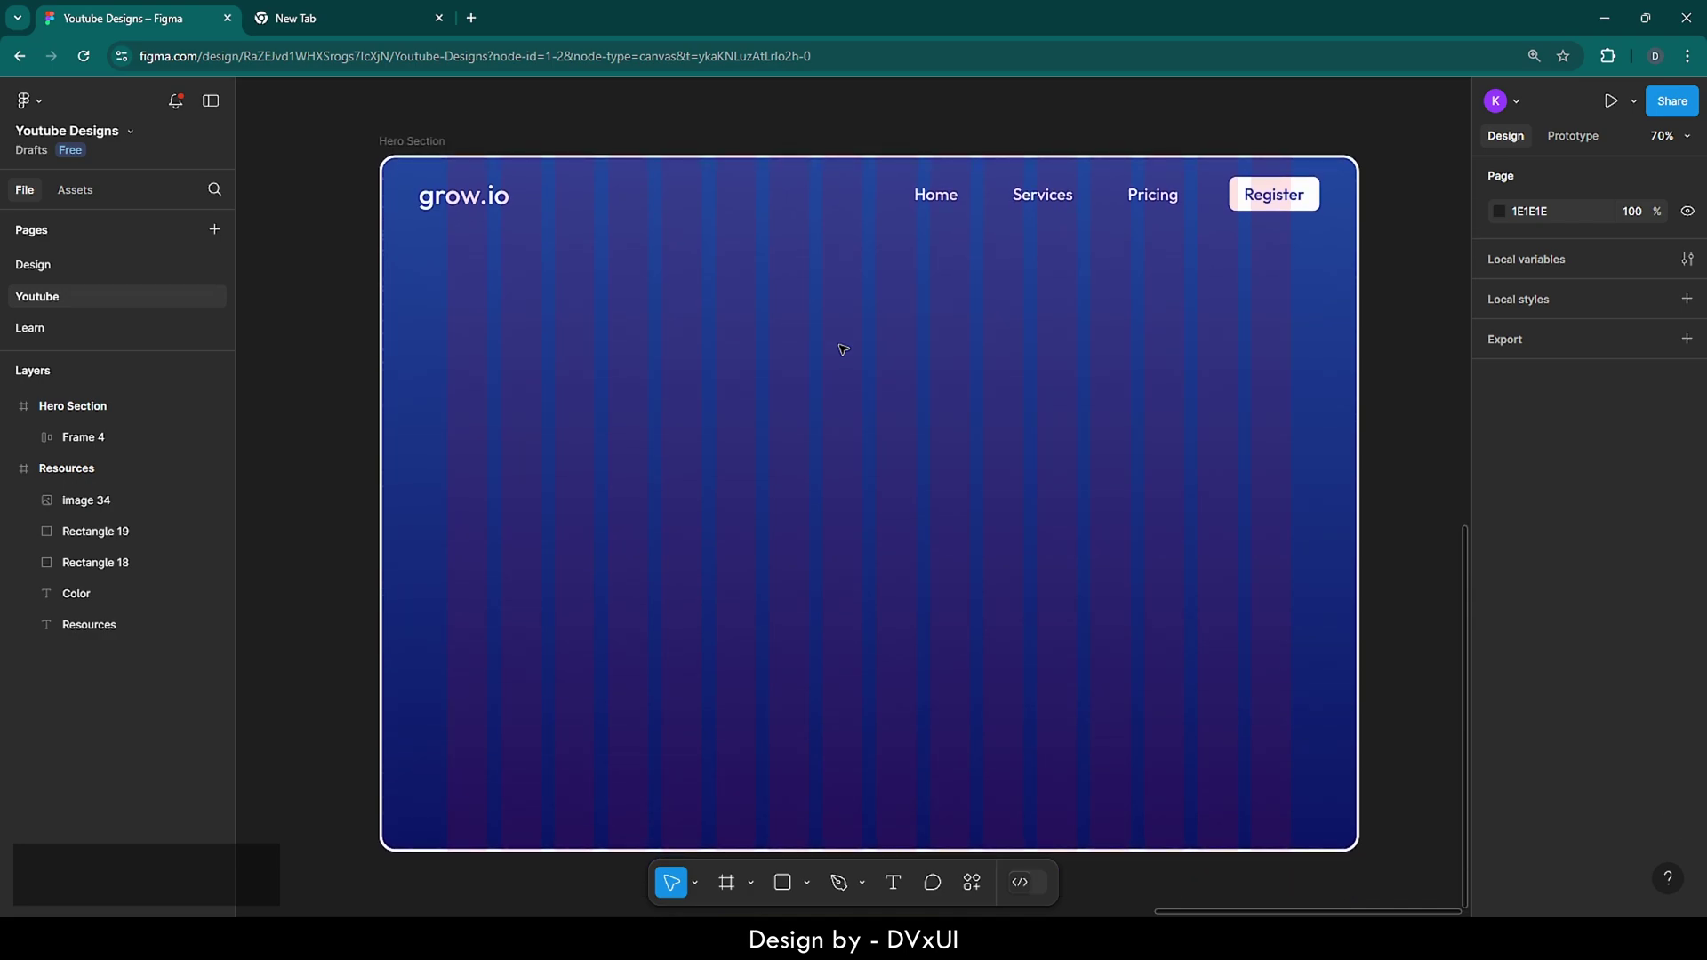
double_click(936, 199)
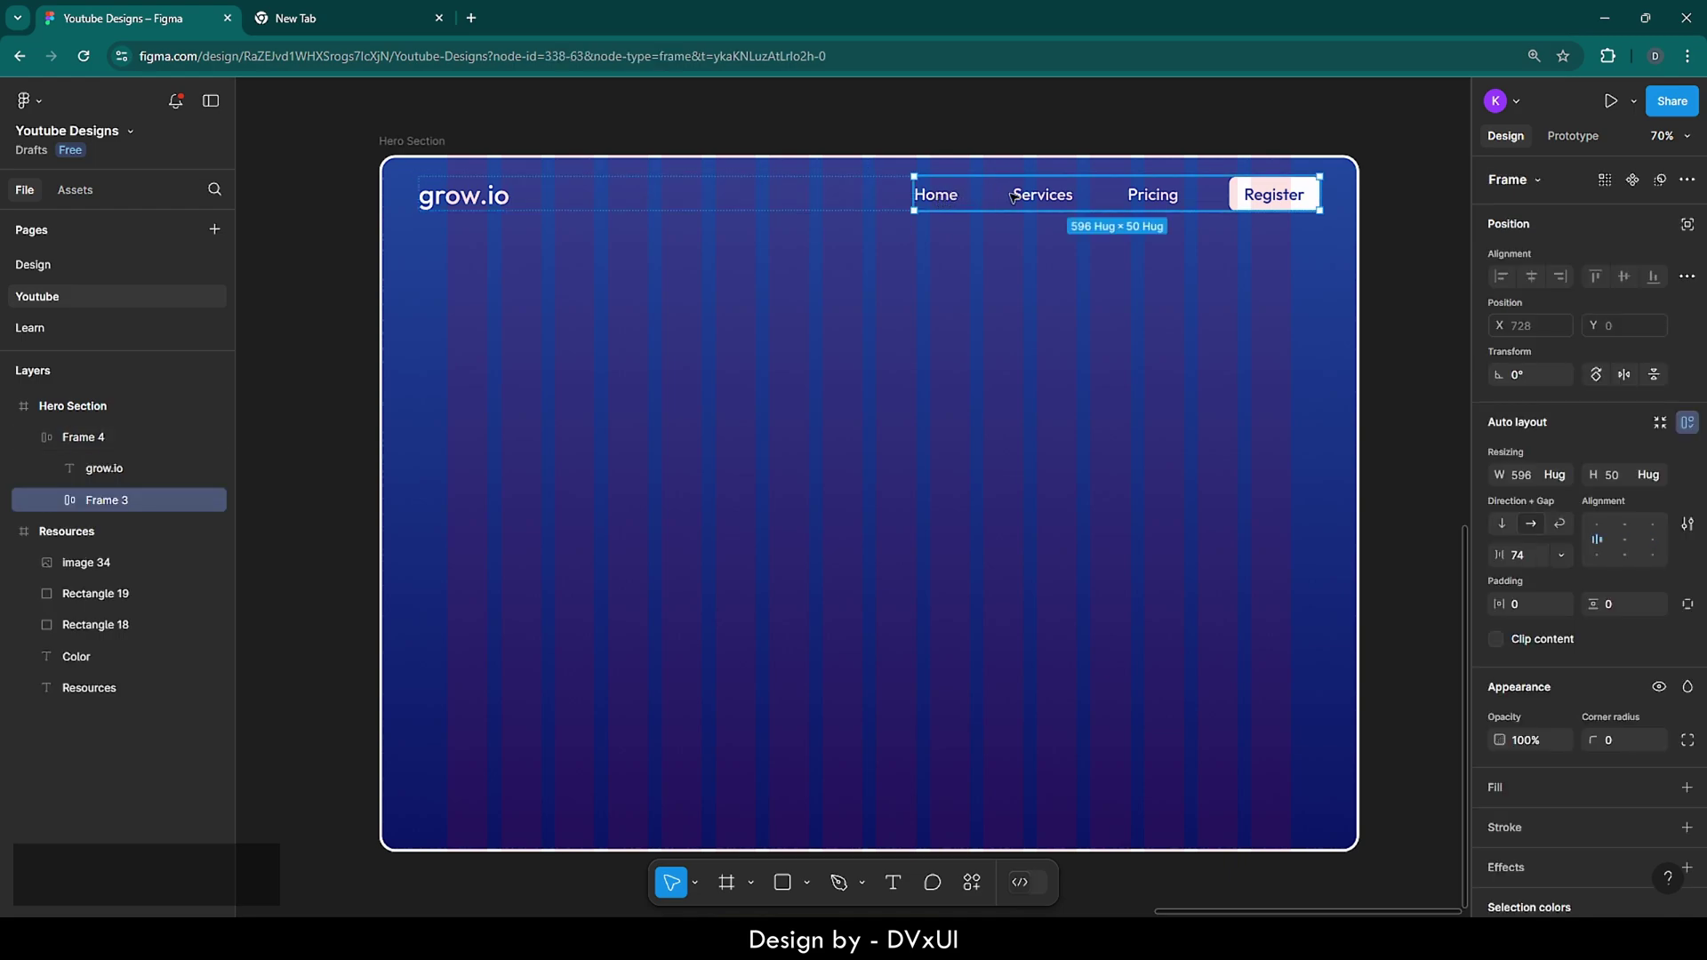
double_click(1043, 195)
click(1043, 196)
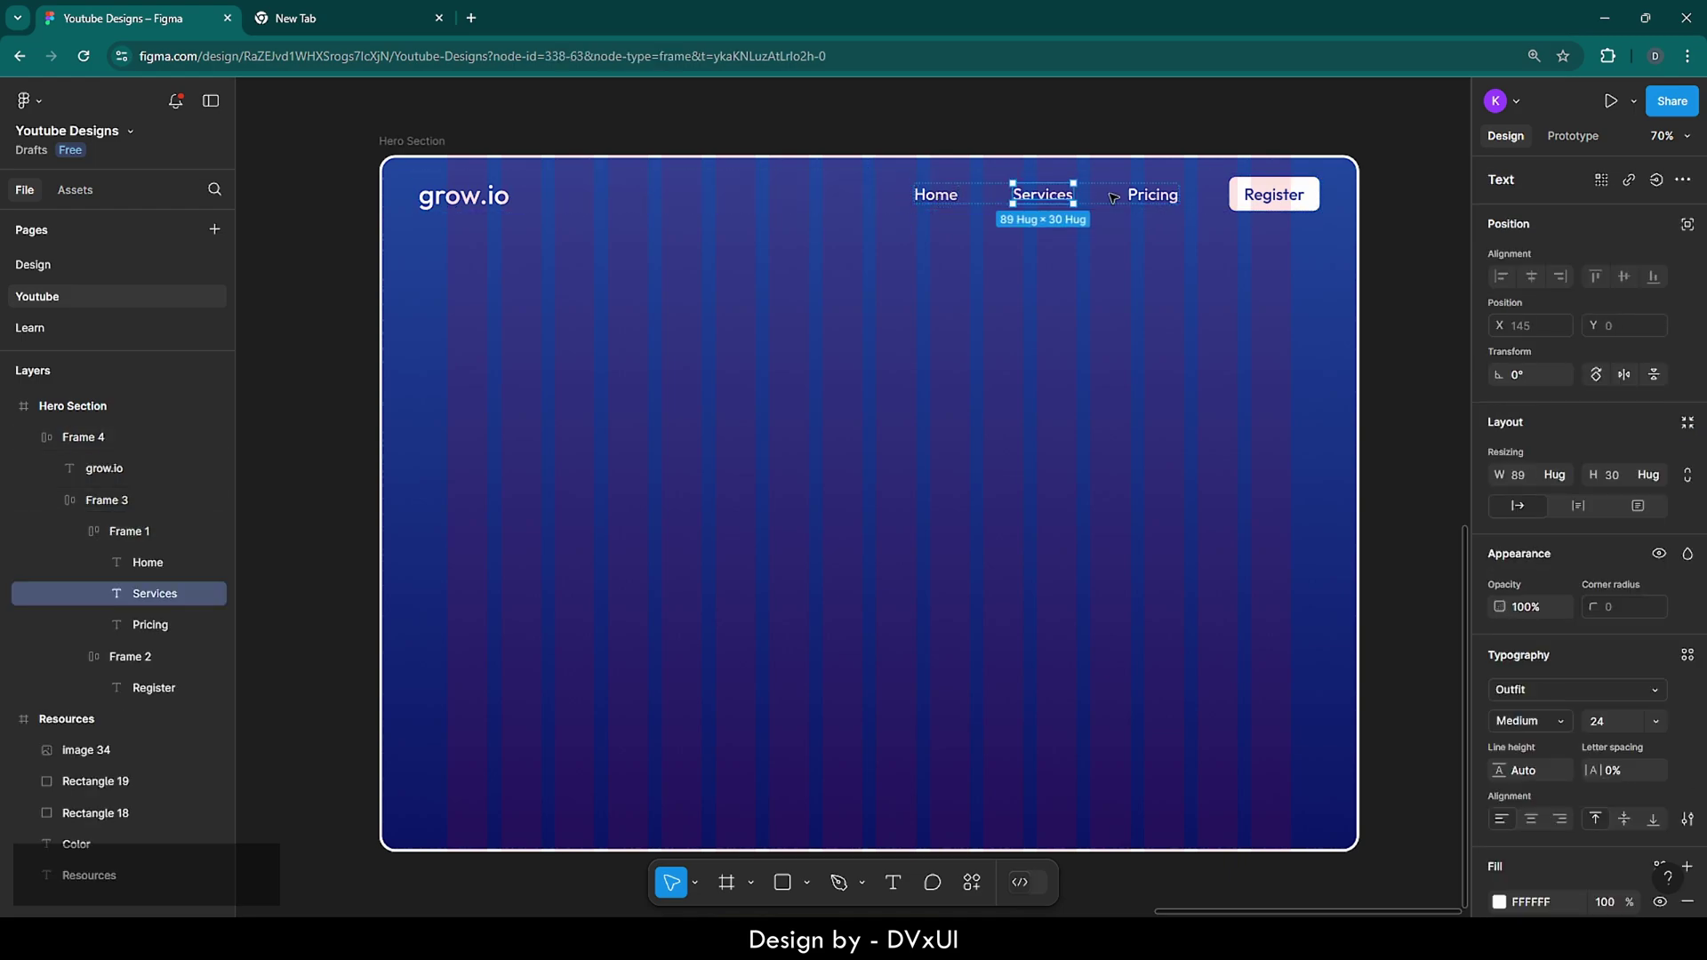
shift+click(1152, 195)
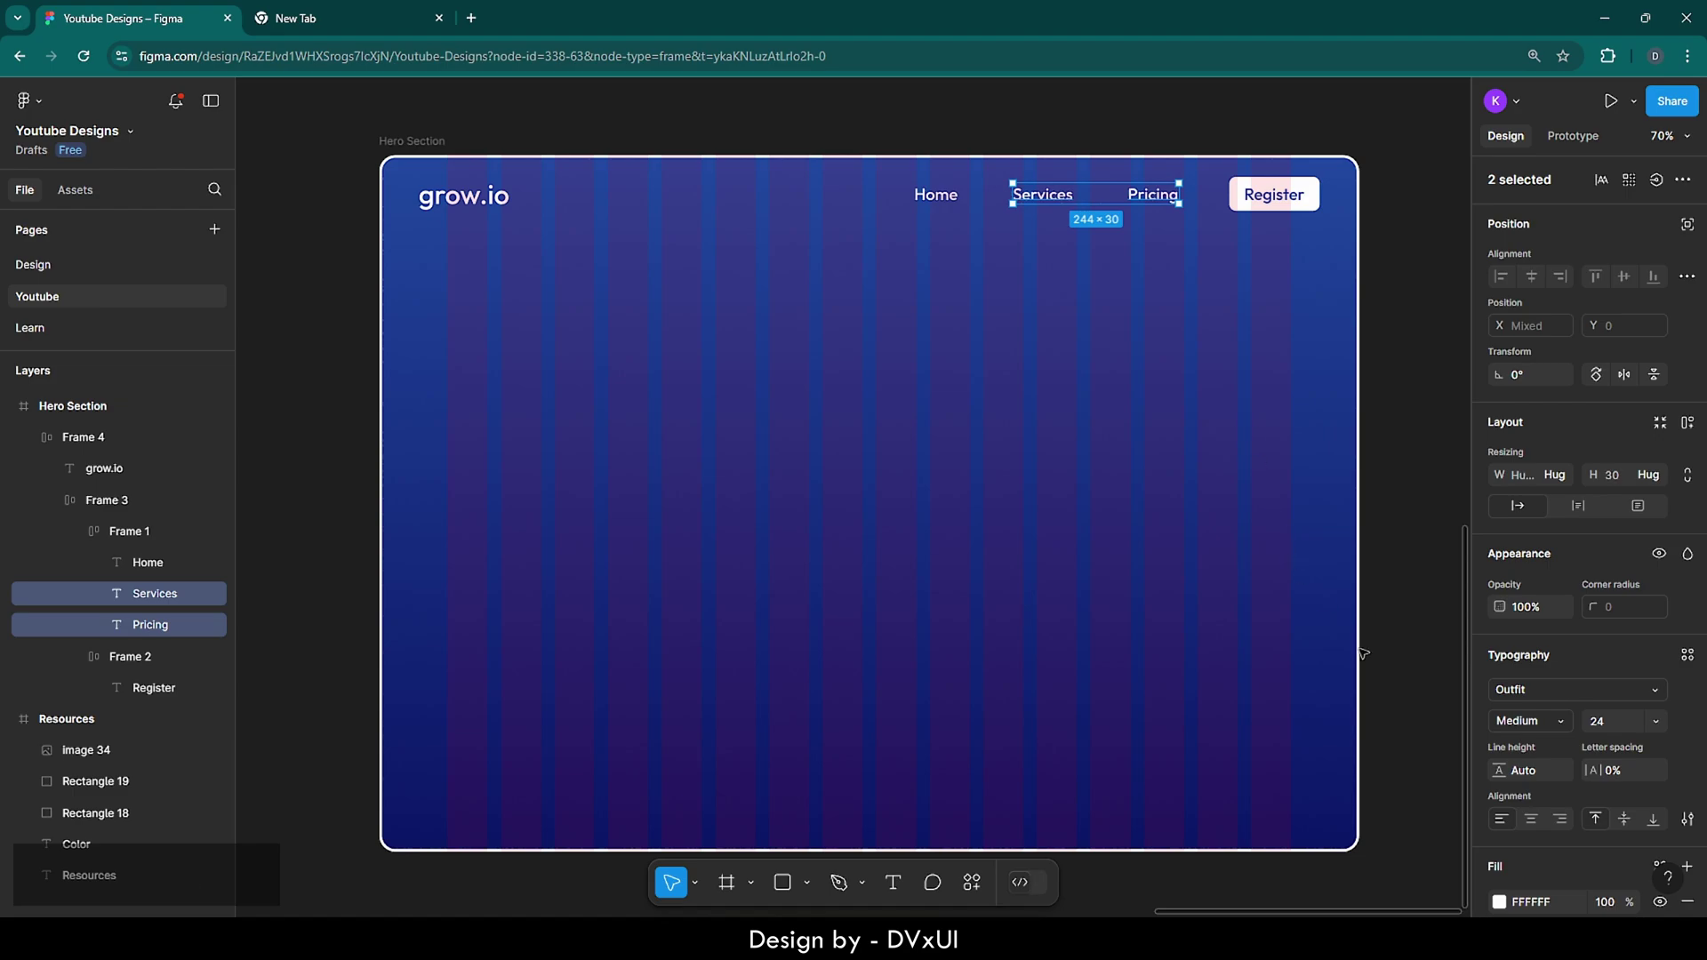
scroll(1512, 842, down, 1)
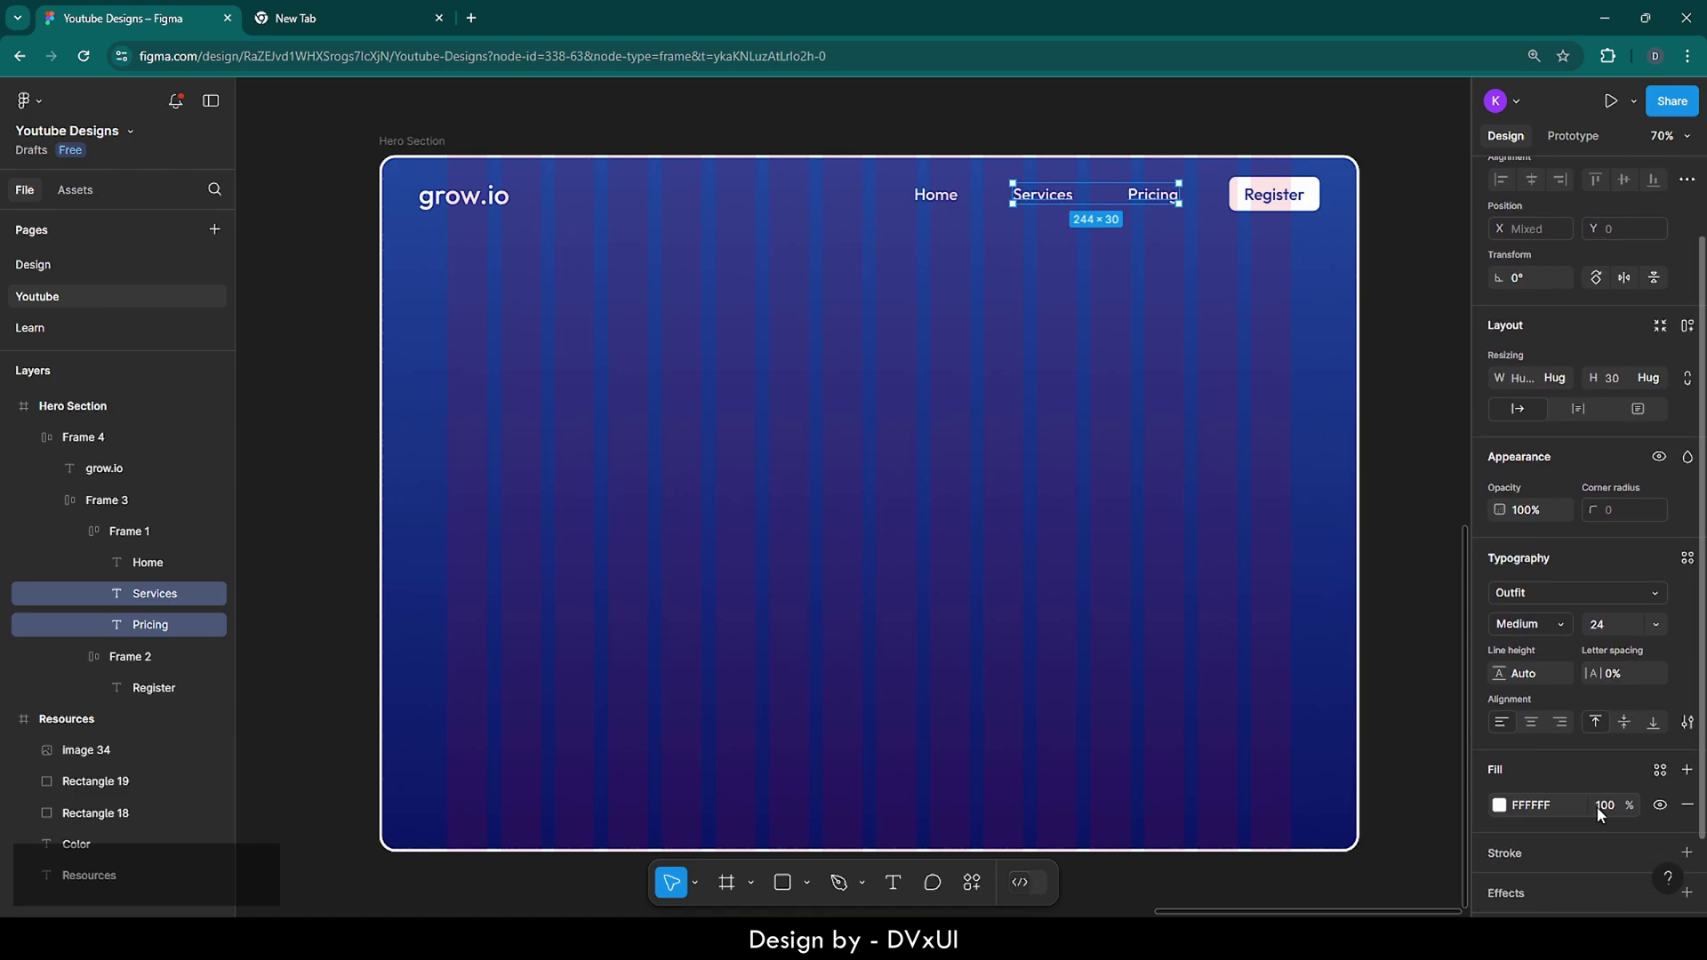
click(1596, 807)
text(40)
key(Return)
click(1070, 545)
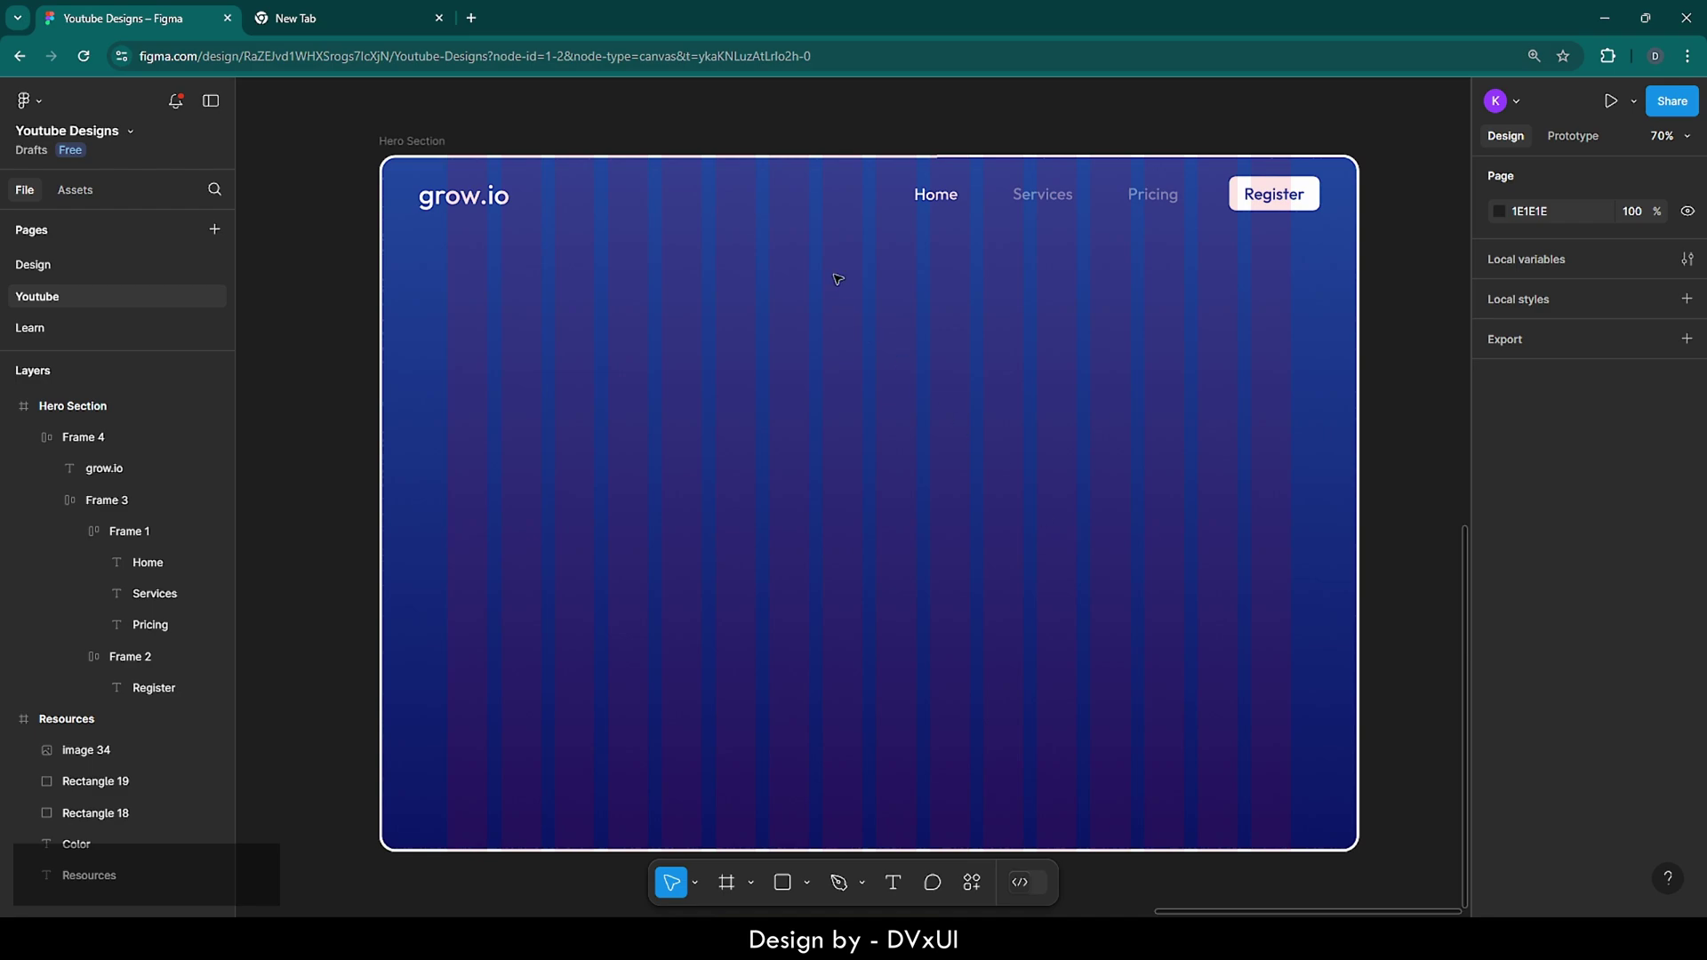
click(818, 200)
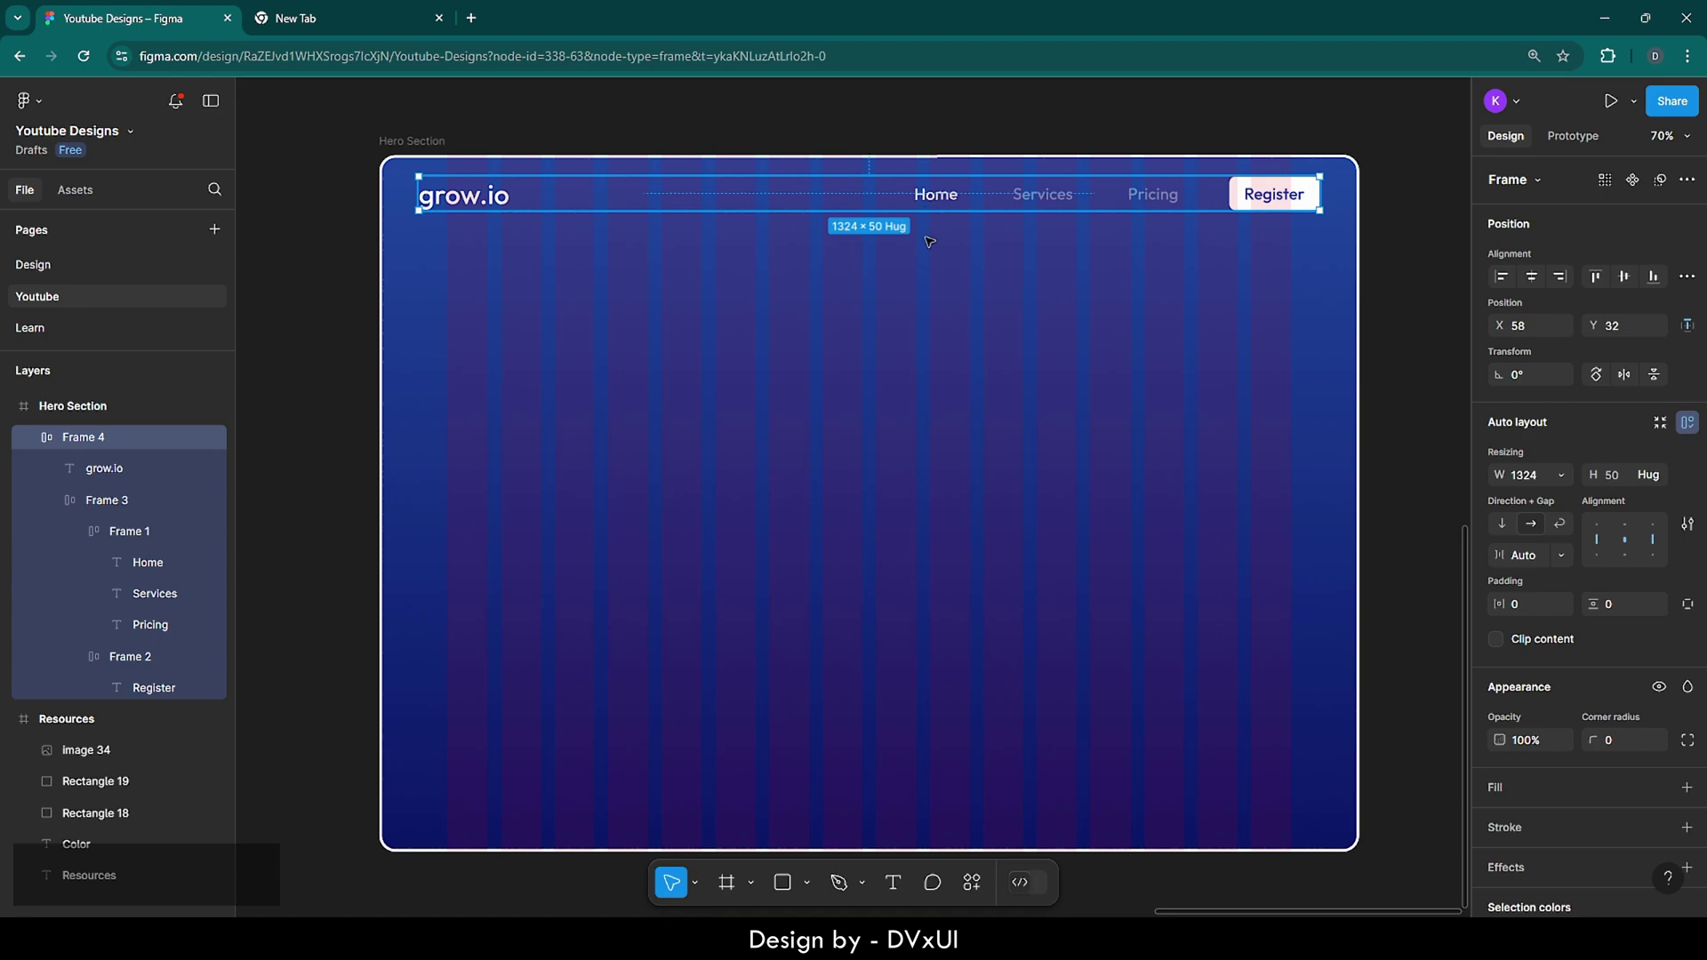
click(925, 393)
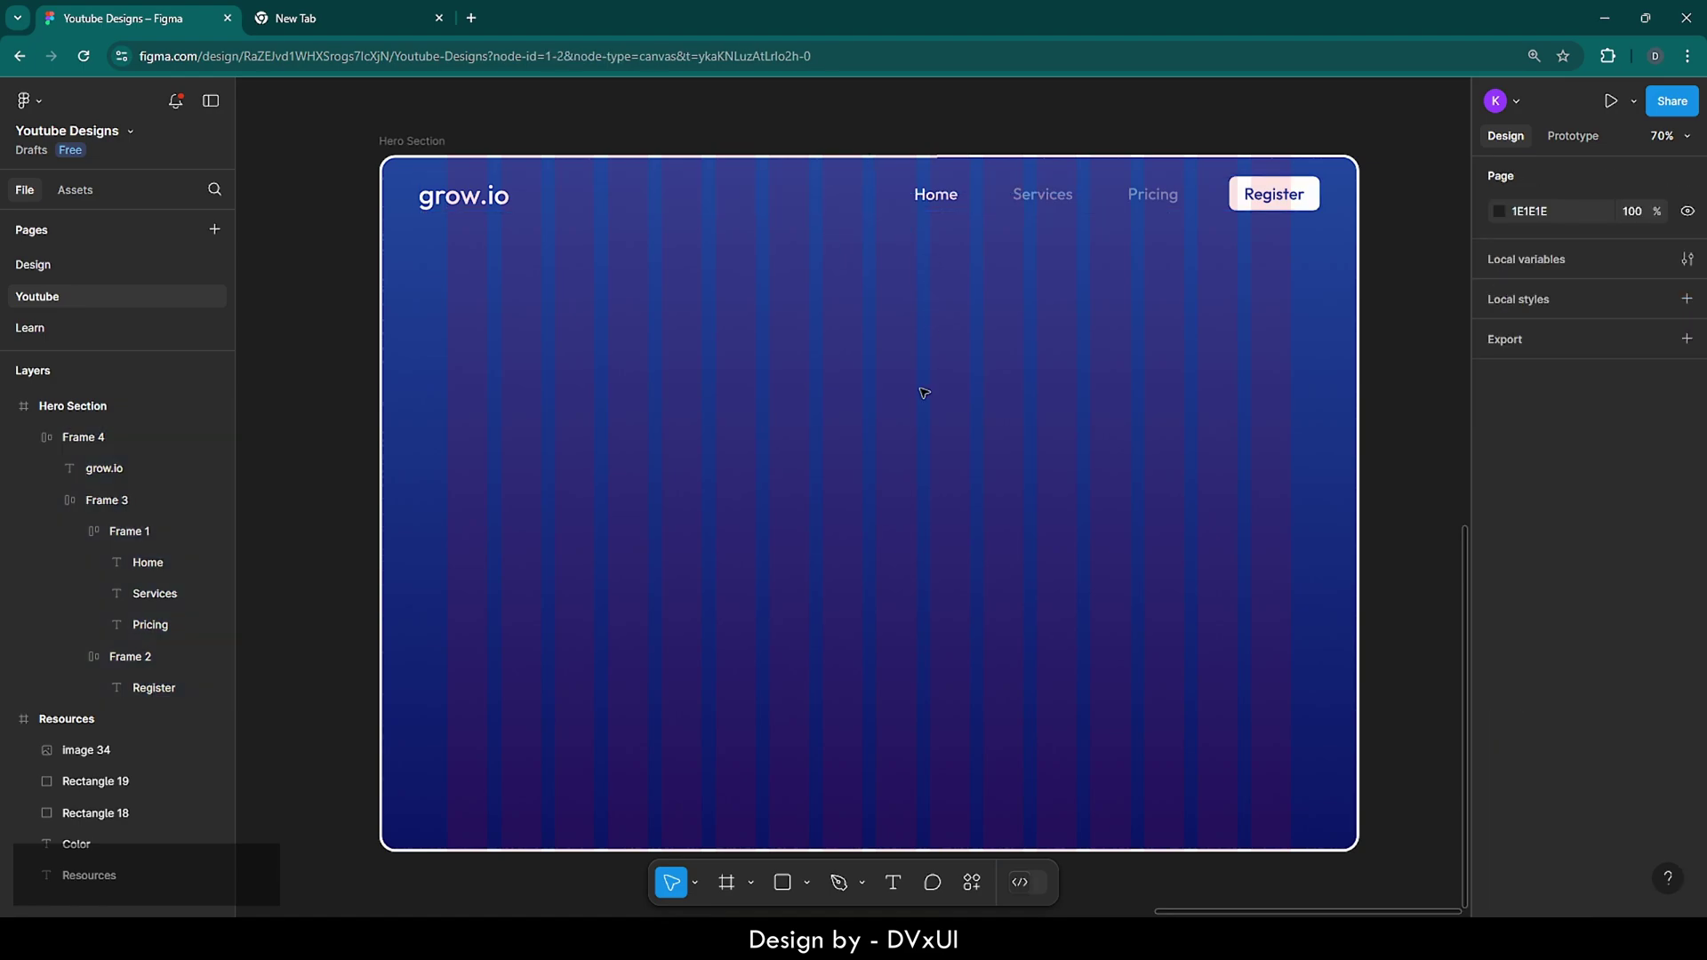
- Copy the VR-headset character image from the Resources frame into the Hero Section frame and center it horizontally
click(25, 724)
key(shift+2)
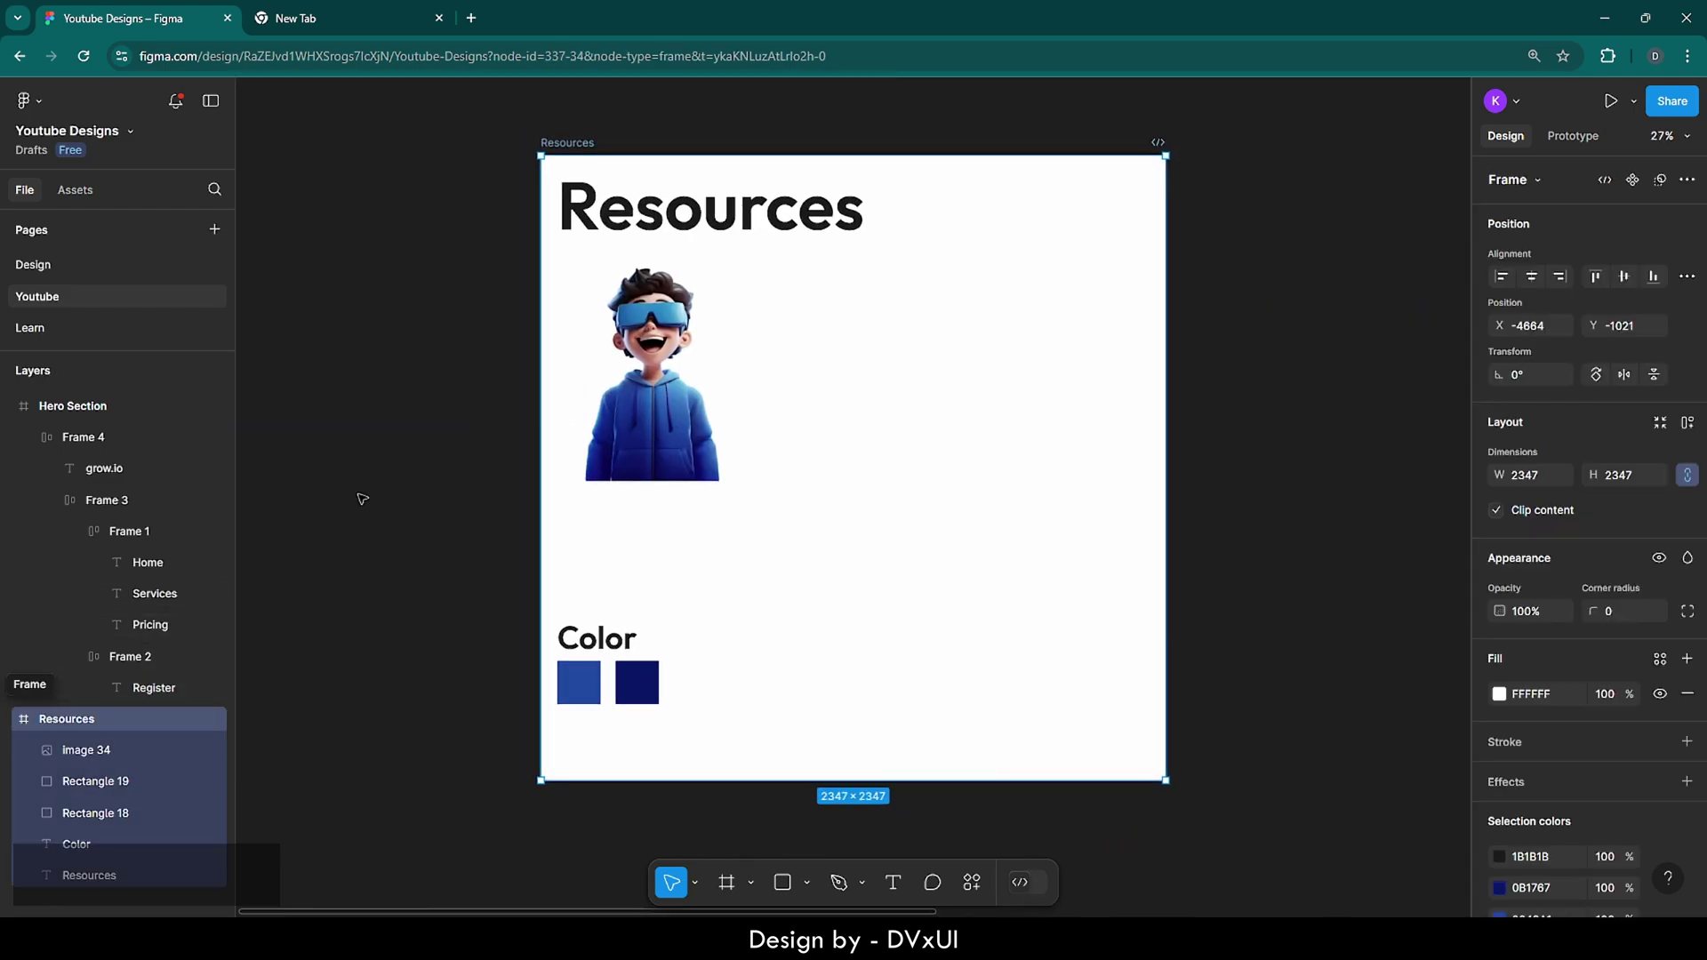
click(656, 380)
key(ctrl+c)
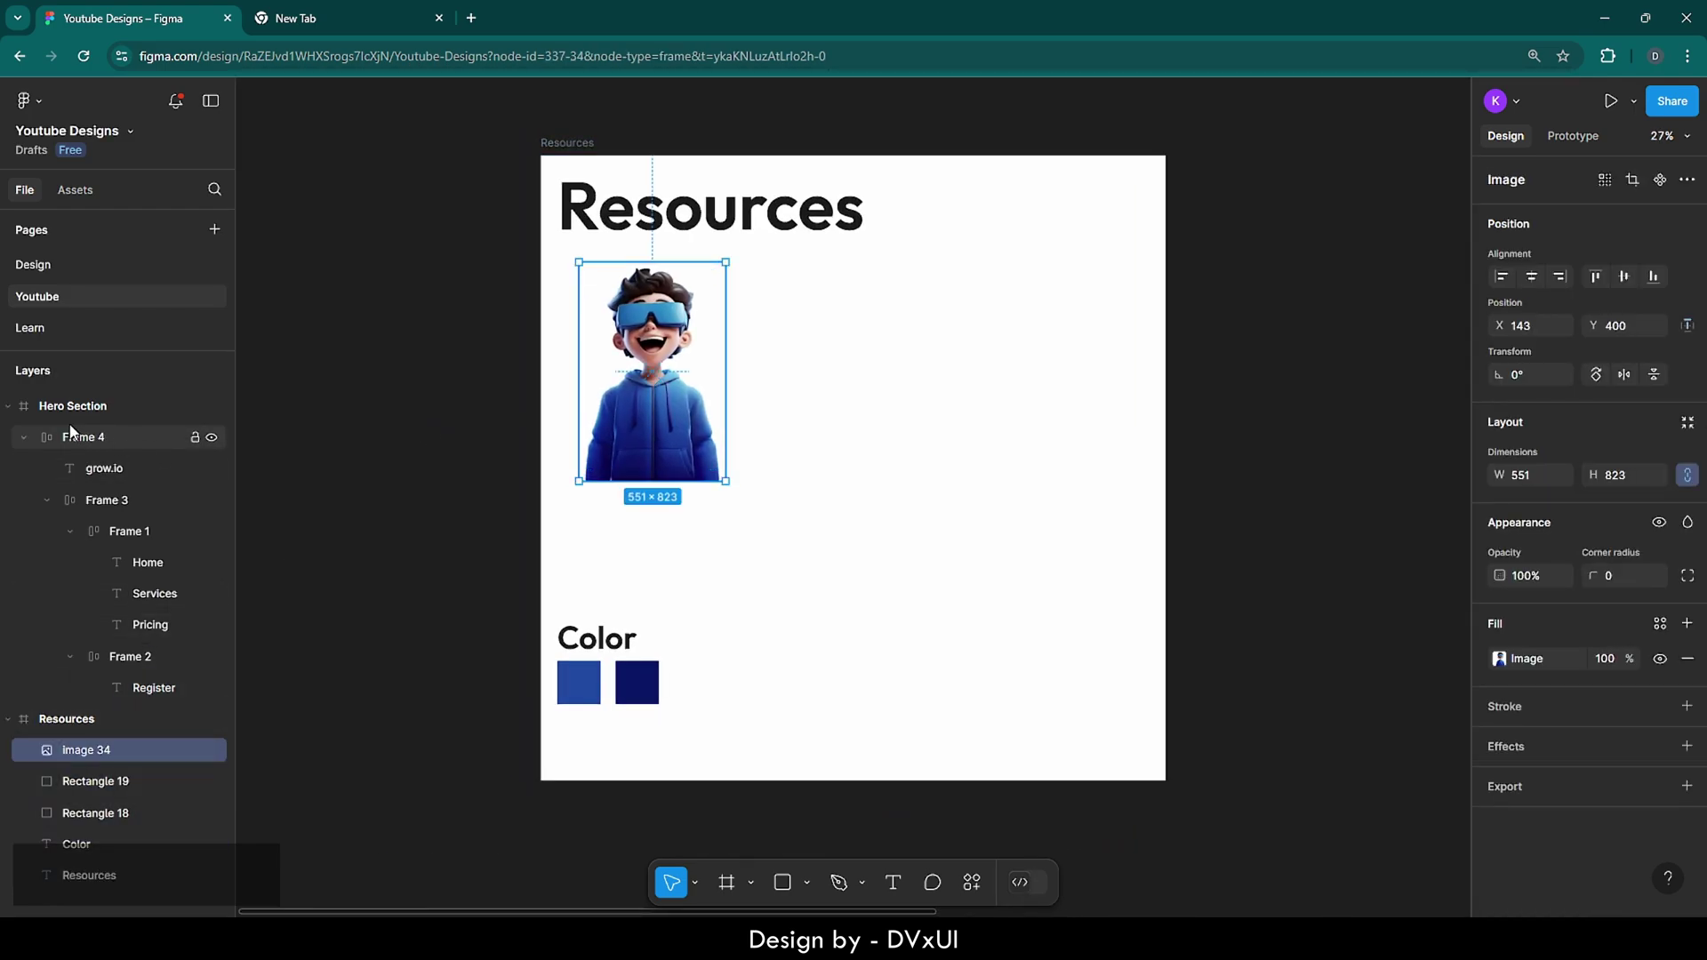
click(25, 410)
key(shift+2)
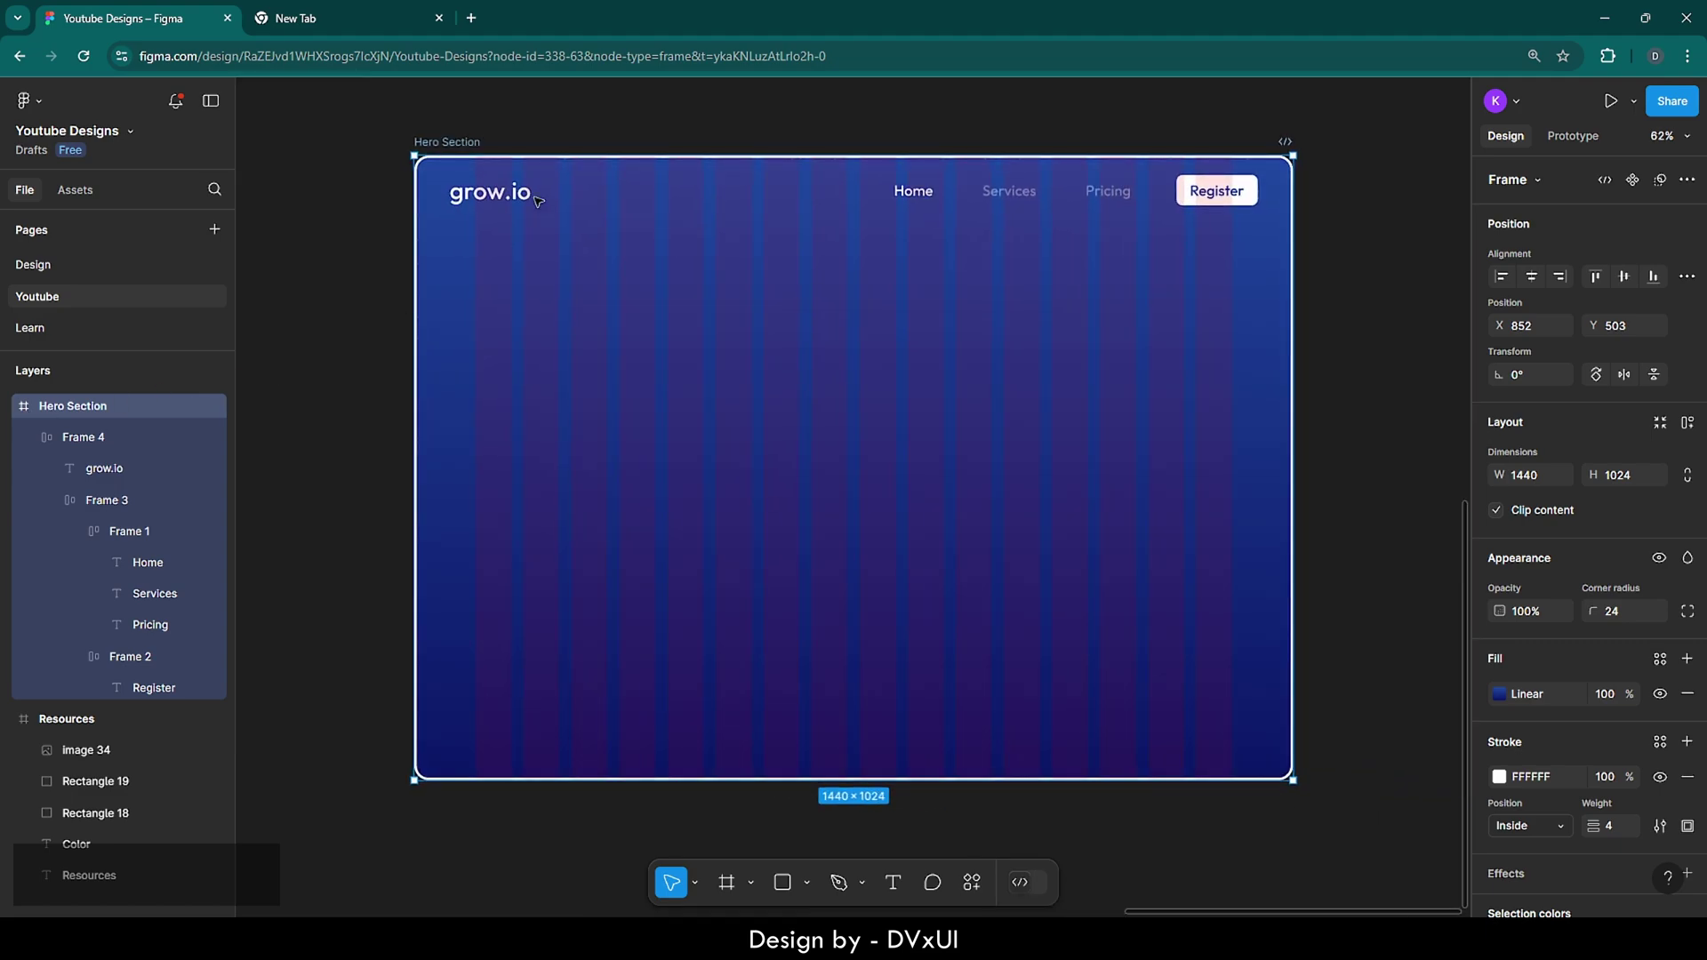
key(ctrl+v)
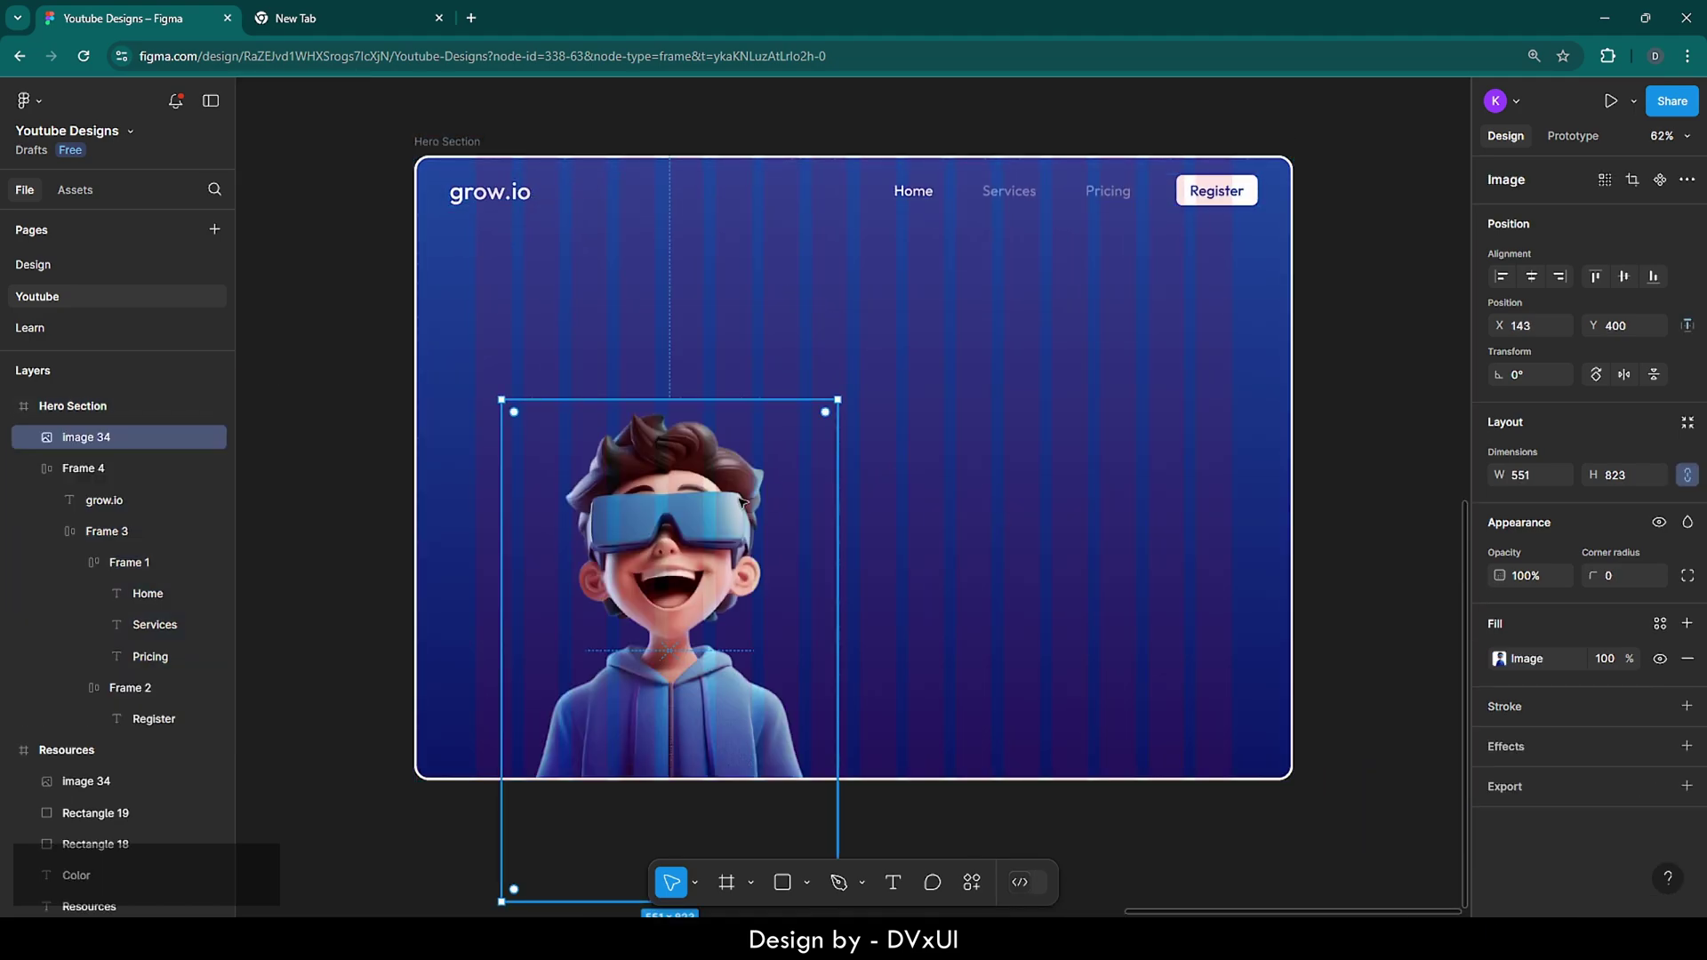
click(1530, 276)
click(1155, 489)
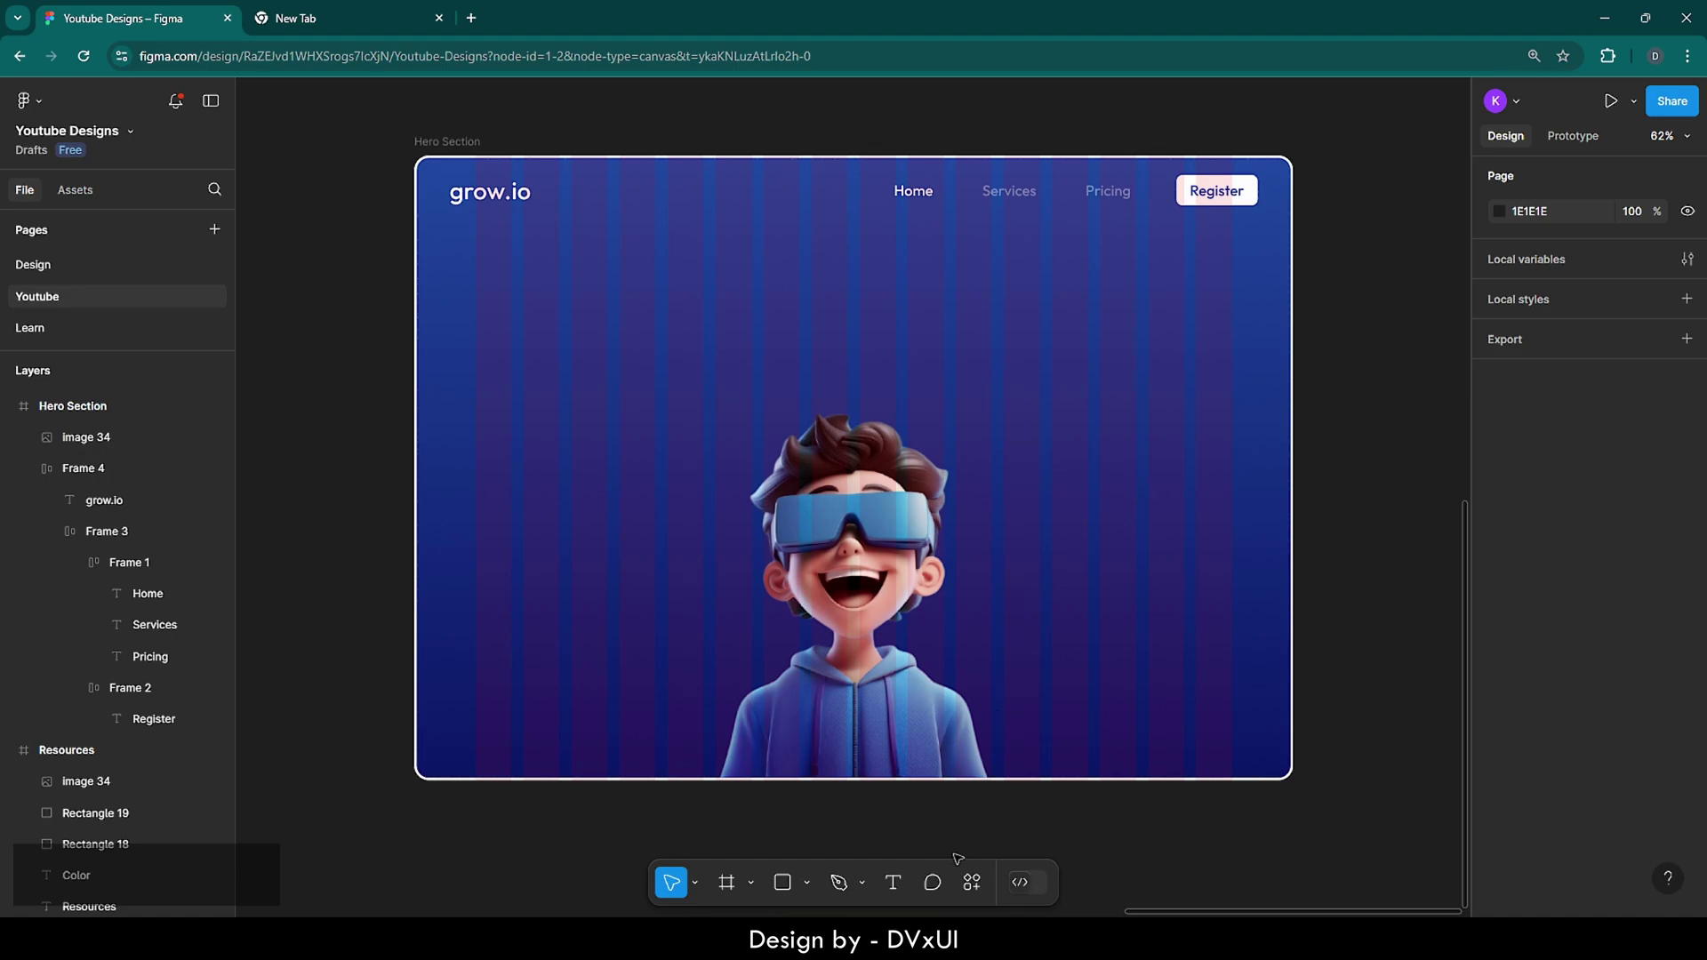
- Add the heading text PERSPECTIVE in the Hero Section frame, above and beside the character image
click(904, 882)
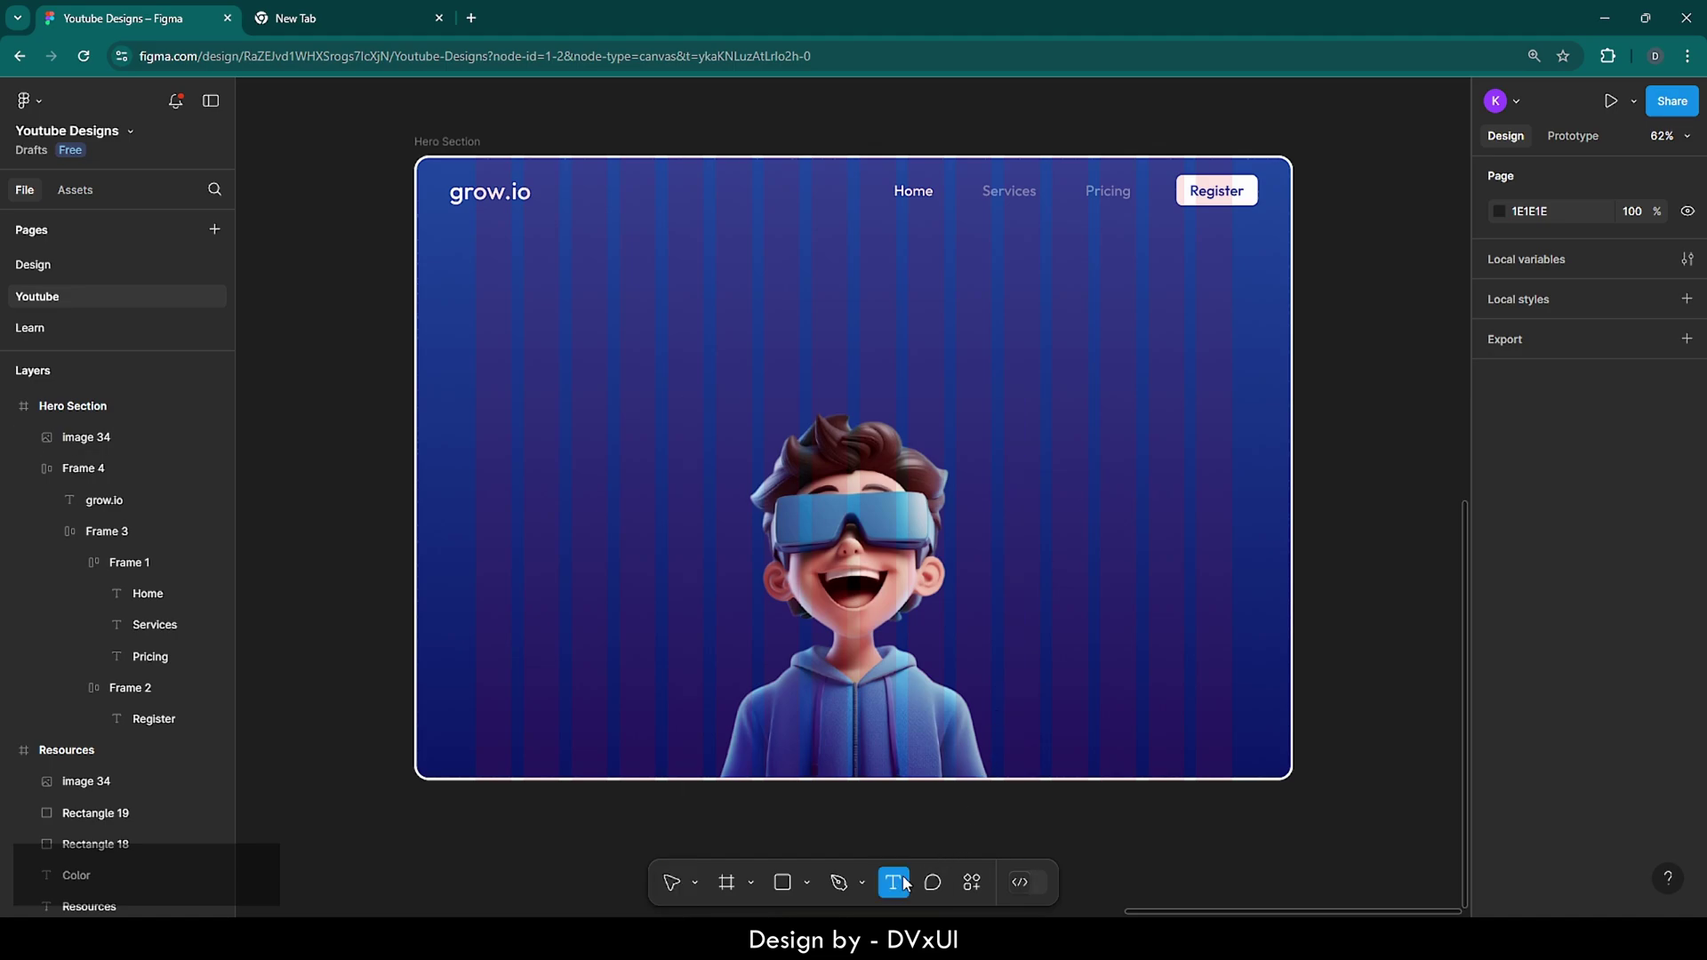
click(572, 353)
text(PER)
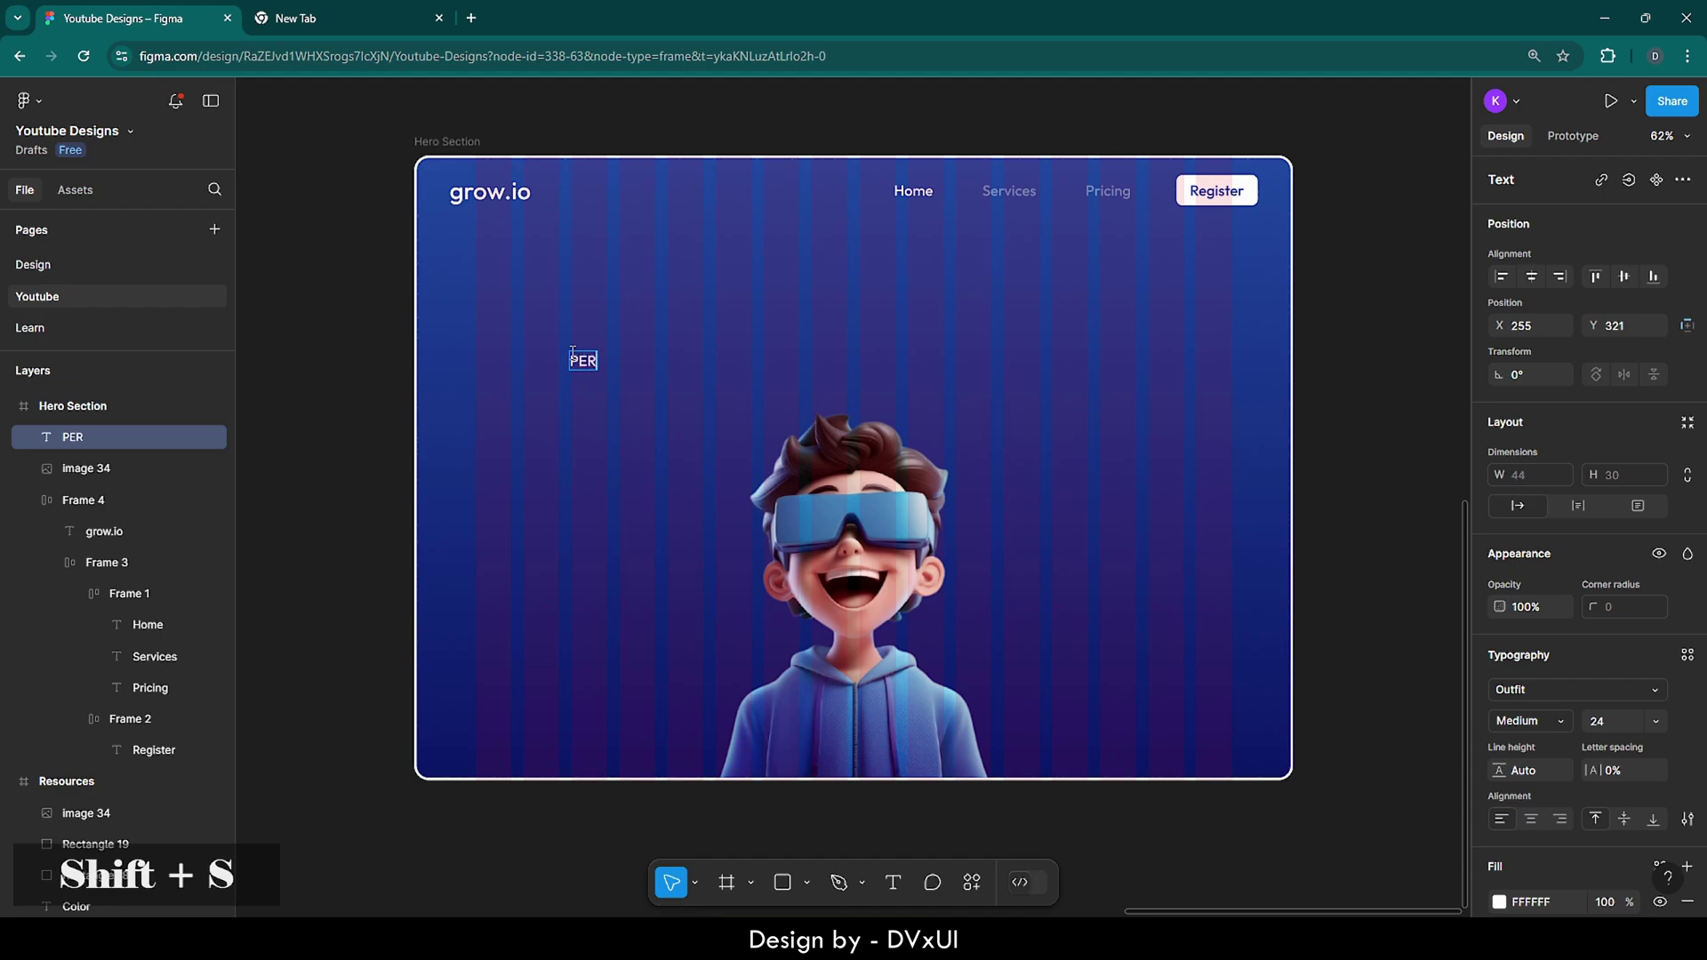
text(SPECT)
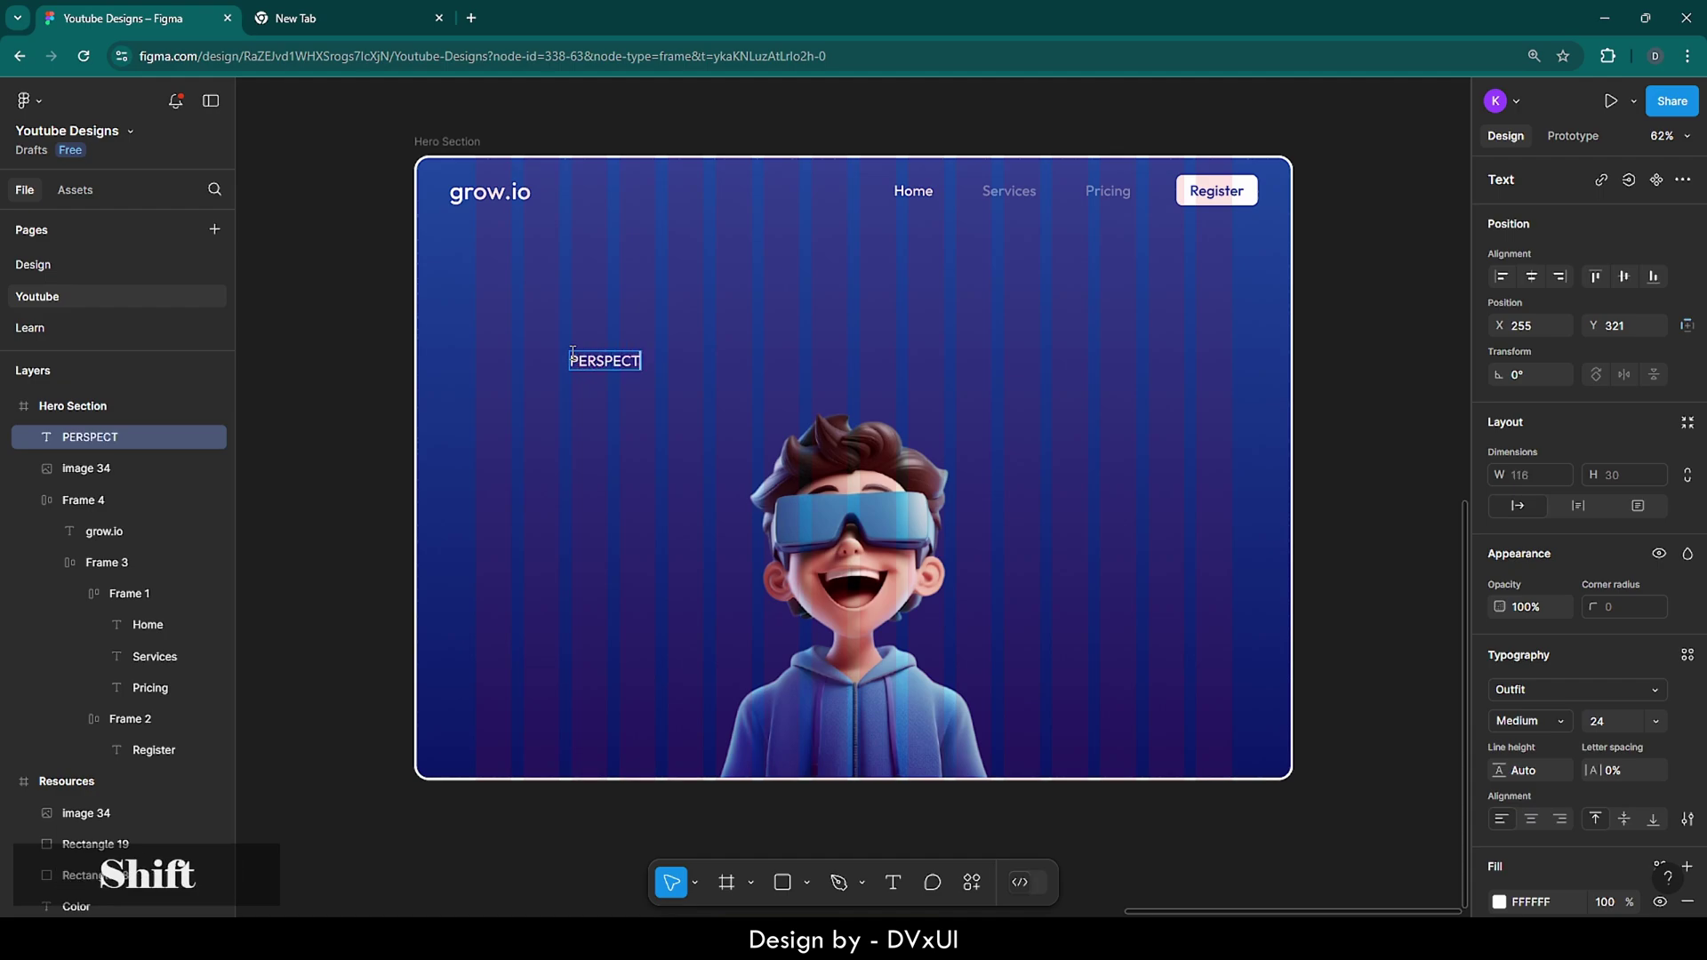
text(IVE)
- Set the PERSPECTIVE heading's font size to 232 and center it horizontally in the frame
key(ctrl+a)
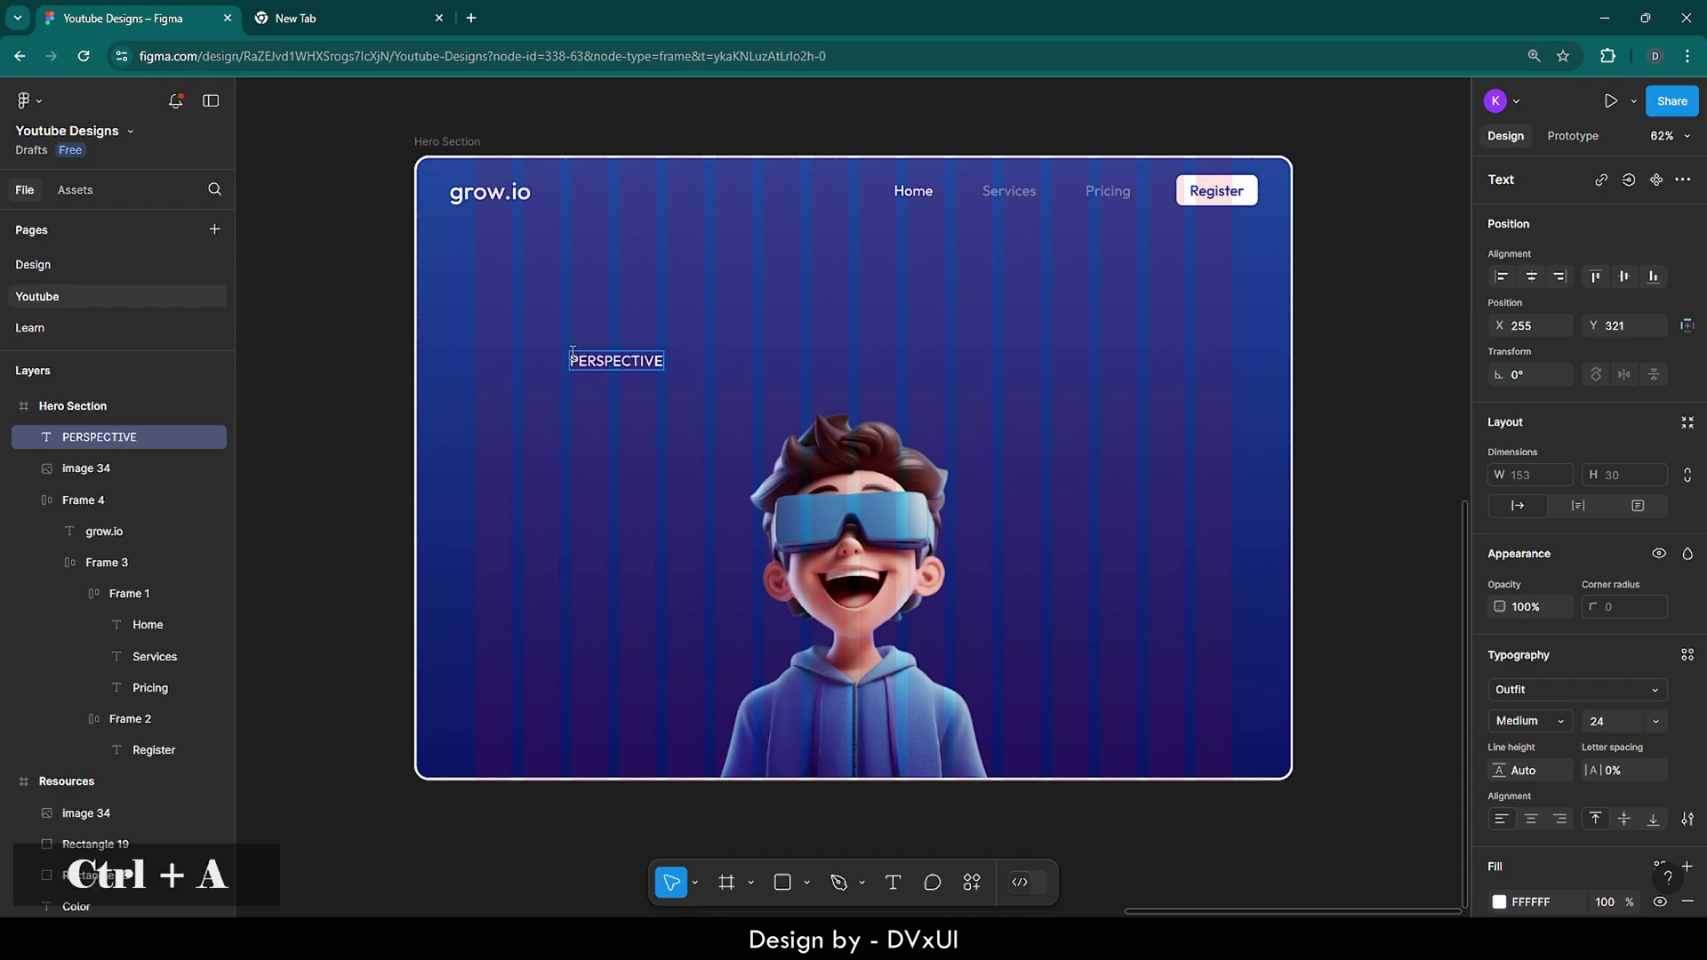
click(1616, 721)
key(BackSpace)
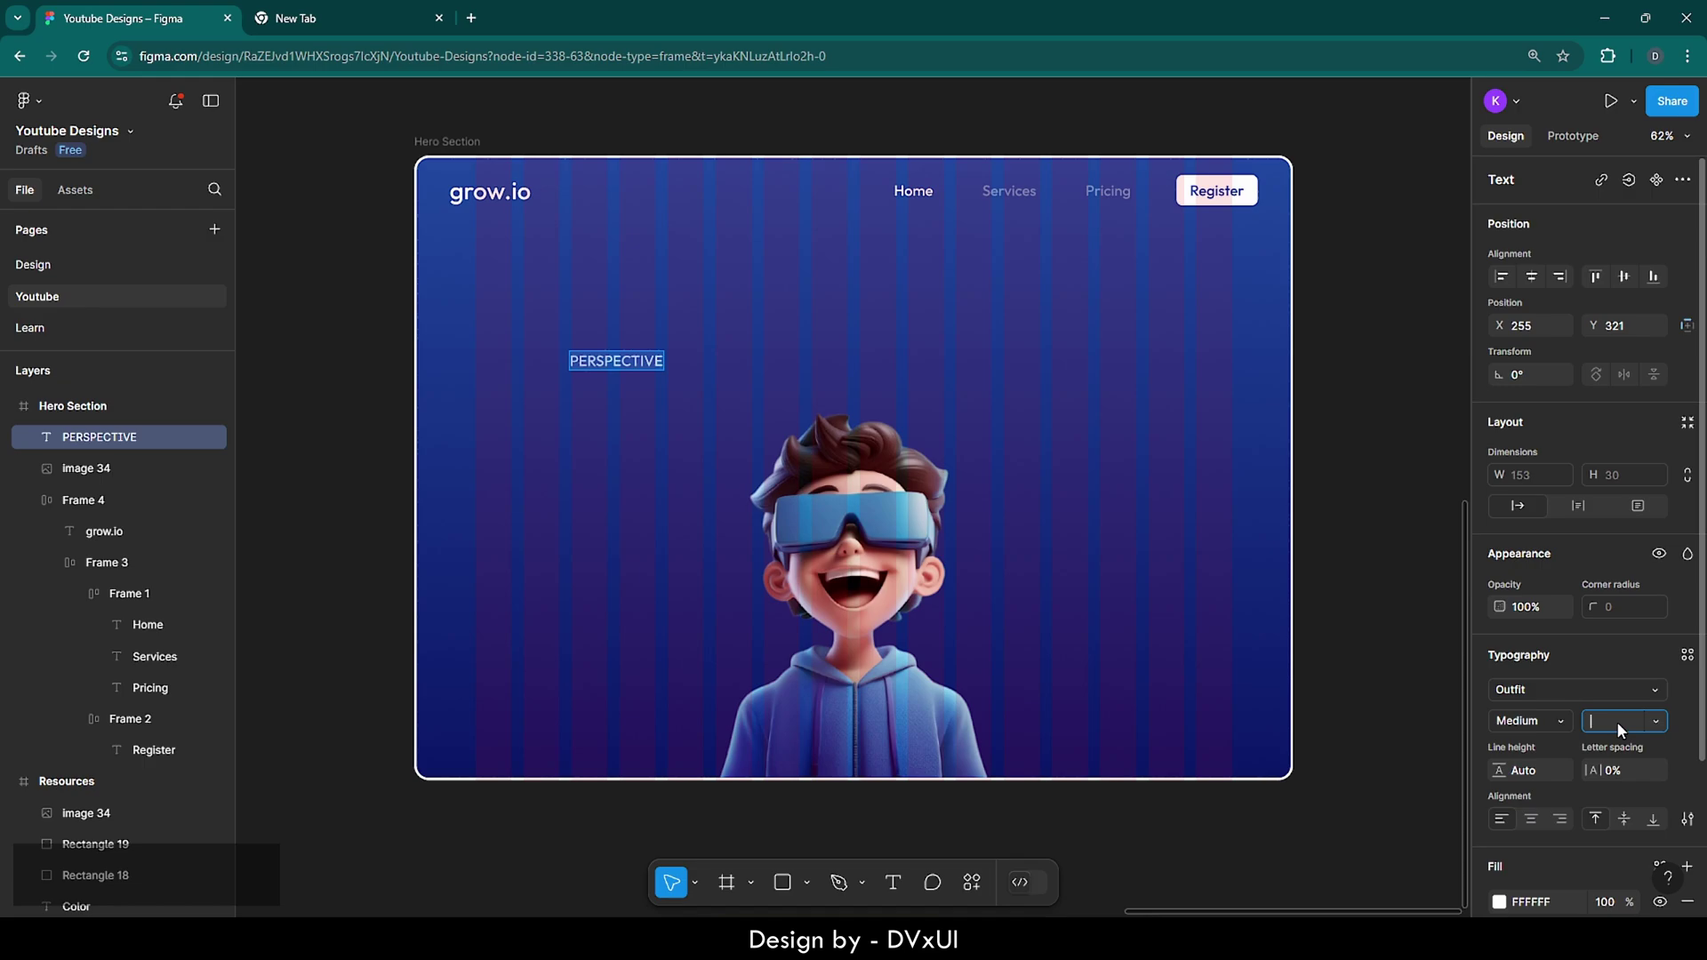
text(232)
key(Return)
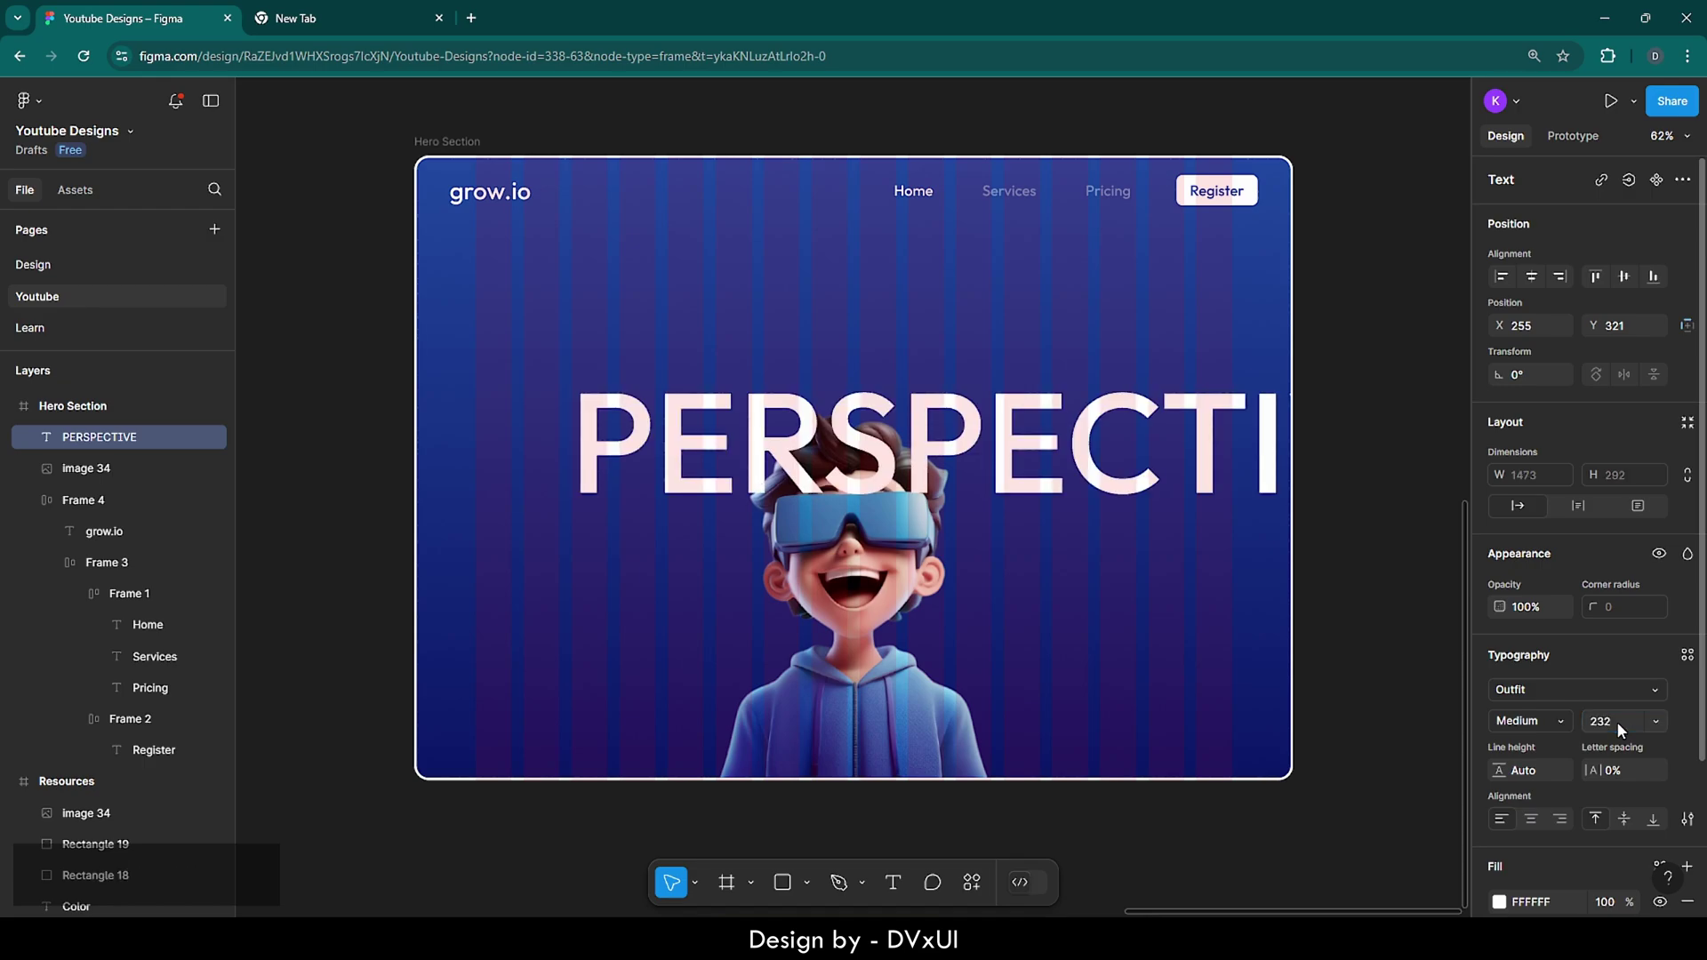
key(Escape)
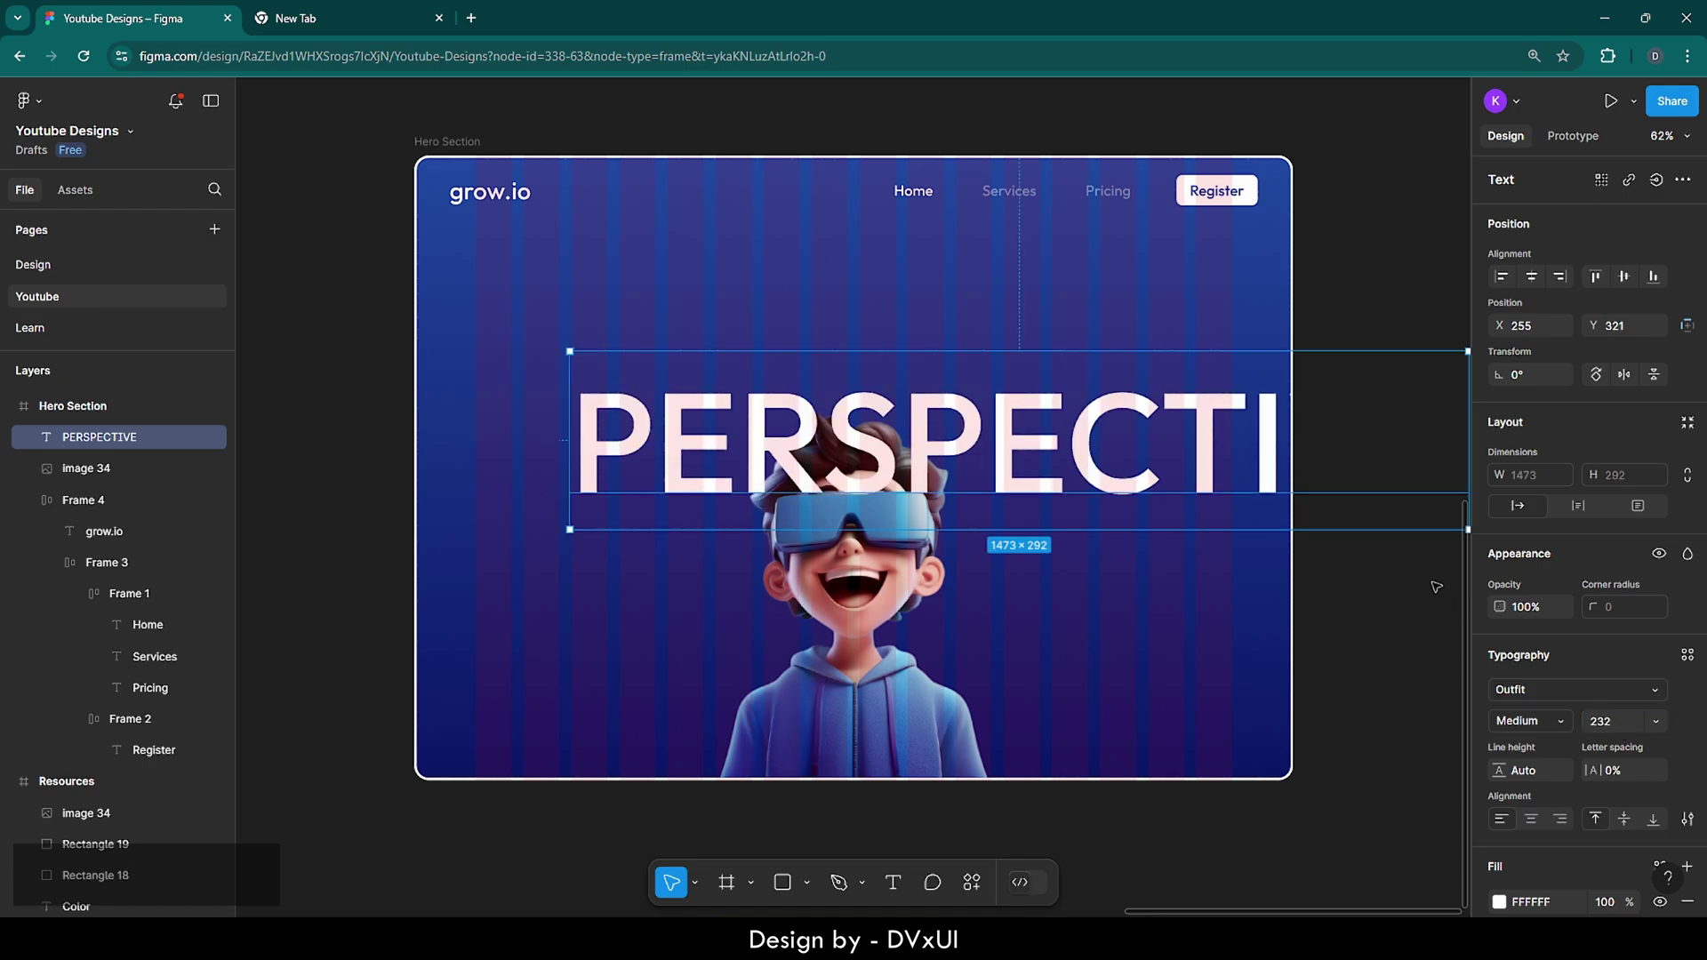
click(1531, 276)
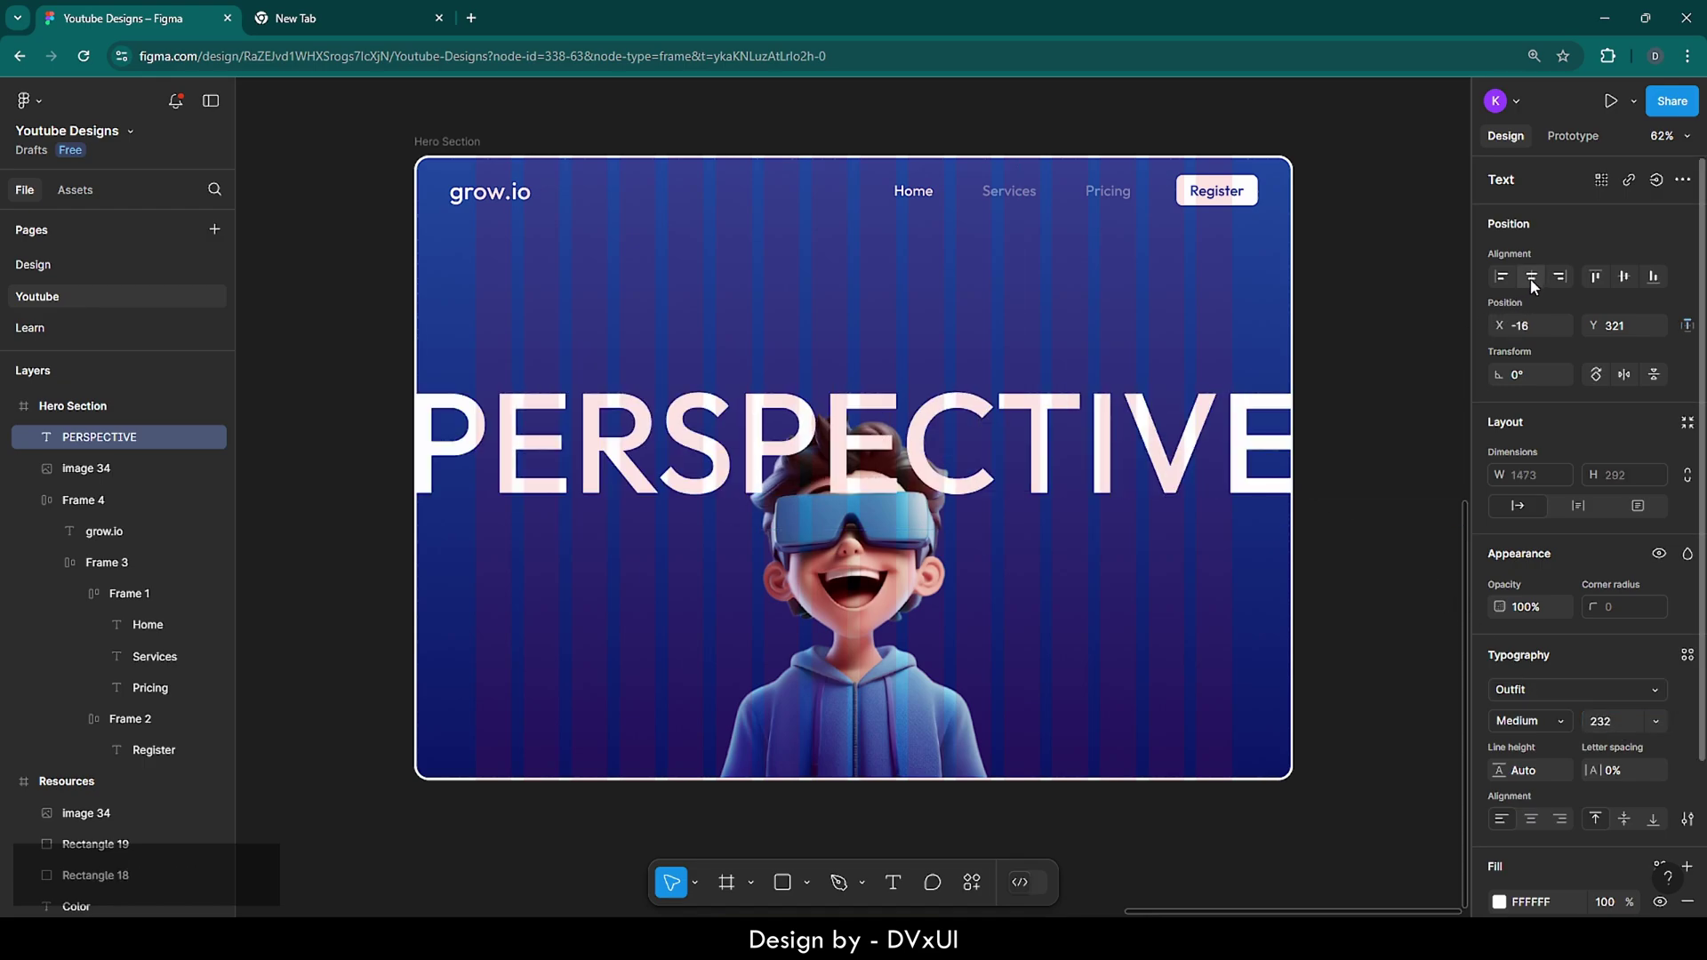
click(1355, 370)
- Change the PERSPECTIVE heading's font to Khand and center it horizontally again
click(1132, 439)
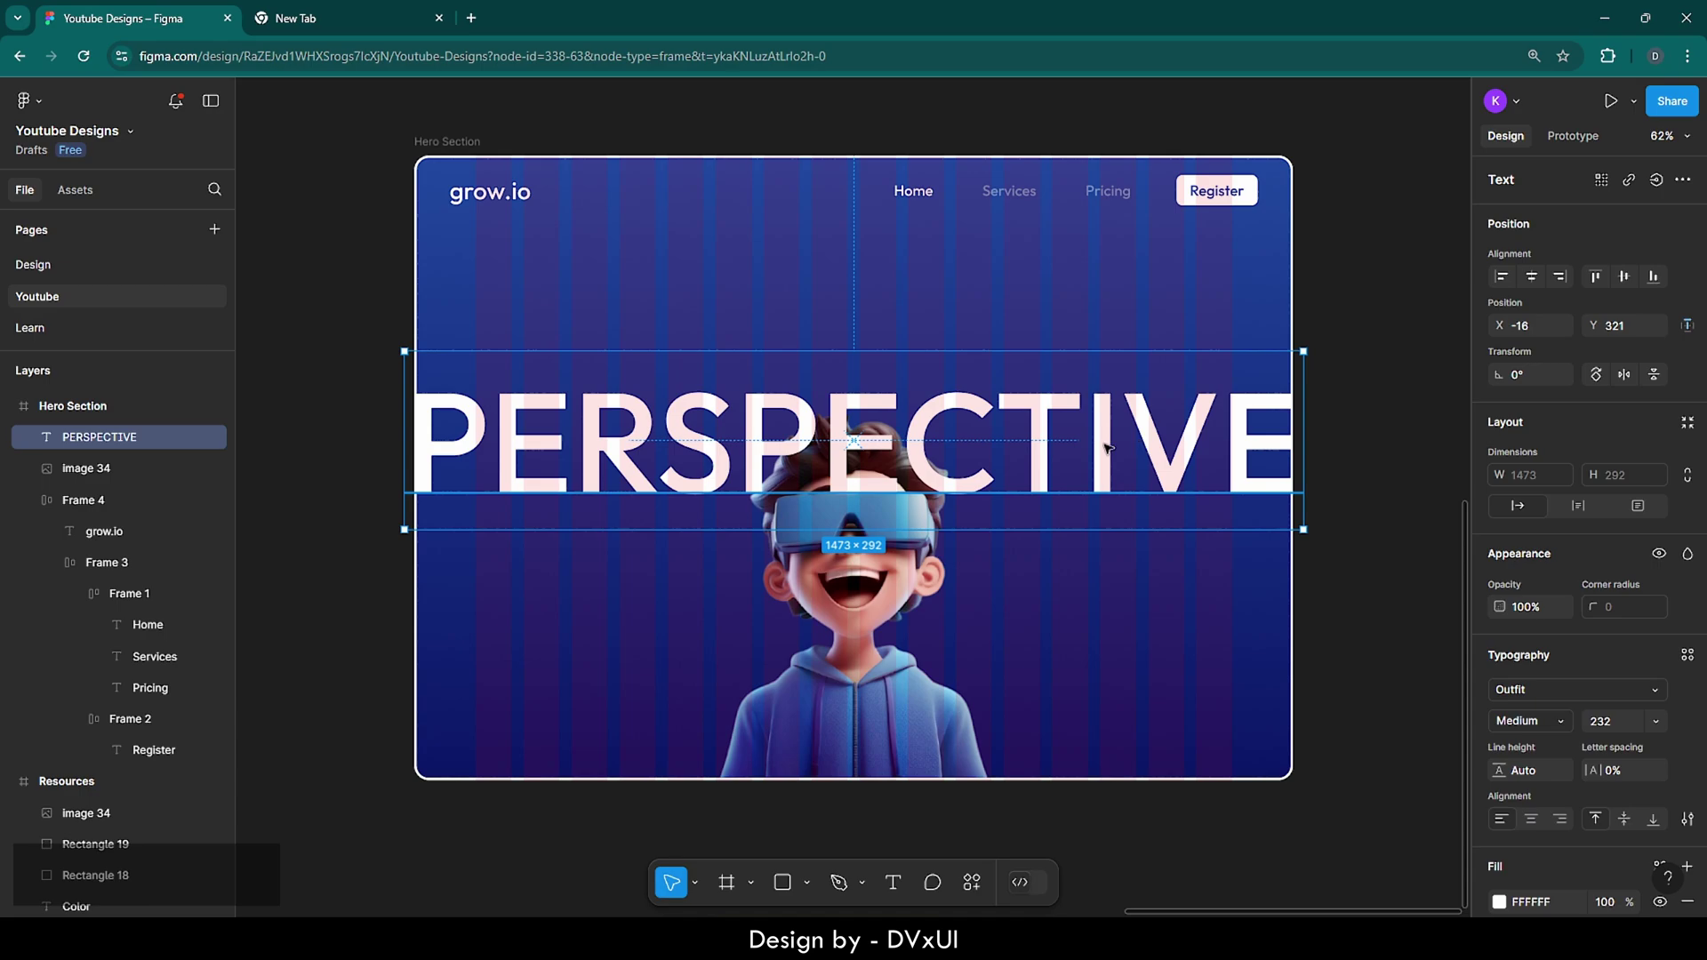
double_click(1105, 444)
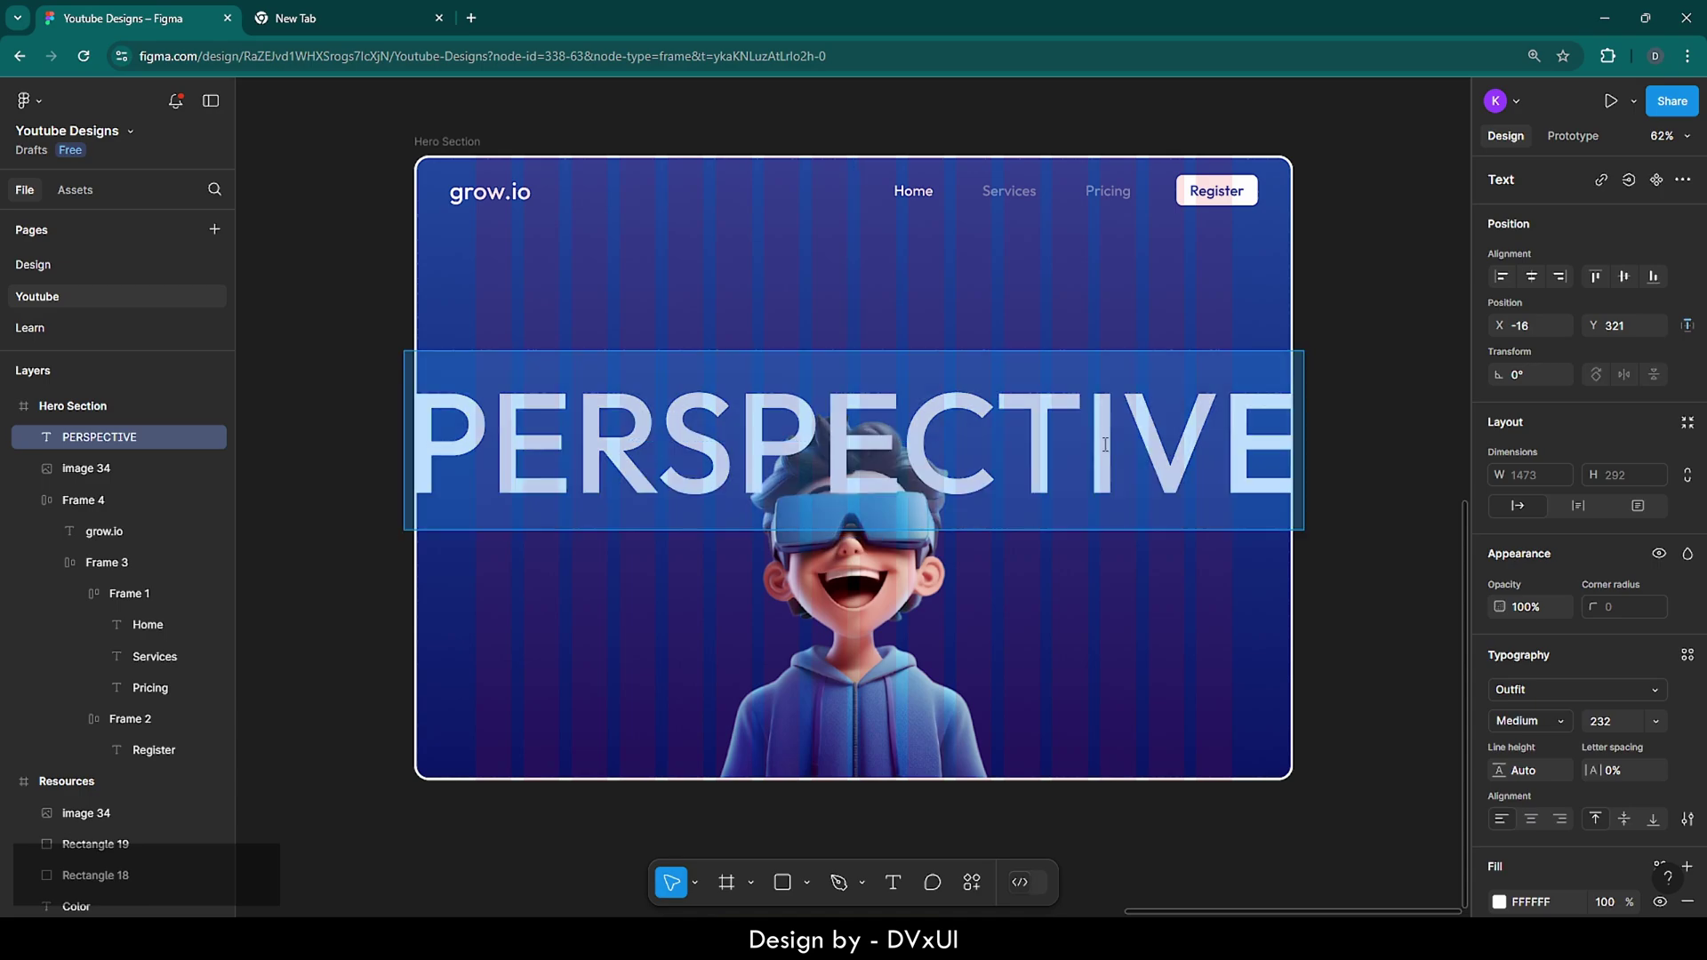
click(1520, 693)
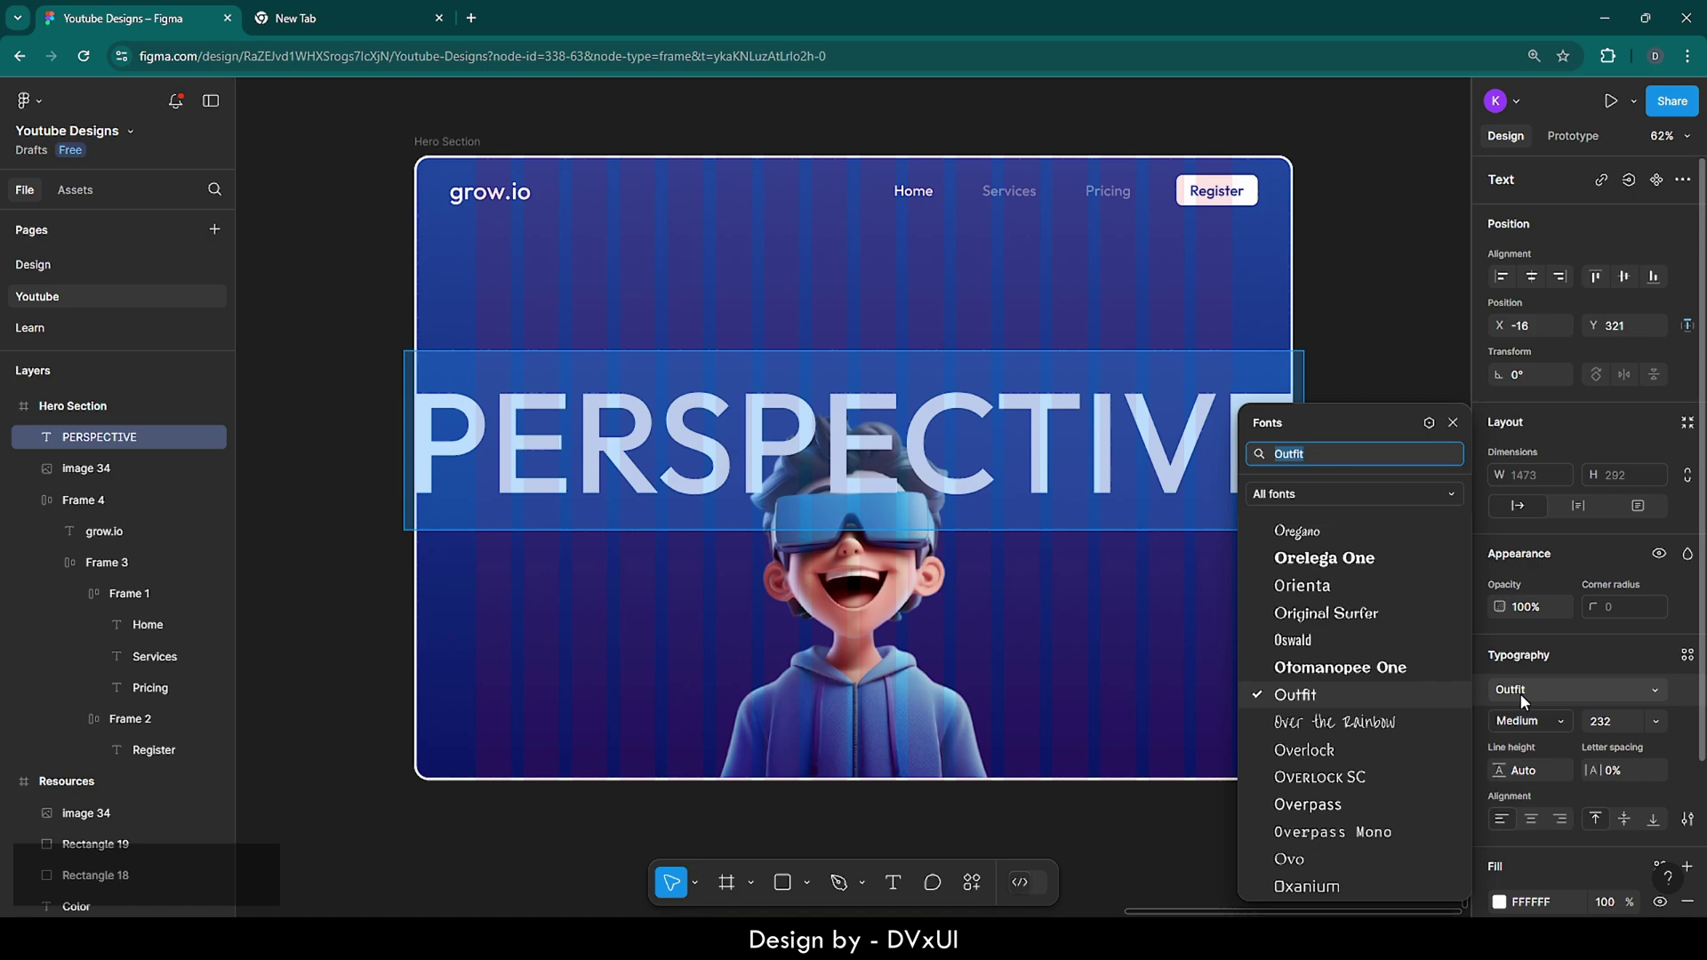
key(BackSpace)
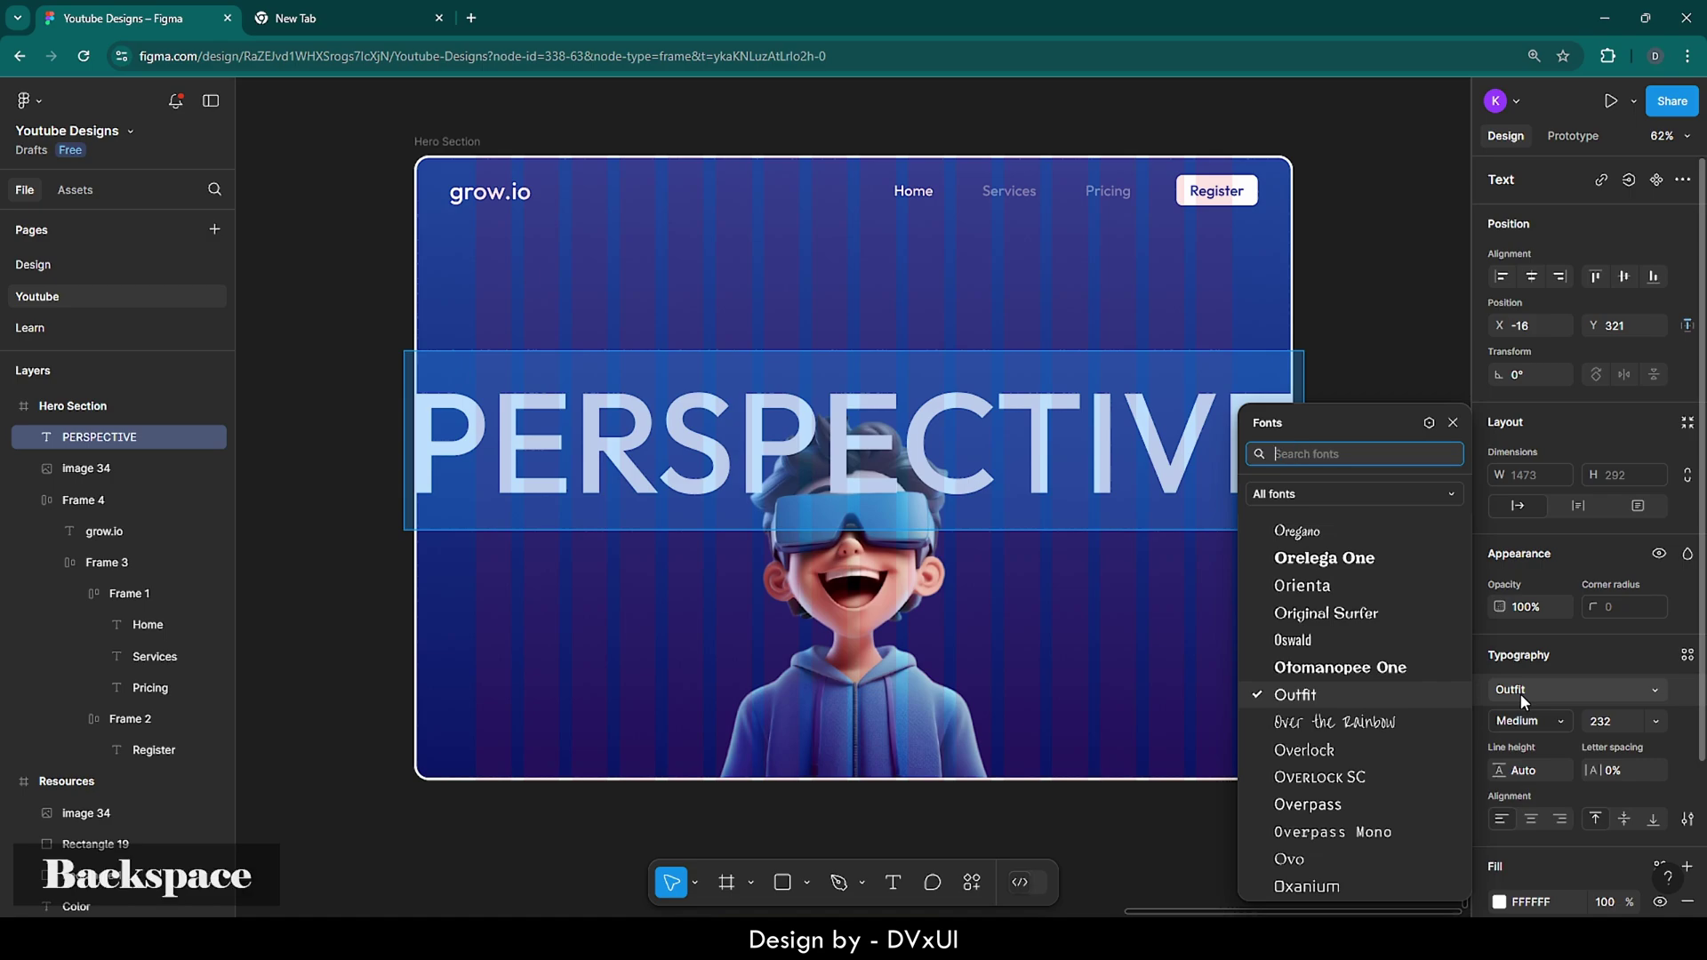
text(khand)
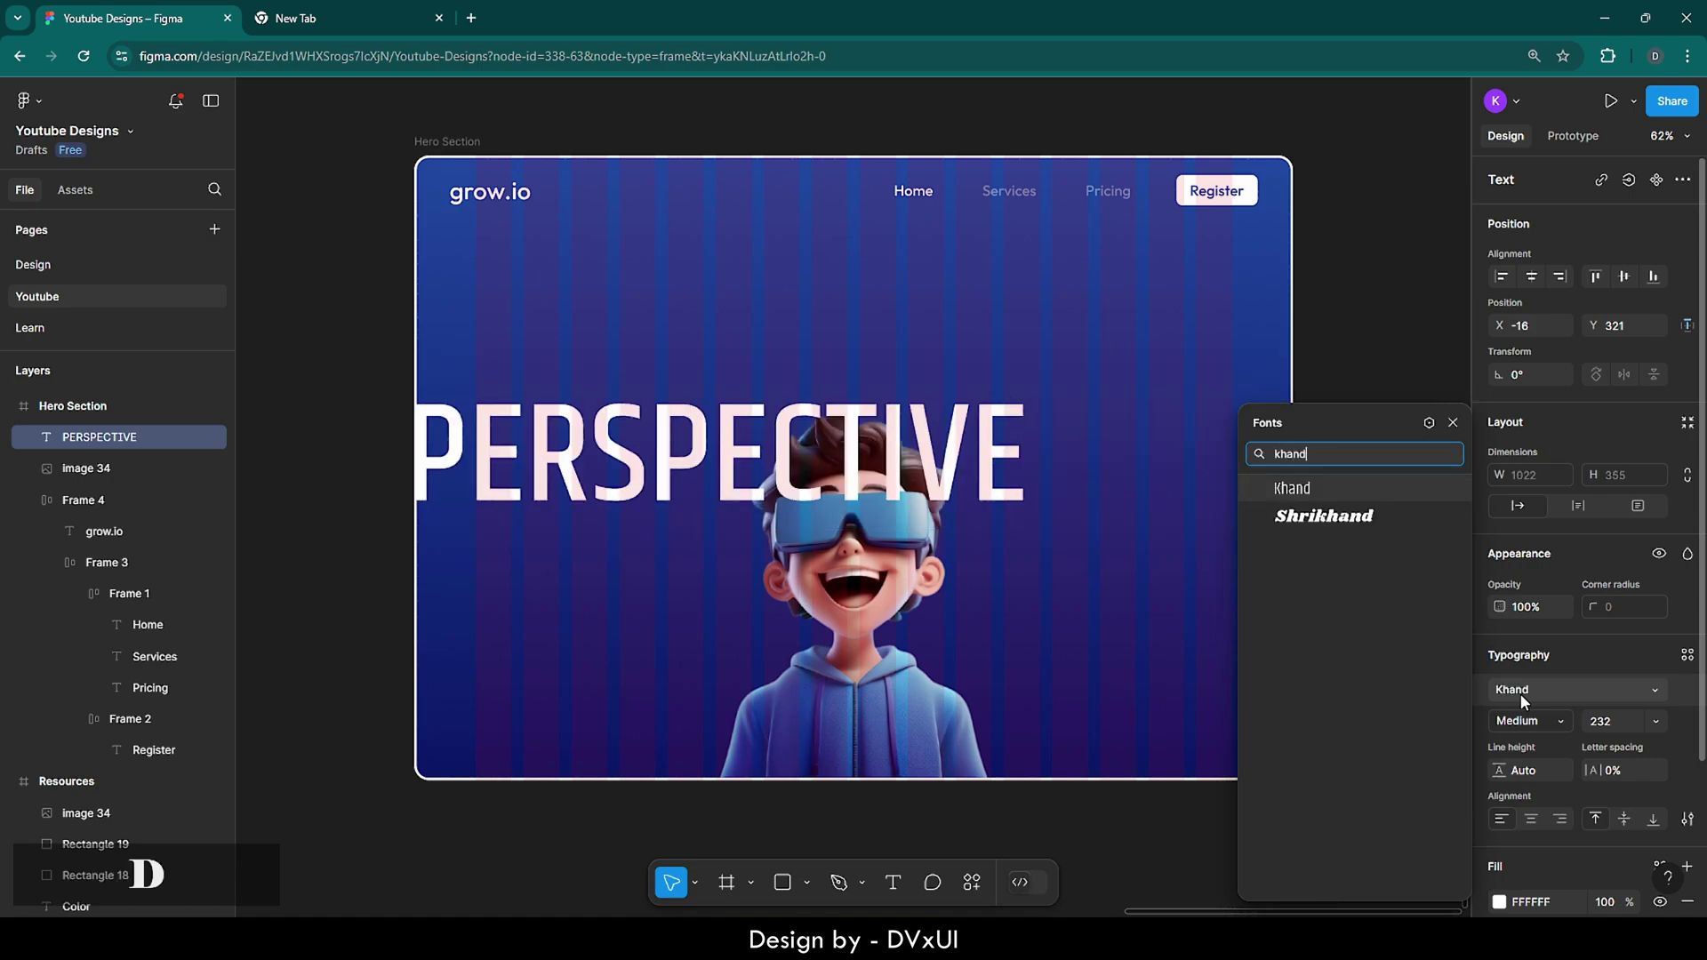
key(Return)
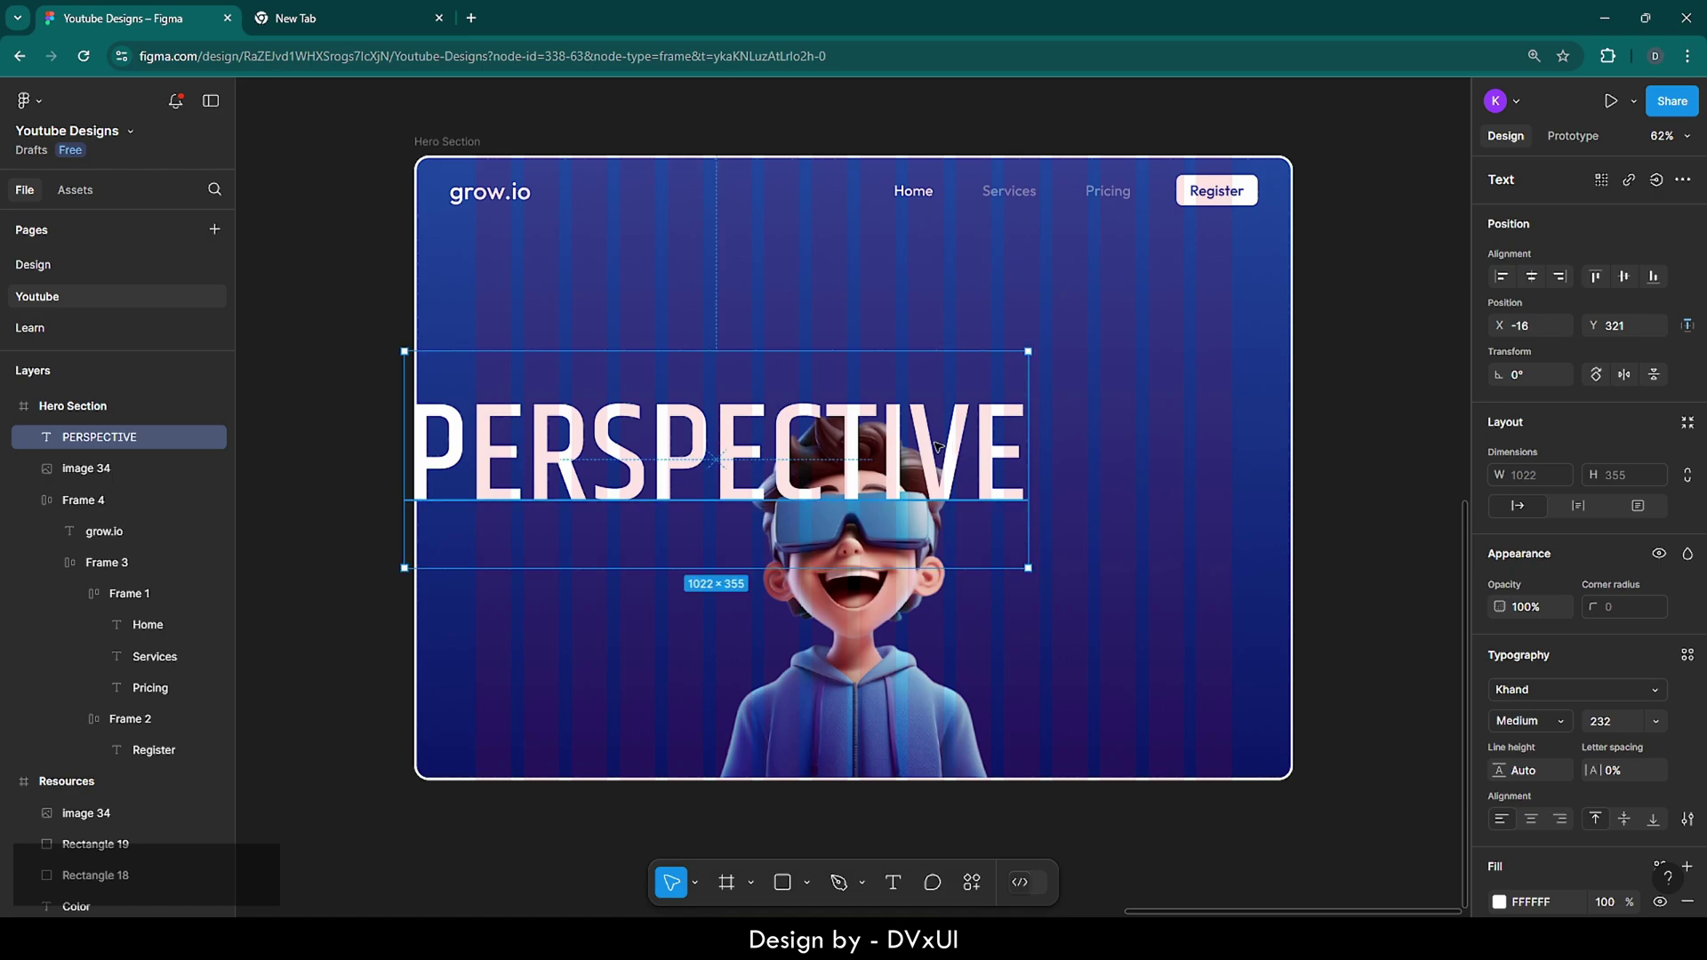
click(1535, 277)
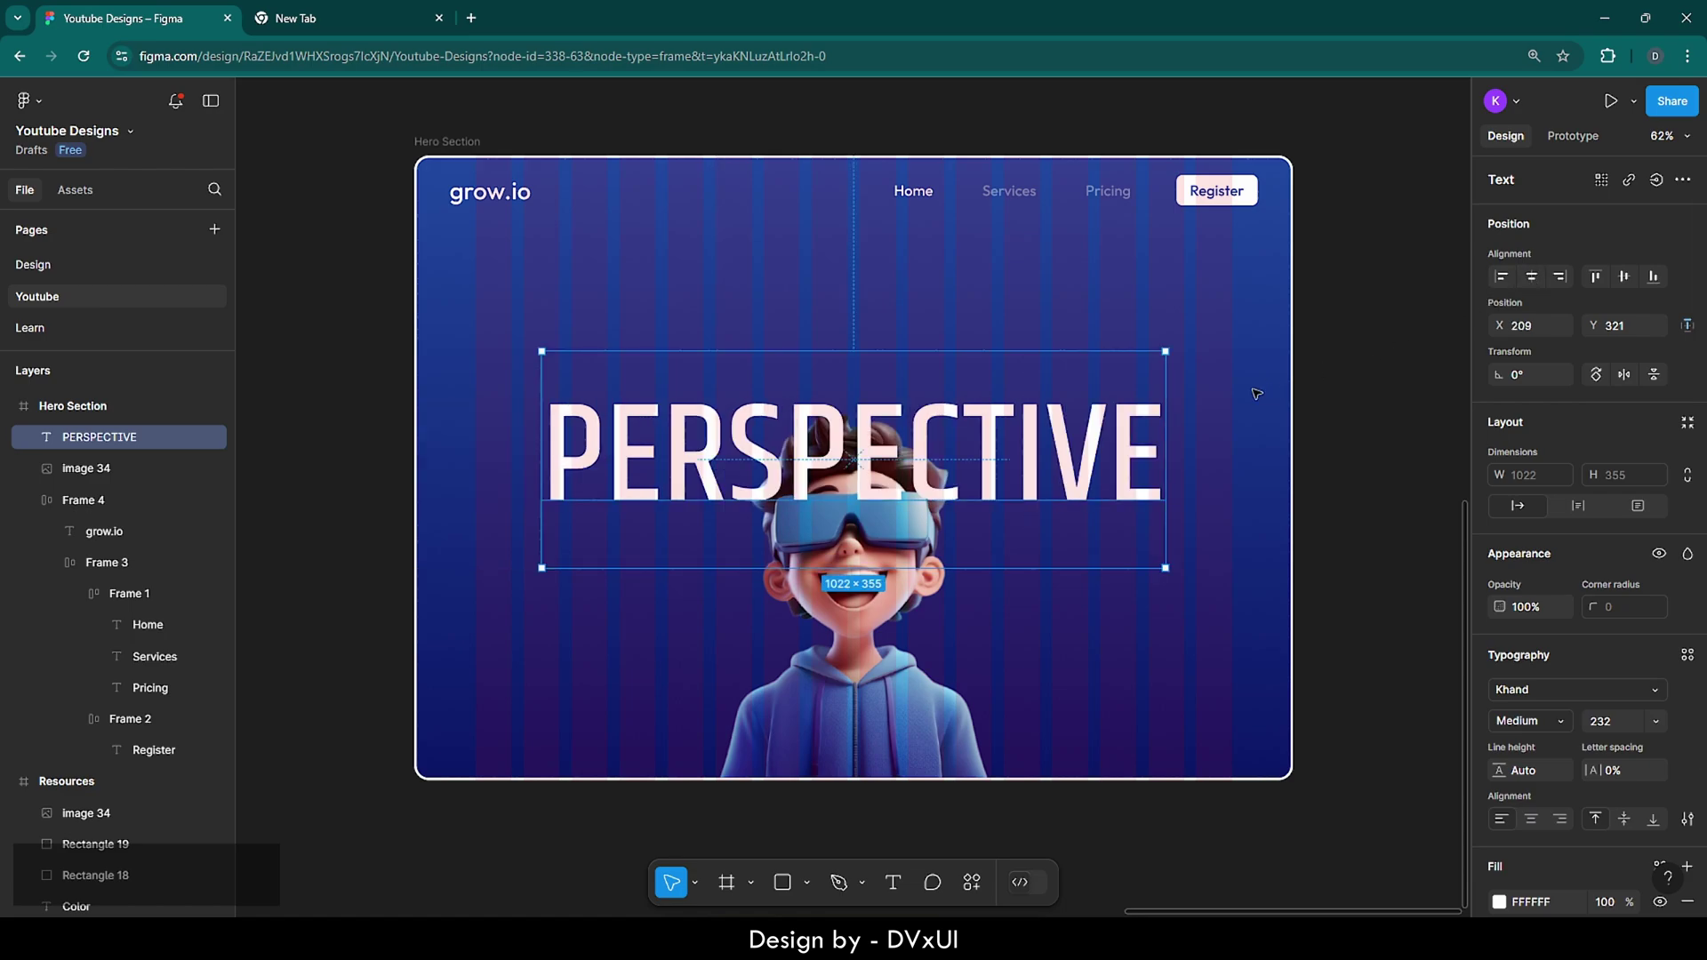
- Set the PERSPECTIVE heading's font weight to Bold and realign it to the frame's horizontal center
click(1547, 720)
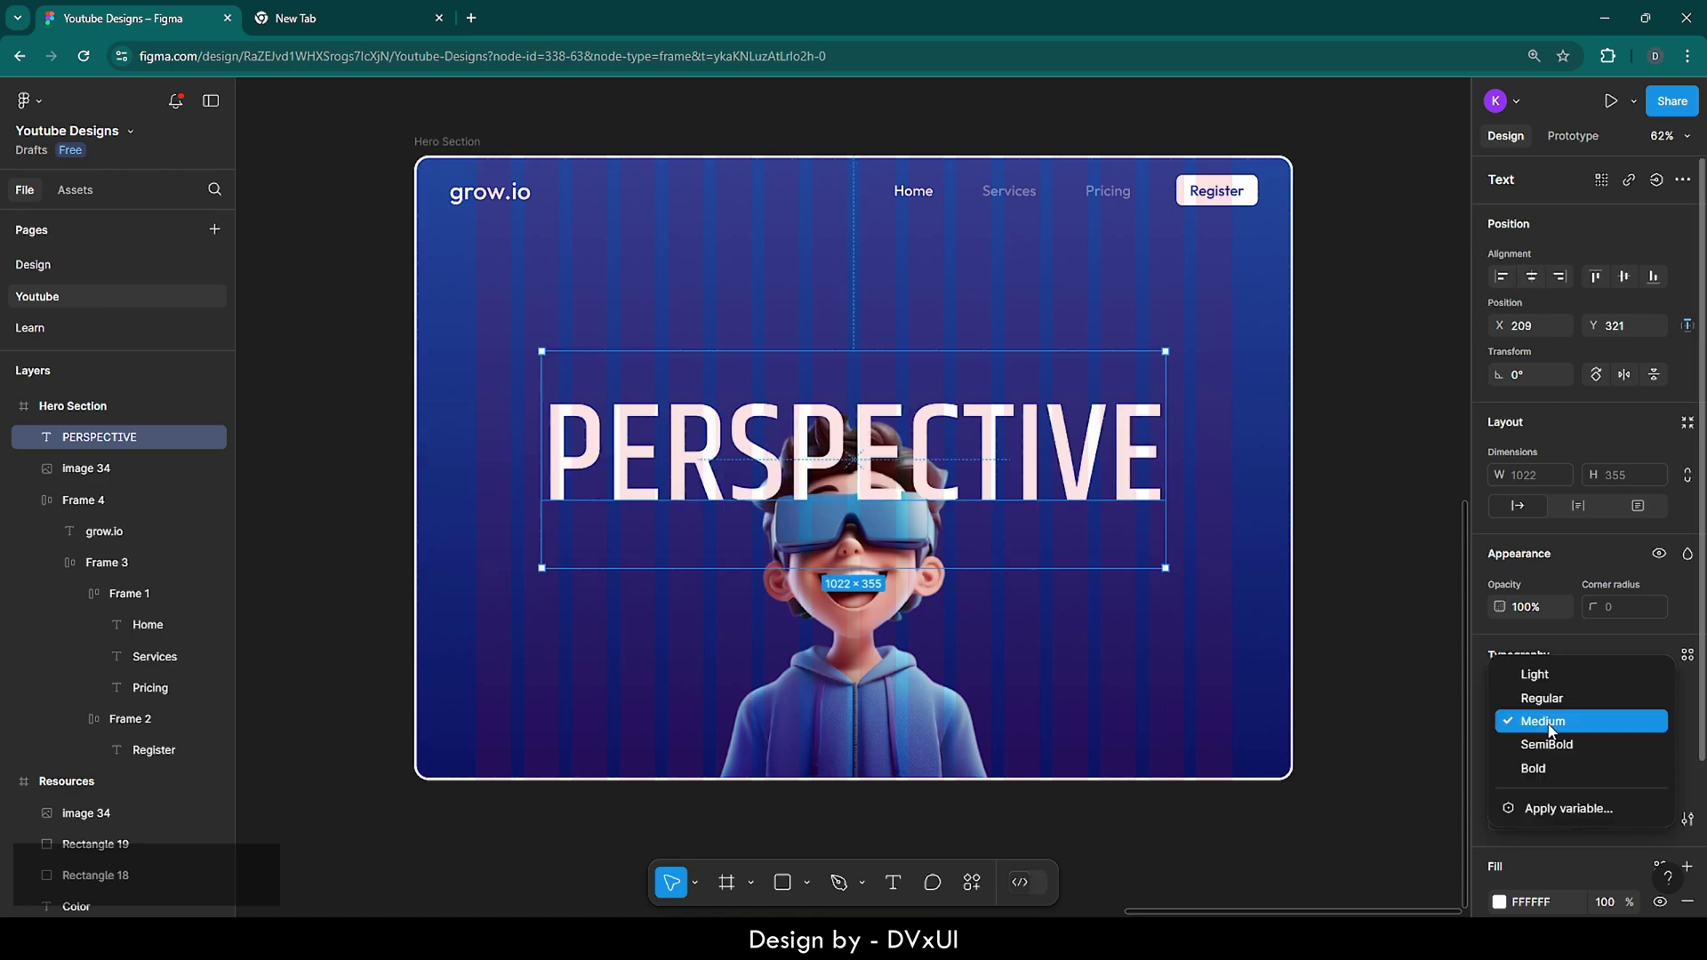
click(1547, 752)
click(1408, 630)
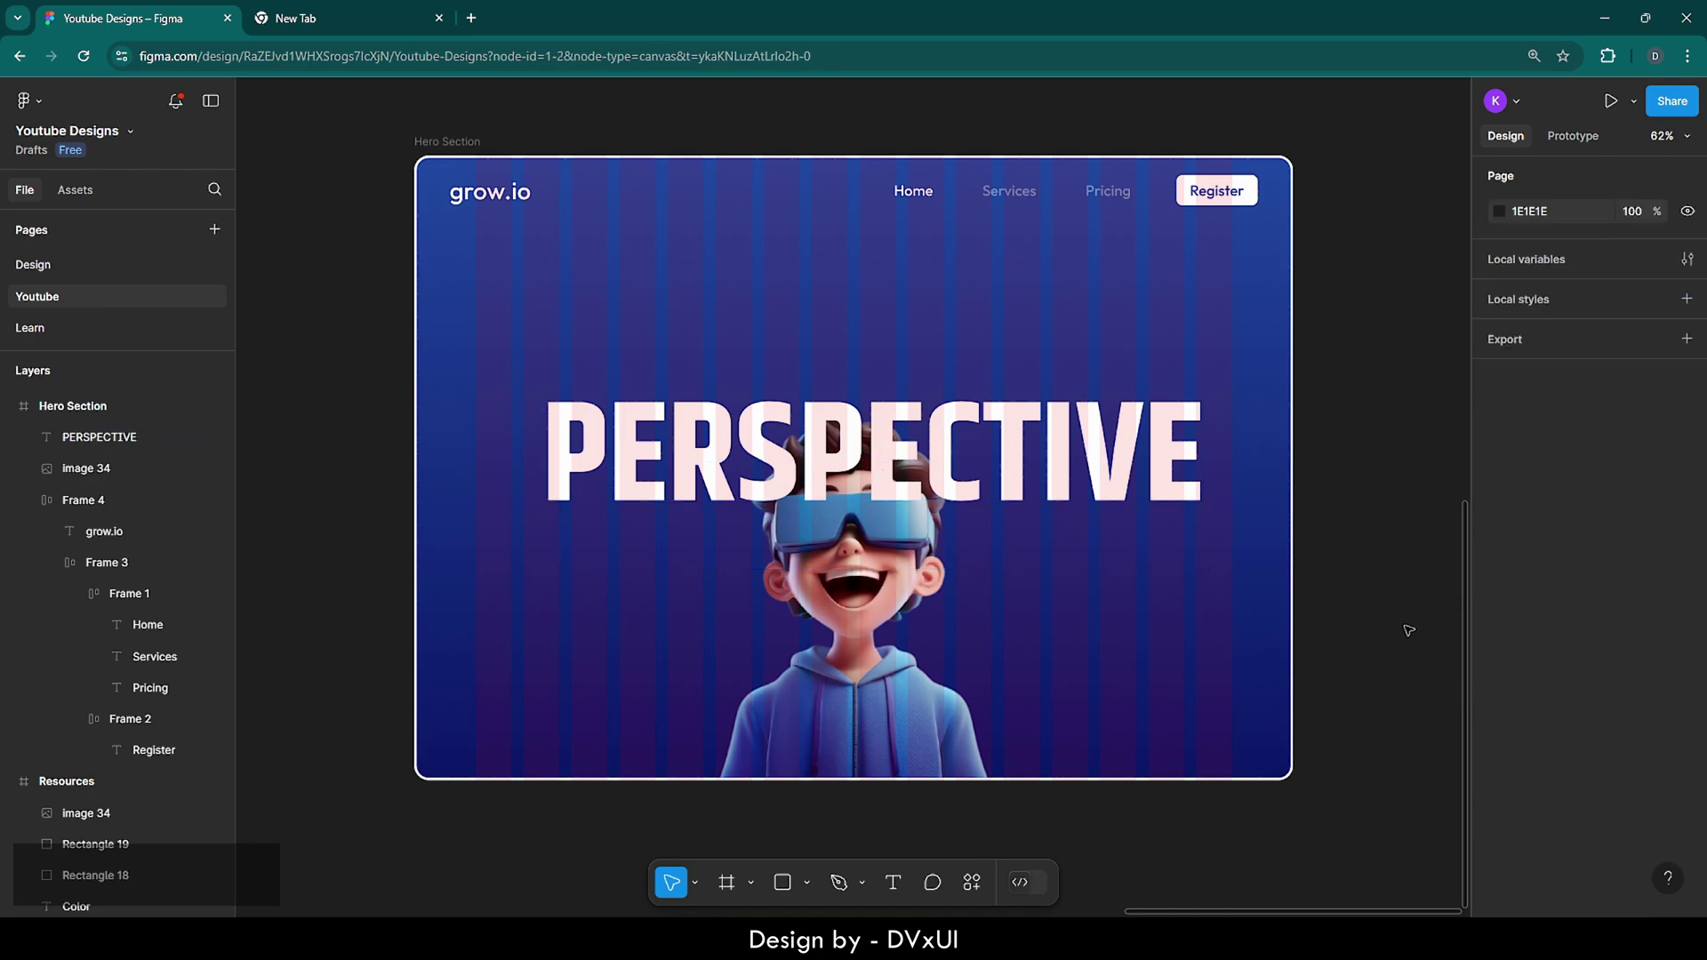
click(1156, 449)
click(1532, 276)
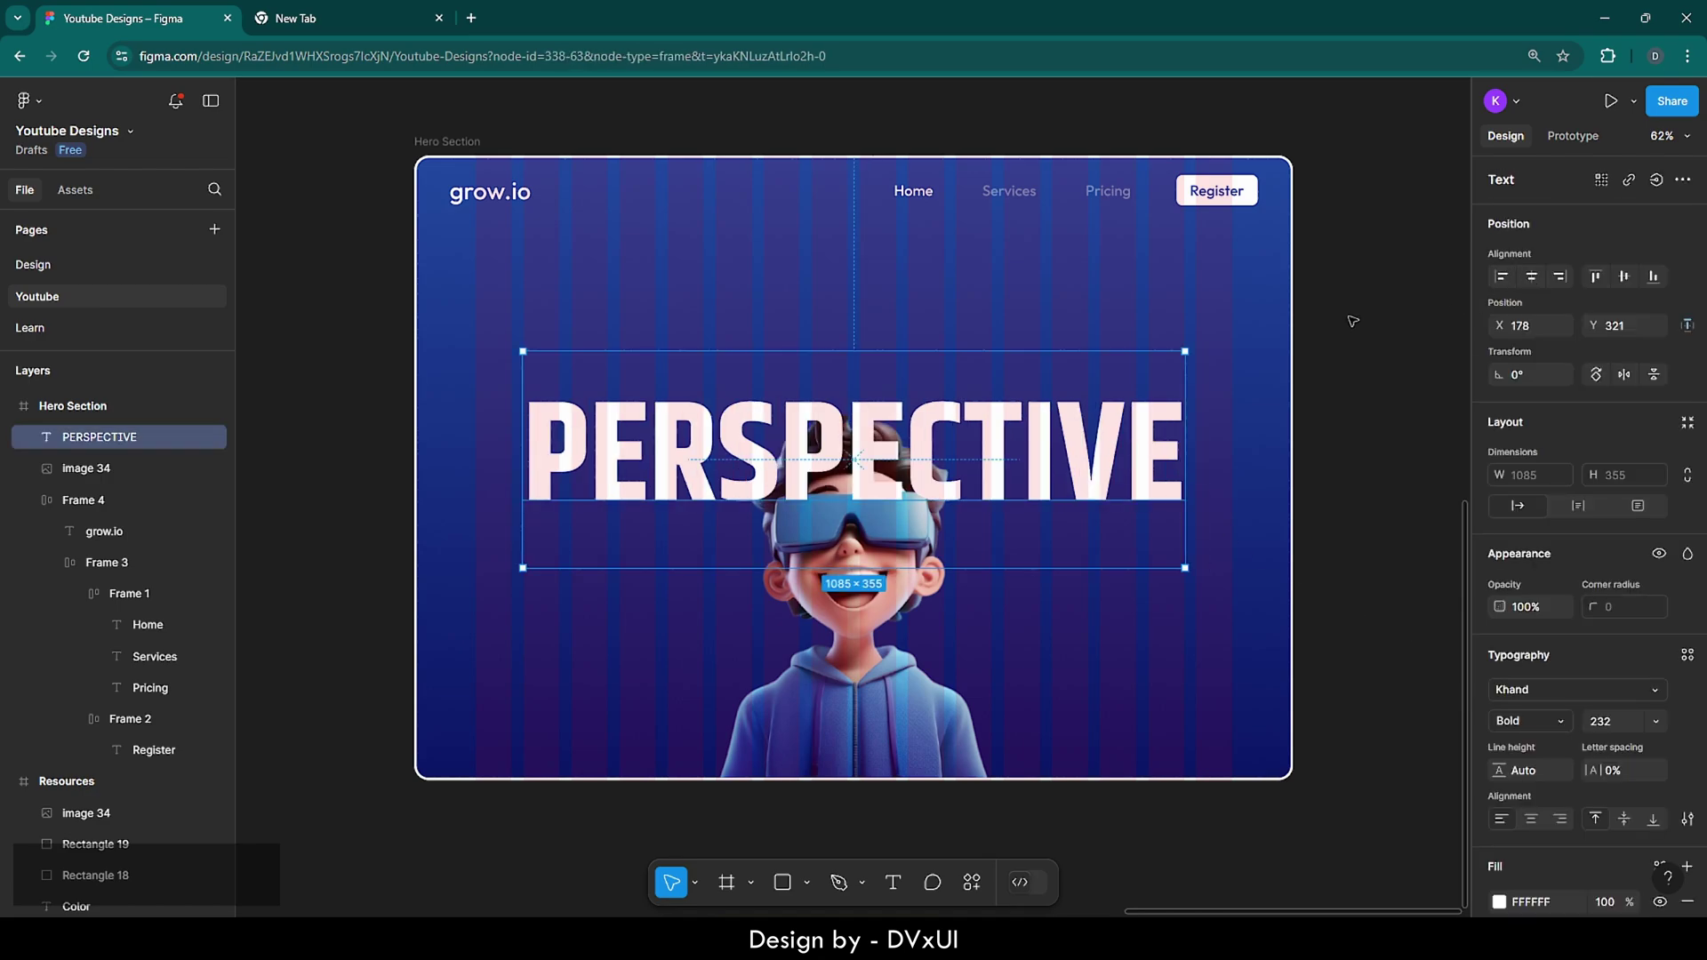
- Move the PERSPECTIVE heading up to Y 283 so it overlaps the character's hair
key(shift+Up)
key(shift+Up)
key(shift+Up)
key(shift+Up)
key(shift+Up)
key(shift+Up)
key(shift+Up)
key(shift+Up)
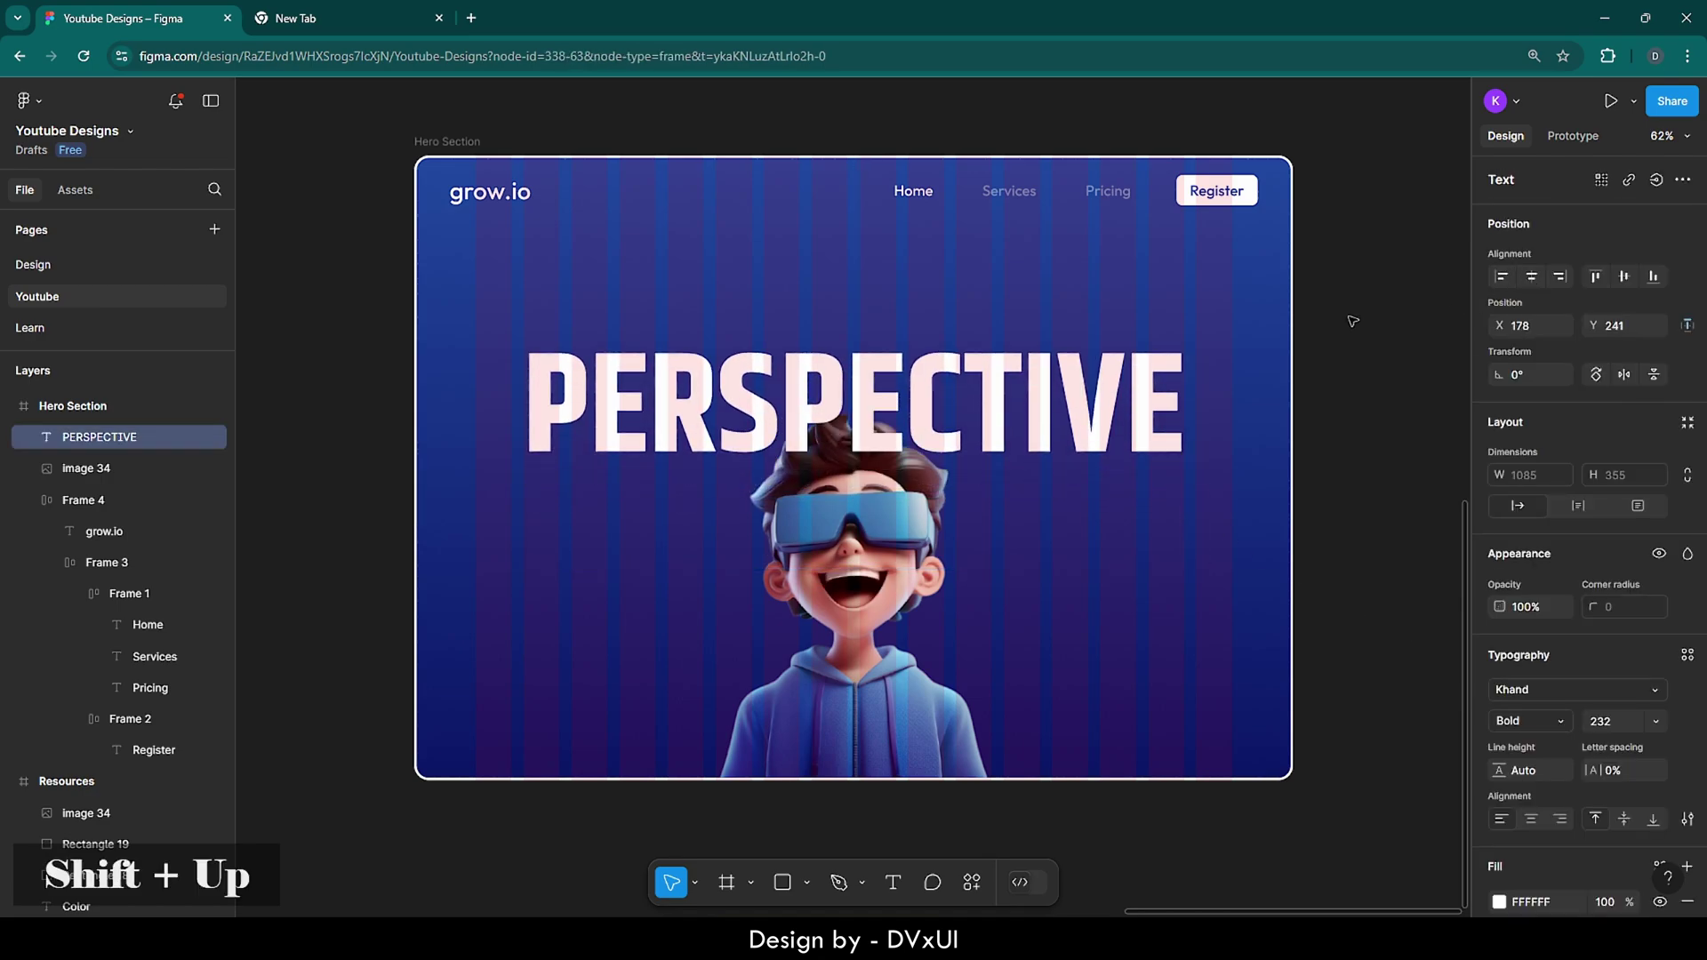
key(shift+Down)
key(shift+Down)
key(shift+Down)
key(shift+Down)
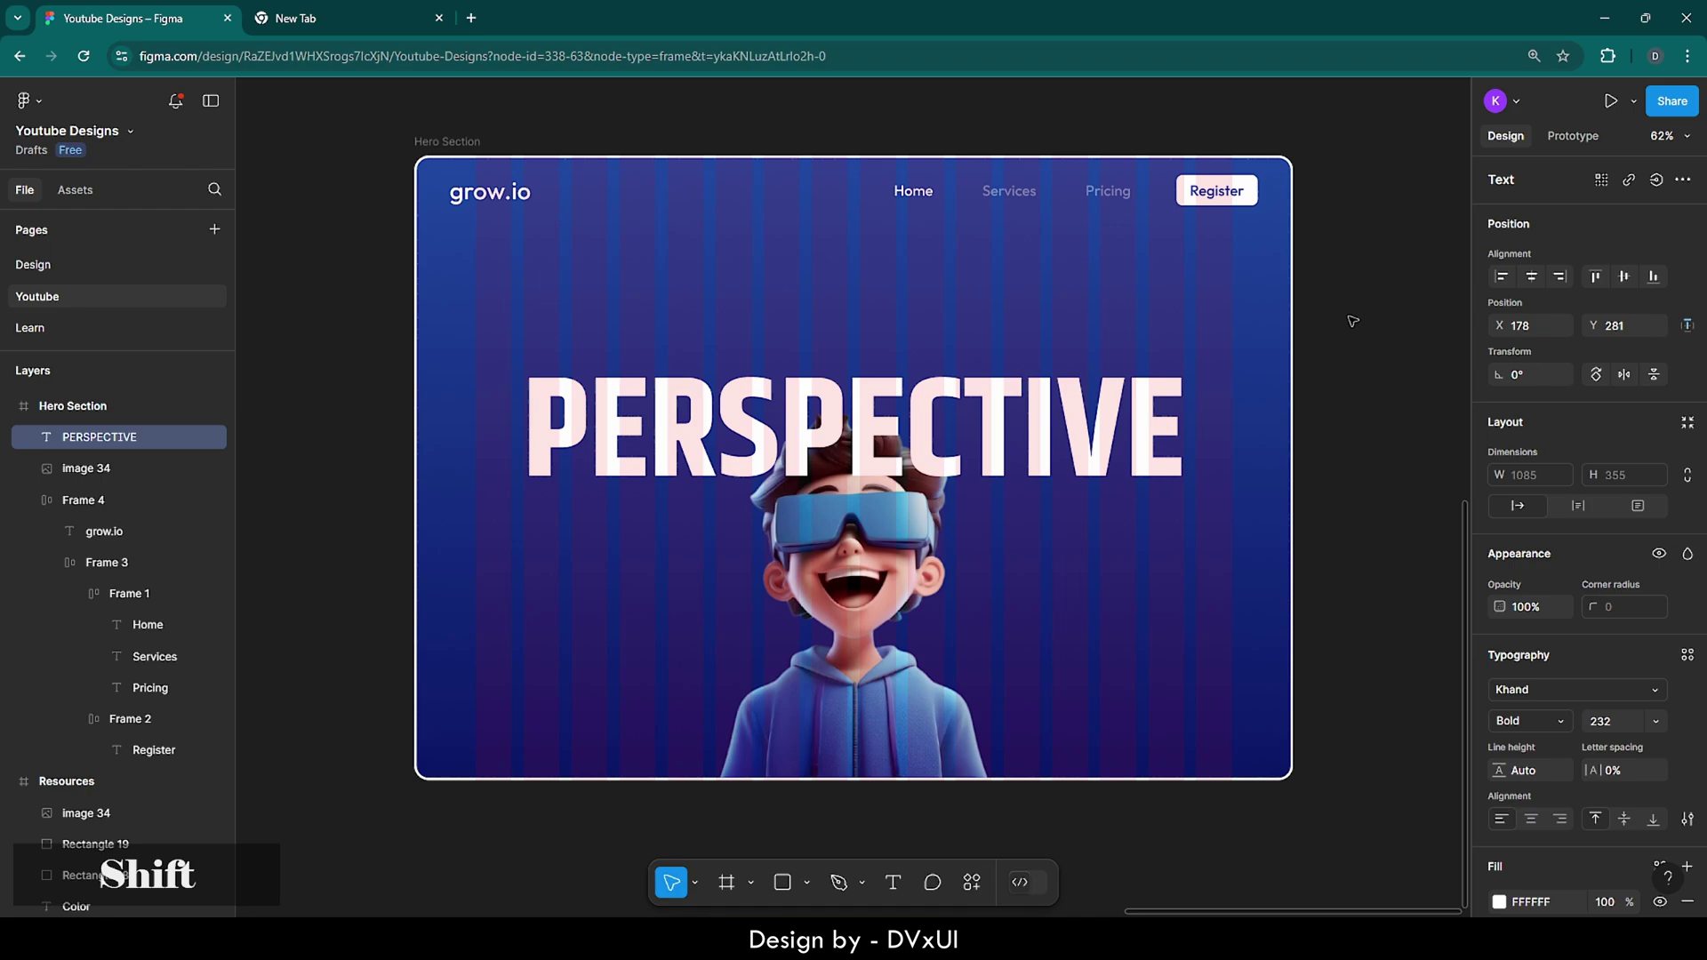
drag(1057, 413, 1056, 415)
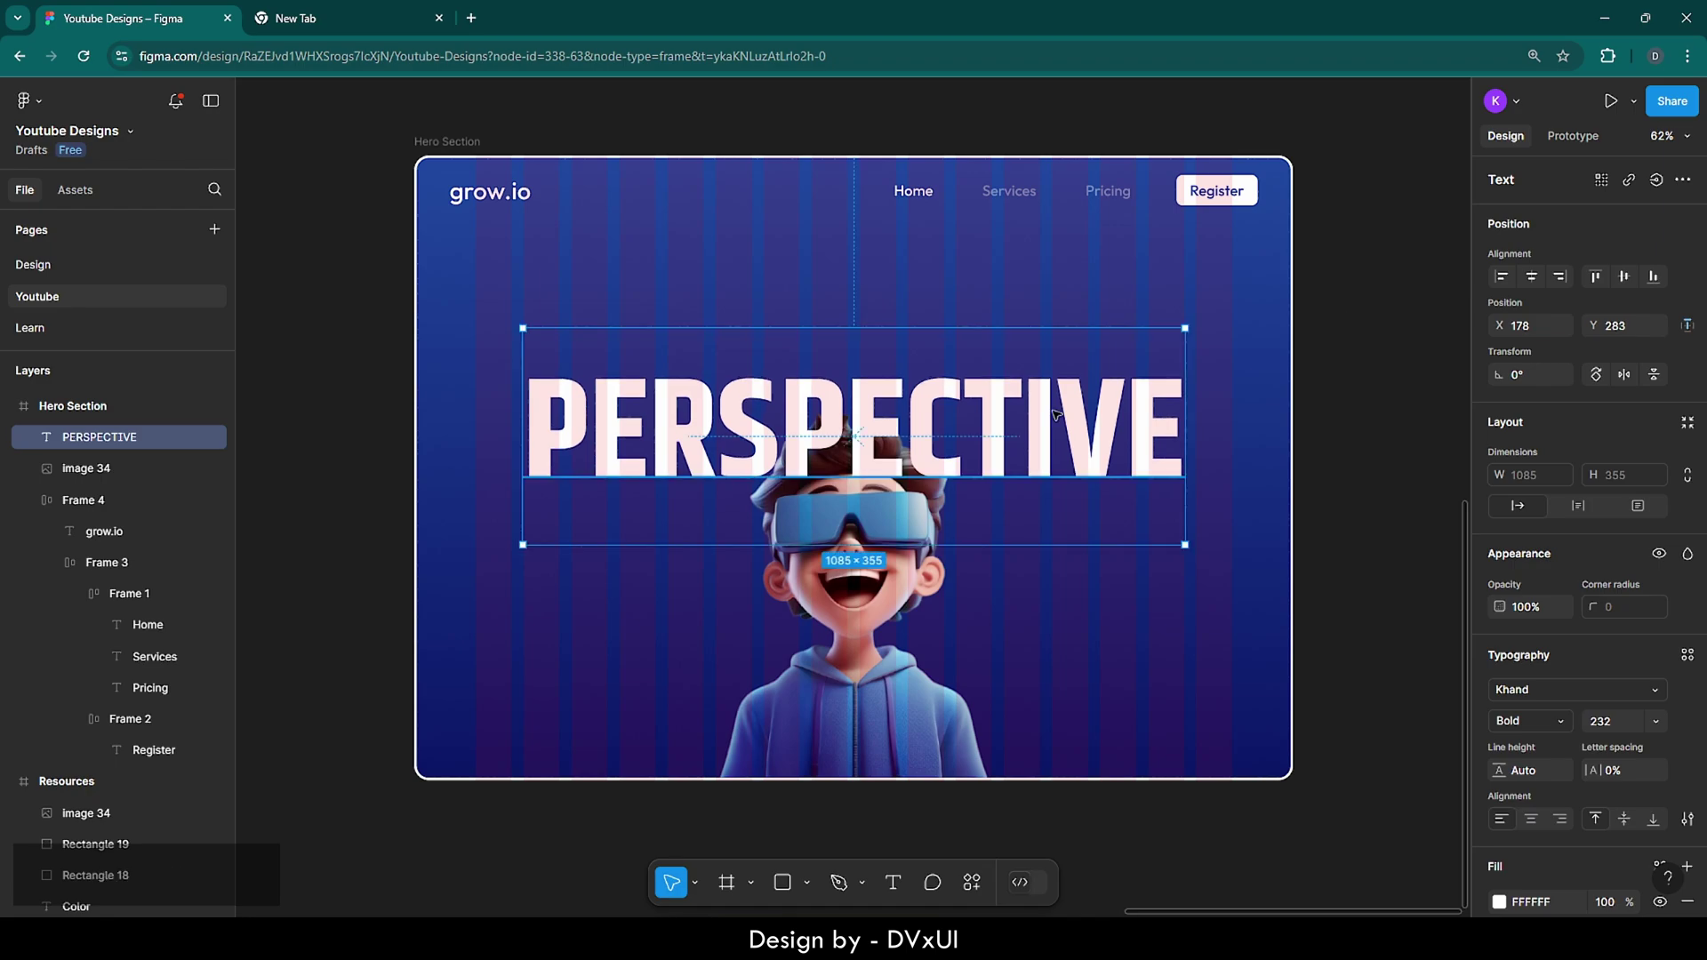
- Send the PERSPECTIVE heading to the back, behind the character image
right_click(1054, 414)
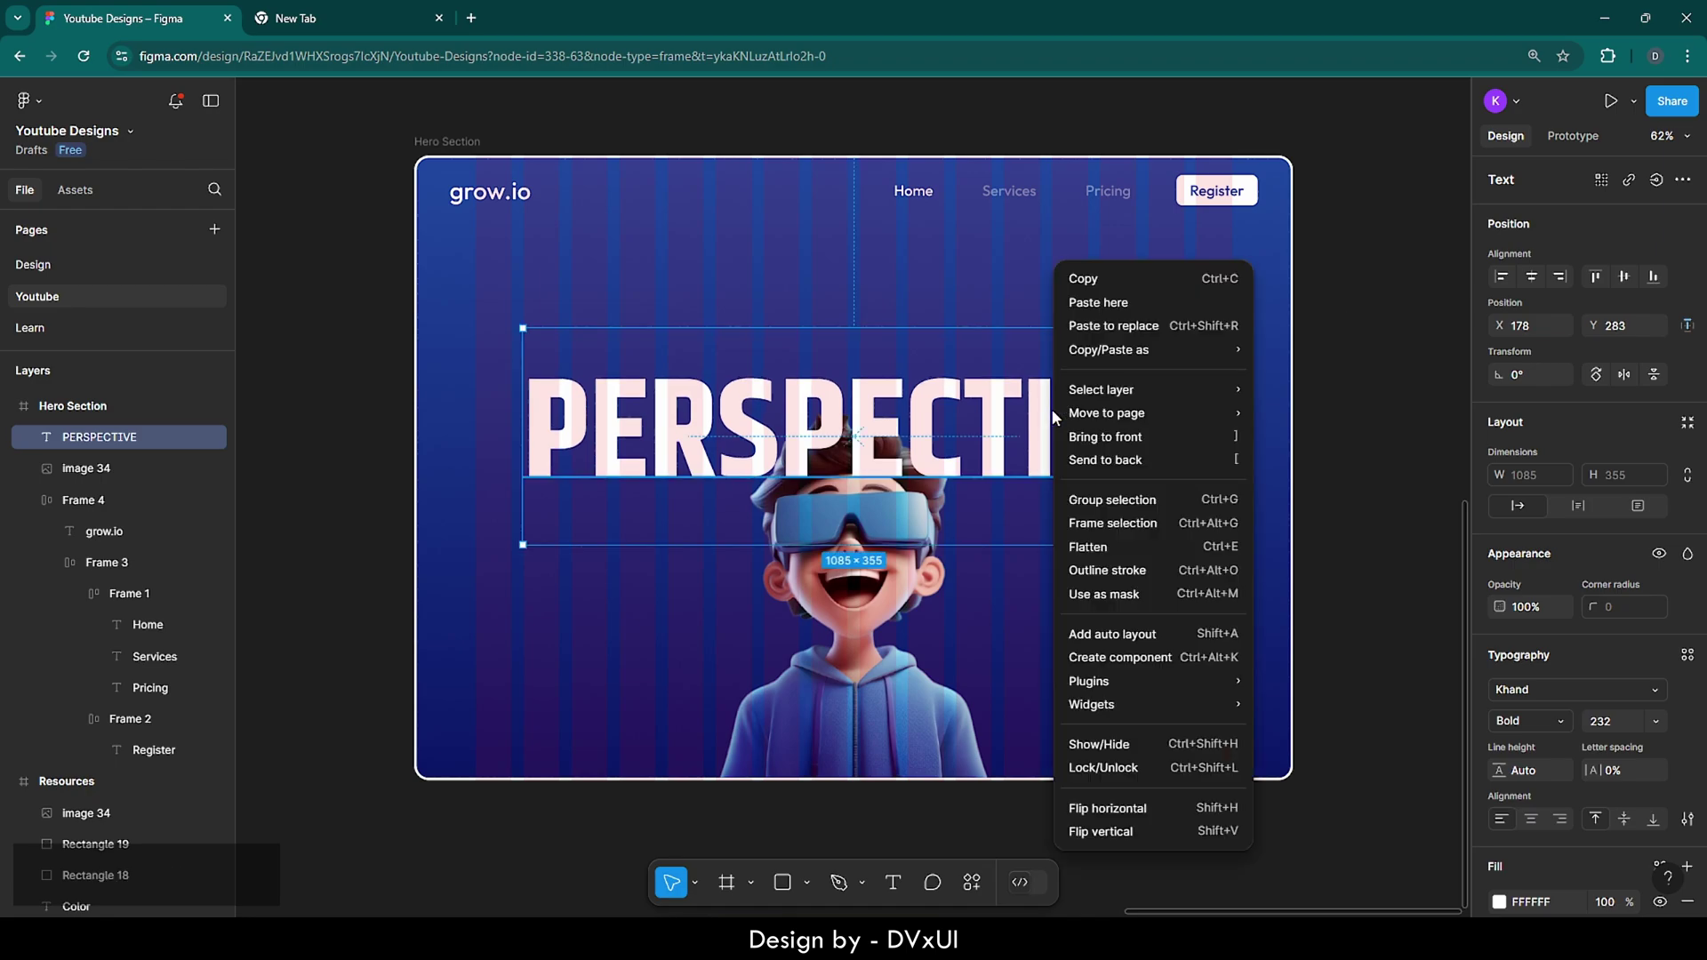
click(1086, 460)
key(Escape)
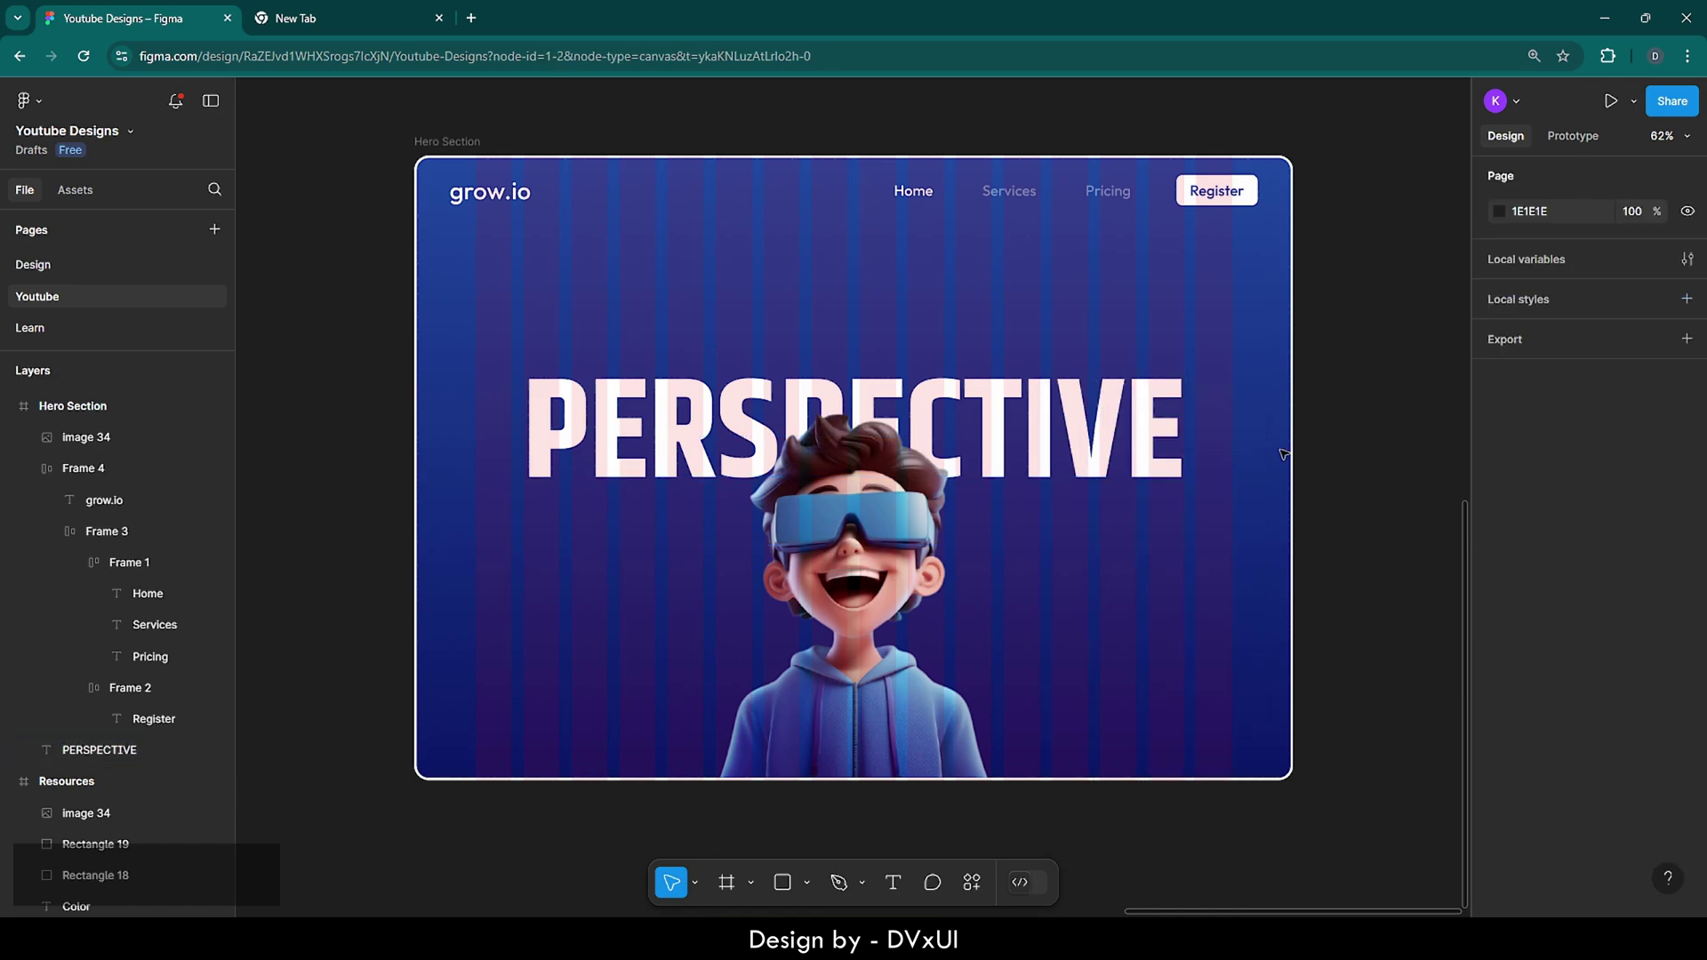
click(893, 882)
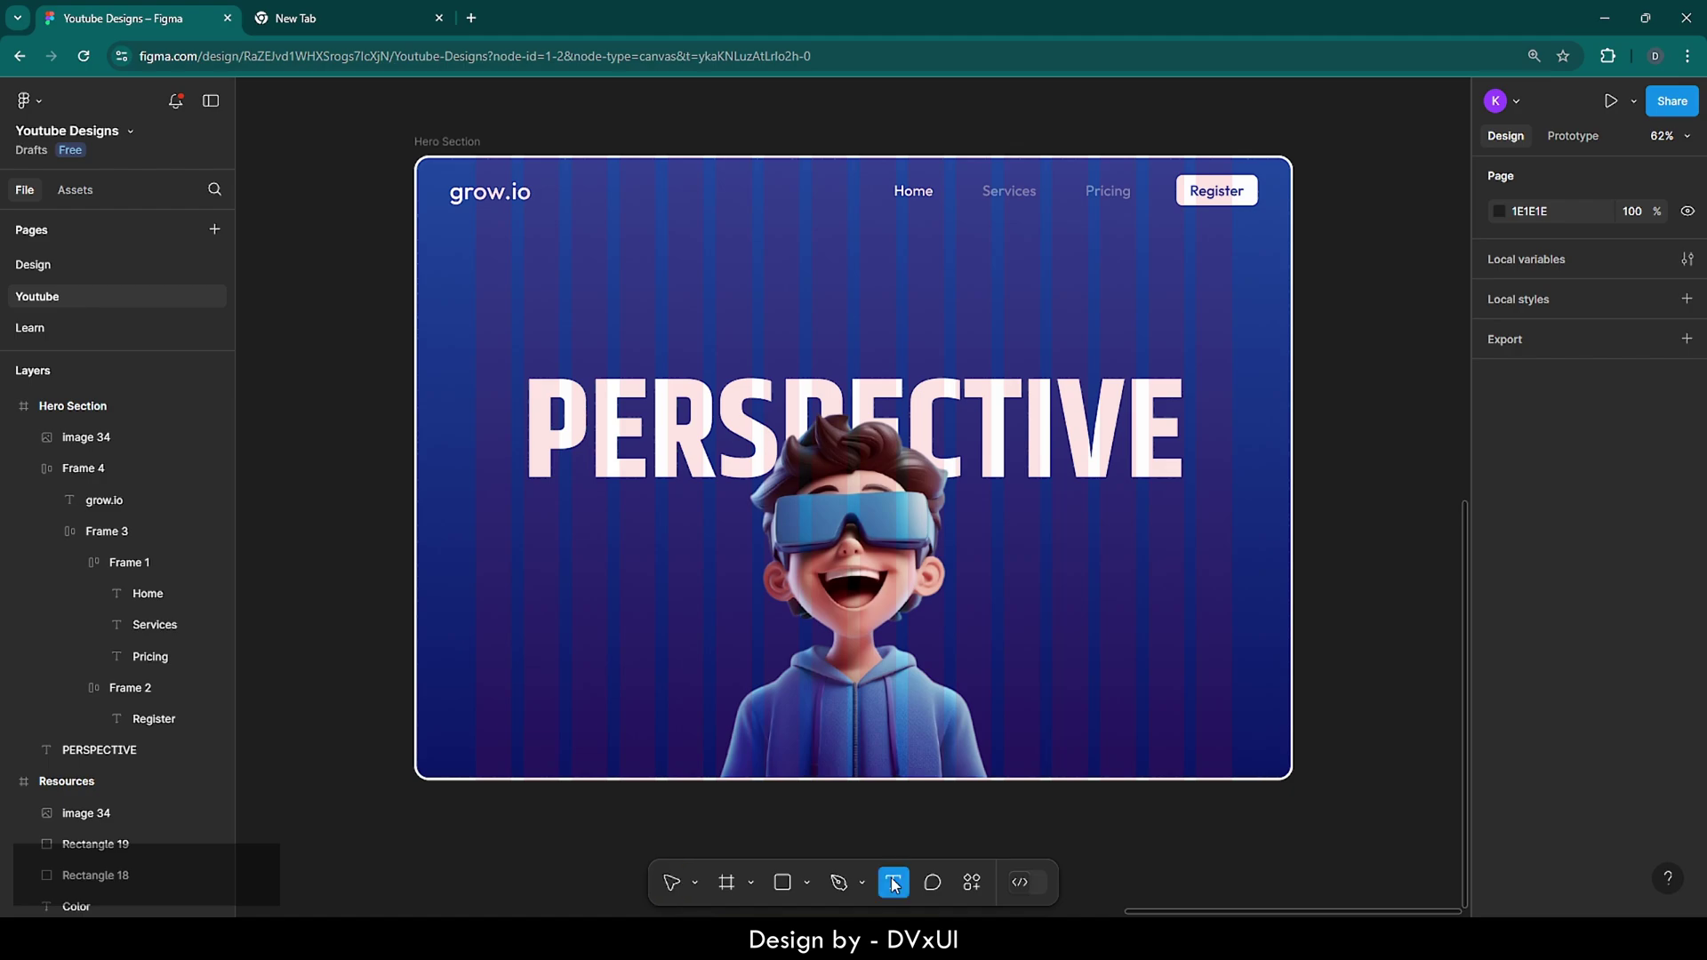
click(552, 298)
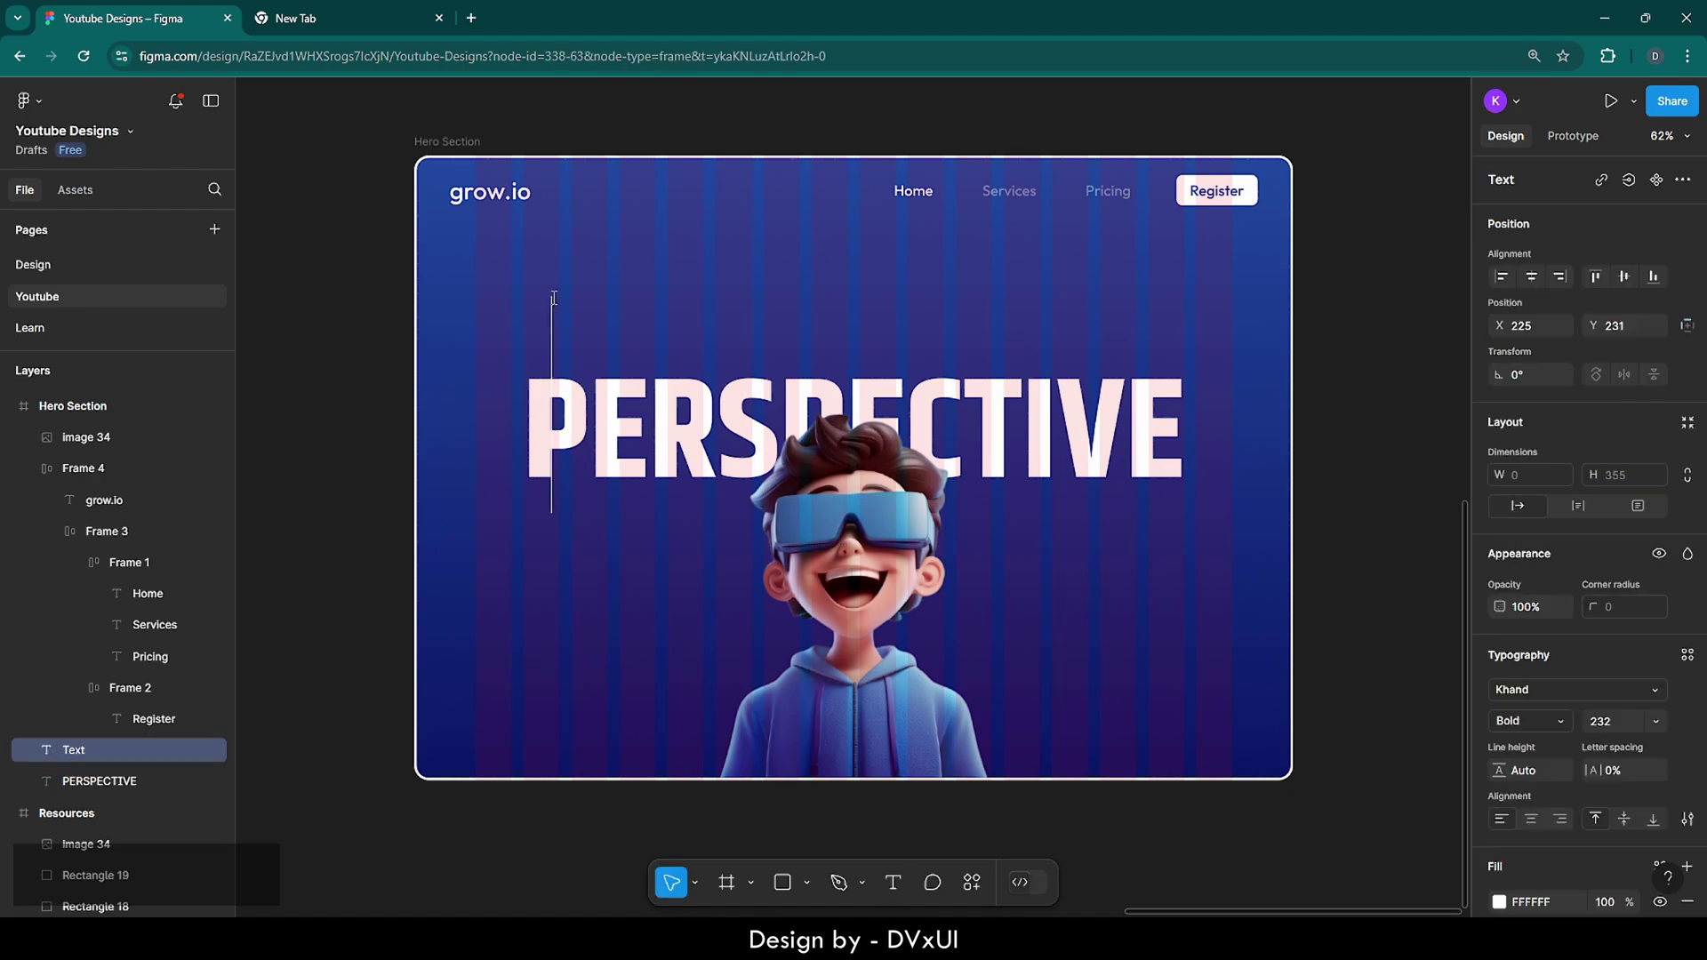
text(get)
key(BackSpace)
key(BackSpace)
key(BackSpace)
key(Escape)
- Add a text layer reading "Get" near the frame's lower left and change its font to Outfit
click(894, 882)
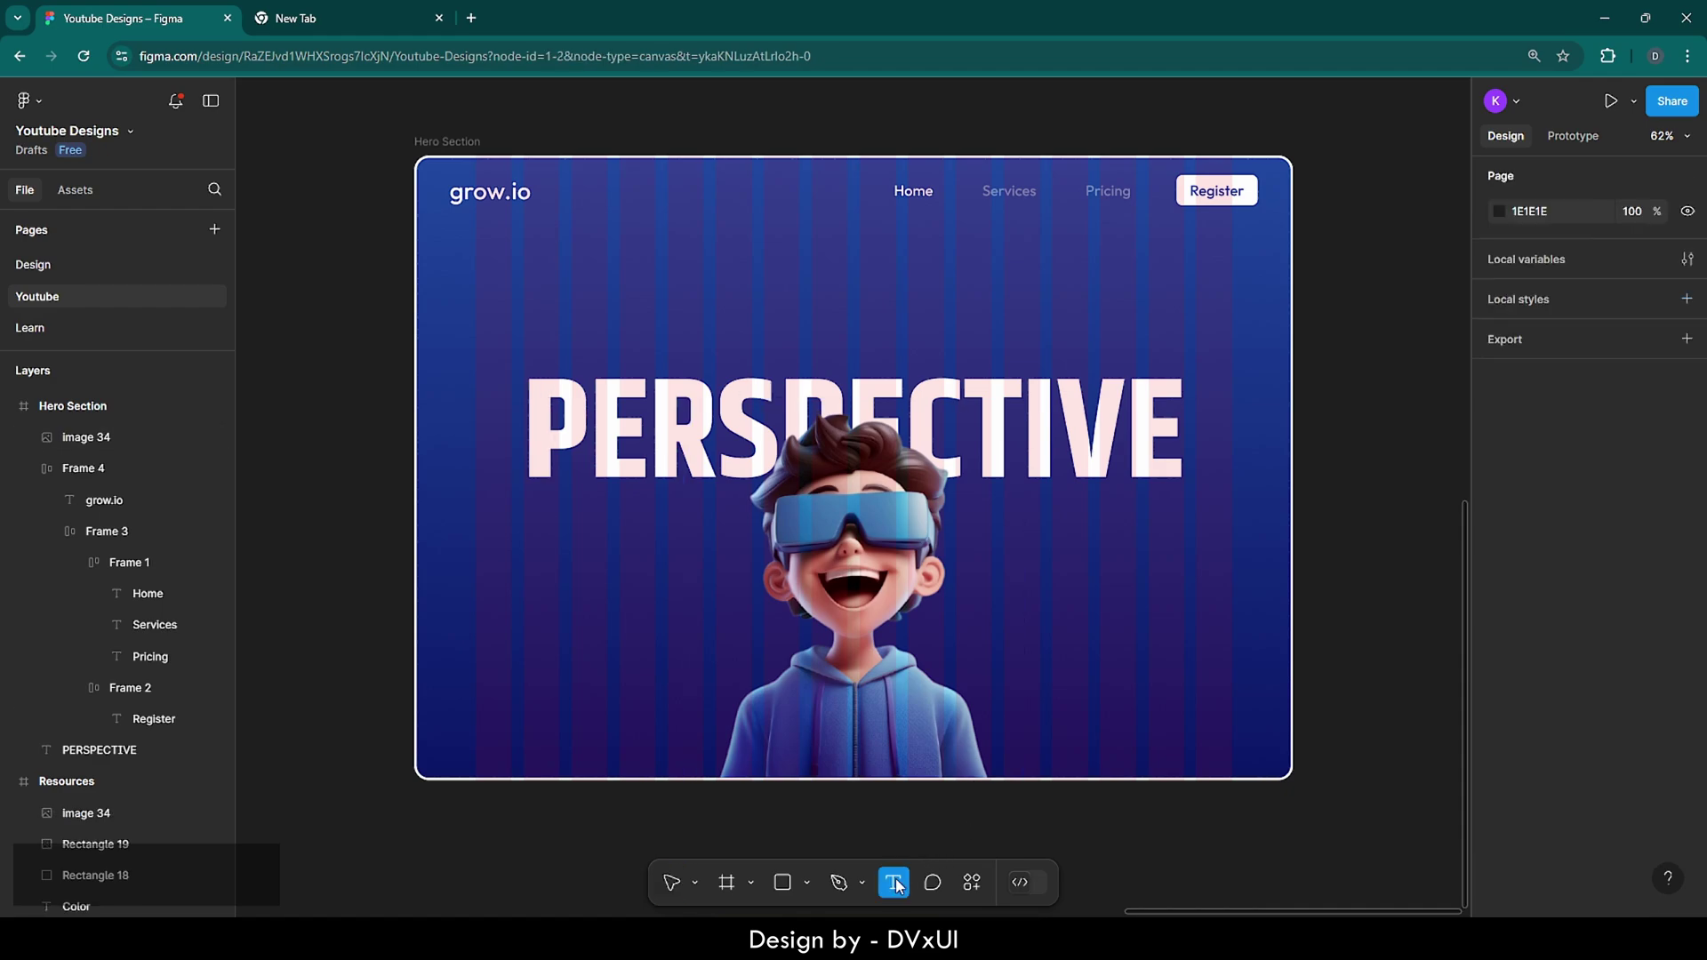
click(536, 668)
text(Get)
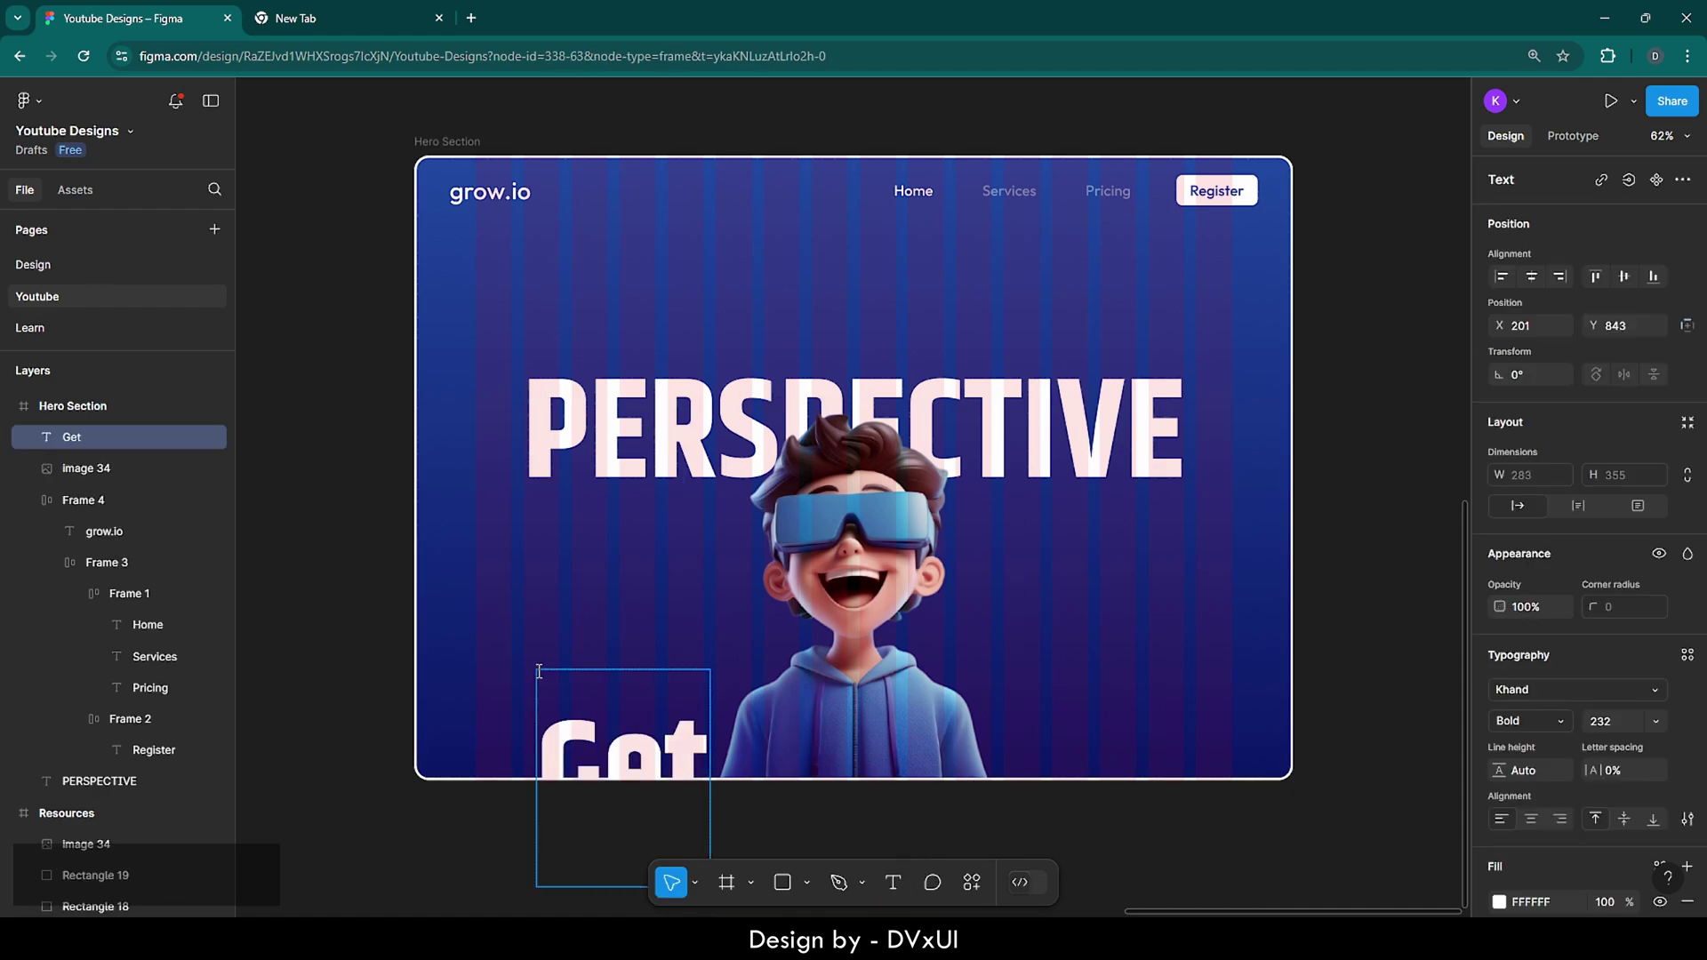
key(ctrl)
key(ctrl+a)
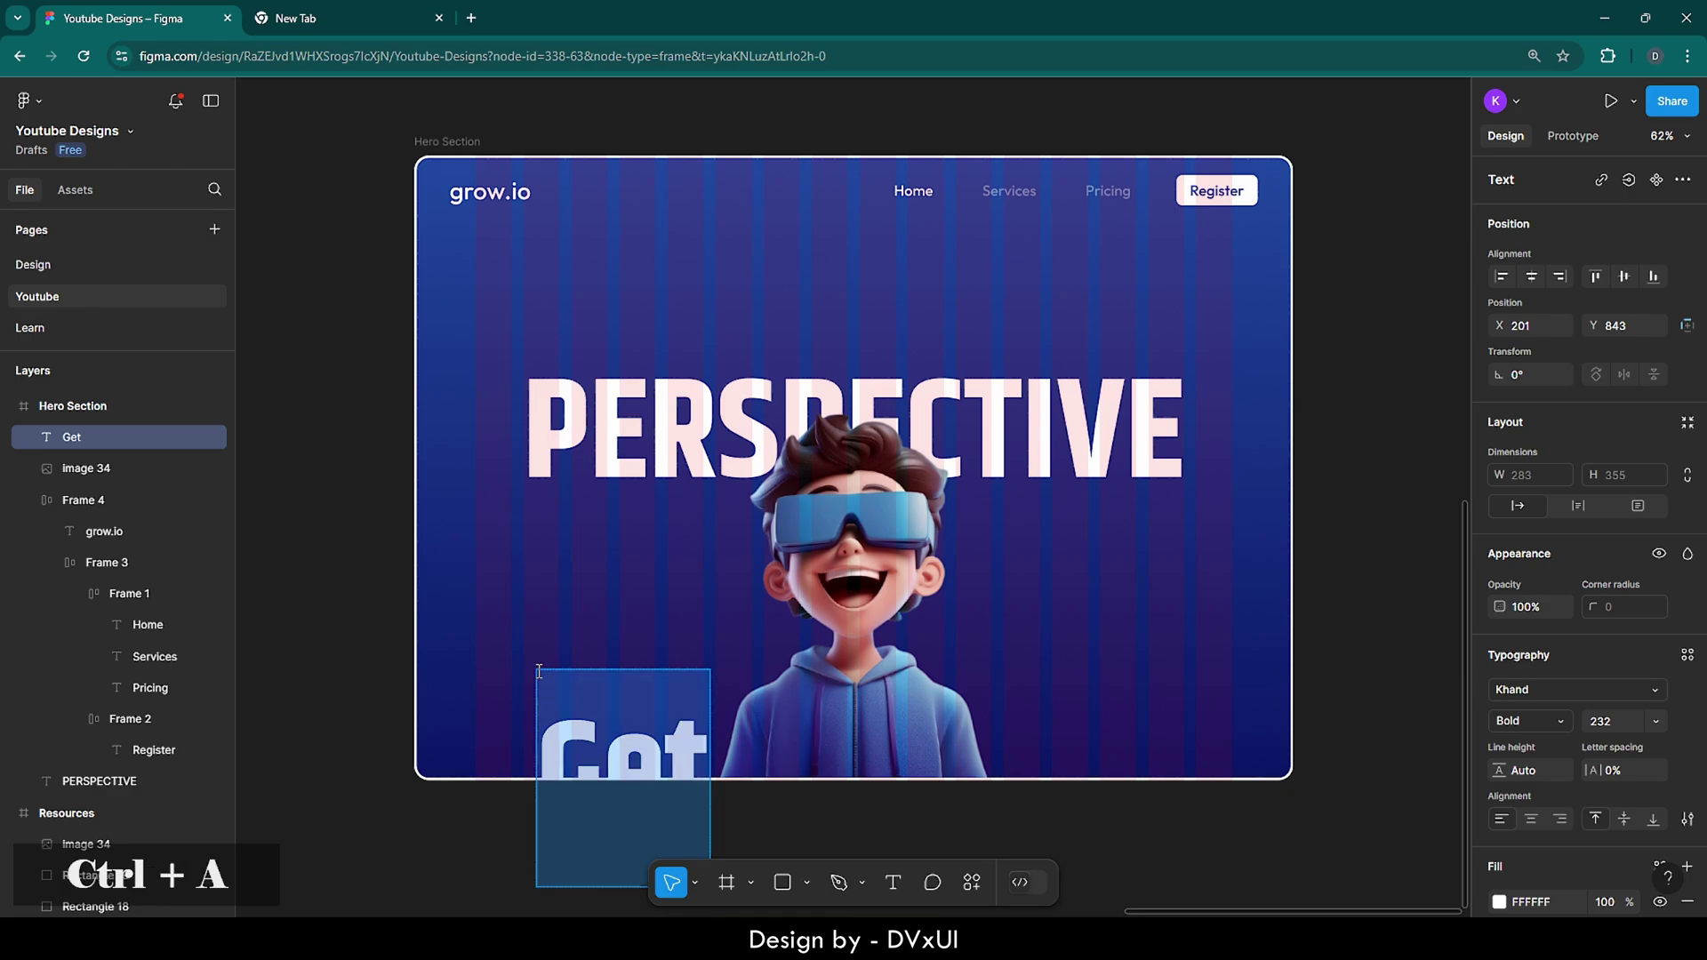
key(ctrl)
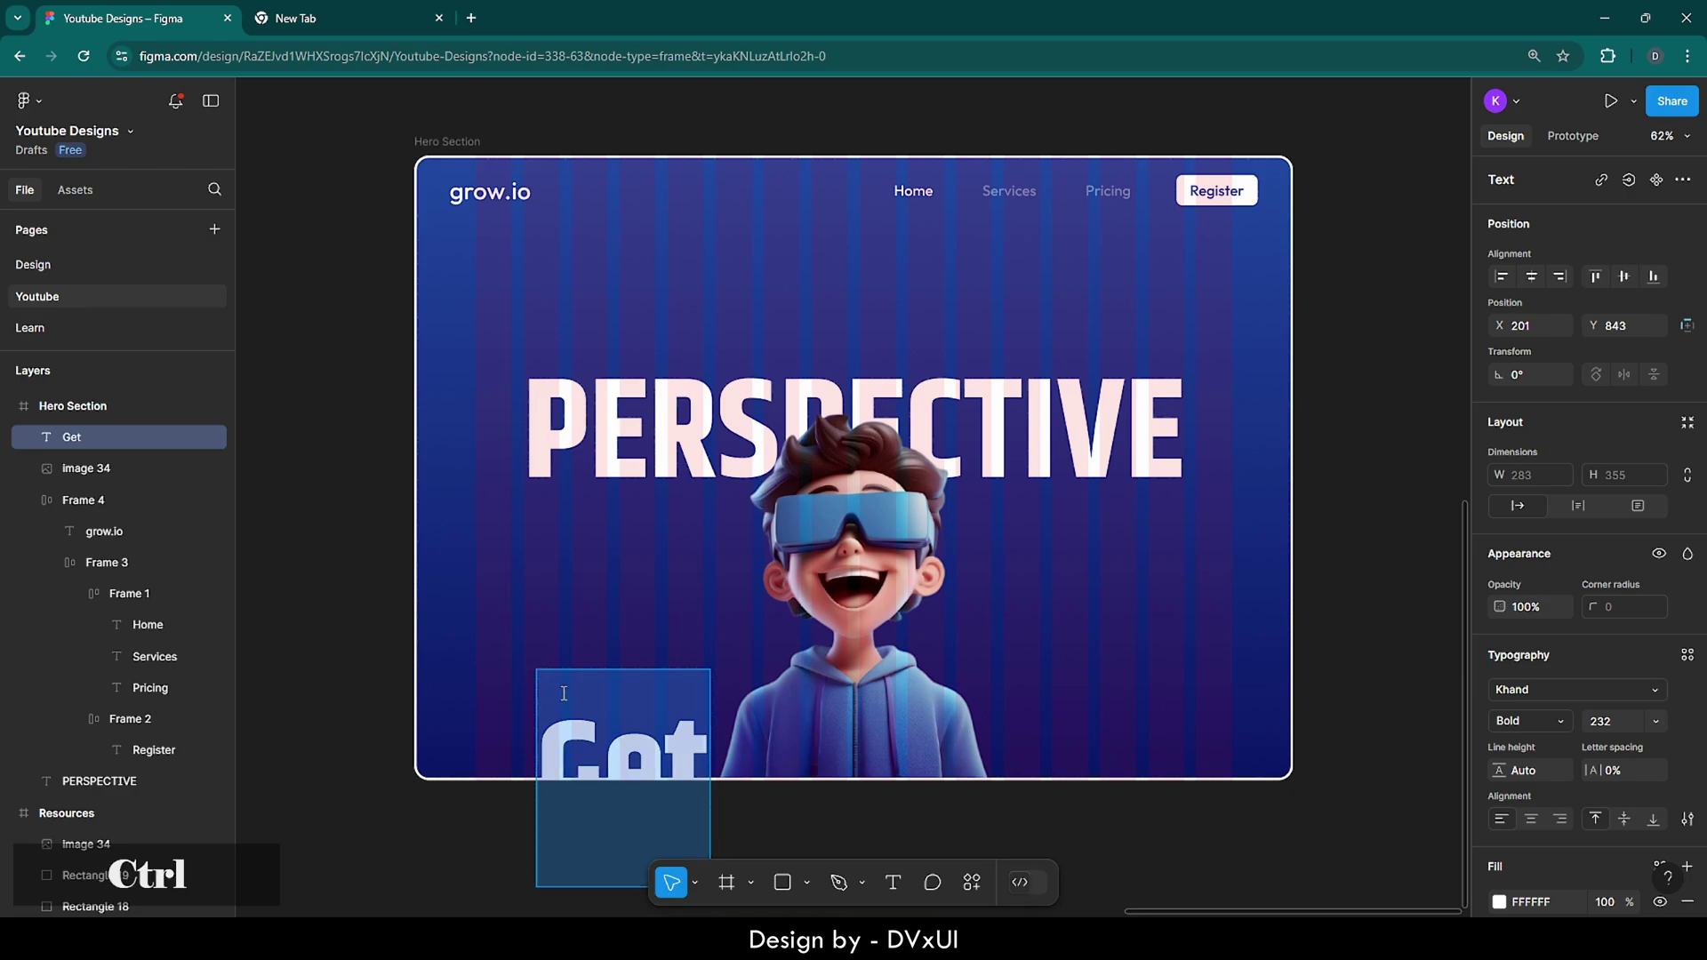
click(1557, 690)
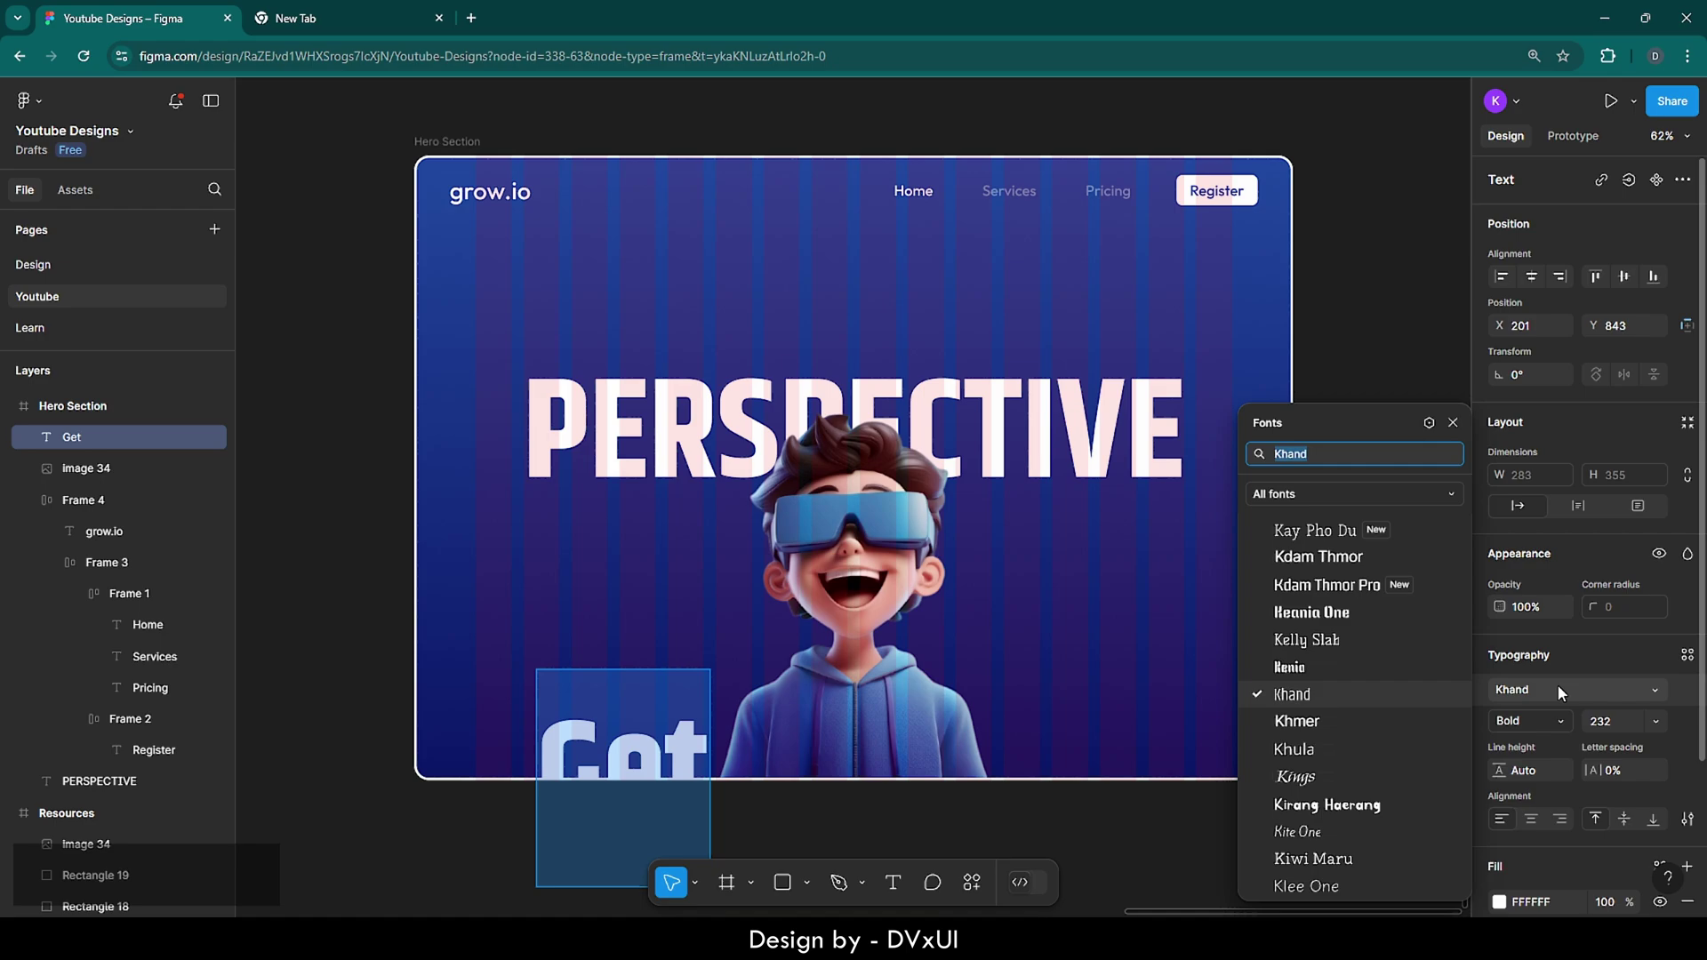
text(outfit)
key(Return)
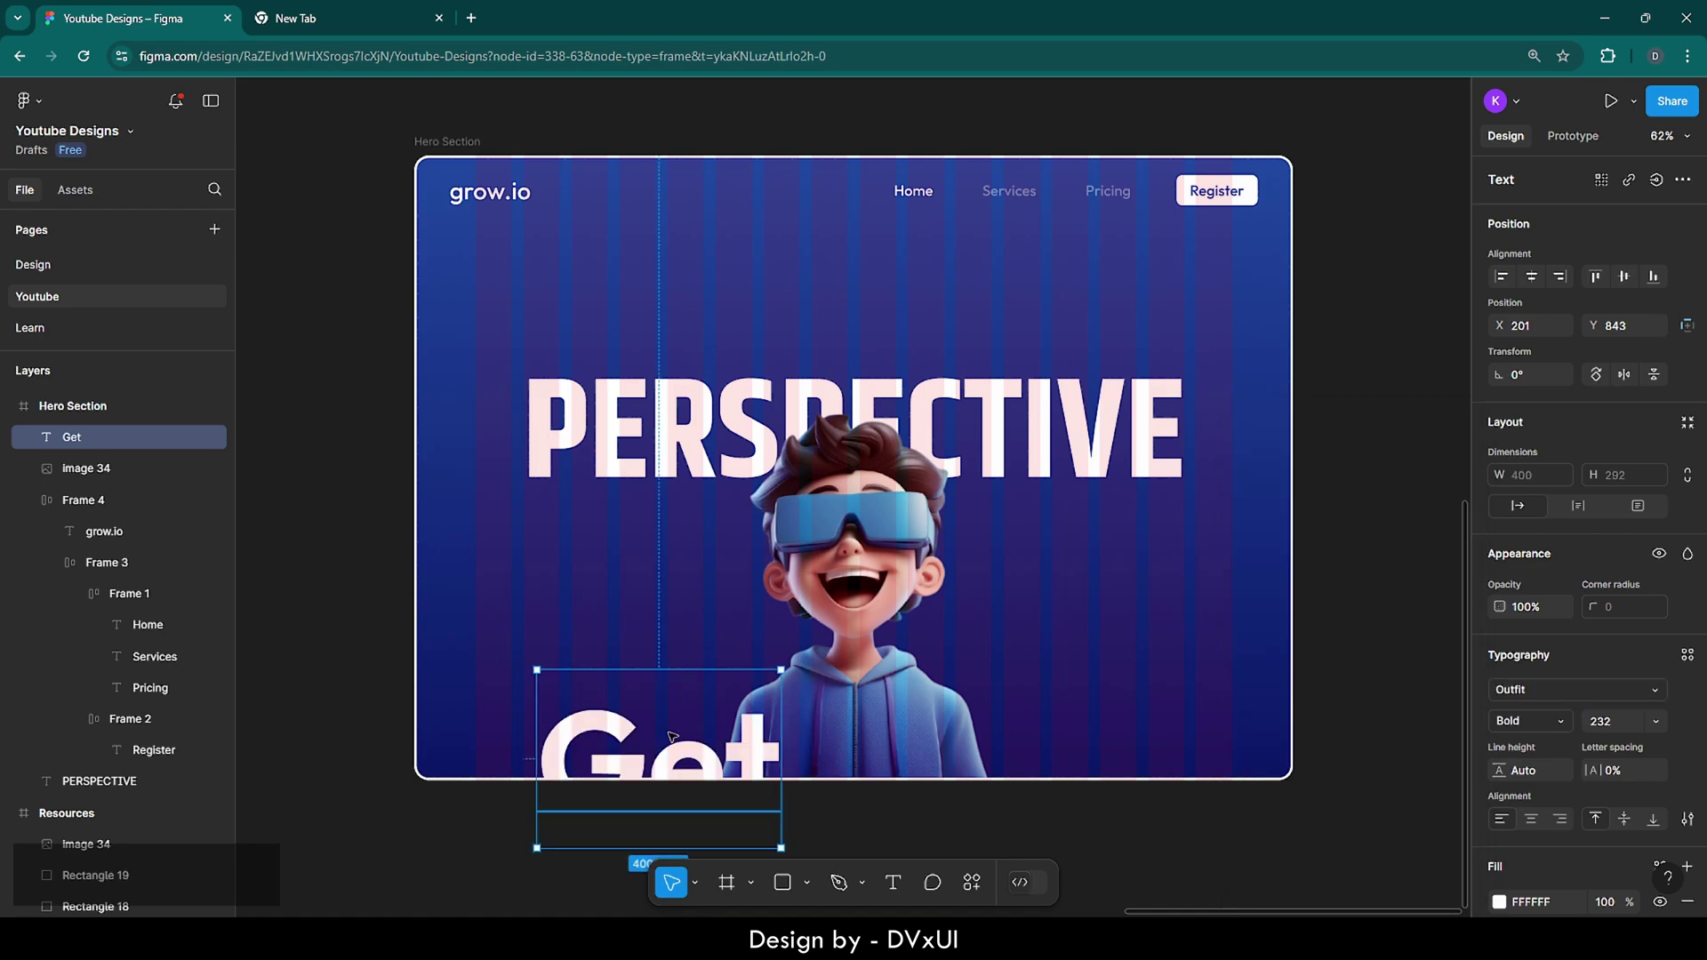
- Move the text up beneath the PERSPECTIVE heading and extend its wording to "Get a new height & new"
drag(672, 736, 606, 611)
key(Right)
text(a new)
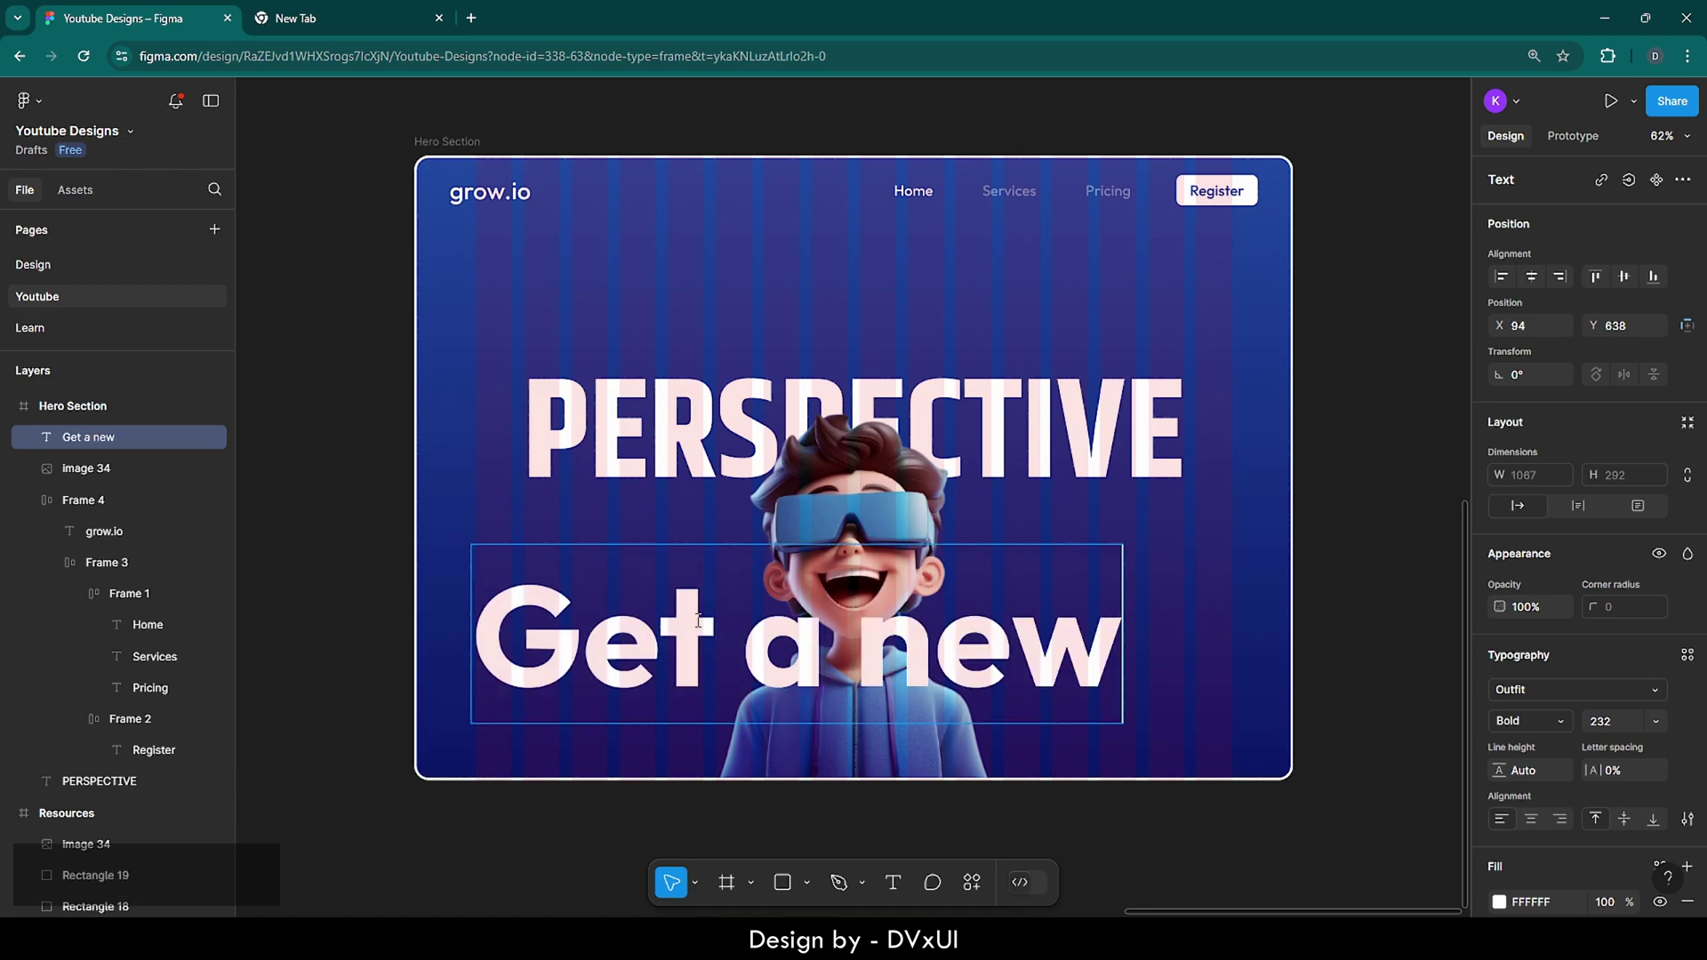
text( height & new)
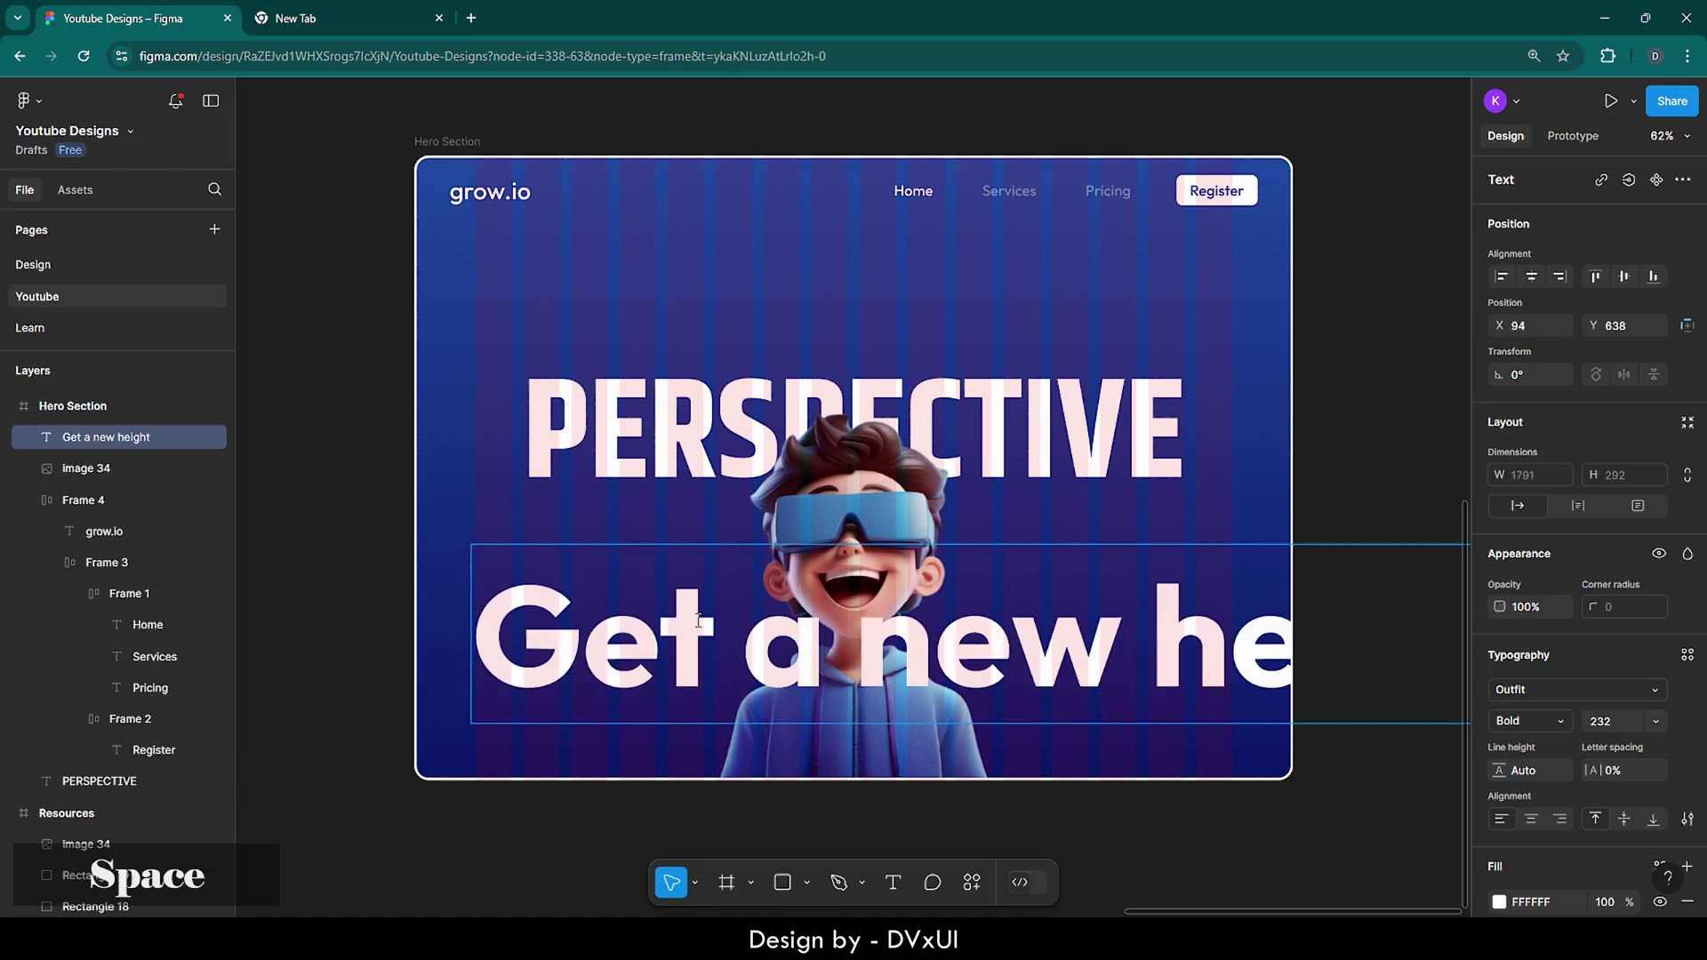
- Set the "Get a new height & new" tagline's font size to 44 and its weight to Medium
key(ctrl)
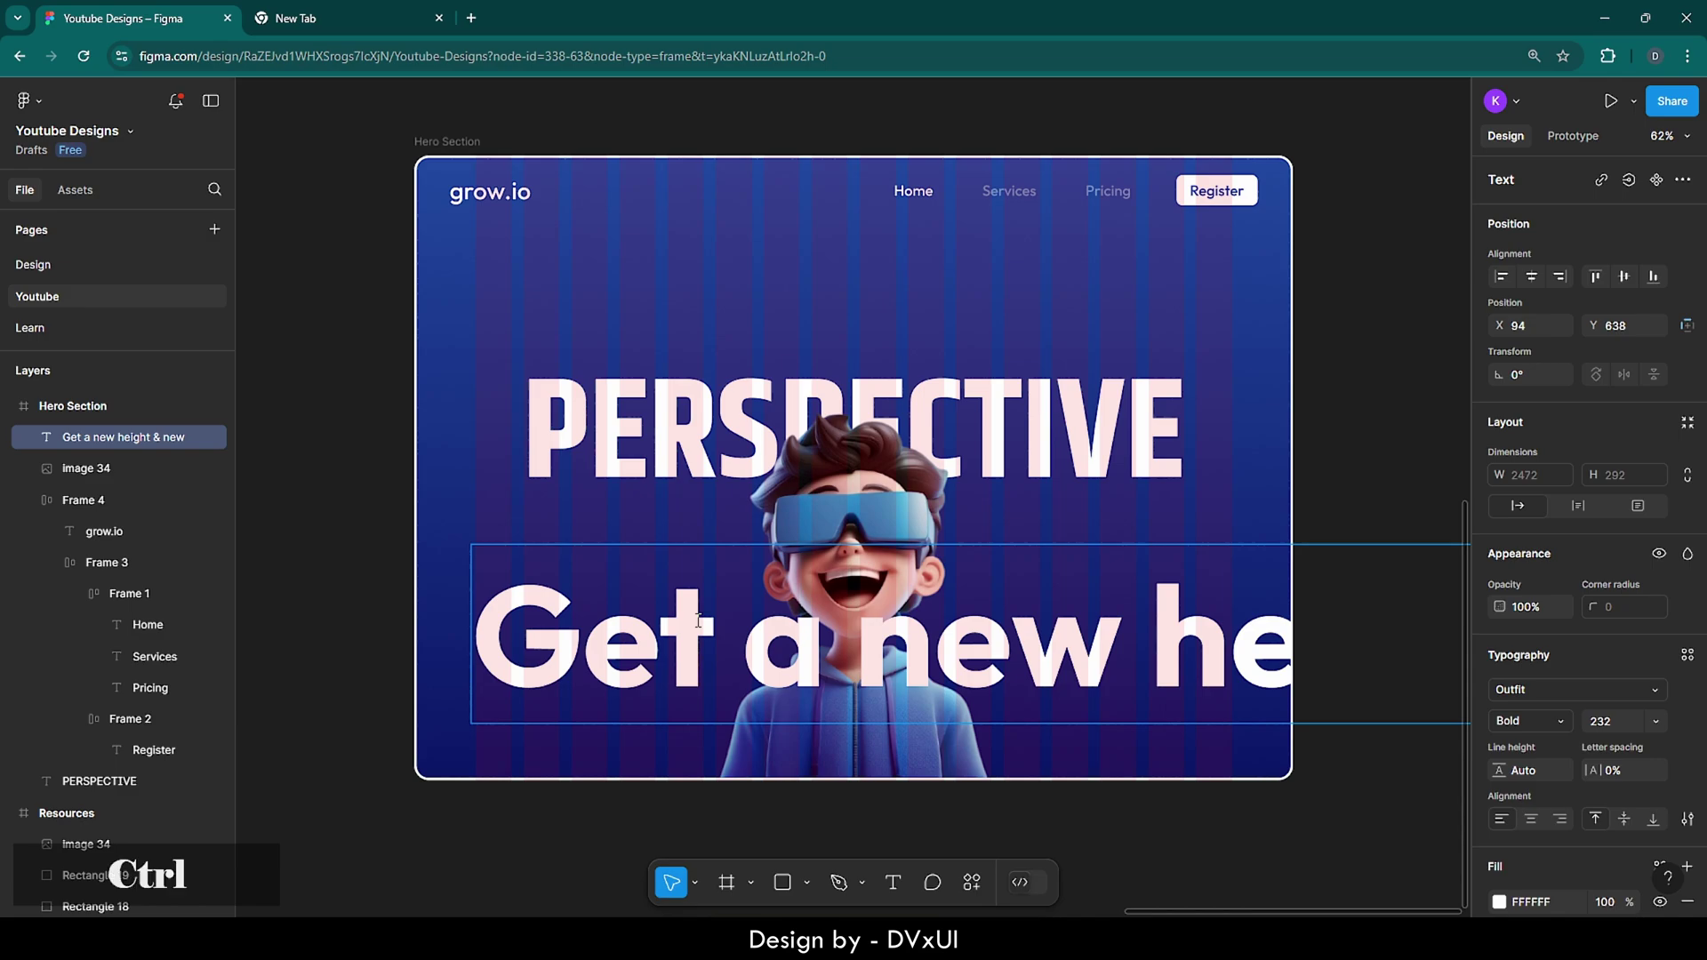
key(ctrl+a)
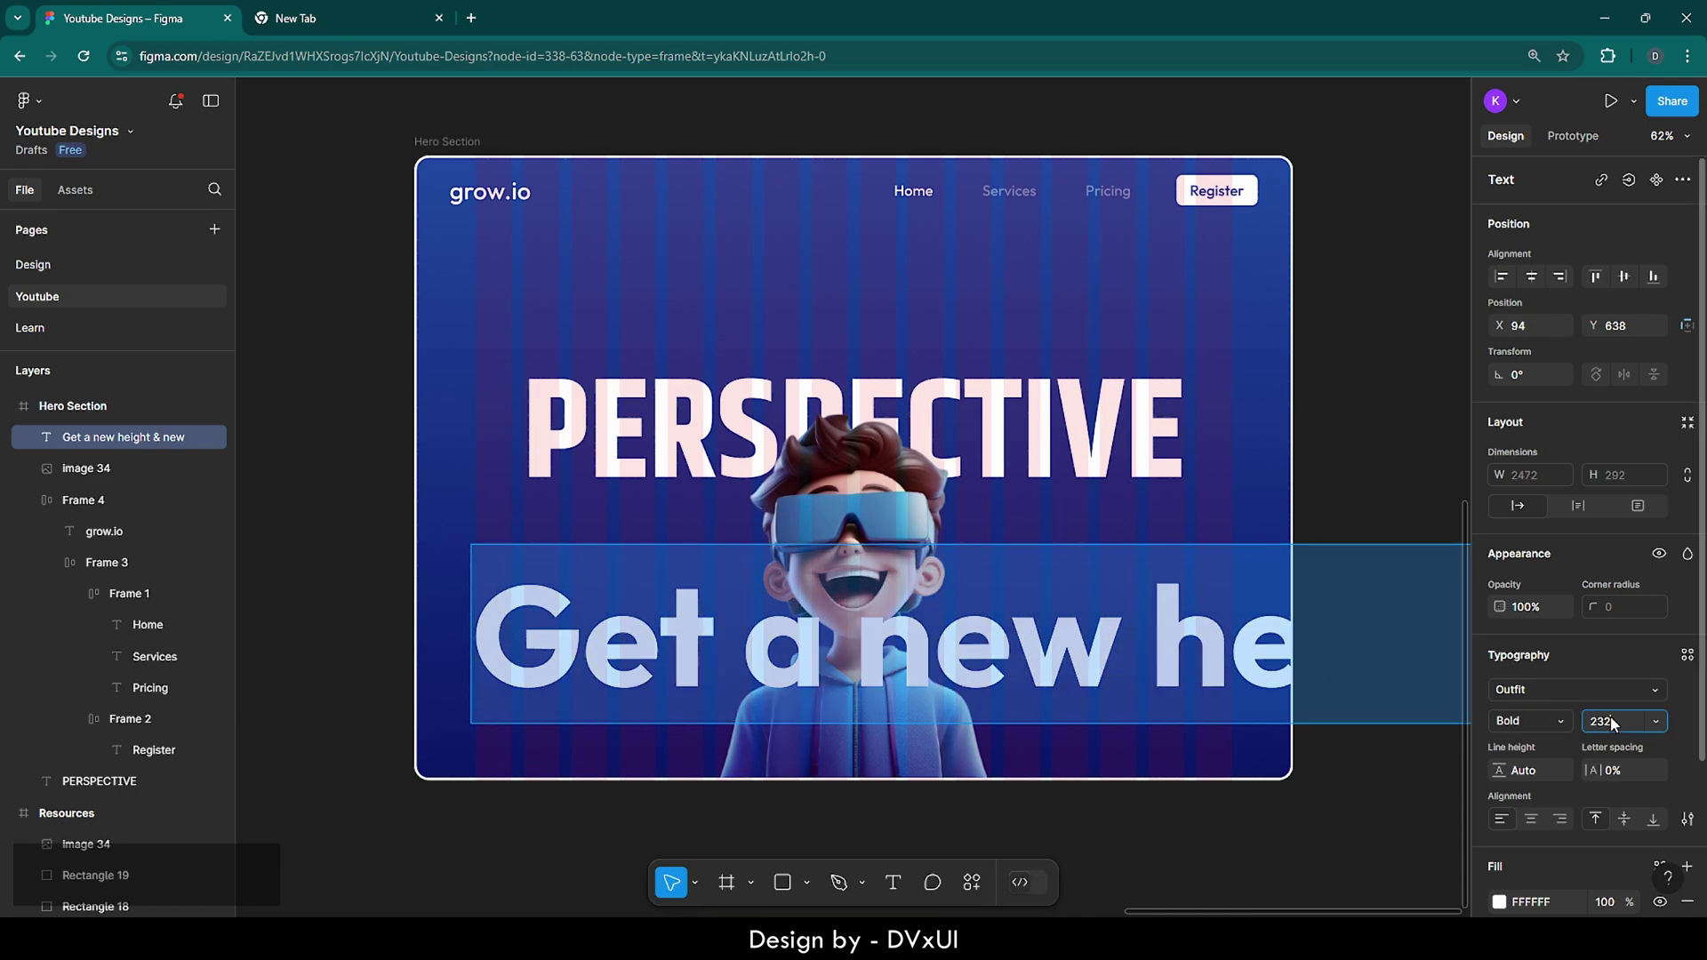
key(BackSpace)
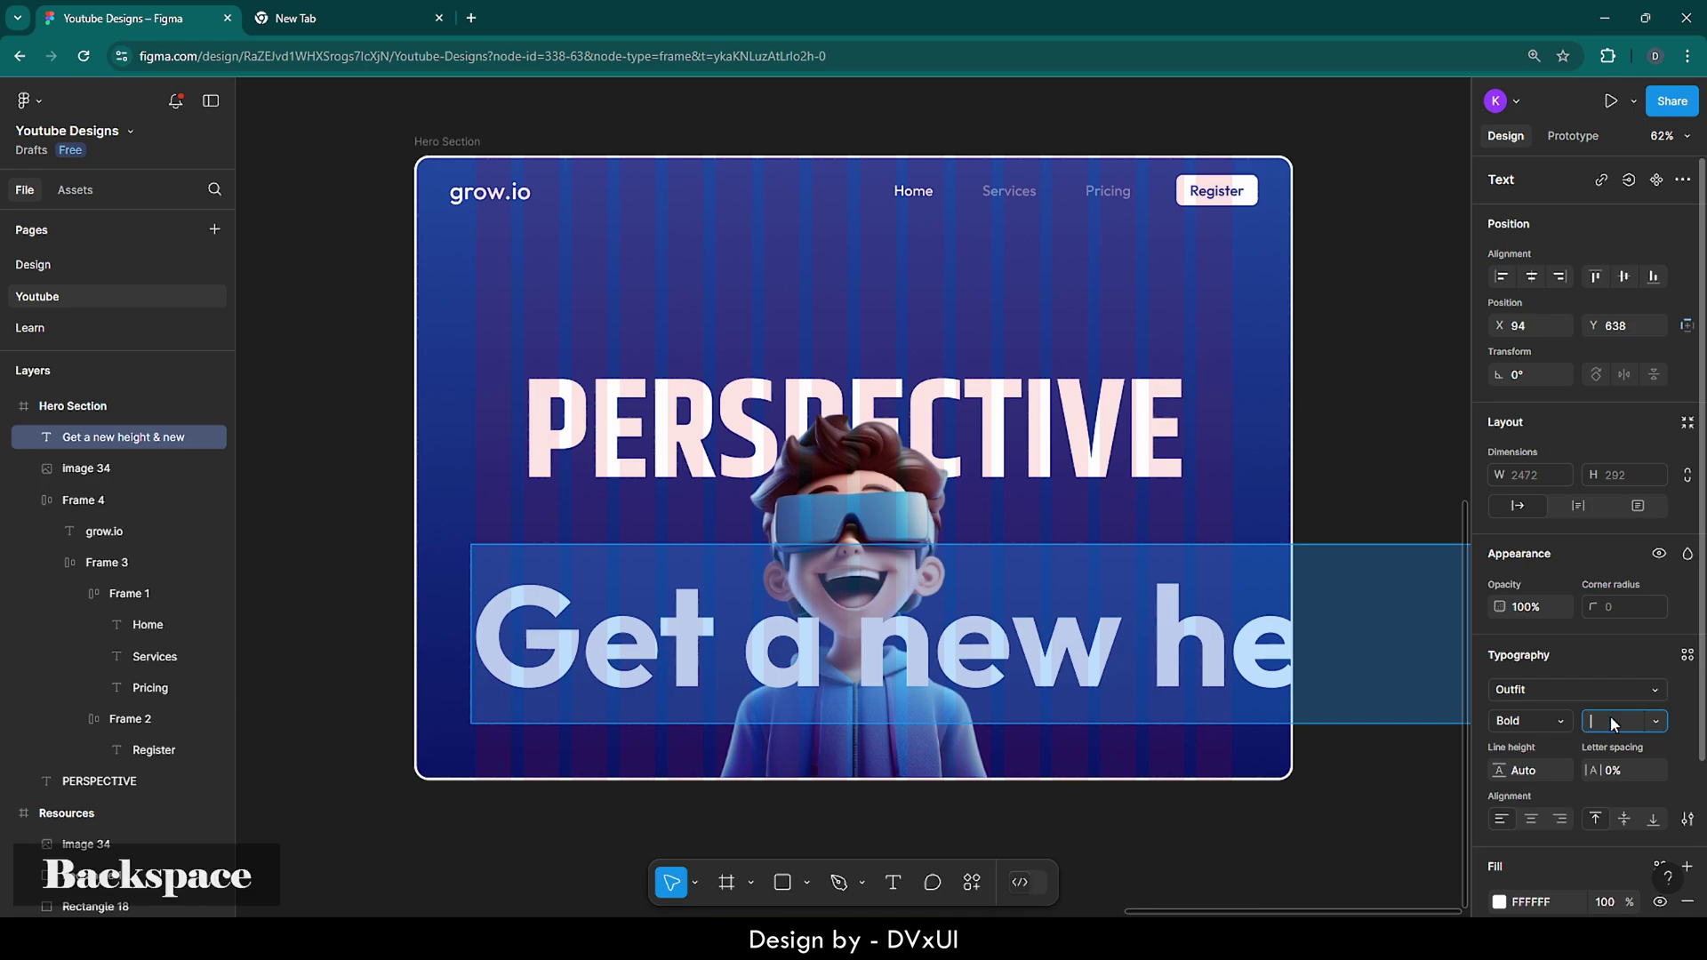
text(44)
key(Return)
key(Escape)
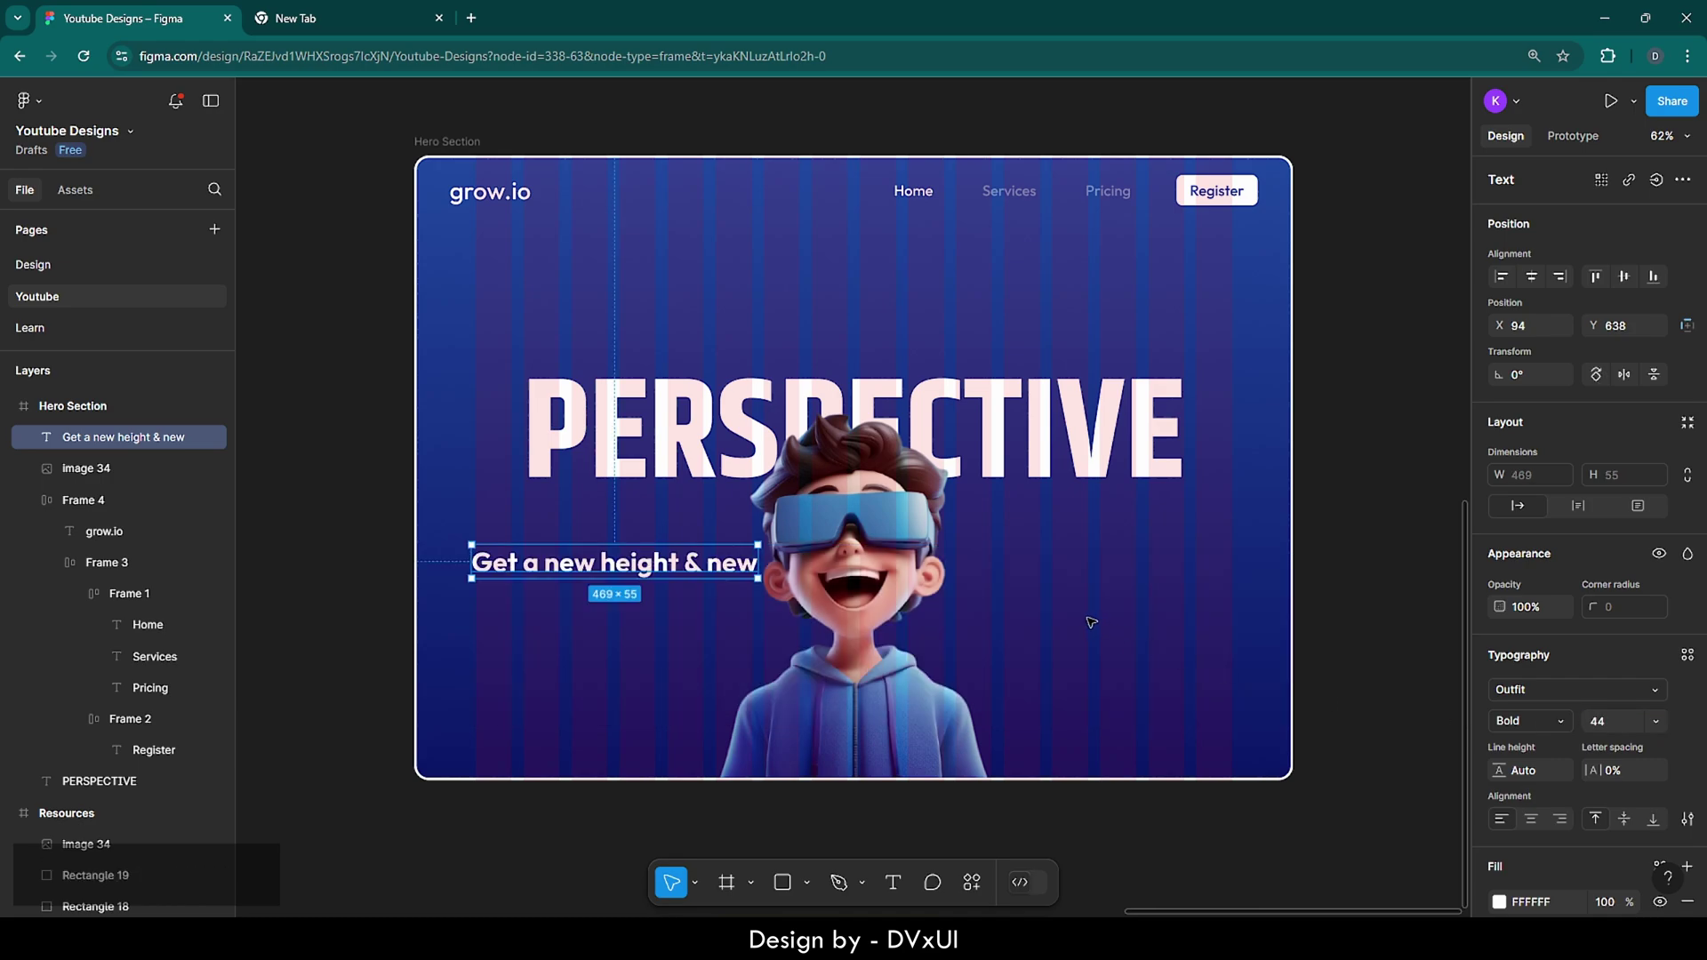
click(1534, 722)
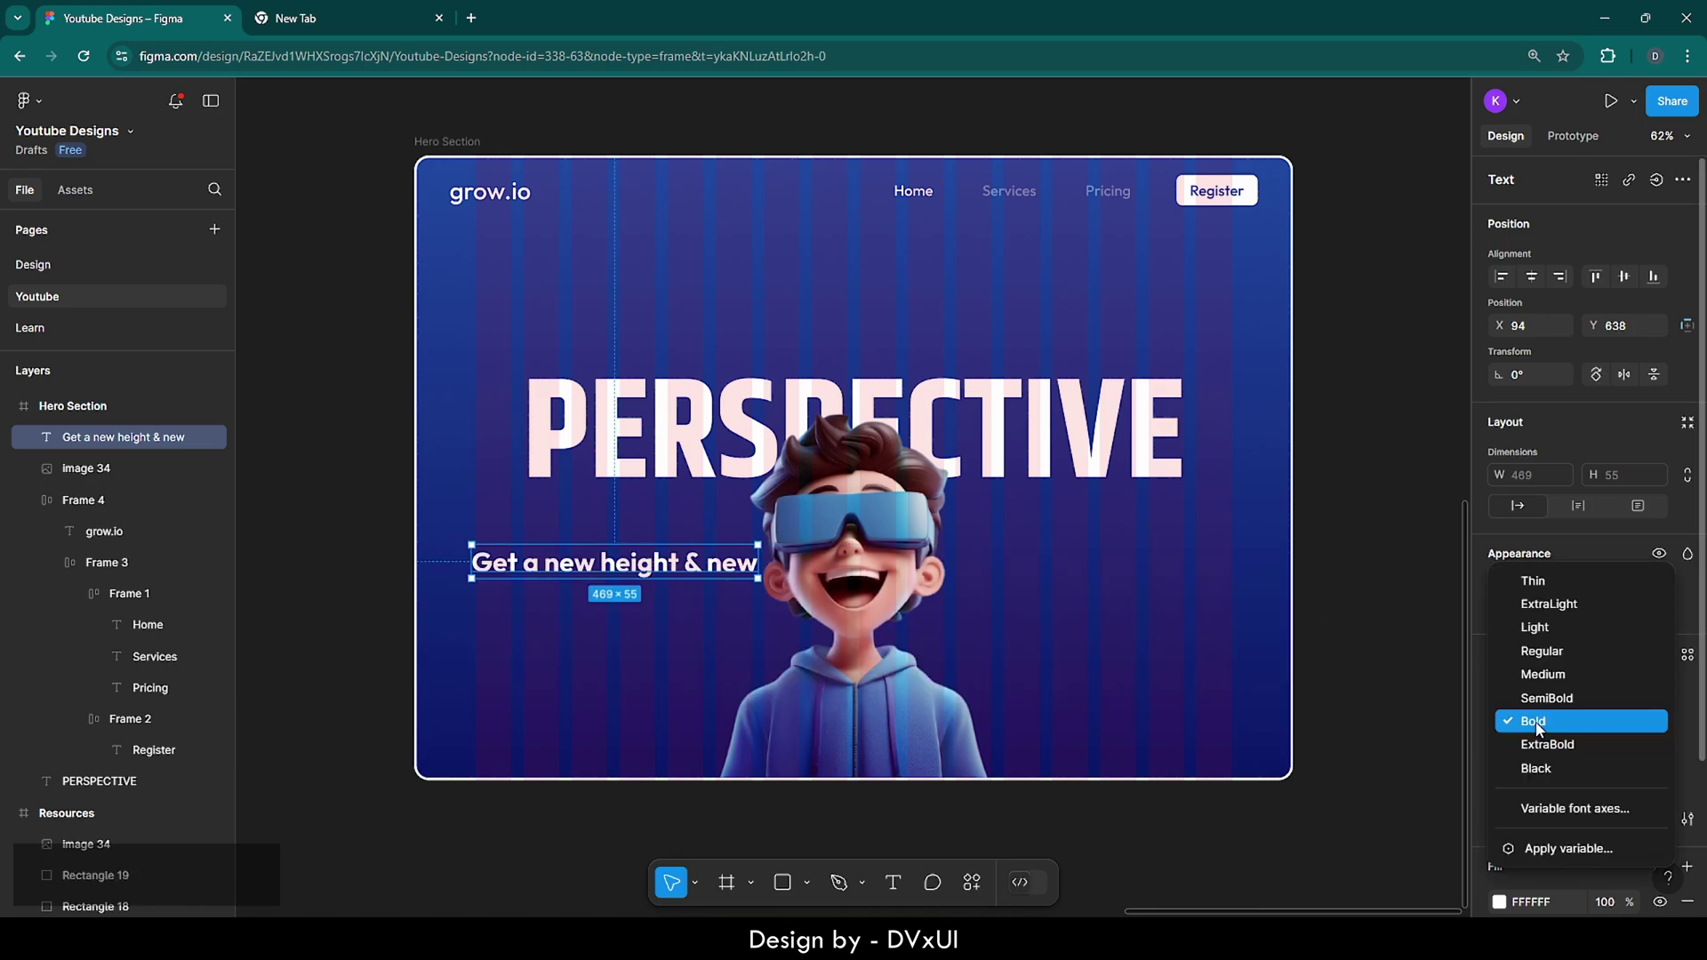
click(1539, 675)
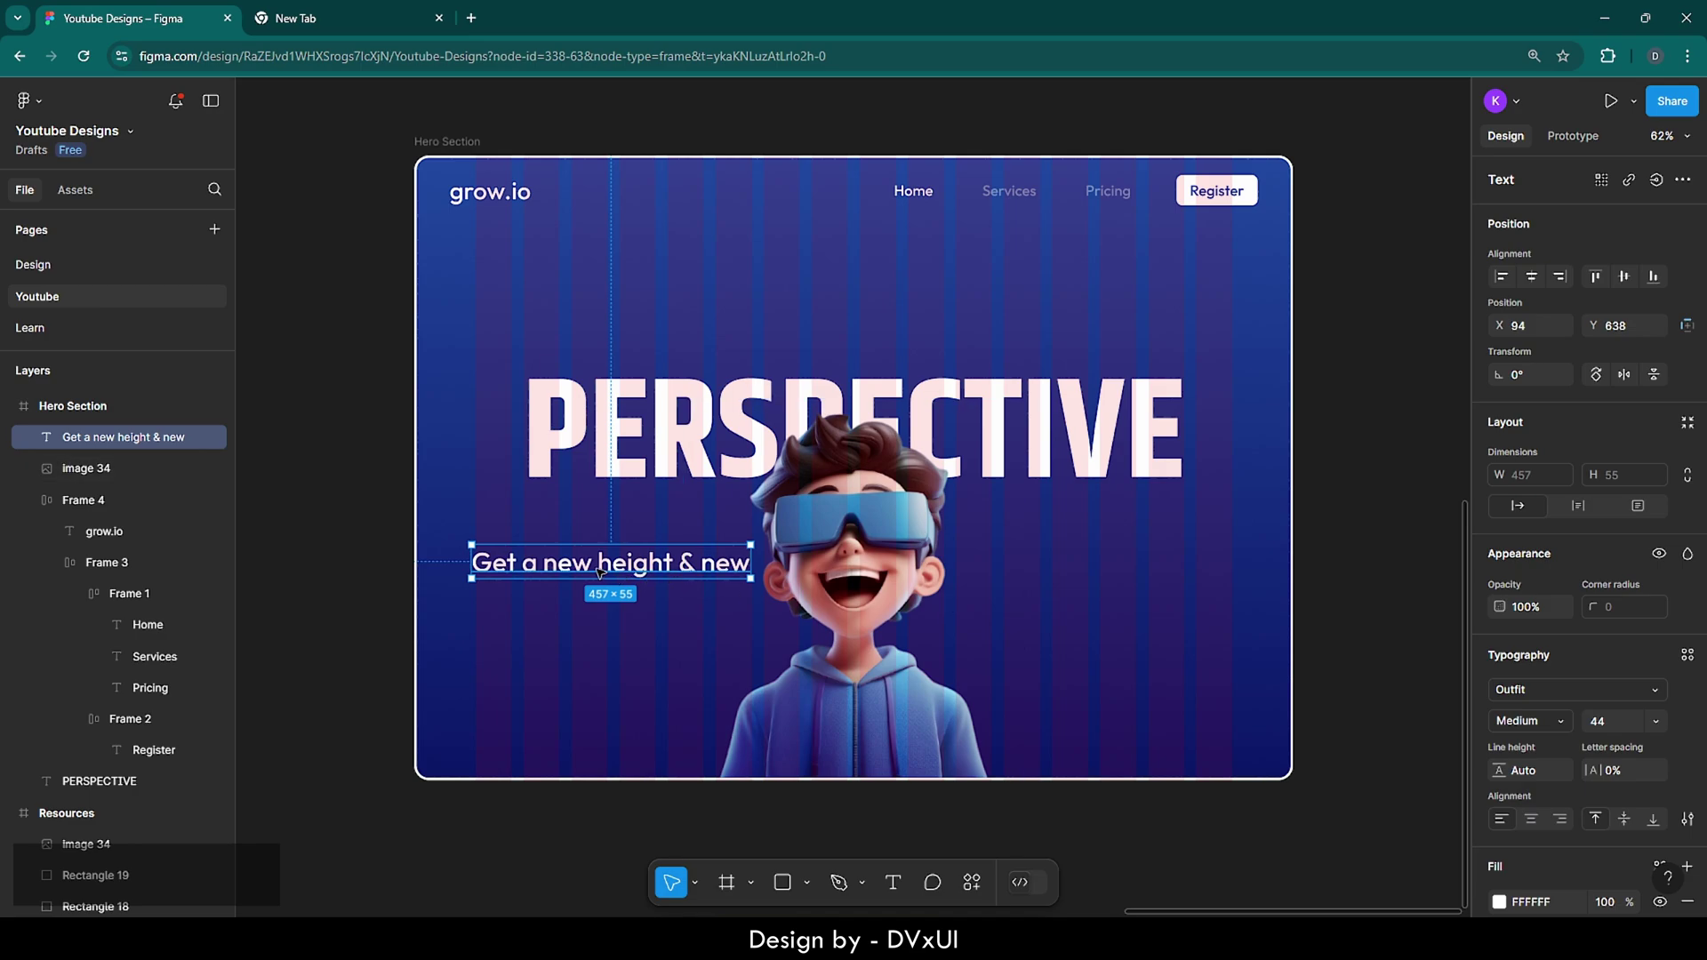
- Position the tagline just above the PERSPECTIVE heading, aligned with the heading's left edge at X 186
drag(603, 570, 658, 361)
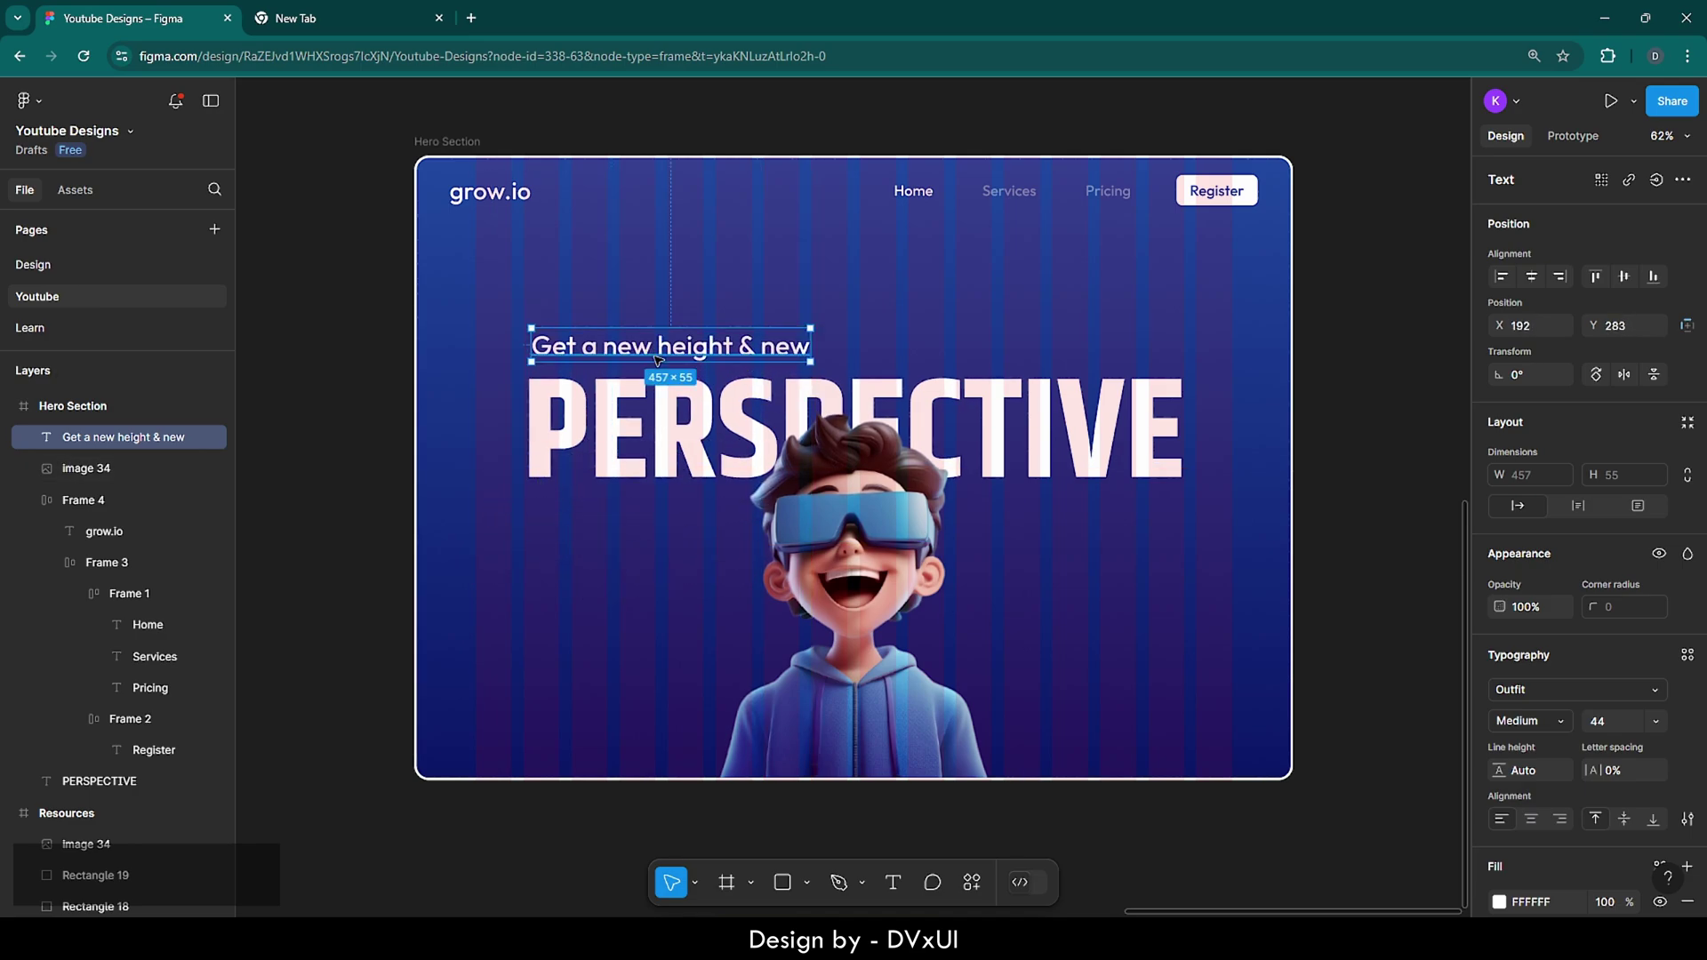
key(Left)
key(Left)
key(Left)
key(Left)
key(Left)
key(Left)
key(Down)
key(Down)
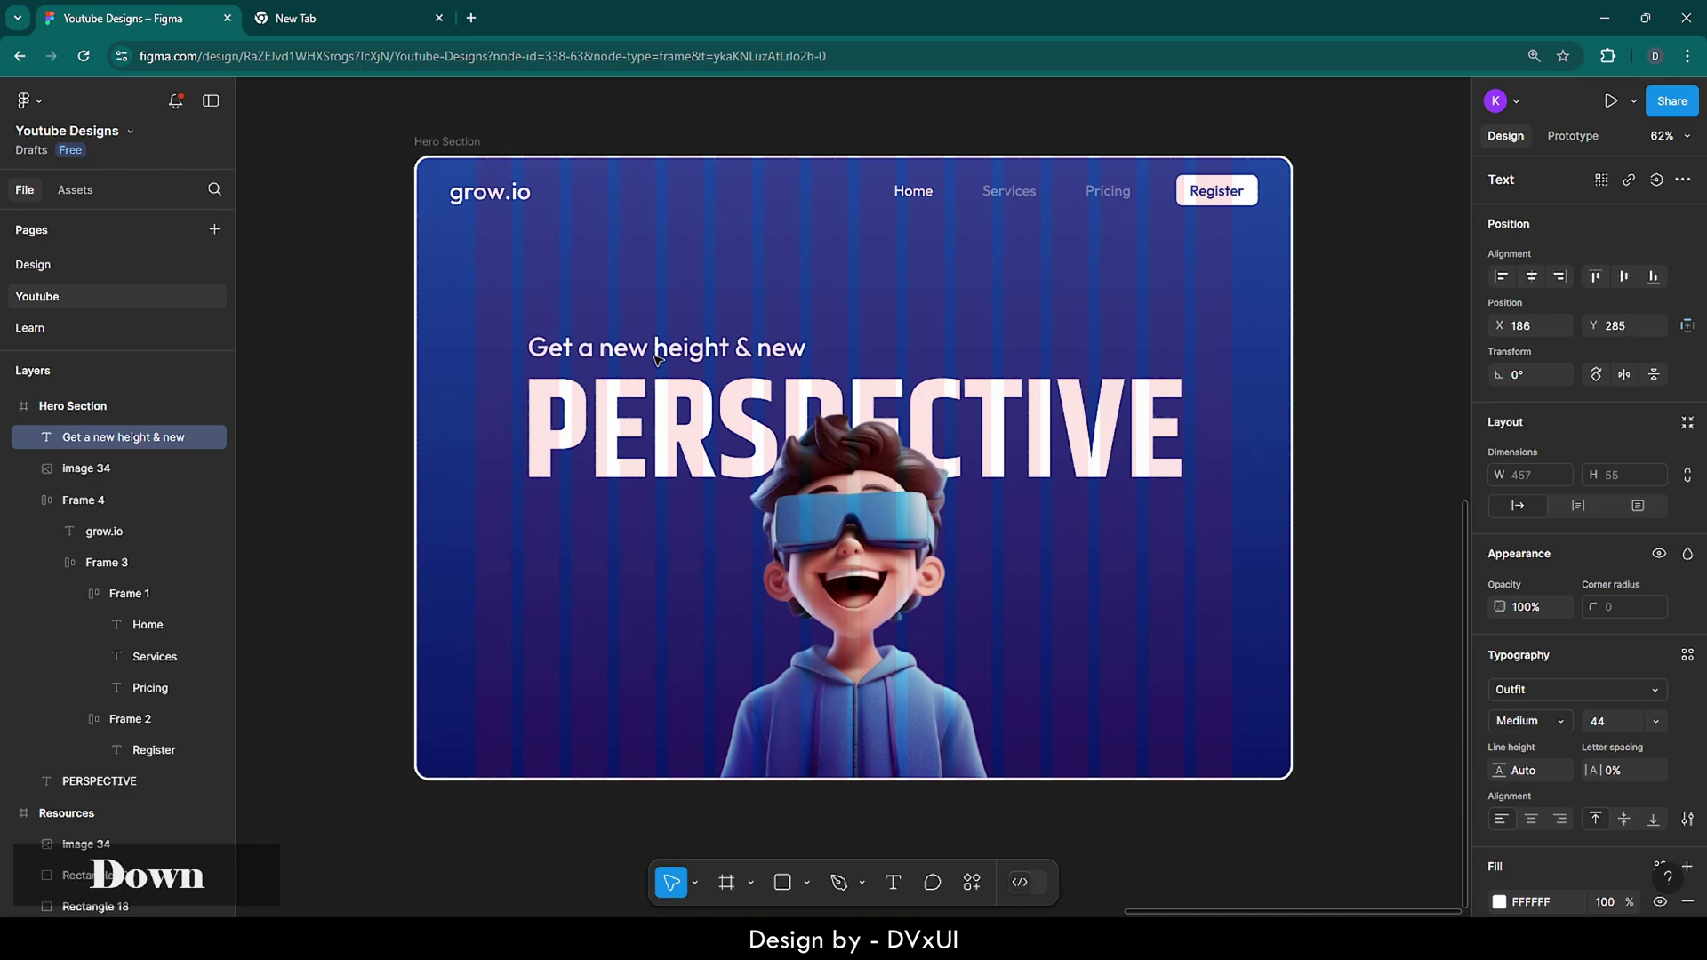
key(Up)
click(949, 328)
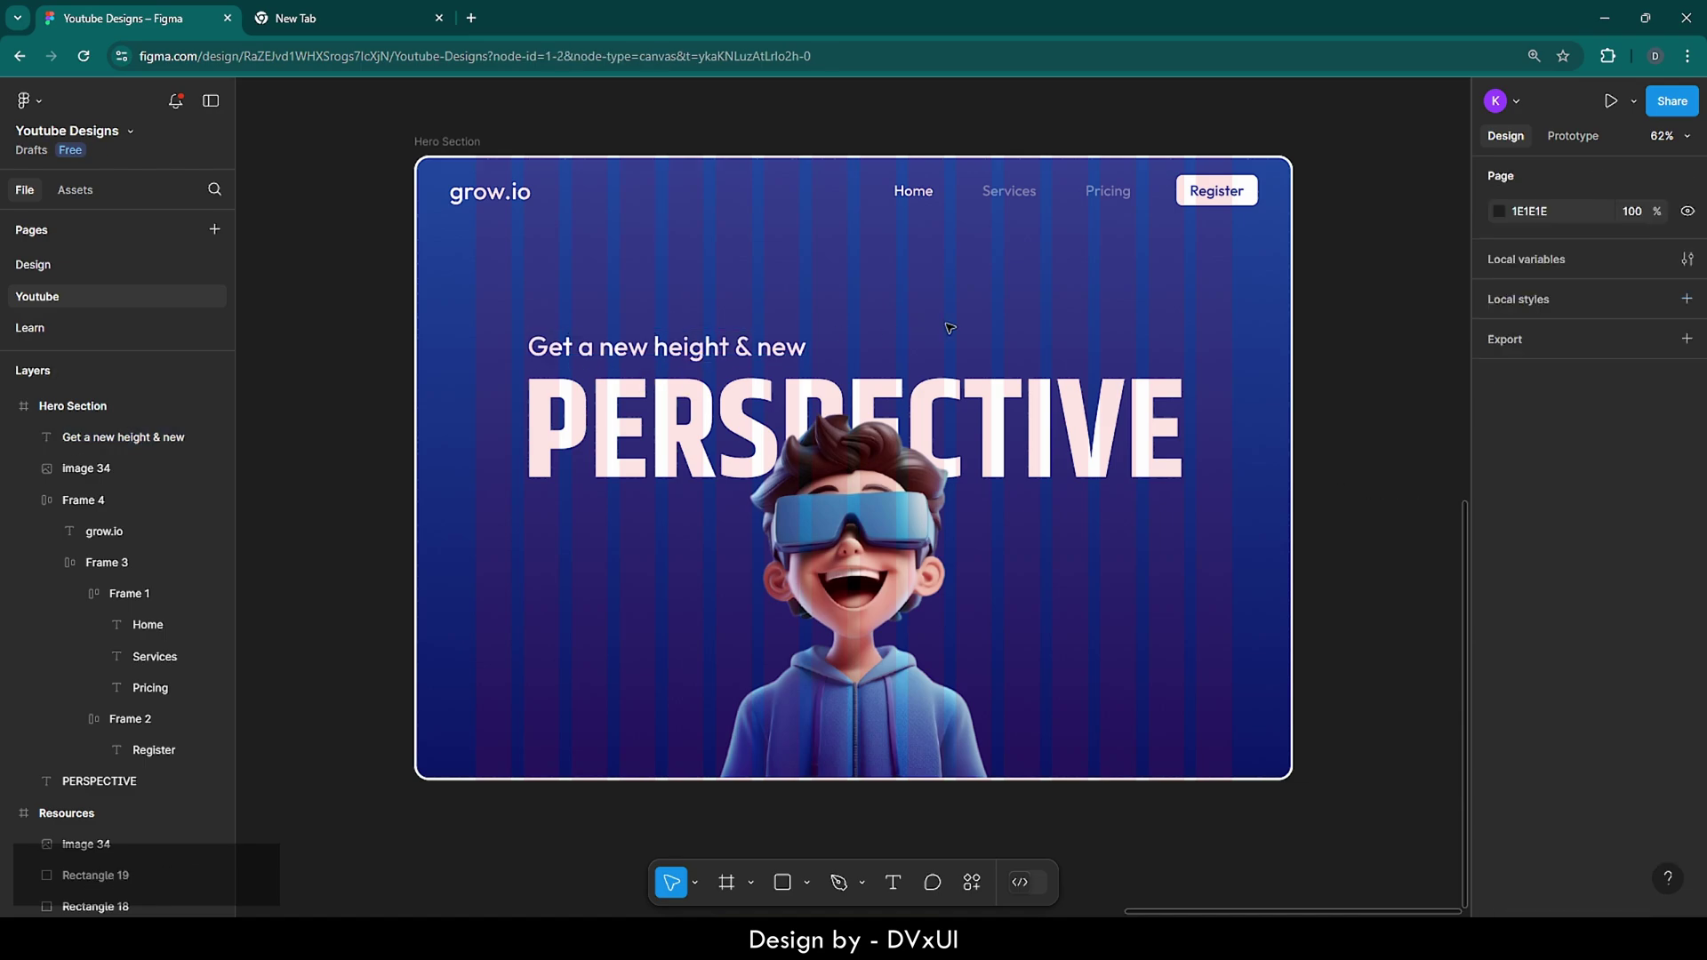
- Draw a line about 580 px long beside the tagline, with its rotation set to 0° and its stroke weight to 2
key(shift+l)
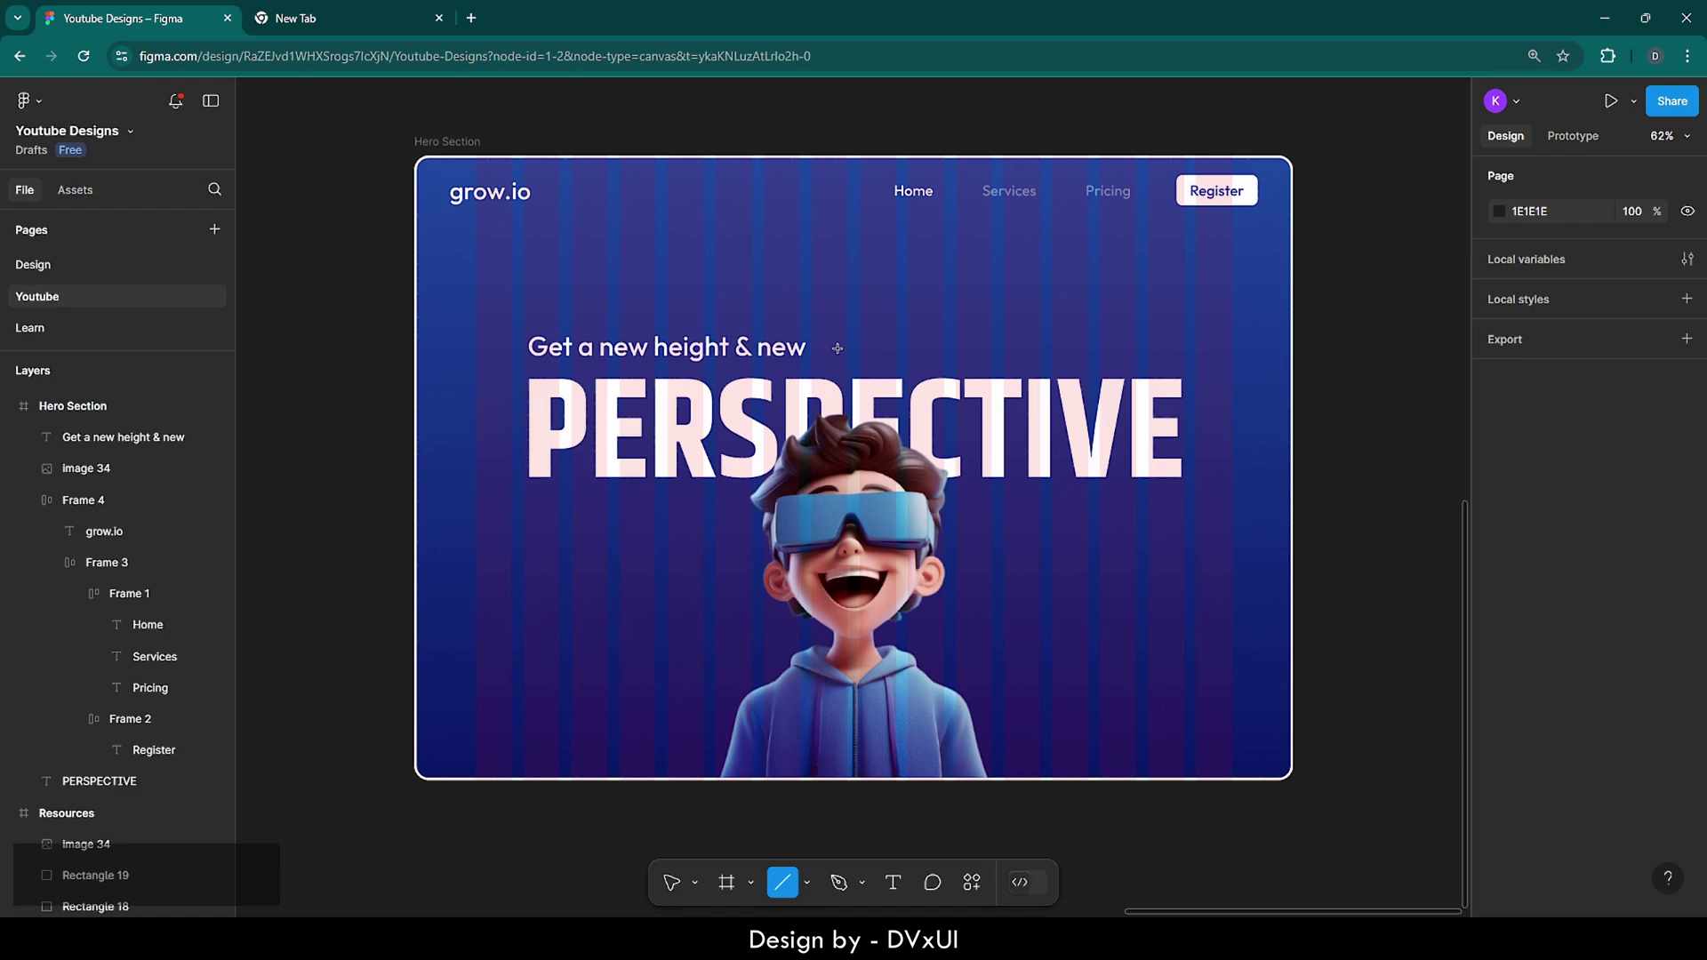
drag(817, 351, 1171, 353)
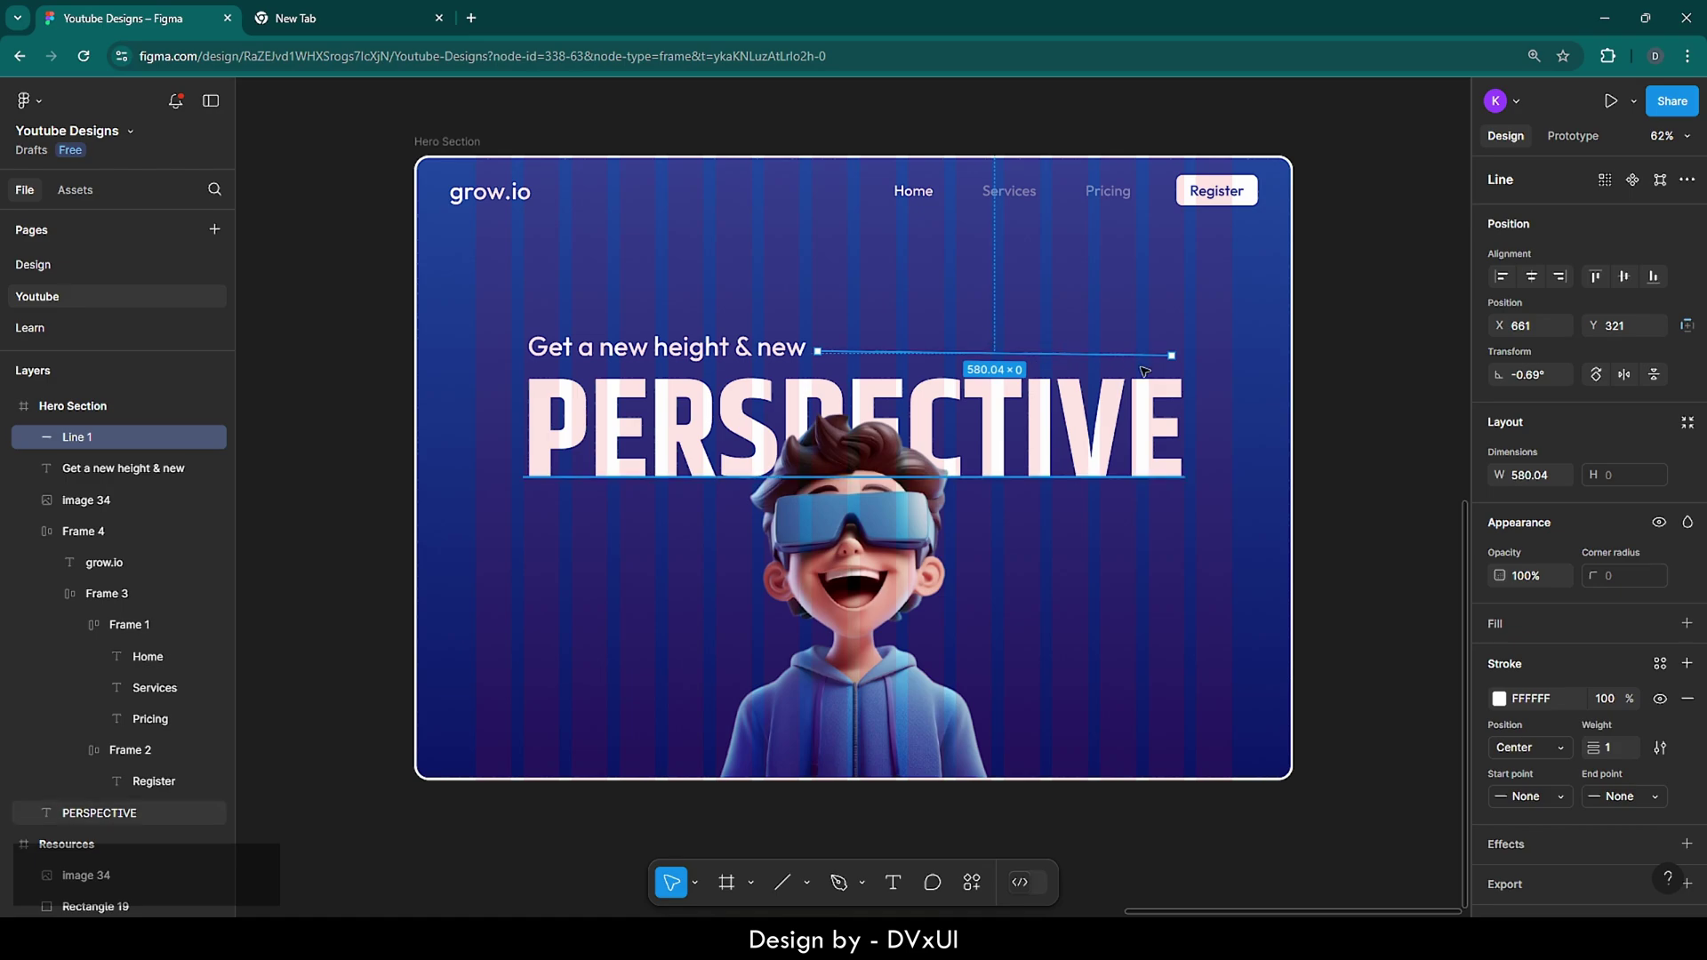
click(1531, 374)
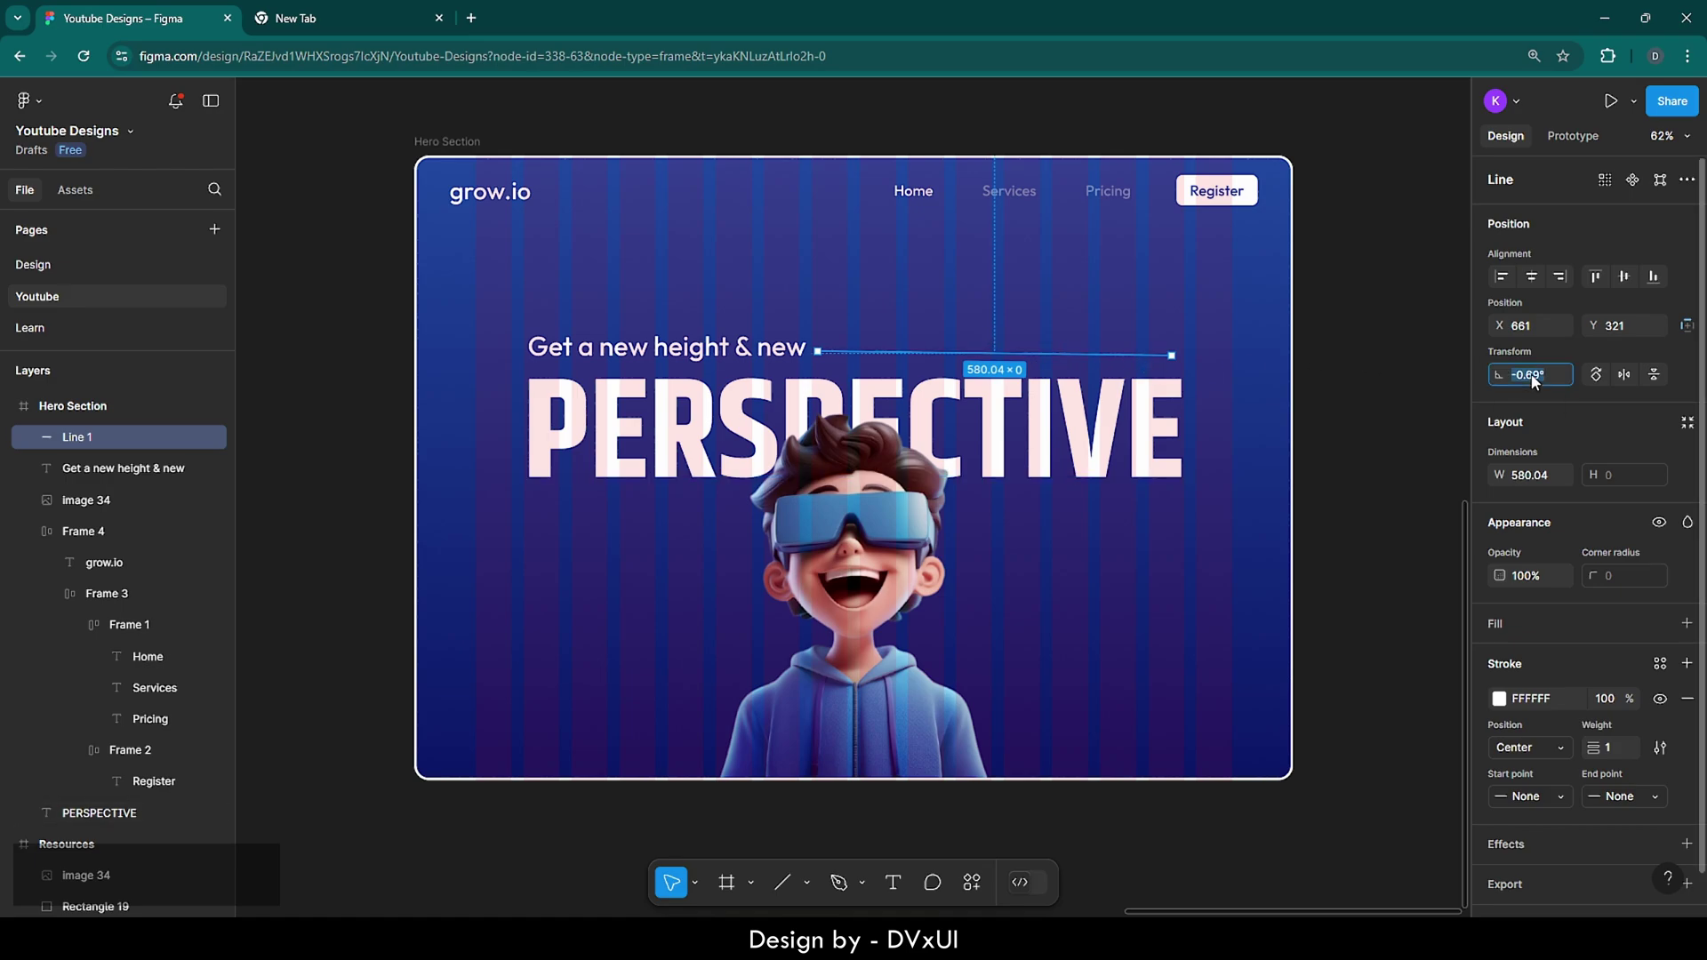
key(BackSpace)
text(0)
key(Return)
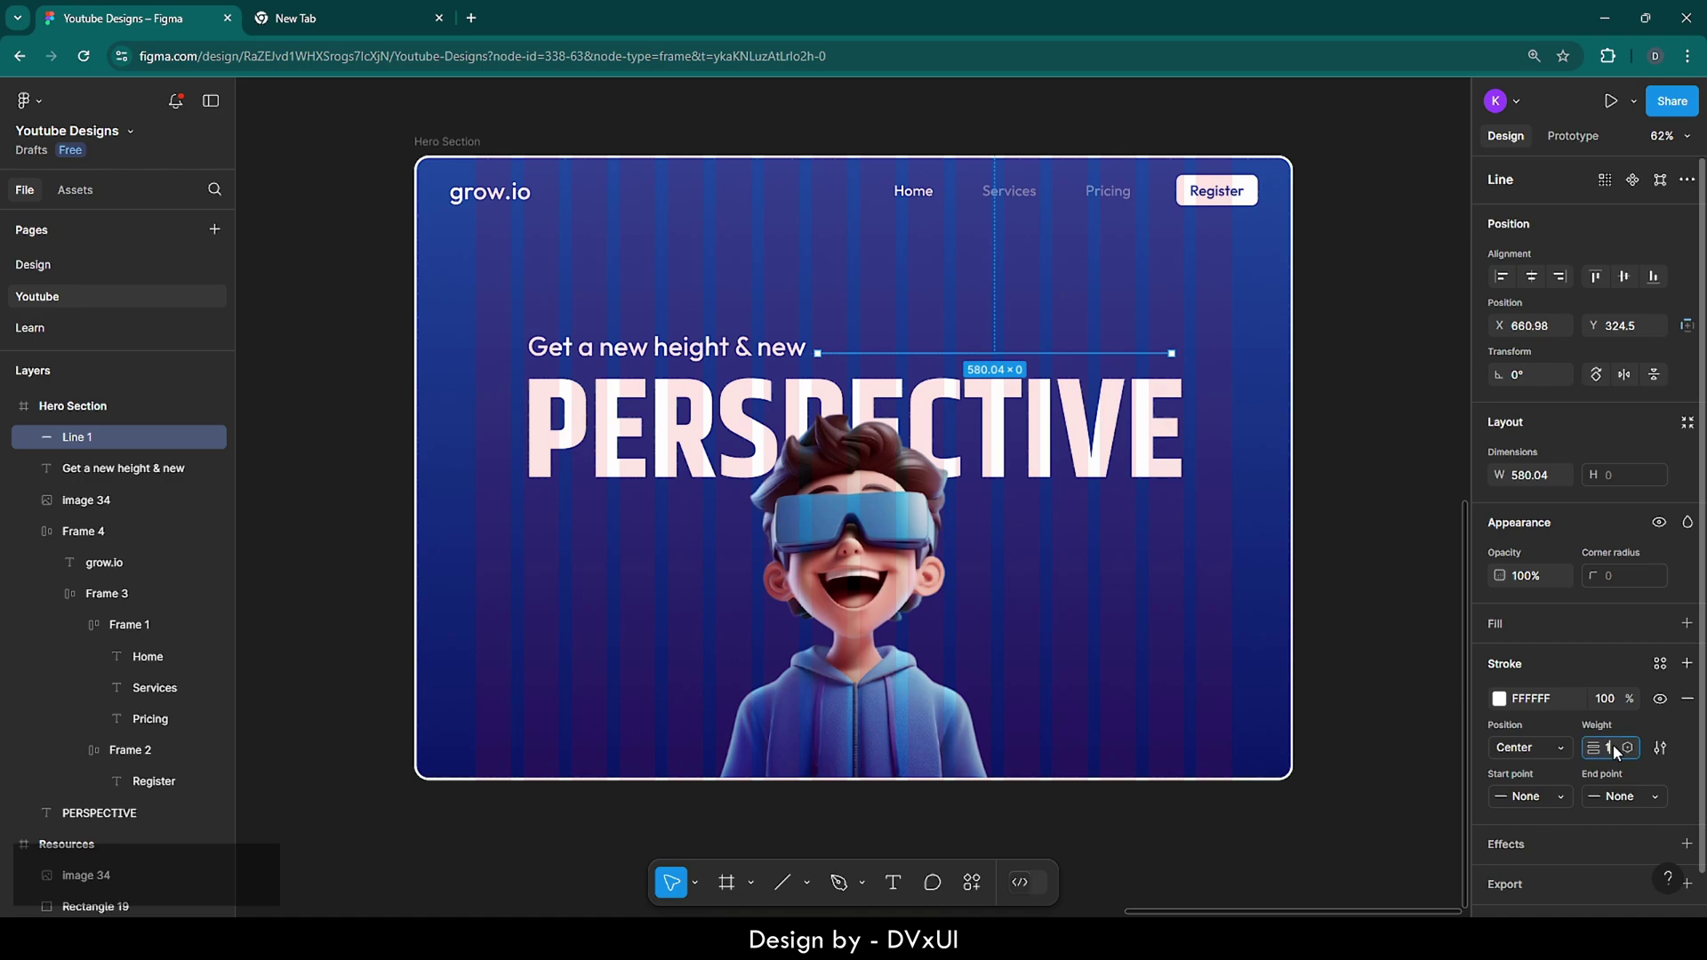
text(2)
key(Return)
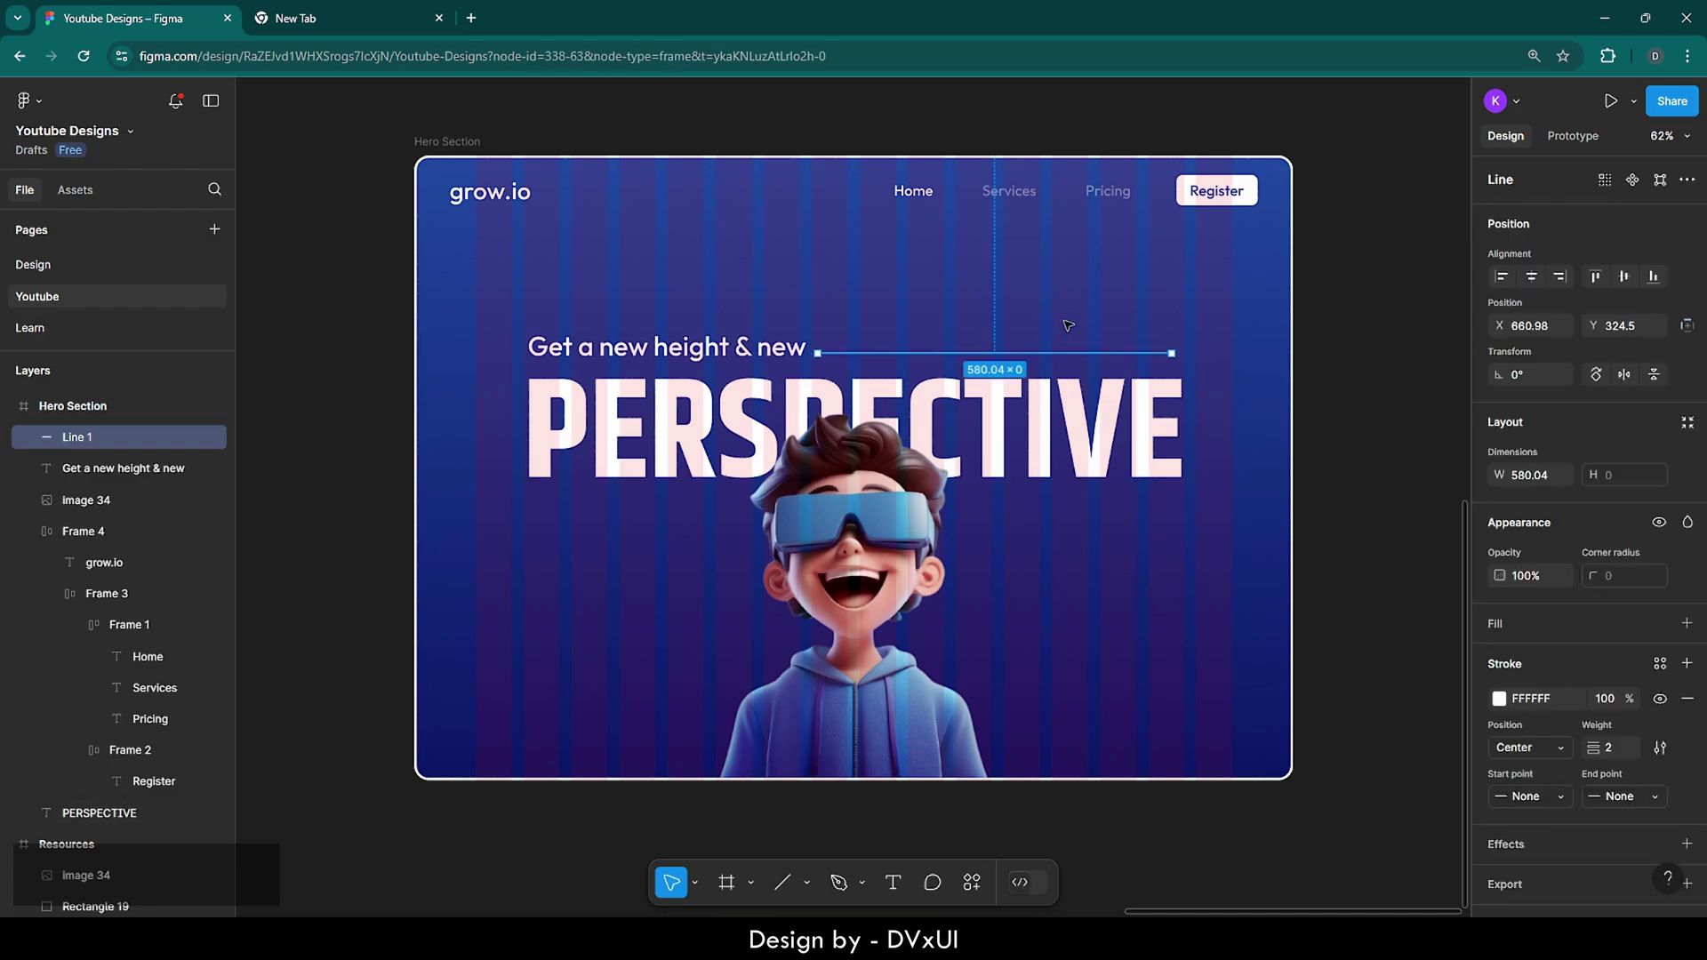
- Nudge the line up to the tagline's middle and across to X 675.98, so it ends at the heading's right edge
scroll(1067, 326, up, 5)
scroll(1067, 326, down, 1)
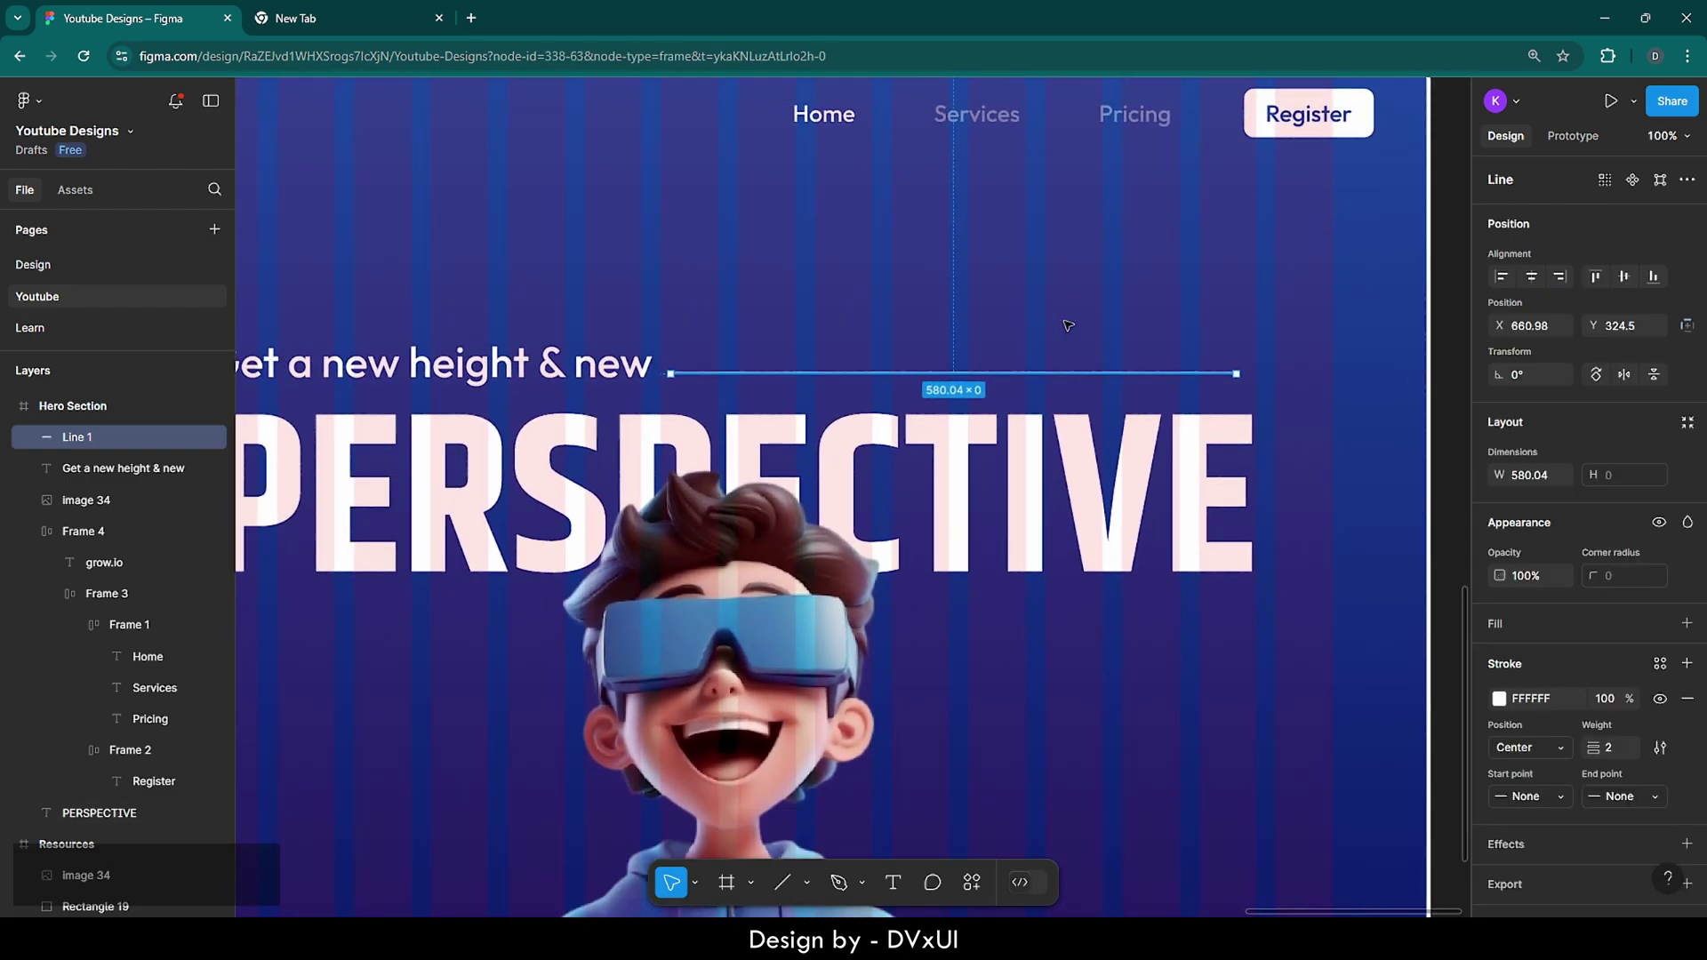
key(Up)
key(Up)
key(Up)
key(Up)
key(Up)
key(Right)
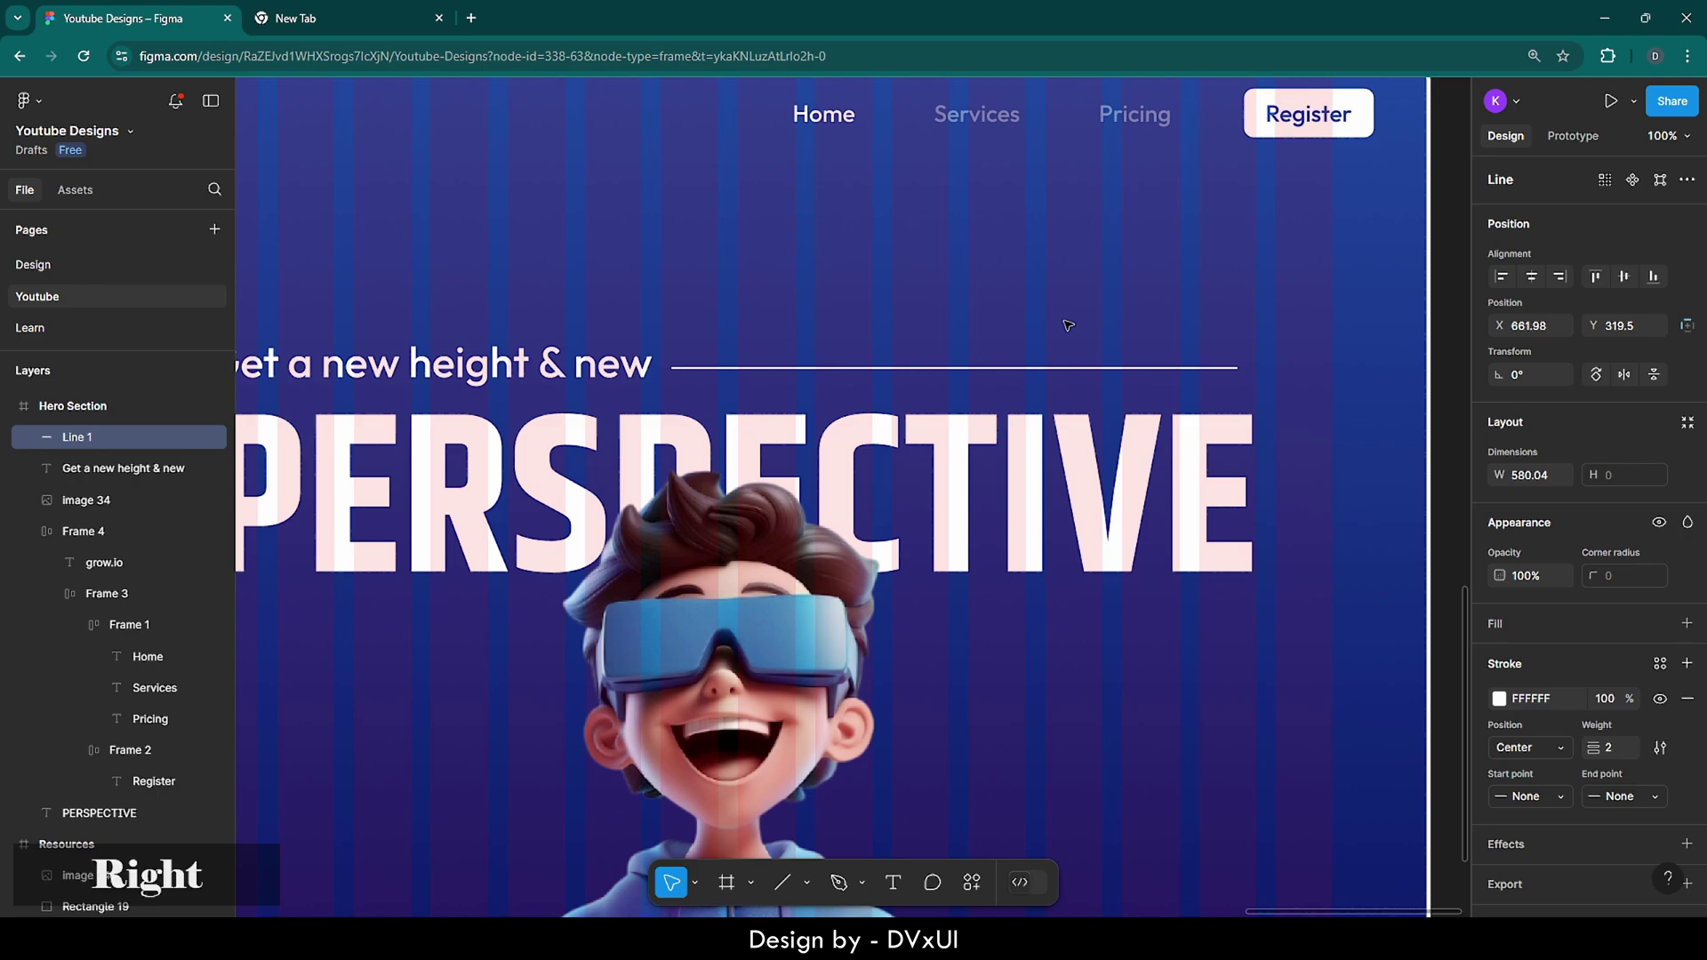
key(Right)
key(Right)
key(Right)
key(Right)
key(Right)
key(Right)
key(Right)
key(Right)
key(Right)
key(Right)
key(Right)
key(Right)
key(Right)
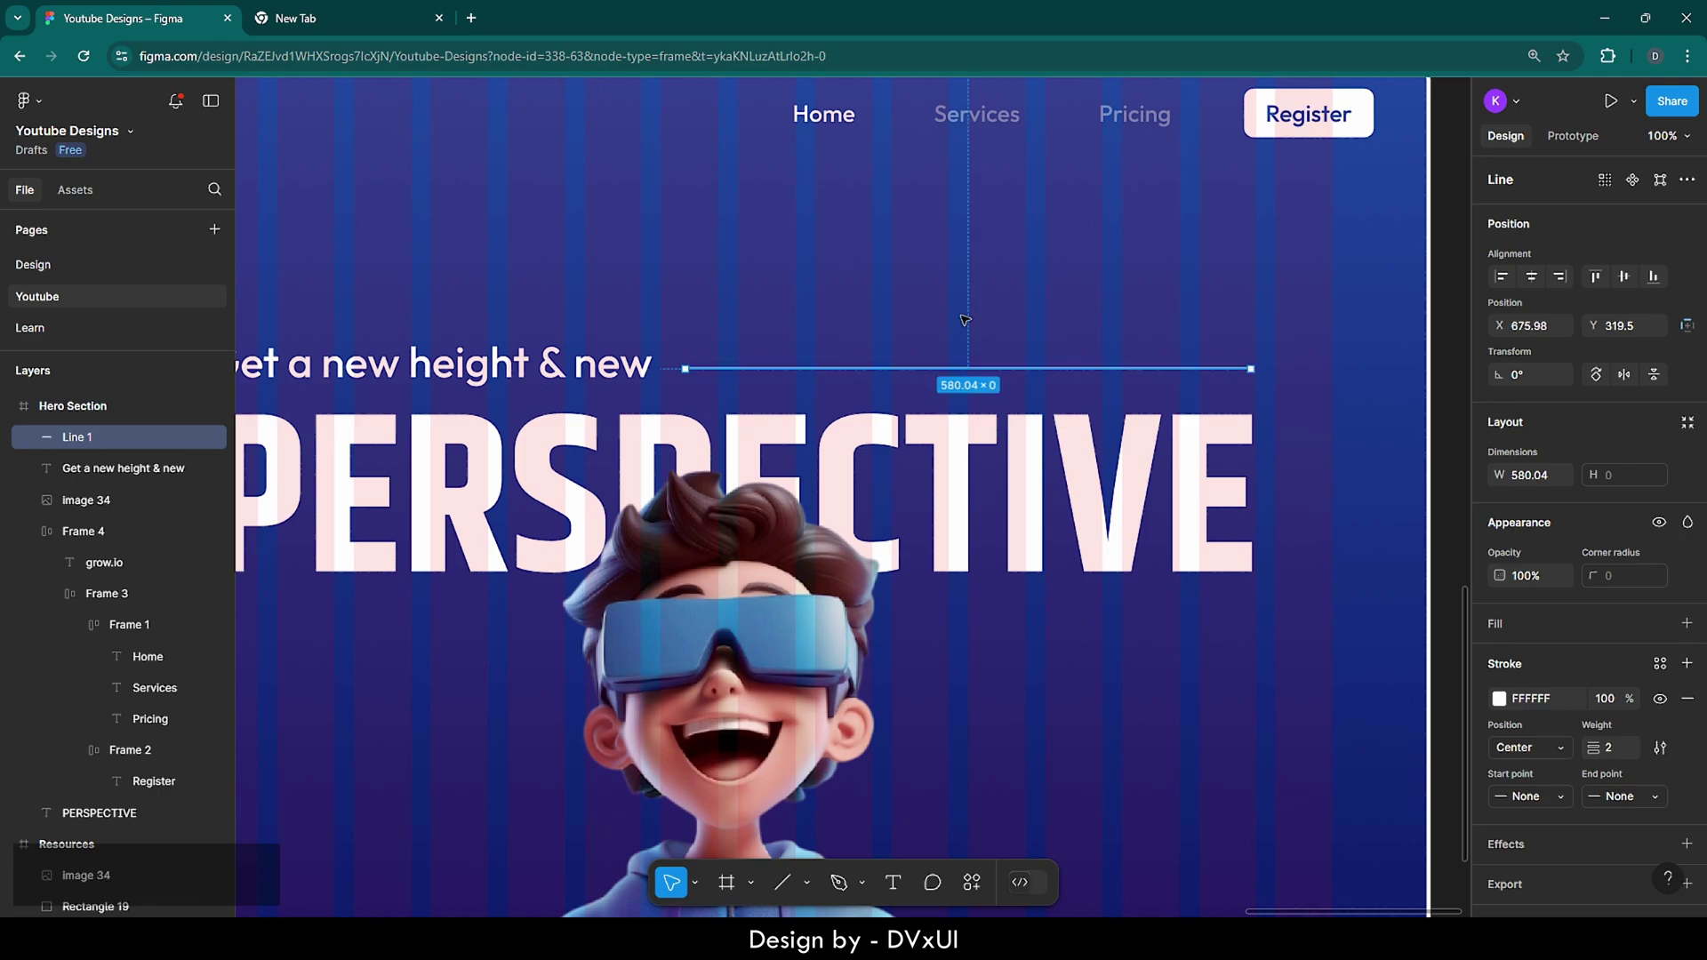
key(Up)
click(964, 320)
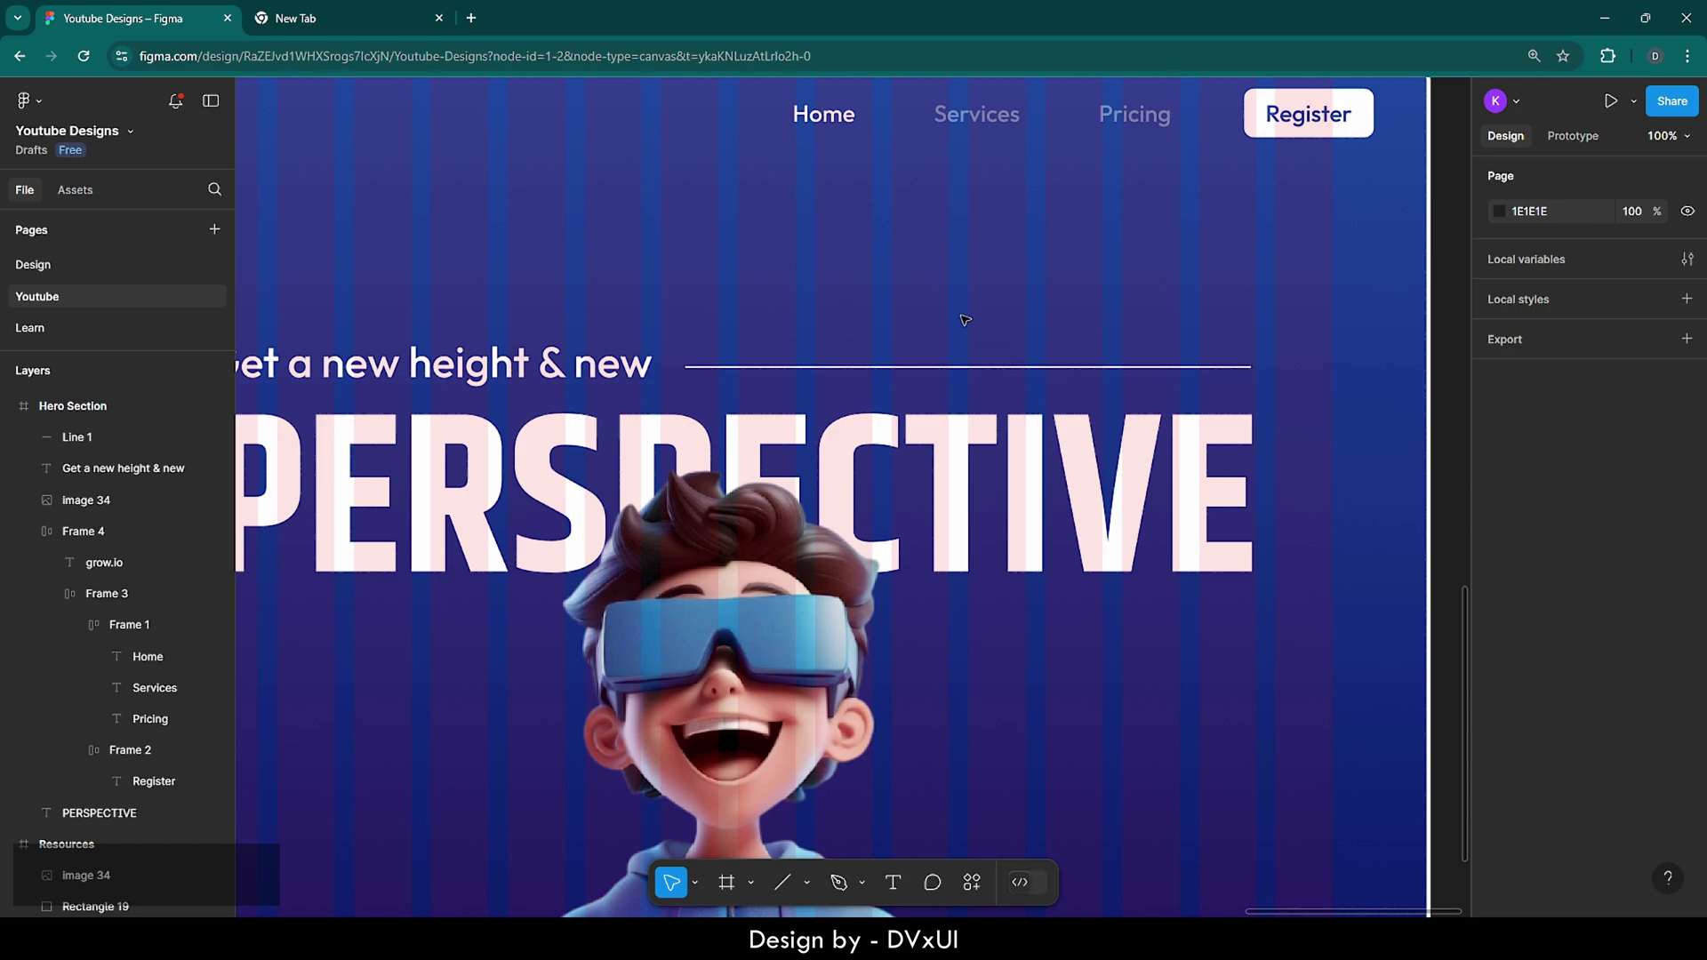
- Add the text "Get Started" to the character's left, below the PERSPECTIVE heading, and set its font size to 20
scroll(965, 320, down, 5)
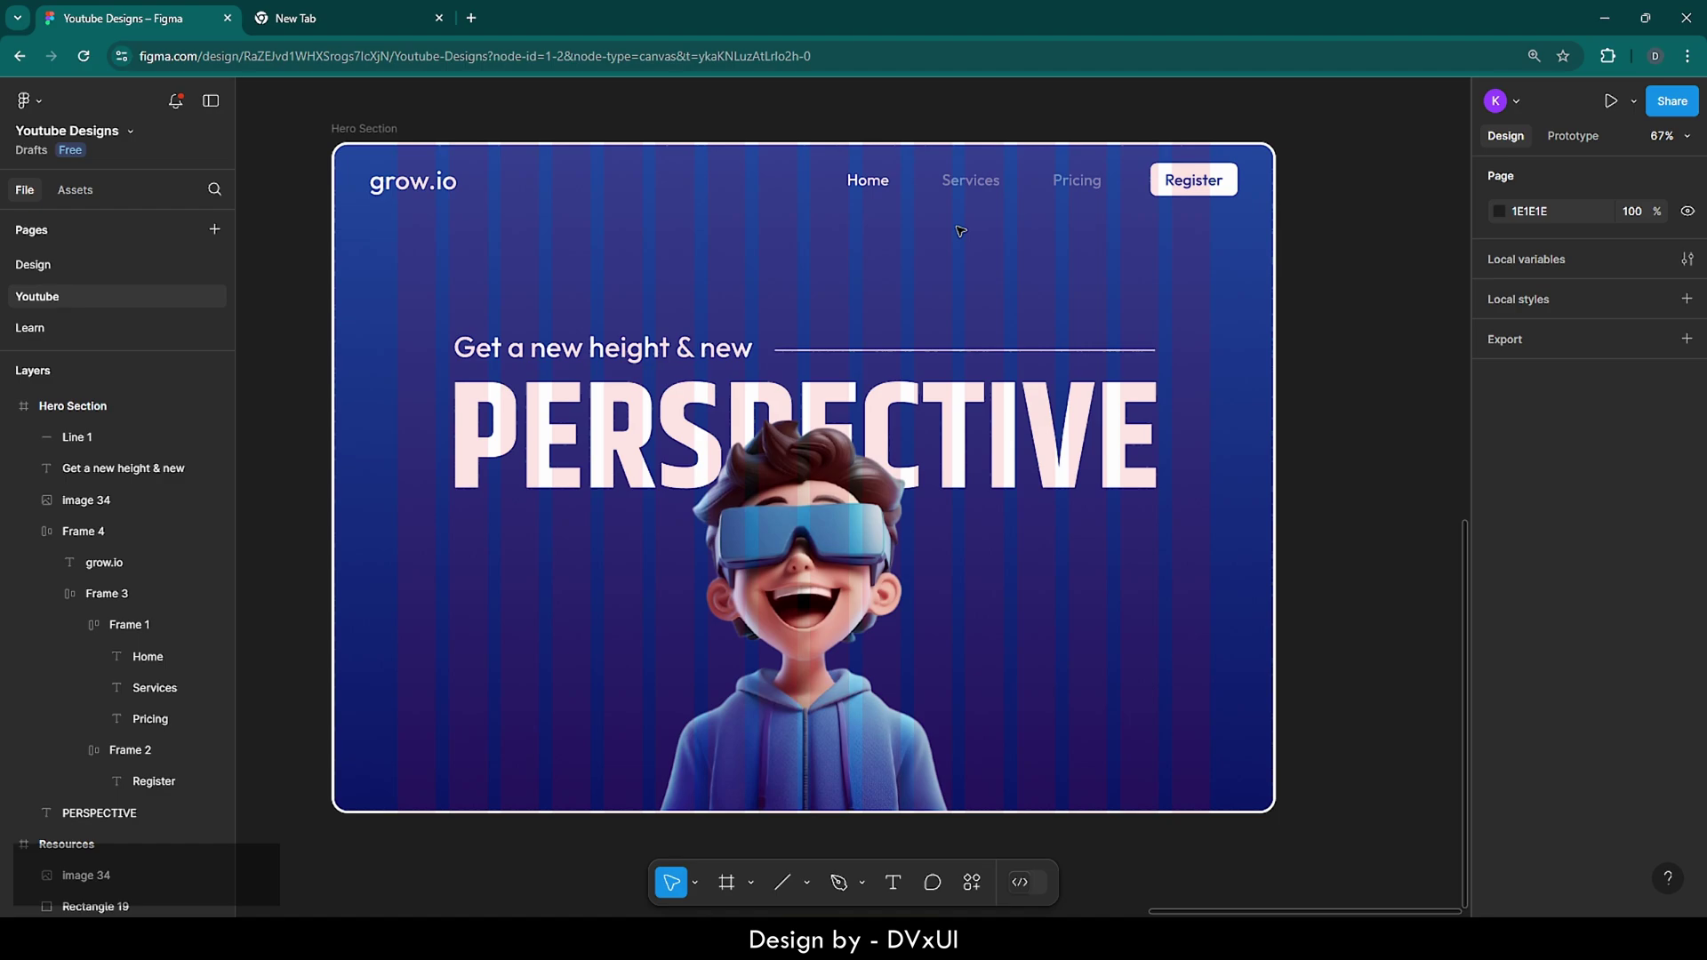
click(895, 889)
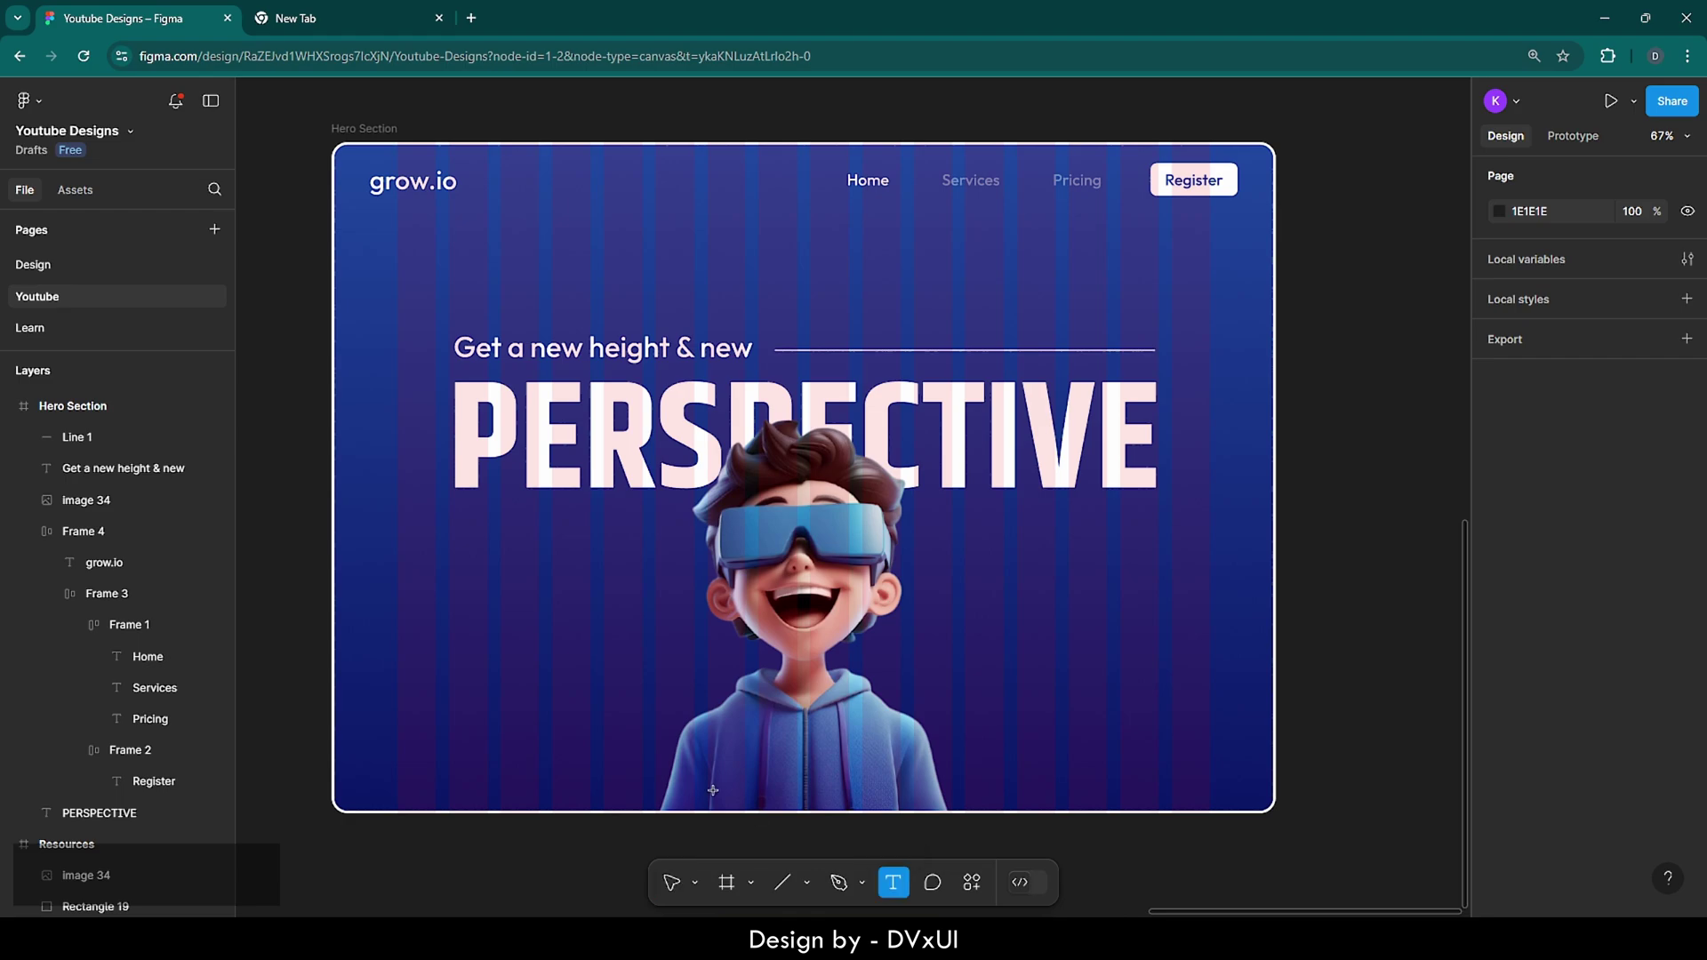
click(481, 619)
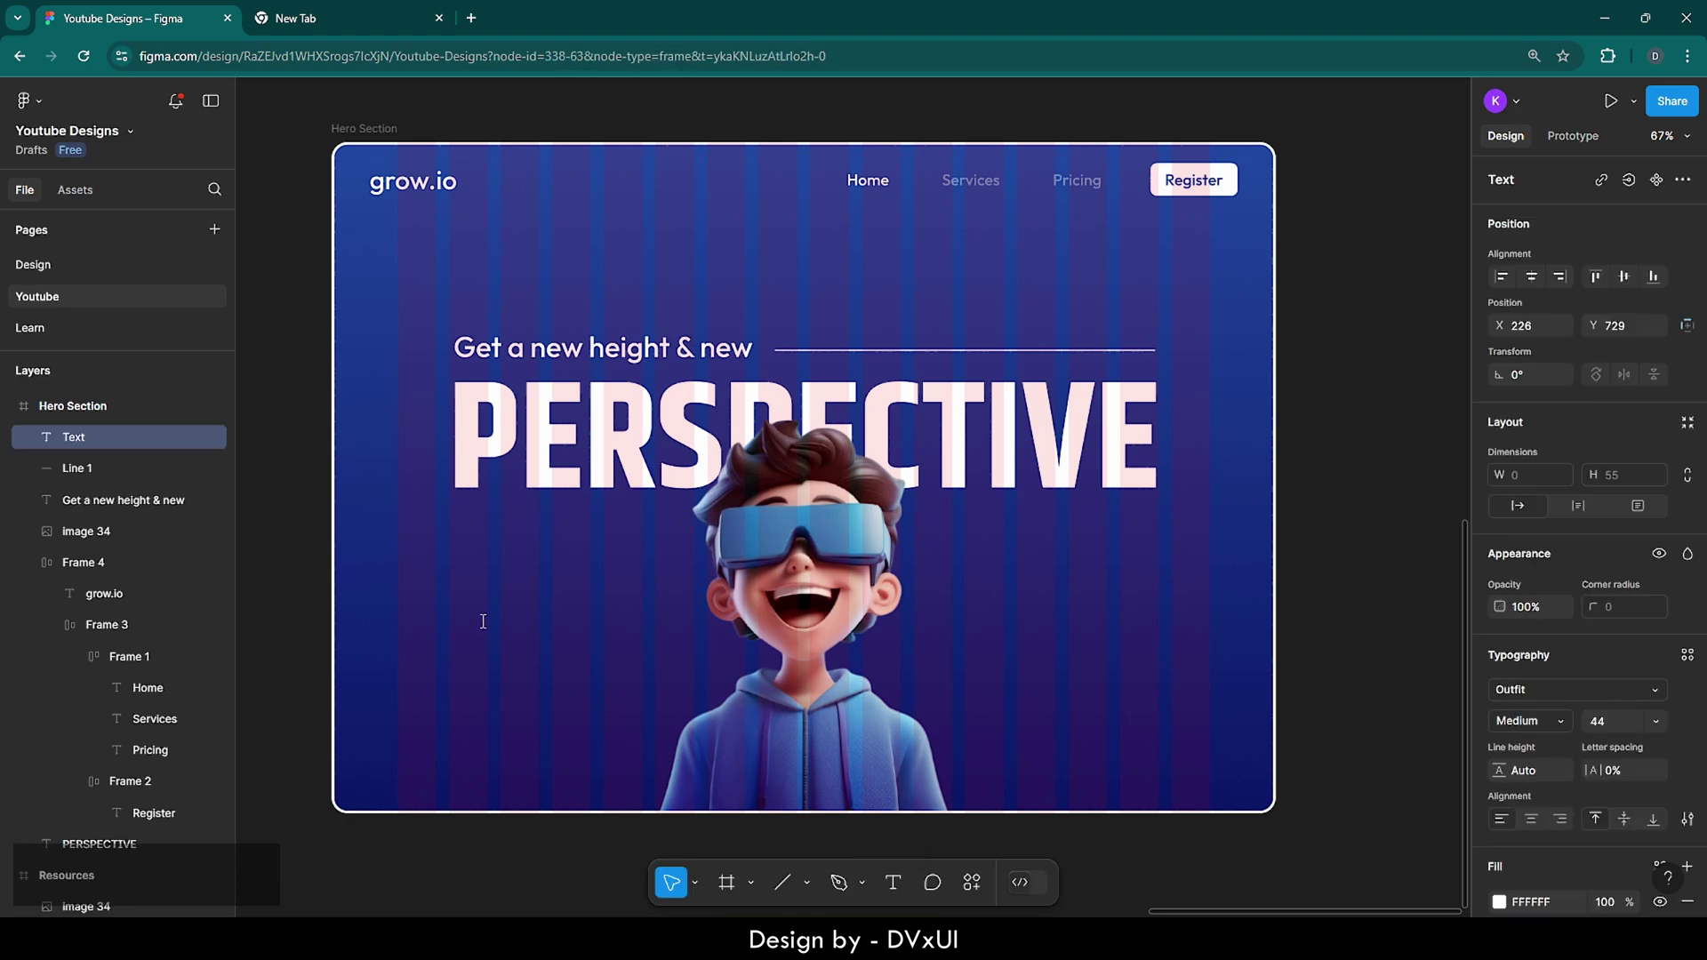
text(Get Started)
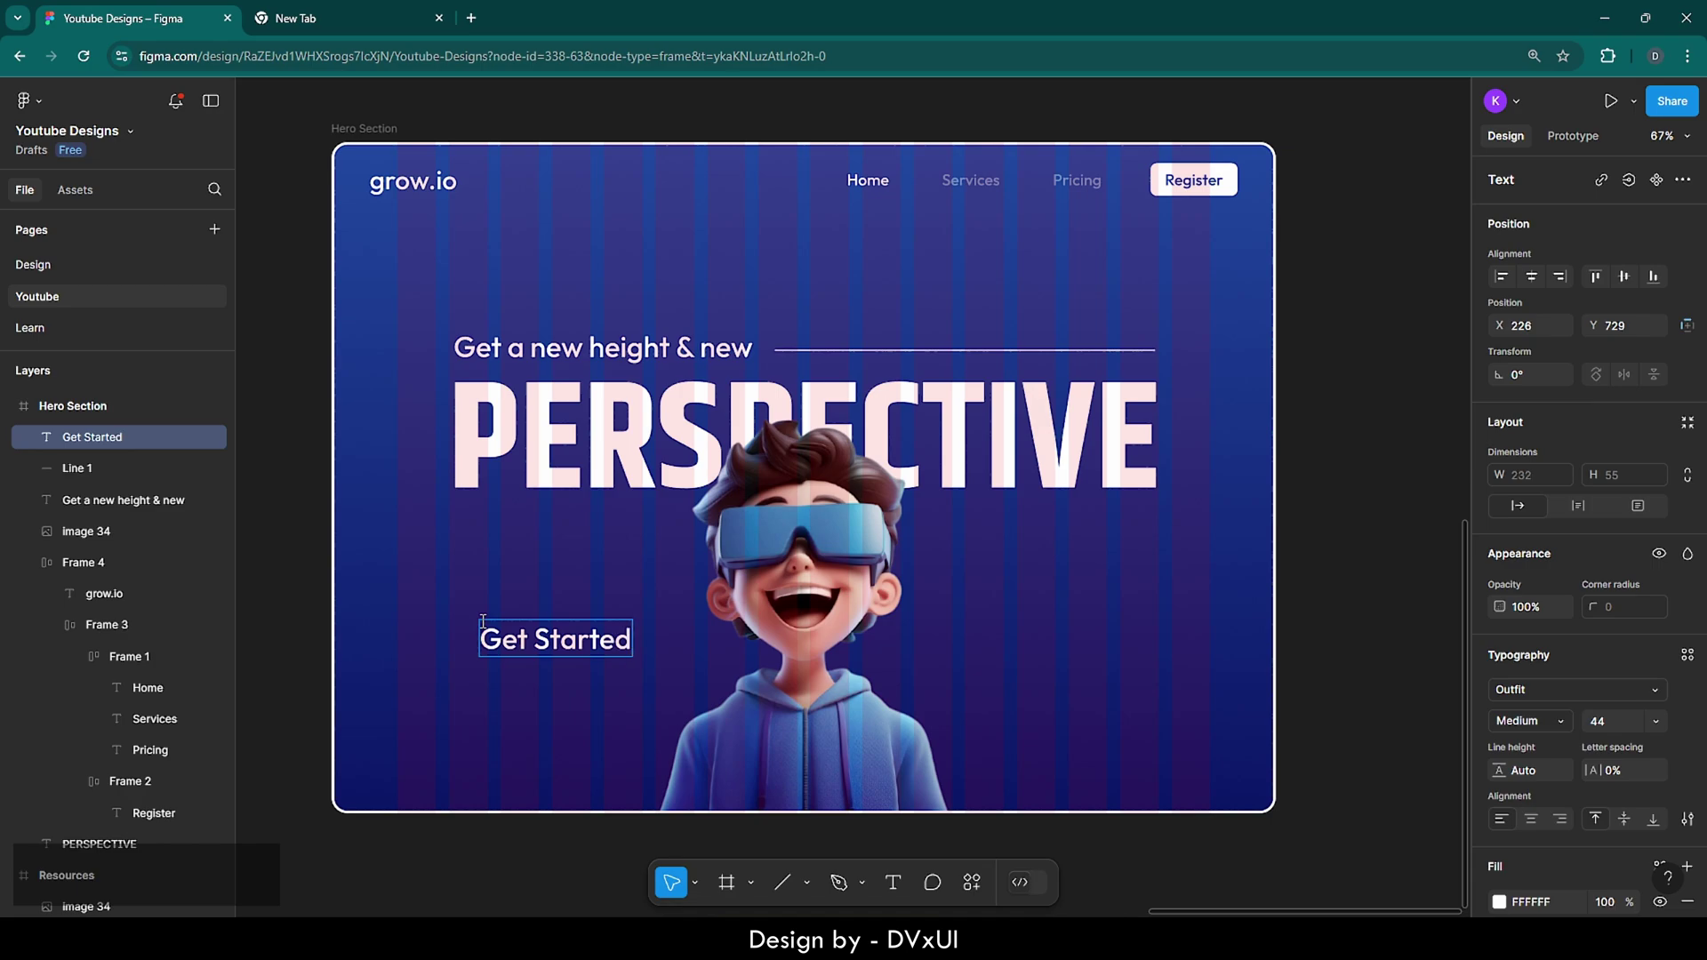
key(ctrl+a)
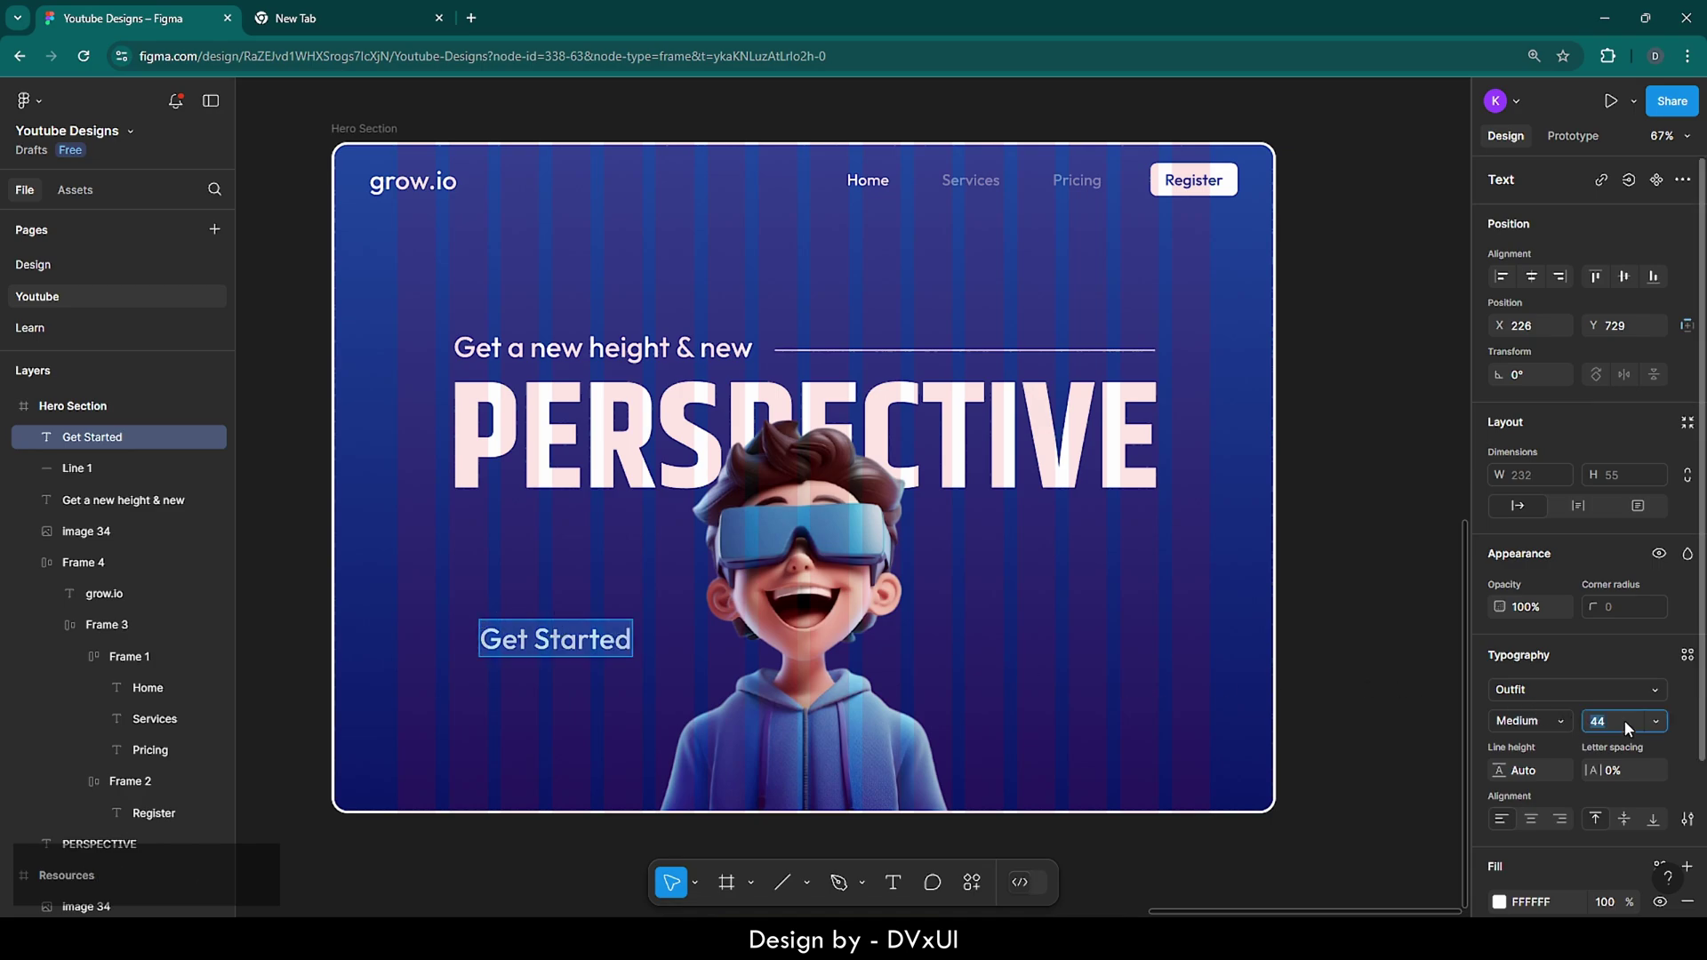
key(BackSpace)
text(20)
key(Return)
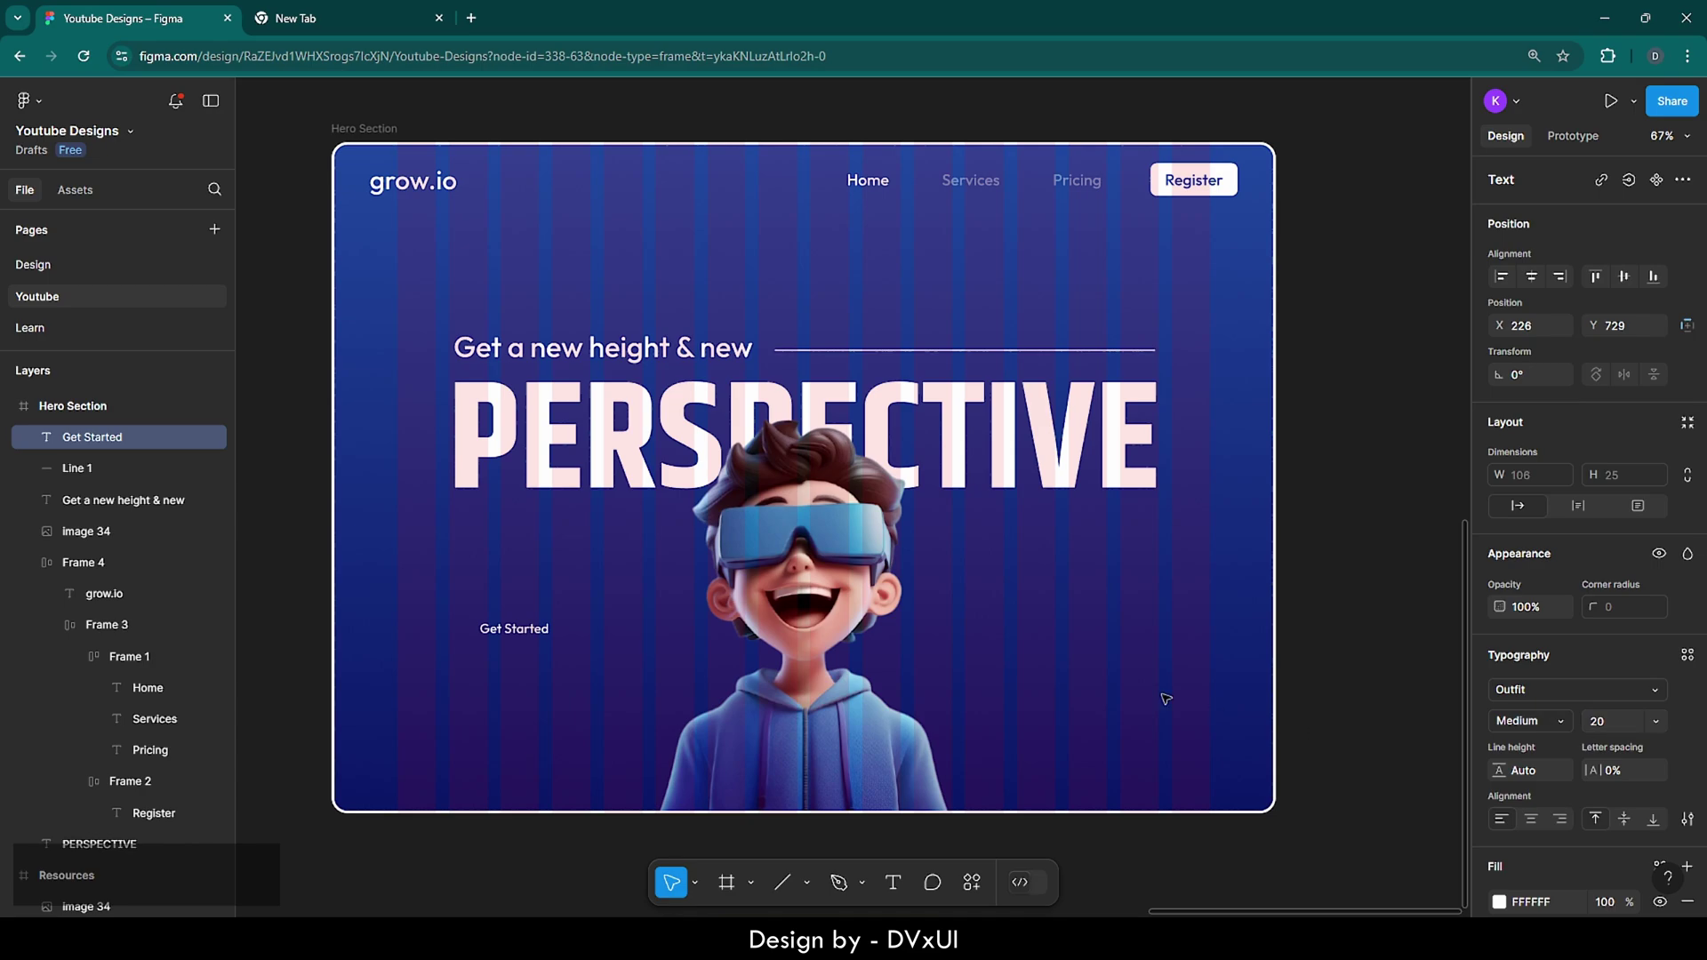
key(Escape)
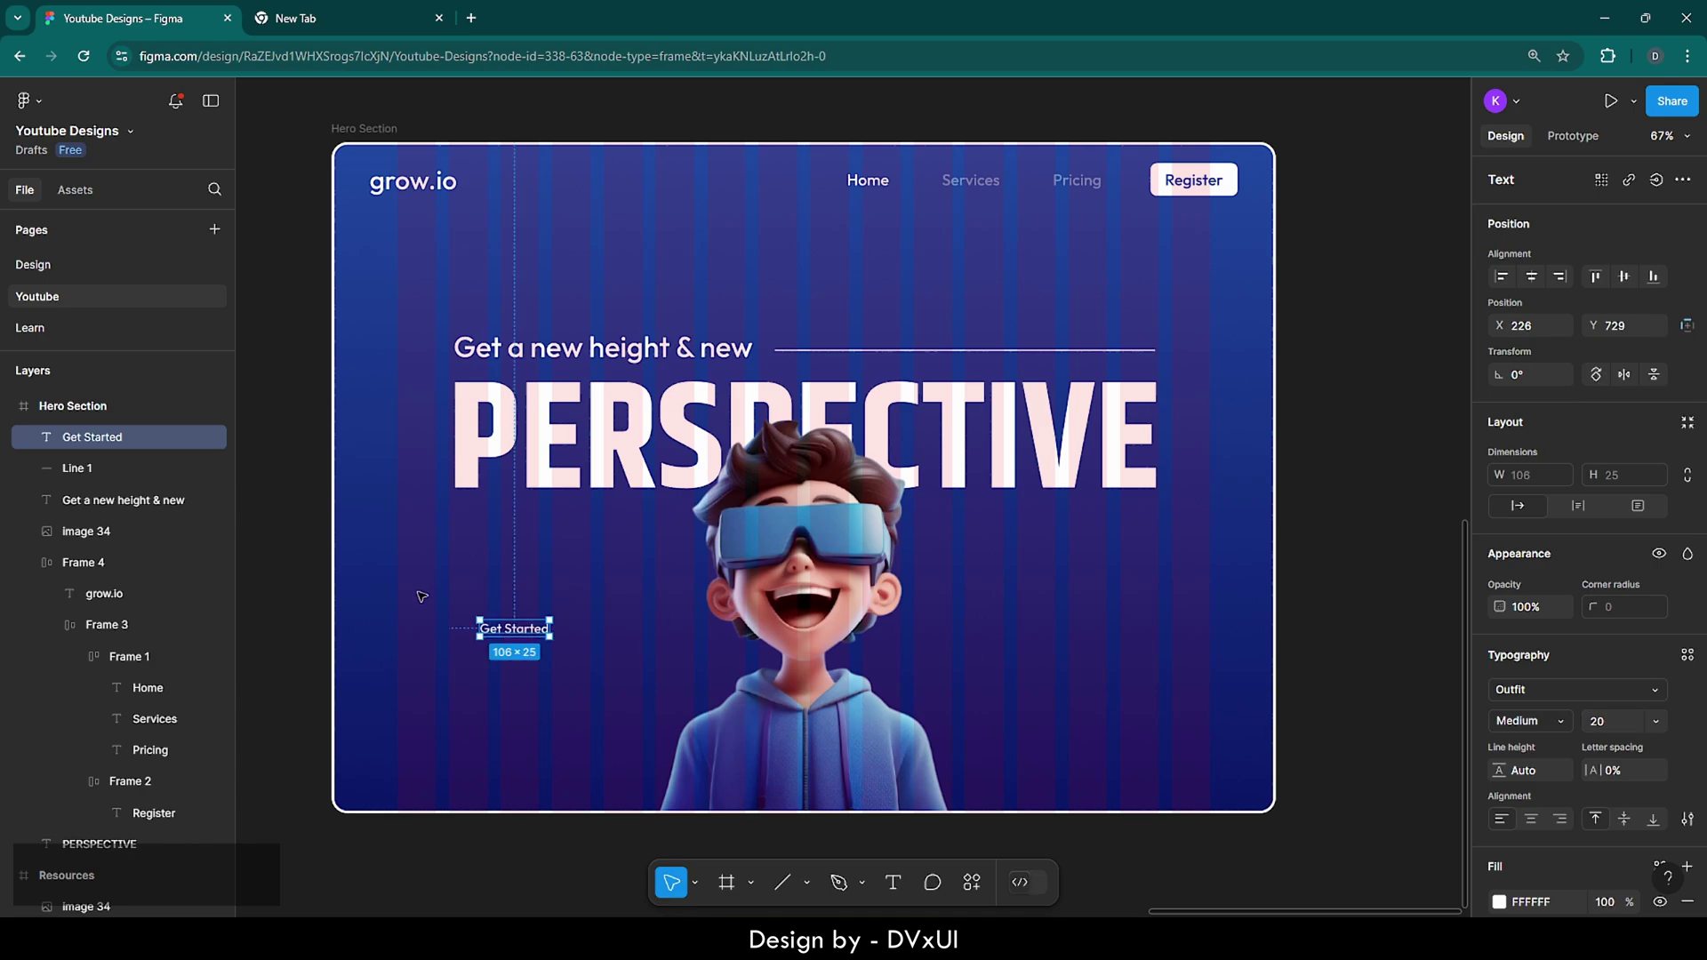
- Wrap the Get Started text in an auto layout frame and give that frame a white FFFFFF fill
scroll(421, 596, up, 5)
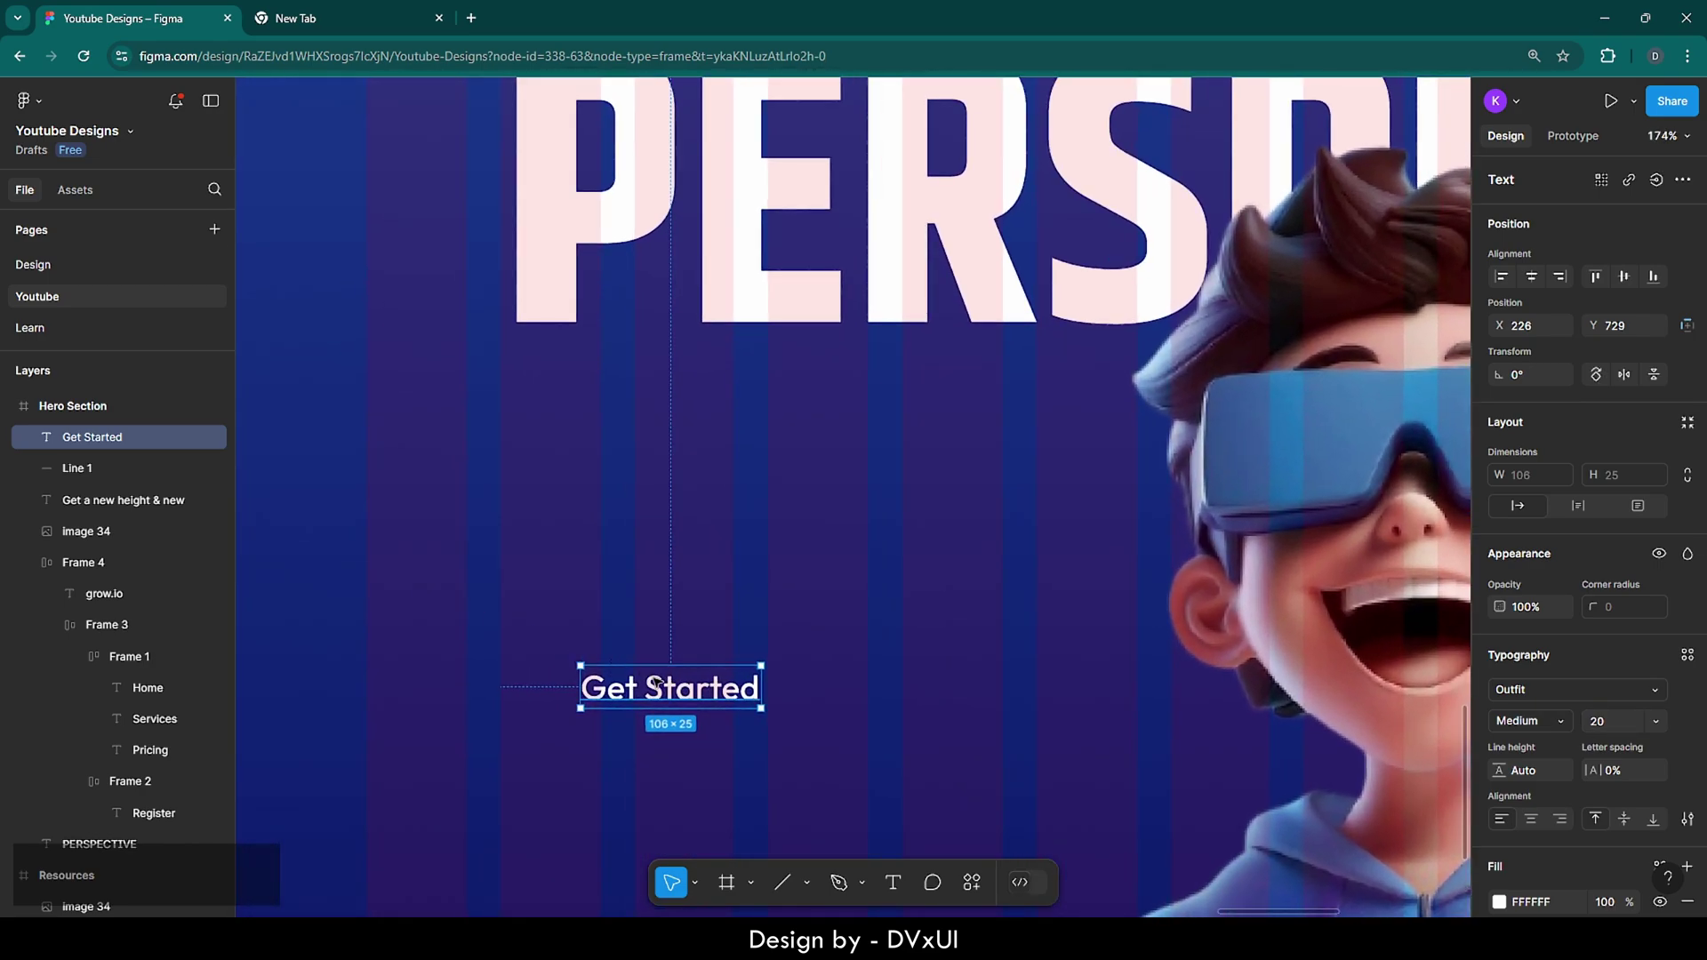
right_click(655, 682)
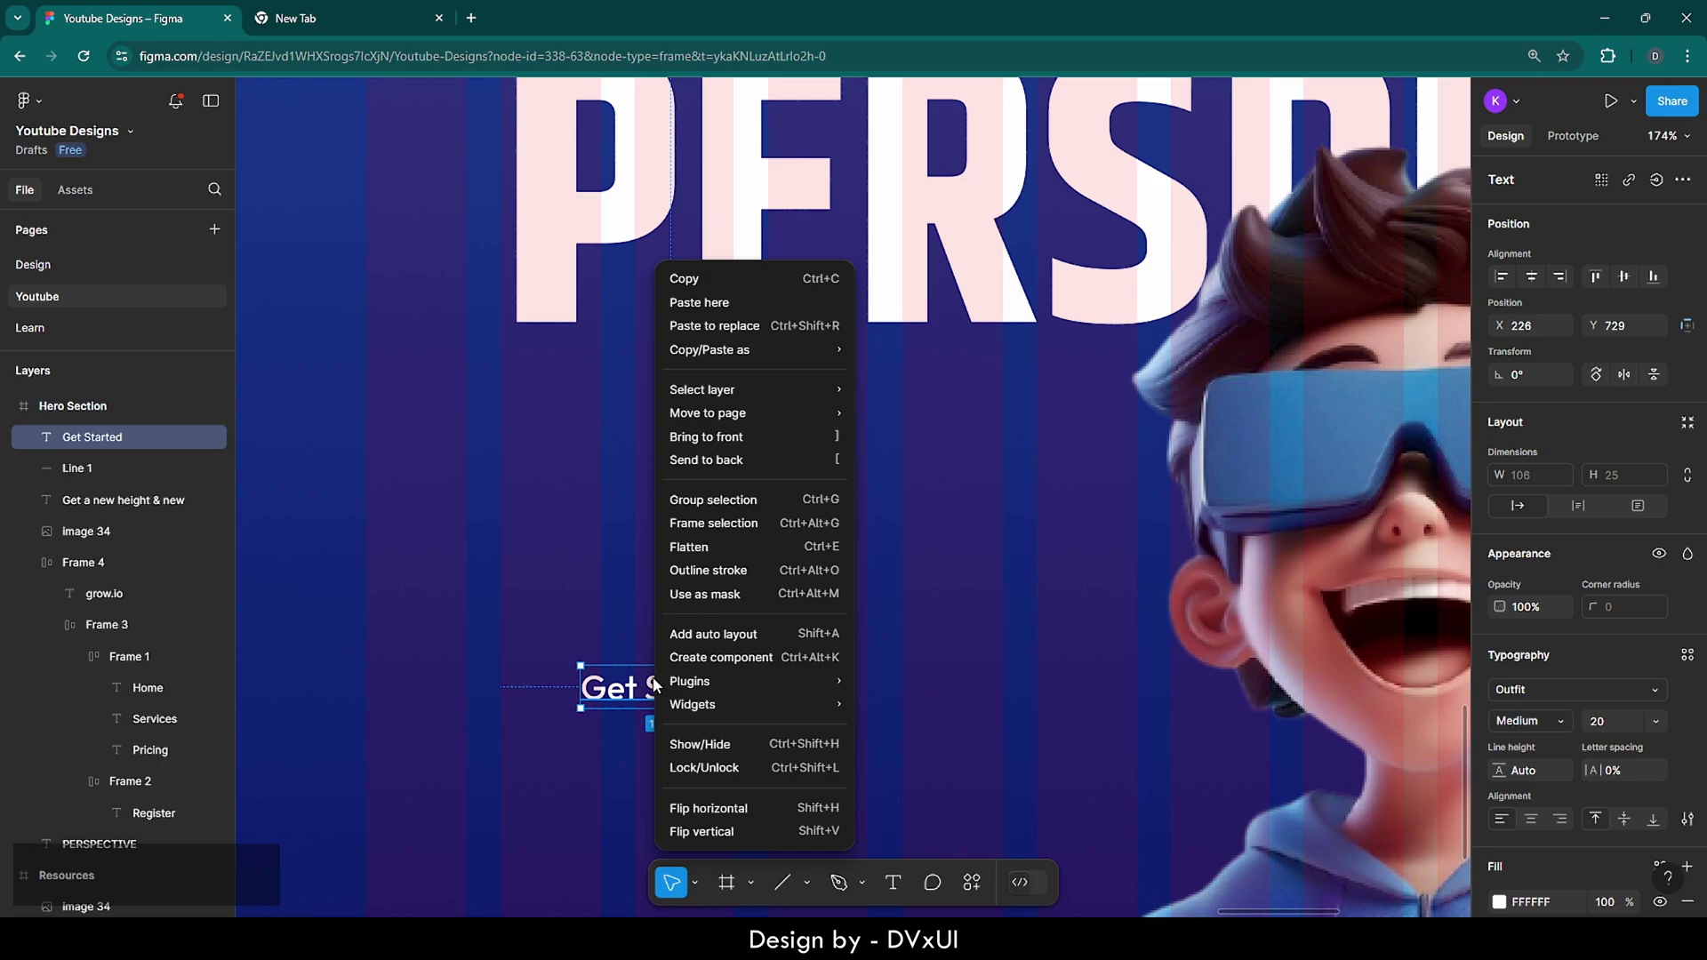
click(707, 638)
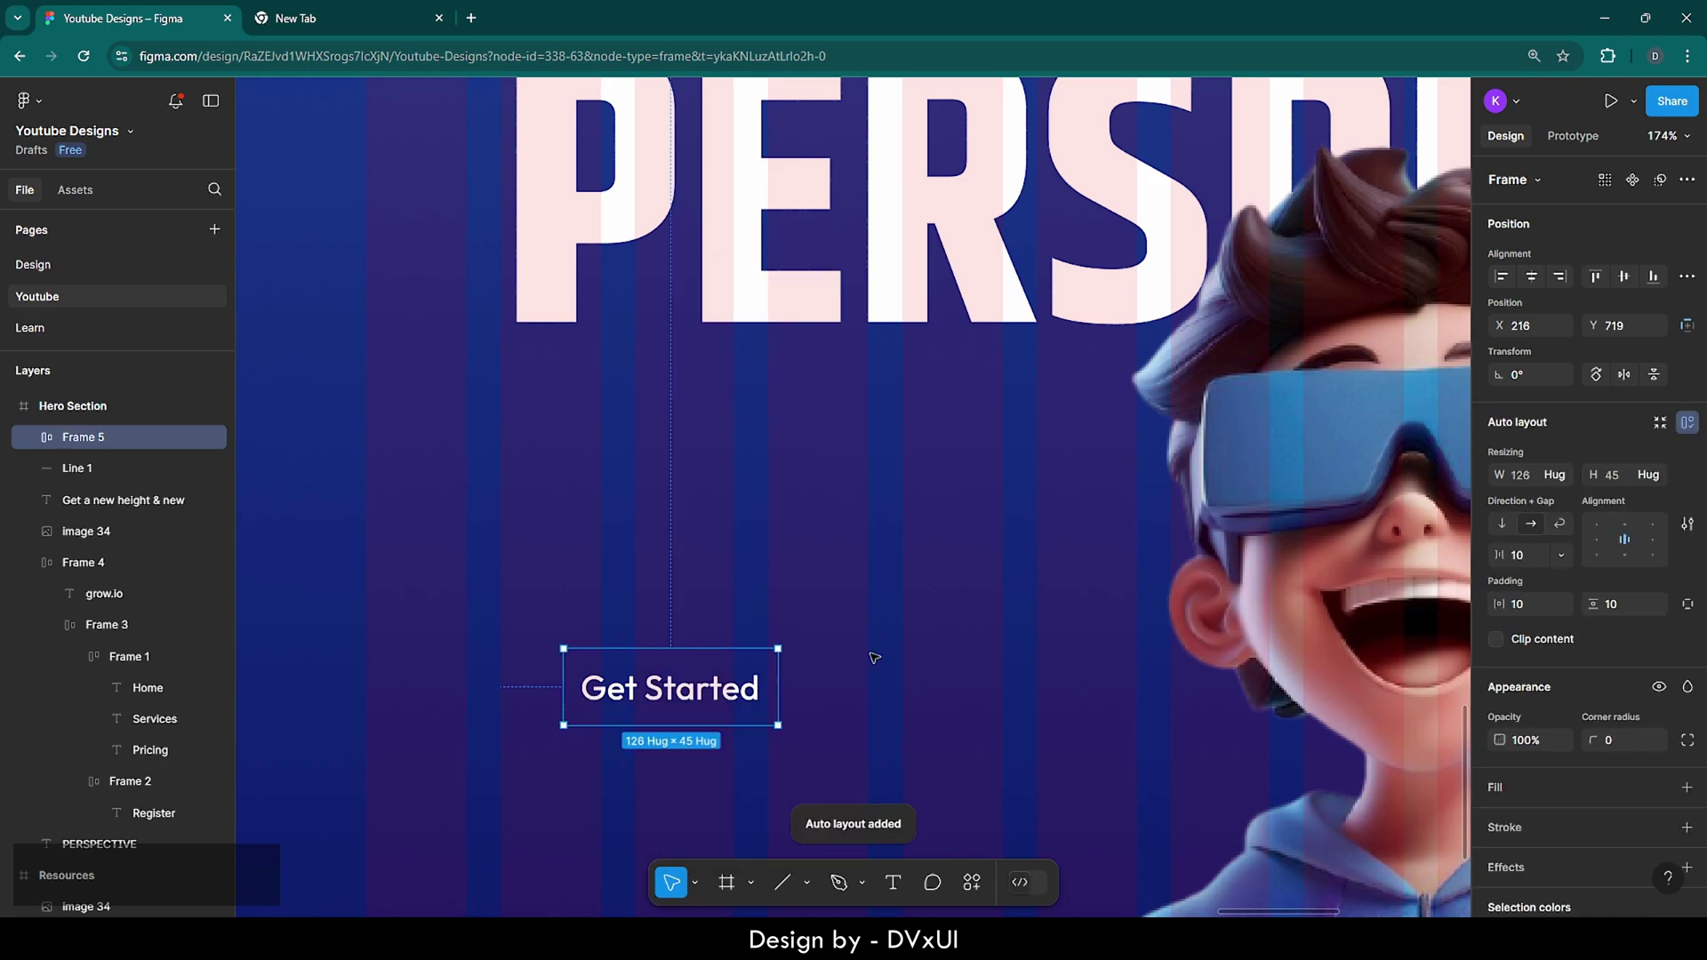
click(1686, 786)
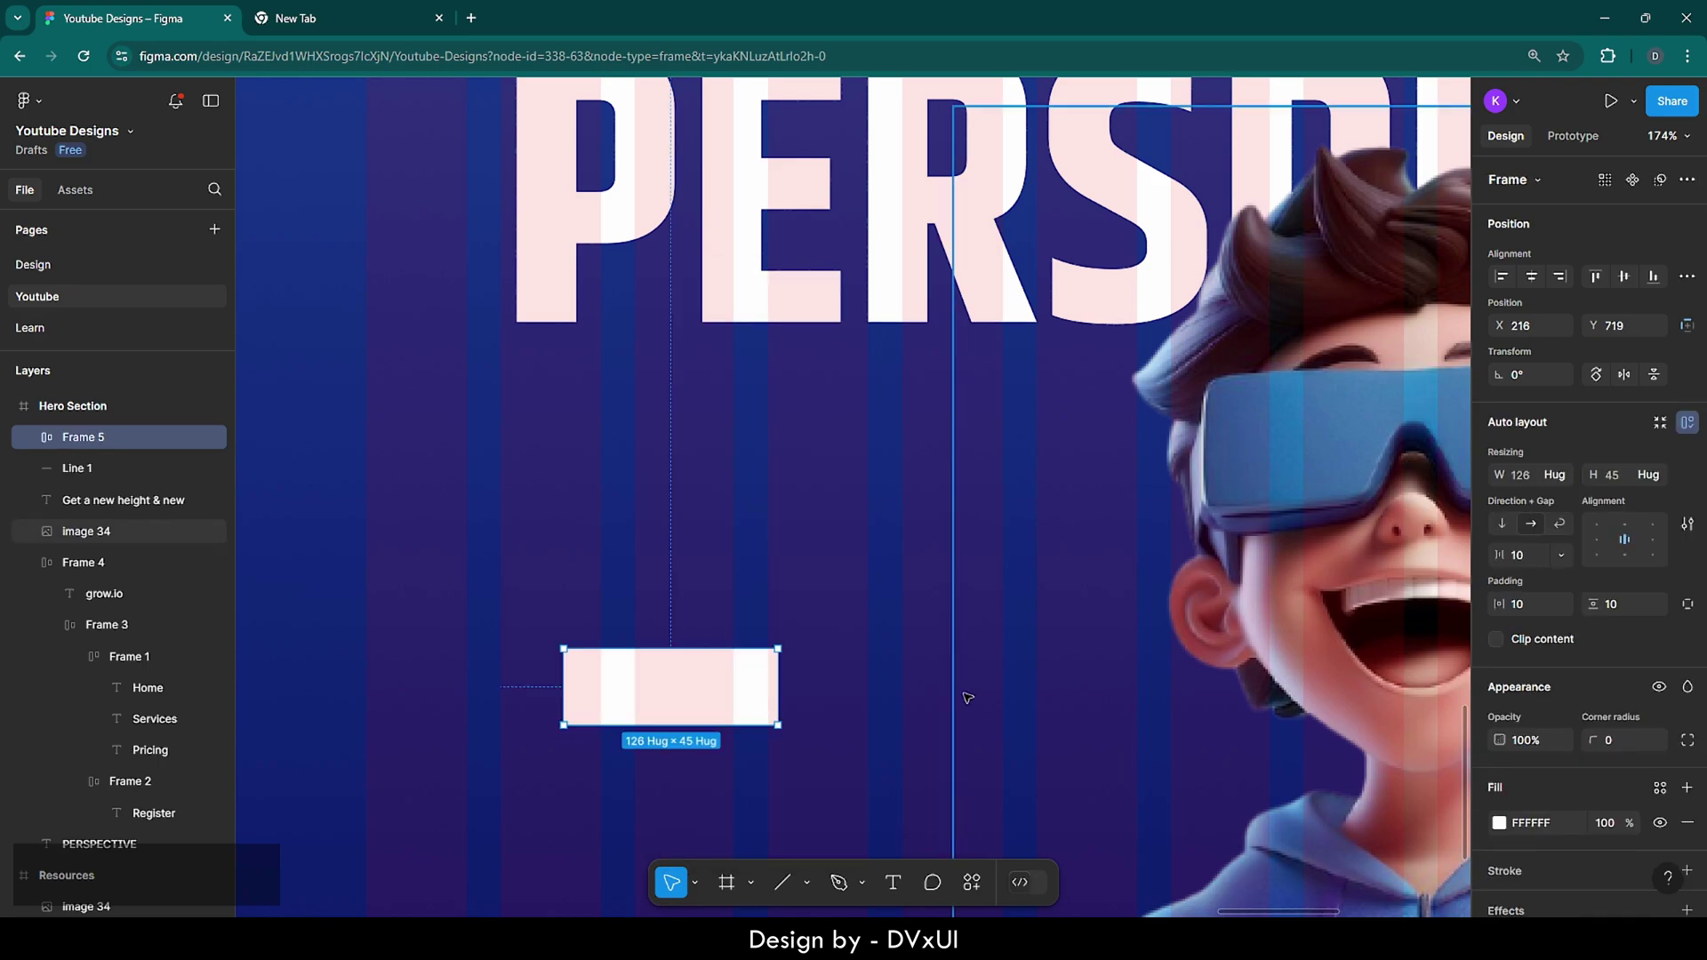
- Recolor the Get Started label inside the white button to the page's blue, 2049A1
double_click(655, 700)
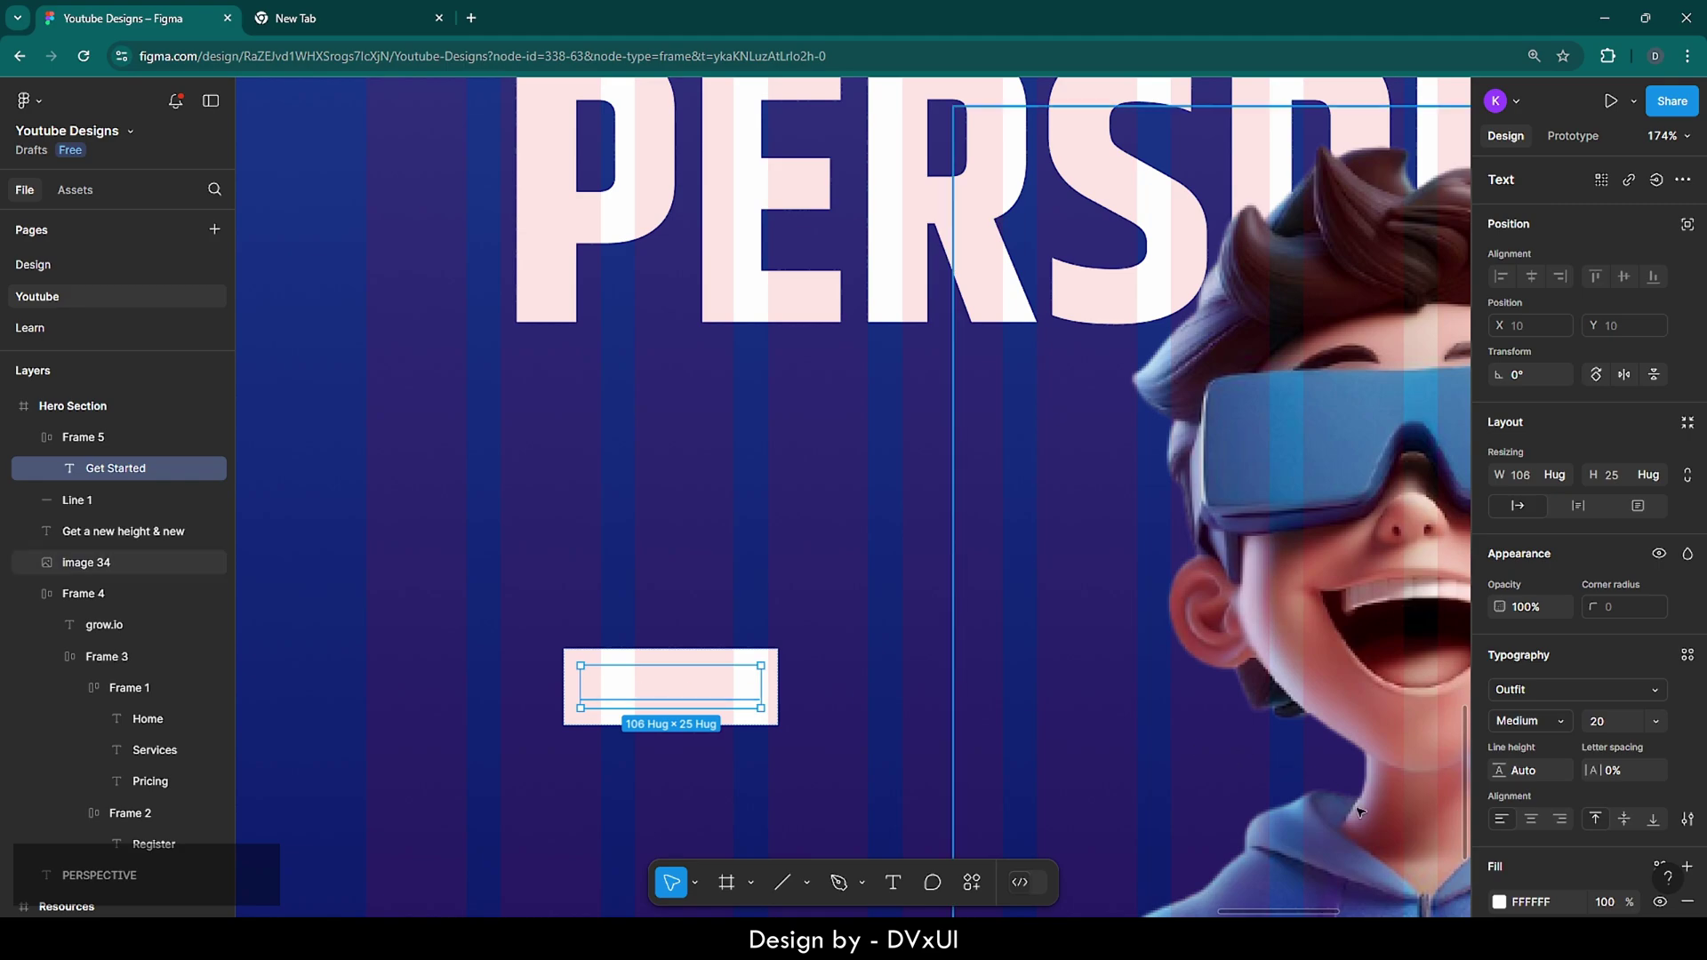
click(1501, 902)
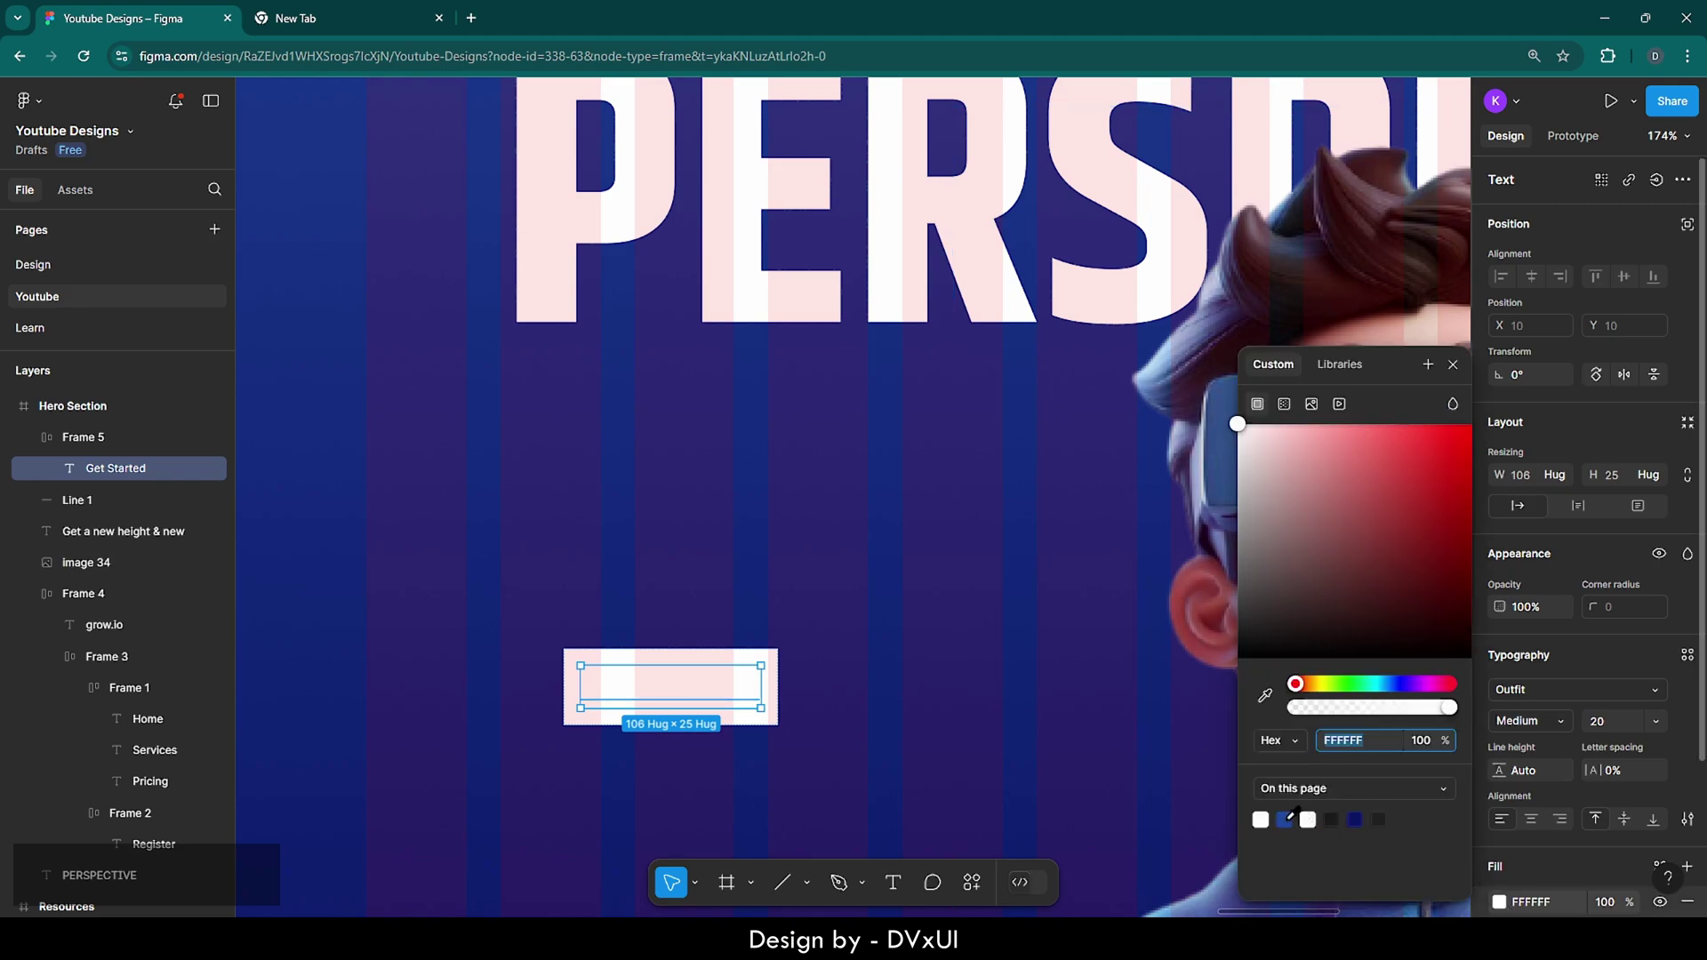
click(1286, 818)
click(956, 653)
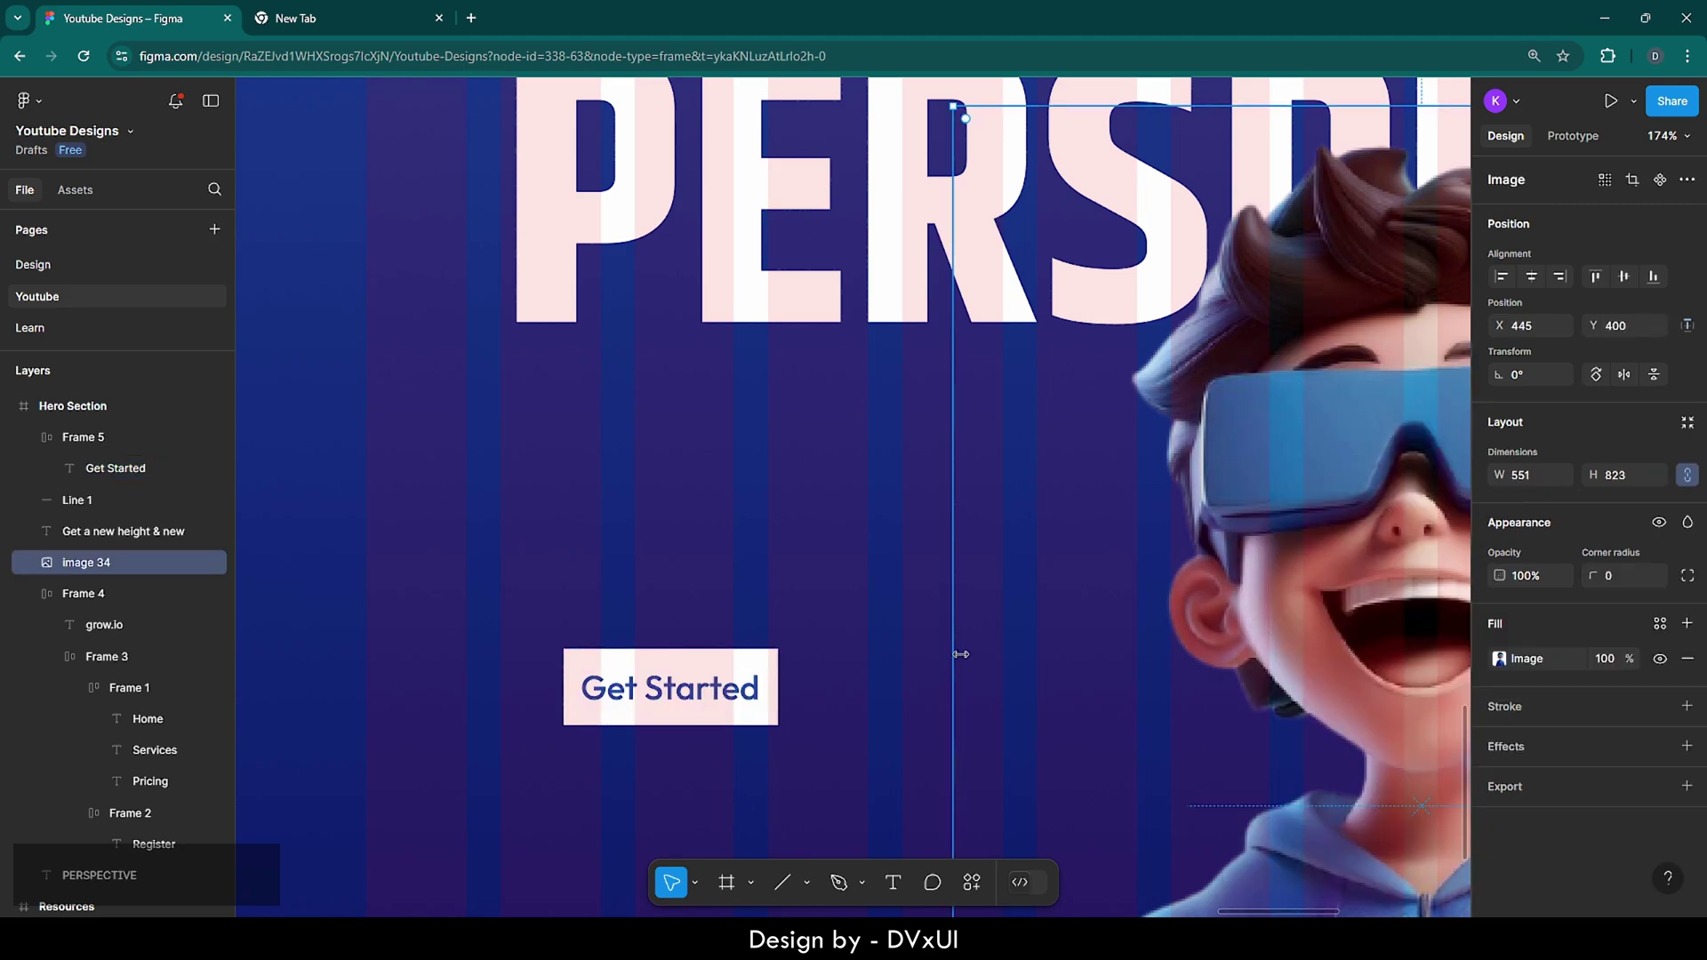
- Set the Get Started button's horizontal padding to 22, vertical padding to 16 and corner radius to 12
click(729, 656)
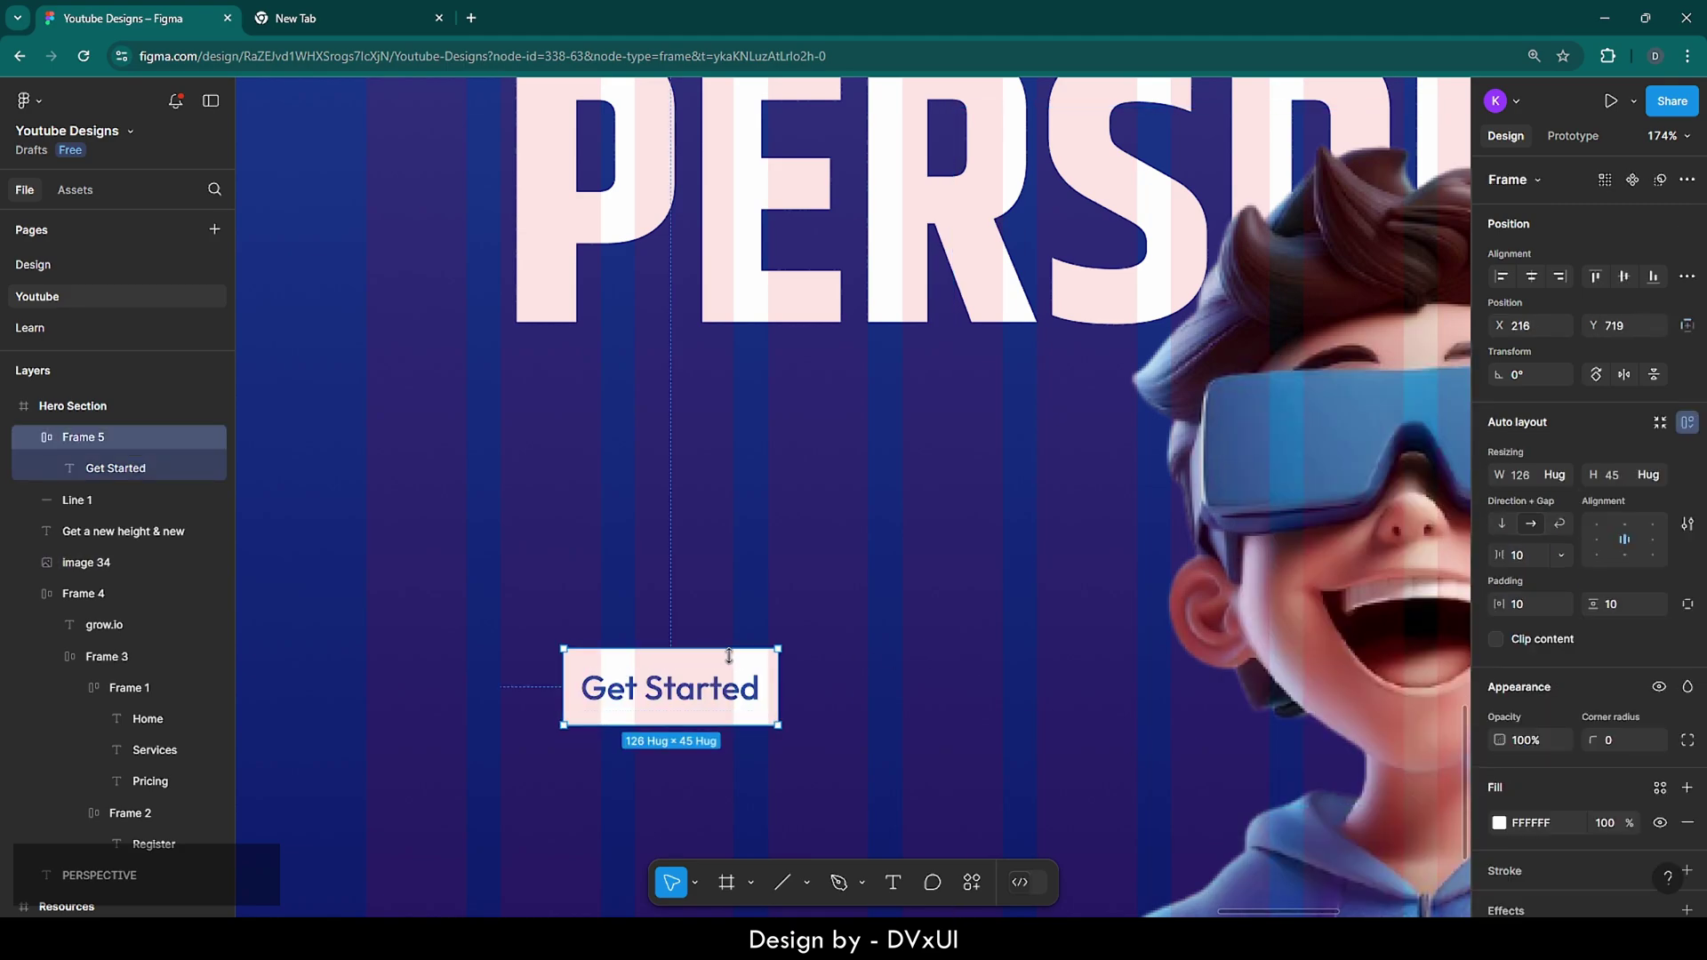
click(1522, 604)
text(22)
key(Return)
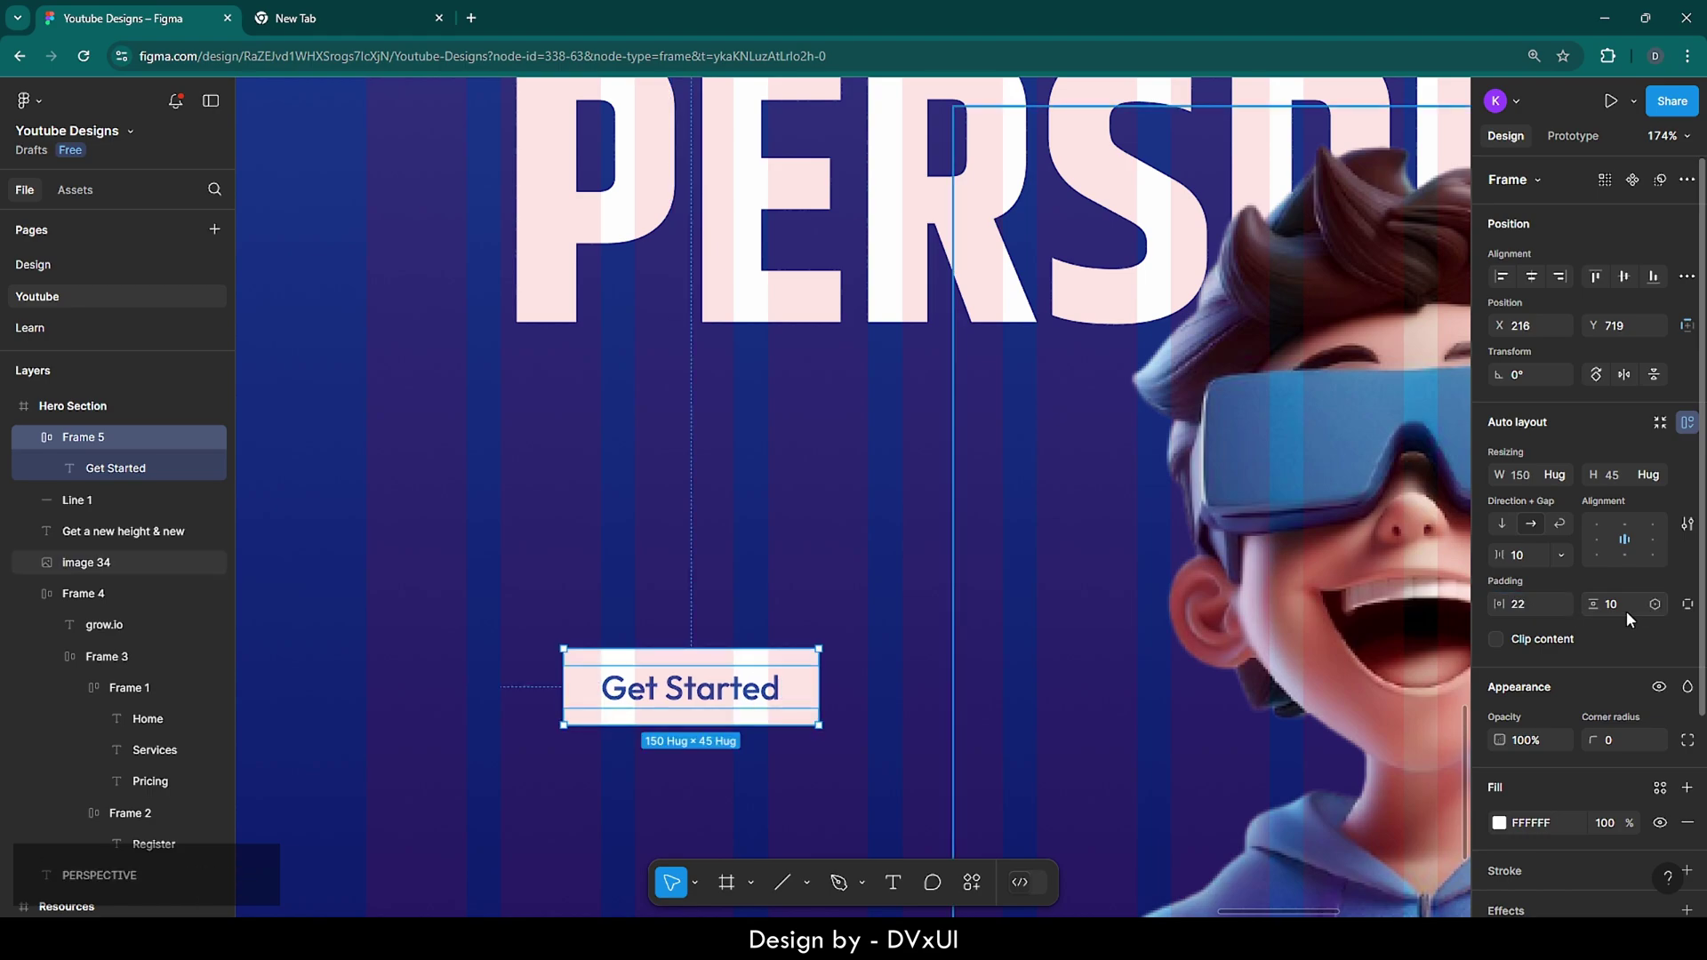
text(16)
key(Return)
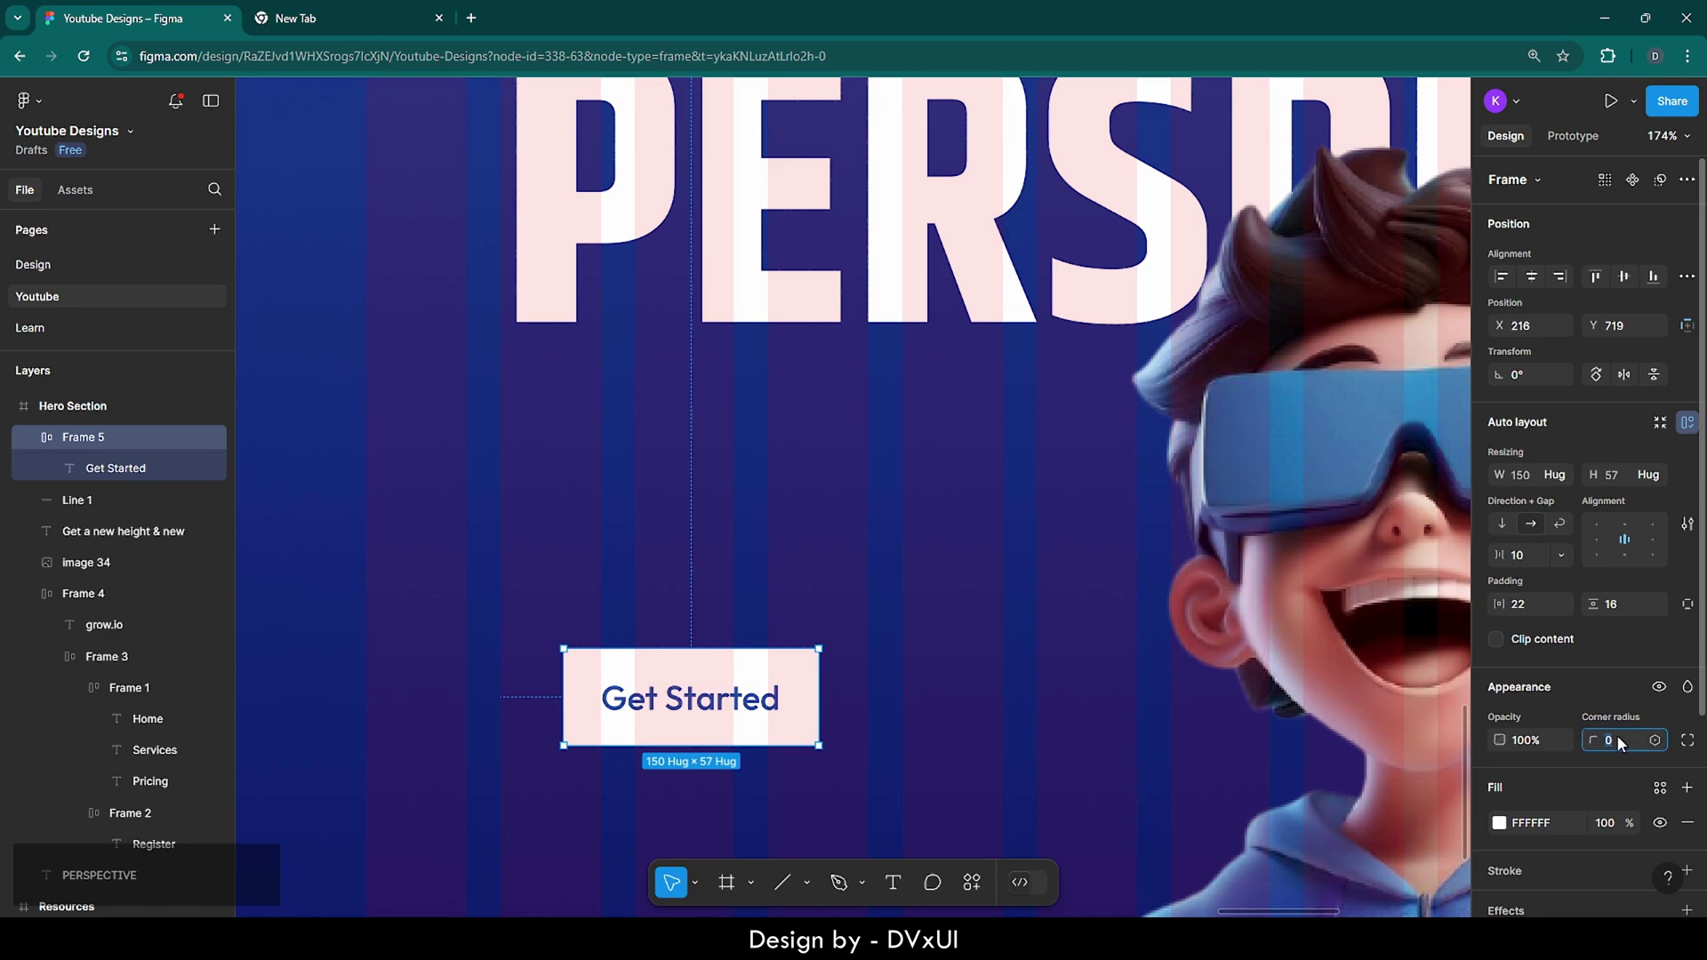
text(12)
key(Return)
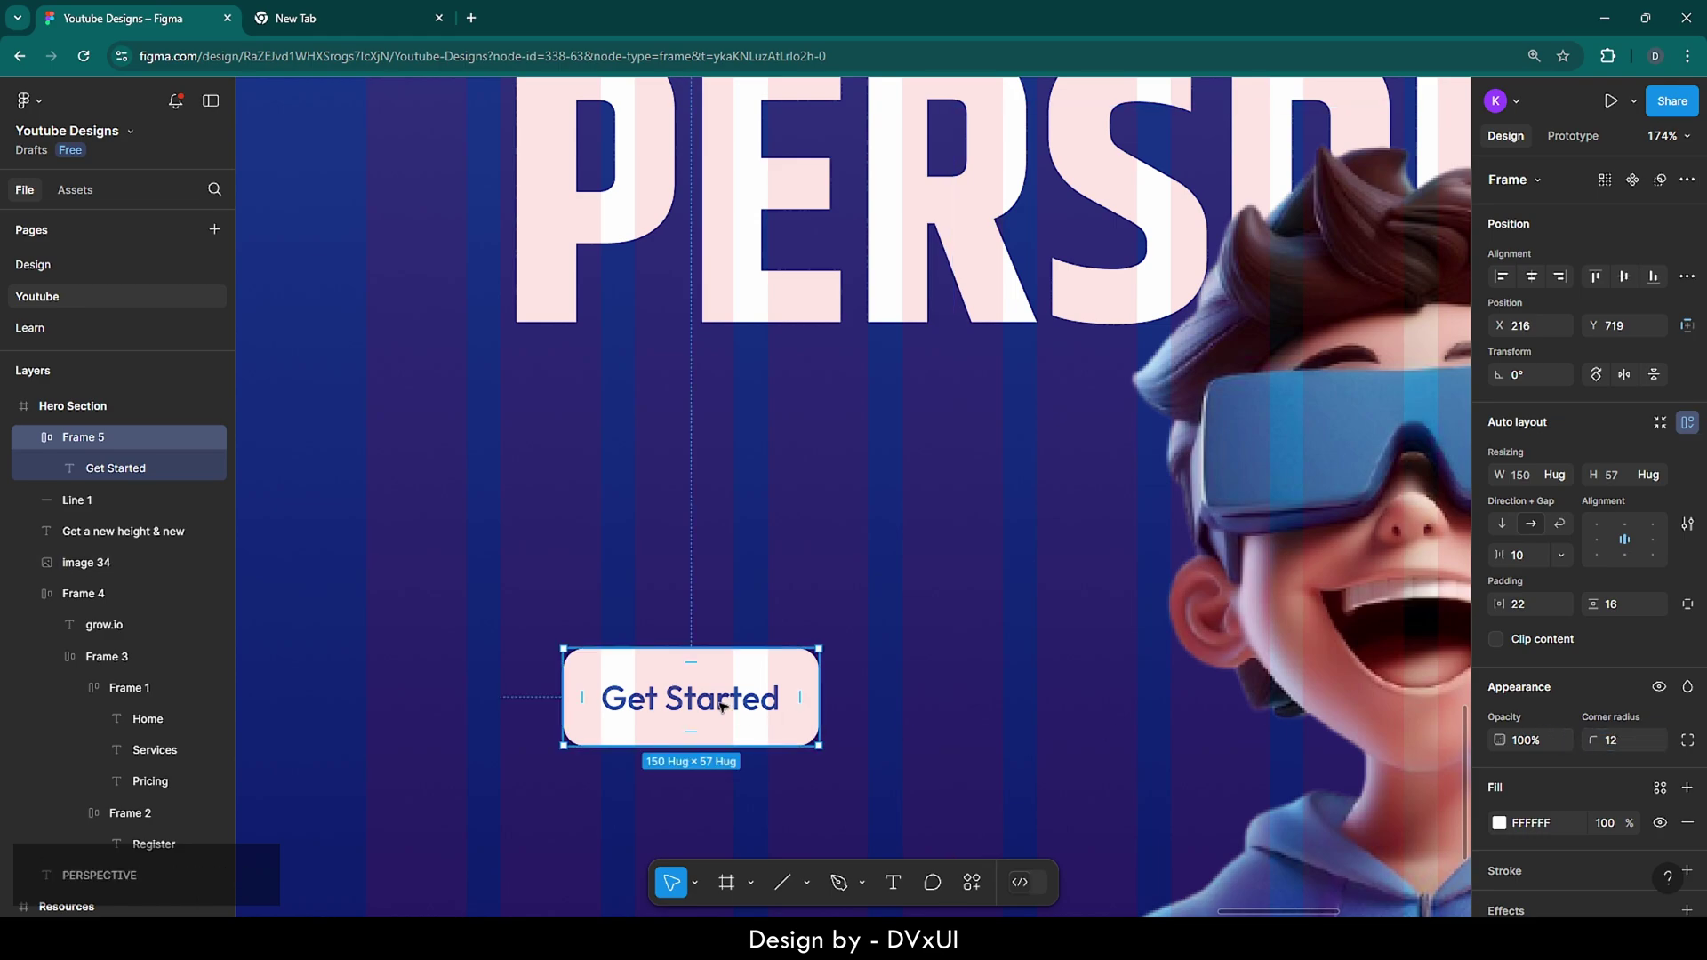
- Position the Get Started button below the PERSPECTIVE heading at X 186, Y 563, and place a duplicate beneath it at X 249, Y 663
drag(721, 705, 669, 439)
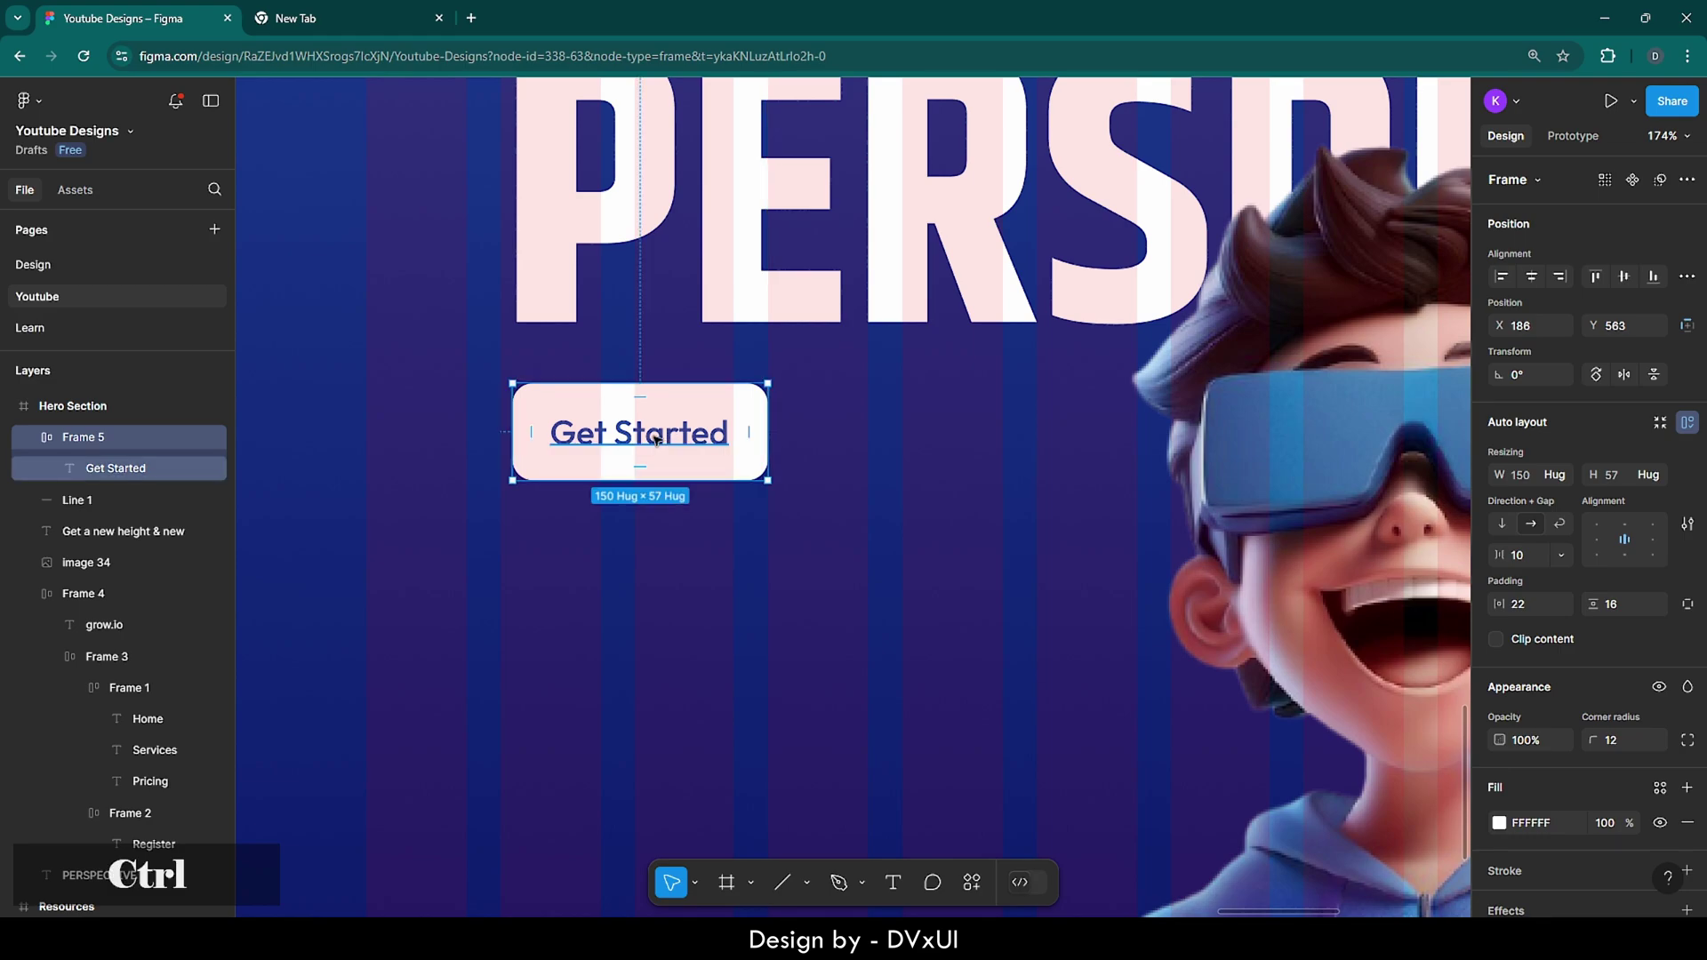
key(ctrl+v)
drag(662, 451, 770, 623)
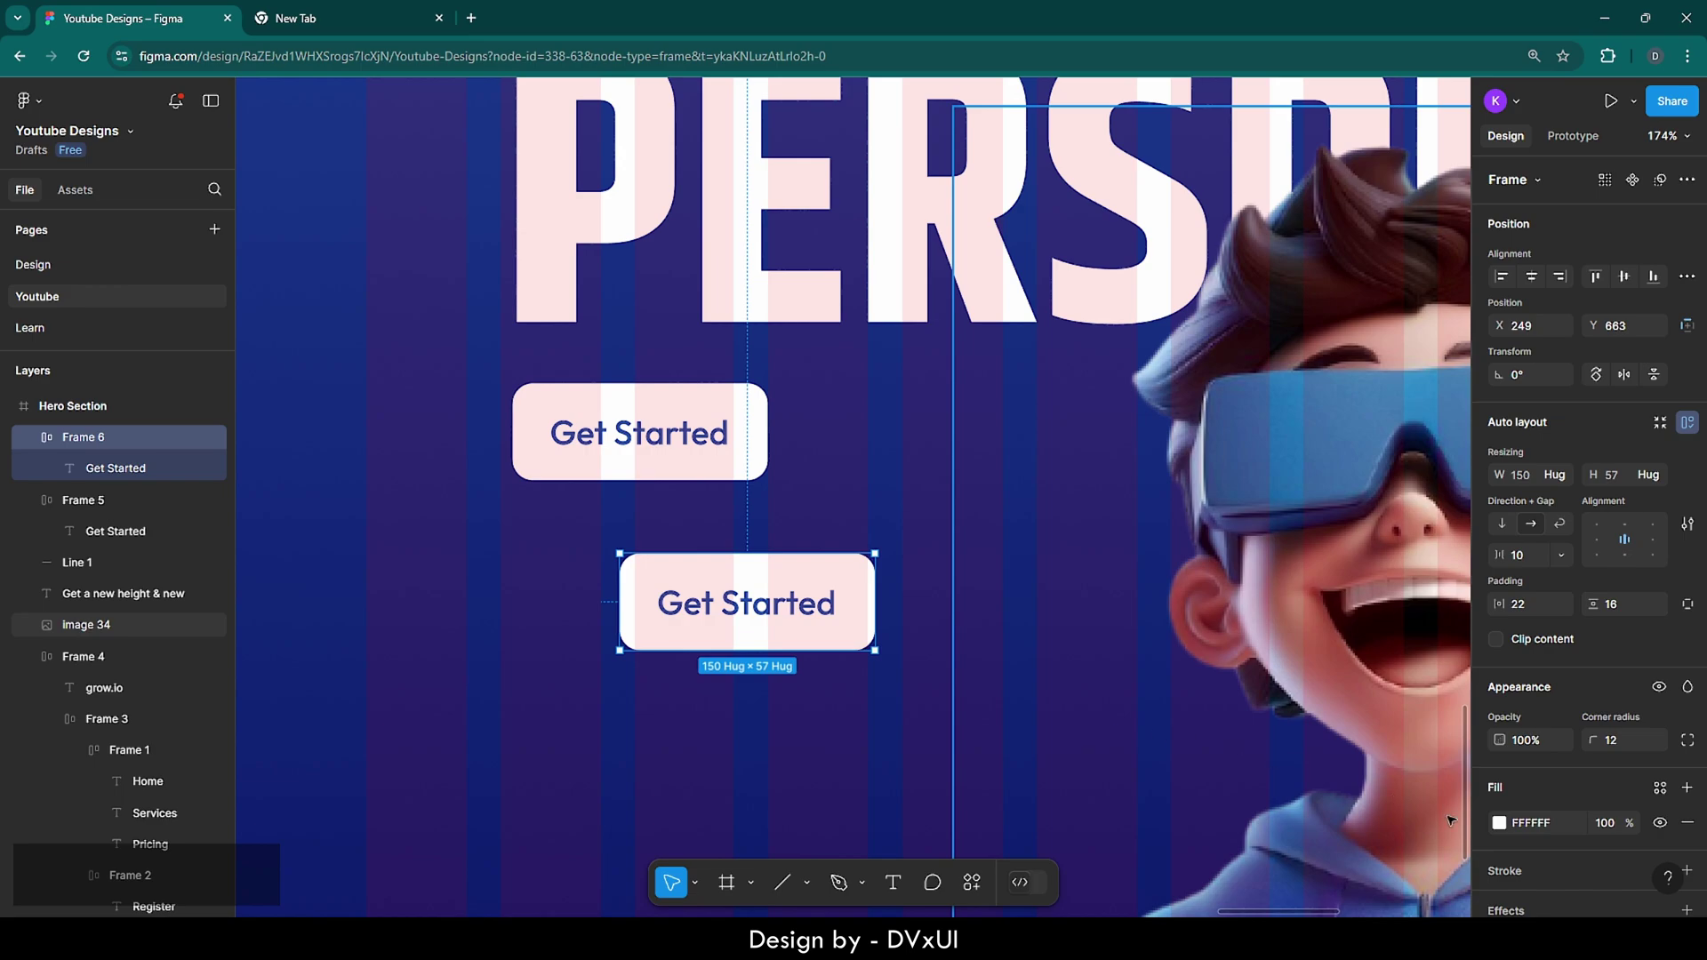
- Change the duplicate button's fill to a linear gradient running horizontally from its left edge to its right edge
click(1499, 823)
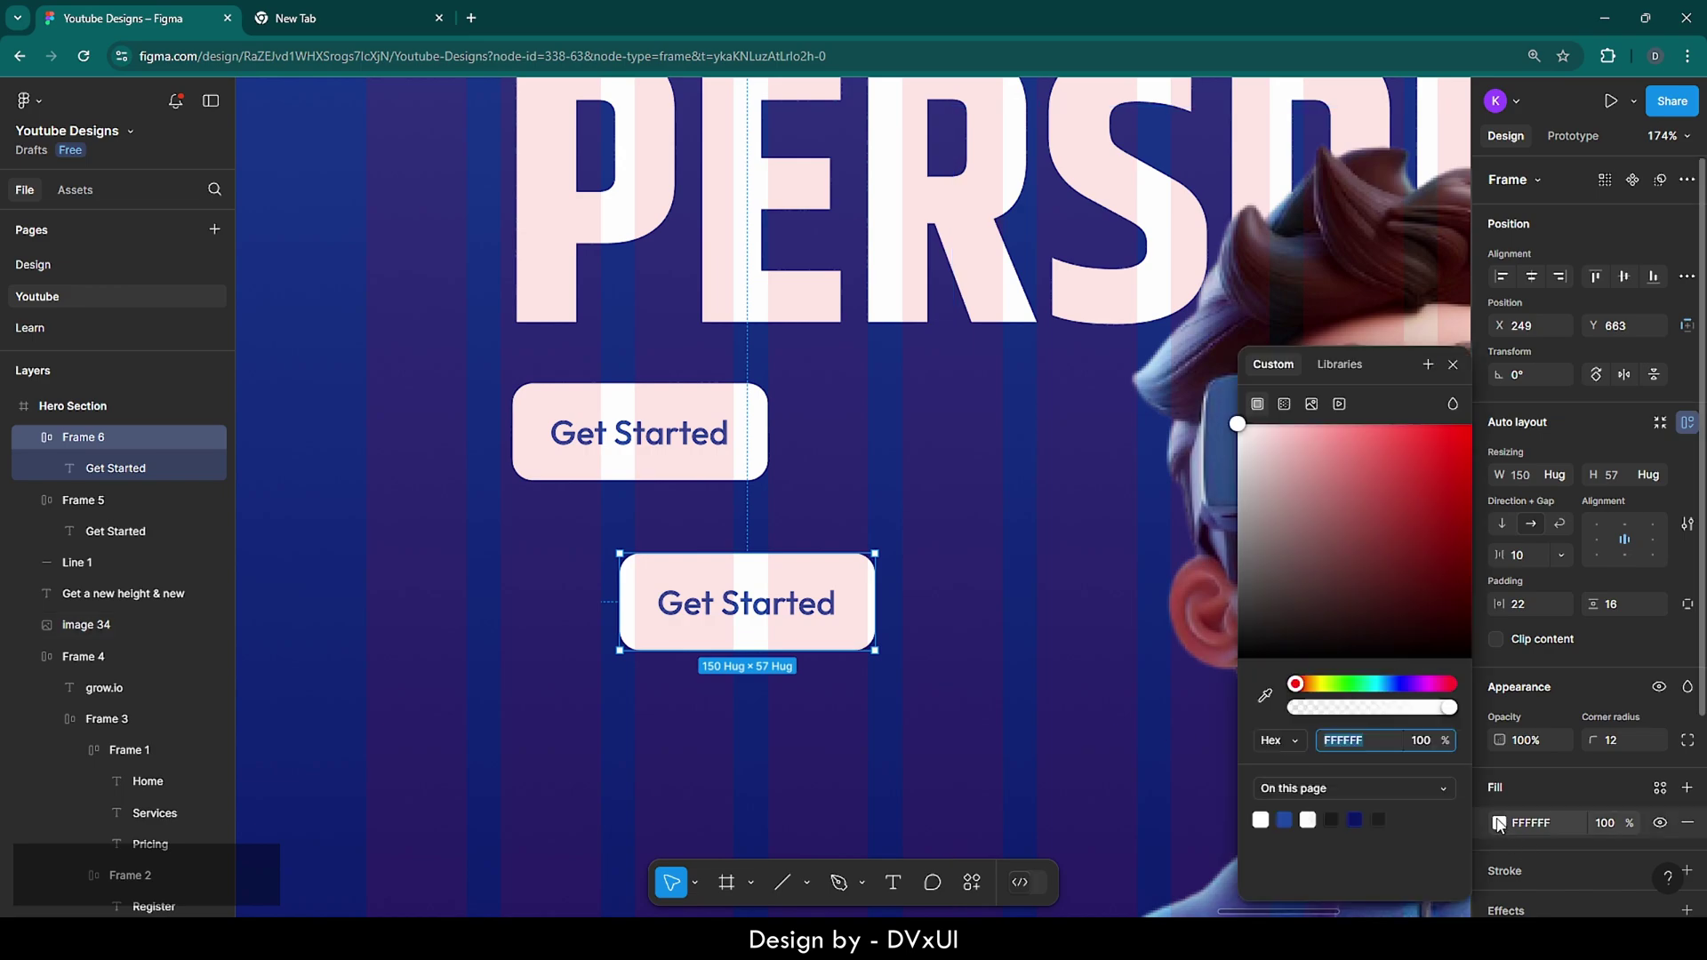
click(1284, 405)
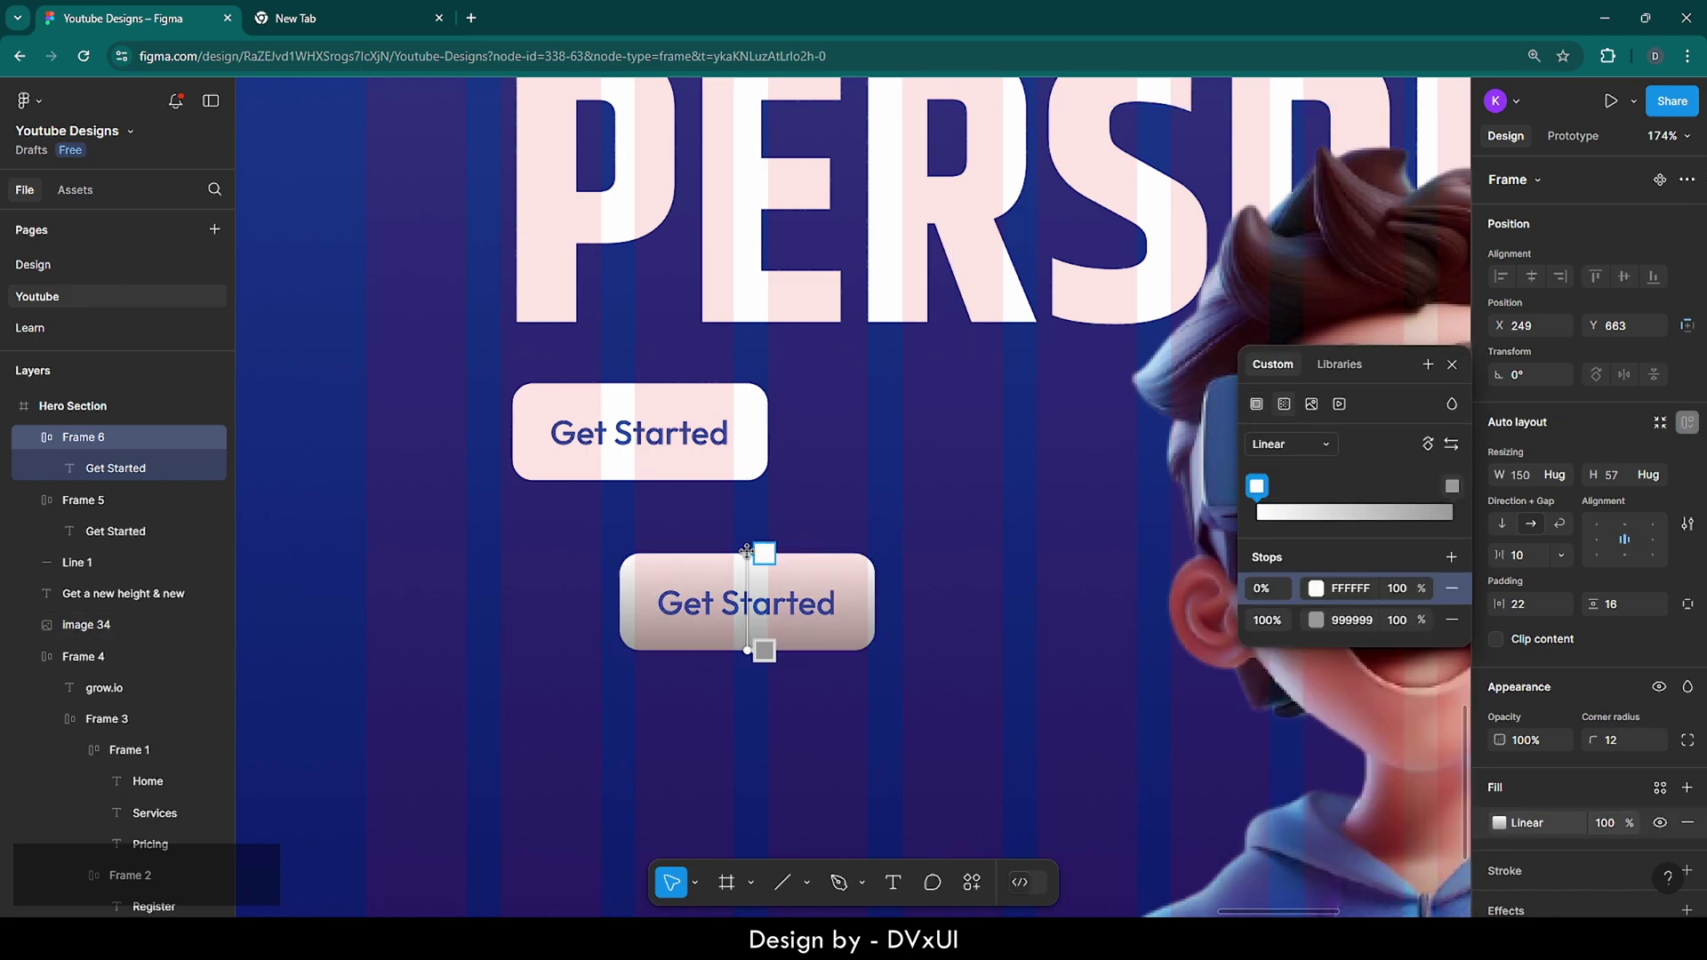
drag(746, 551, 617, 606)
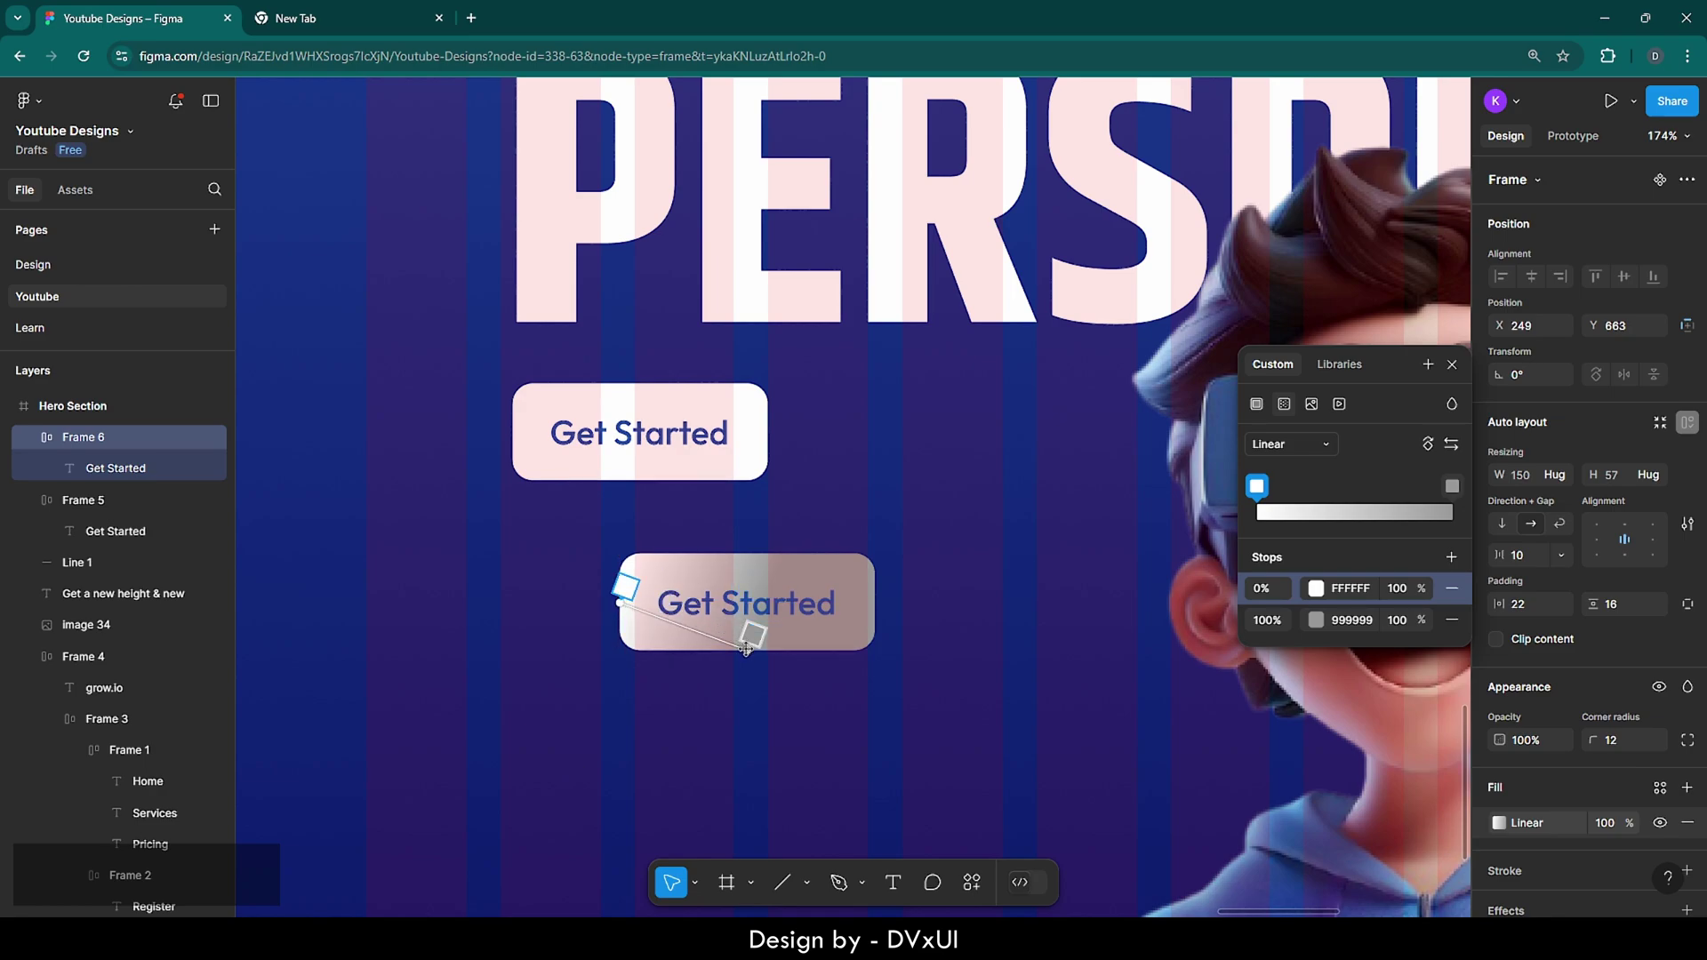
drag(751, 631, 885, 604)
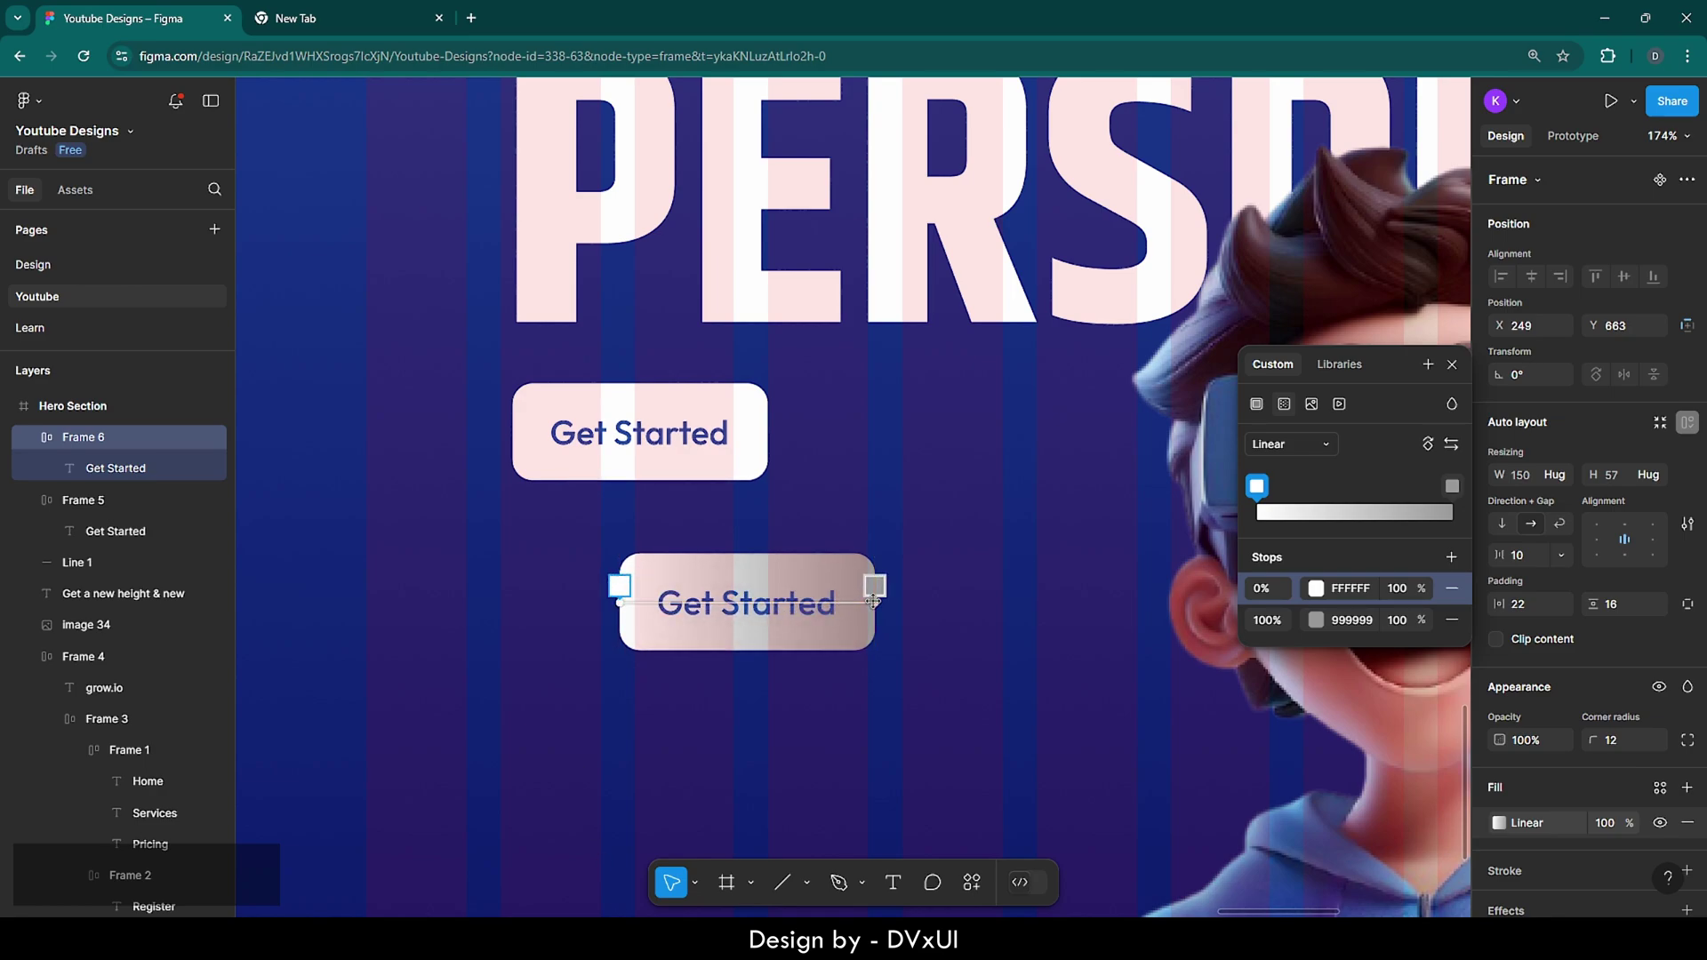
- Set the gradient's 100% stop to FFFFFF at 0% opacity and extend its end point beyond the button's right edge
click(1350, 620)
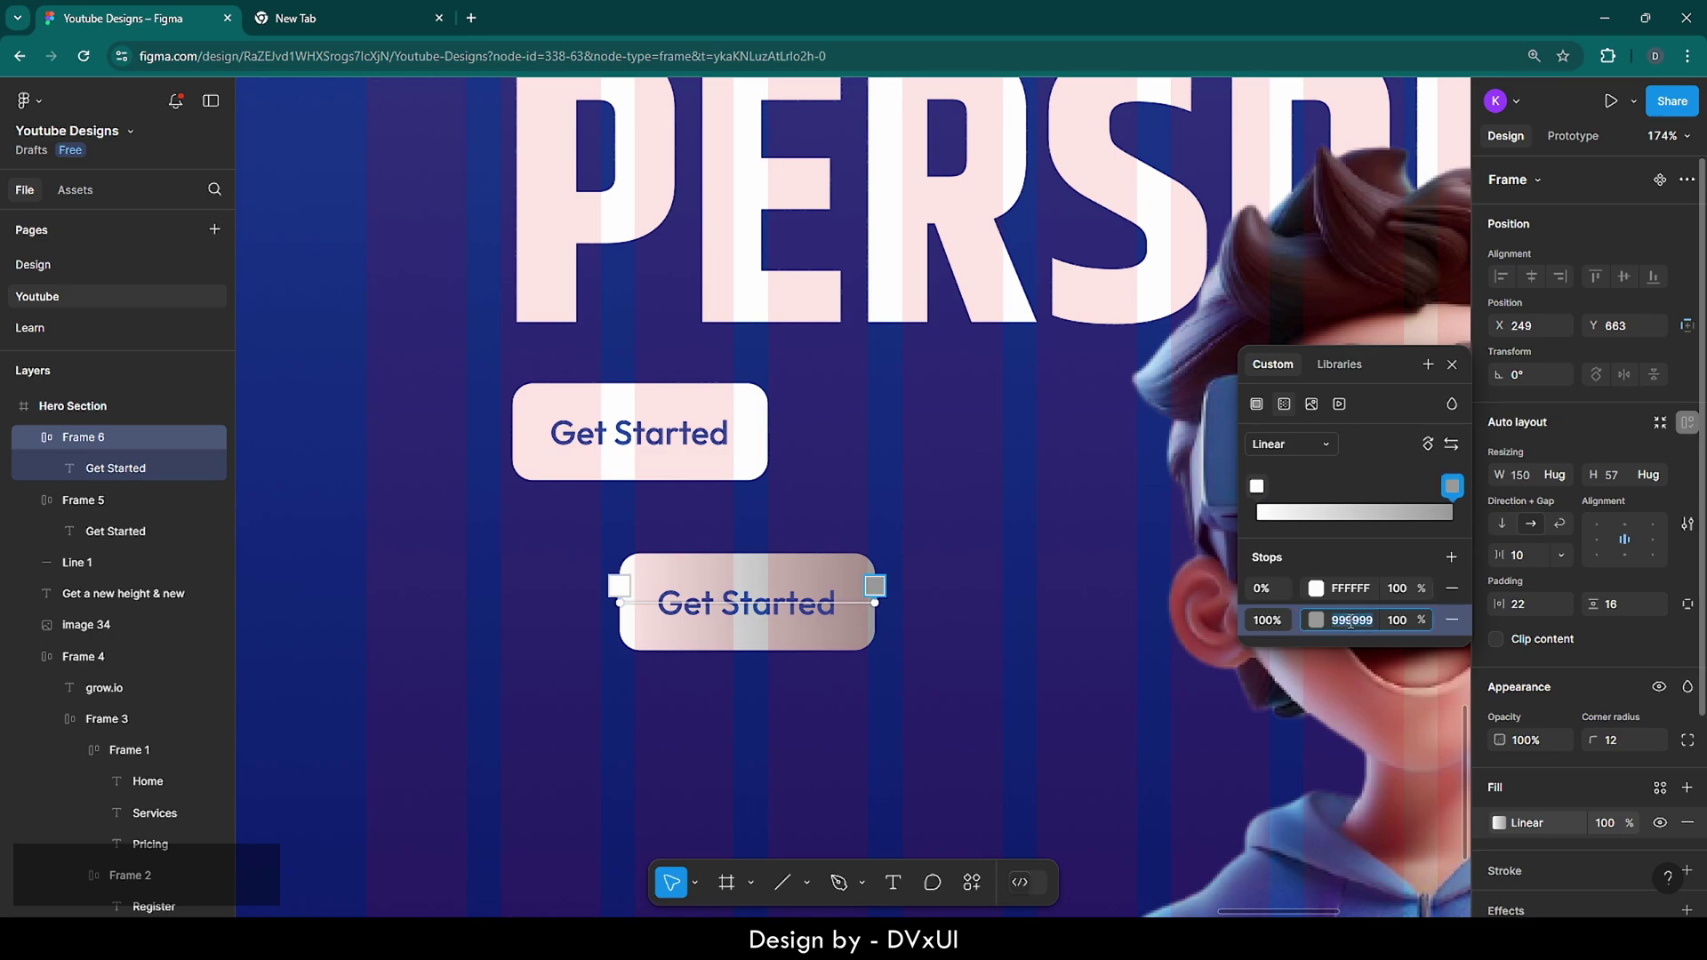
text(FFFFFF)
key(Return)
click(1404, 621)
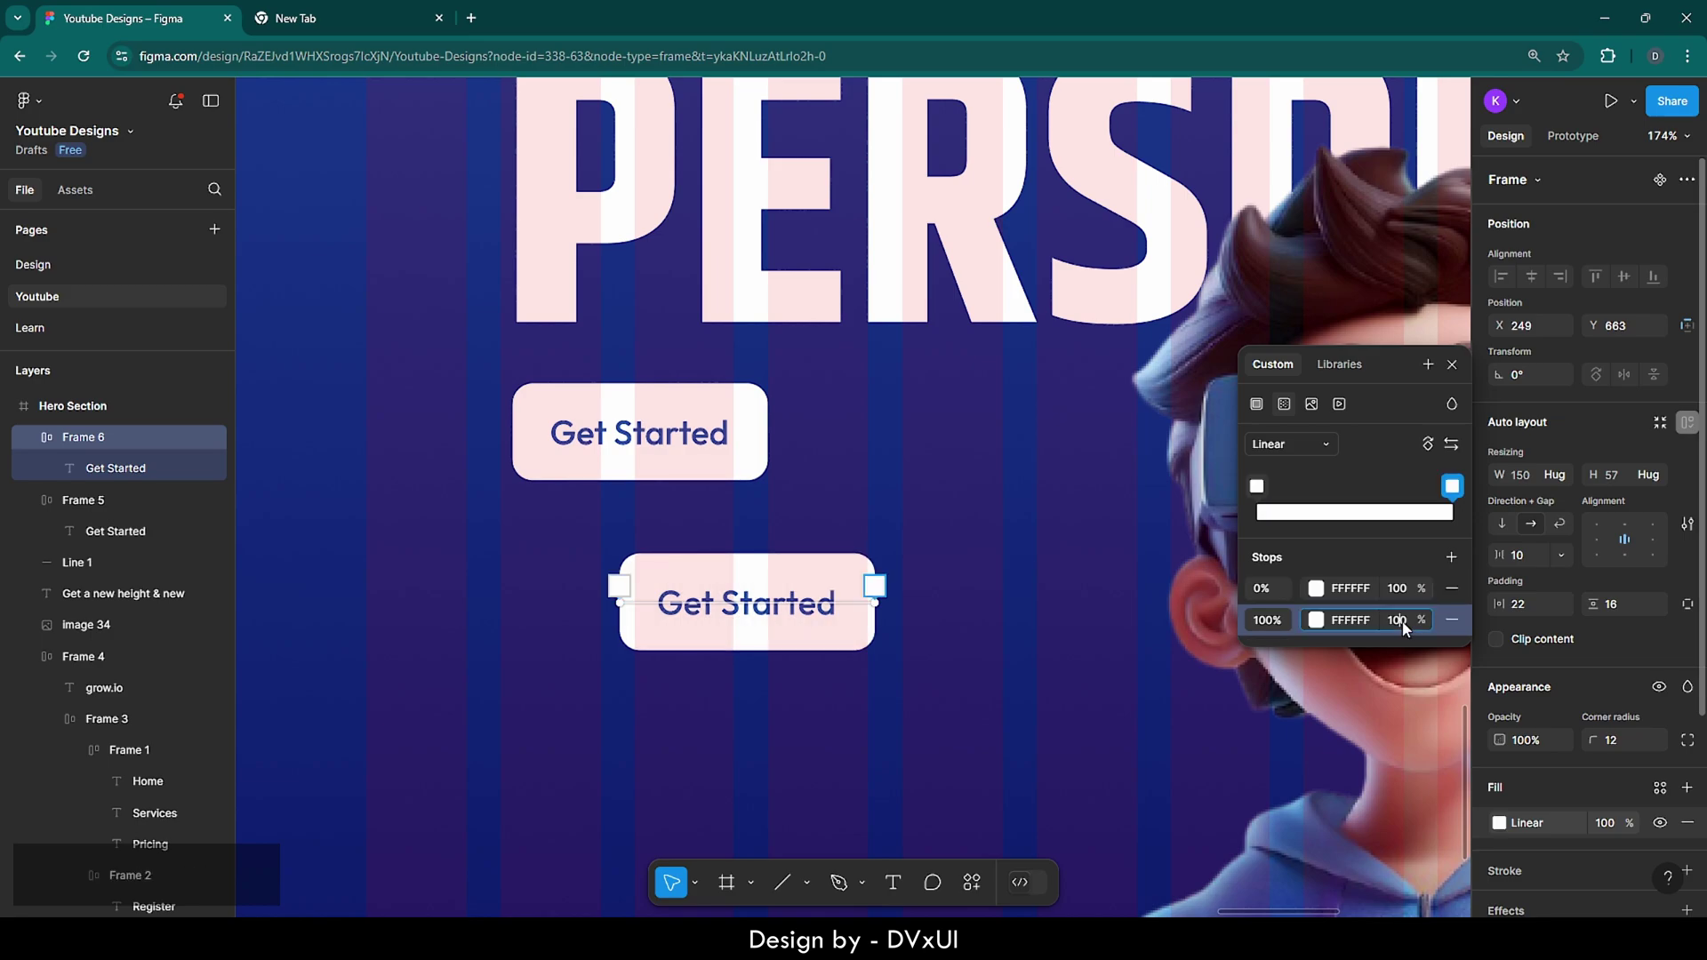
text(0)
key(Return)
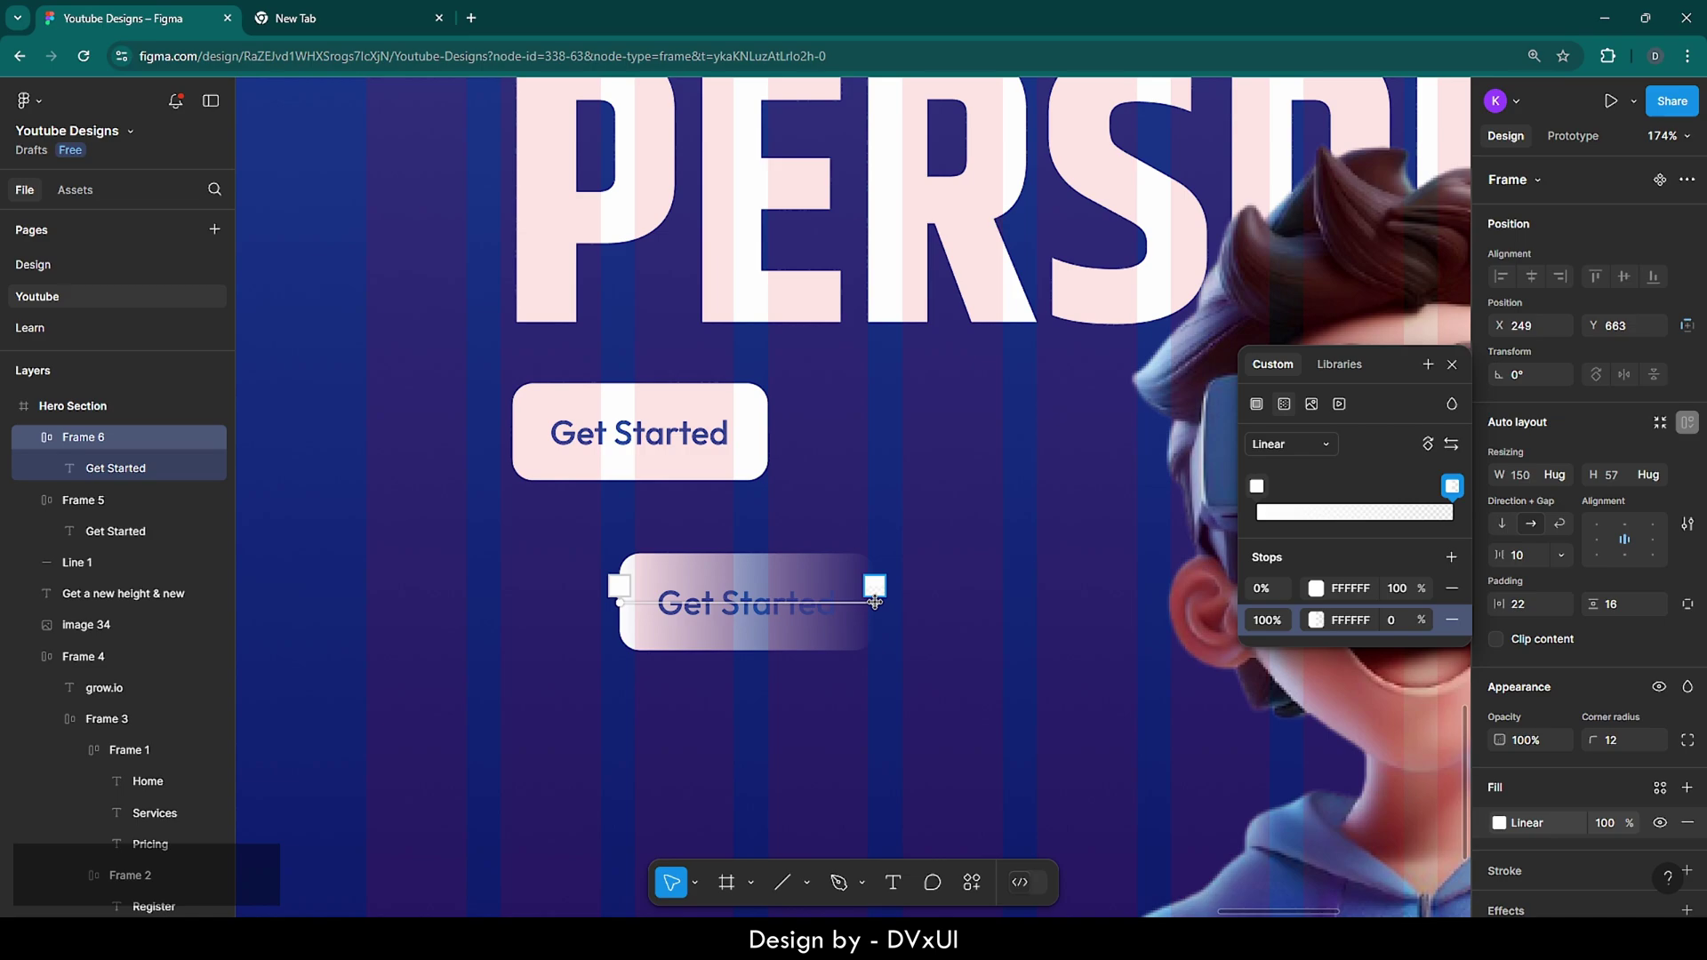
drag(875, 602, 937, 601)
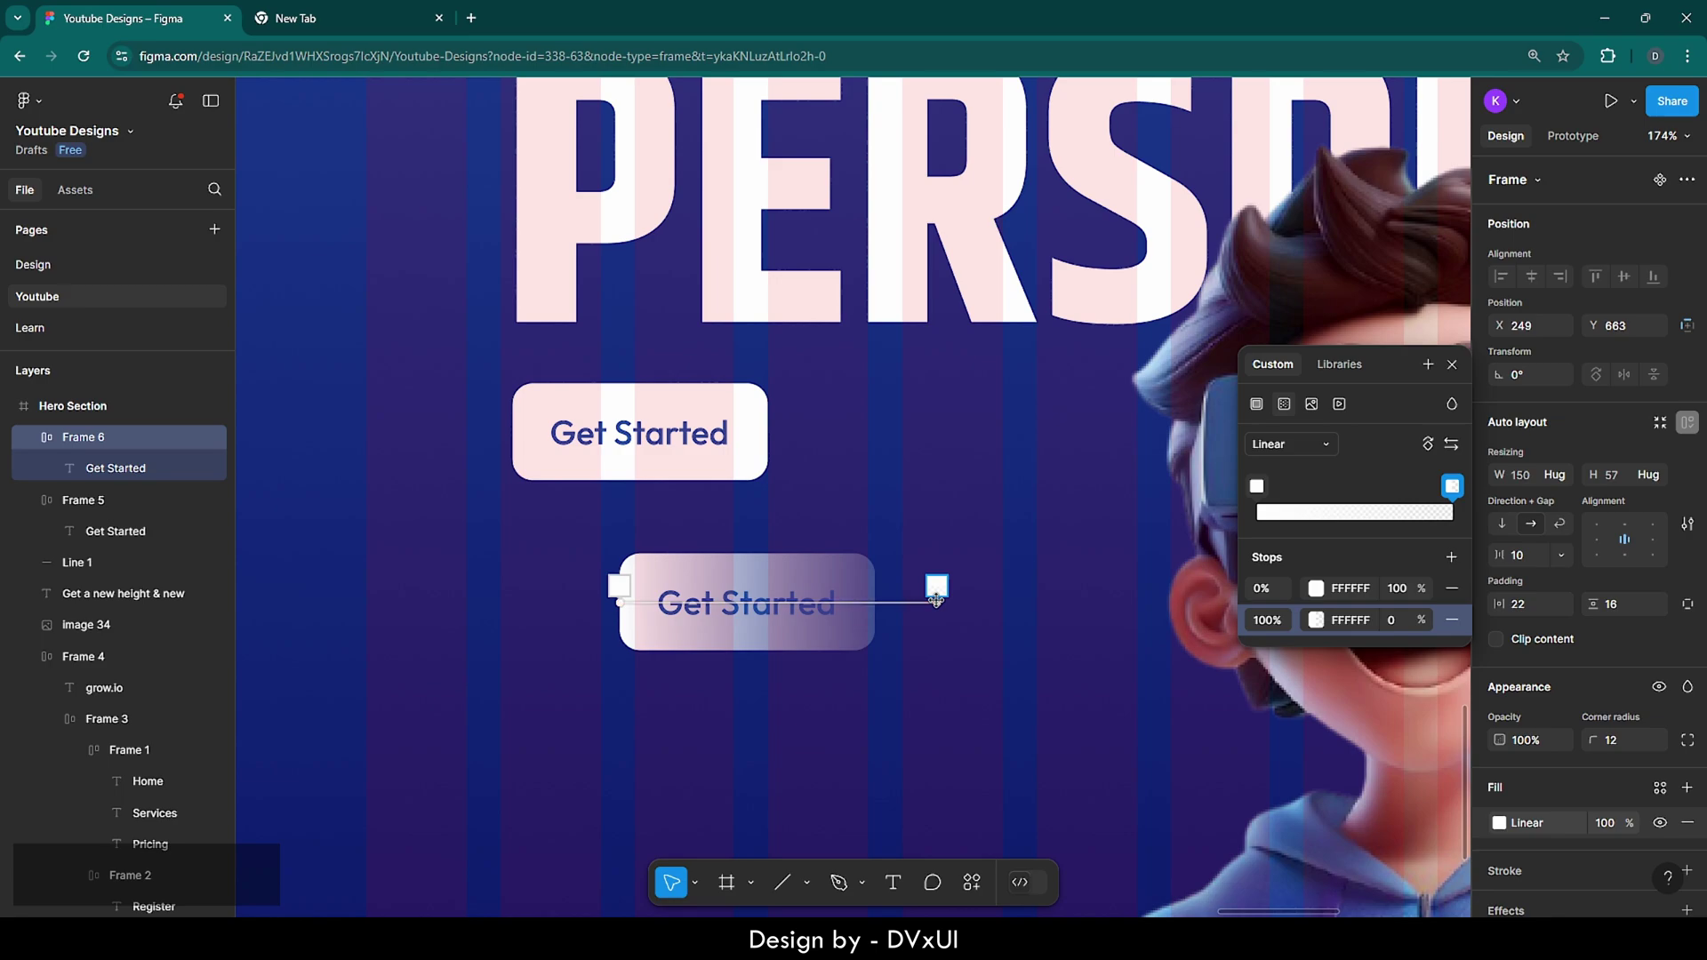
key(Escape)
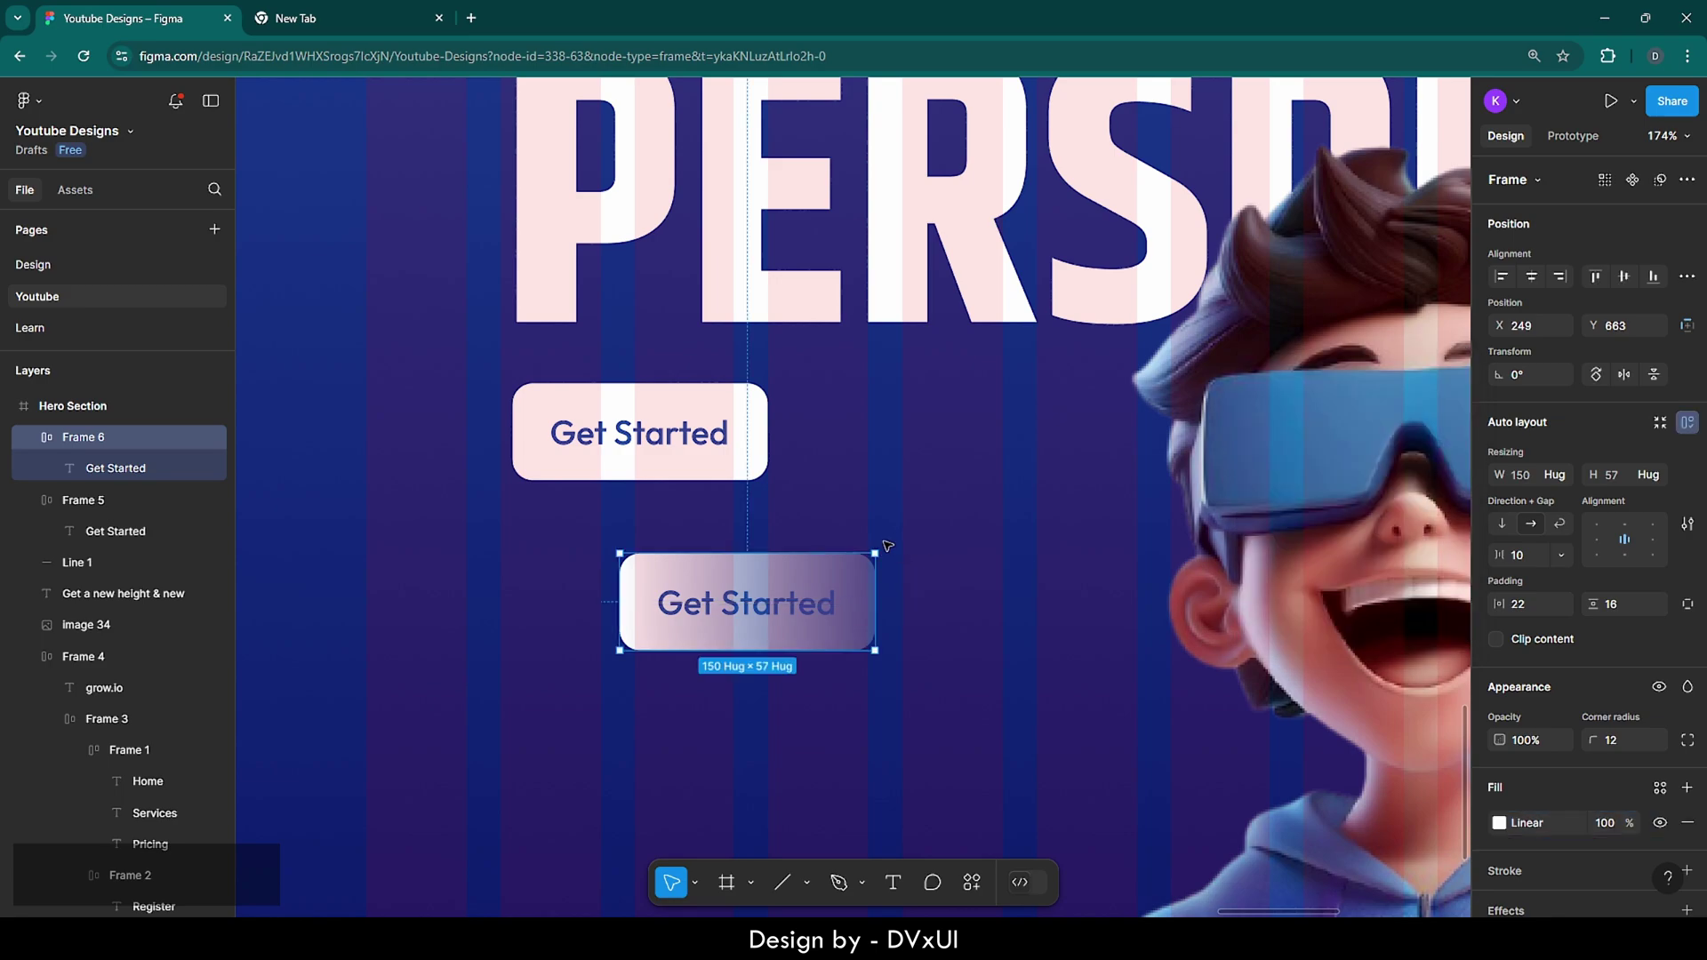
- Change the duplicate button's label to "Know More" and set its text fill to FFFFFF
click(791, 607)
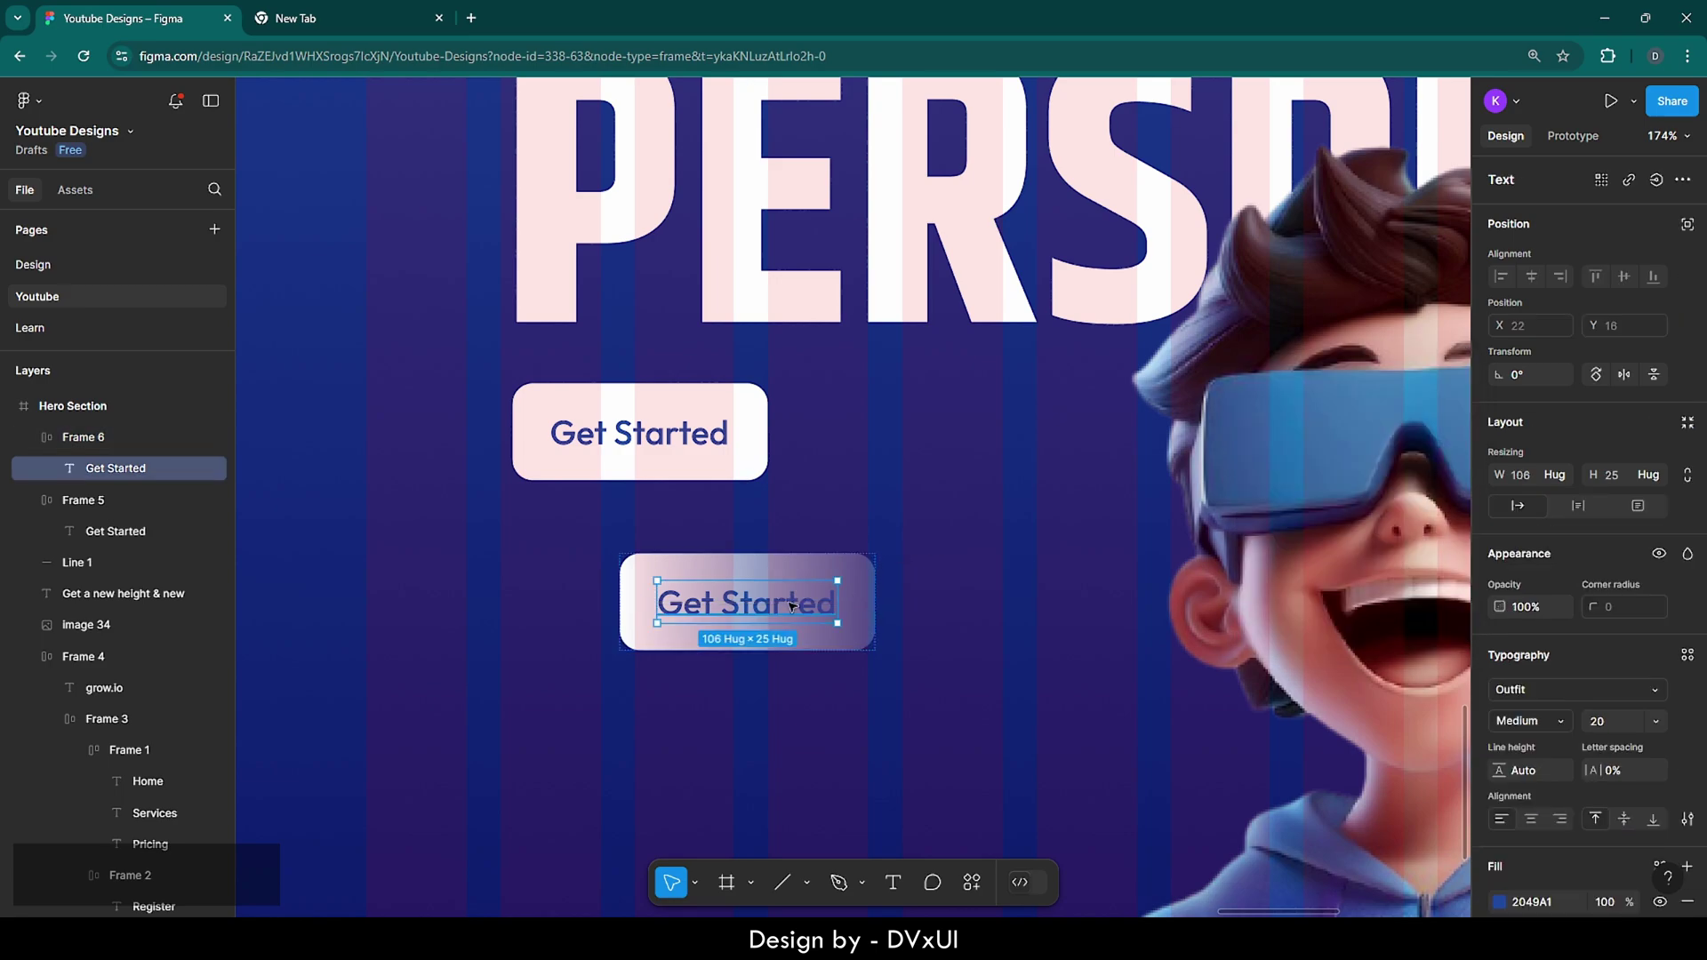
double_click(791, 607)
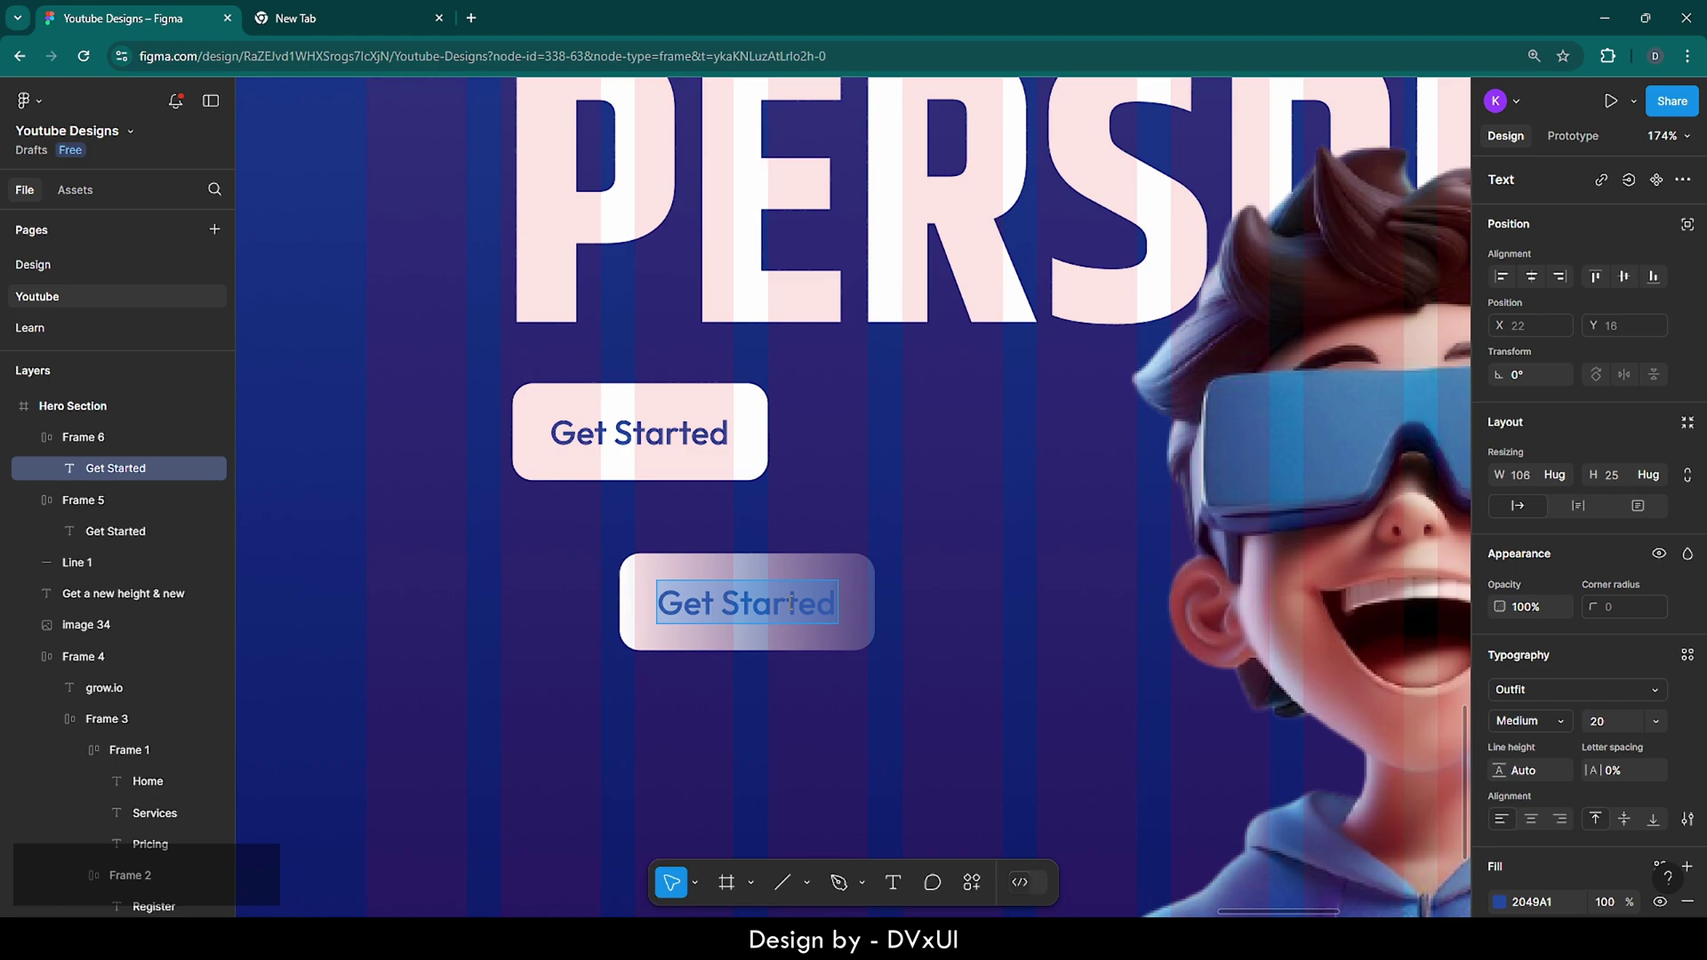
key(BackSpace)
text(Know)
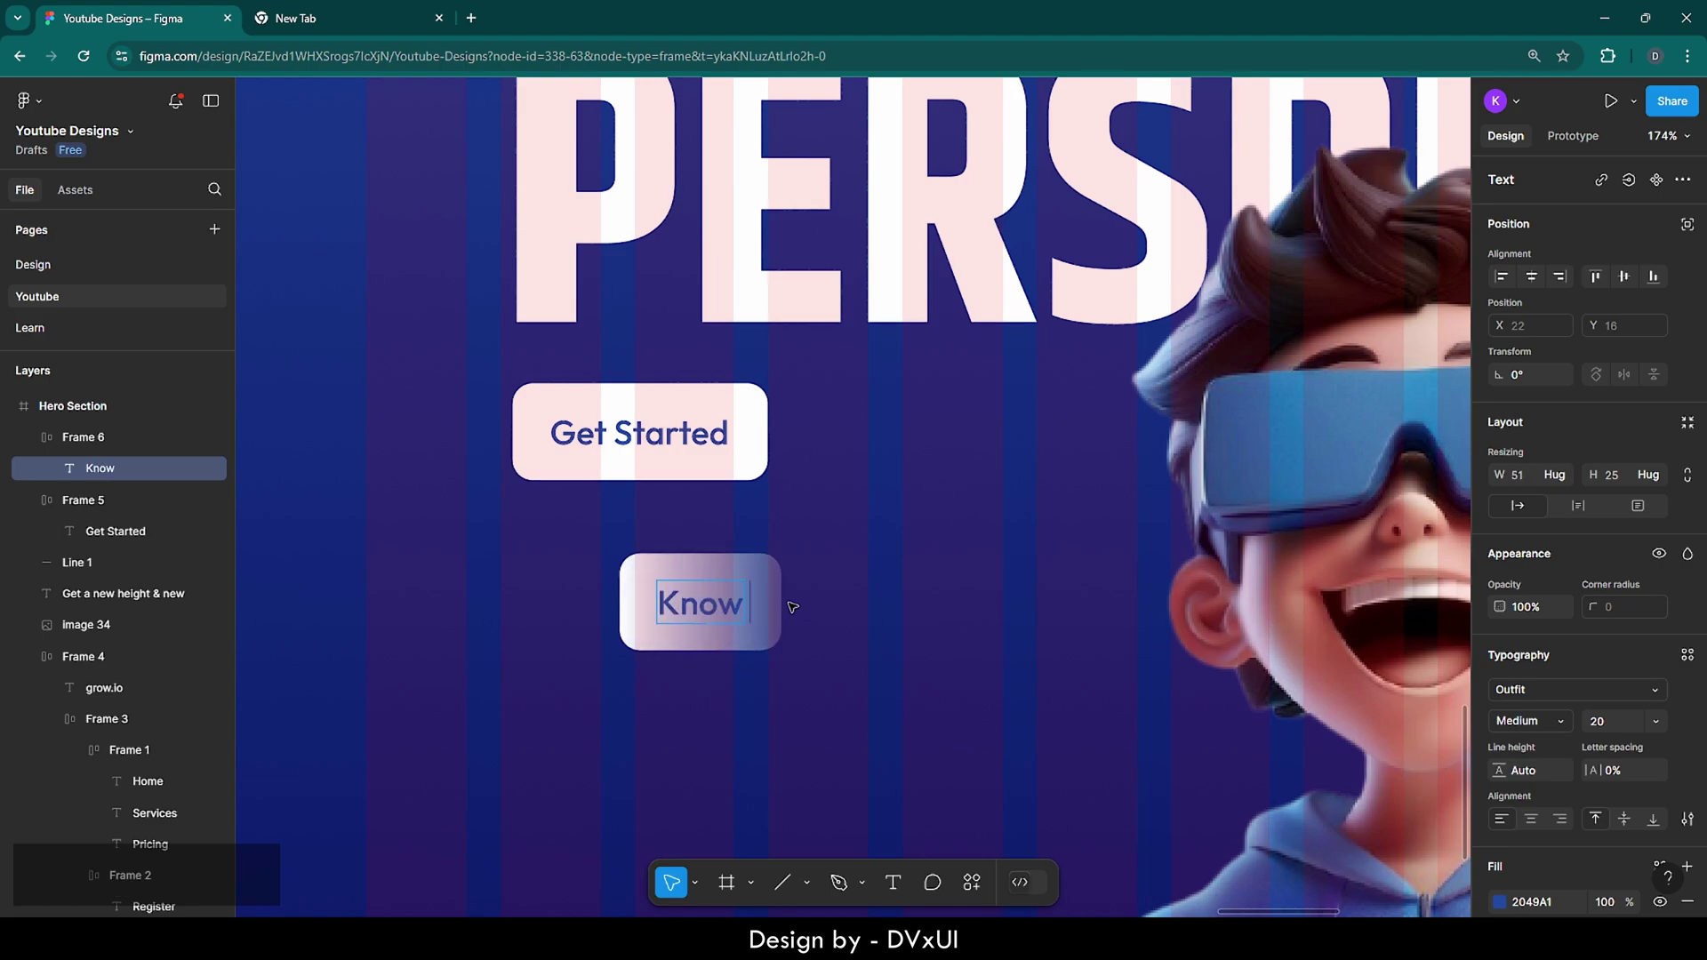
text( More)
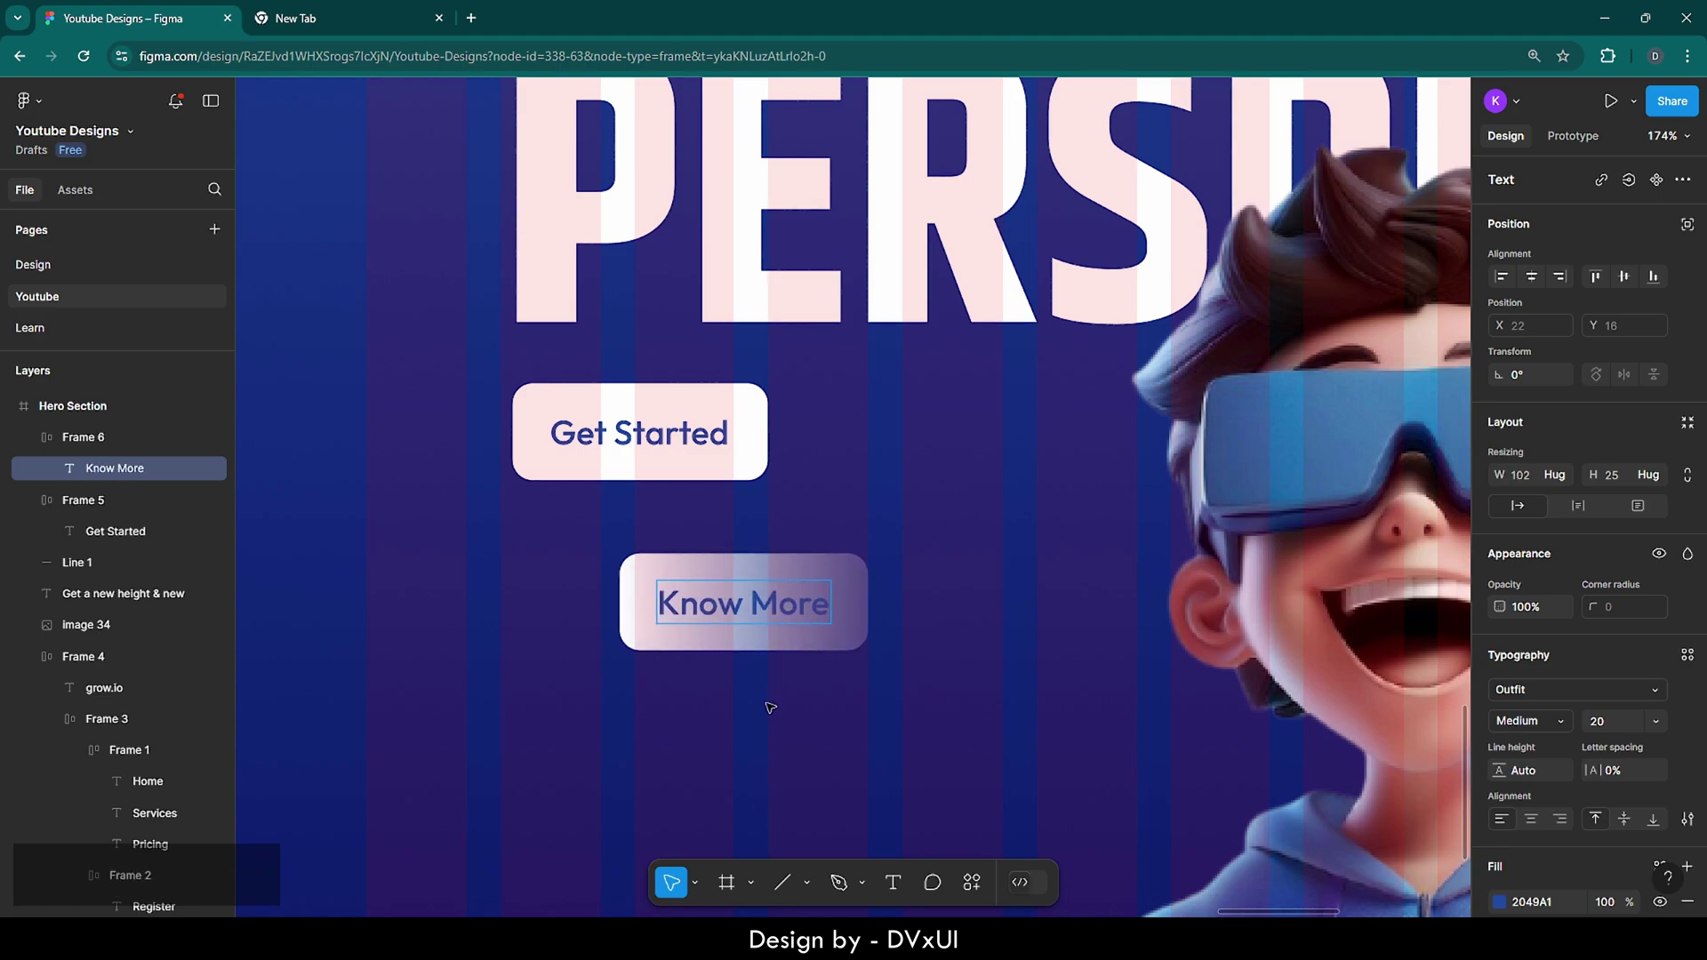
key(Escape)
click(1519, 904)
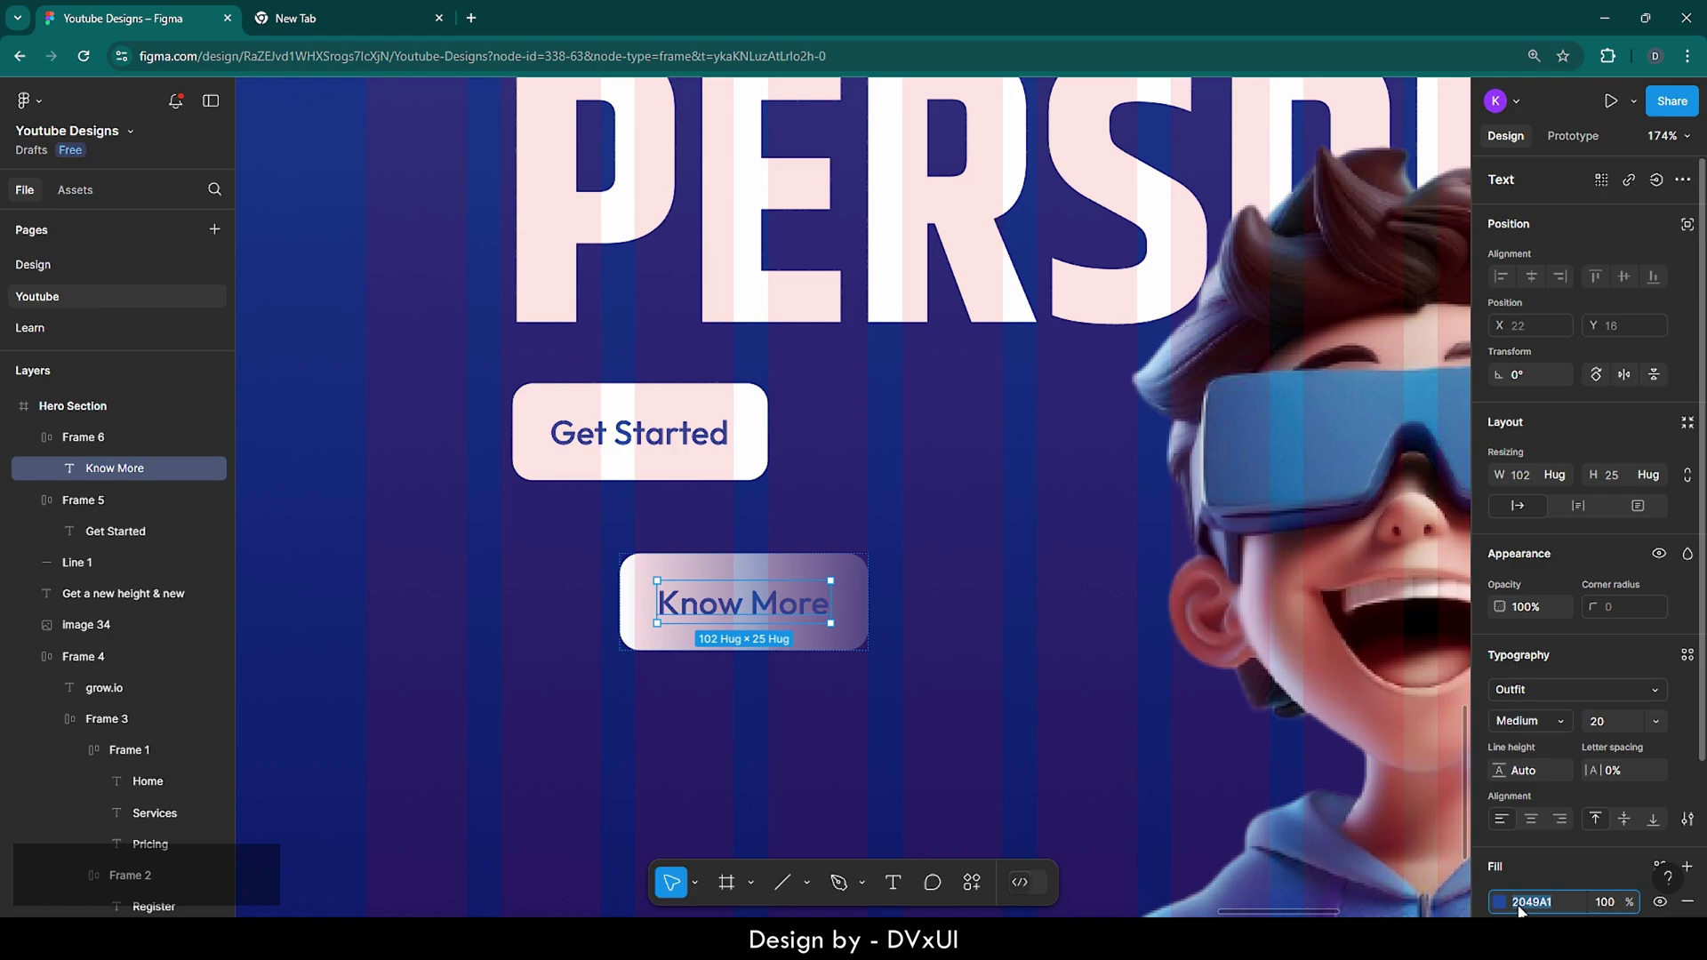
text(ff)
key(Return)
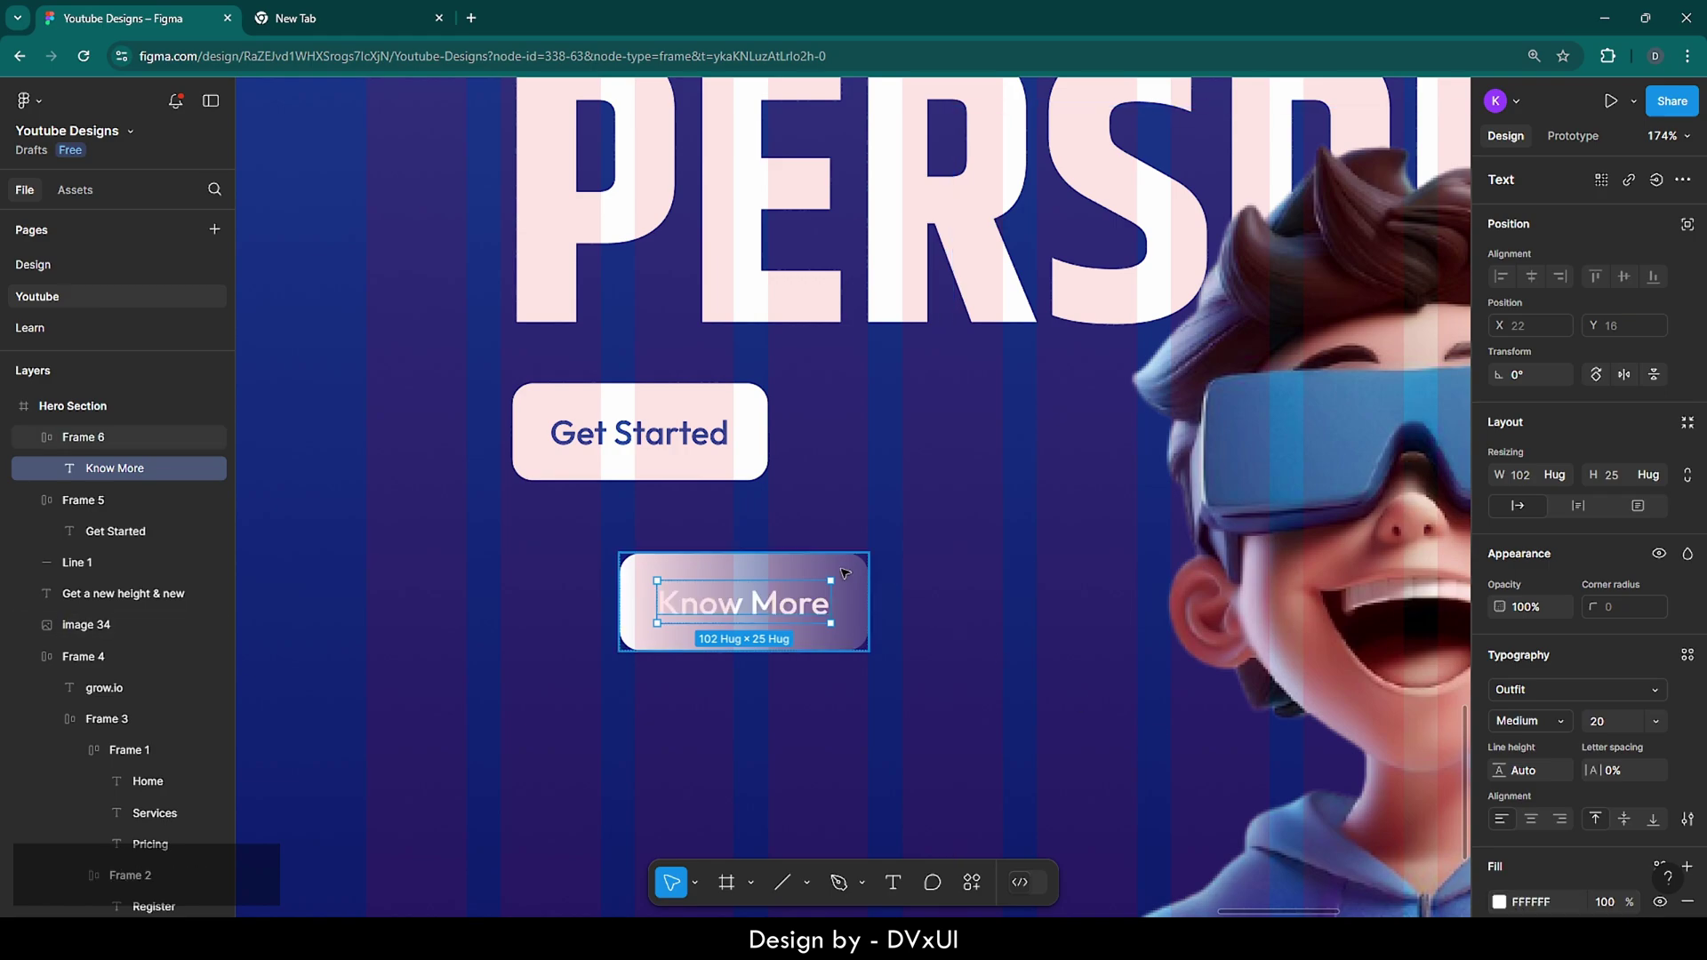
- Set the Know More button's gradient fill opacity to 40%
click(844, 573)
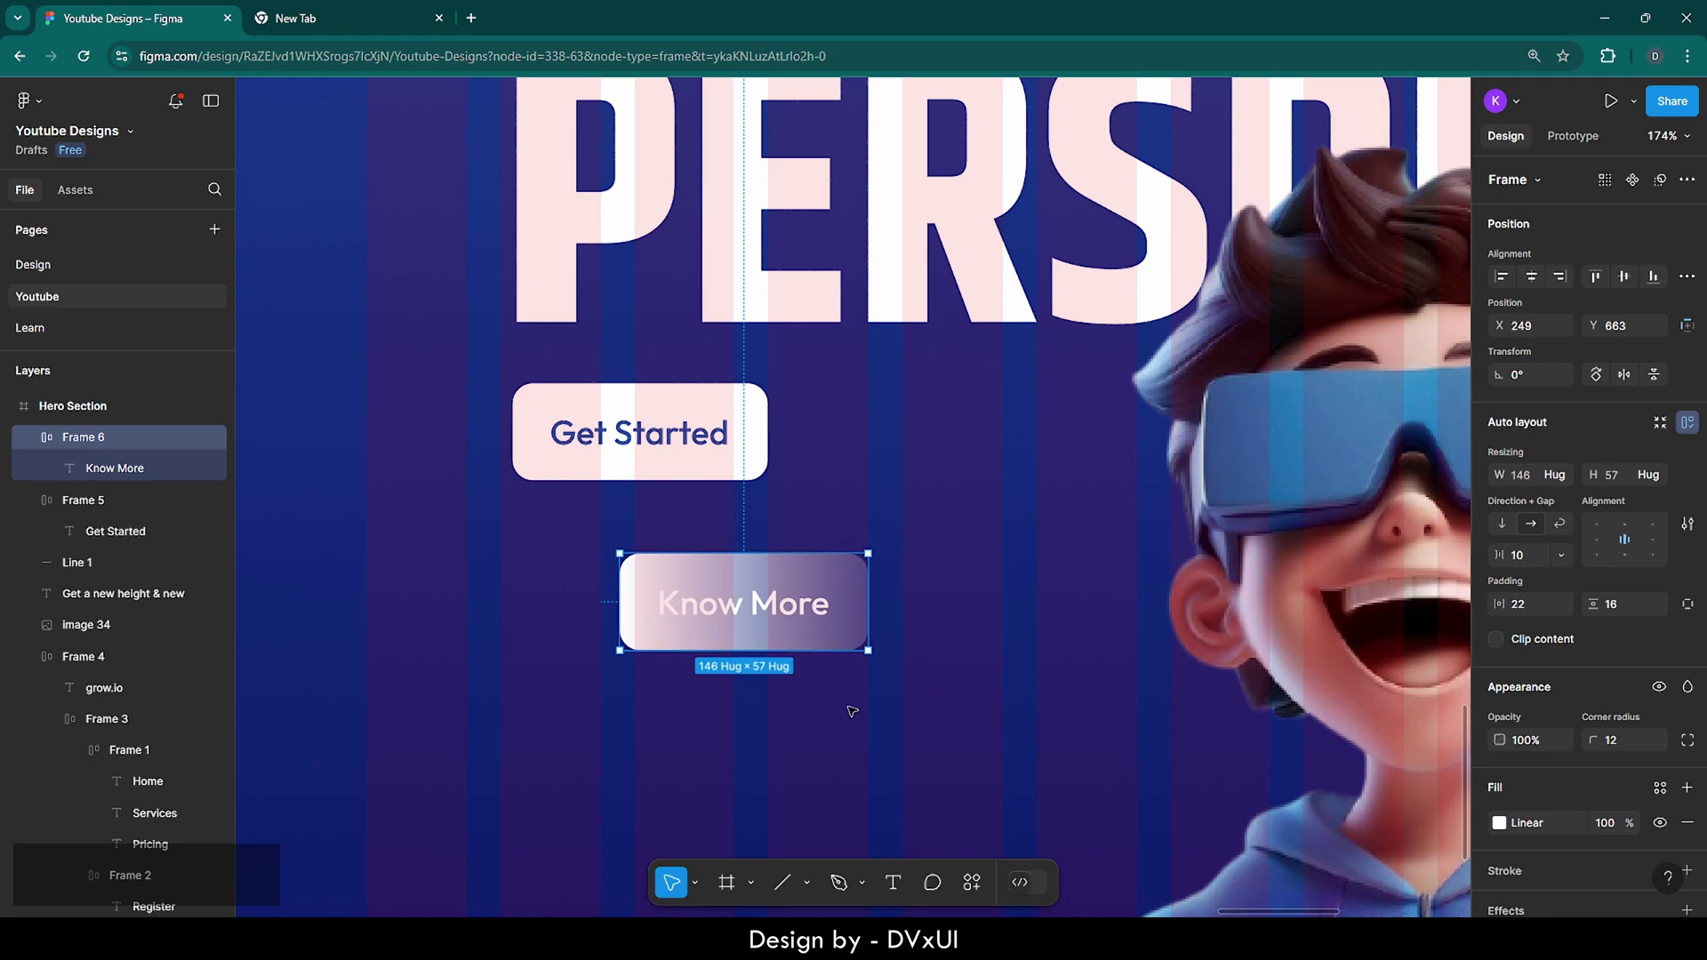
click(1605, 823)
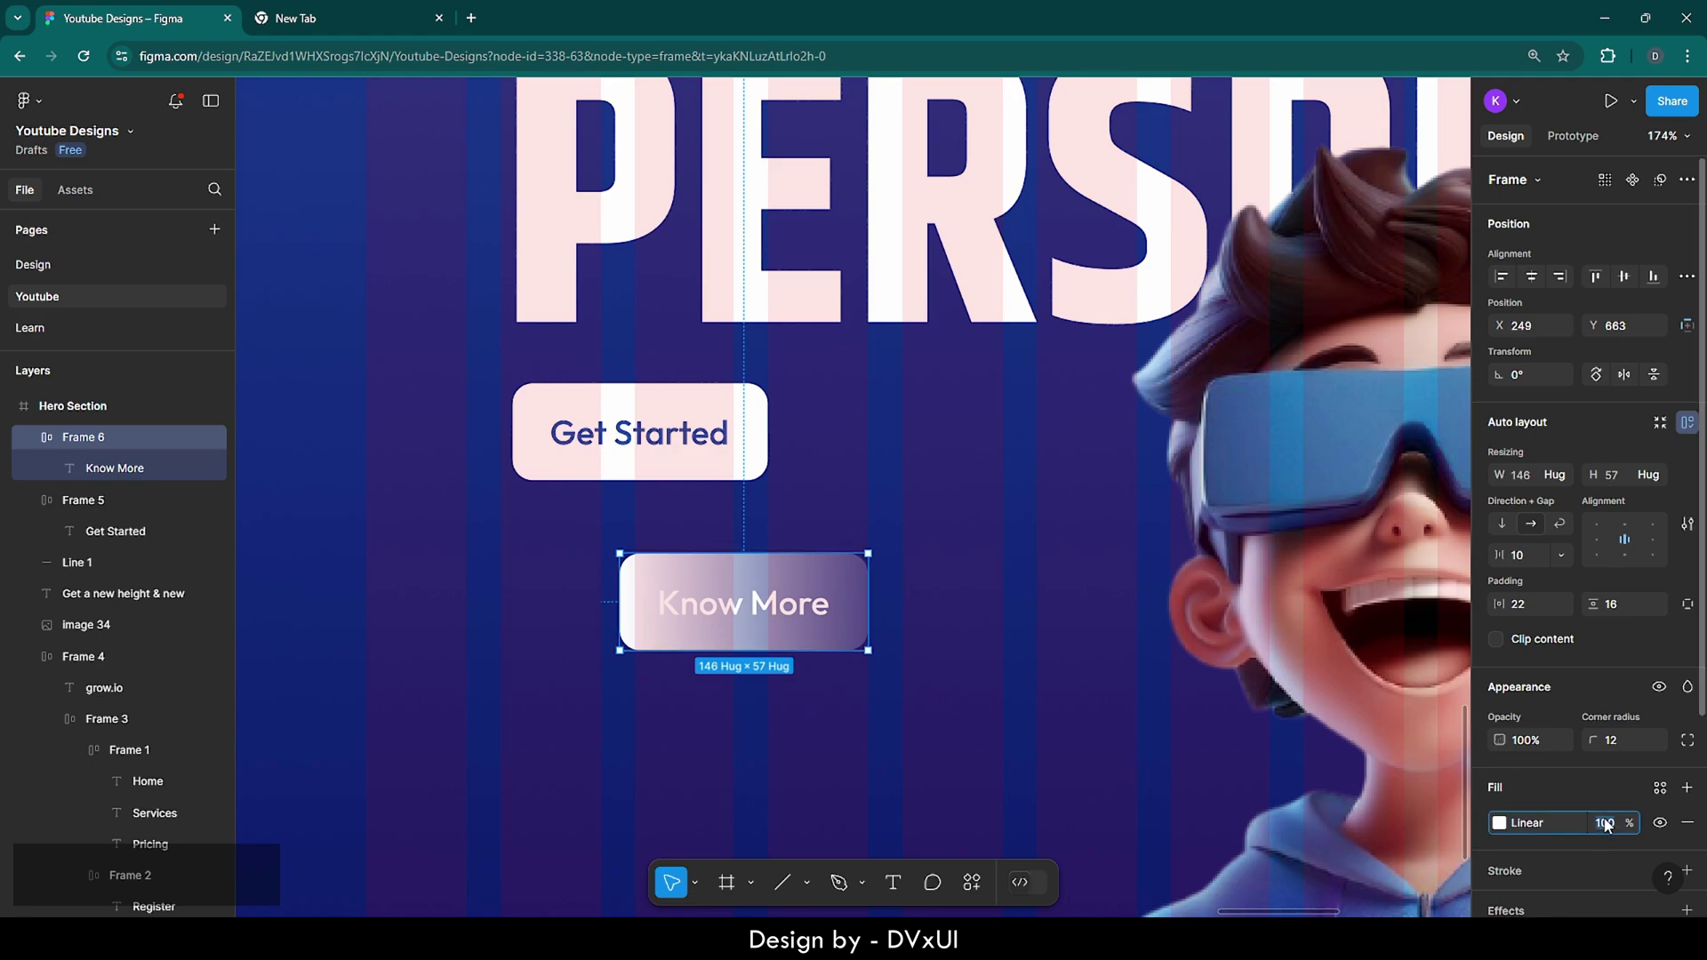
key(BackSpace)
text(40)
key(Return)
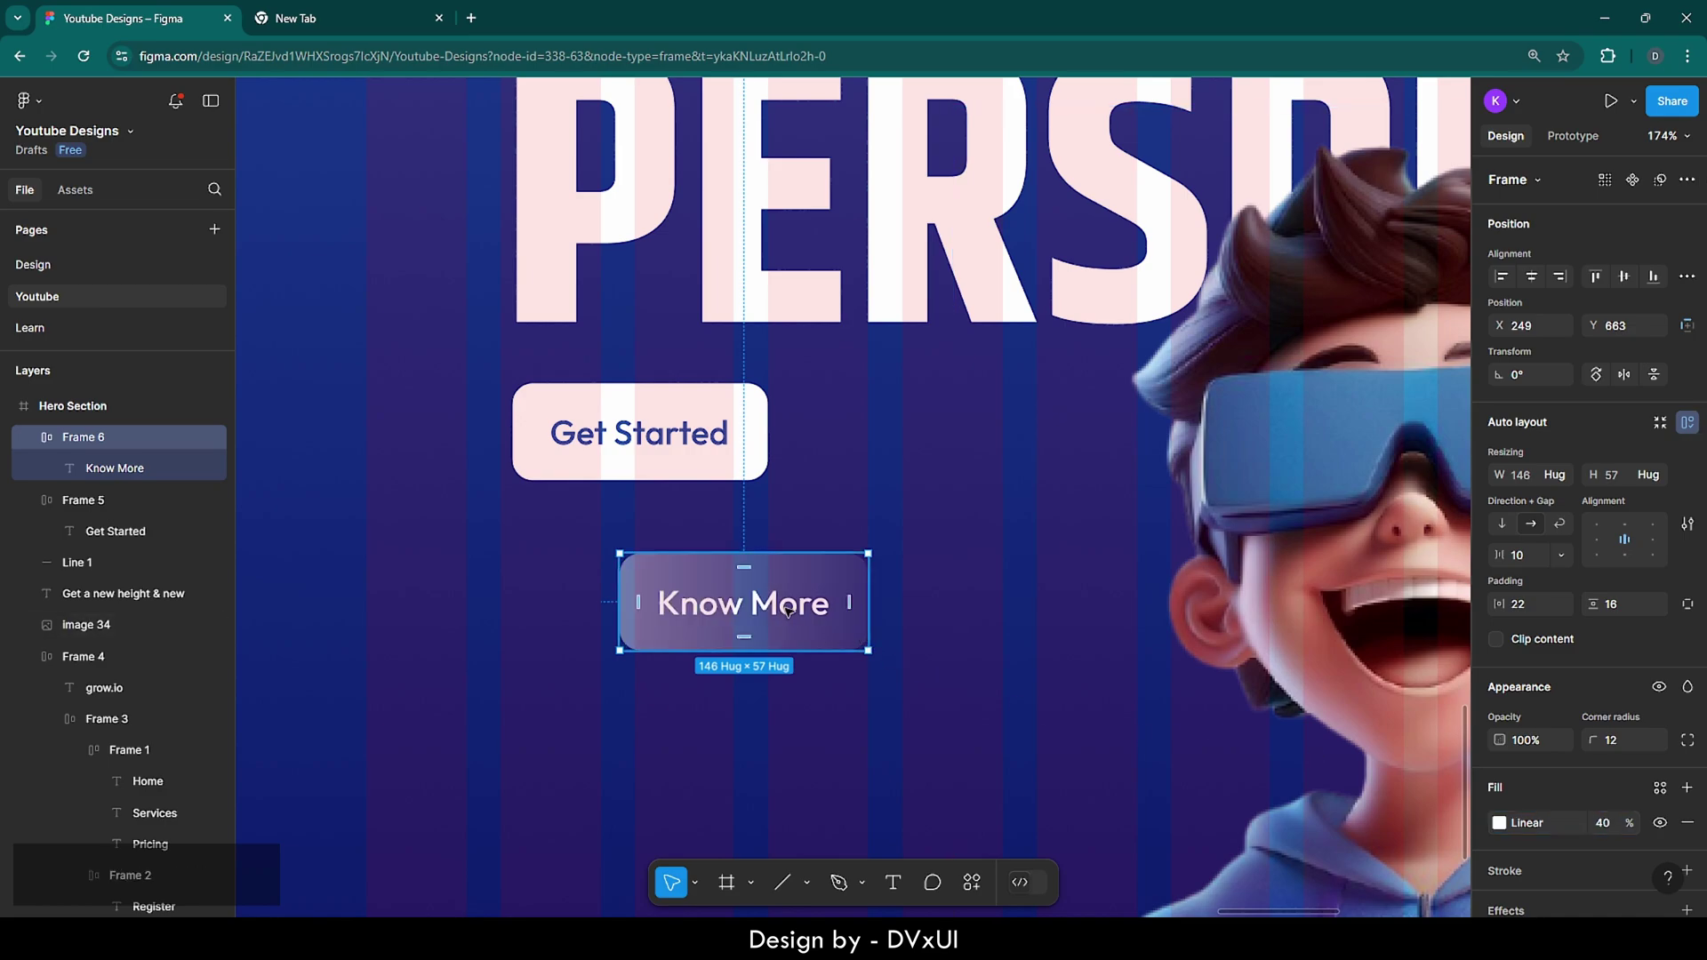
- Place the Know More button to the right of Get Started, level with it and leaving a small gap
drag(787, 610, 966, 441)
key(Escape)
key(shift+1)
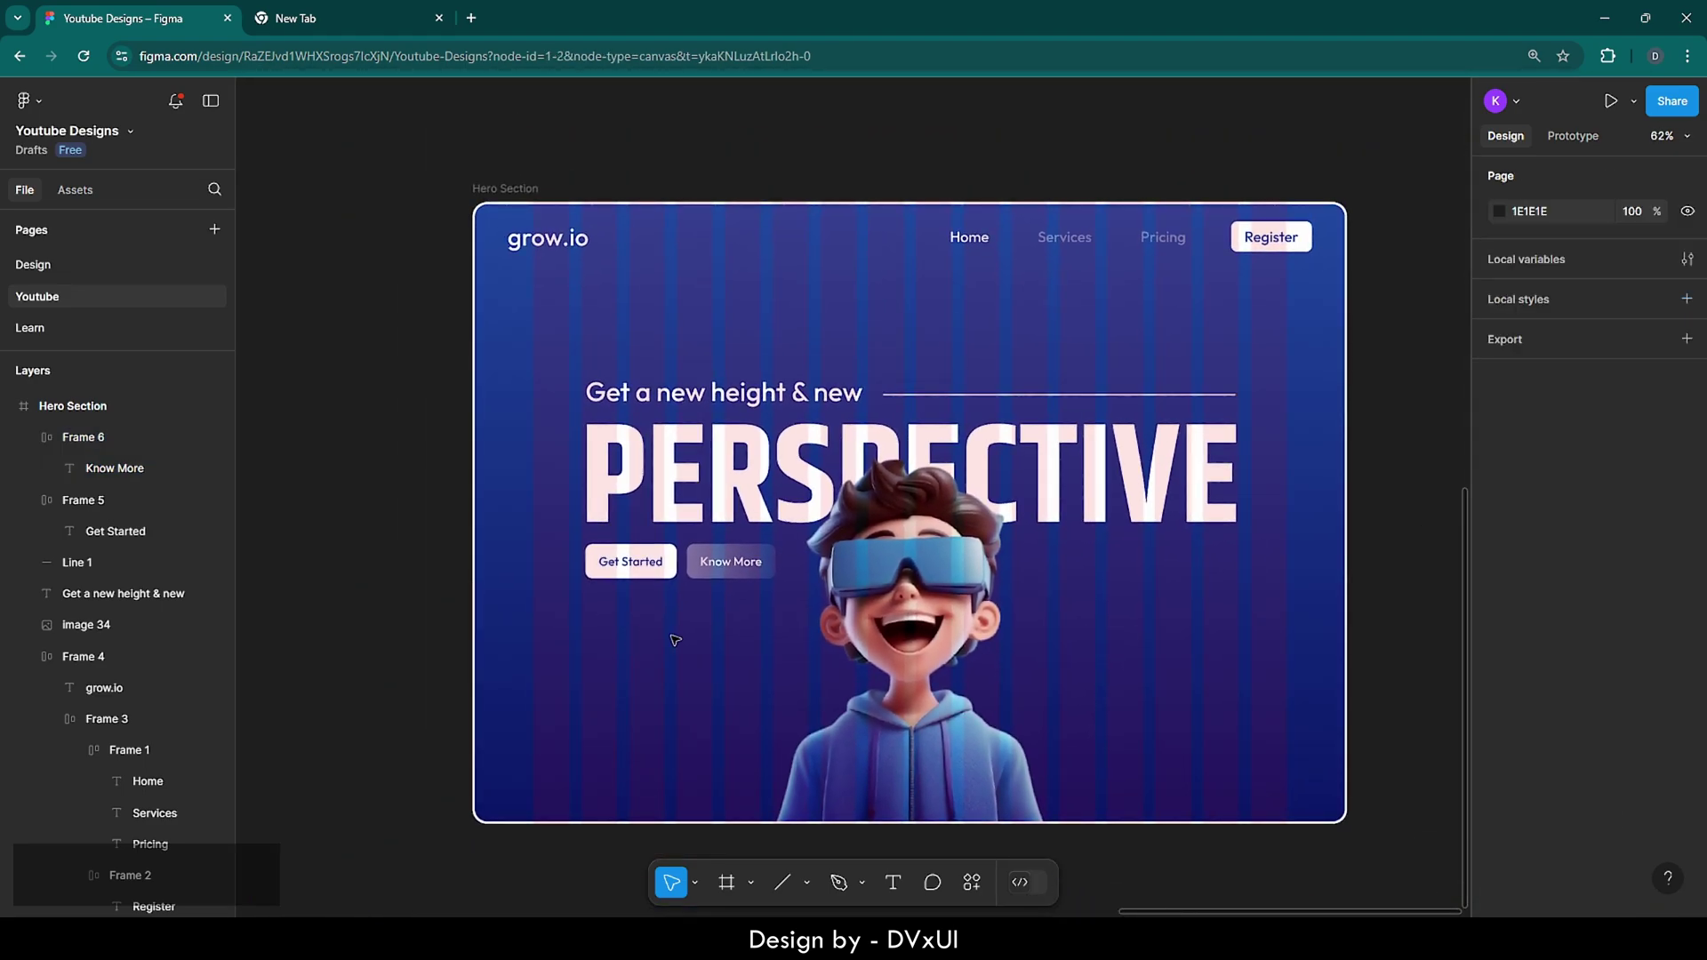
scroll(1001, 762, down, 1)
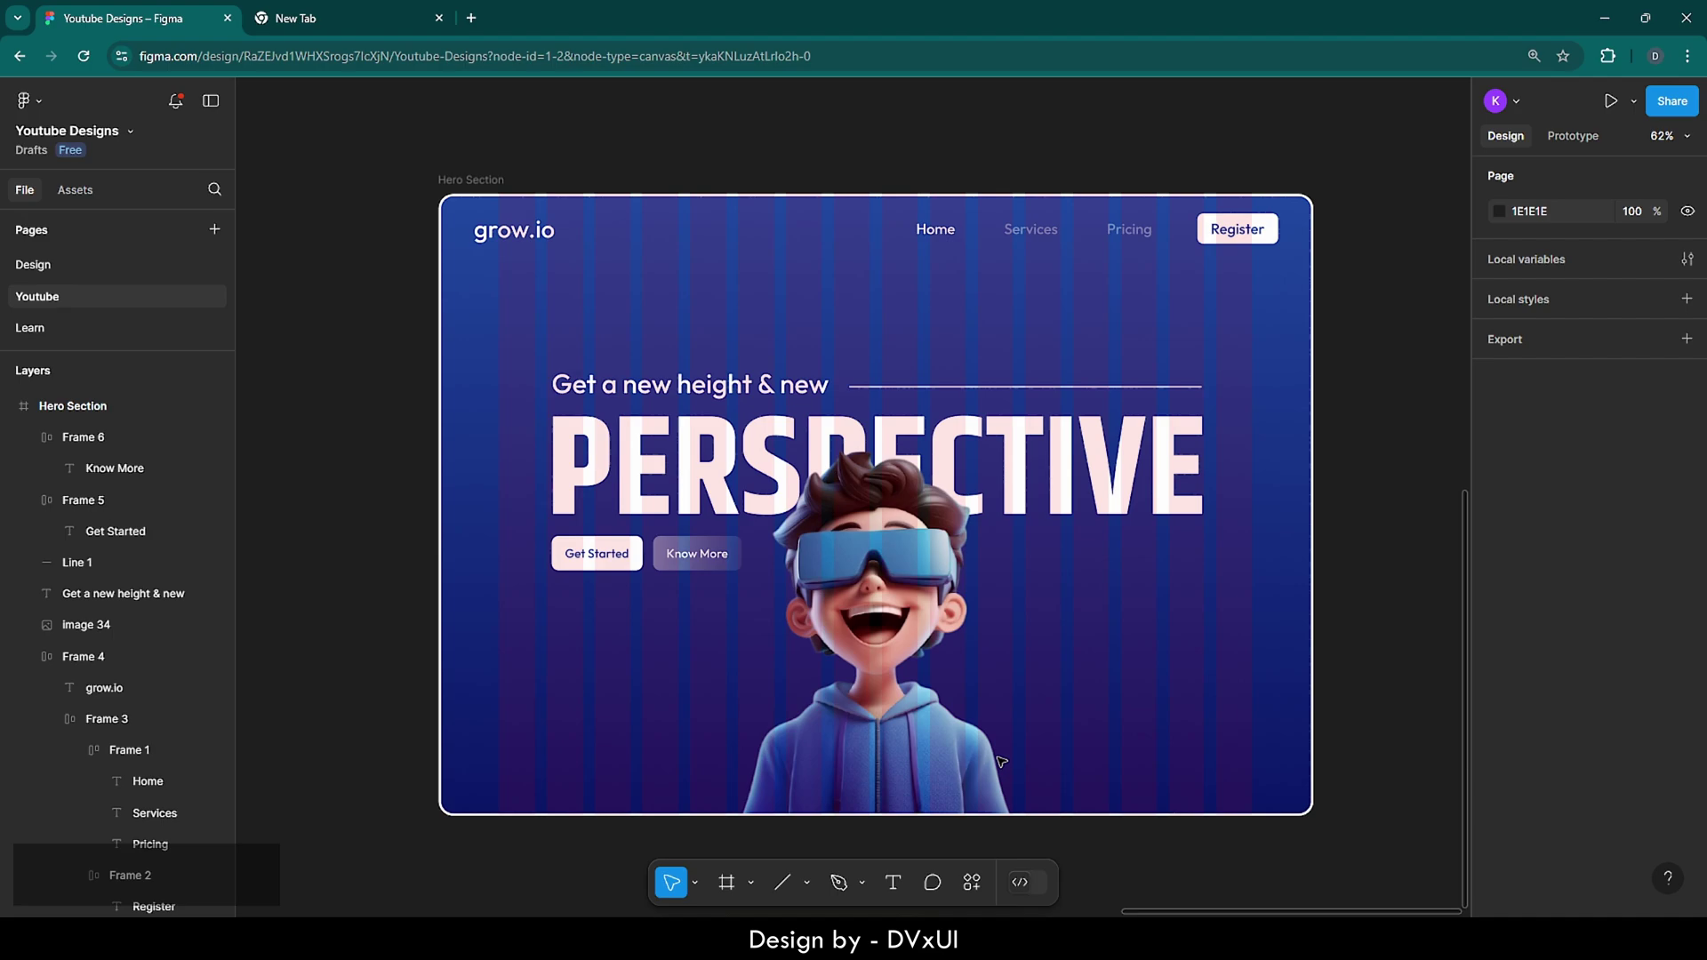
scroll(1001, 762, down, 1)
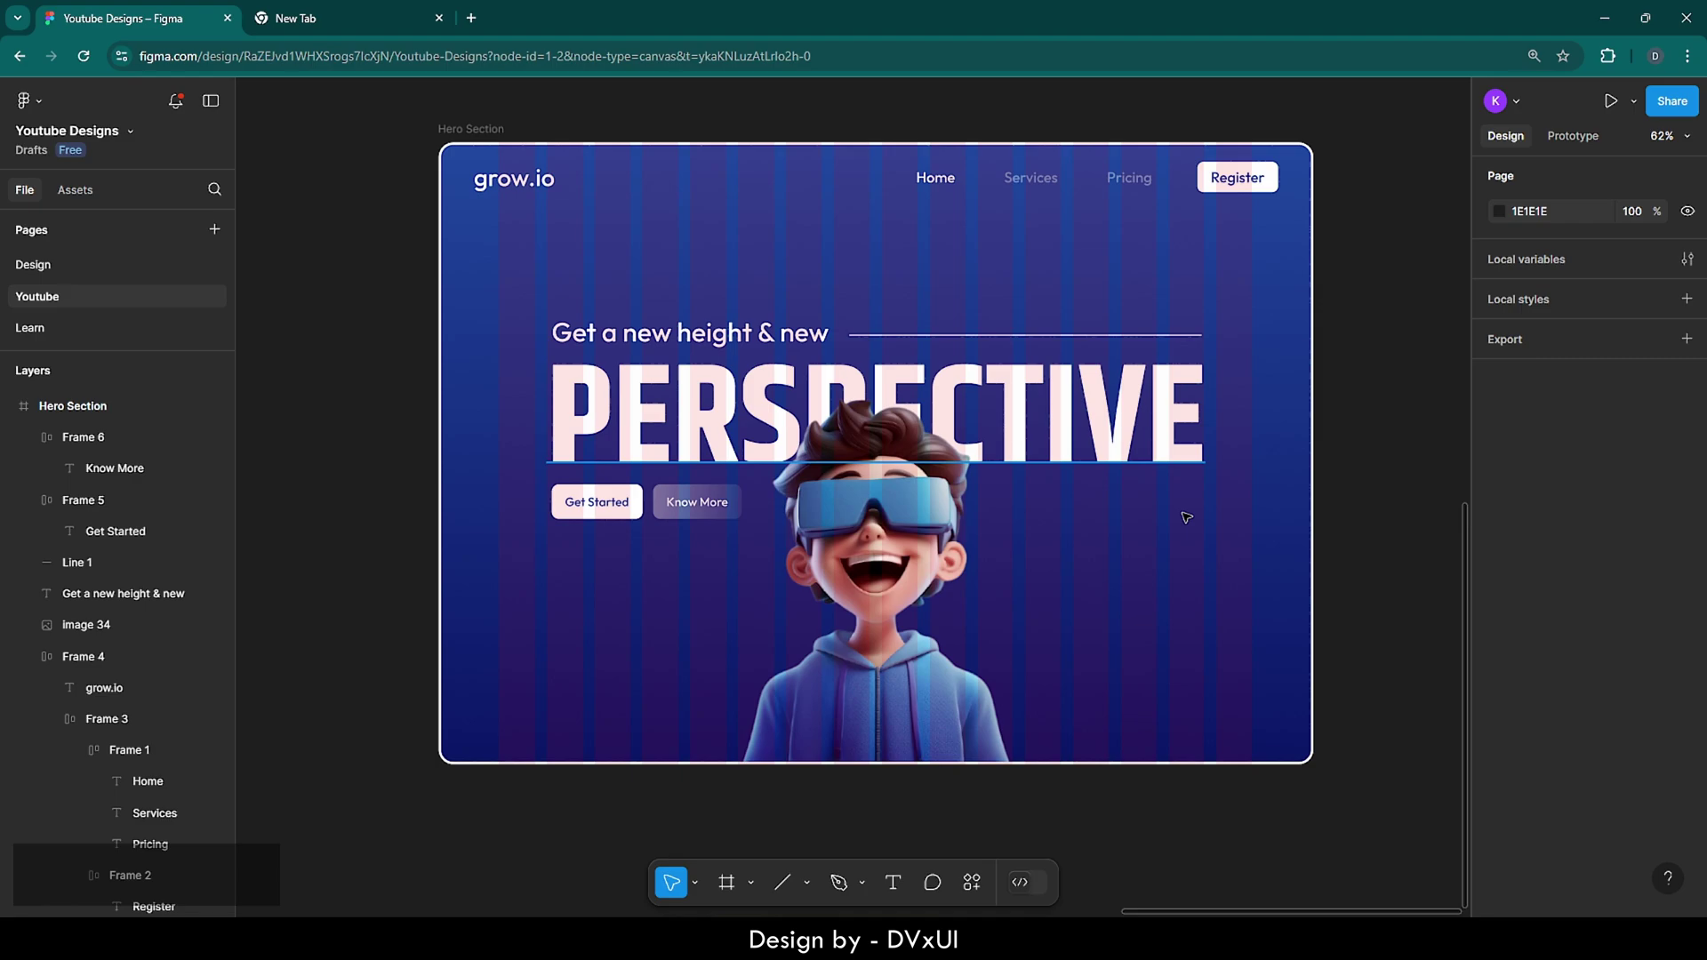
- Open loremipsum.io in the spare browser tab and copy the first sentence of the generated placeholder text
click(378, 8)
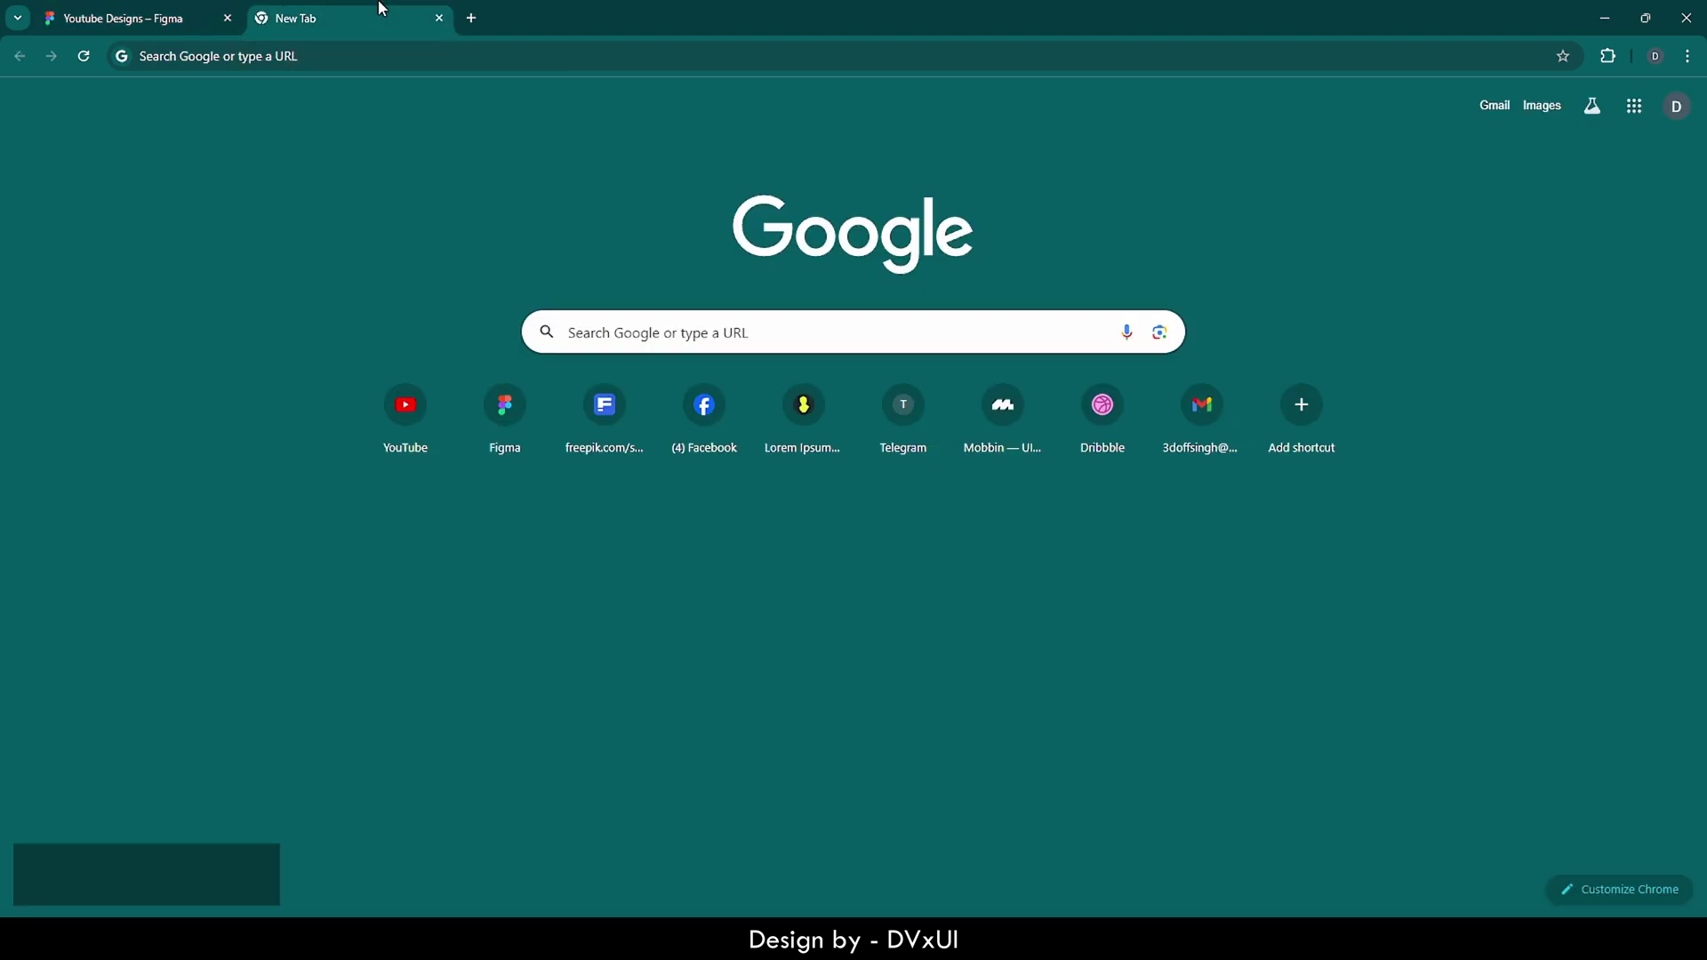
click(307, 56)
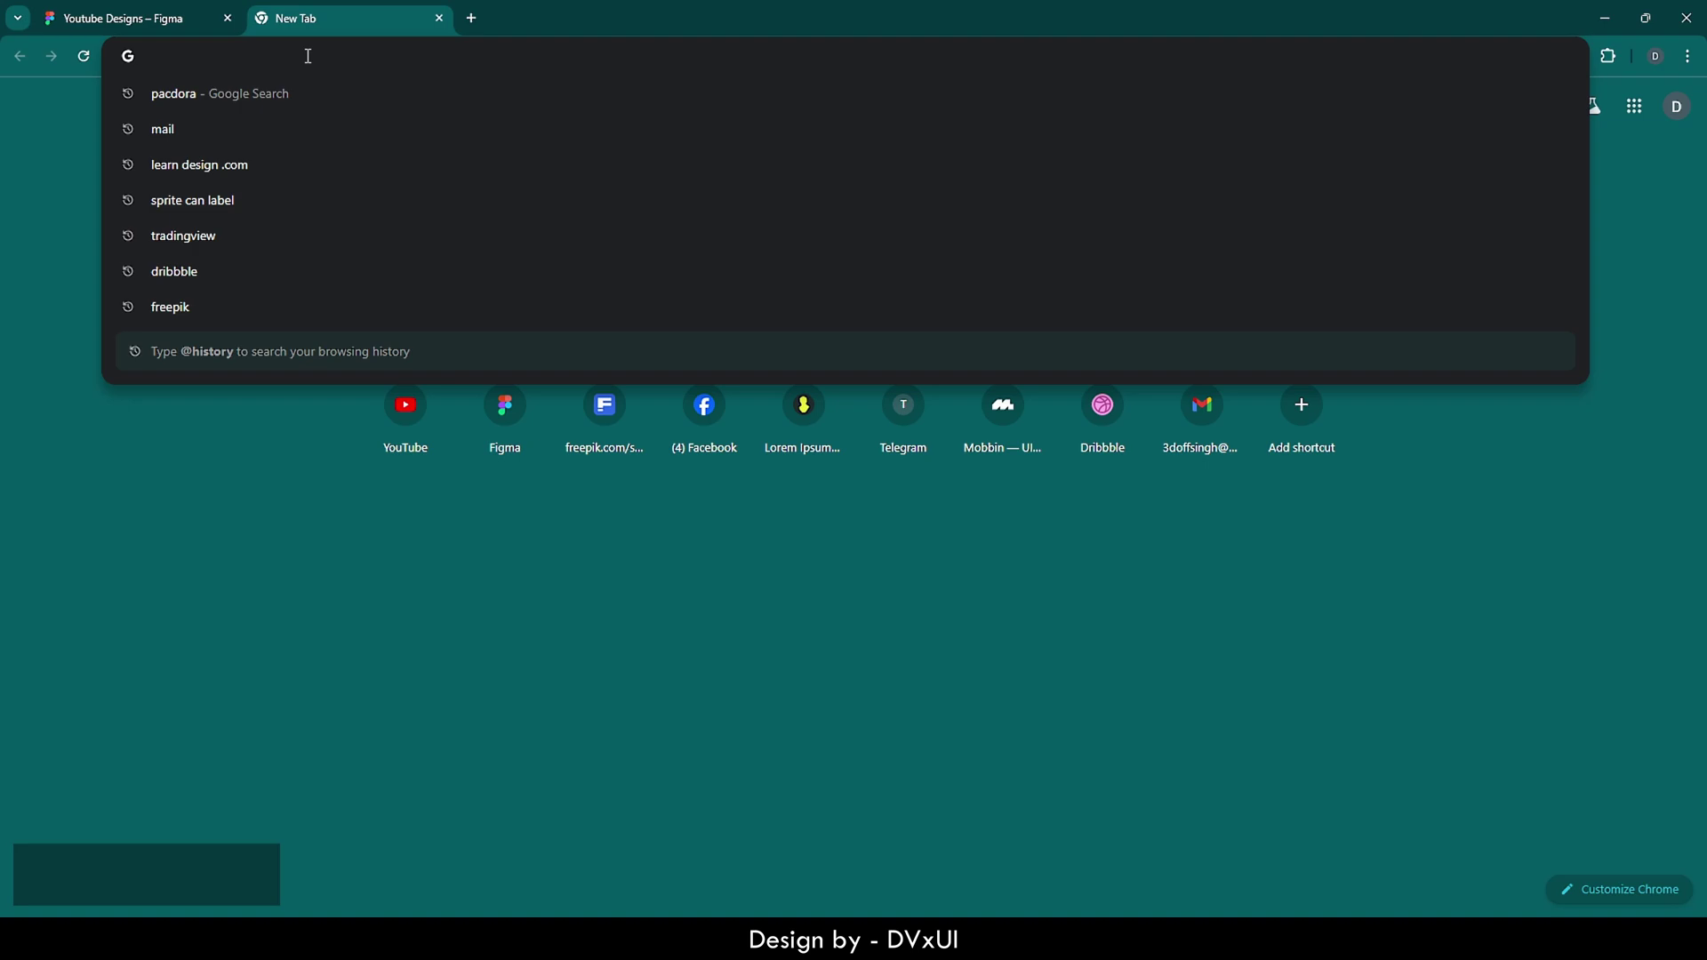
text(loremipsum.io)
key(Return)
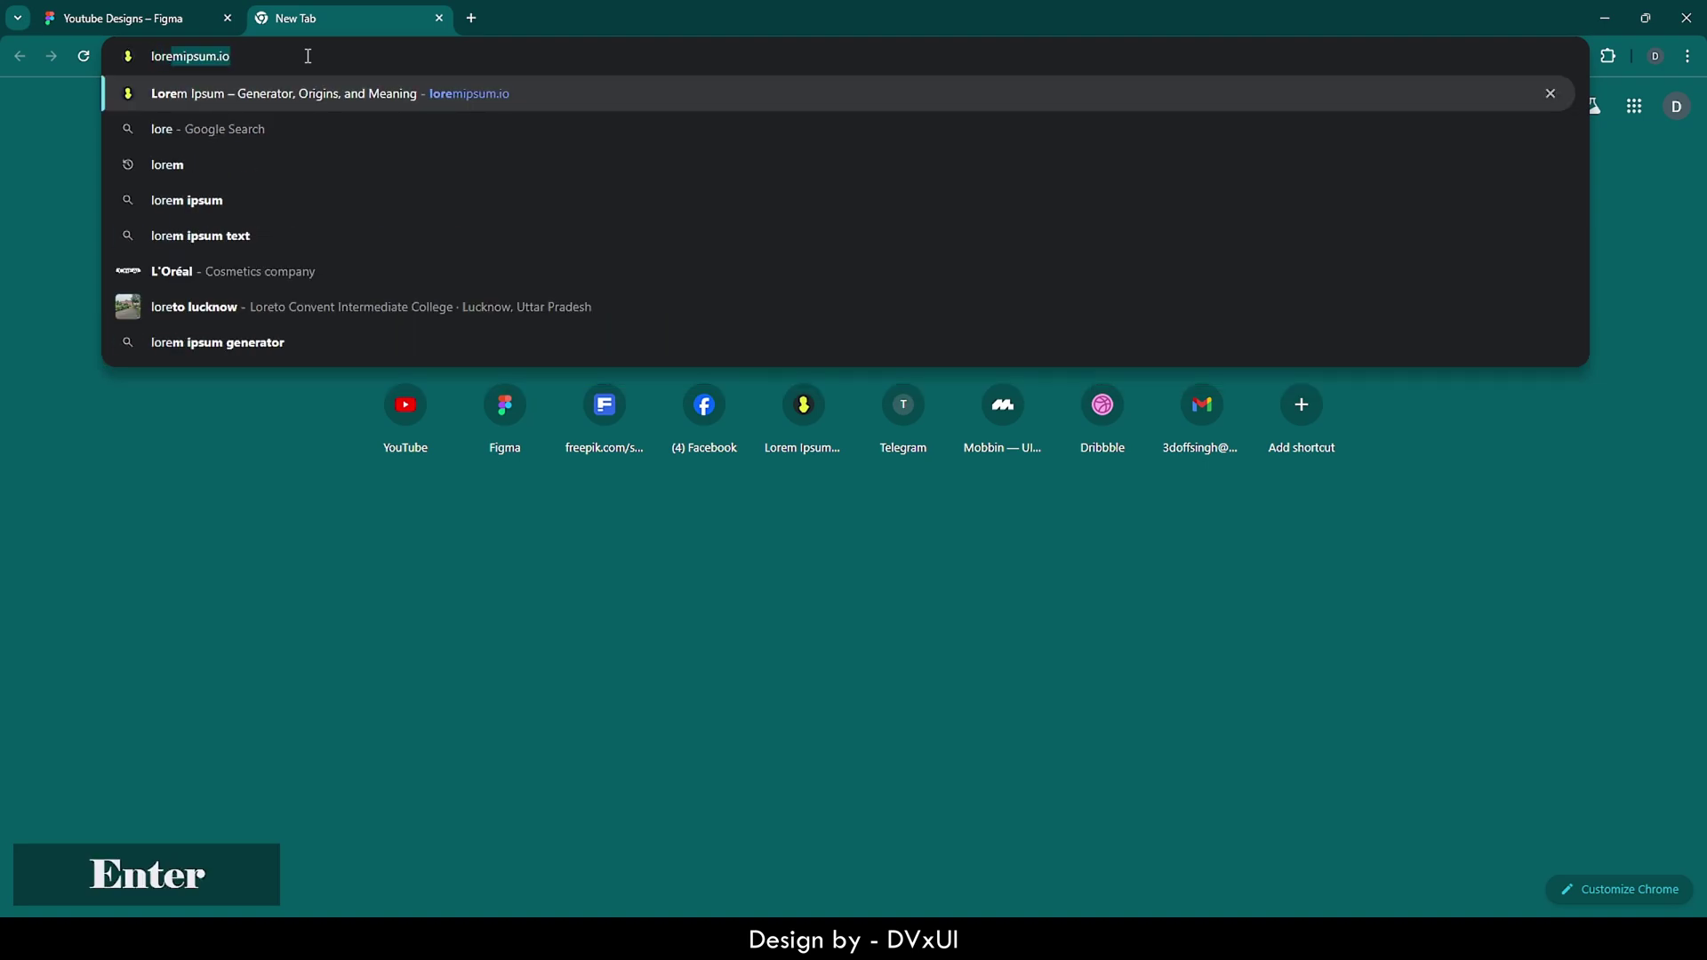
drag(408, 642, 901, 673)
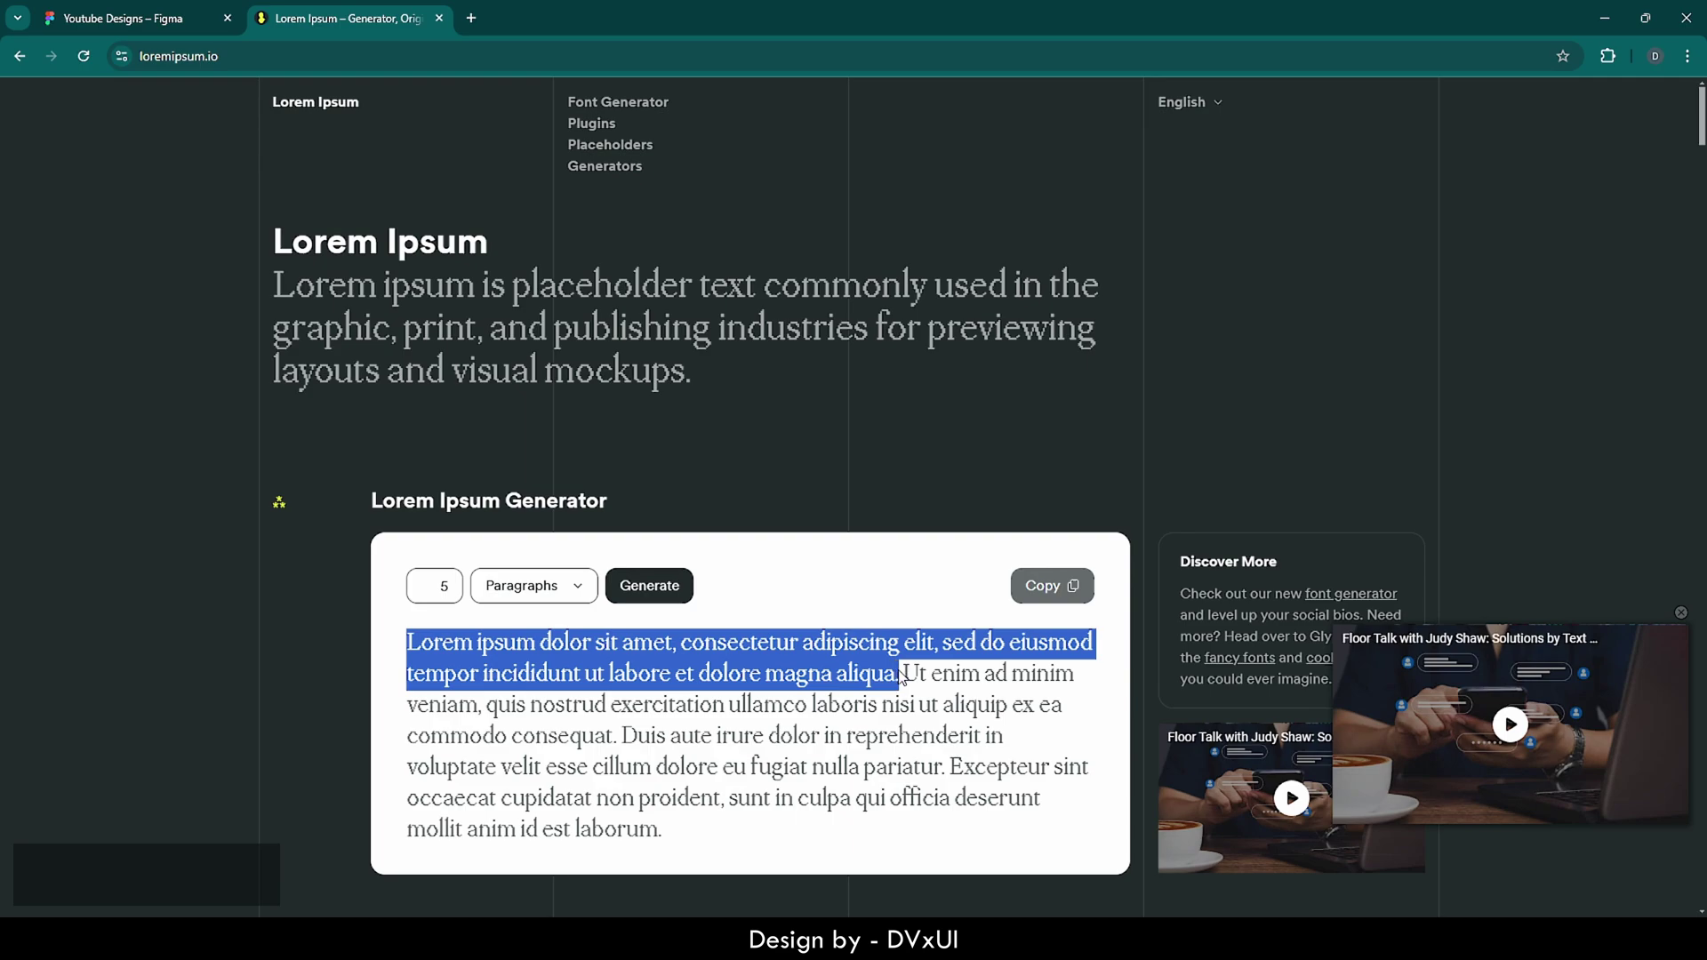
key(ctrl+c)
- Return to the Figma design, paste the lorem ipsum sentence over the hero section and set its font size to 18
click(164, 18)
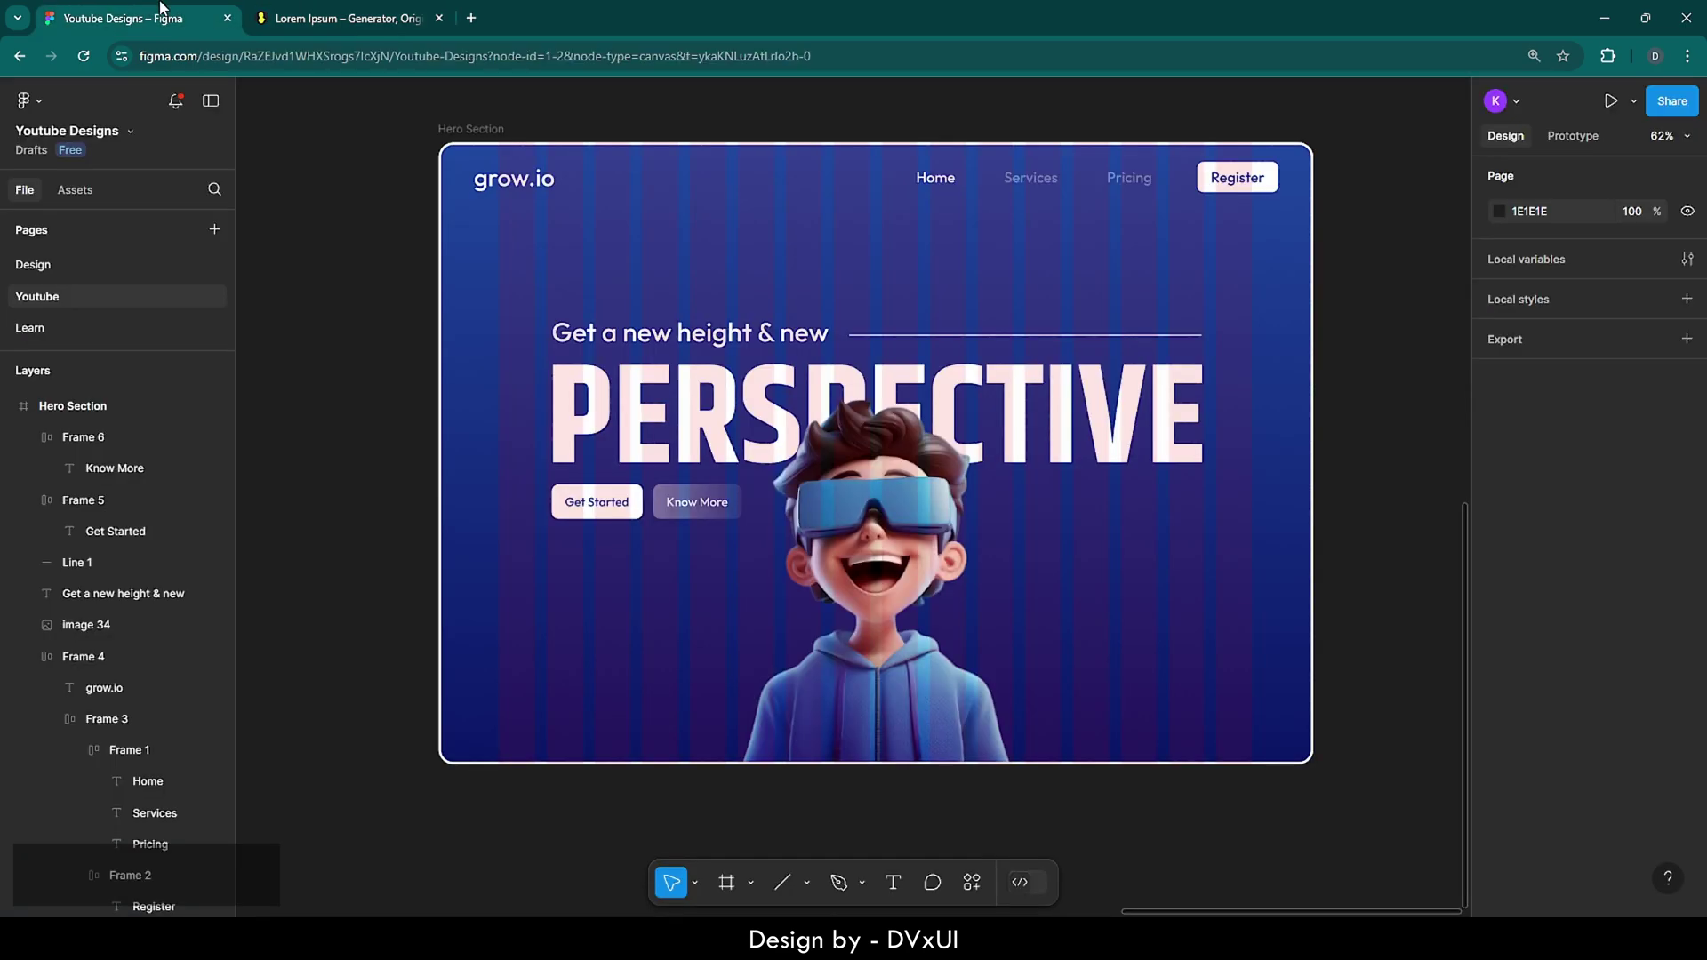
click(485, 128)
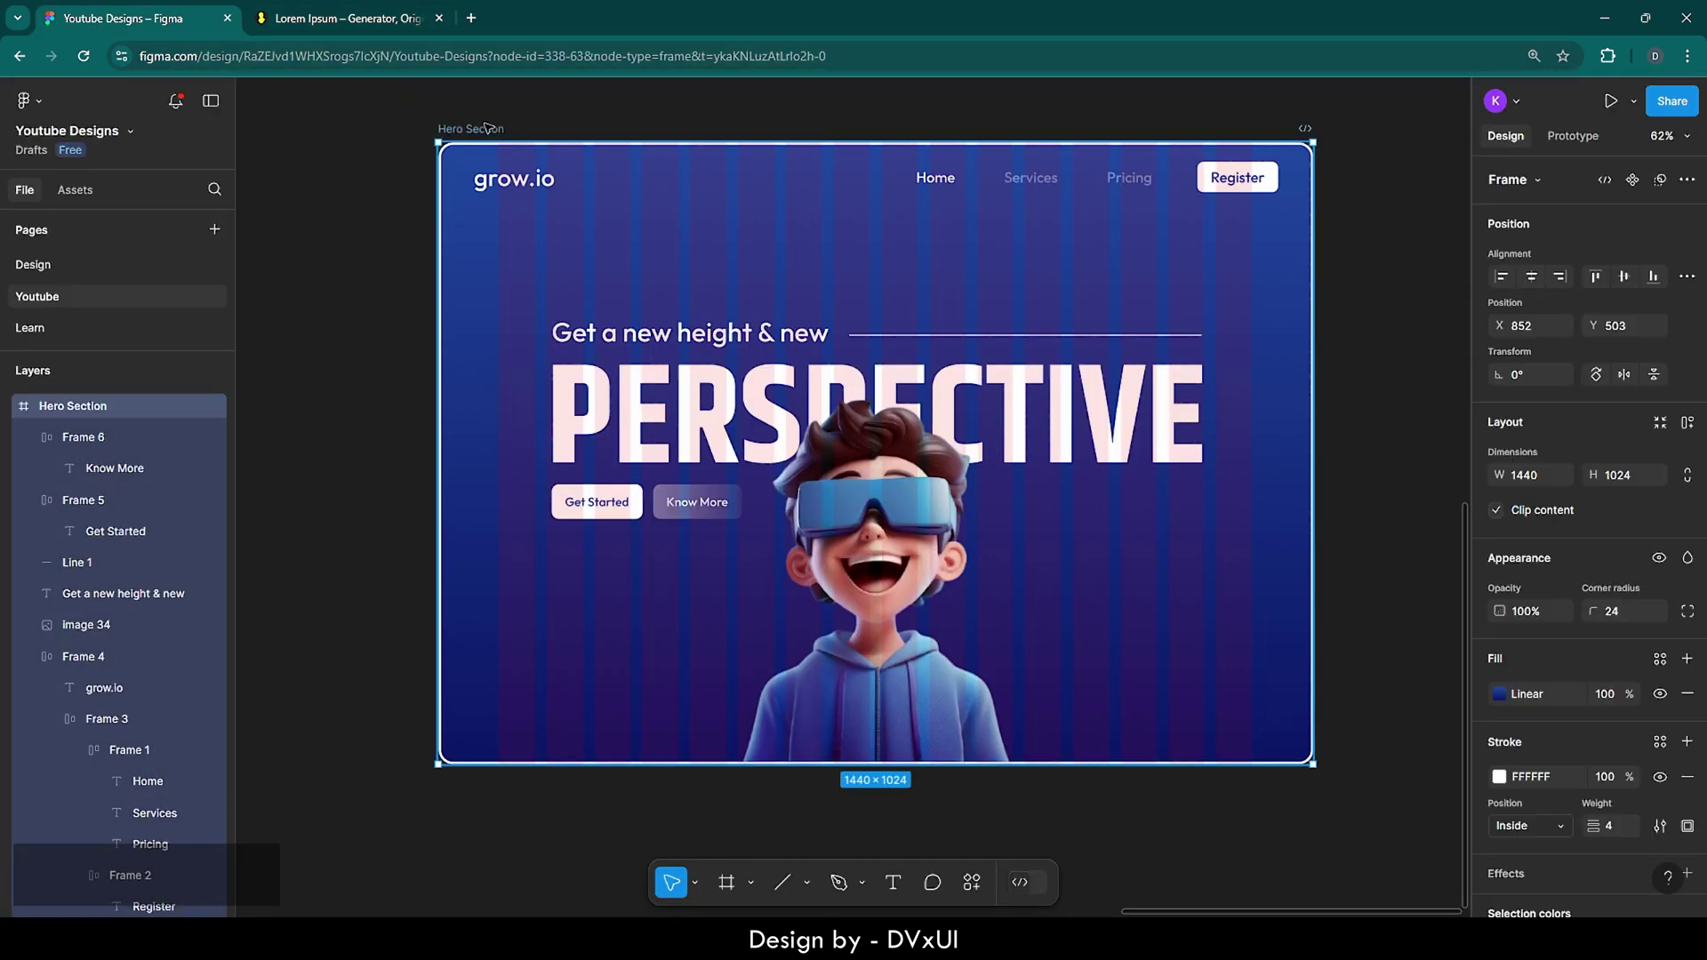
key(ctrl+v)
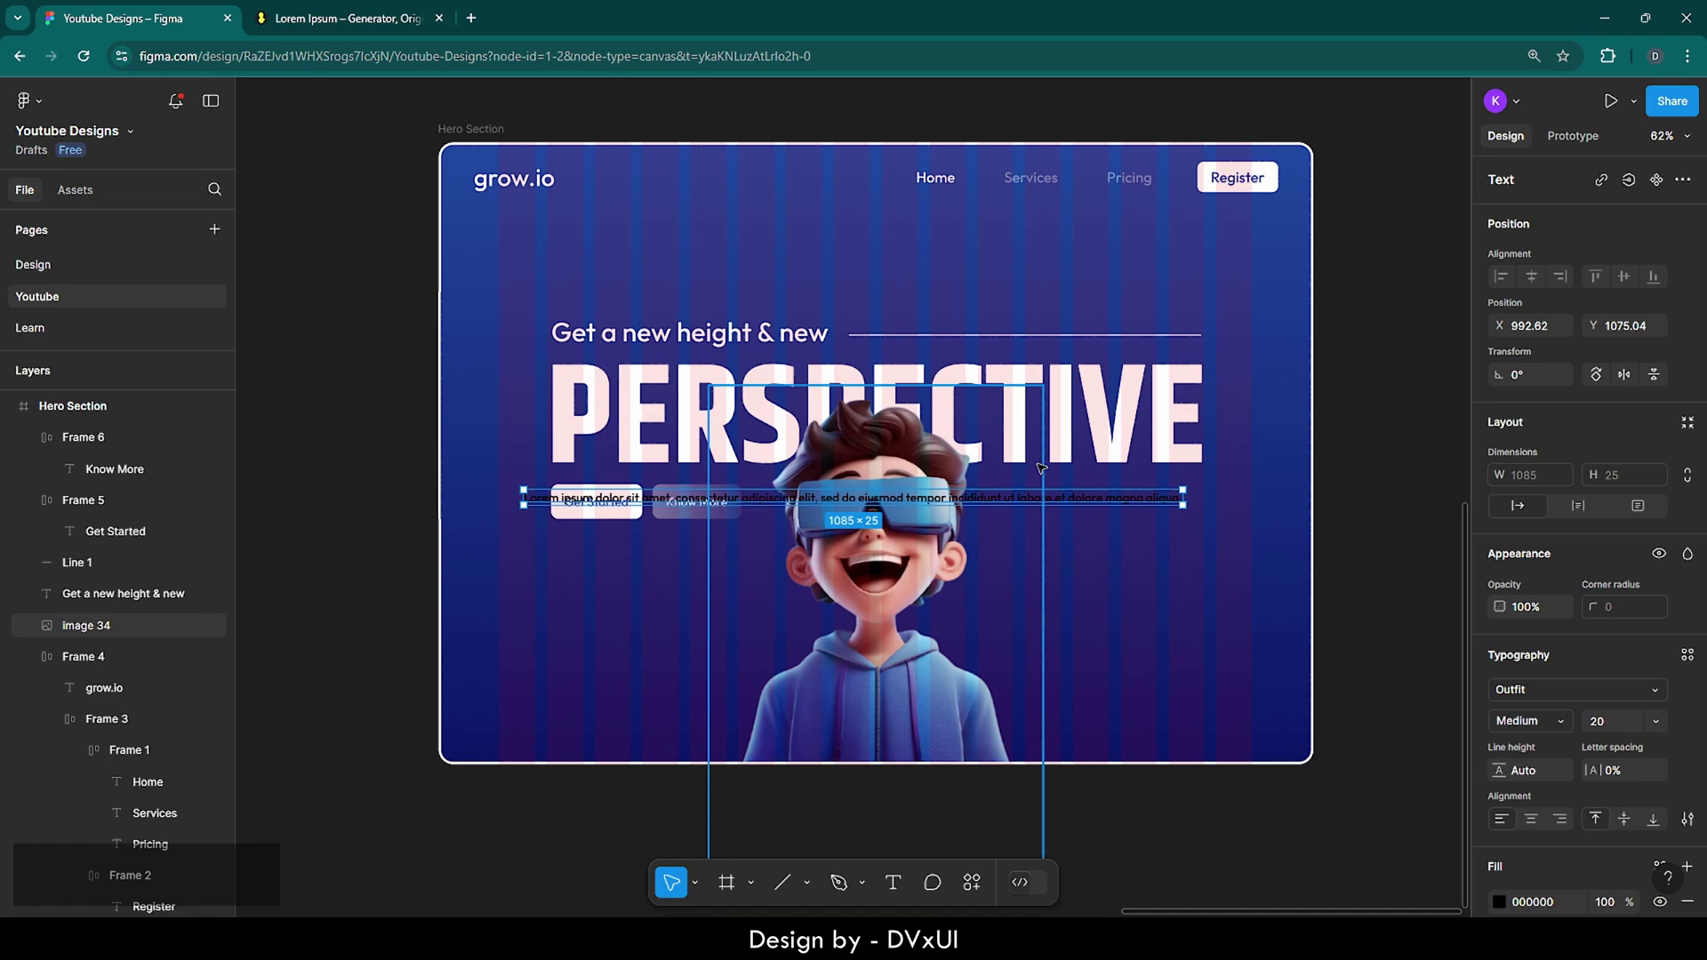
click(1609, 721)
key(BackSpace)
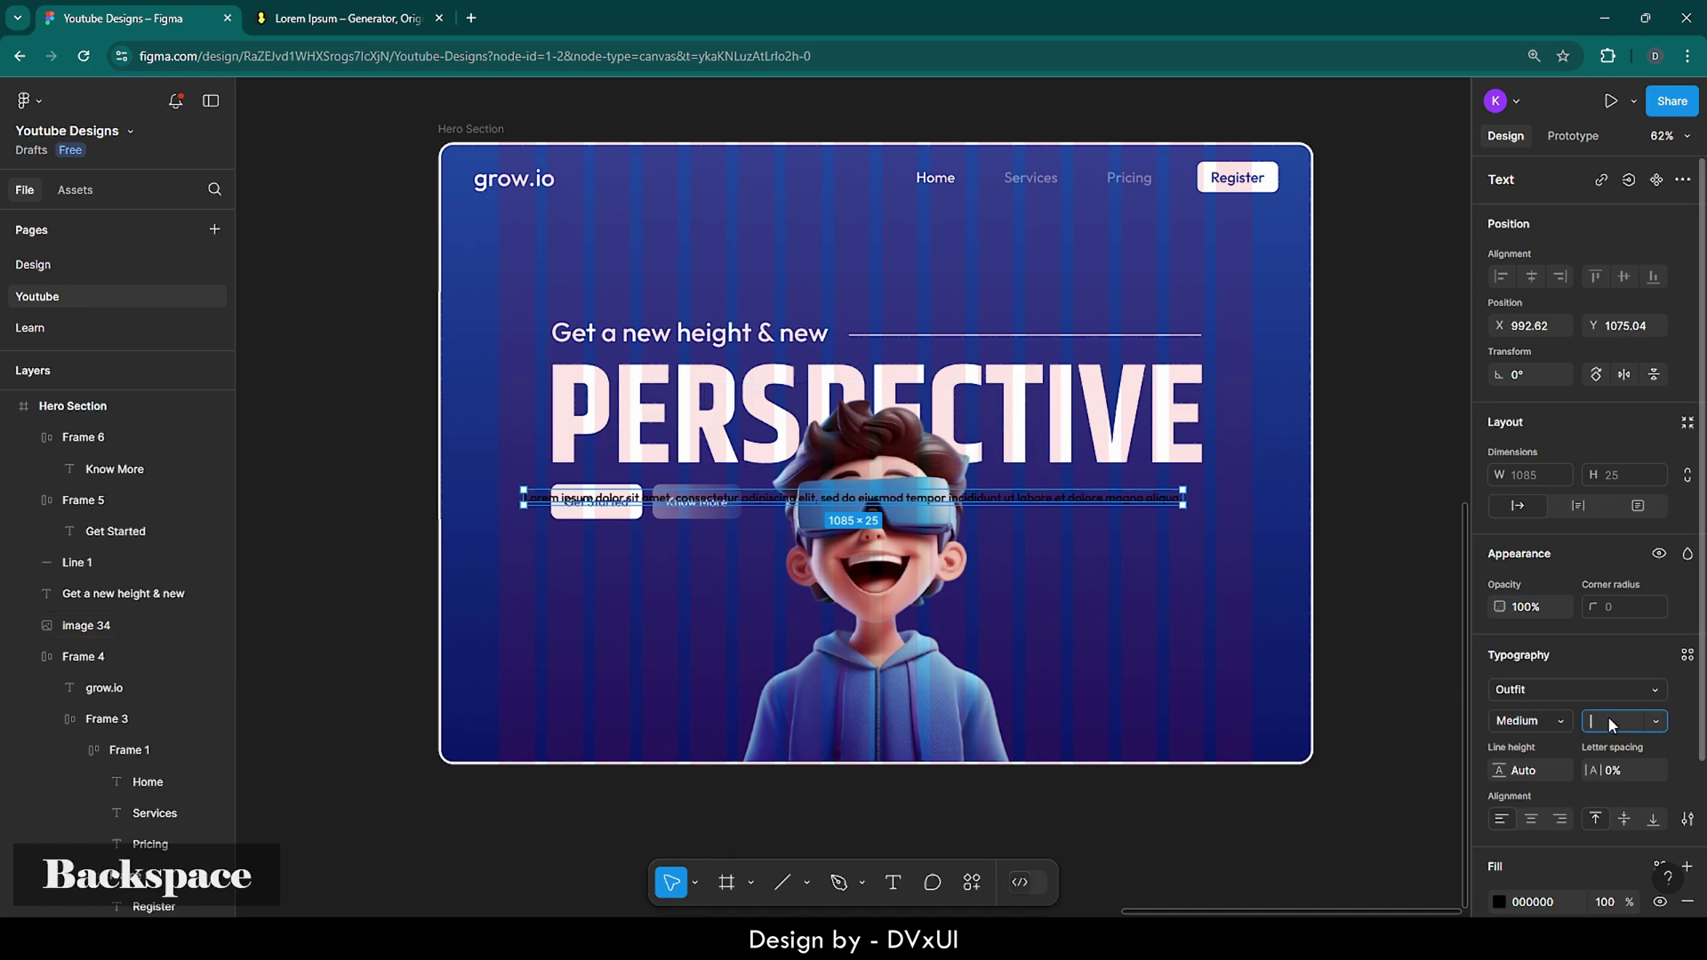
text(18)
key(Return)
- Set the lorem ipsum text's fill to FFFFFF at 60% opacity
click(1542, 902)
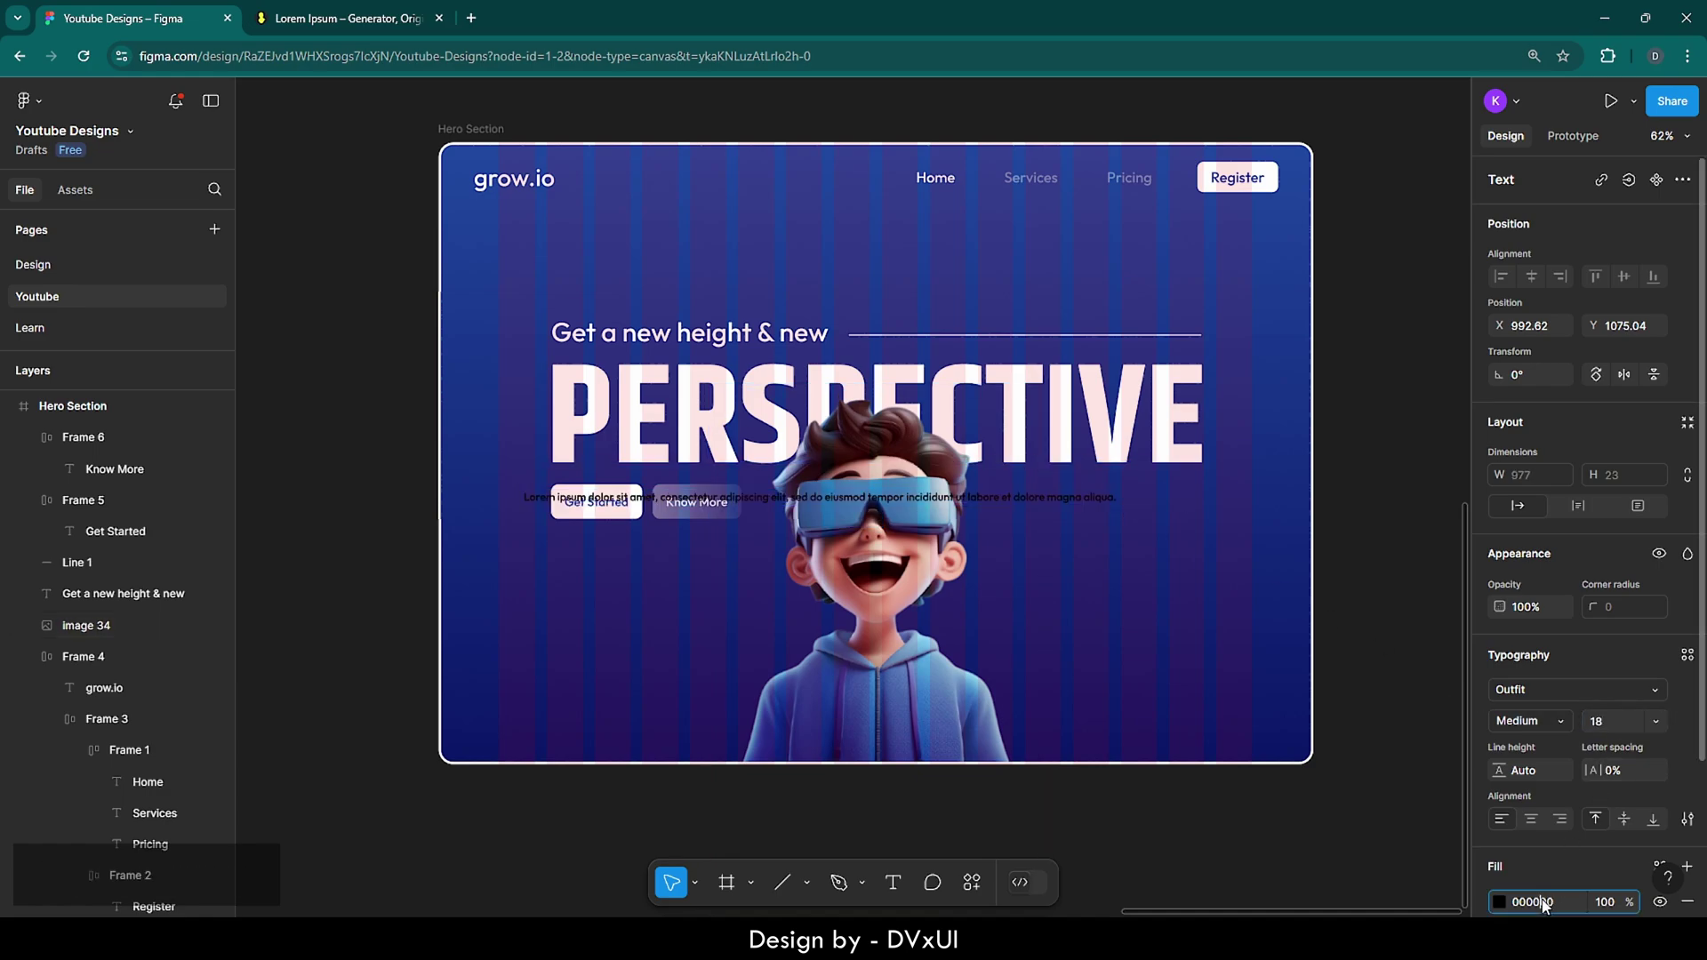
text(FFFFFF)
key(Return)
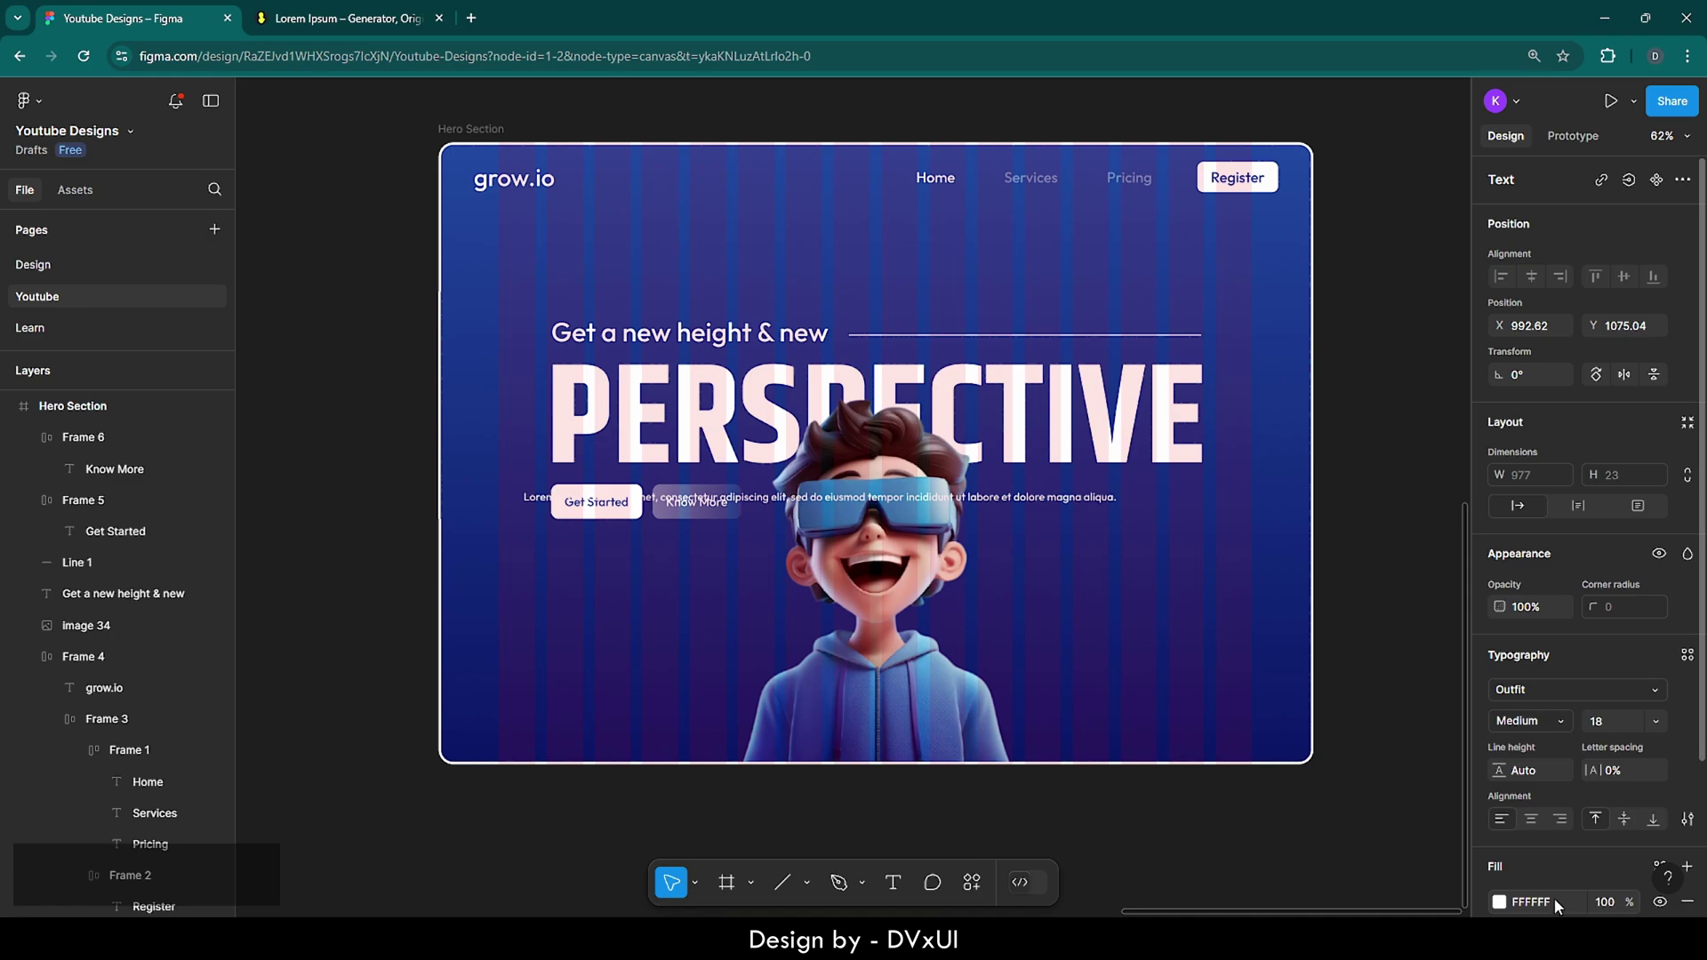
scroll(1553, 898, down, 2)
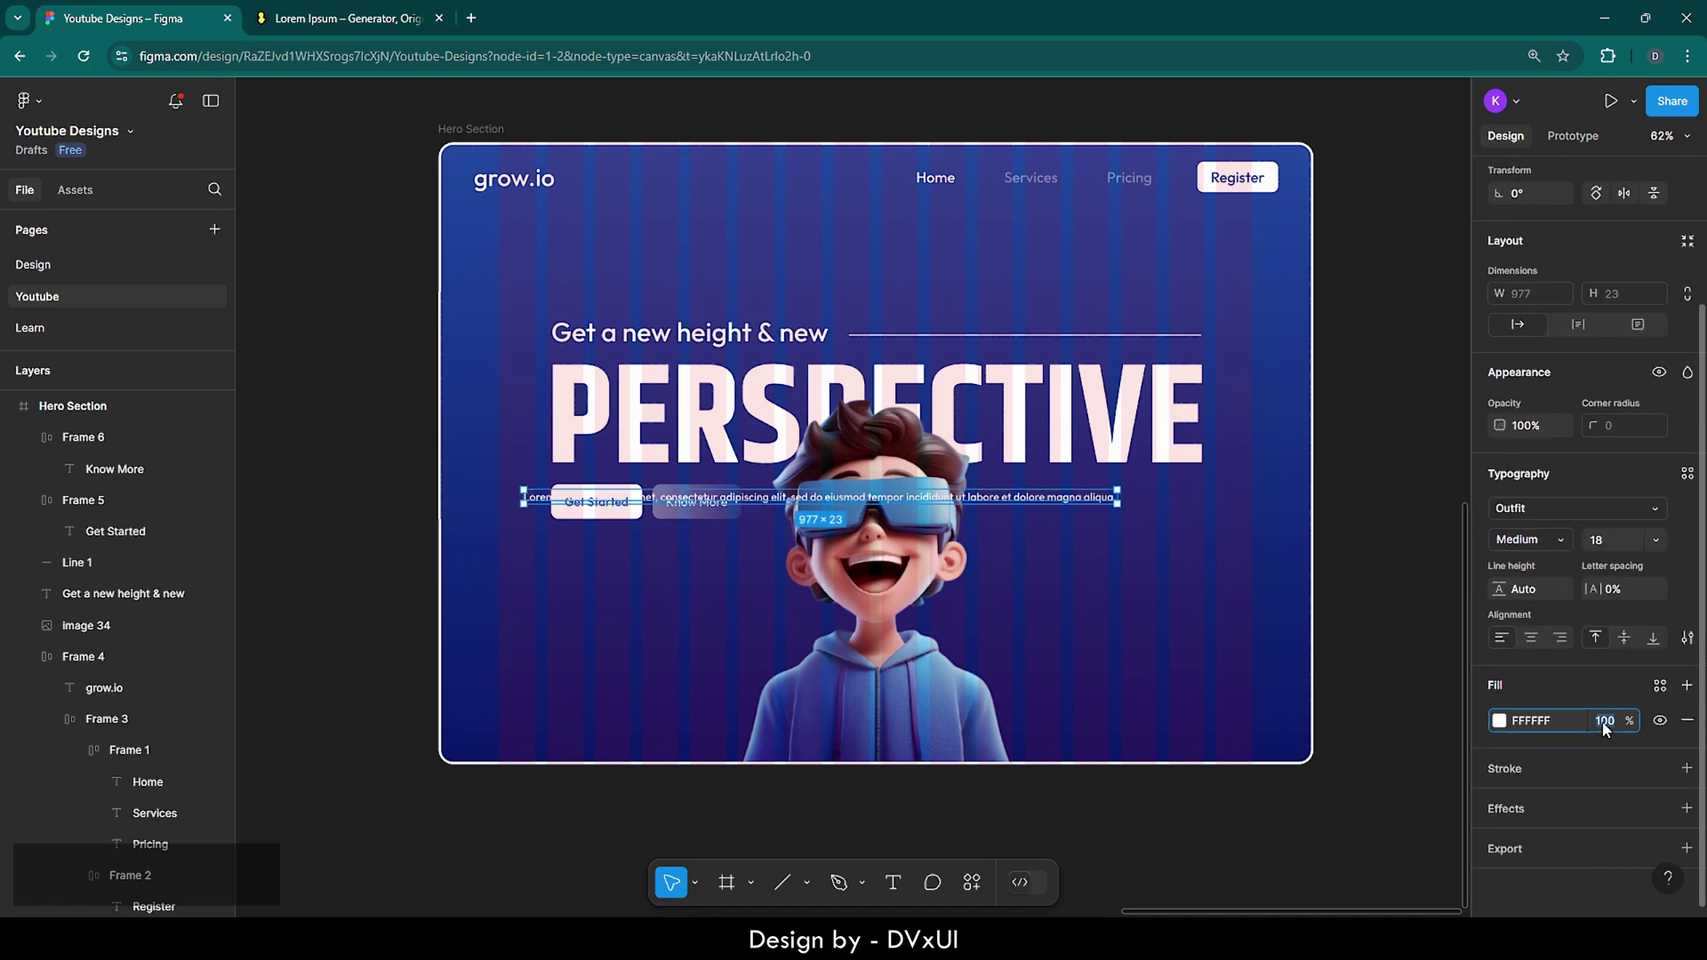
click(1176, 488)
- Place the lorem ipsum text below the right end of PERSPECTIVE and narrow its box to 366 wide, ending at the heading's right edge
click(1099, 499)
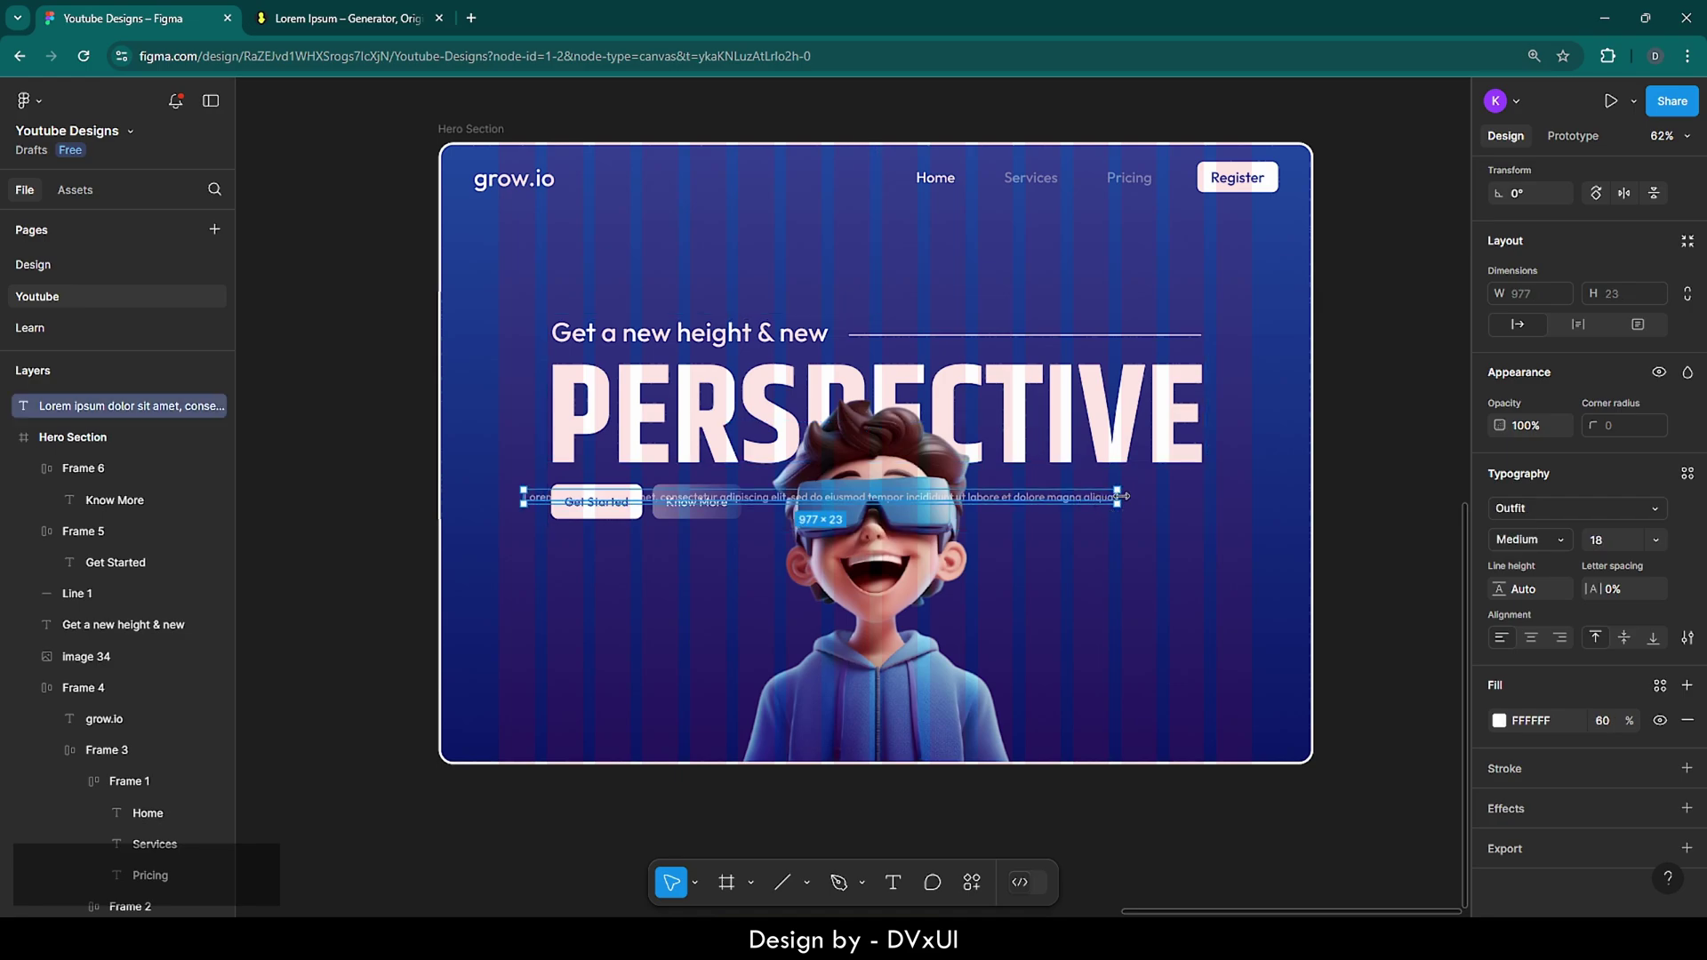
drag(1122, 500, 1005, 502)
drag(1155, 500, 1147, 499)
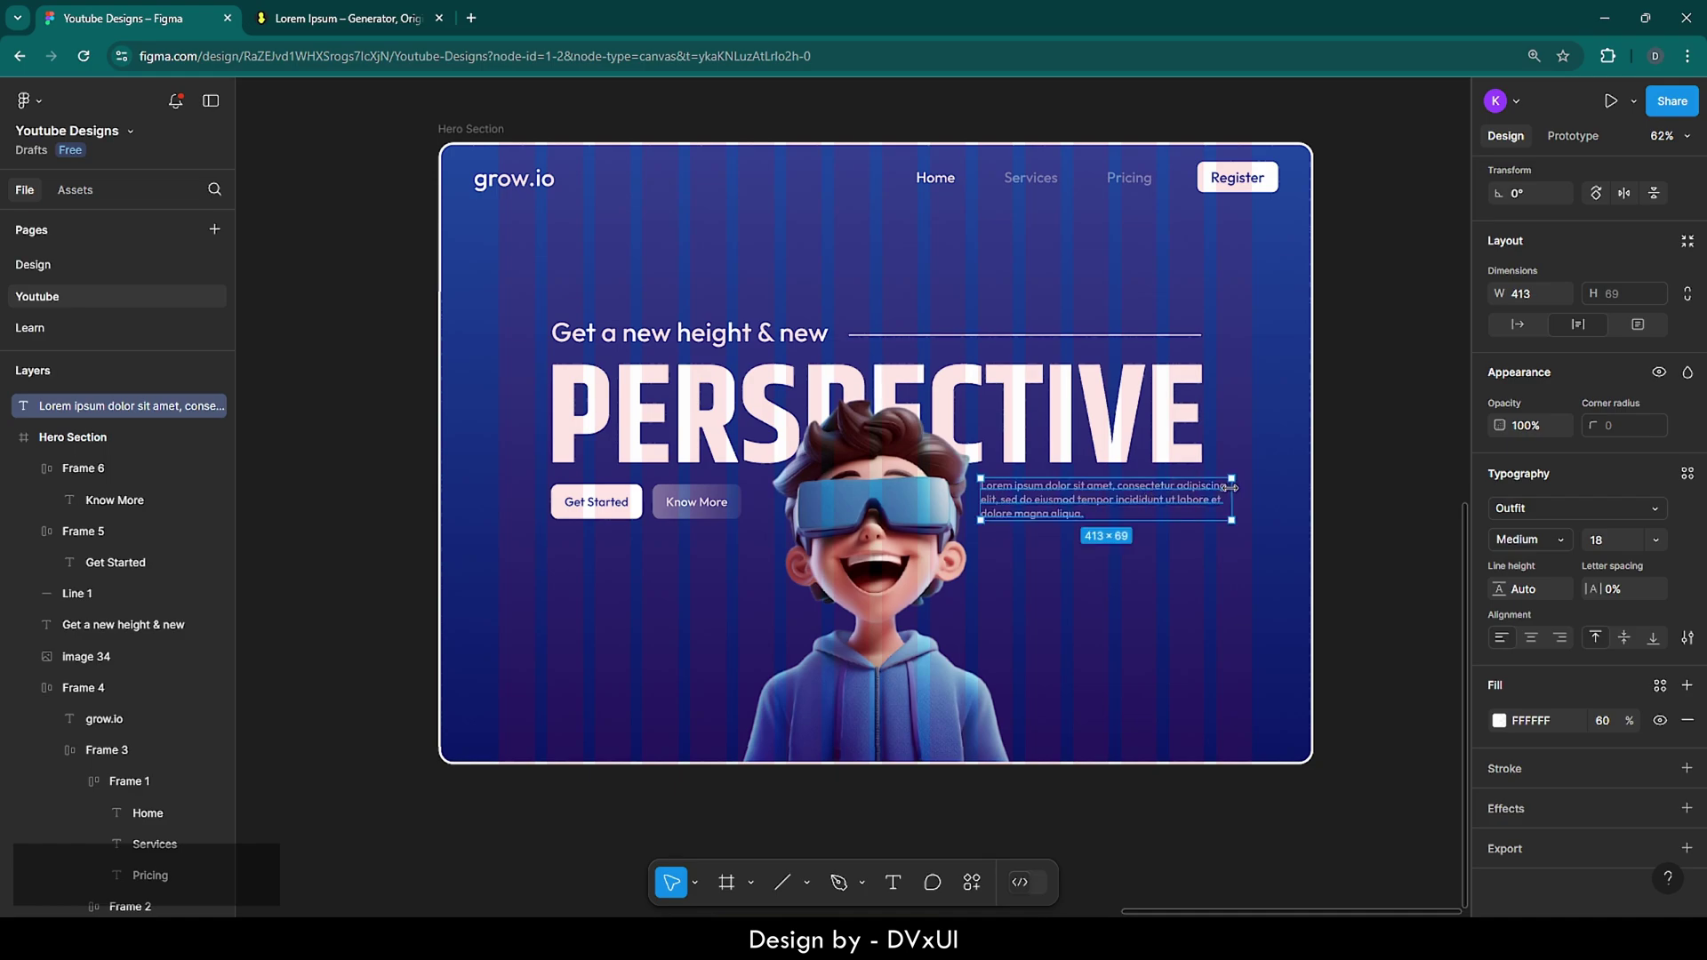
scroll(1225, 492, up, 5)
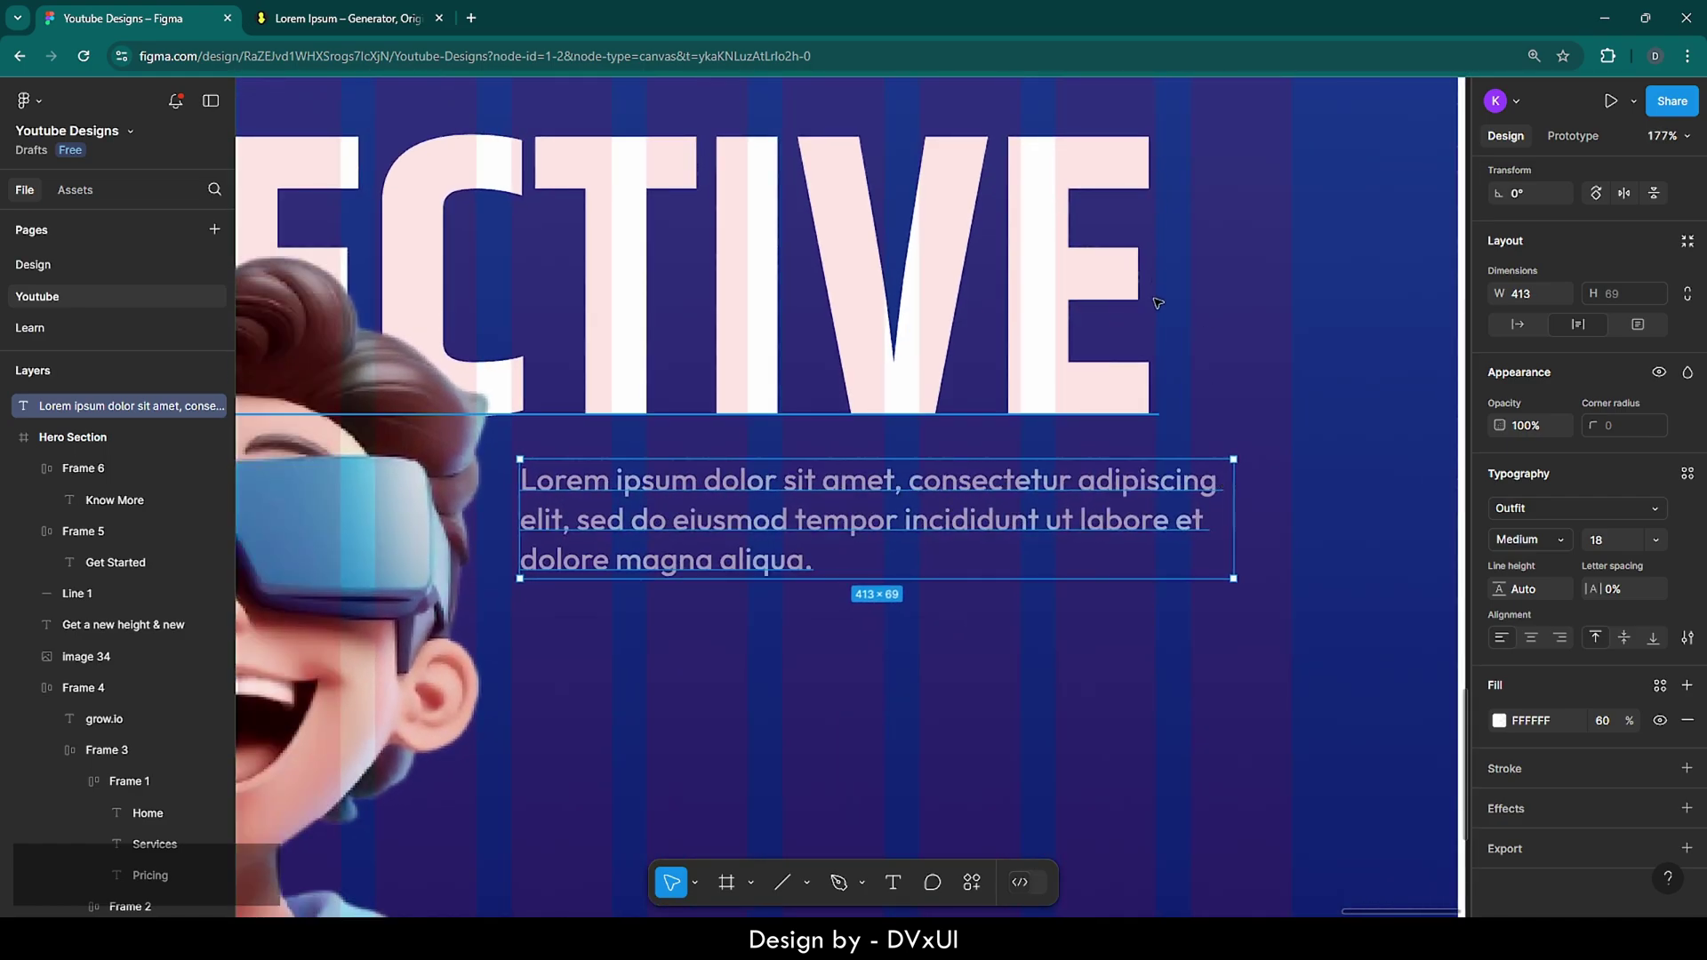
drag(1229, 504, 1152, 503)
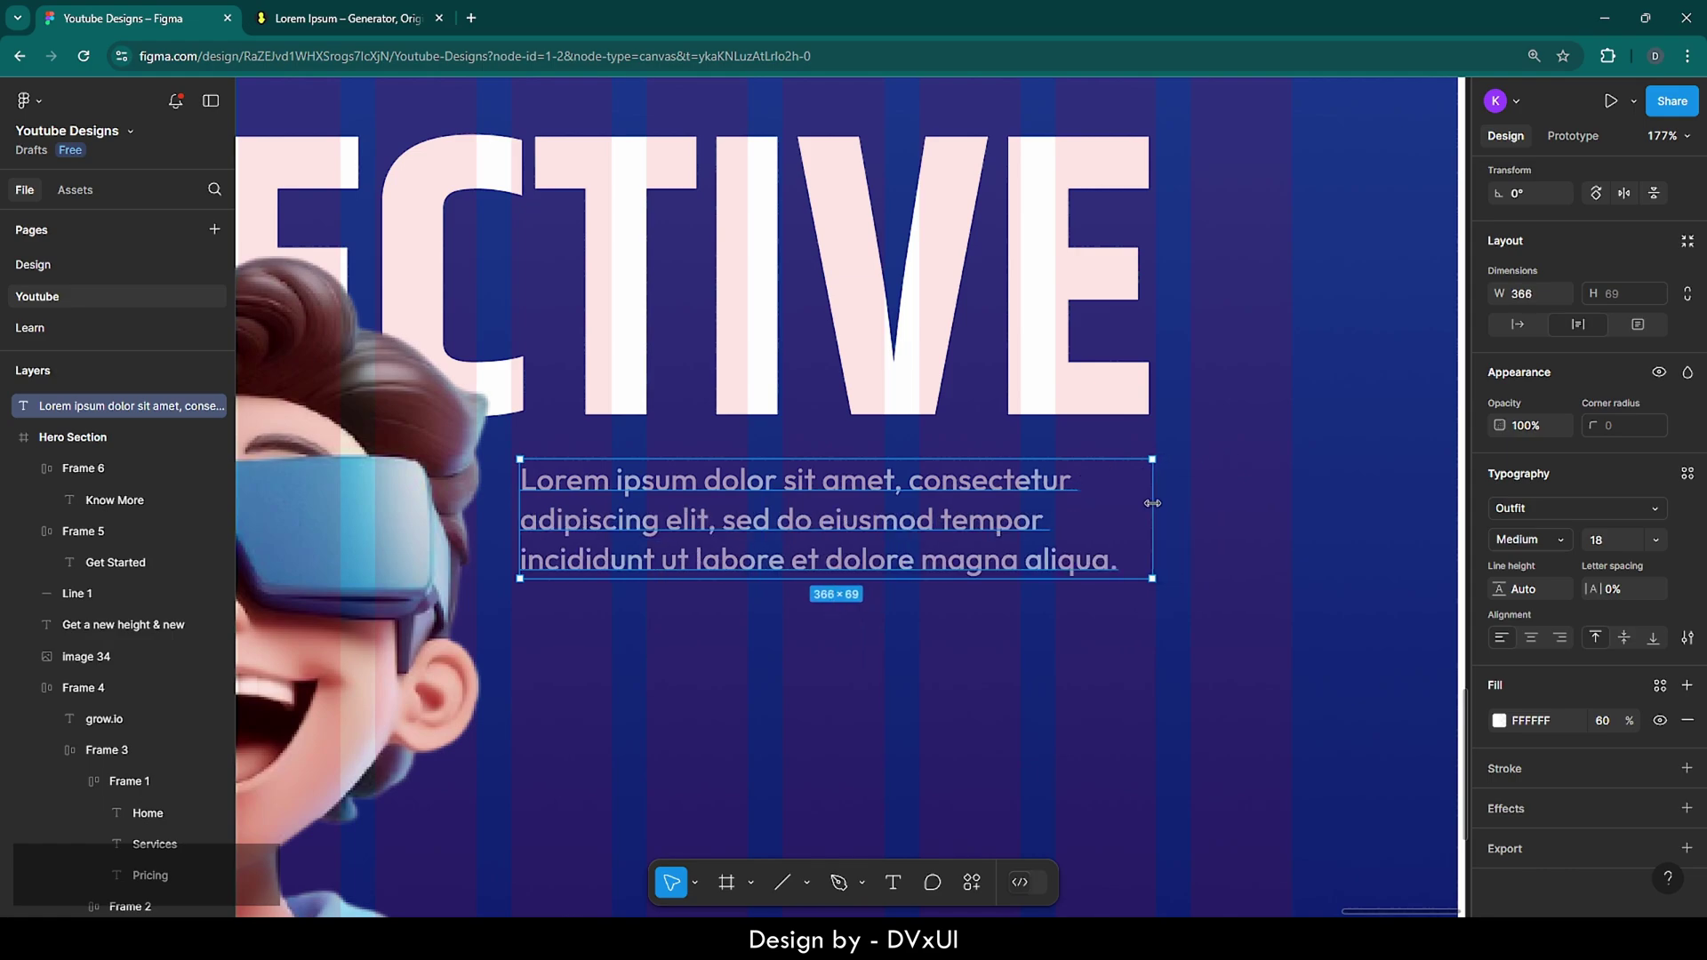
- Shorten the word "adipiscing" to "adip" in the lorem ipsum paragraph
double_click(990, 510)
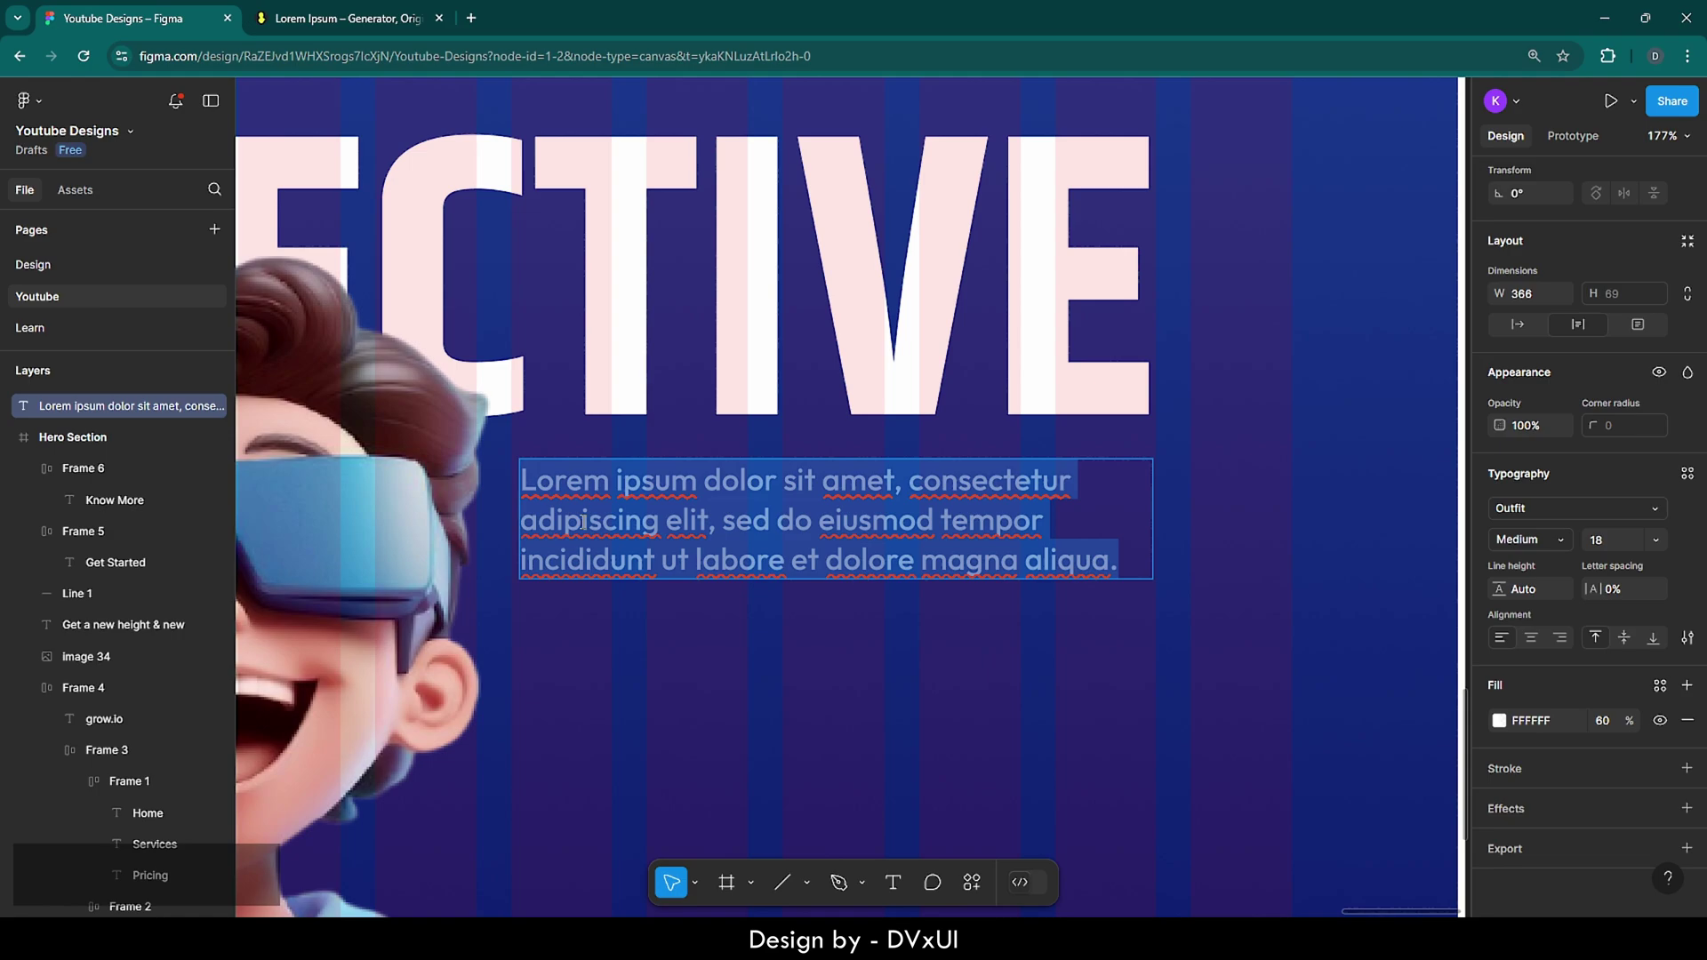
drag(582, 521, 658, 521)
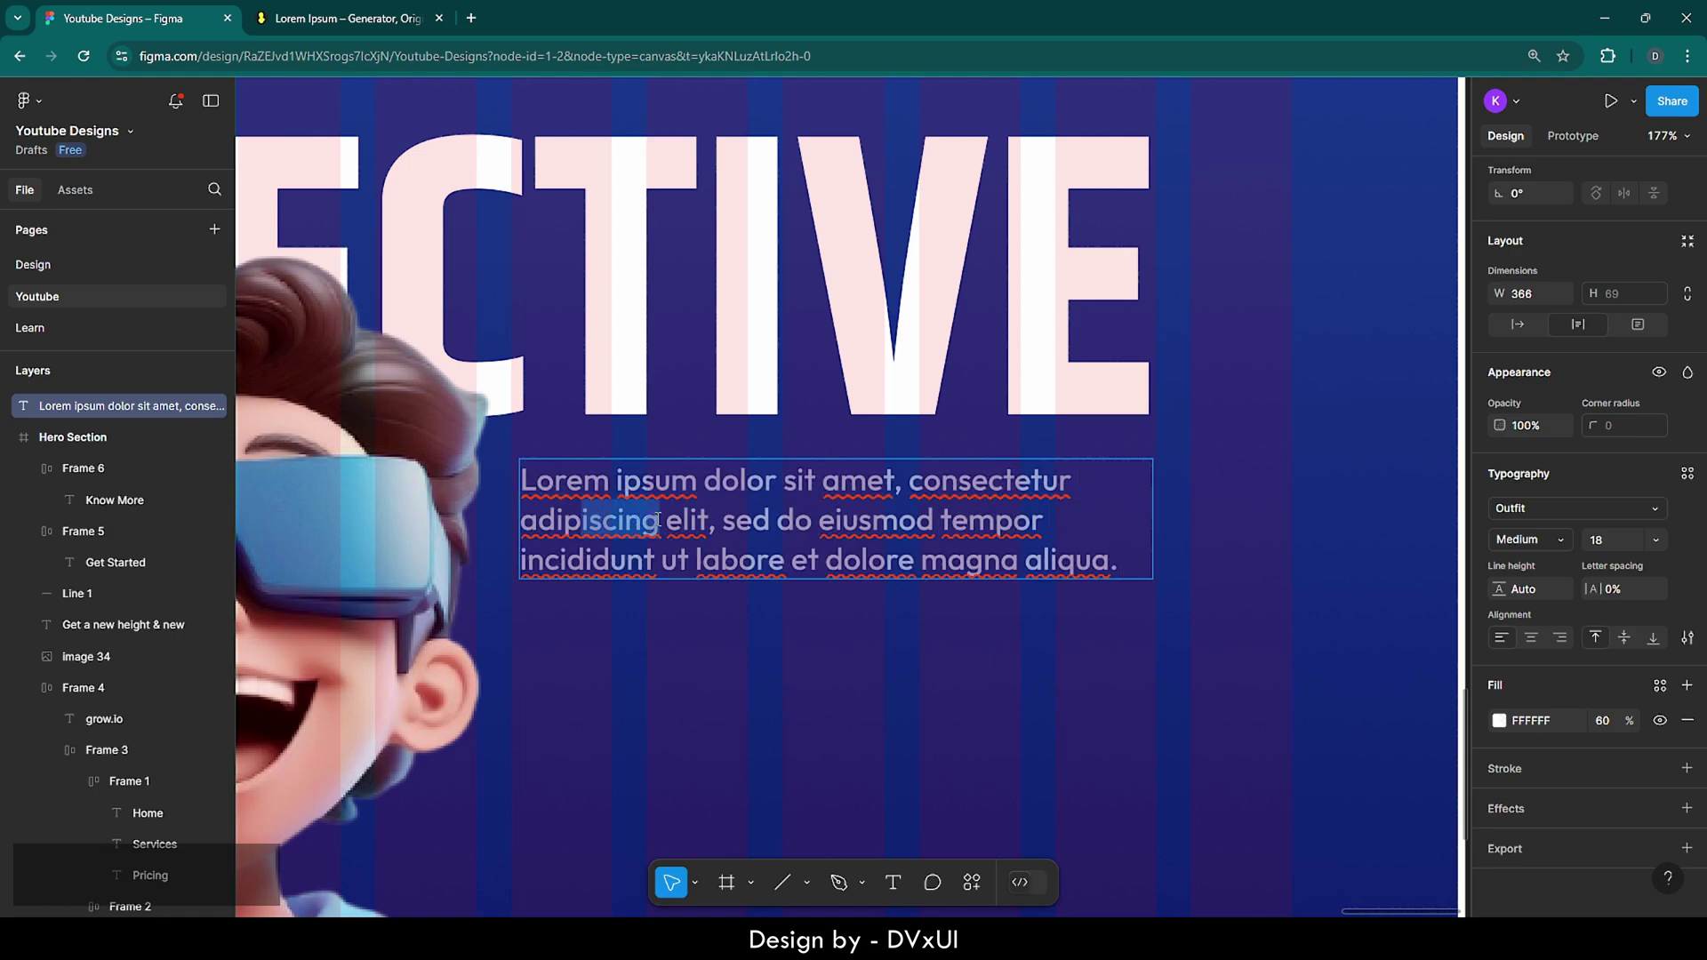
key(BackSpace)
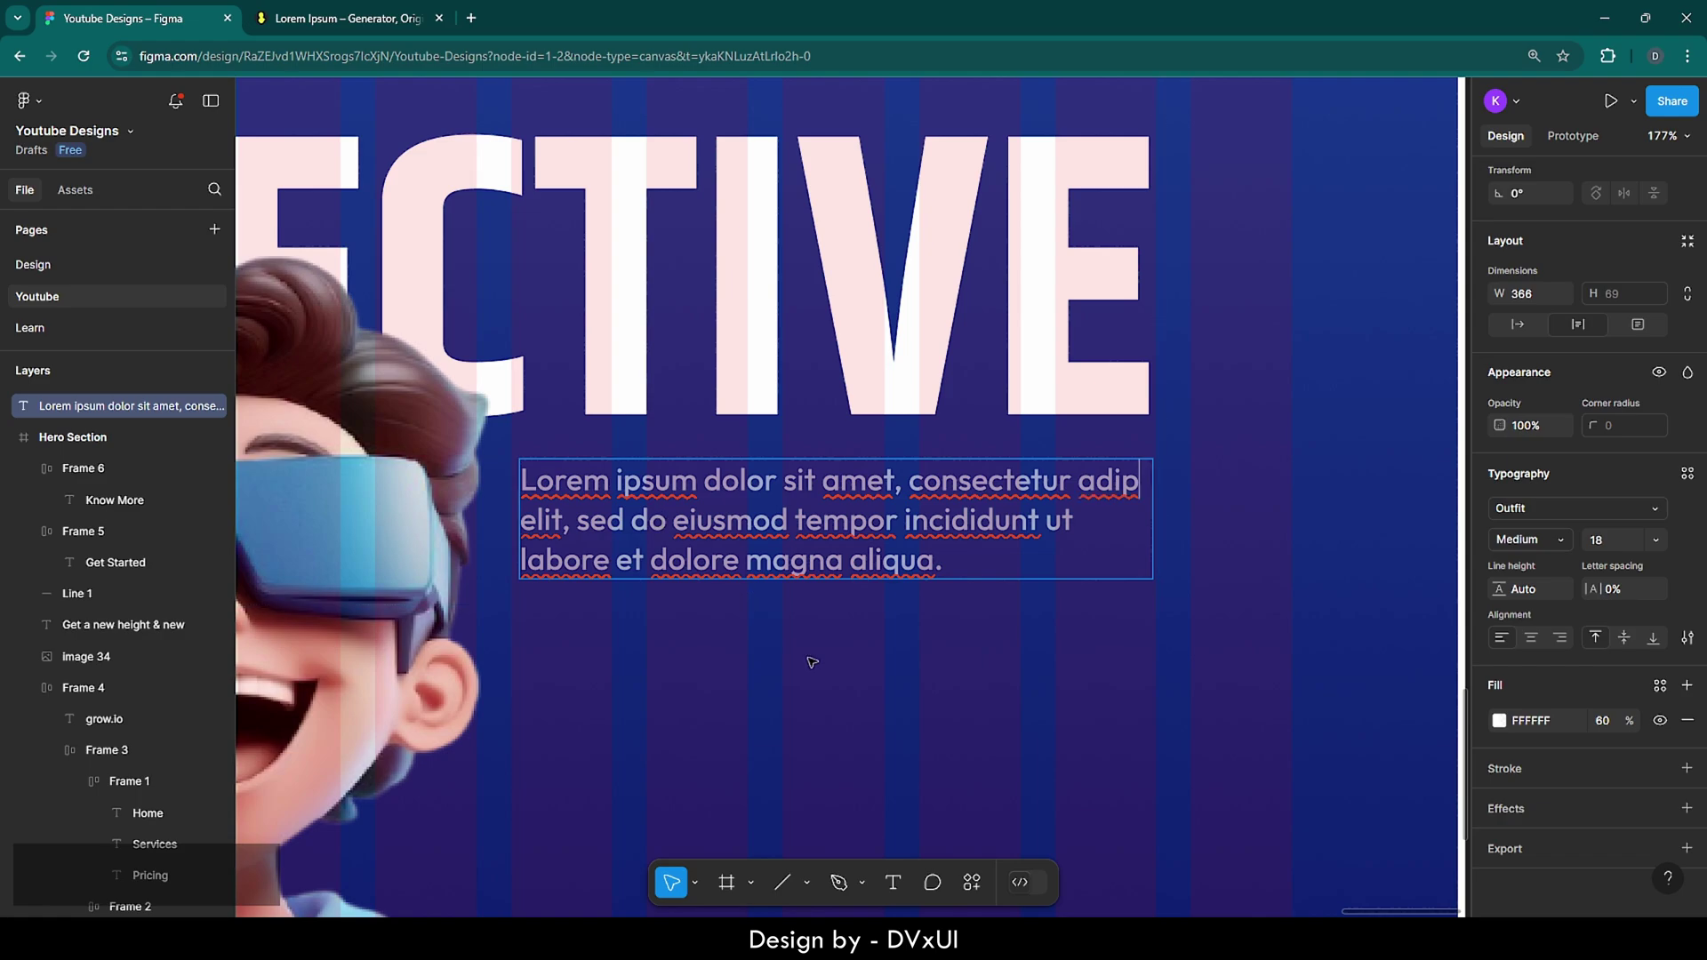
key(Escape)
key(Escape)
scroll(807, 659, down, 5)
scroll(811, 662, down, 3)
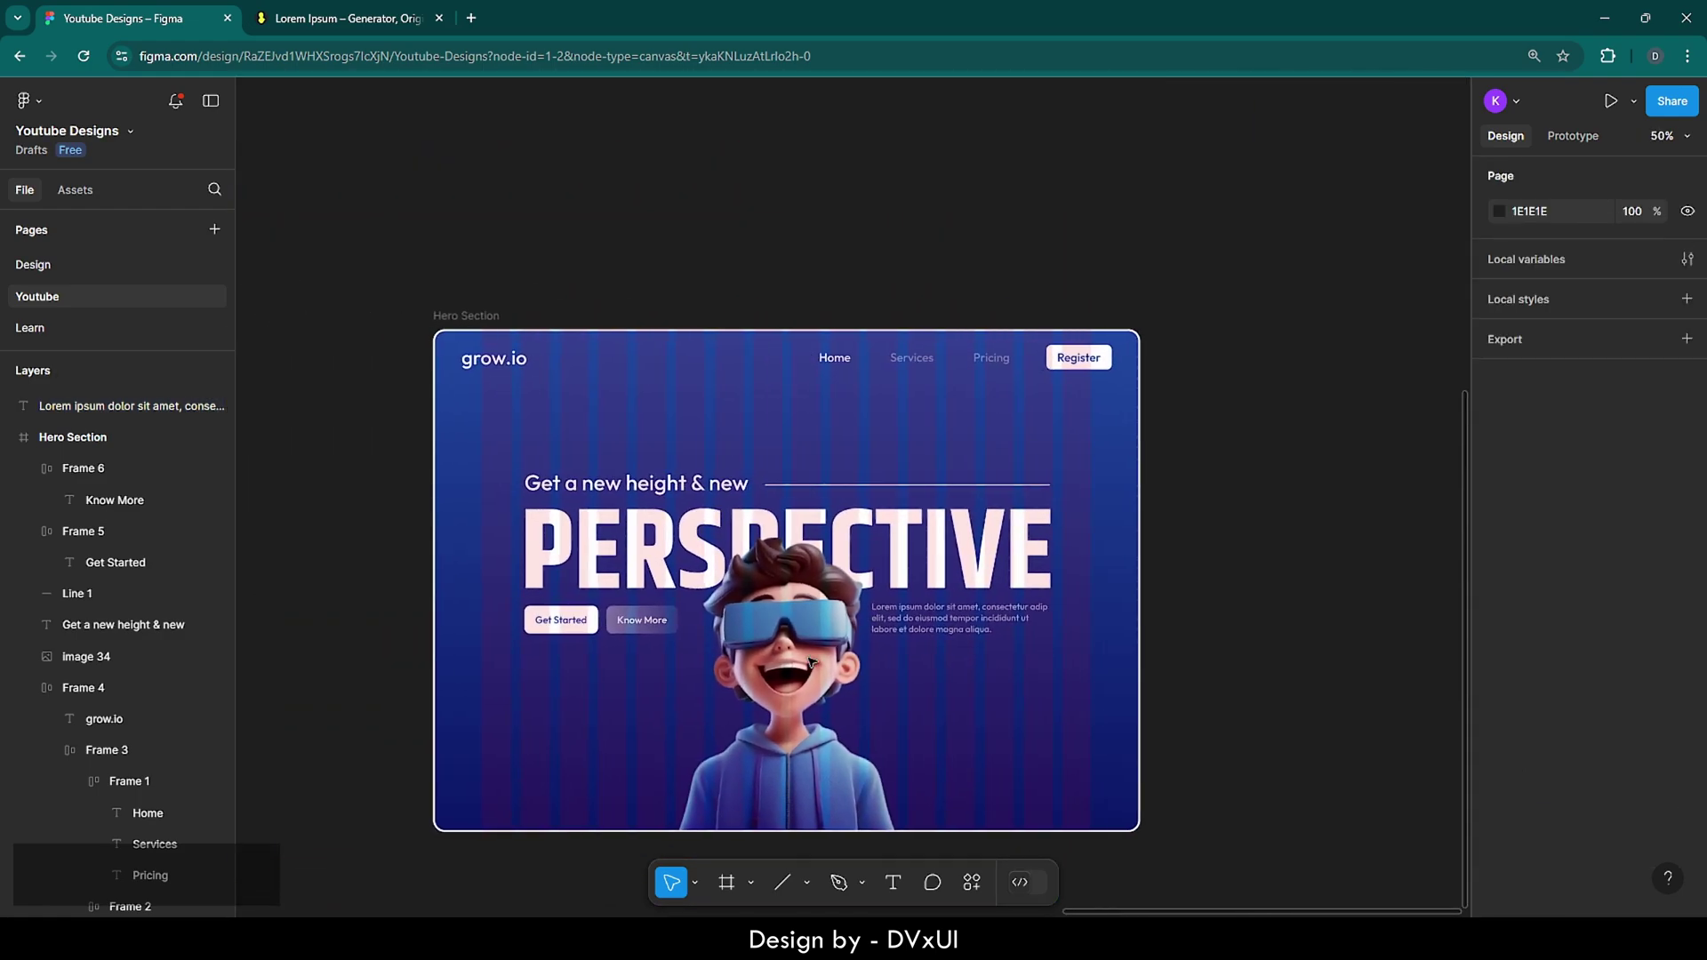
- Duplicate the VR character image and place the copy in the hero section's lower-right corner
scroll(811, 662, up, 5)
scroll(812, 663, up, 1)
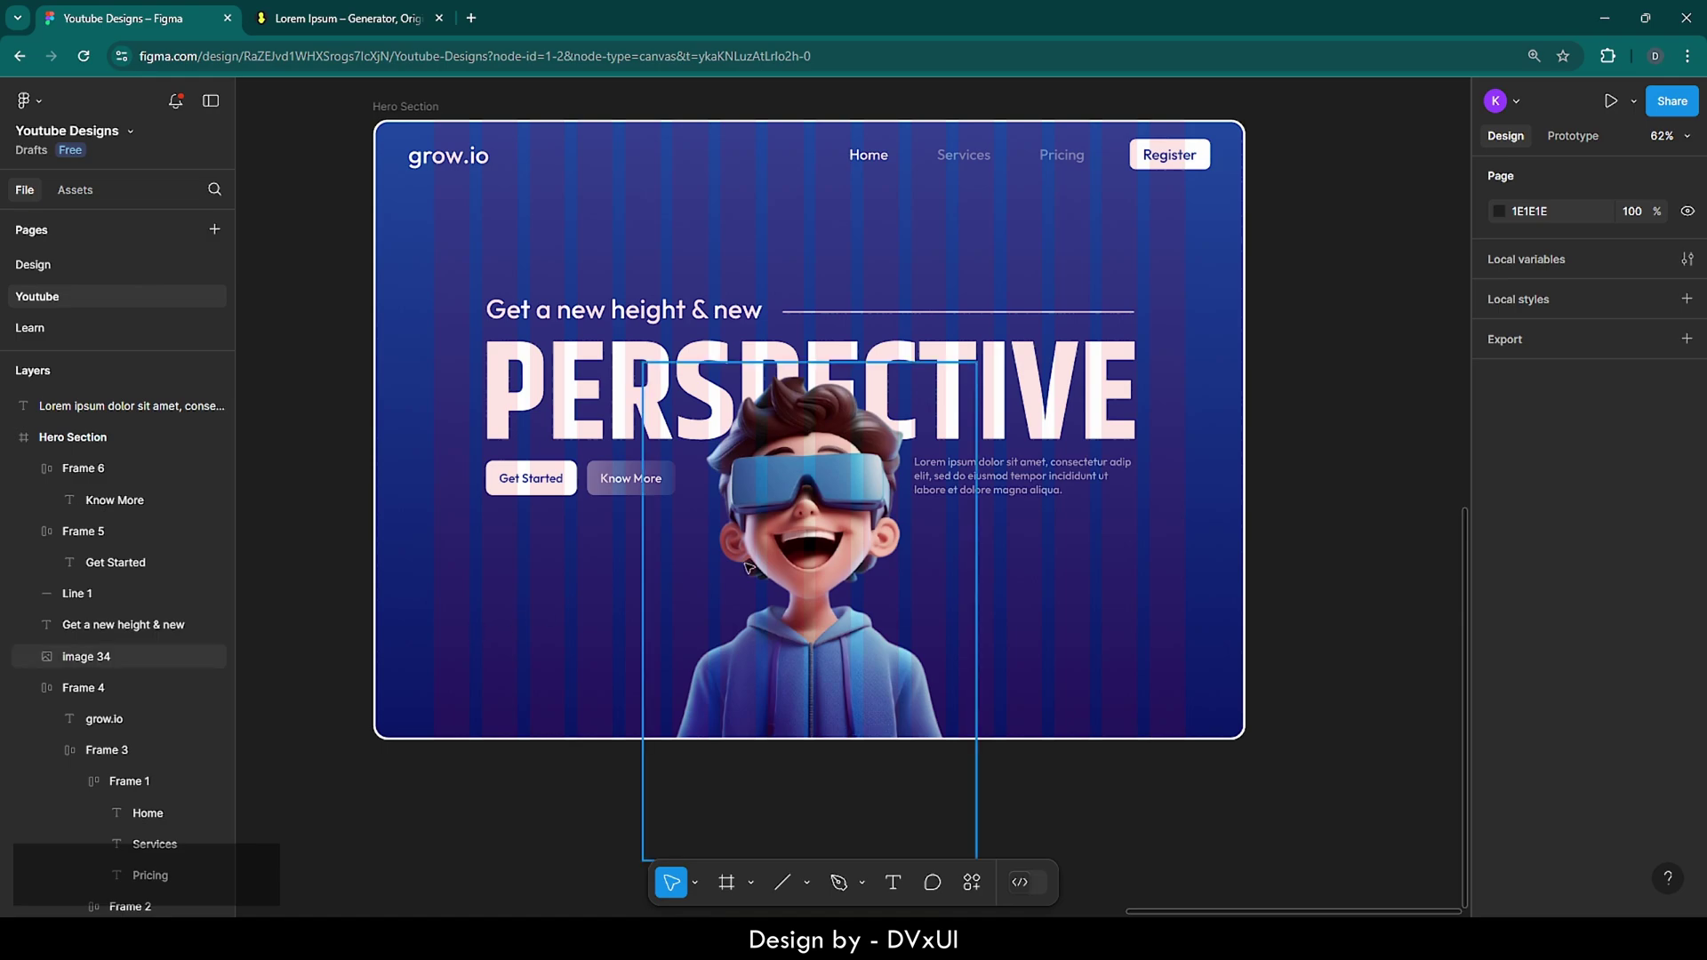
ctrl+click(817, 525)
key(ctrl+c)
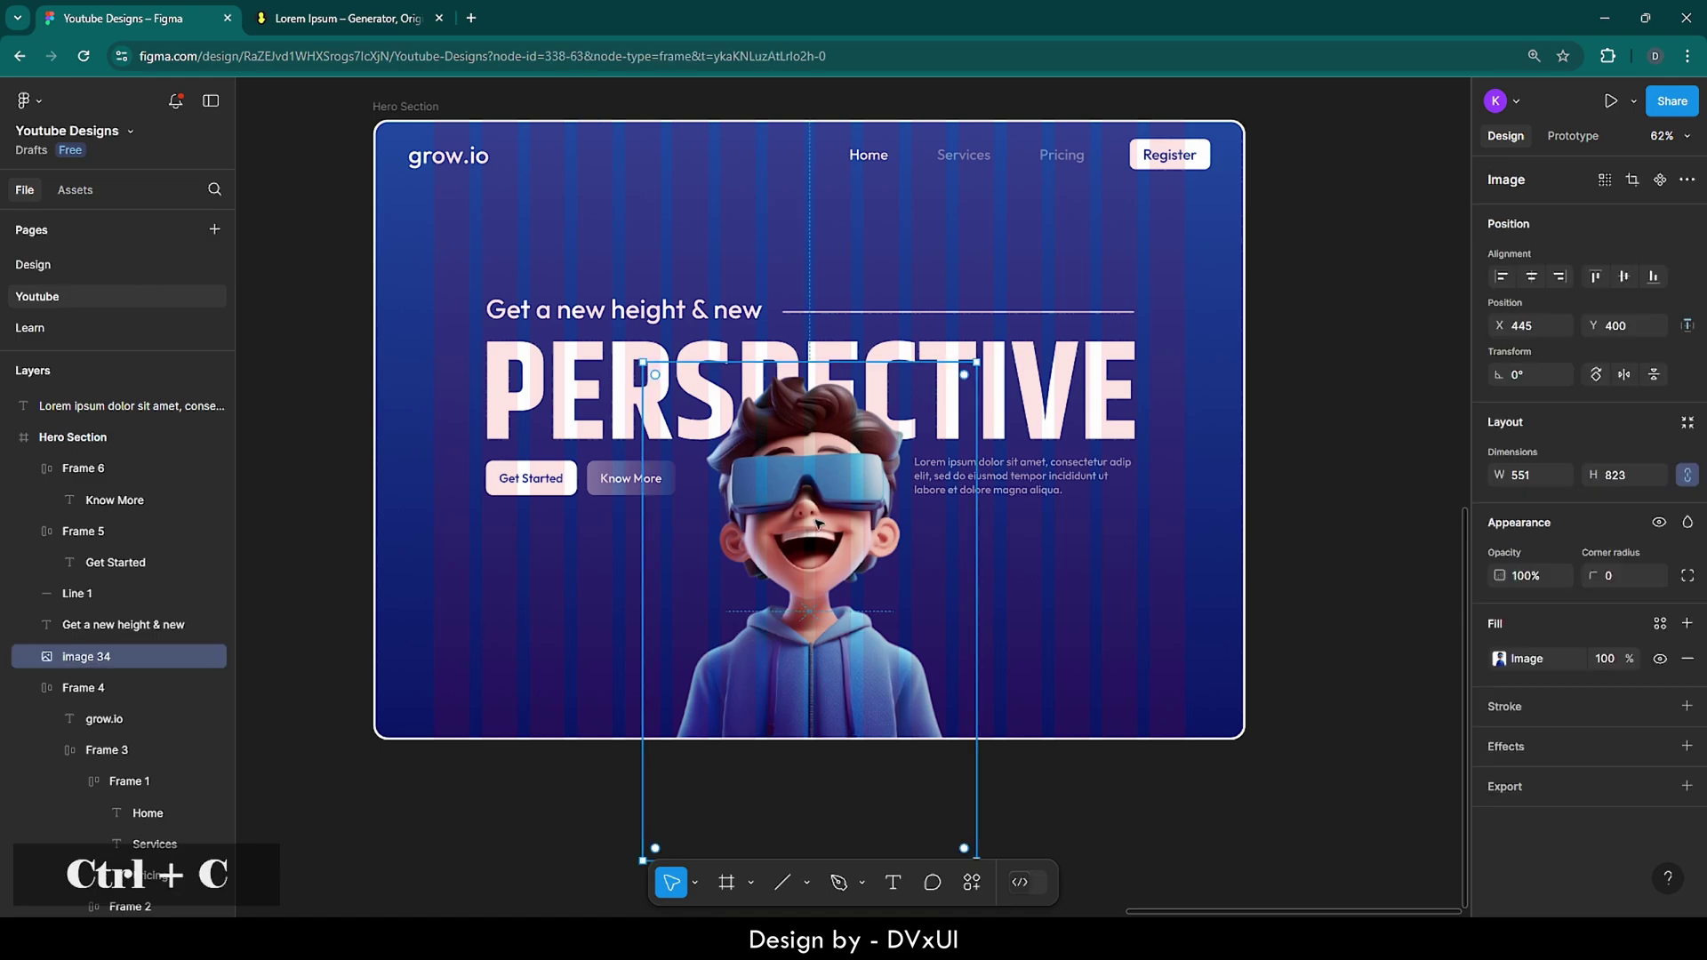
key(ctrl+v)
drag(793, 447, 1159, 579)
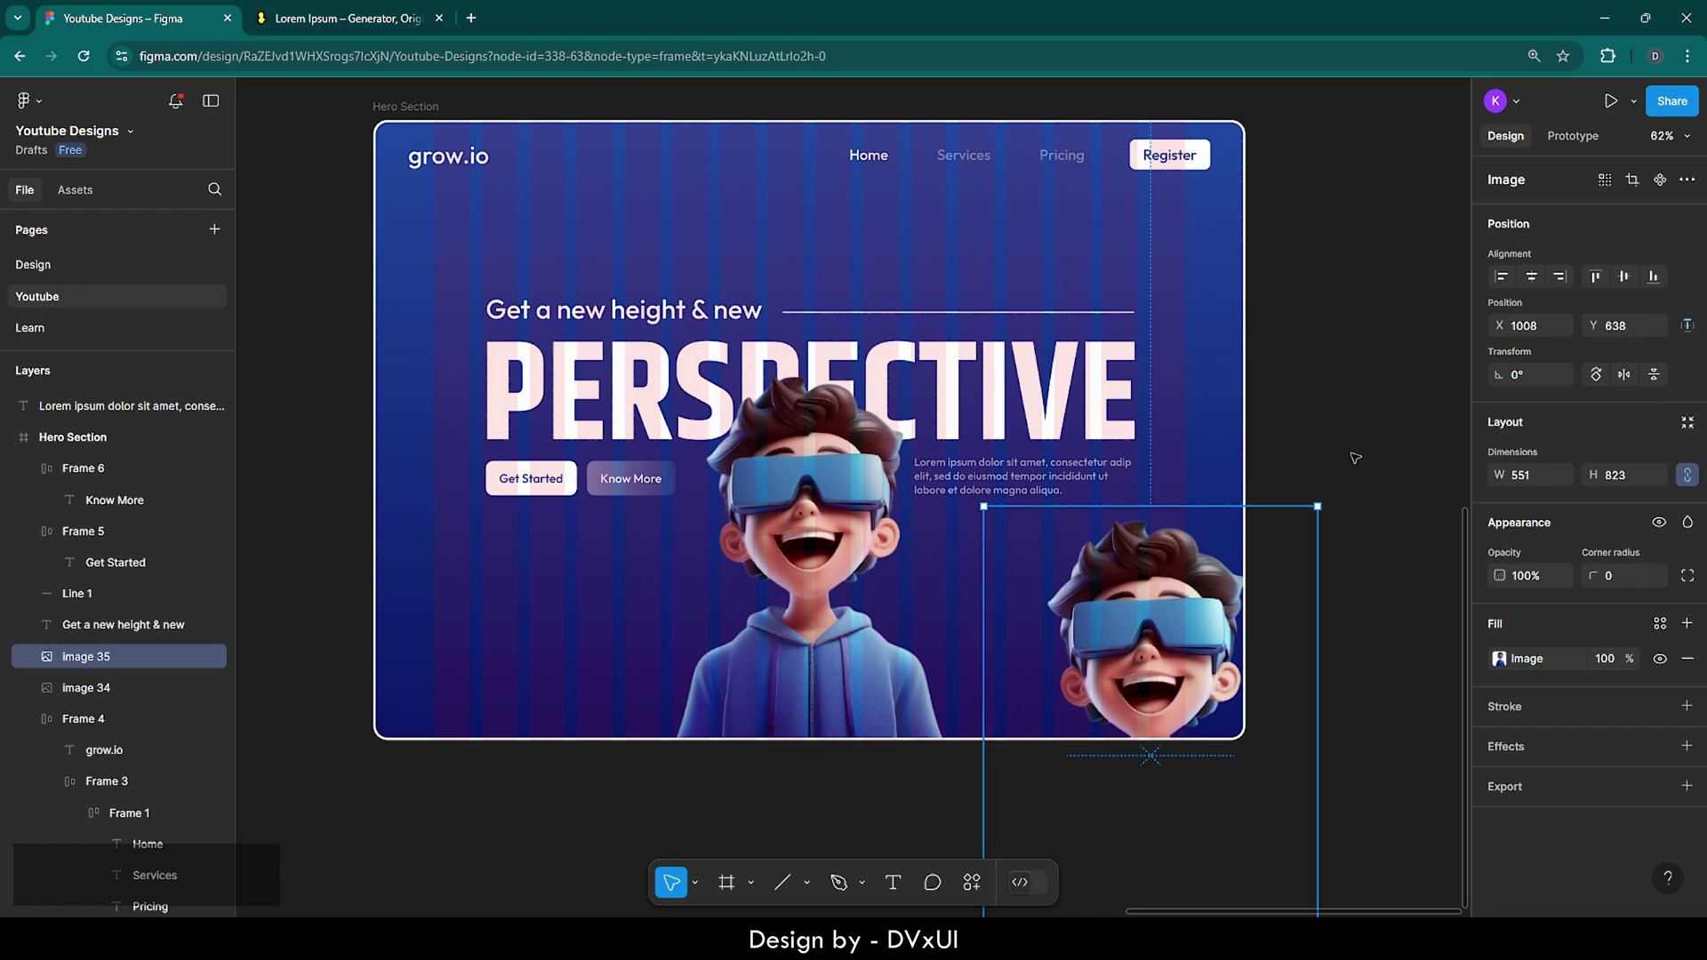
- Rotate the duplicated character by 18° and shift it until it is partly cut off by the frame's right edge
click(1525, 378)
text(18)
key(Return)
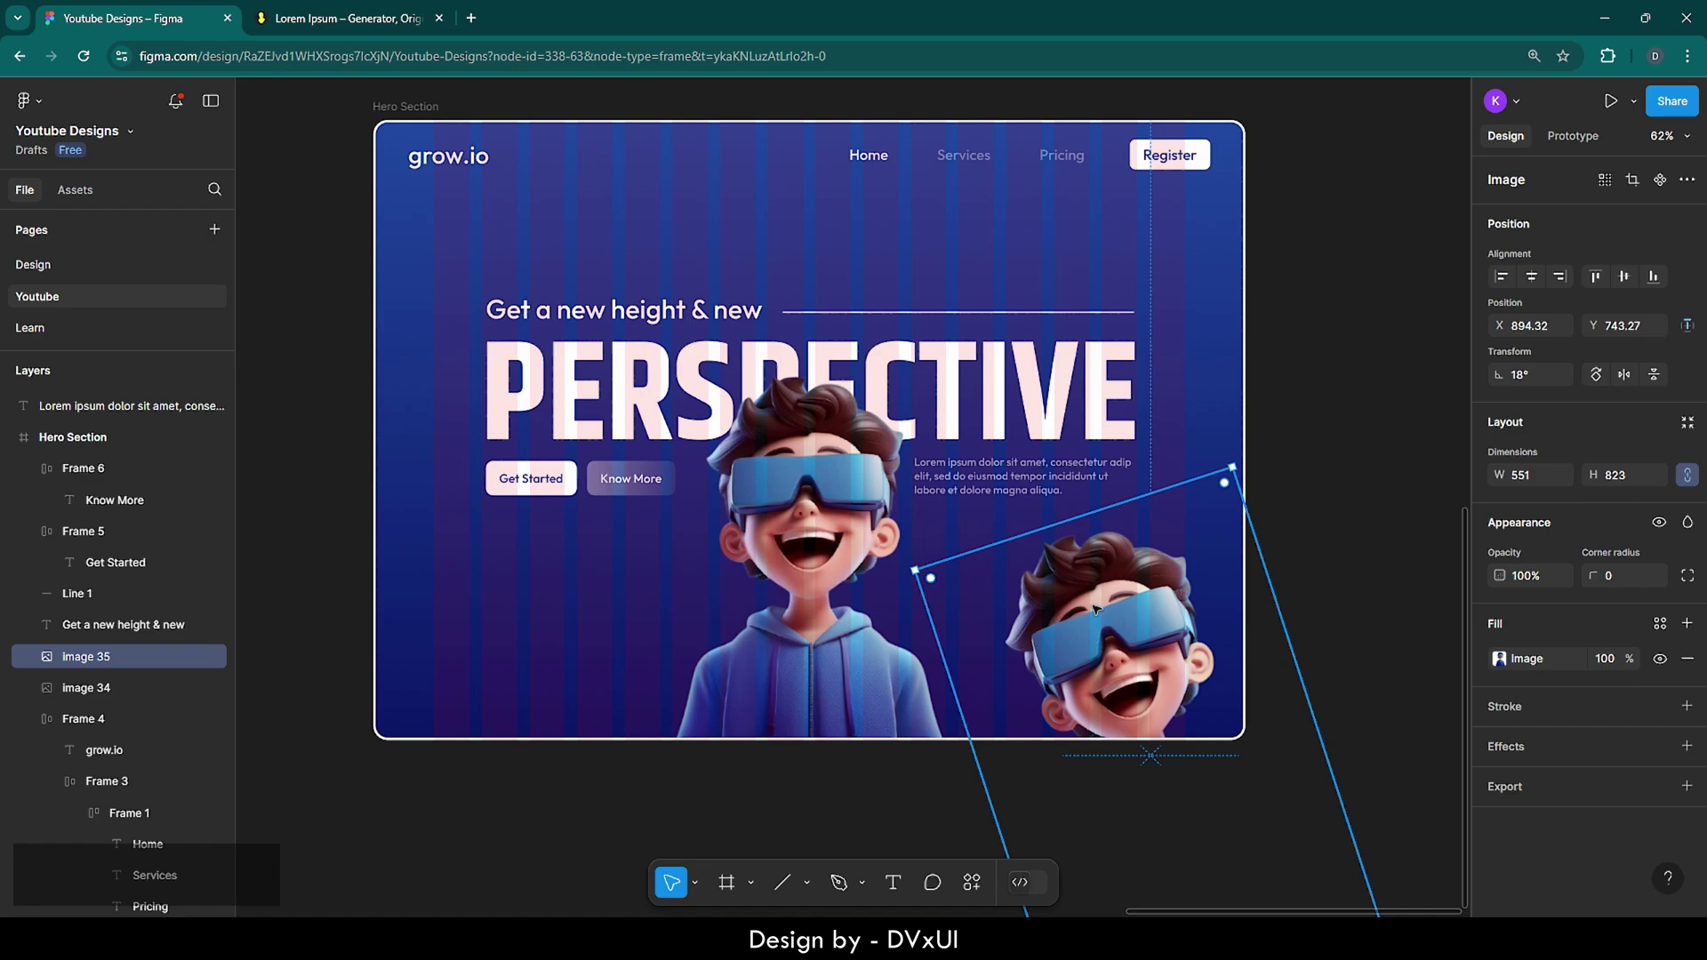
drag(1106, 606, 1174, 625)
click(1357, 492)
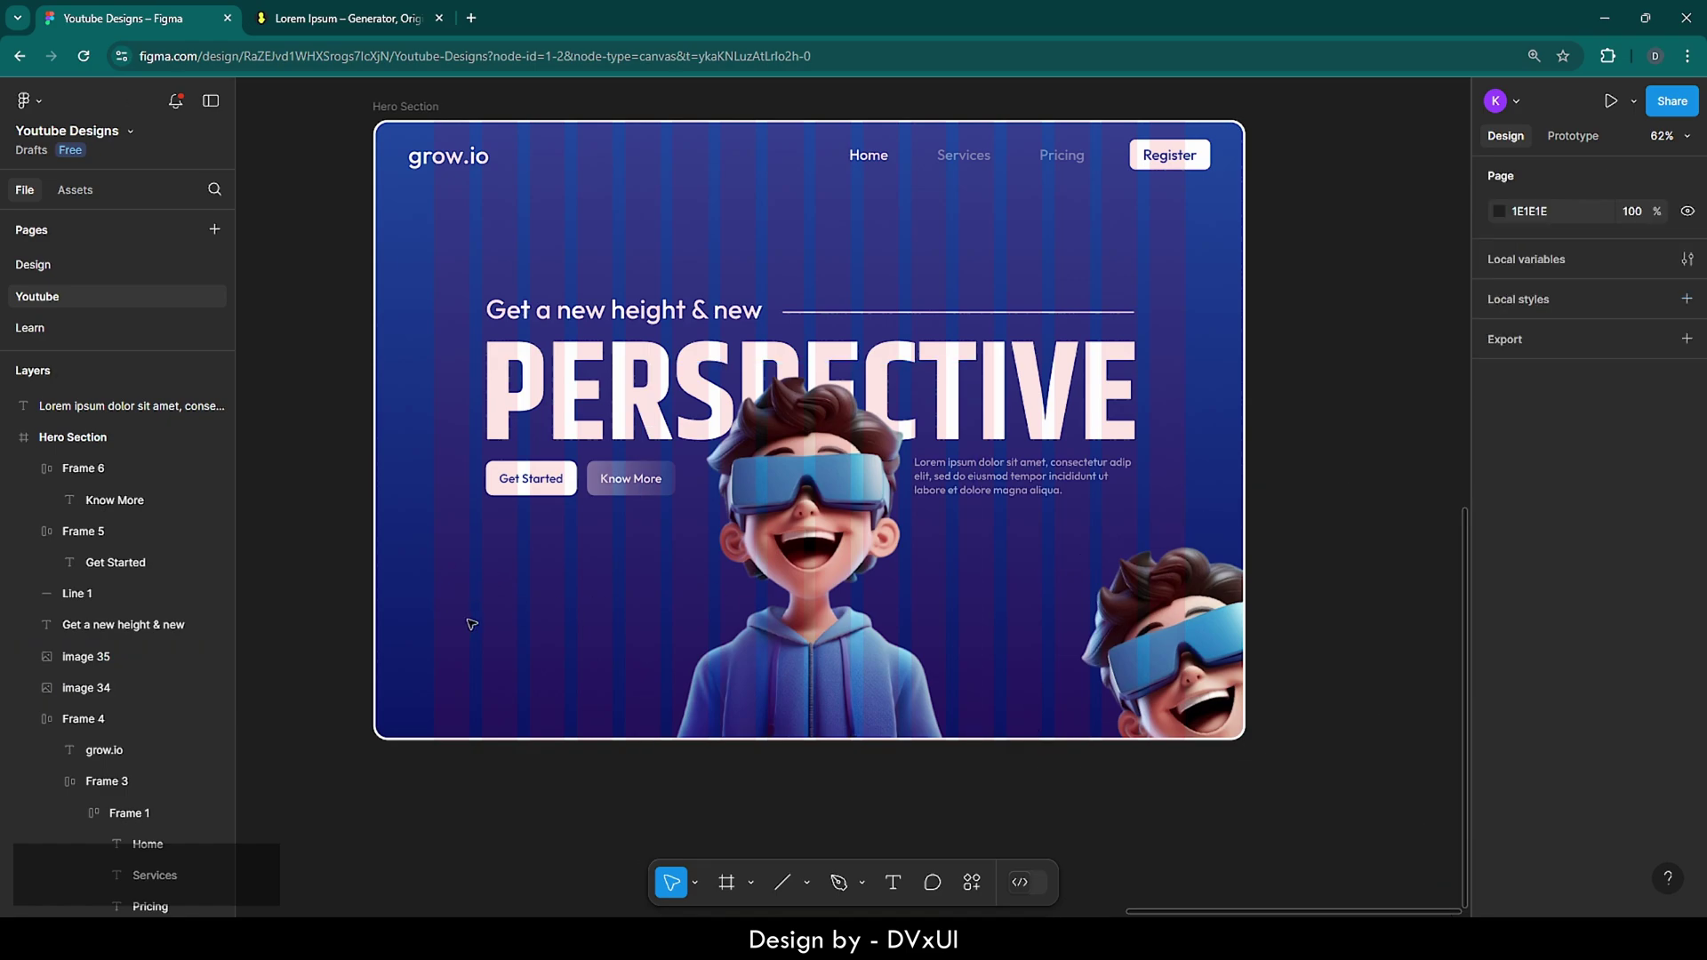
- Add a text reading "01." in the lower-left part of the hero section
click(893, 882)
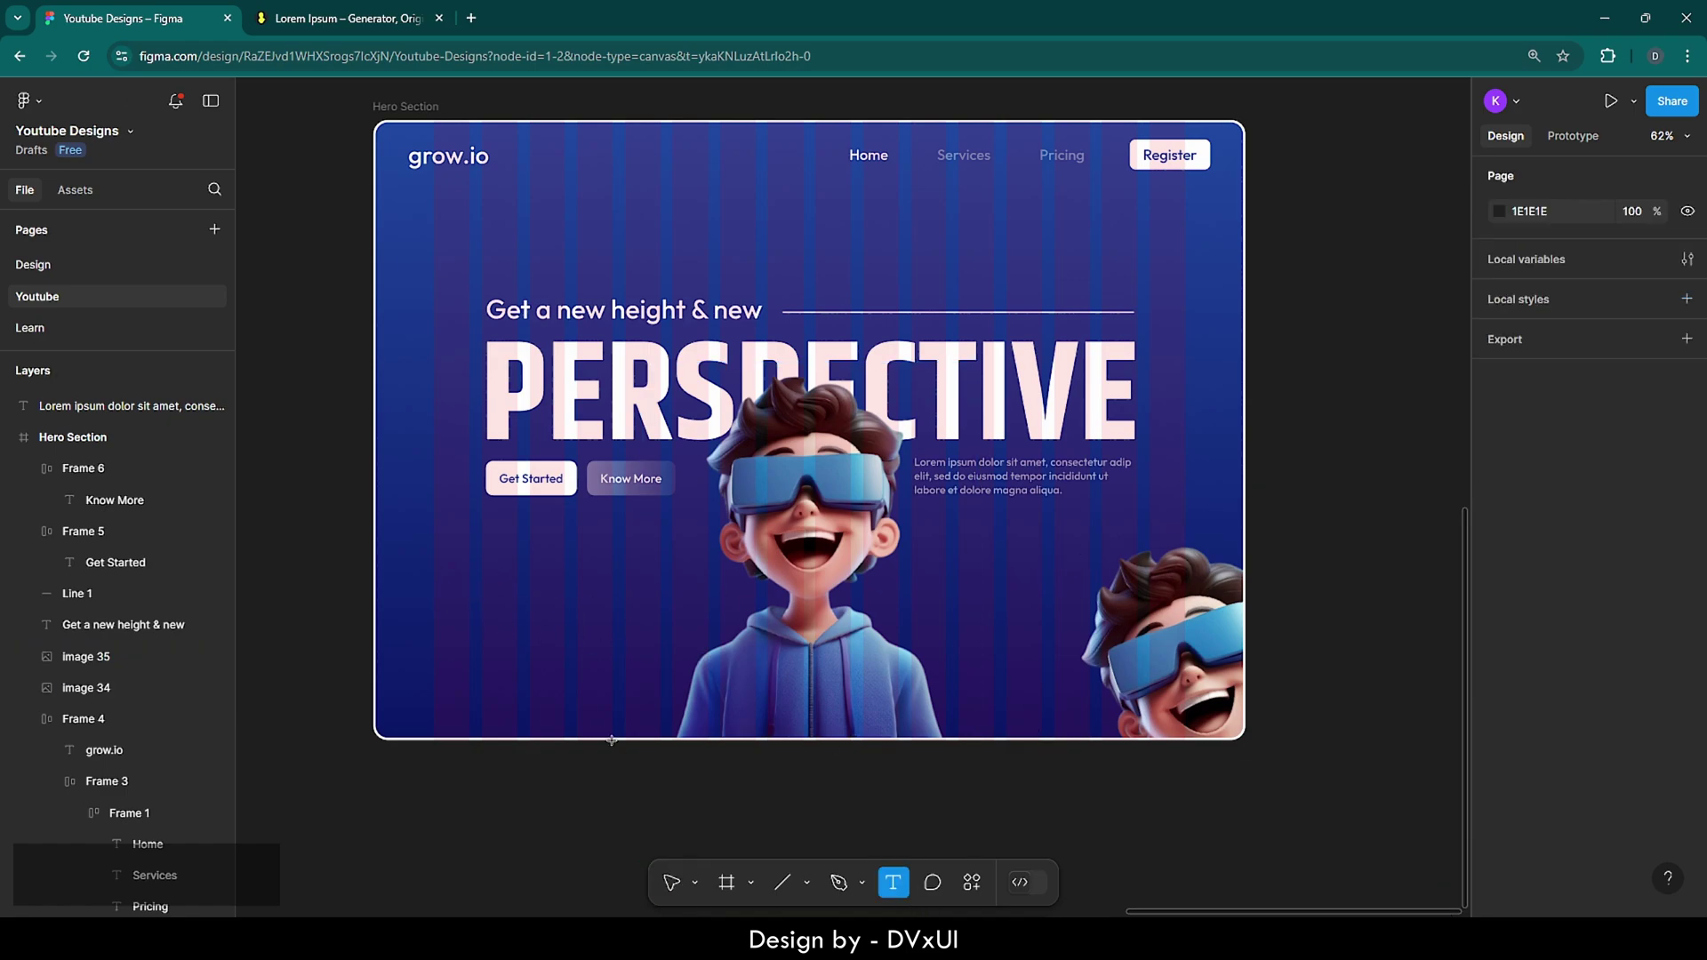
click(429, 603)
text(01.)
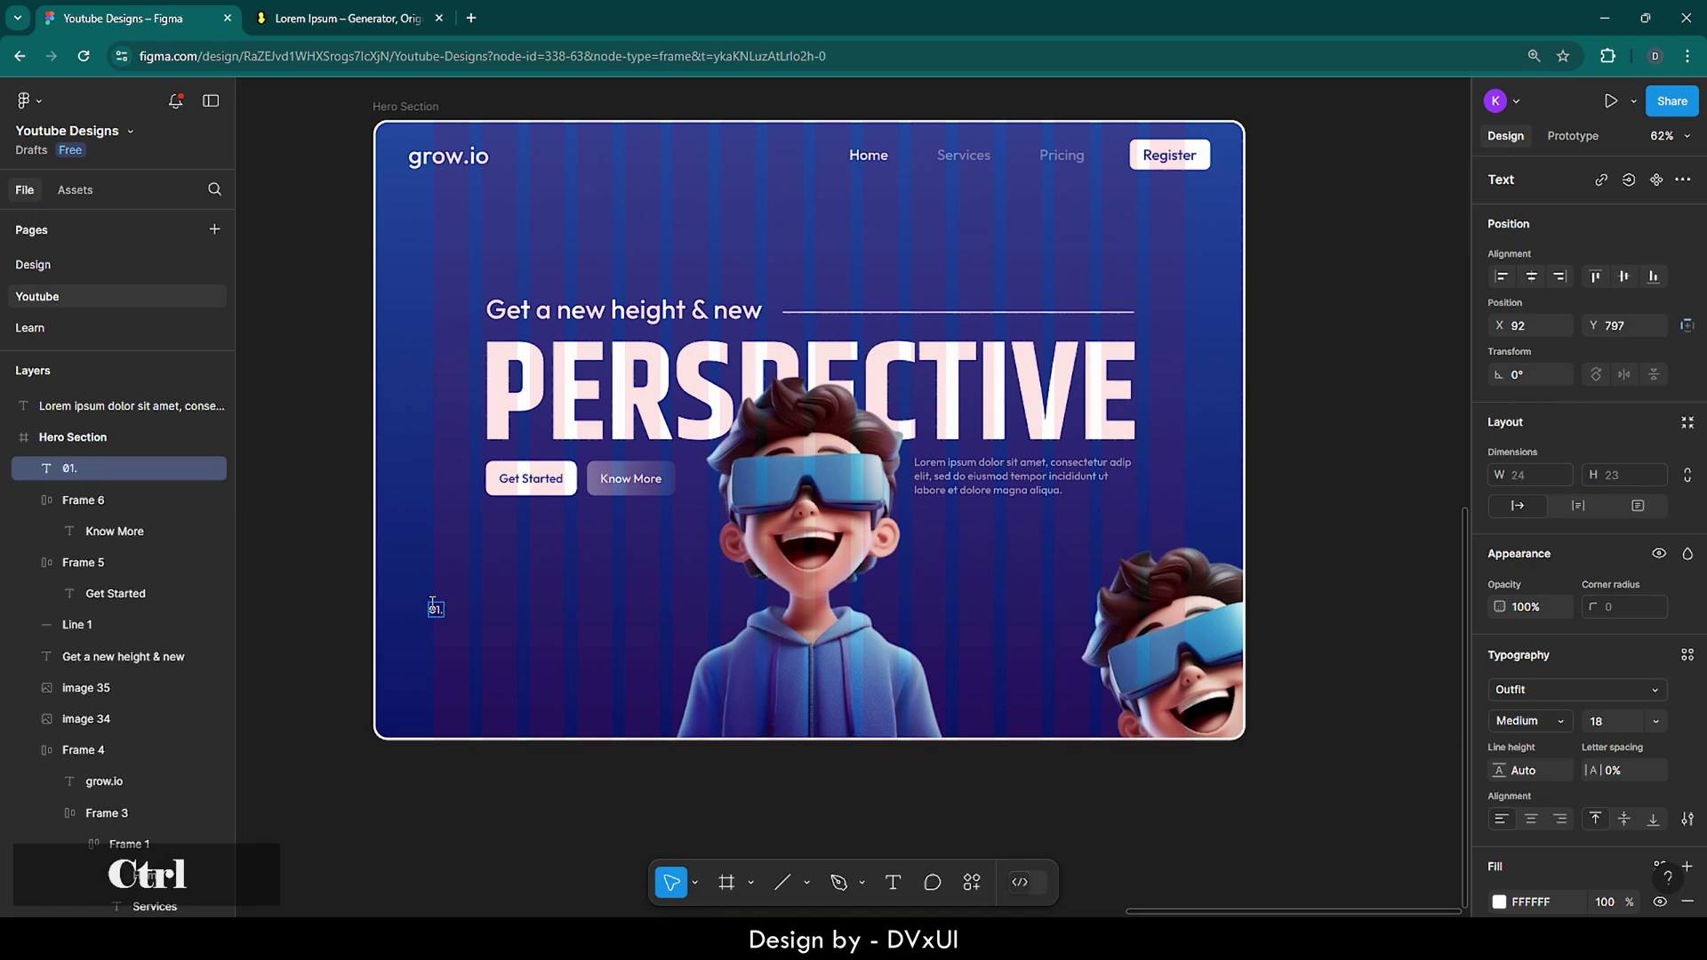
- Set the "01." text to font size 400 and Bold weight
key(ctrl+a)
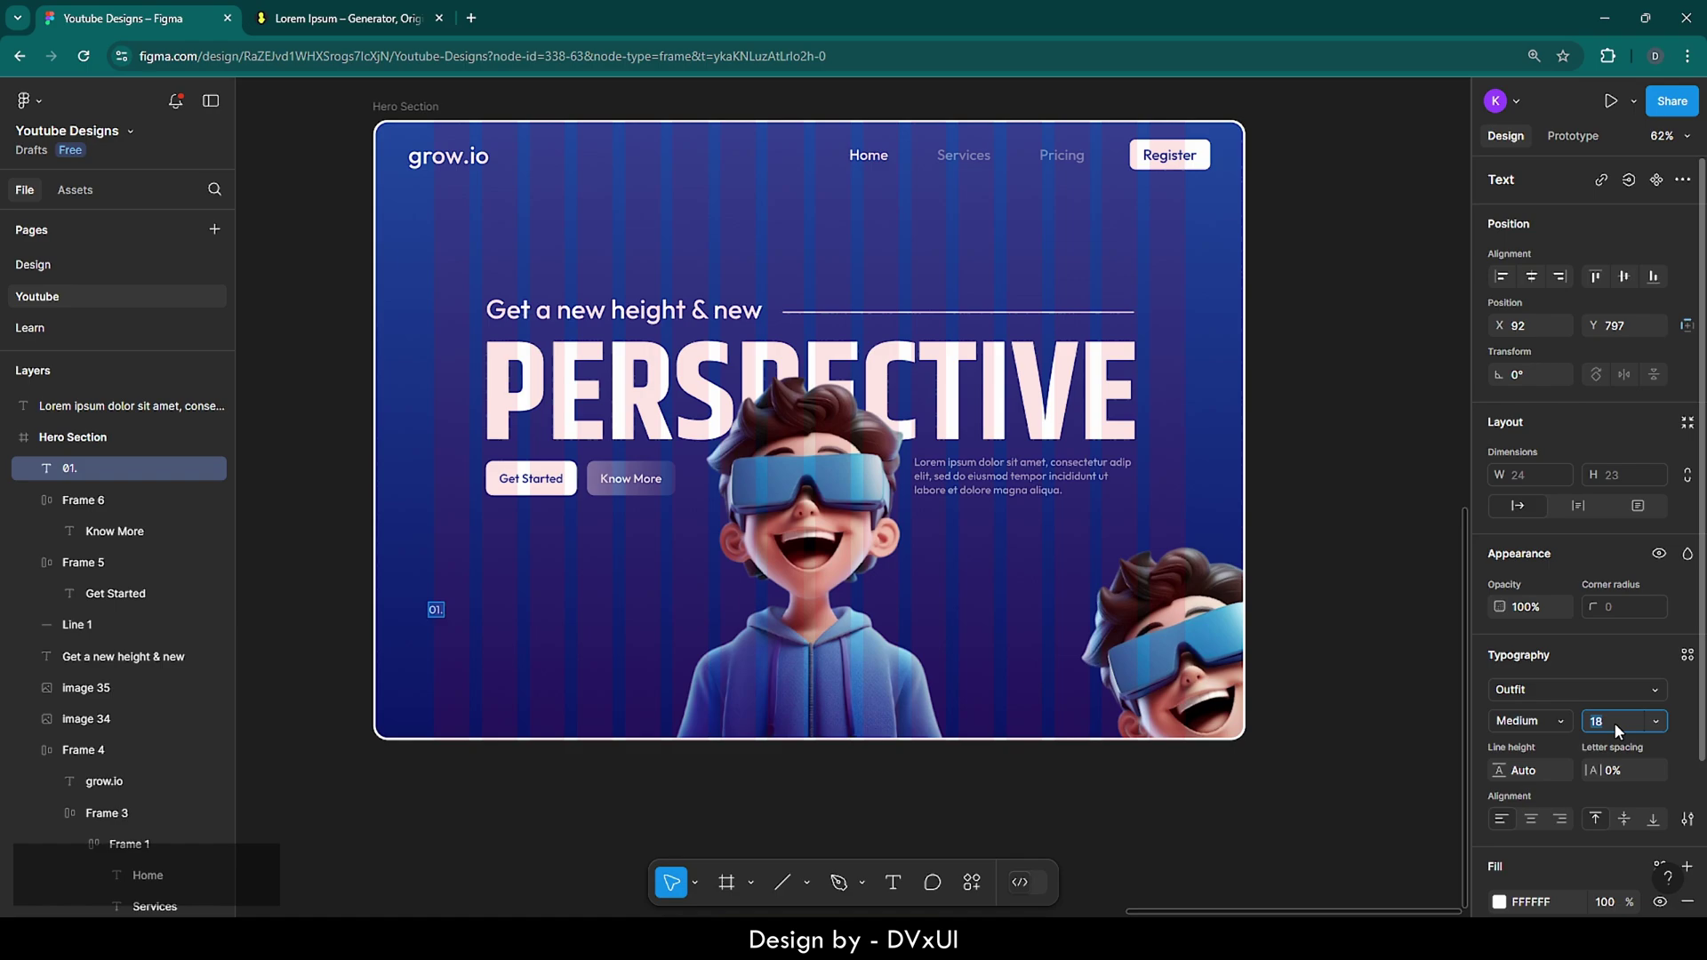
key(BackSpace)
text(400)
key(Return)
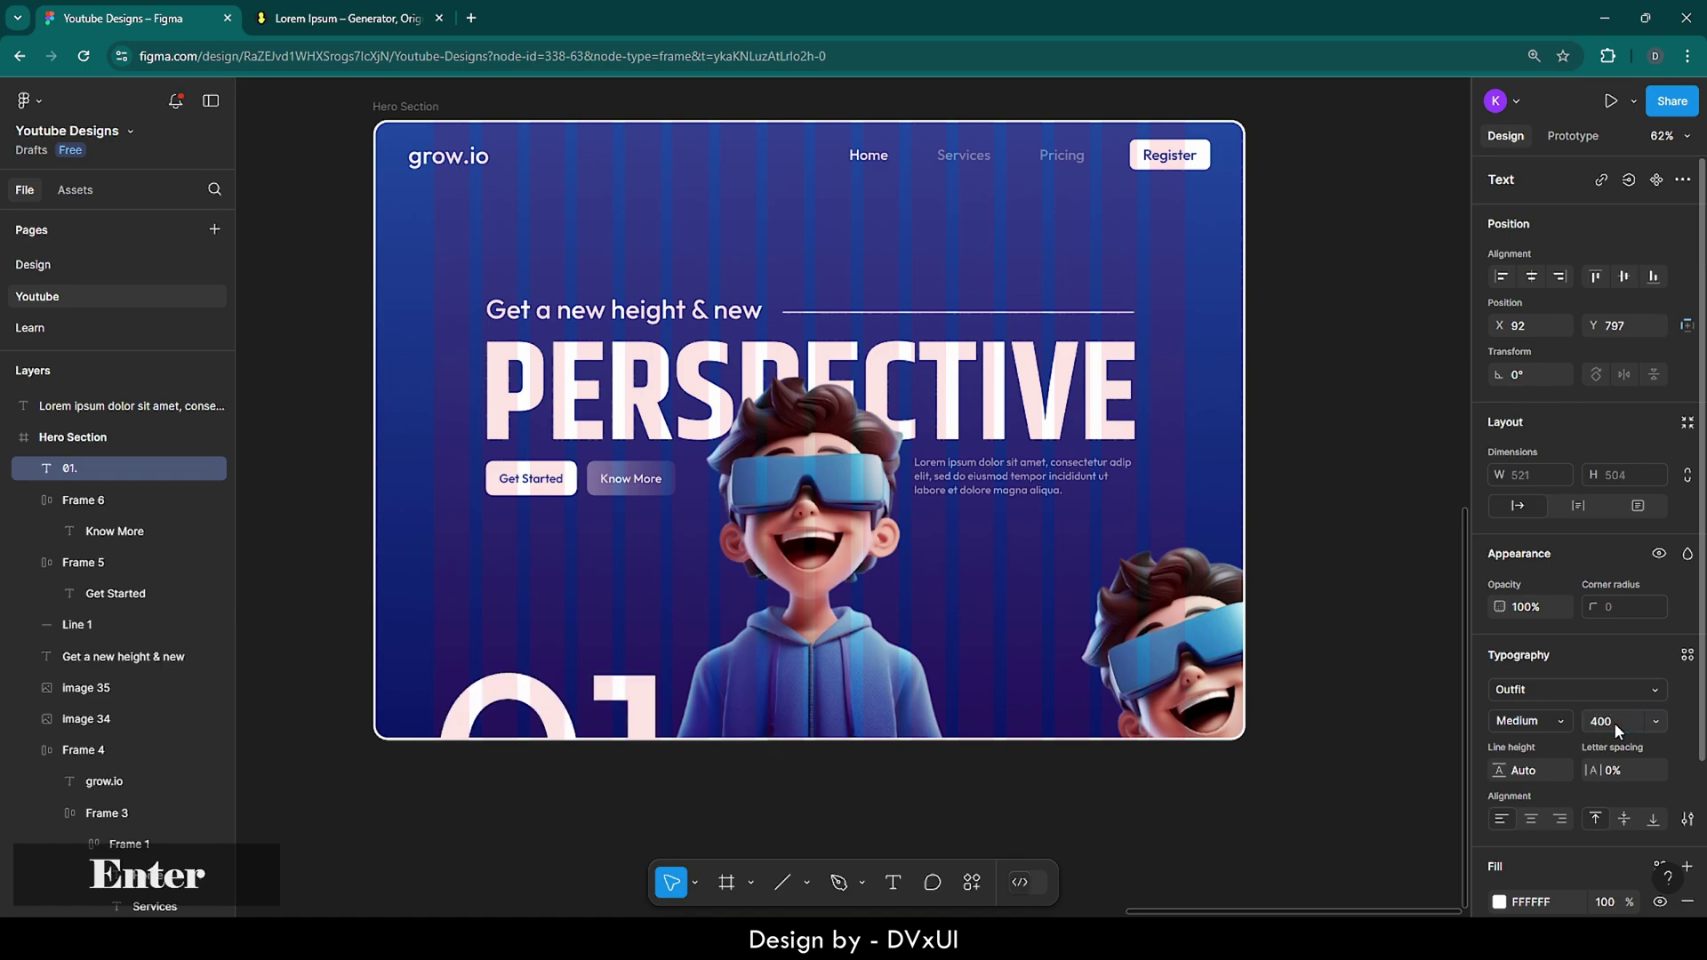
click(1547, 722)
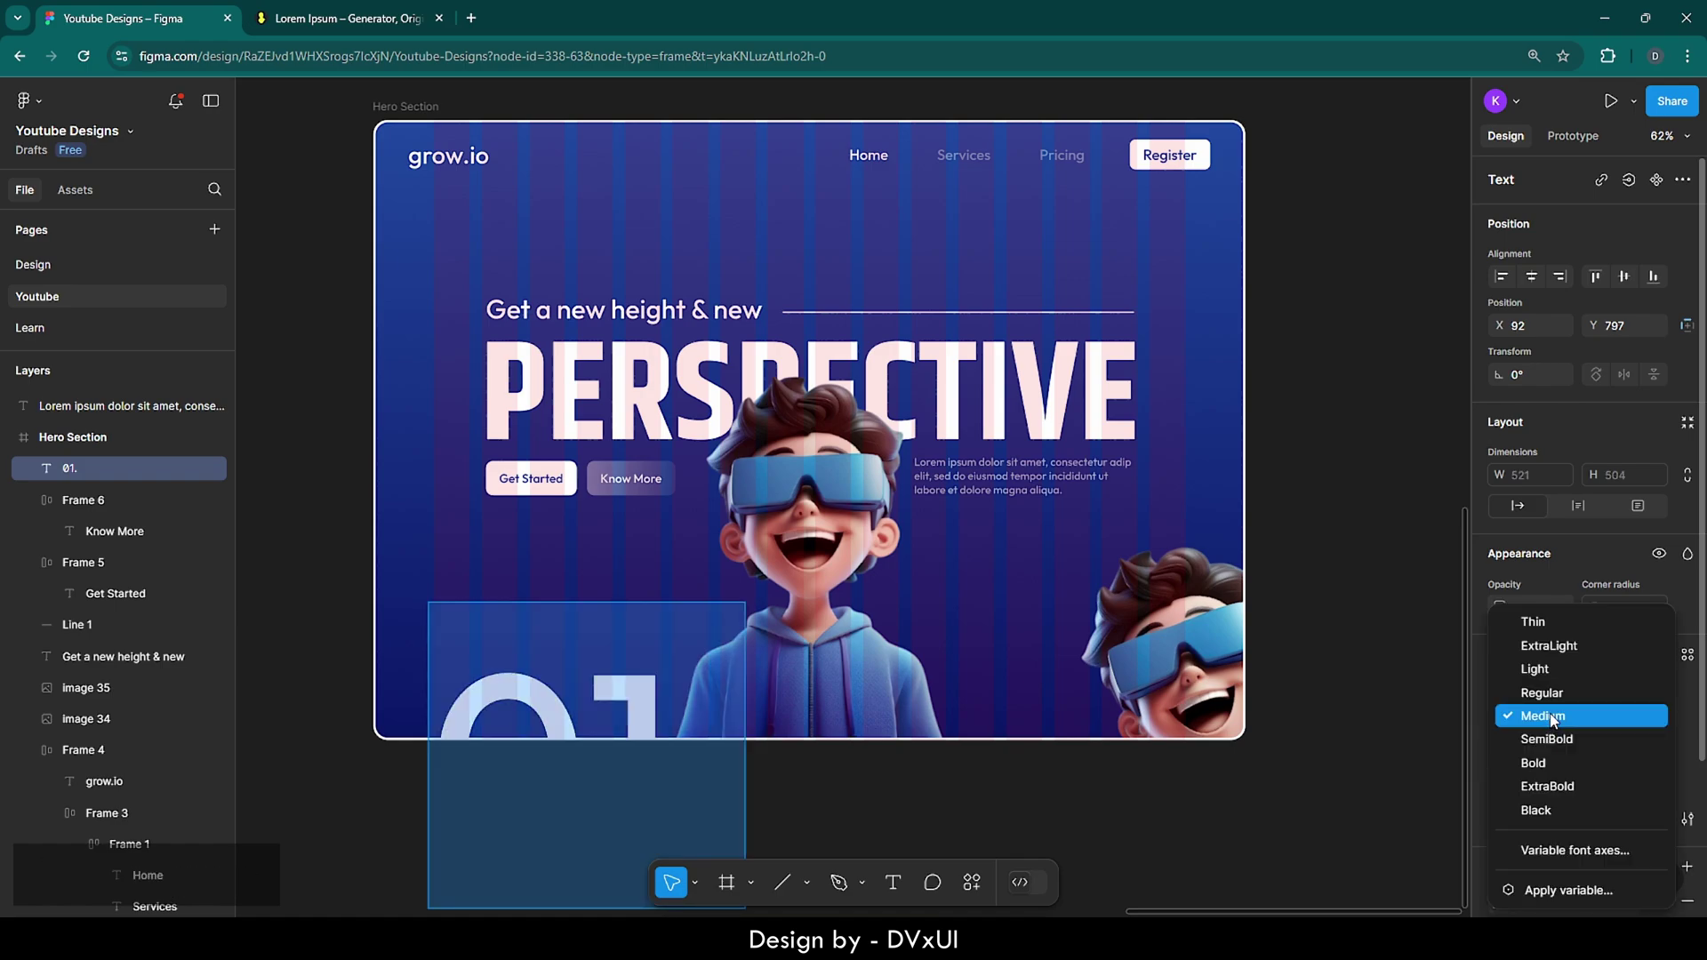
click(1542, 757)
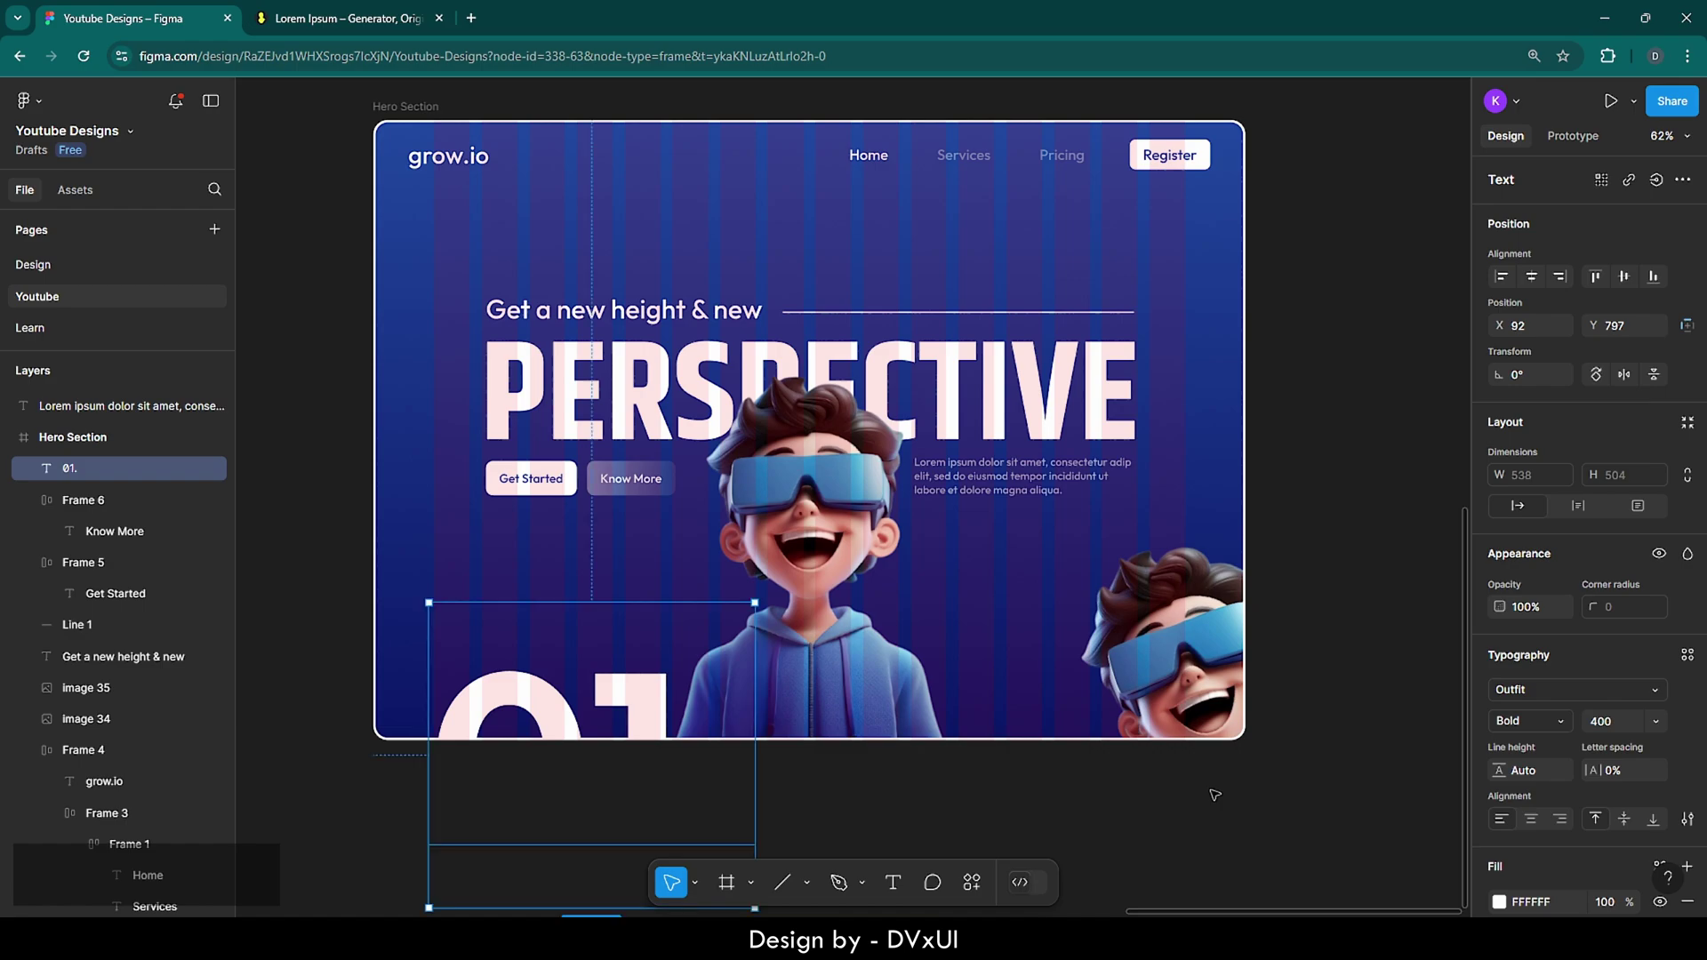
- Move the "01." text up into the frame's lower-left area below the buttons and reduce its font size to 330
drag(626, 692, 591, 584)
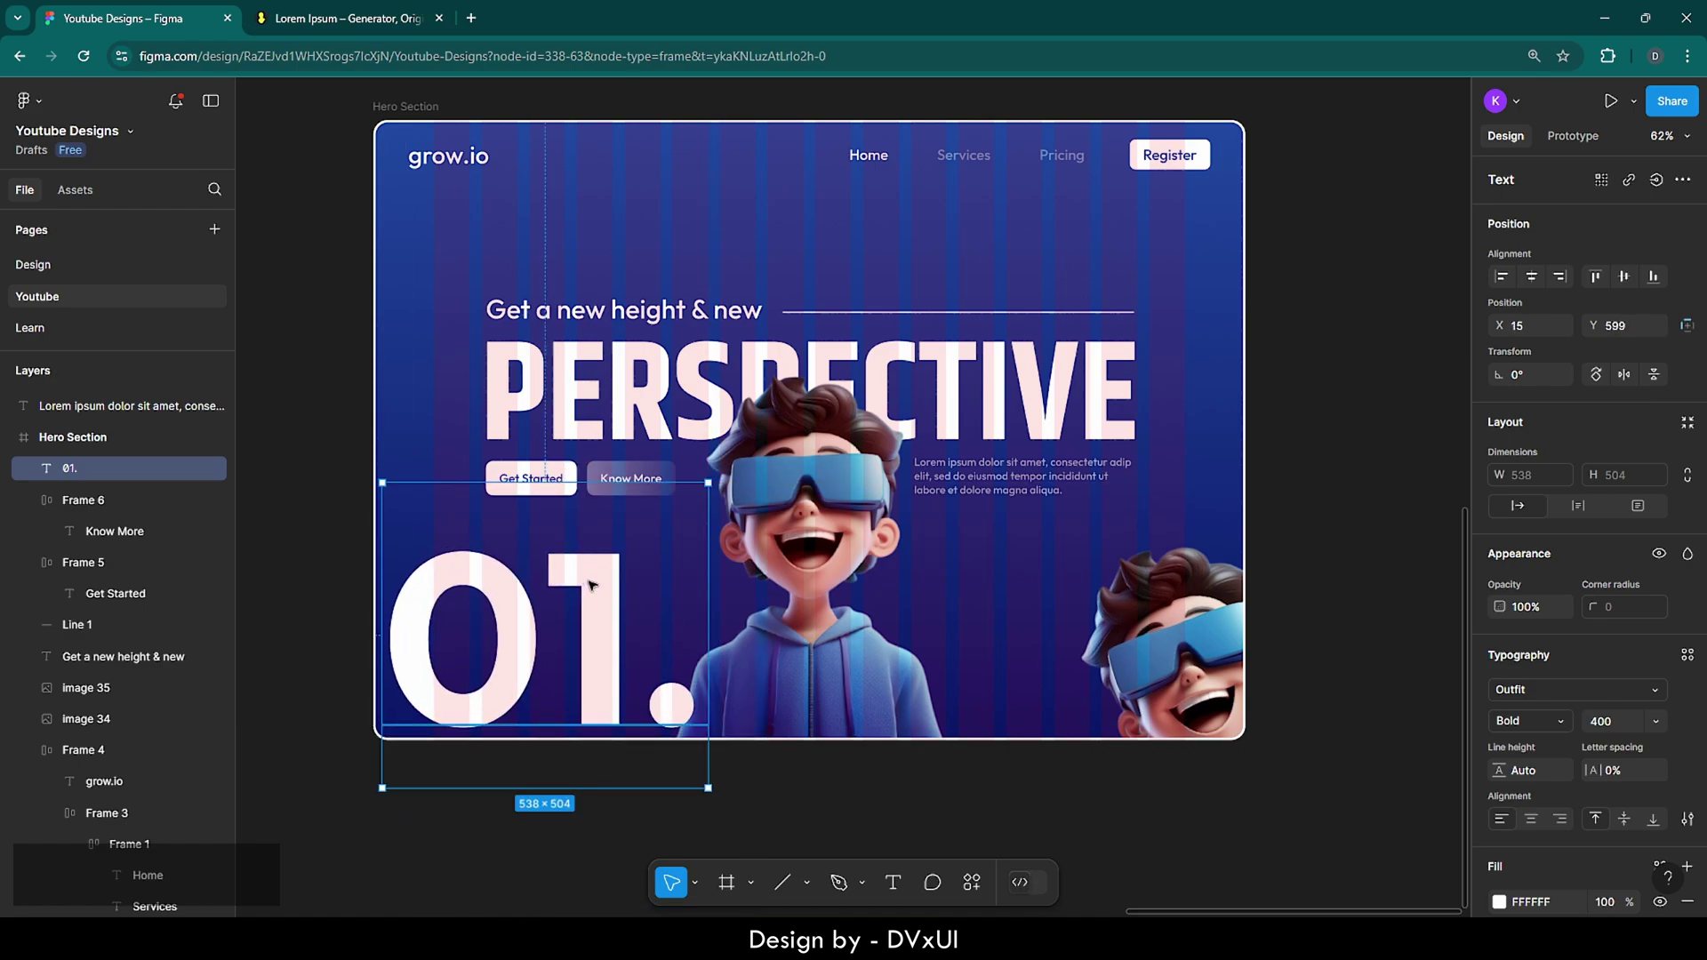
click(1614, 721)
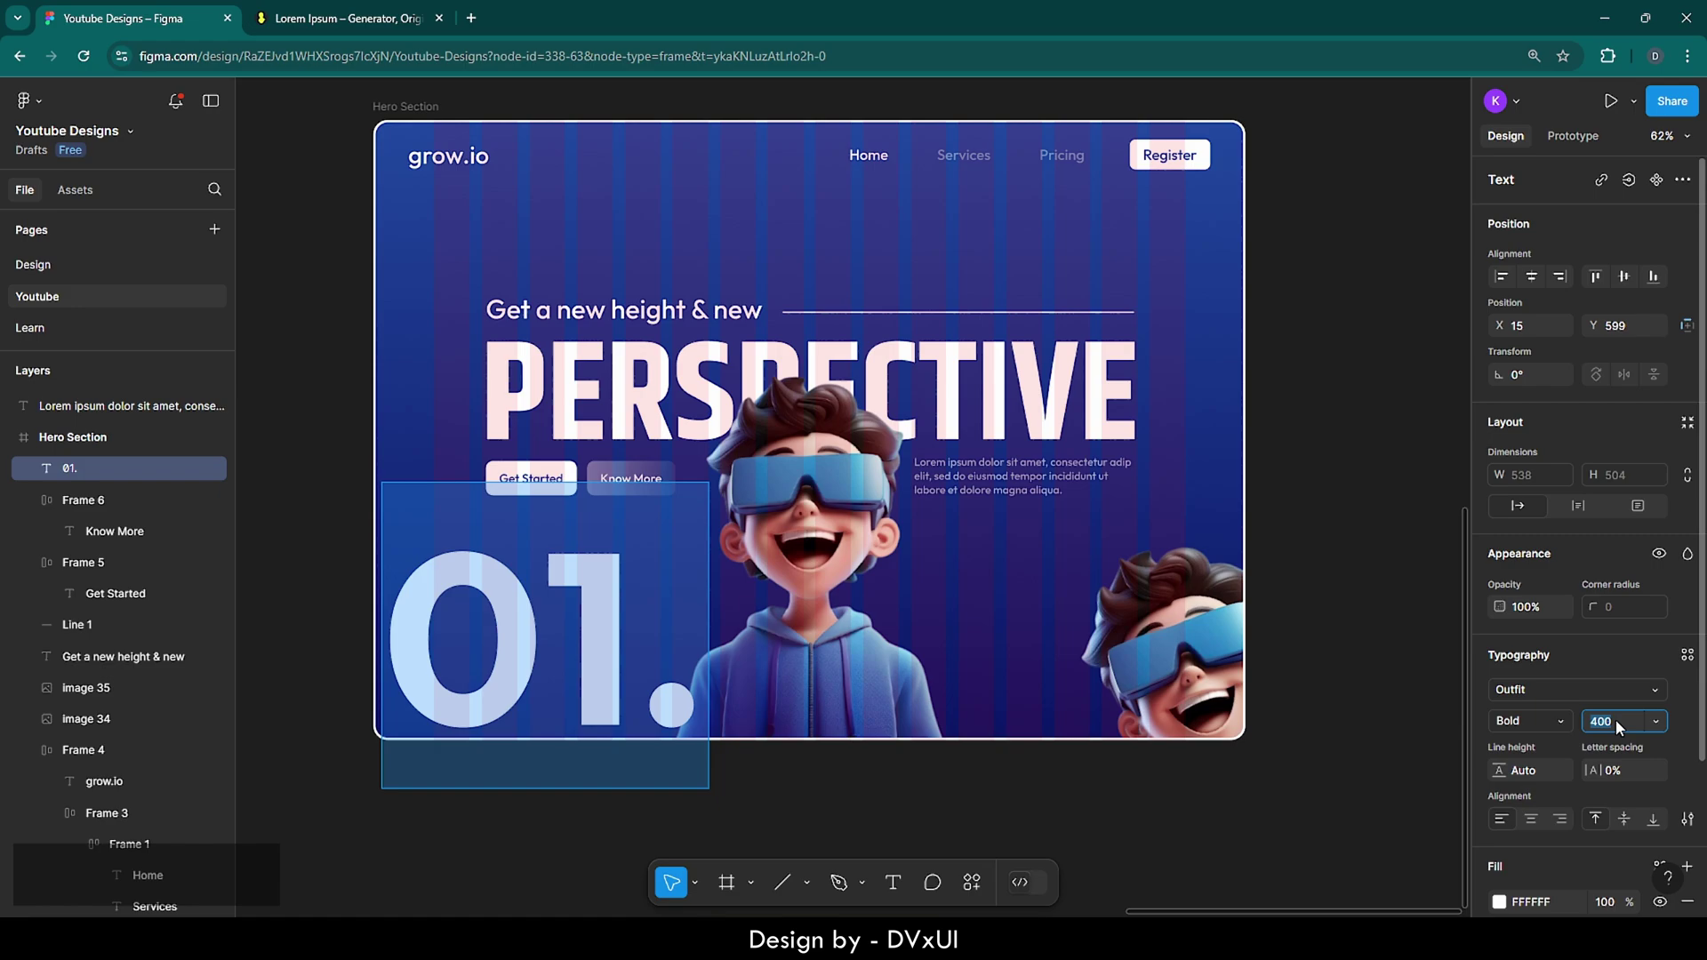
key(shift+Down)
key(shift+Down)
key(shift+Down)
key(shift+Down)
key(shift+Down)
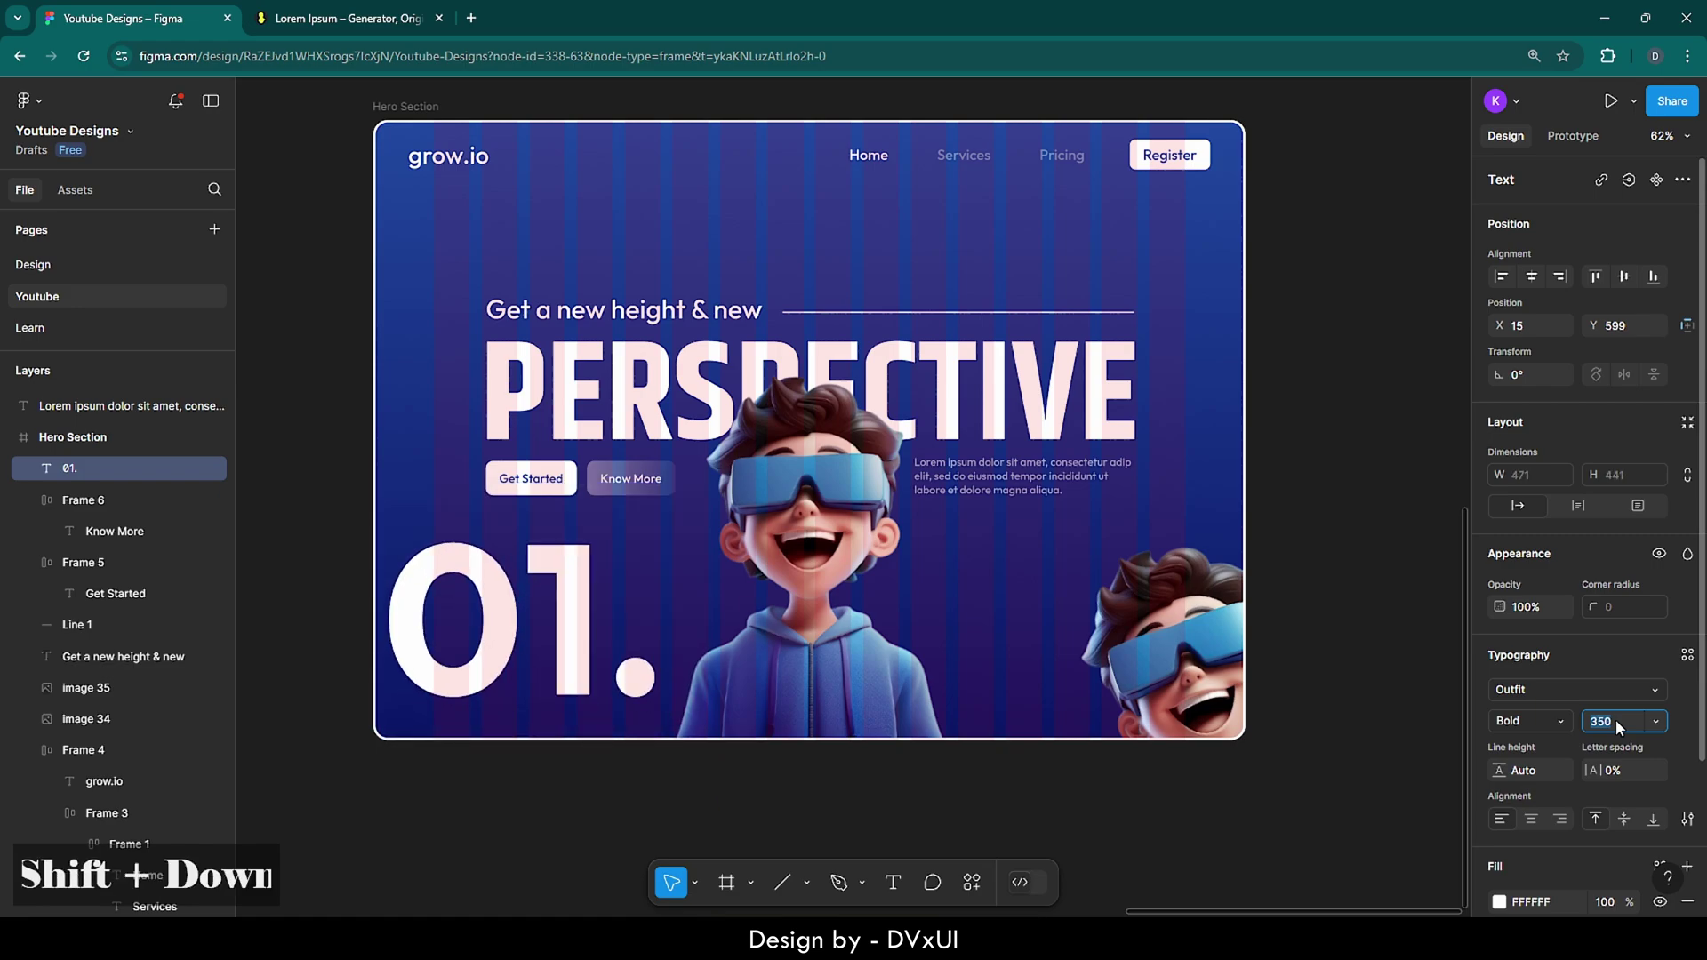
key(shift+Down)
key(shift+Down)
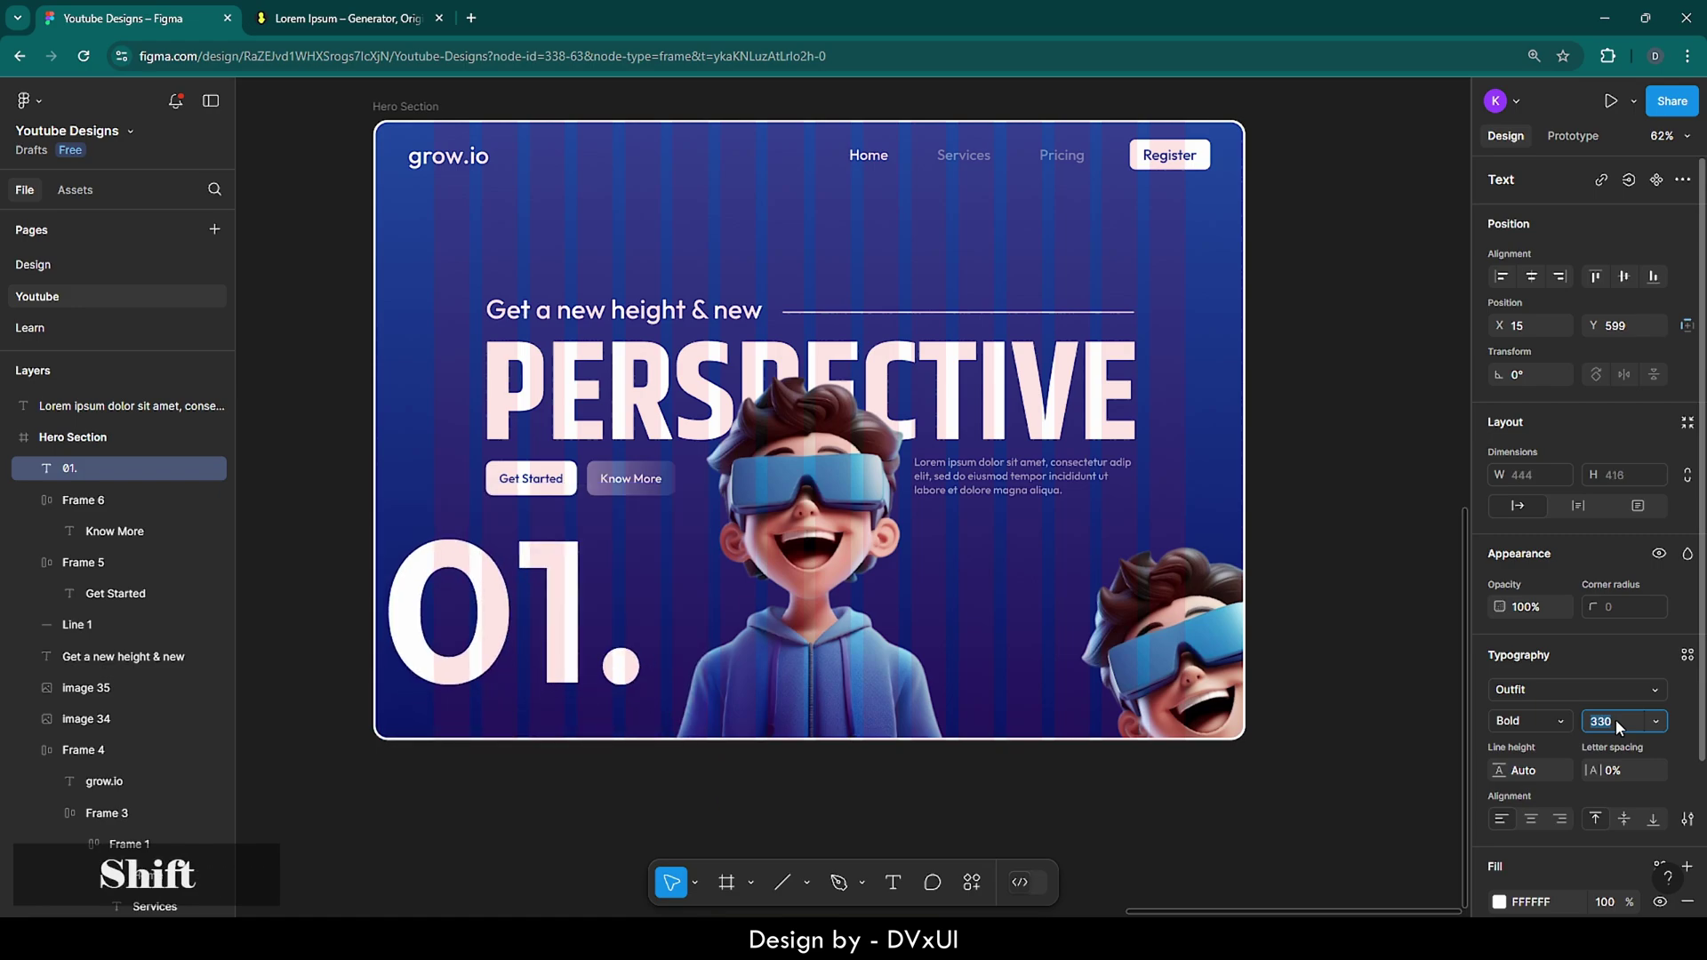
key(Return)
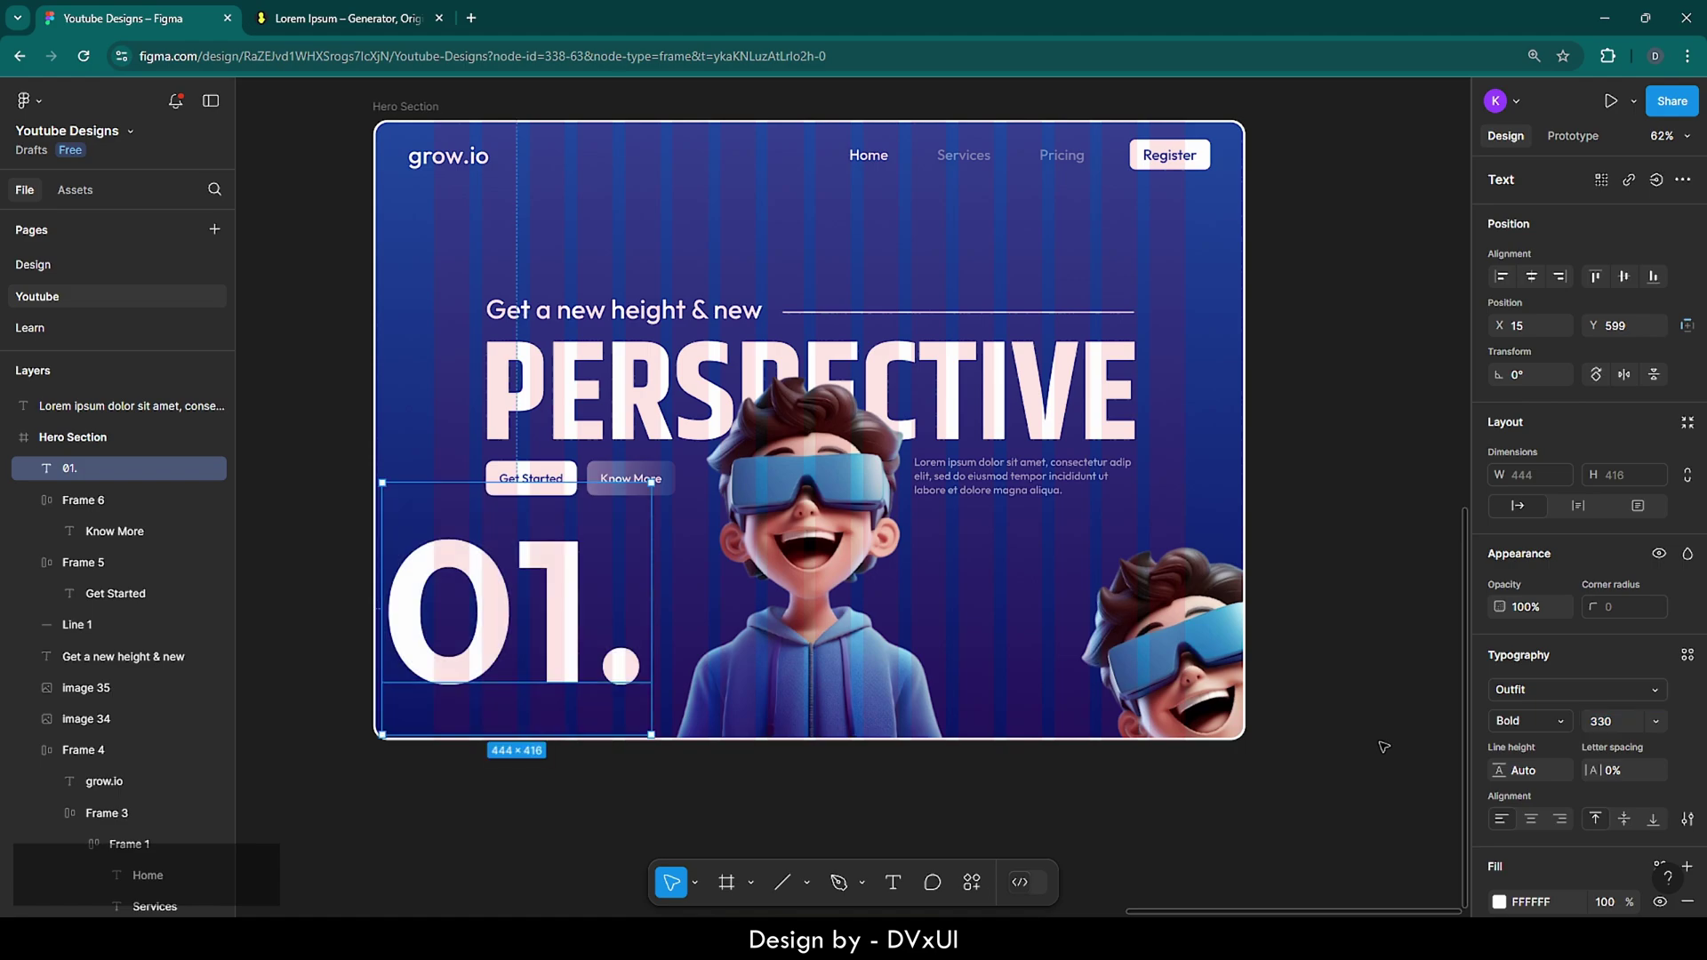
- Move the "01." text down to X 39, Y 659 in the hero section's lower-left corner and set its fill opacity to 10%
drag(544, 611, 560, 645)
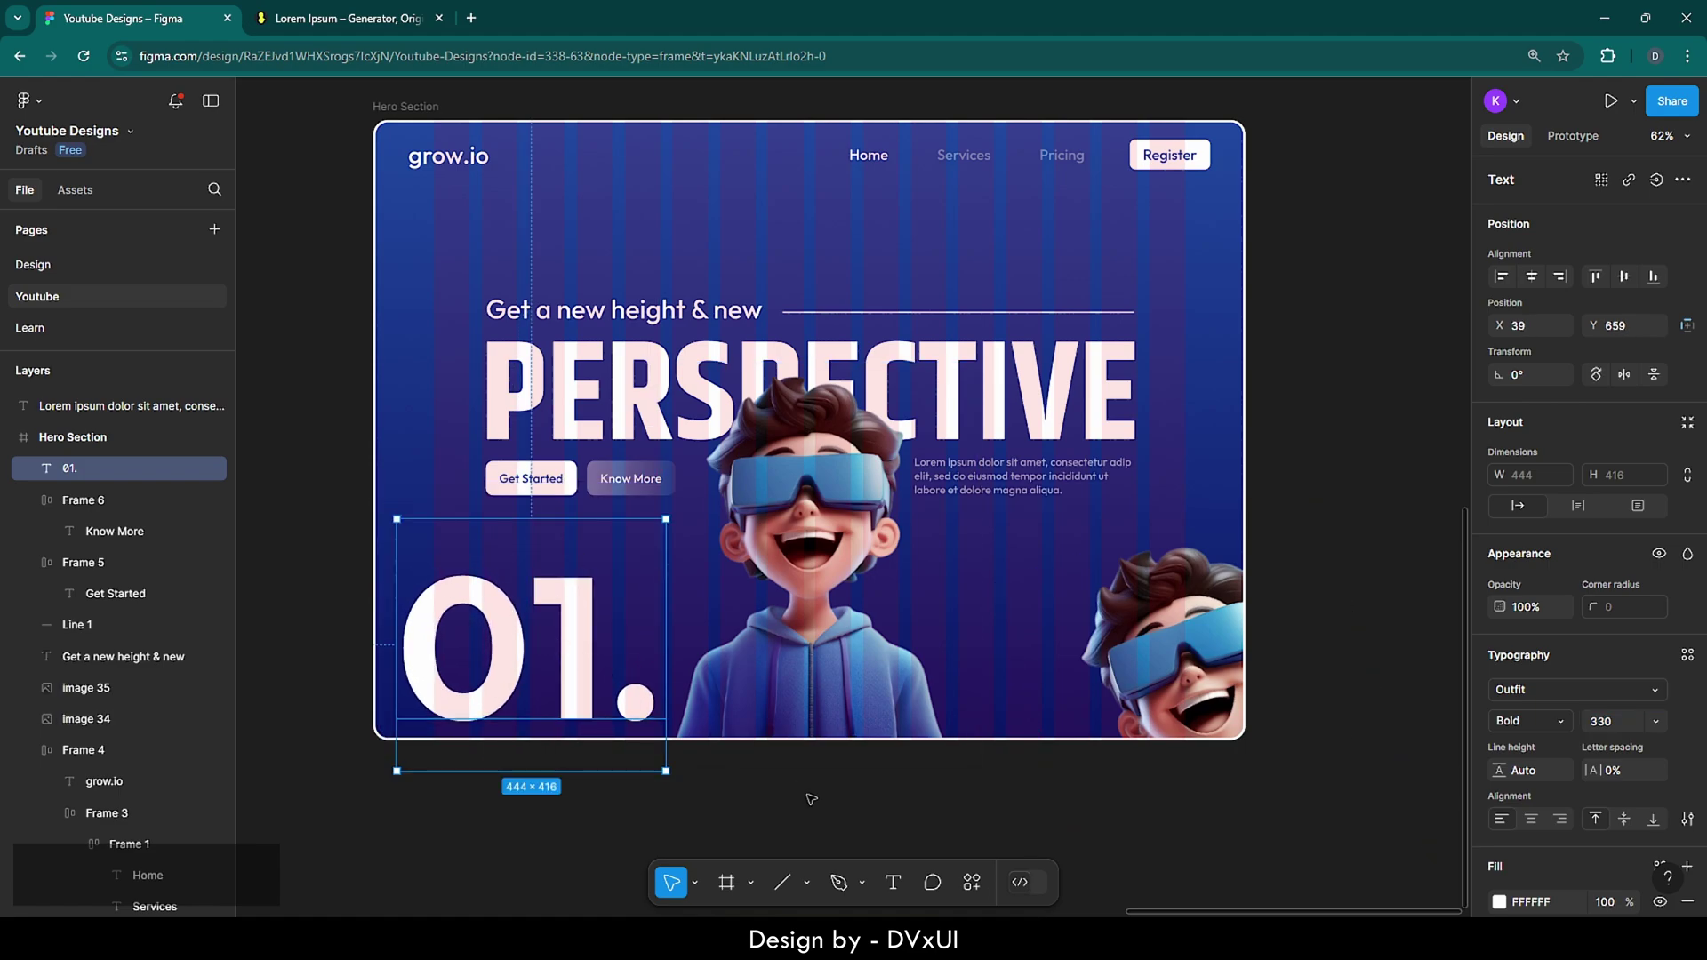
click(851, 822)
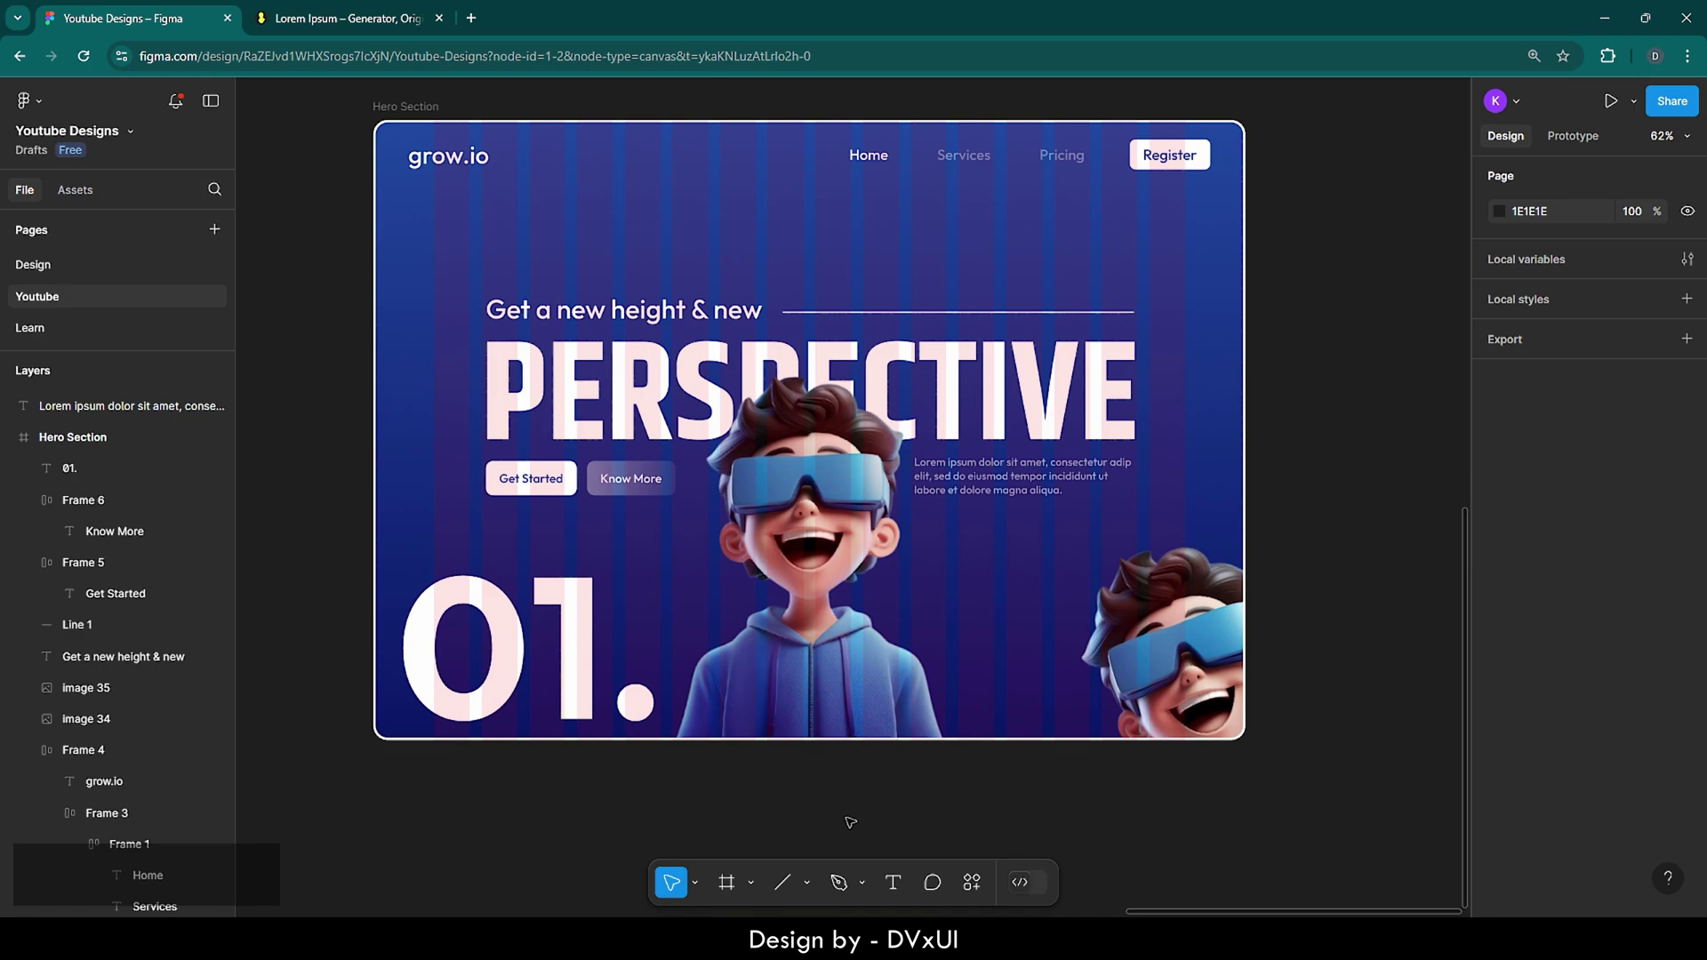
click(537, 661)
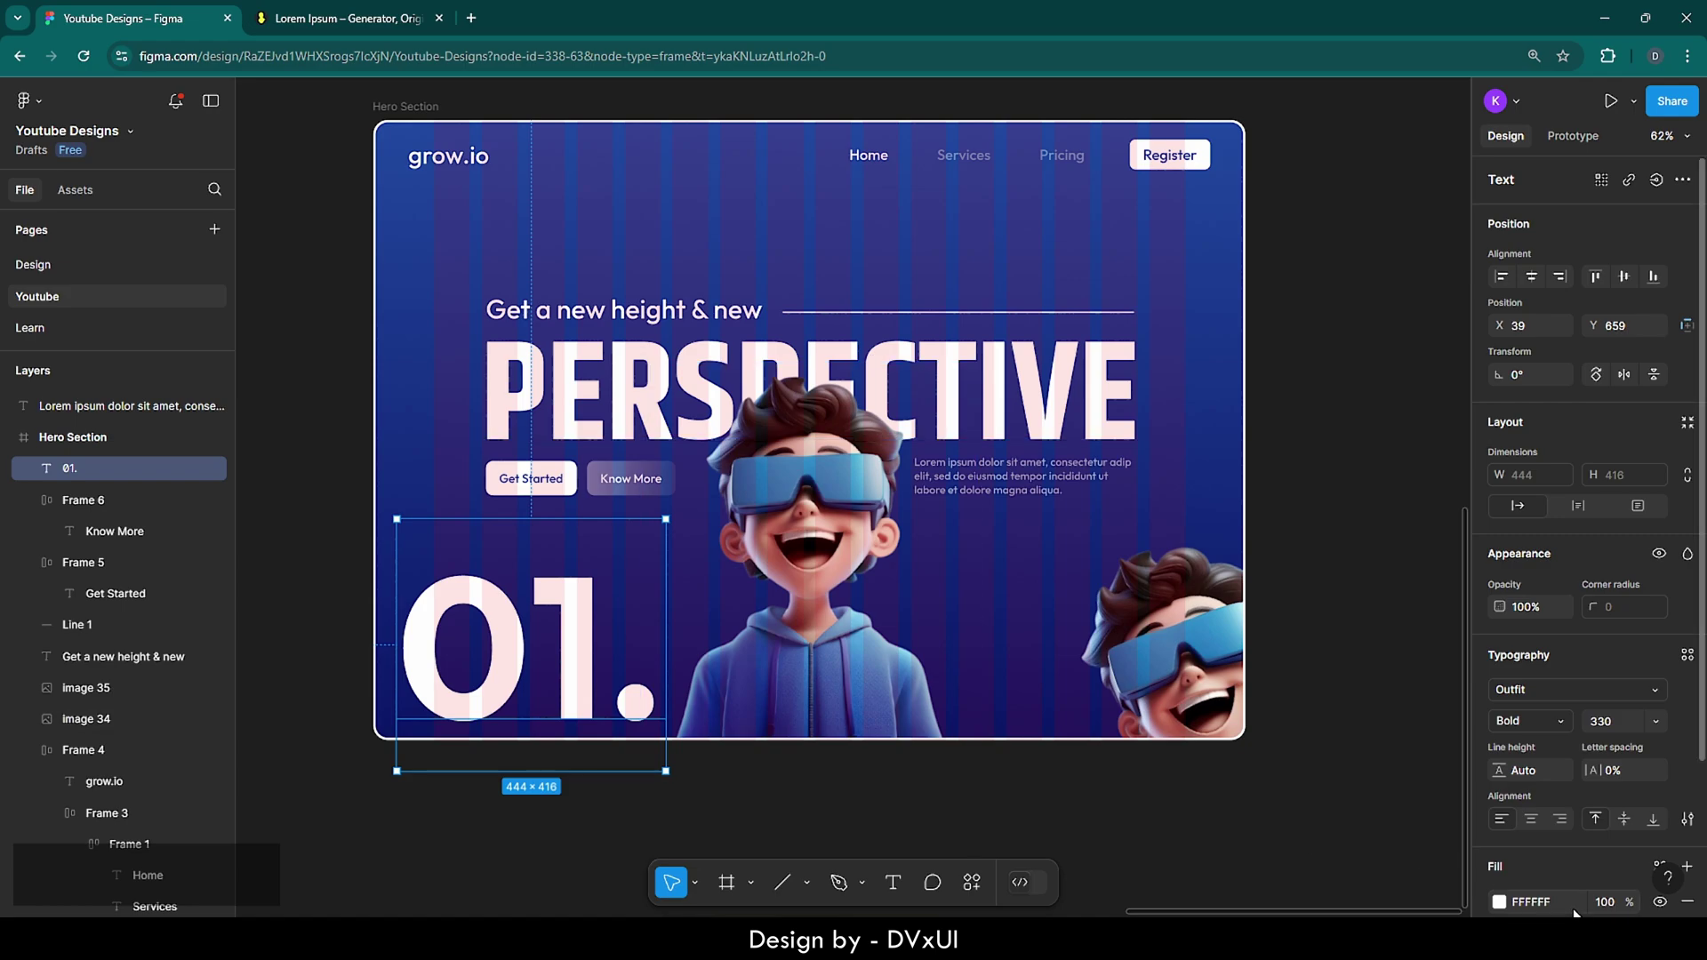
click(1616, 910)
text(10)
key(Return)
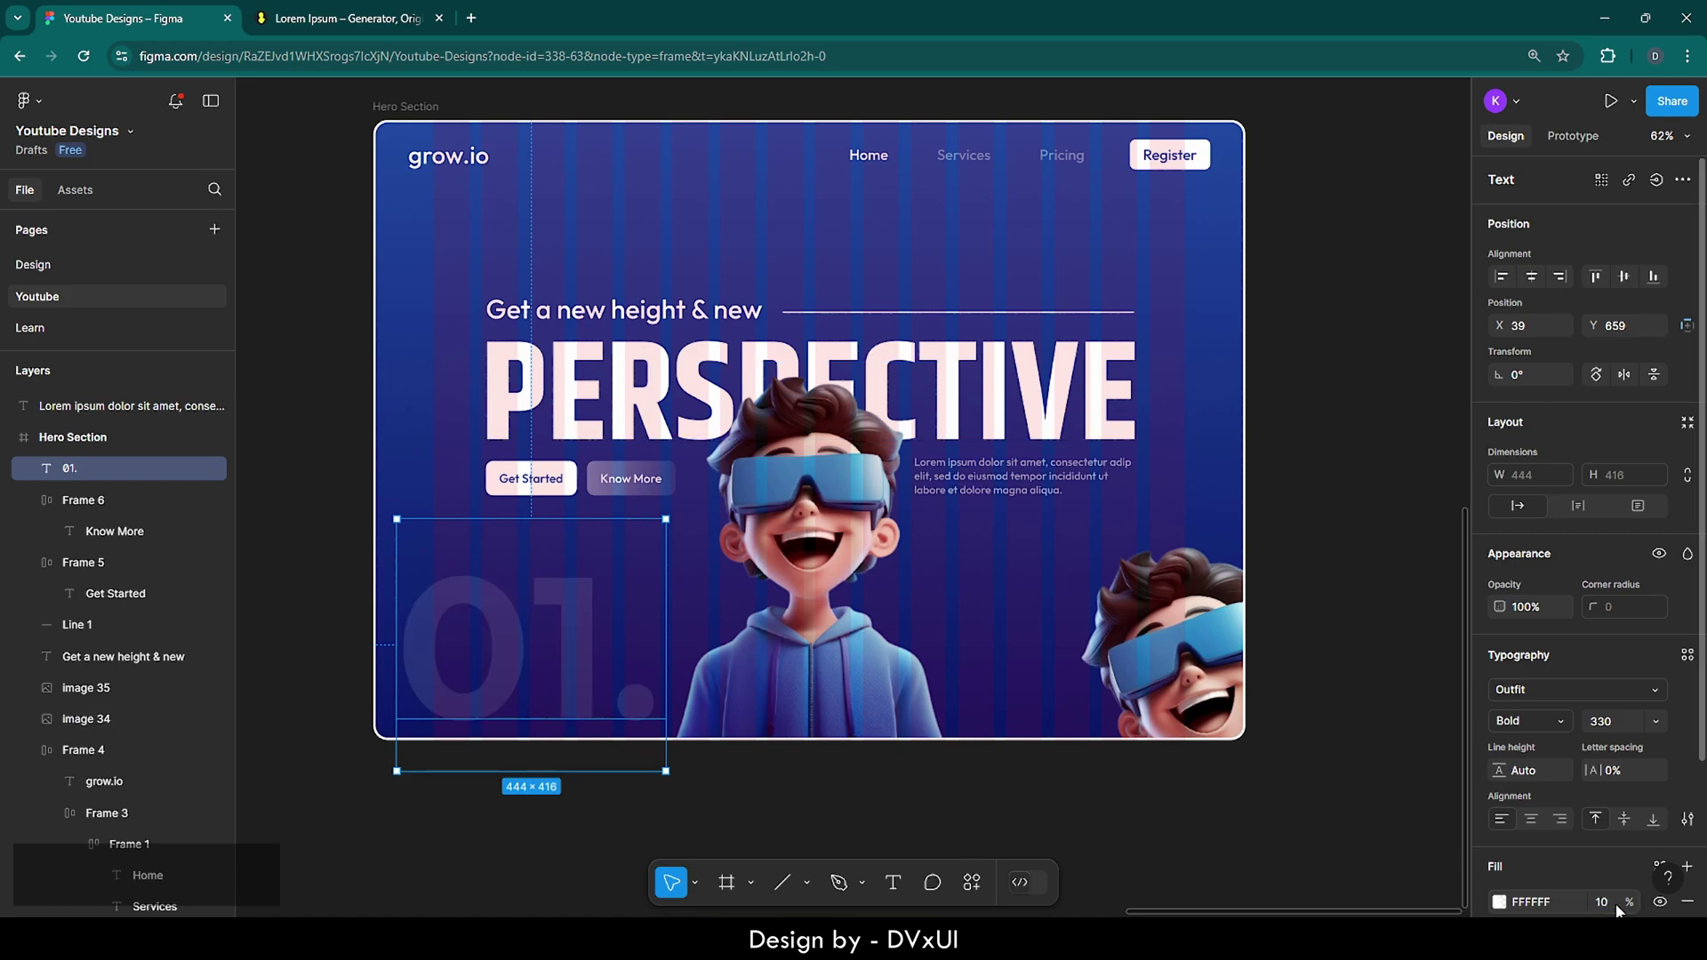
click(1072, 809)
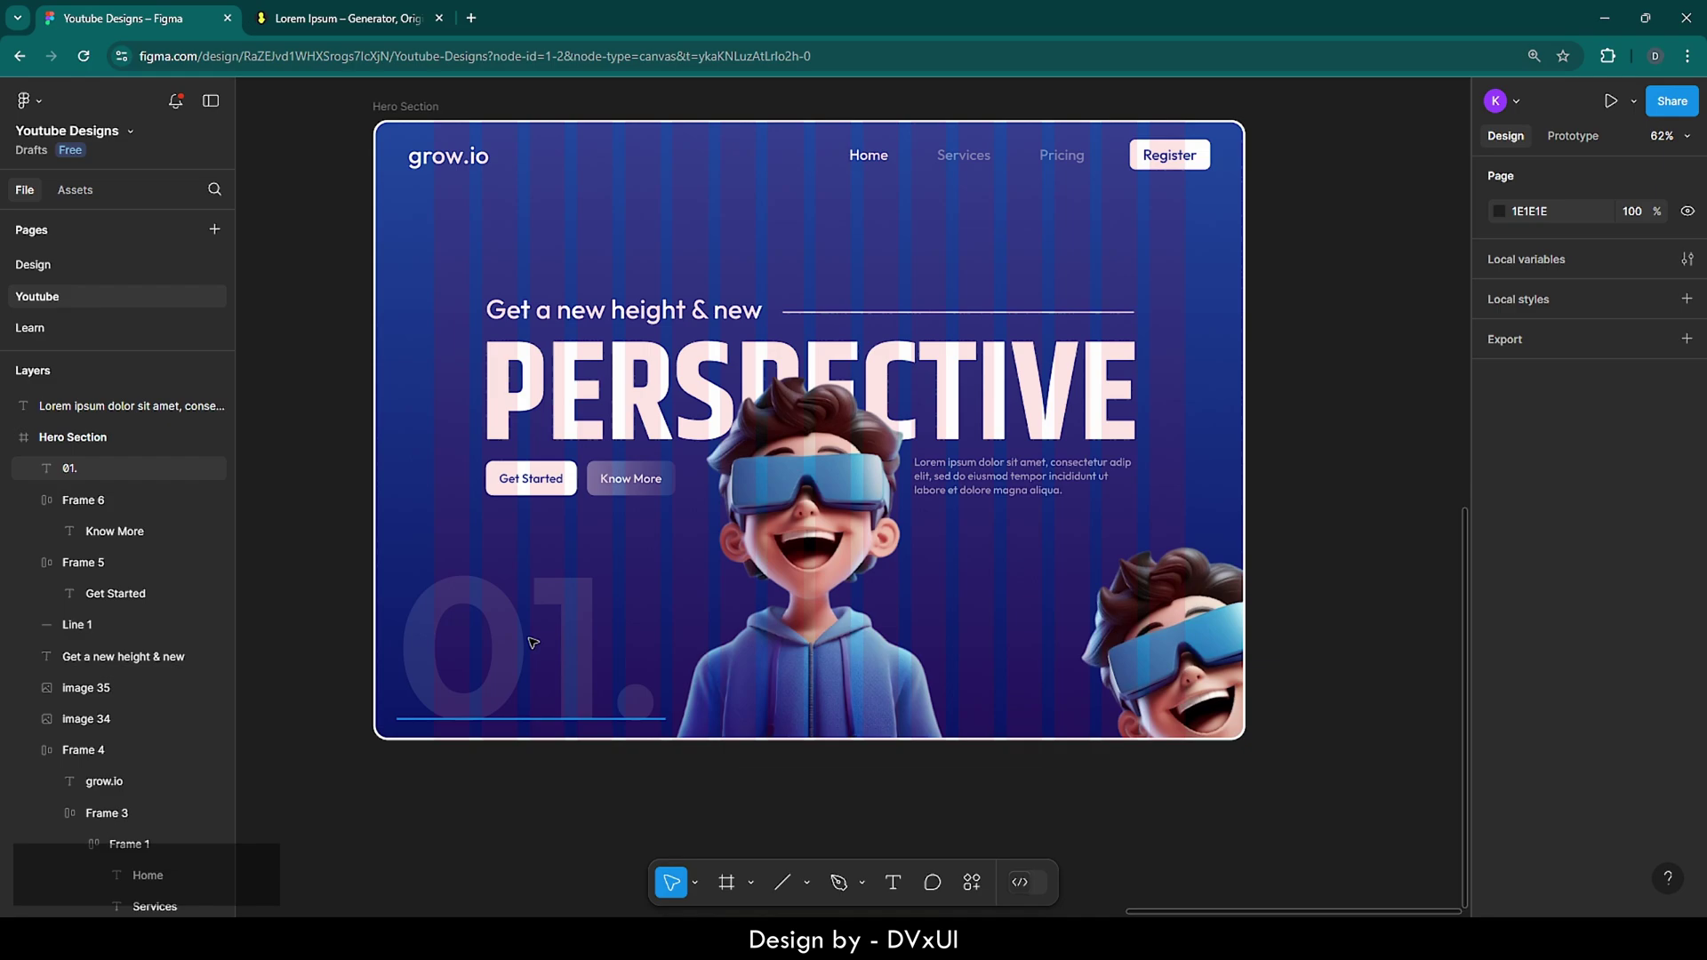
- Hide the 16-column layout grid of the Hero Section frame
click(404, 107)
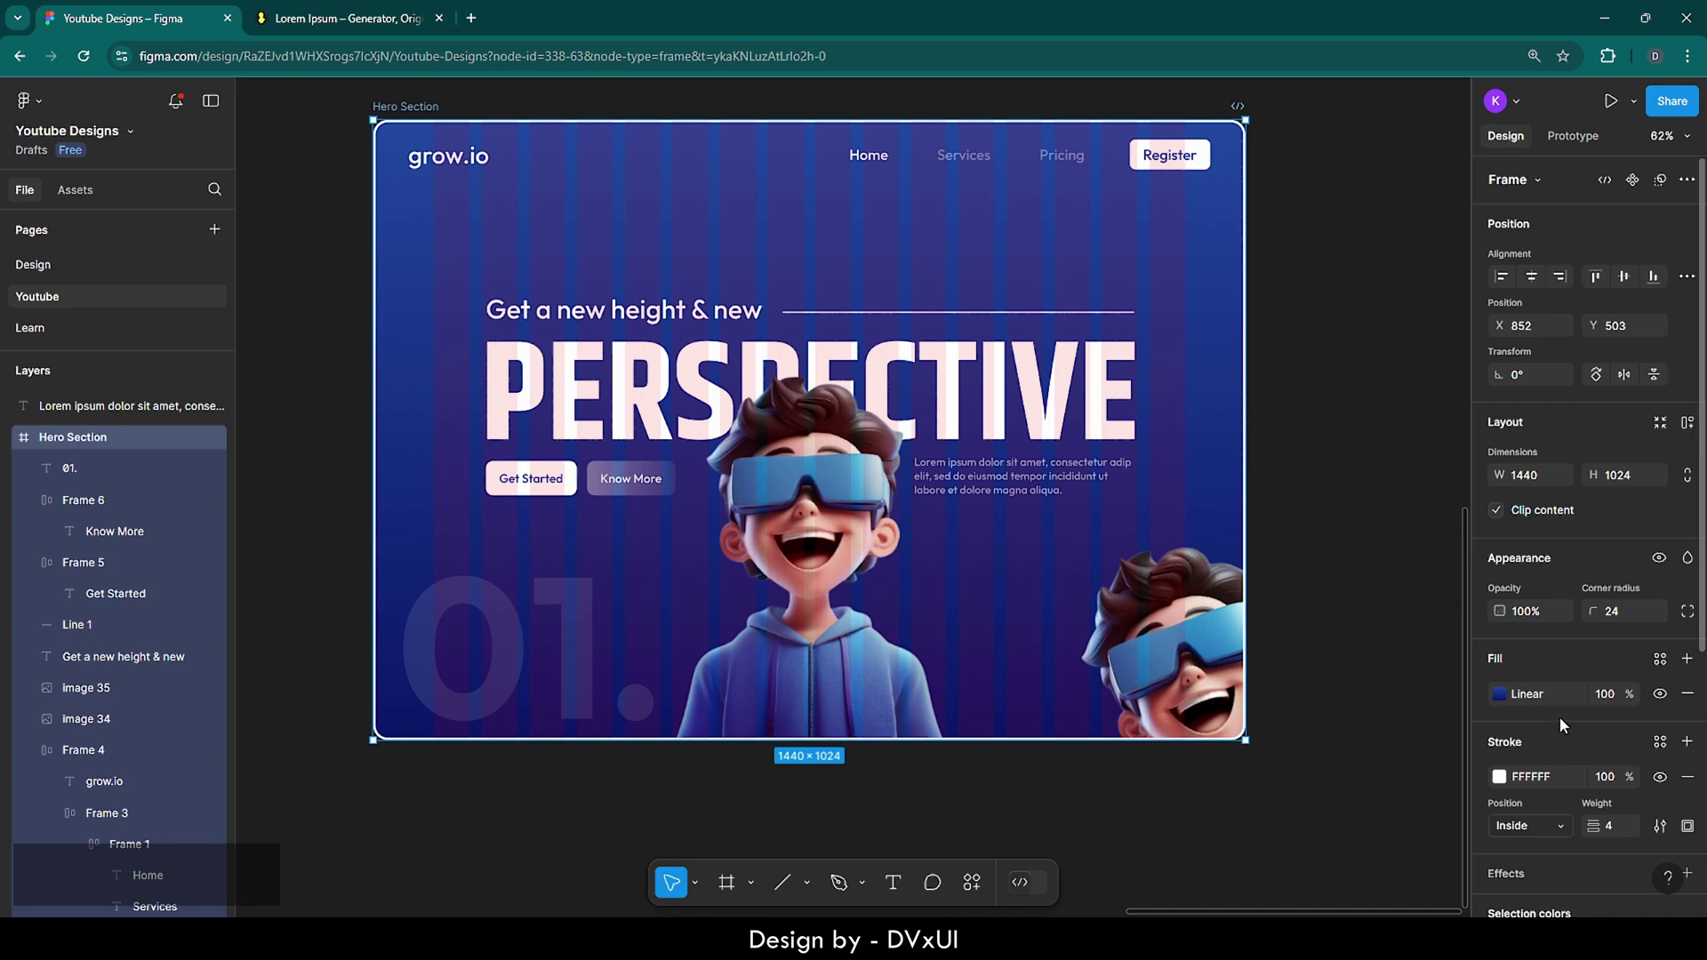
scroll(1559, 716, down, 5)
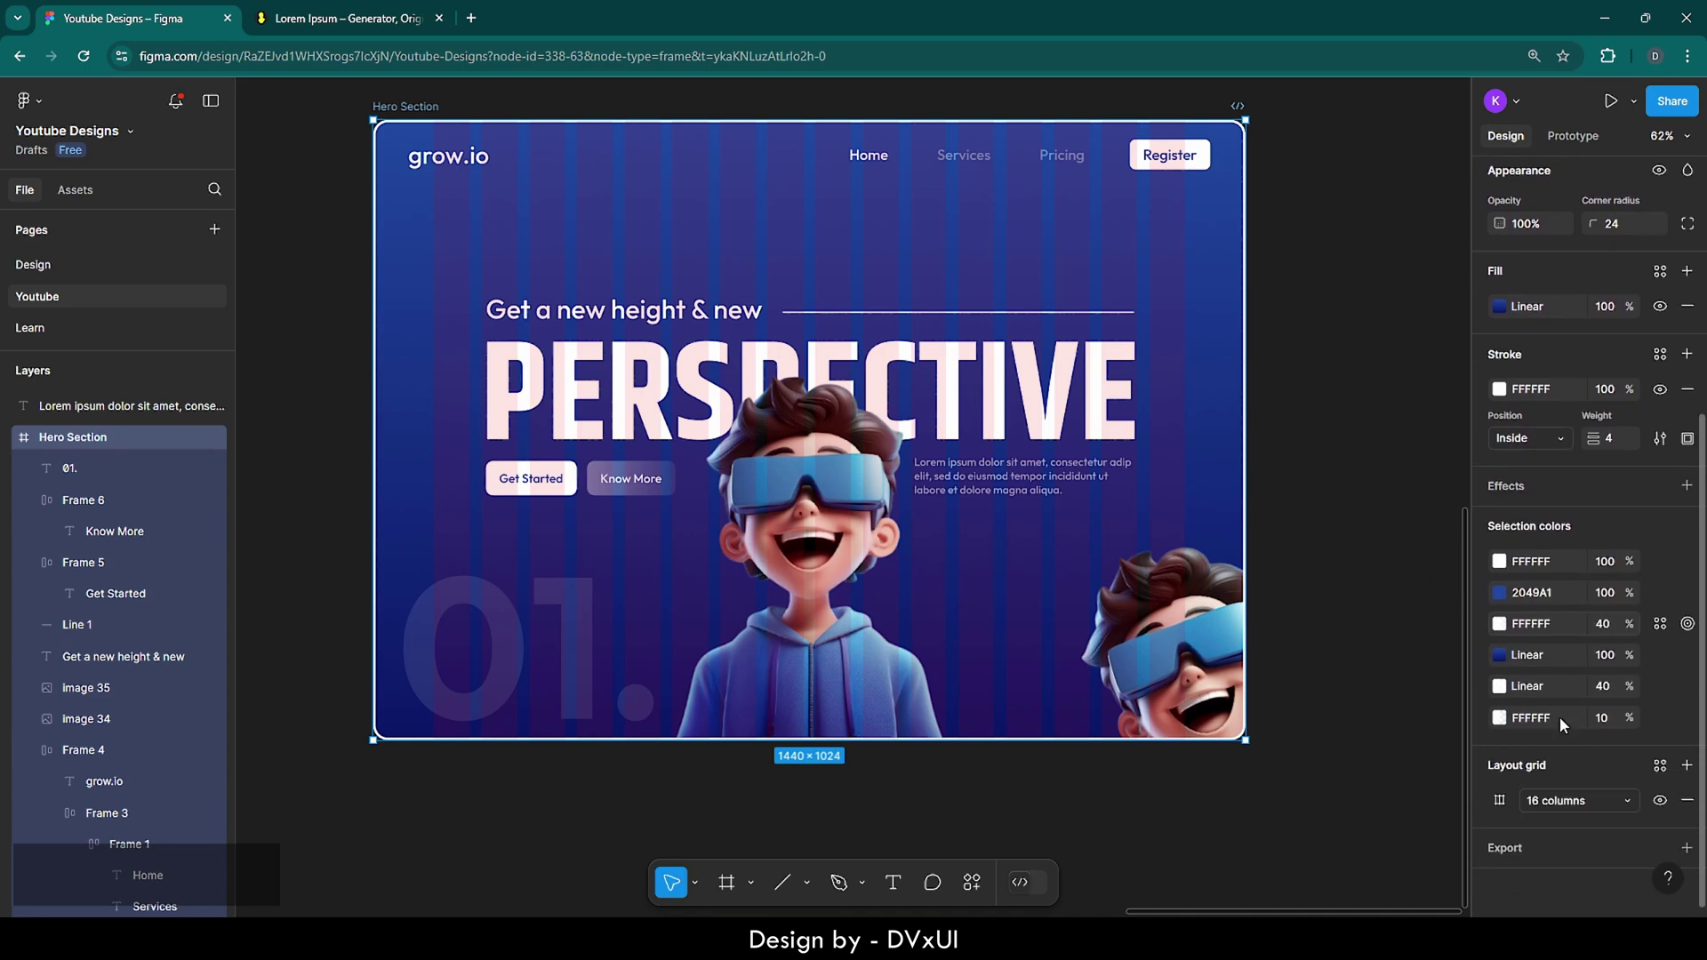
click(1659, 801)
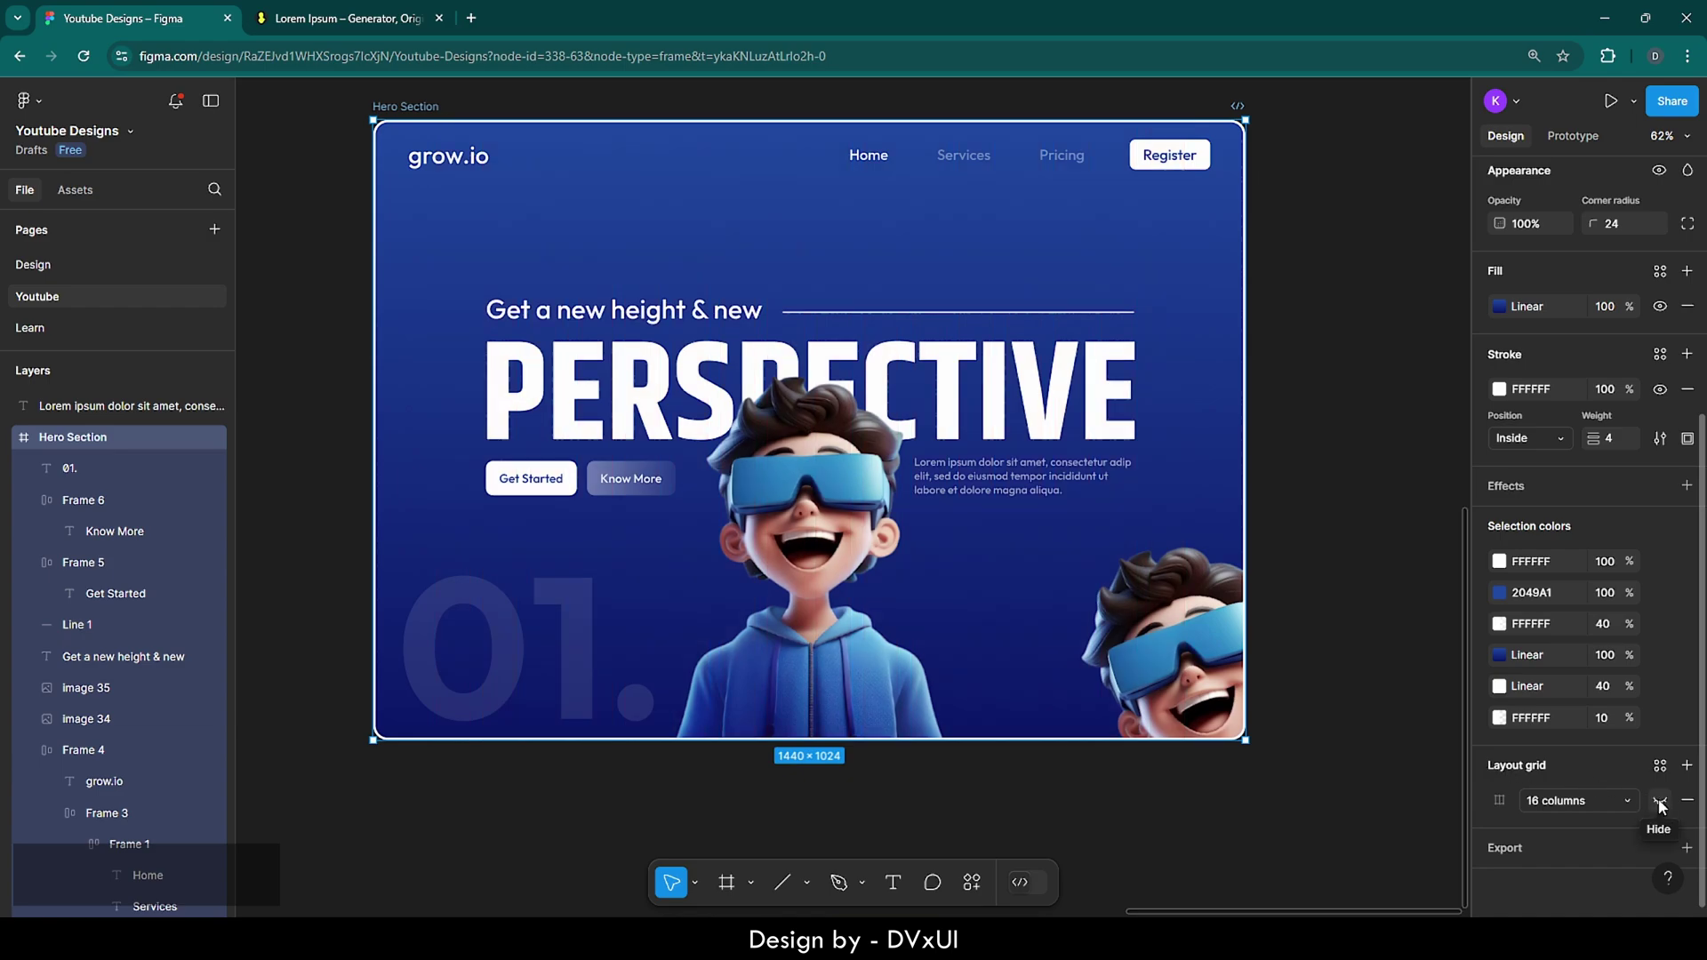
click(1396, 514)
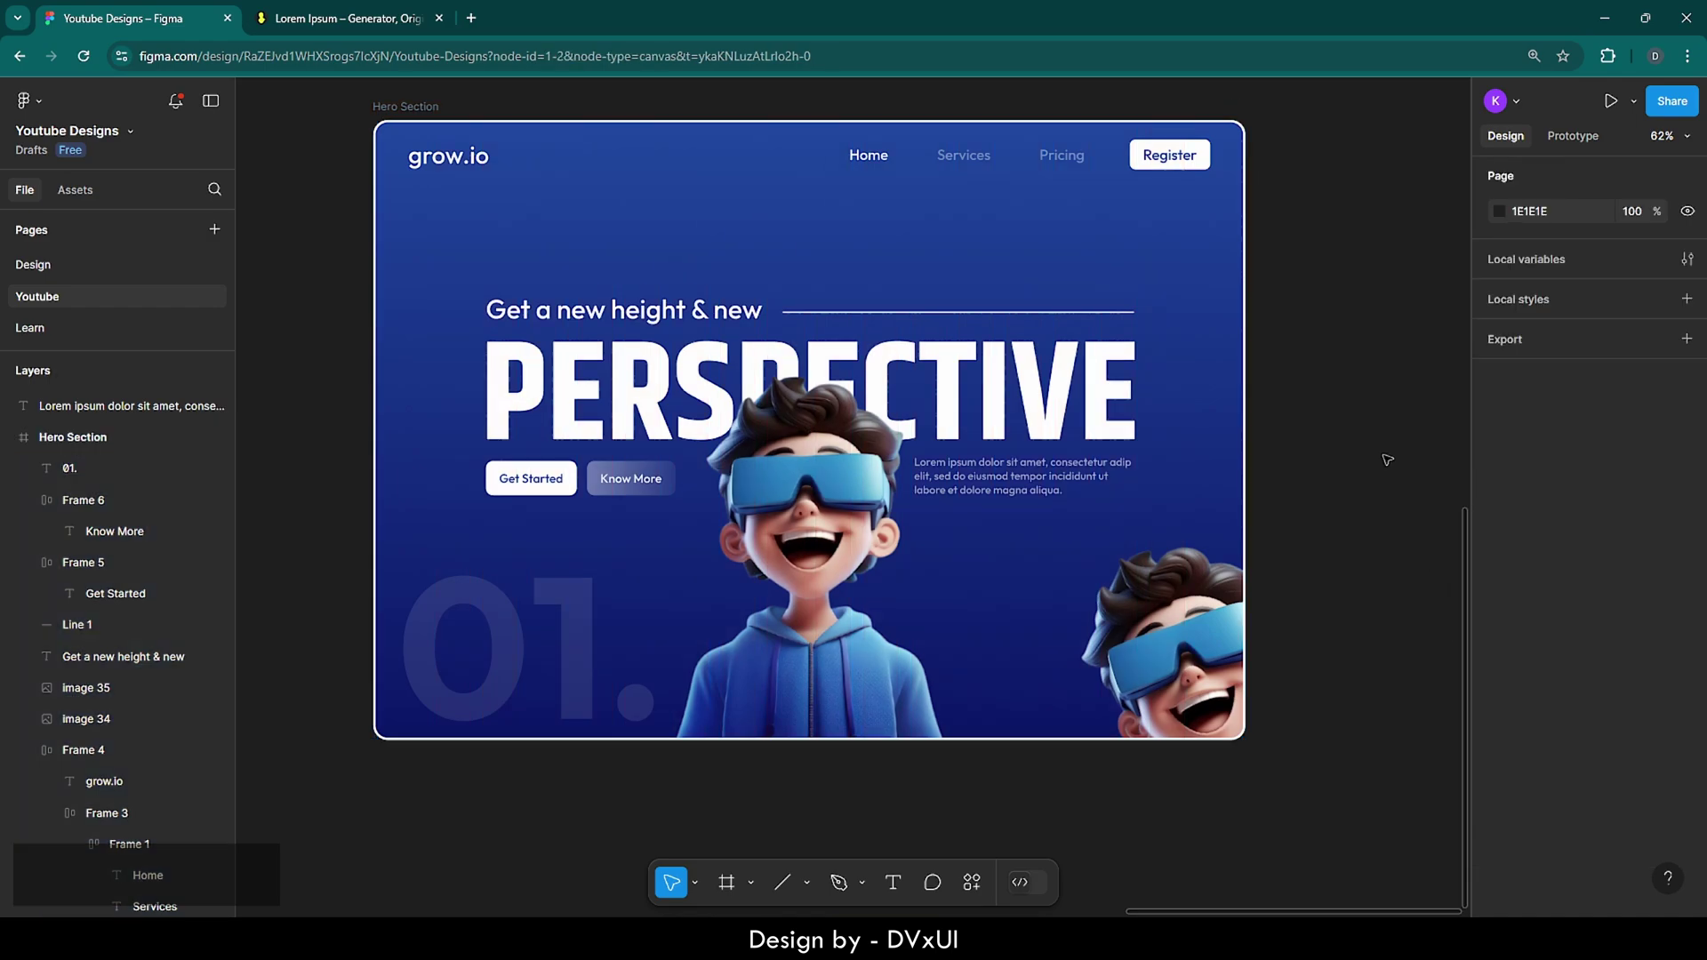
- Hide the interface, switch to full screen and enlarge the view to review the whole hero section
scroll(1387, 459, up, 1)
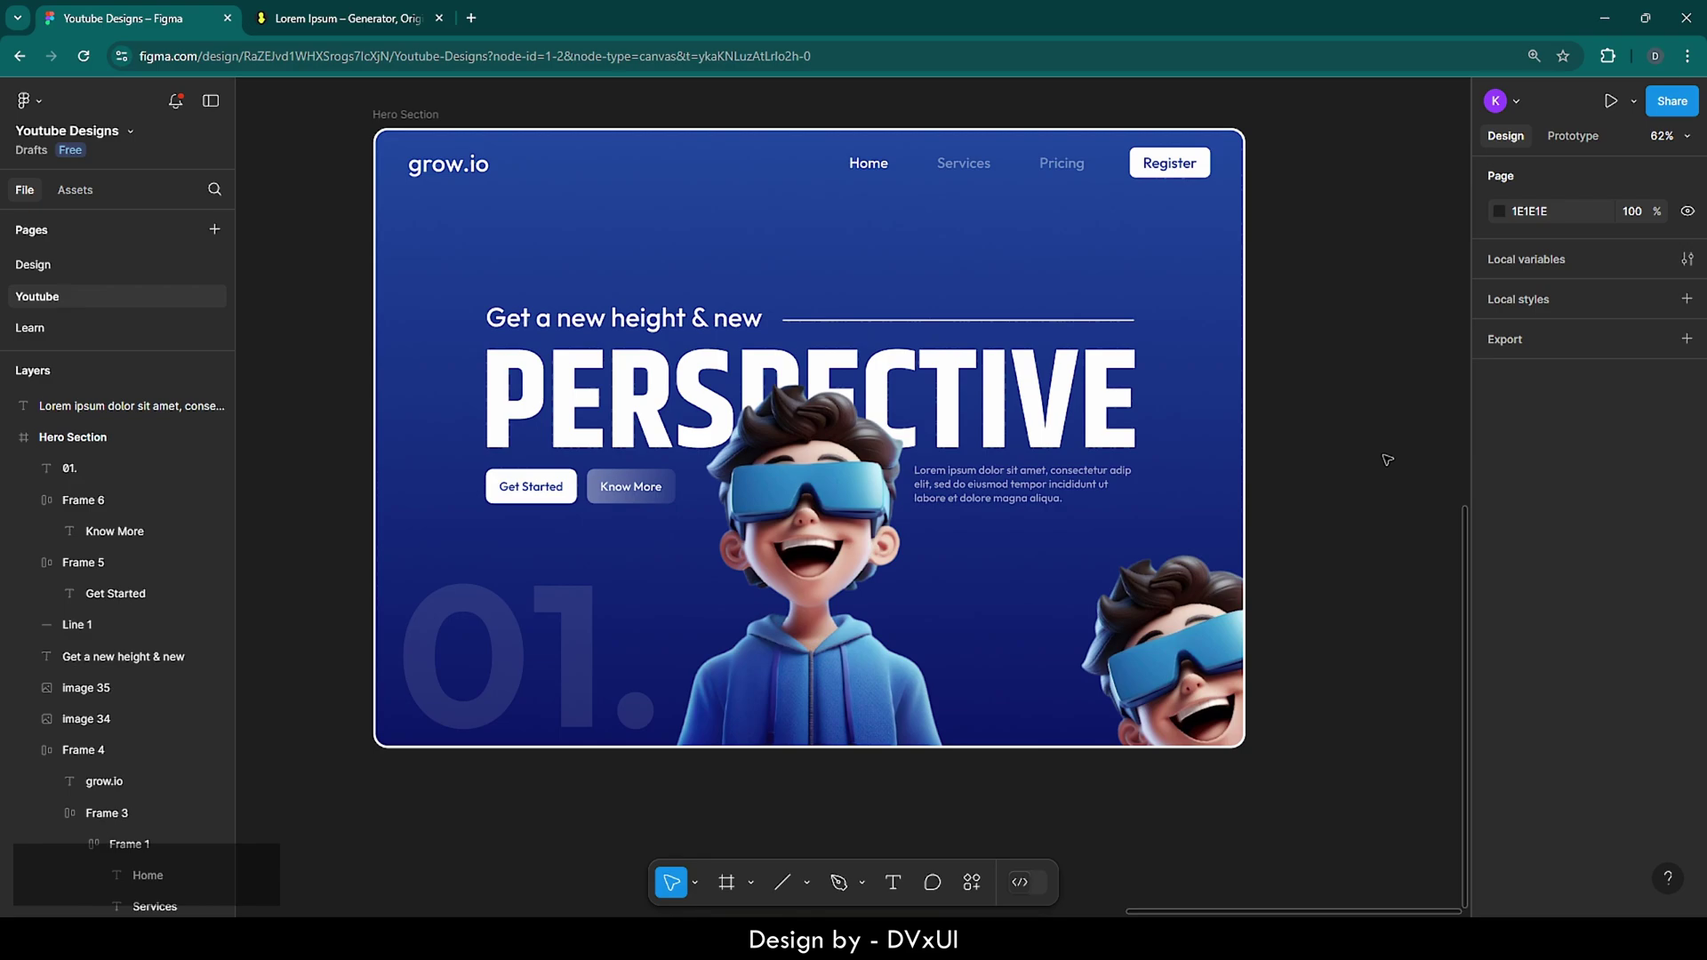
right_click(1310, 189)
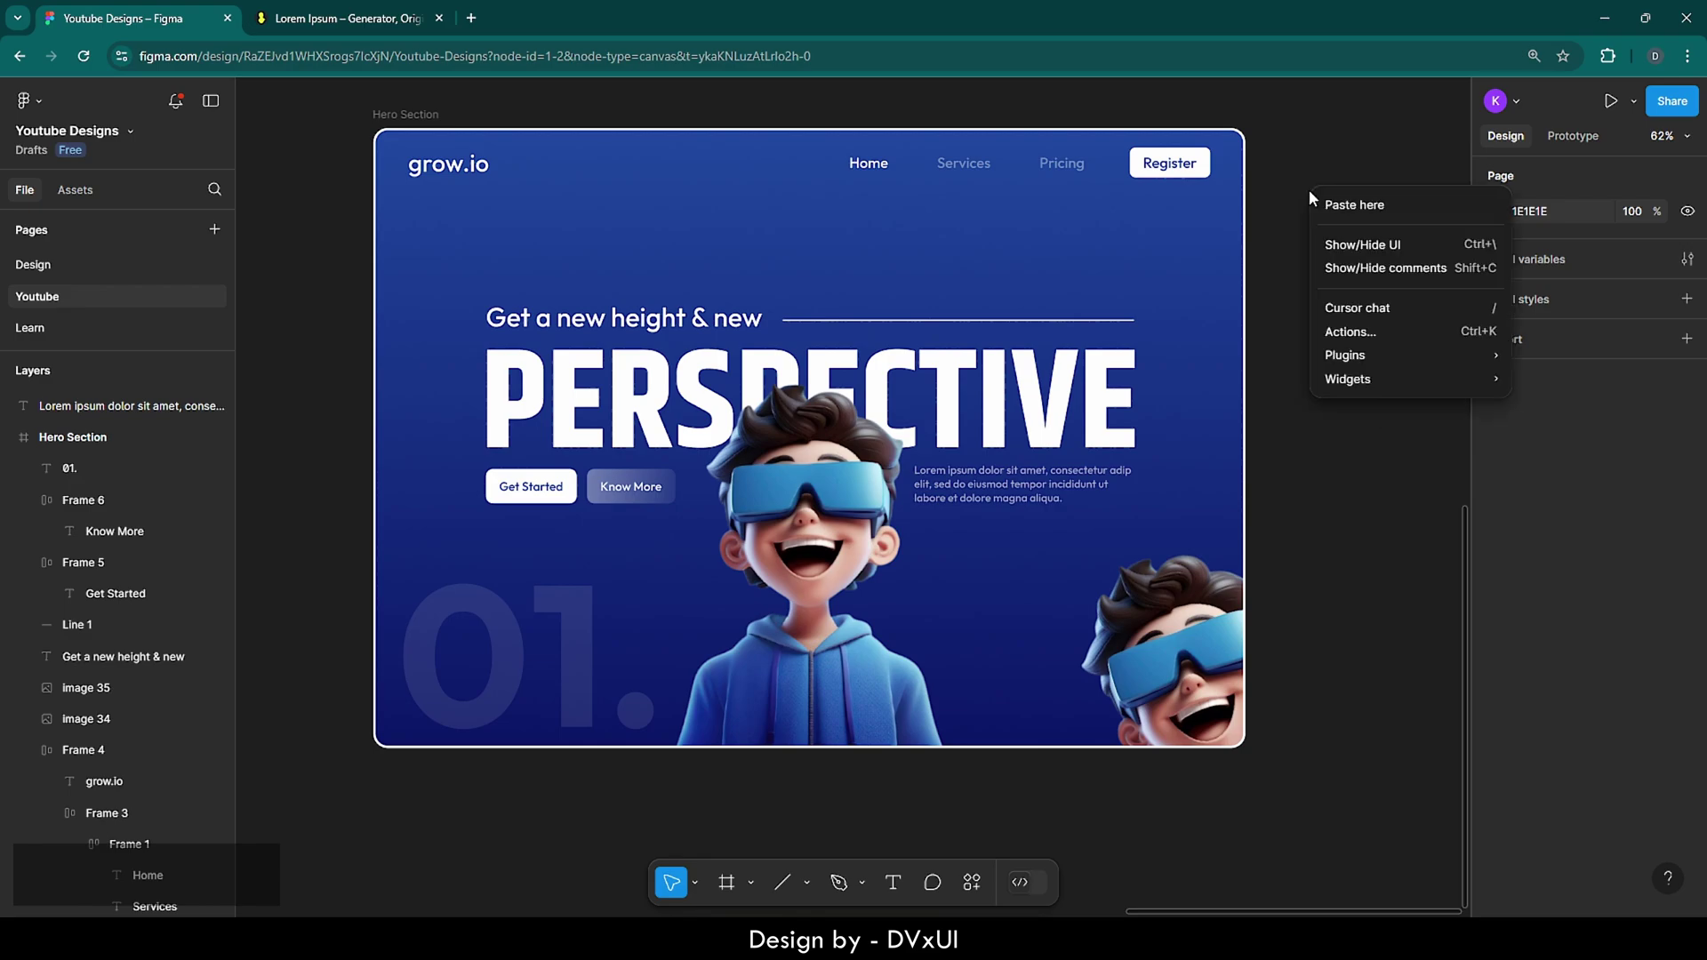
click(1349, 245)
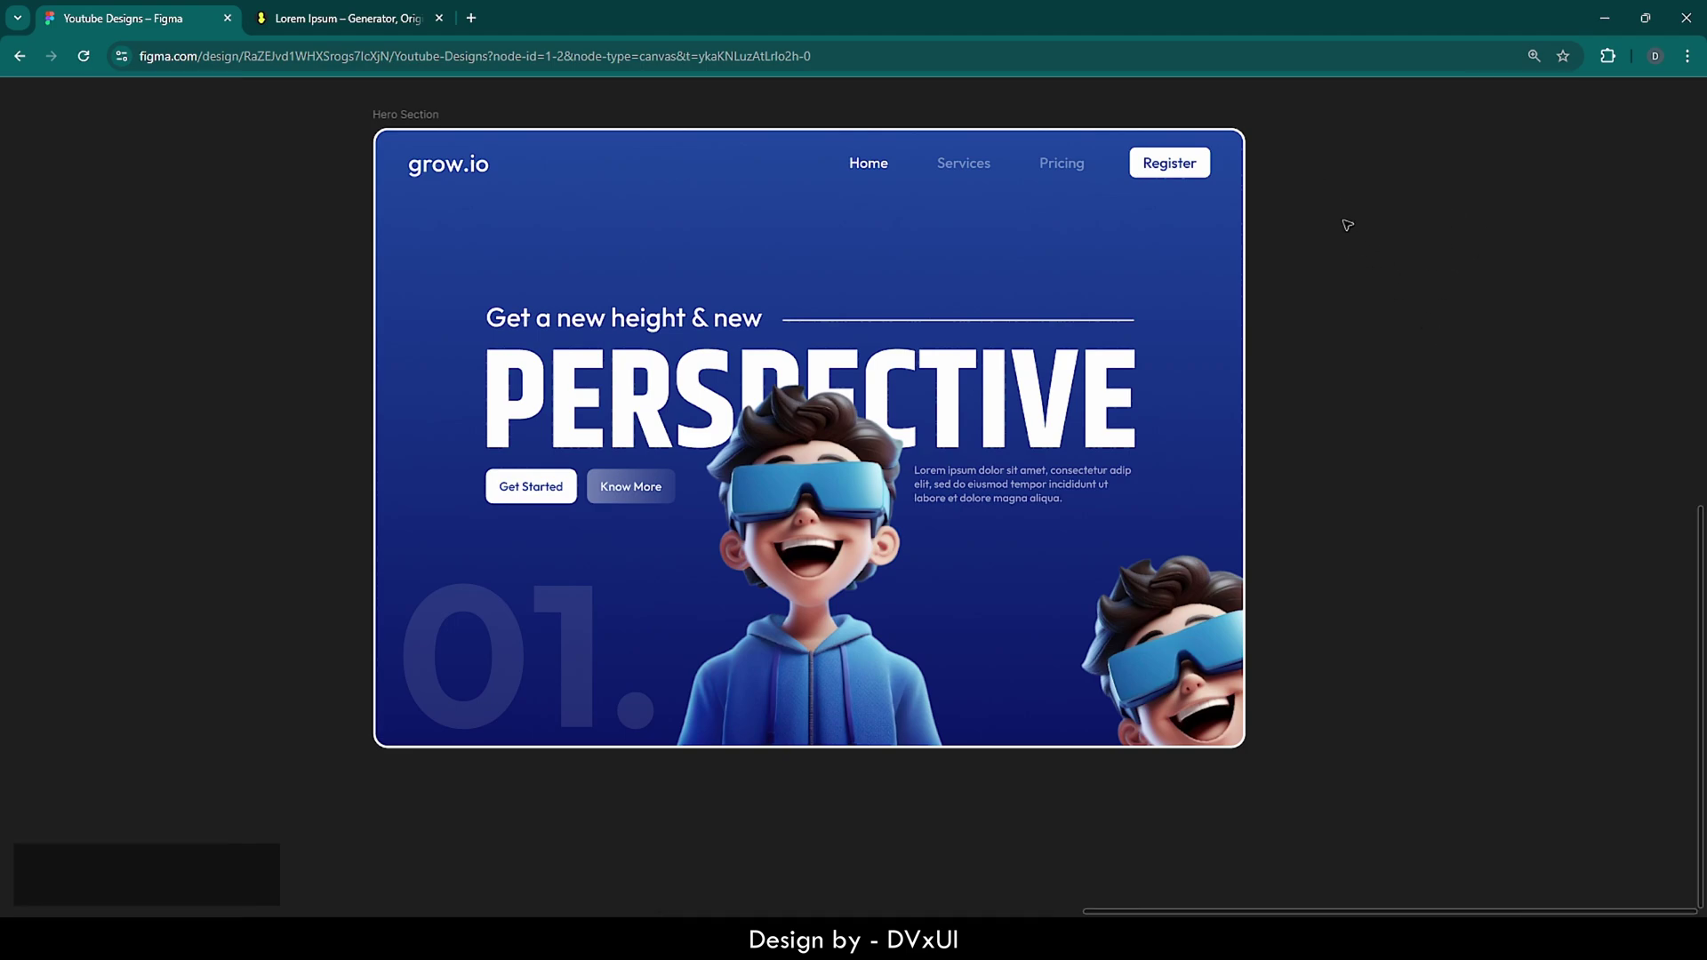
scroll(1336, 214, up, 1)
key(F11)
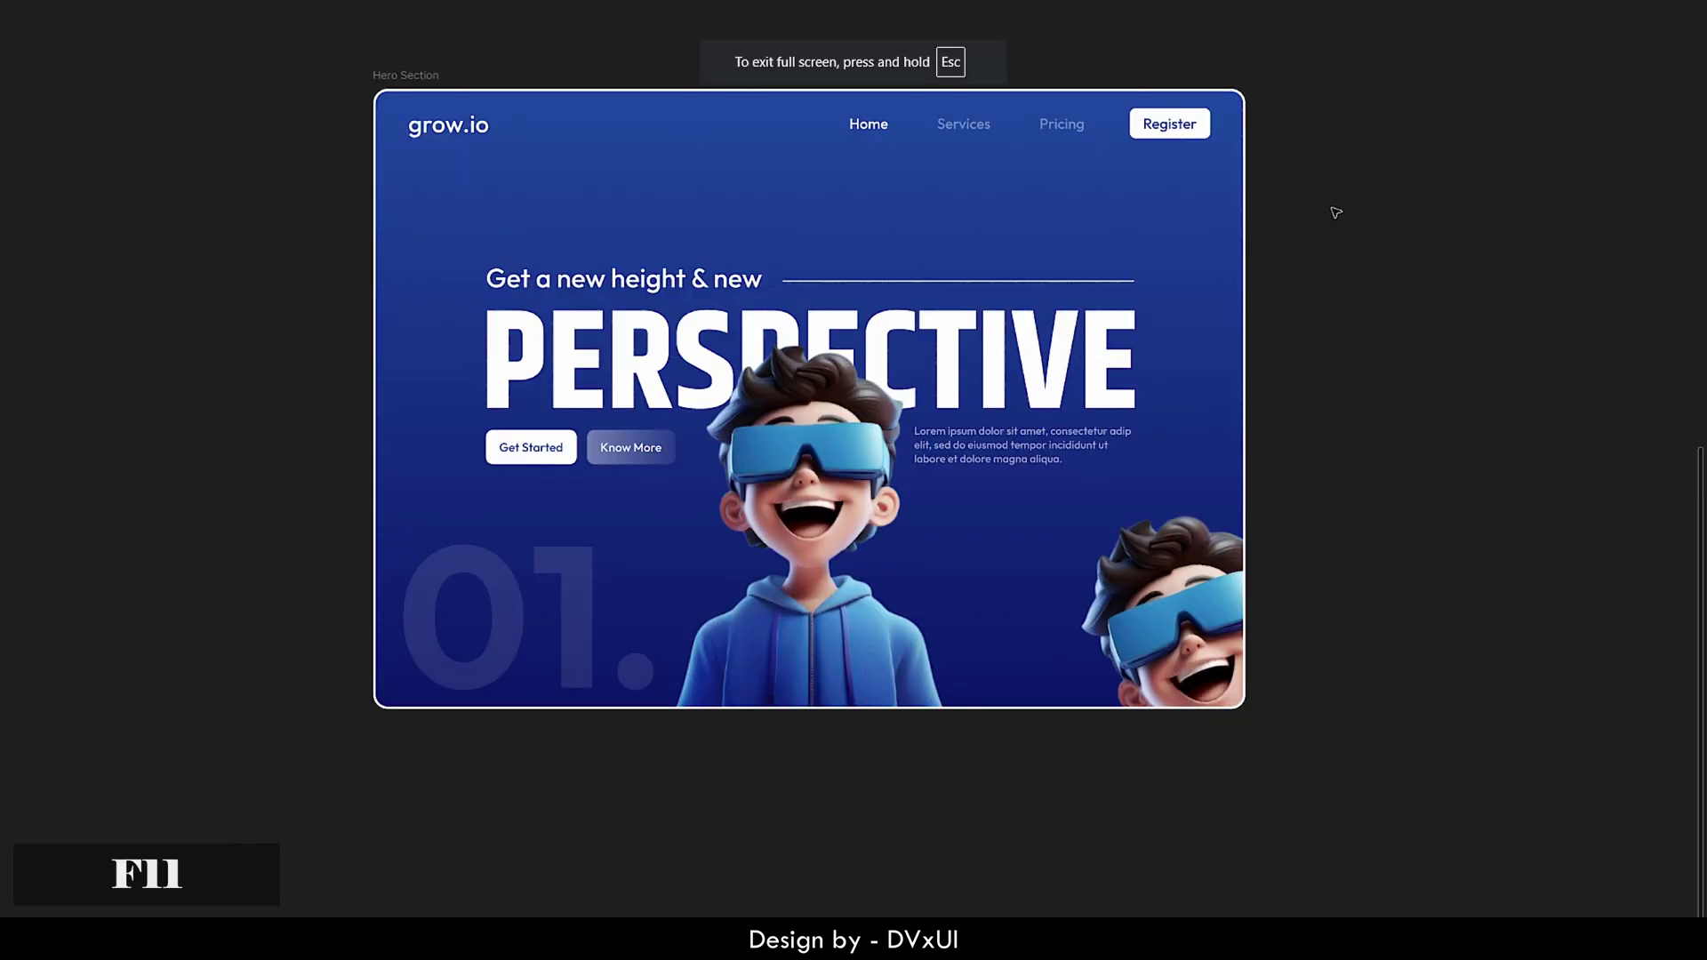
scroll(689, 240, up, 3)
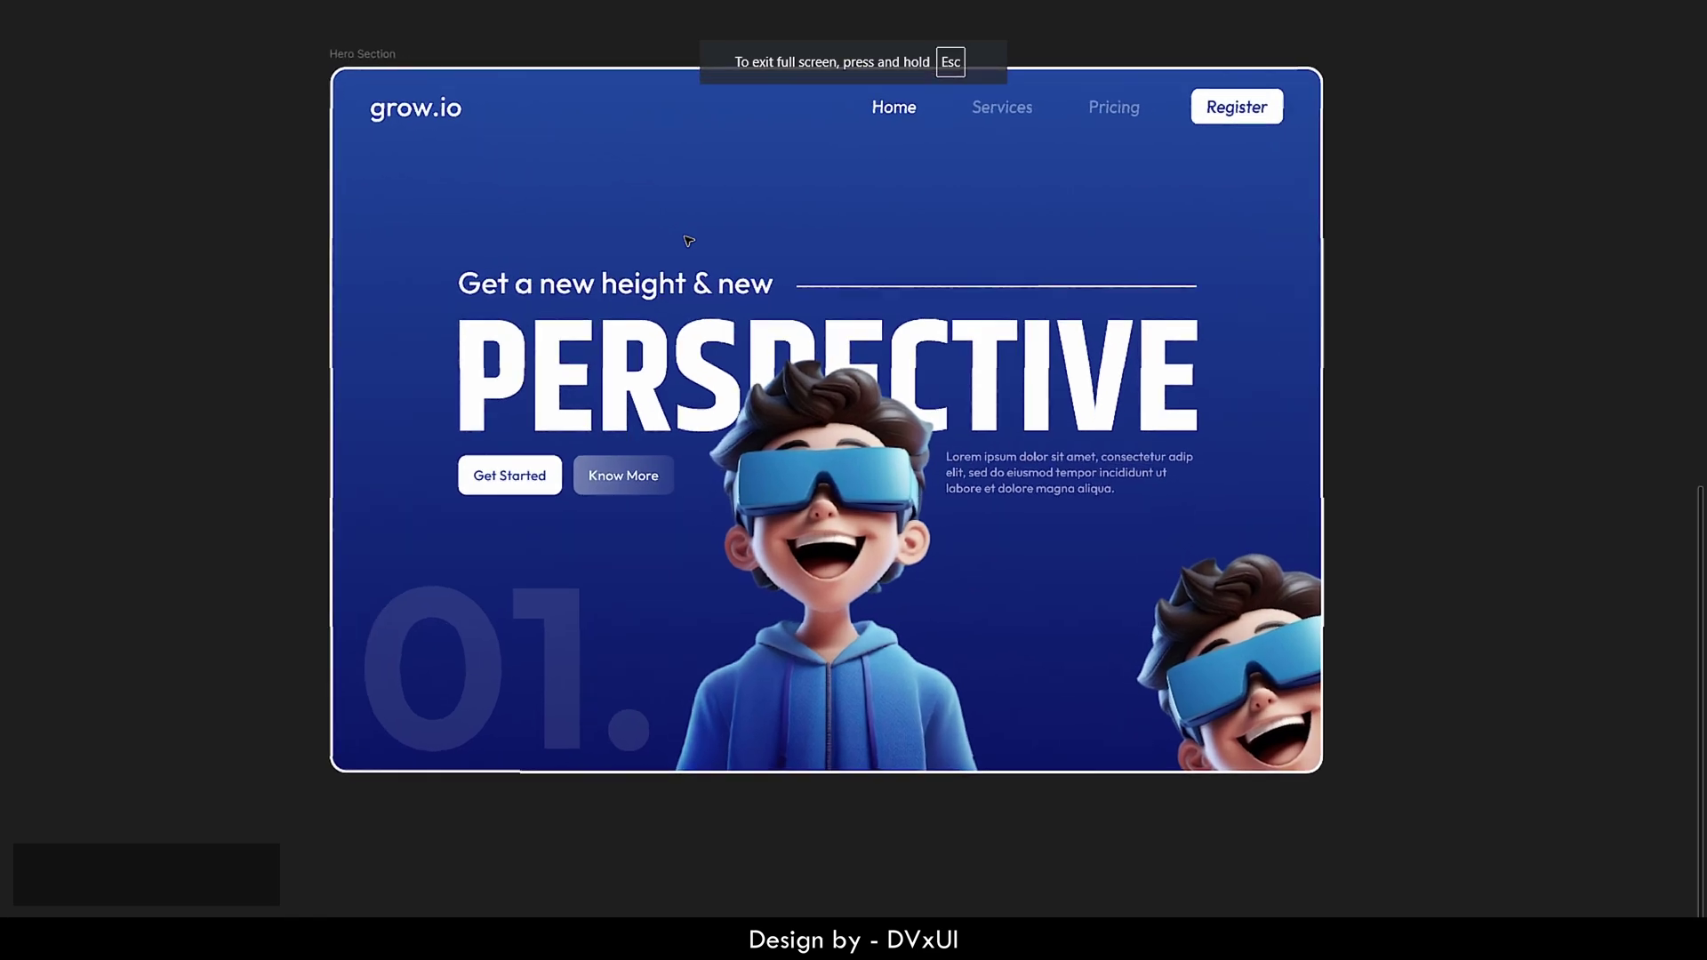
scroll(689, 240, down, 1)
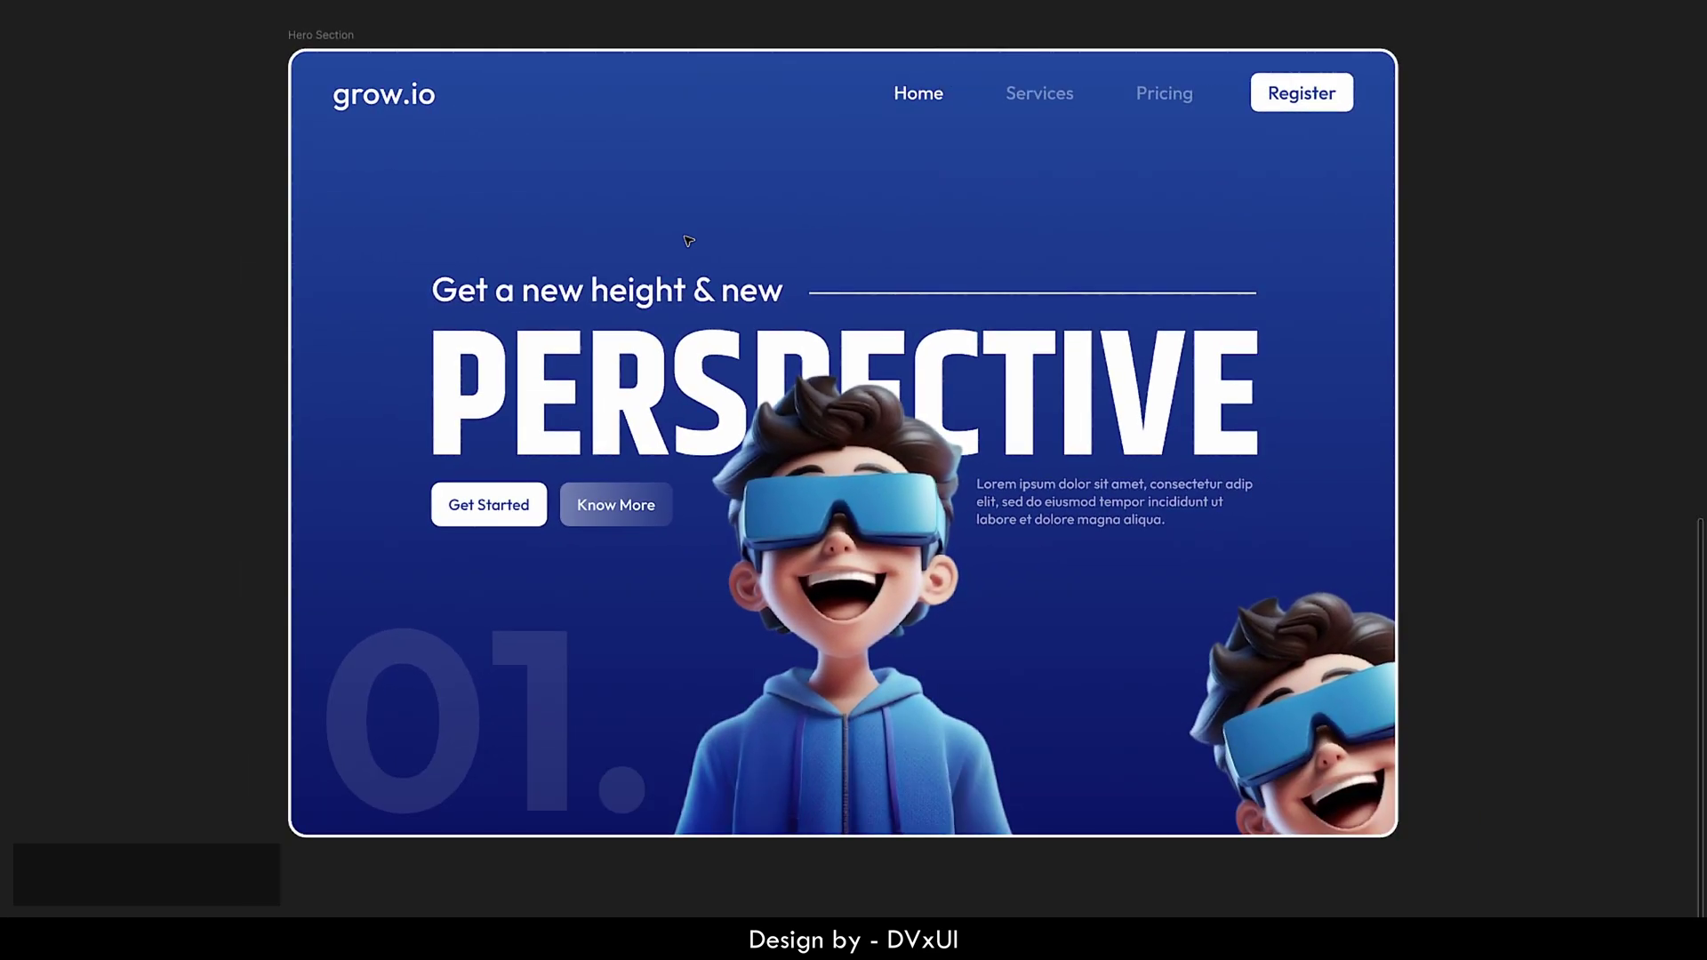
scroll(348, 53, up, 1)
scroll(348, 54, up, 1)
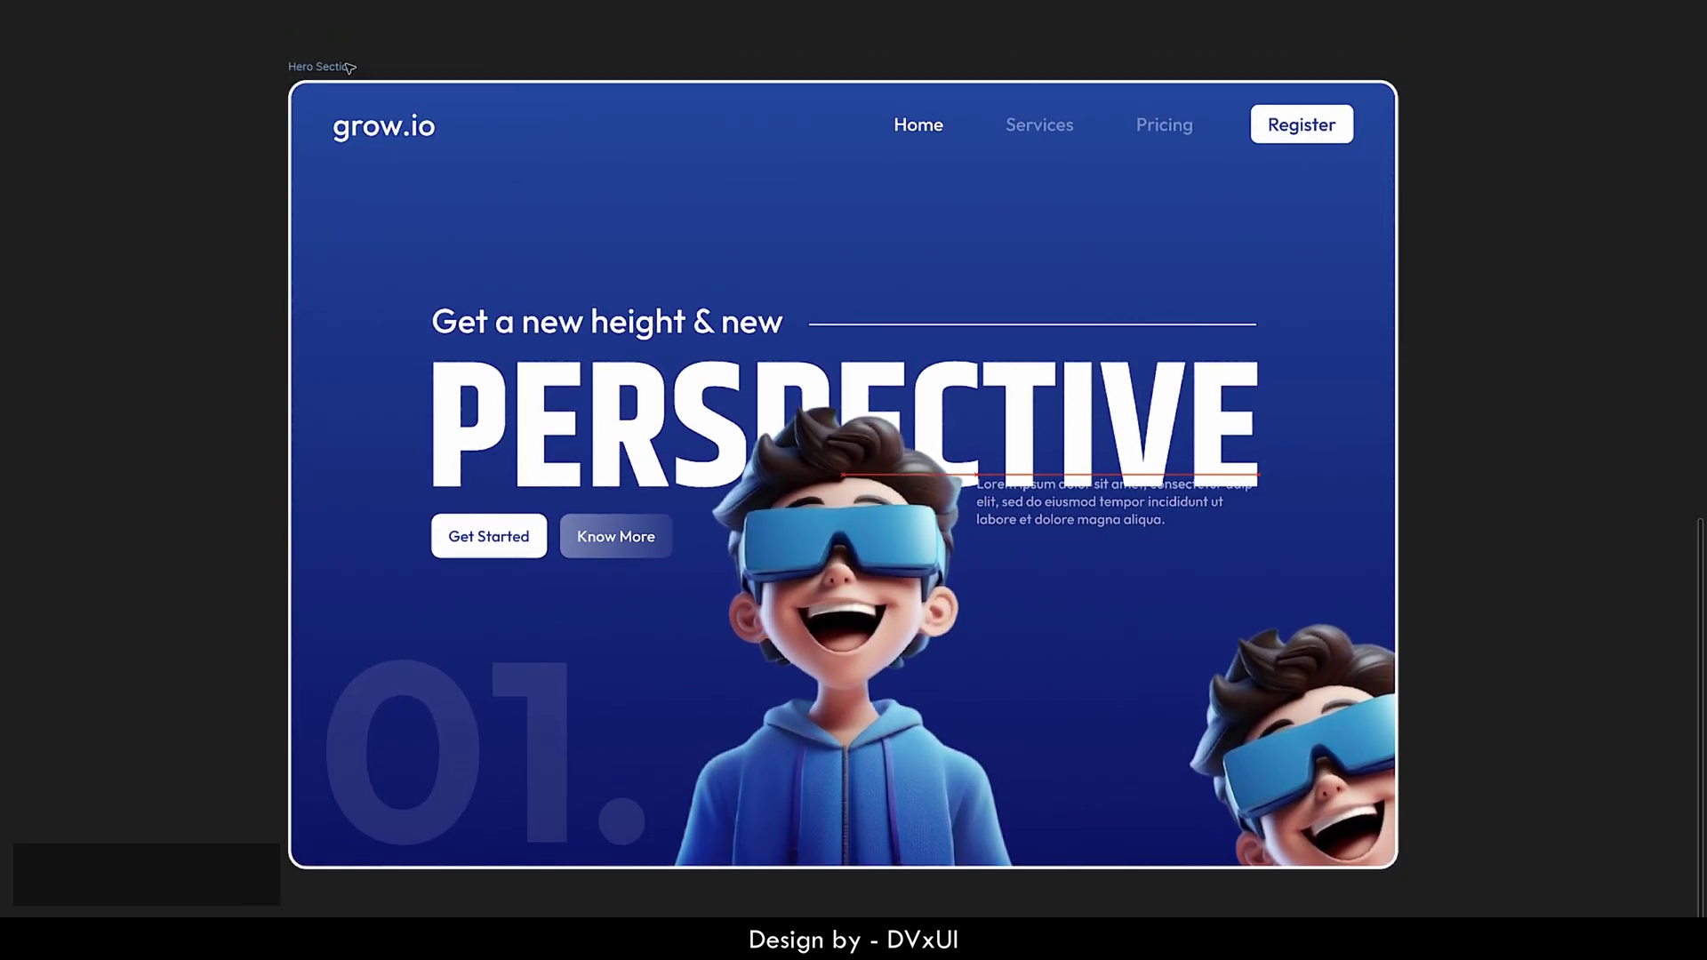
- Check whether the placeholder paragraph belongs to the Hero Section frame, and bring the interface back
click(320, 67)
click(522, 53)
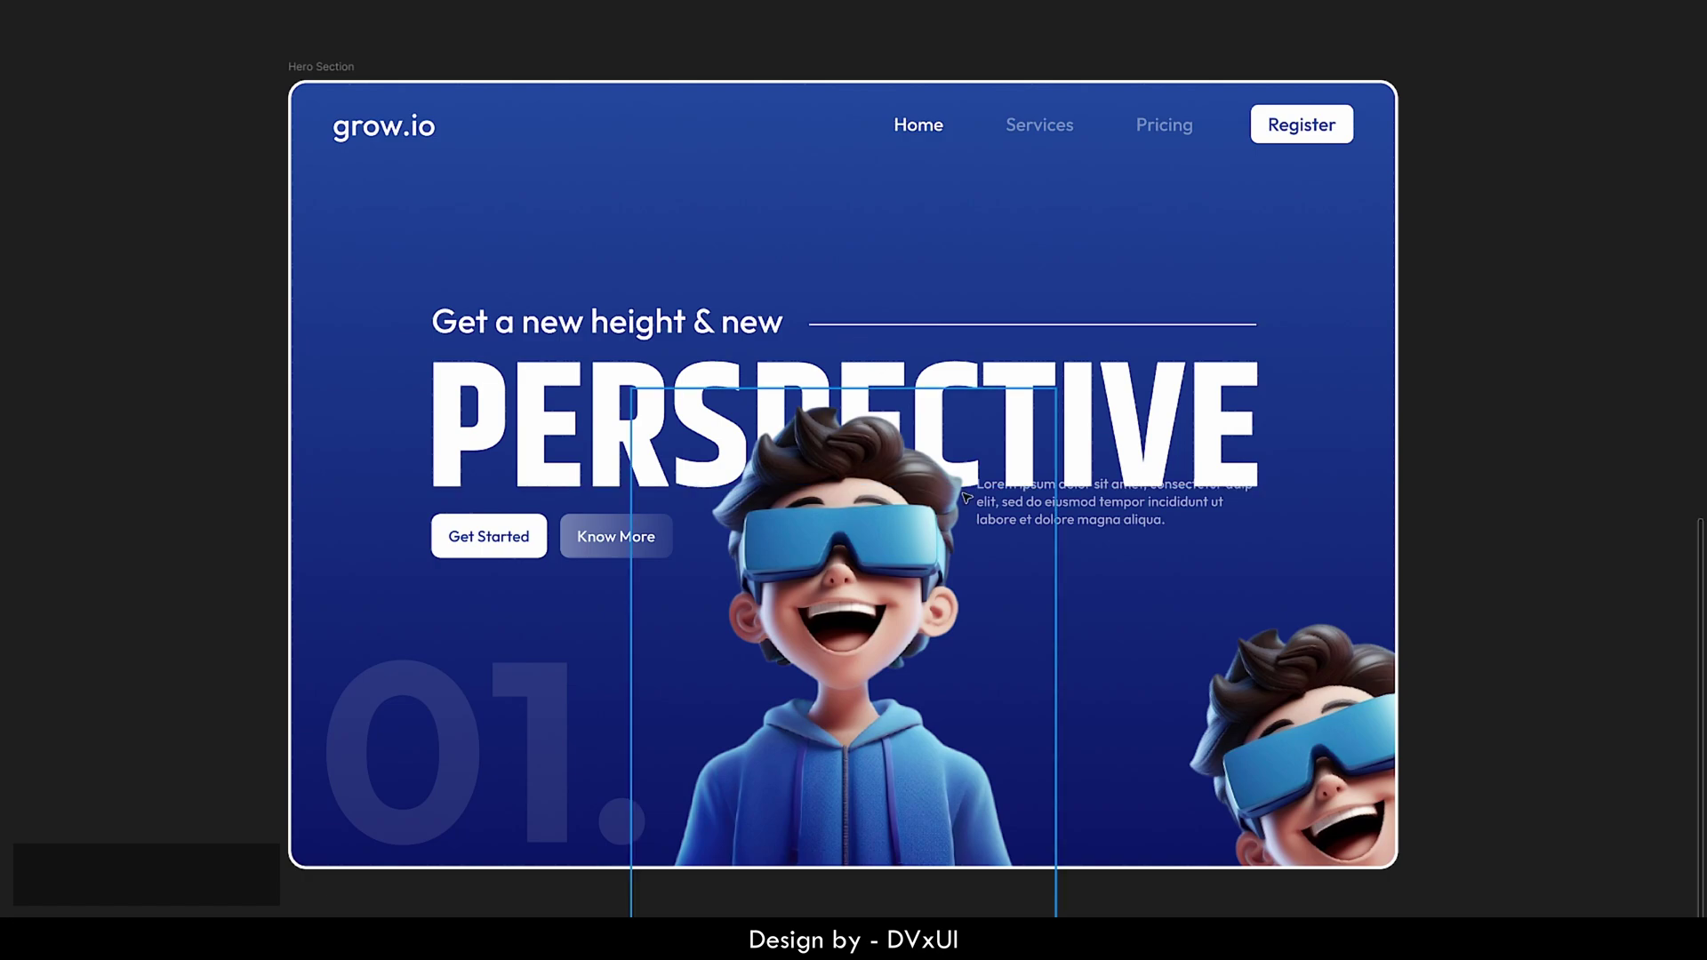
click(1078, 520)
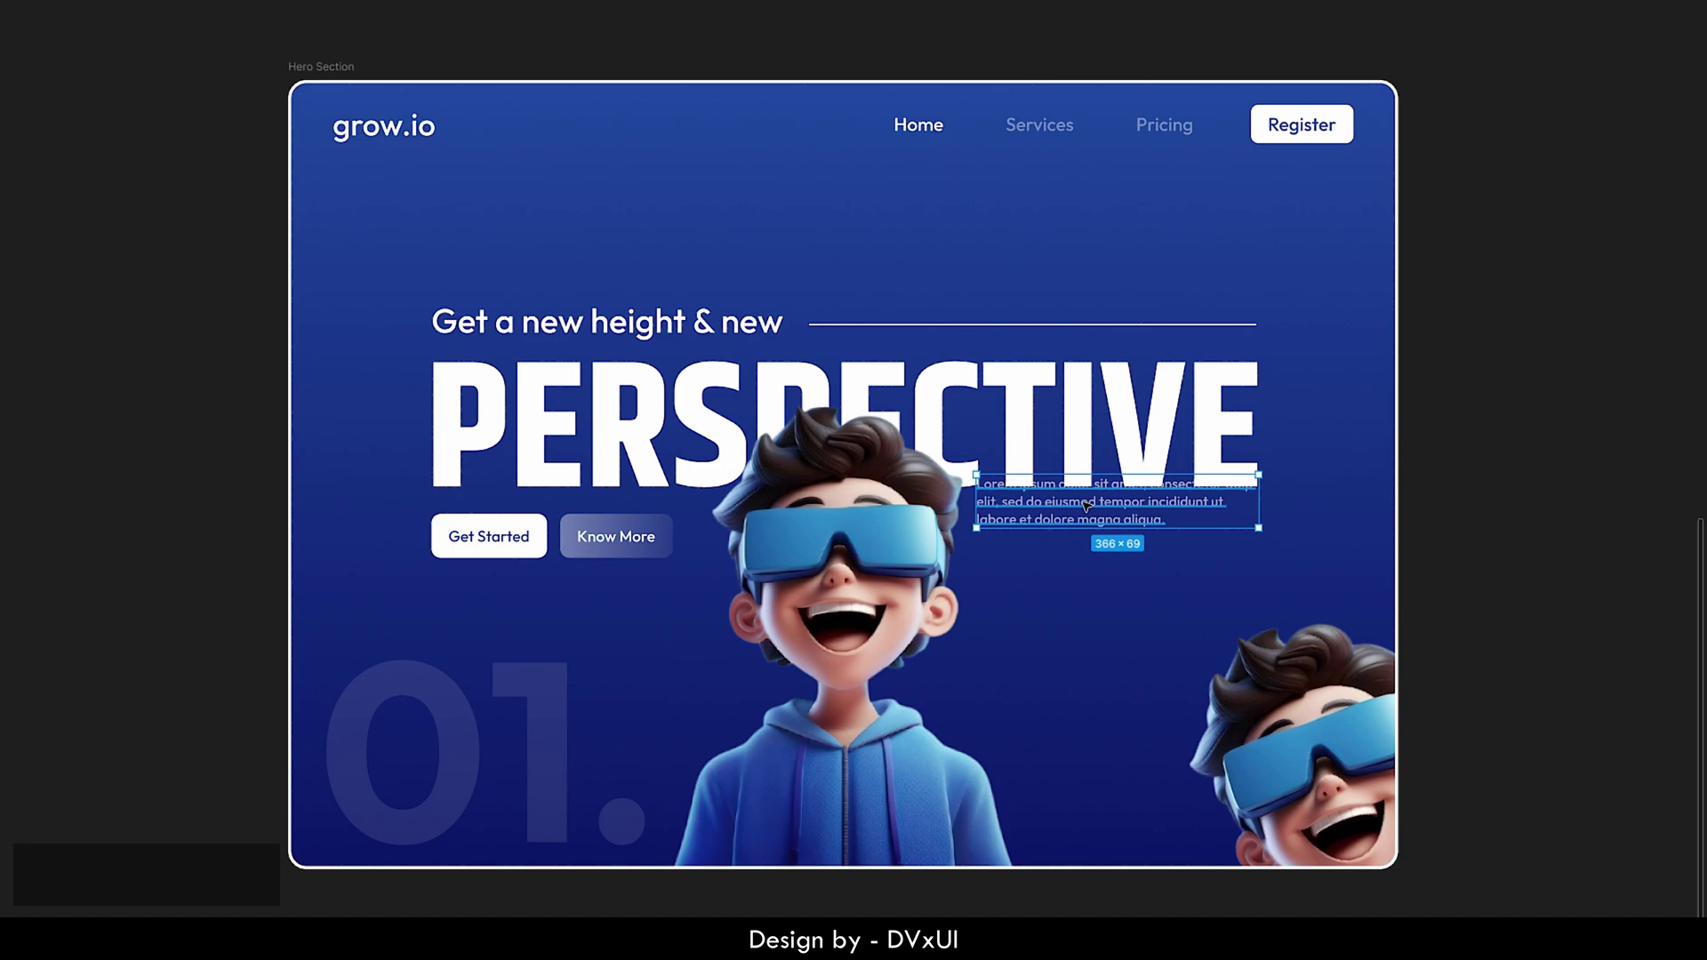
right_click(1423, 338)
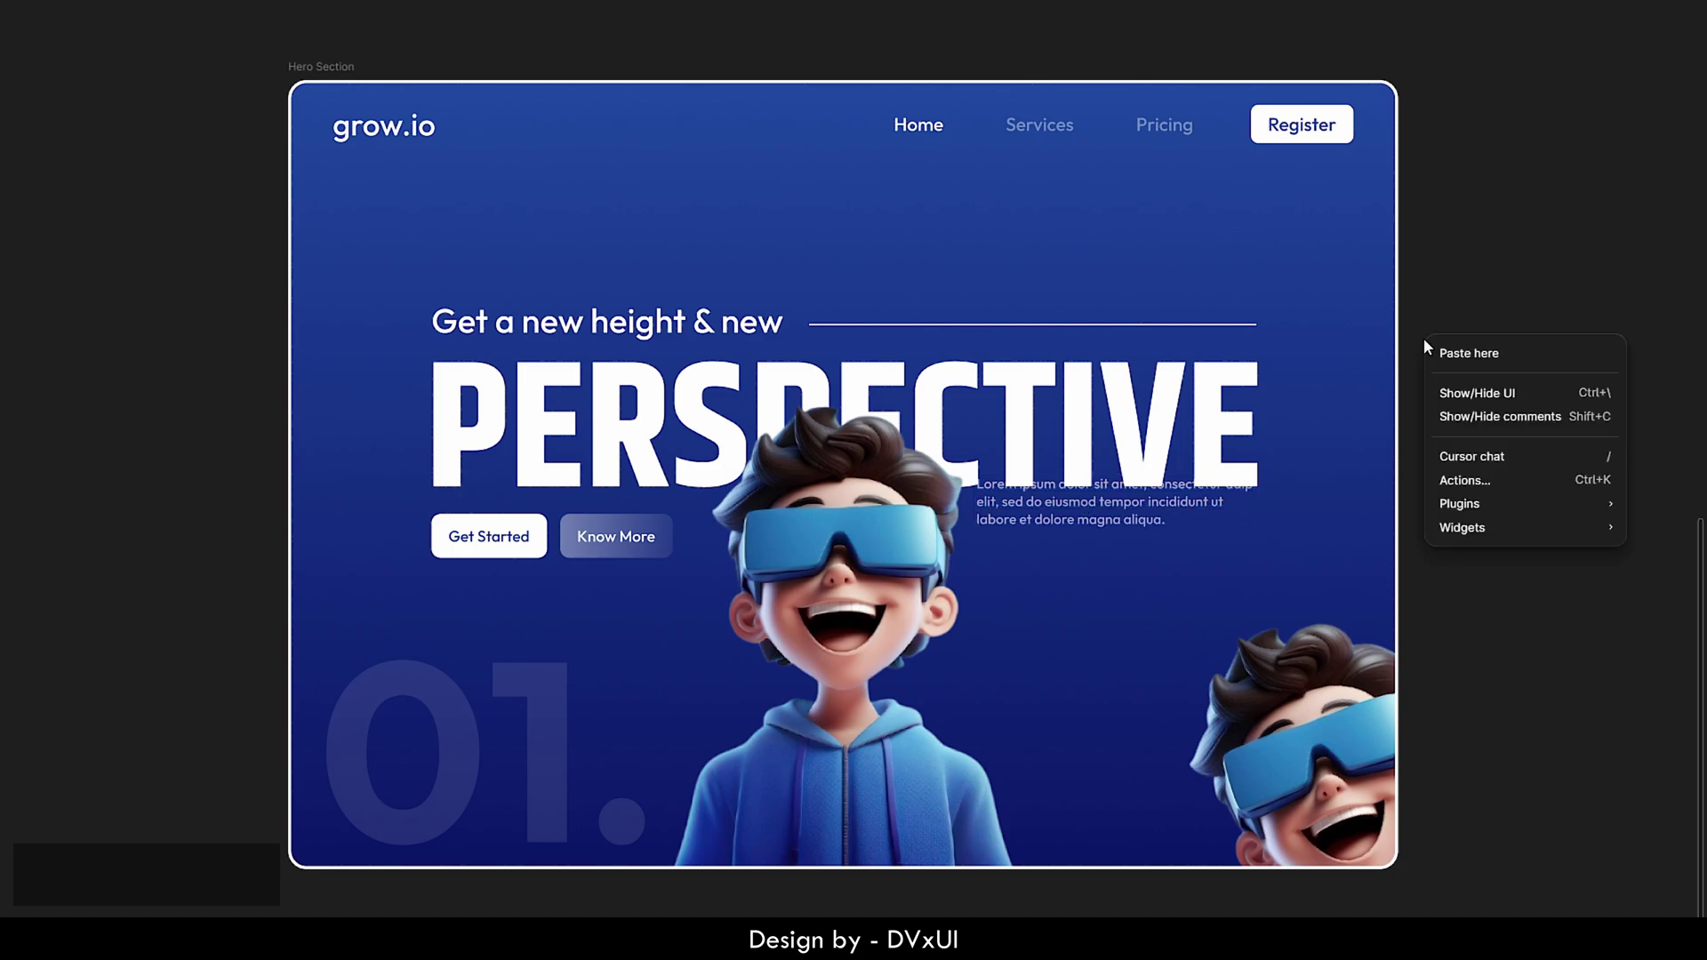
click(1455, 396)
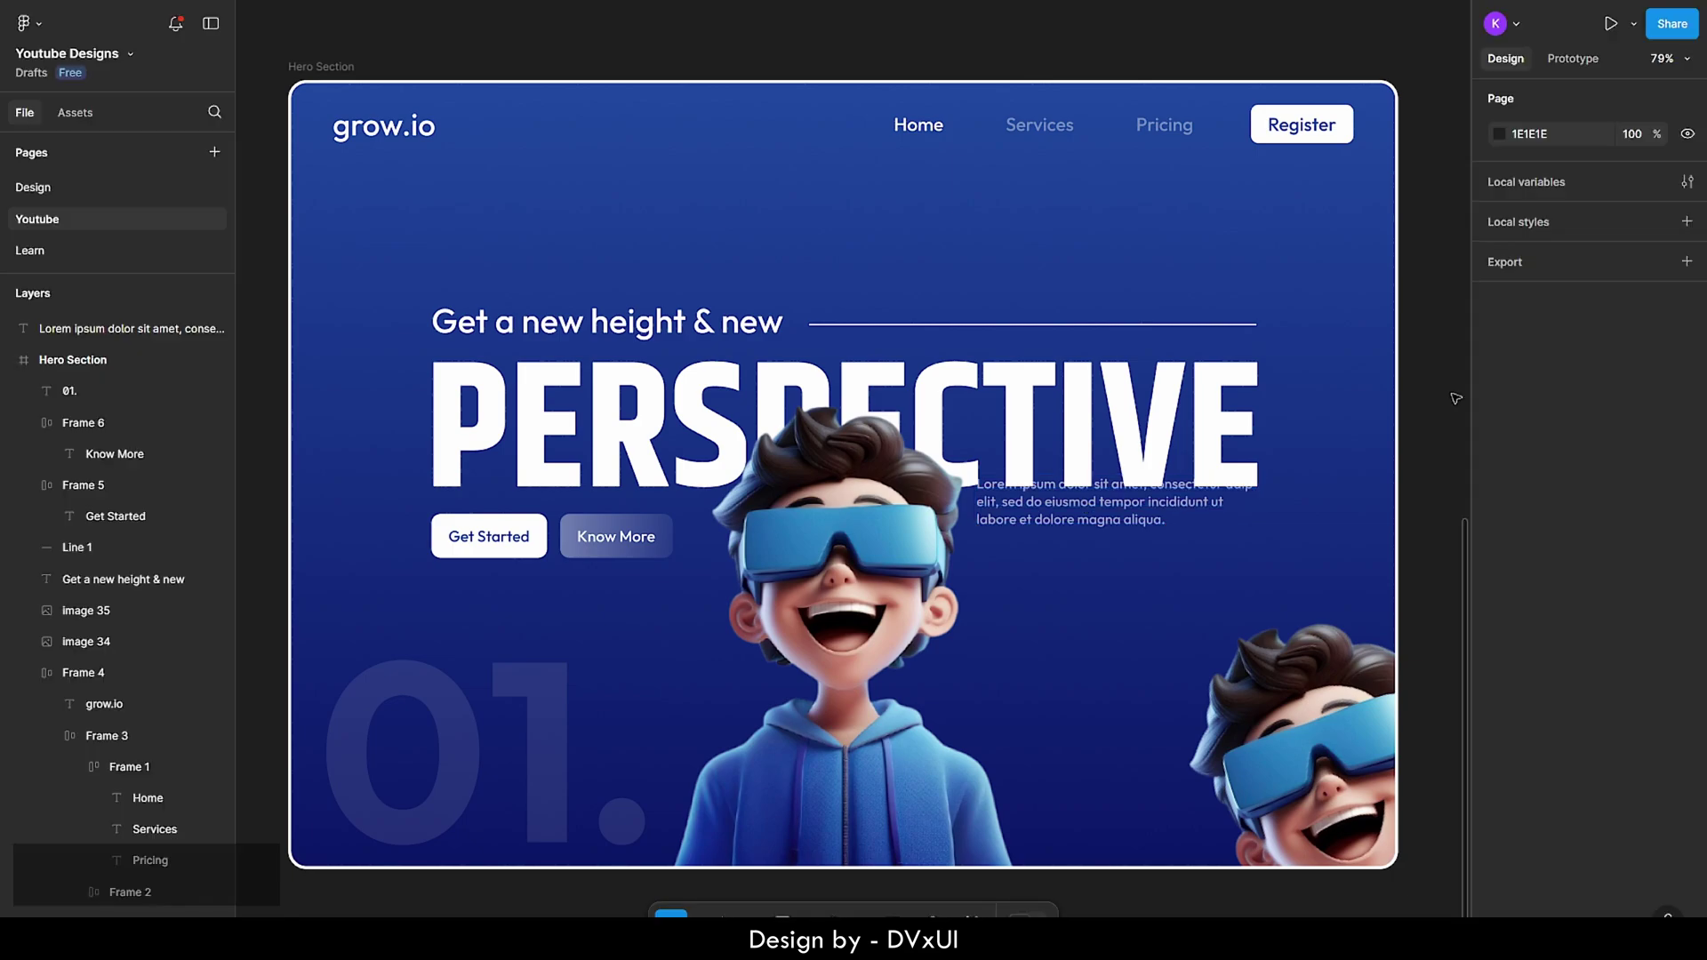
- Move the Hero Section frame up slightly to clear the placeholder paragraph, and nest the paragraph layer inside the frame
click(1078, 512)
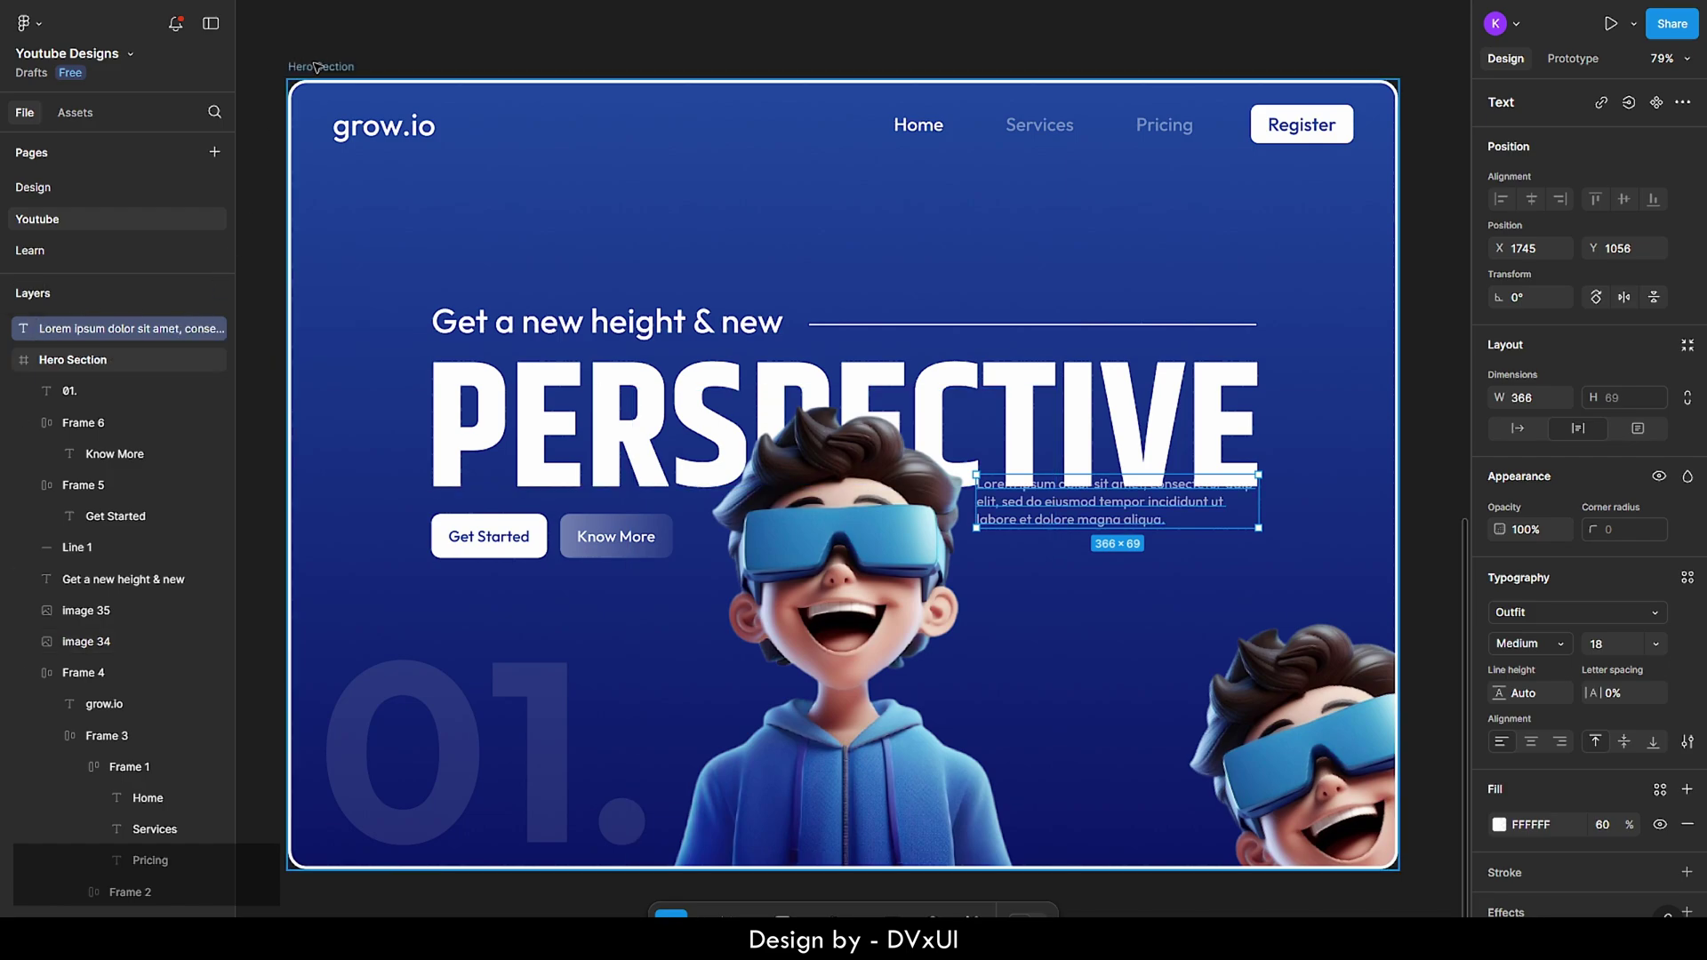
drag(318, 68, 321, 52)
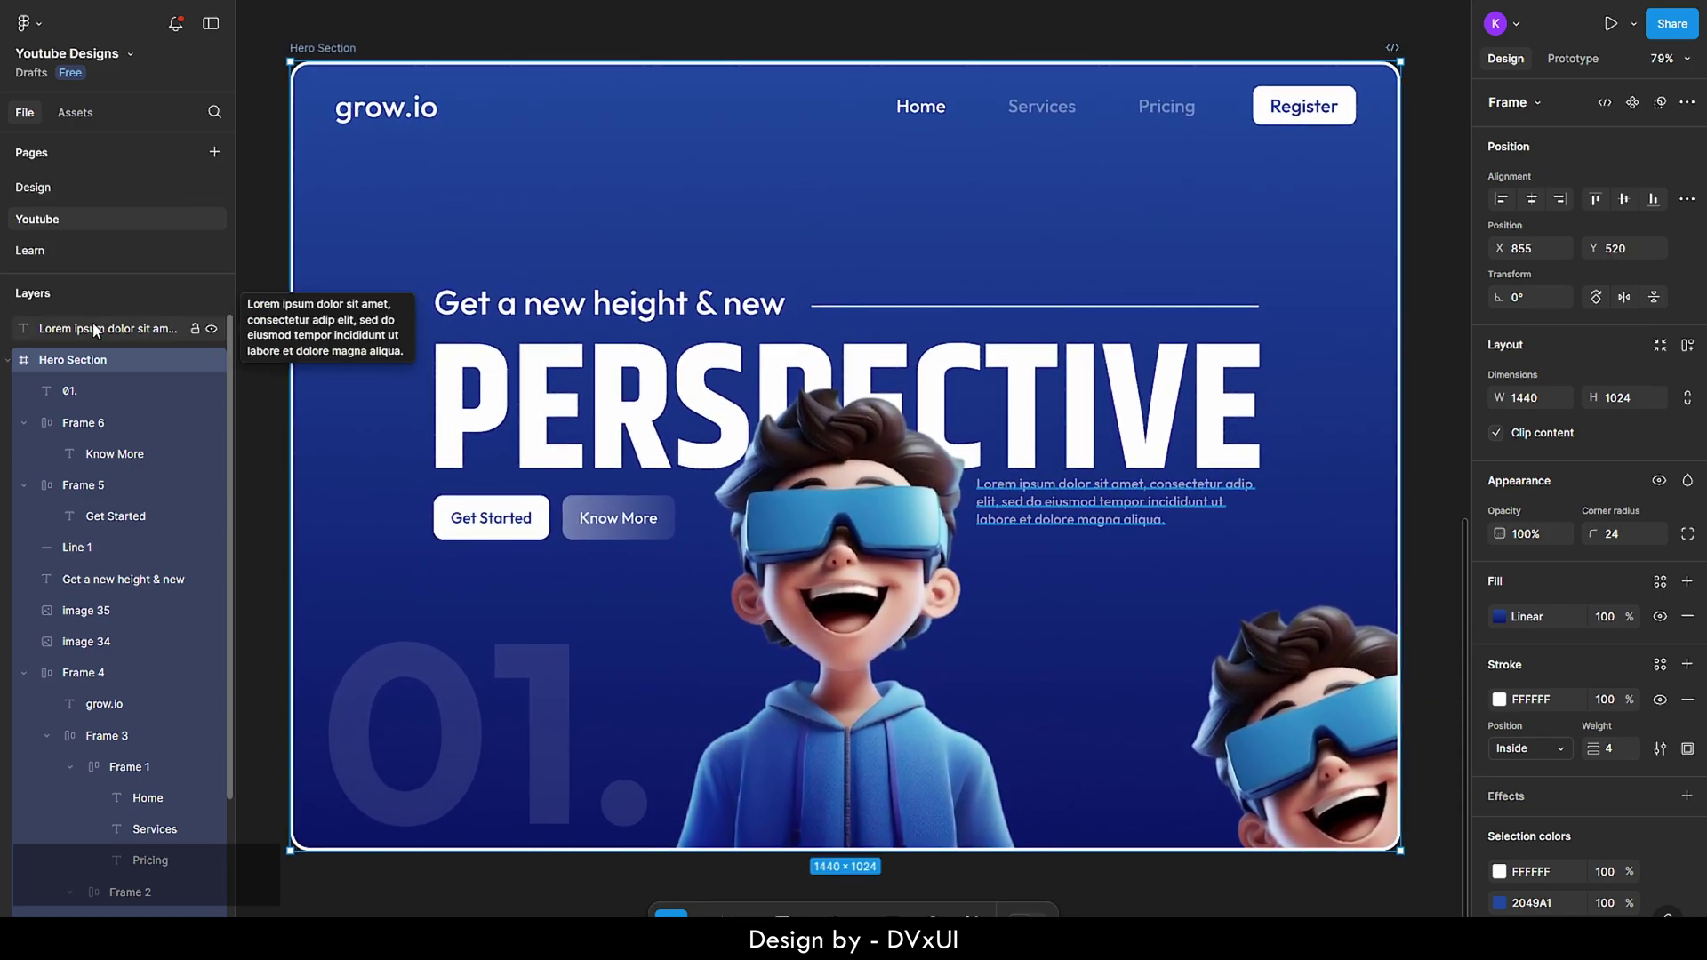
drag(88, 331, 95, 382)
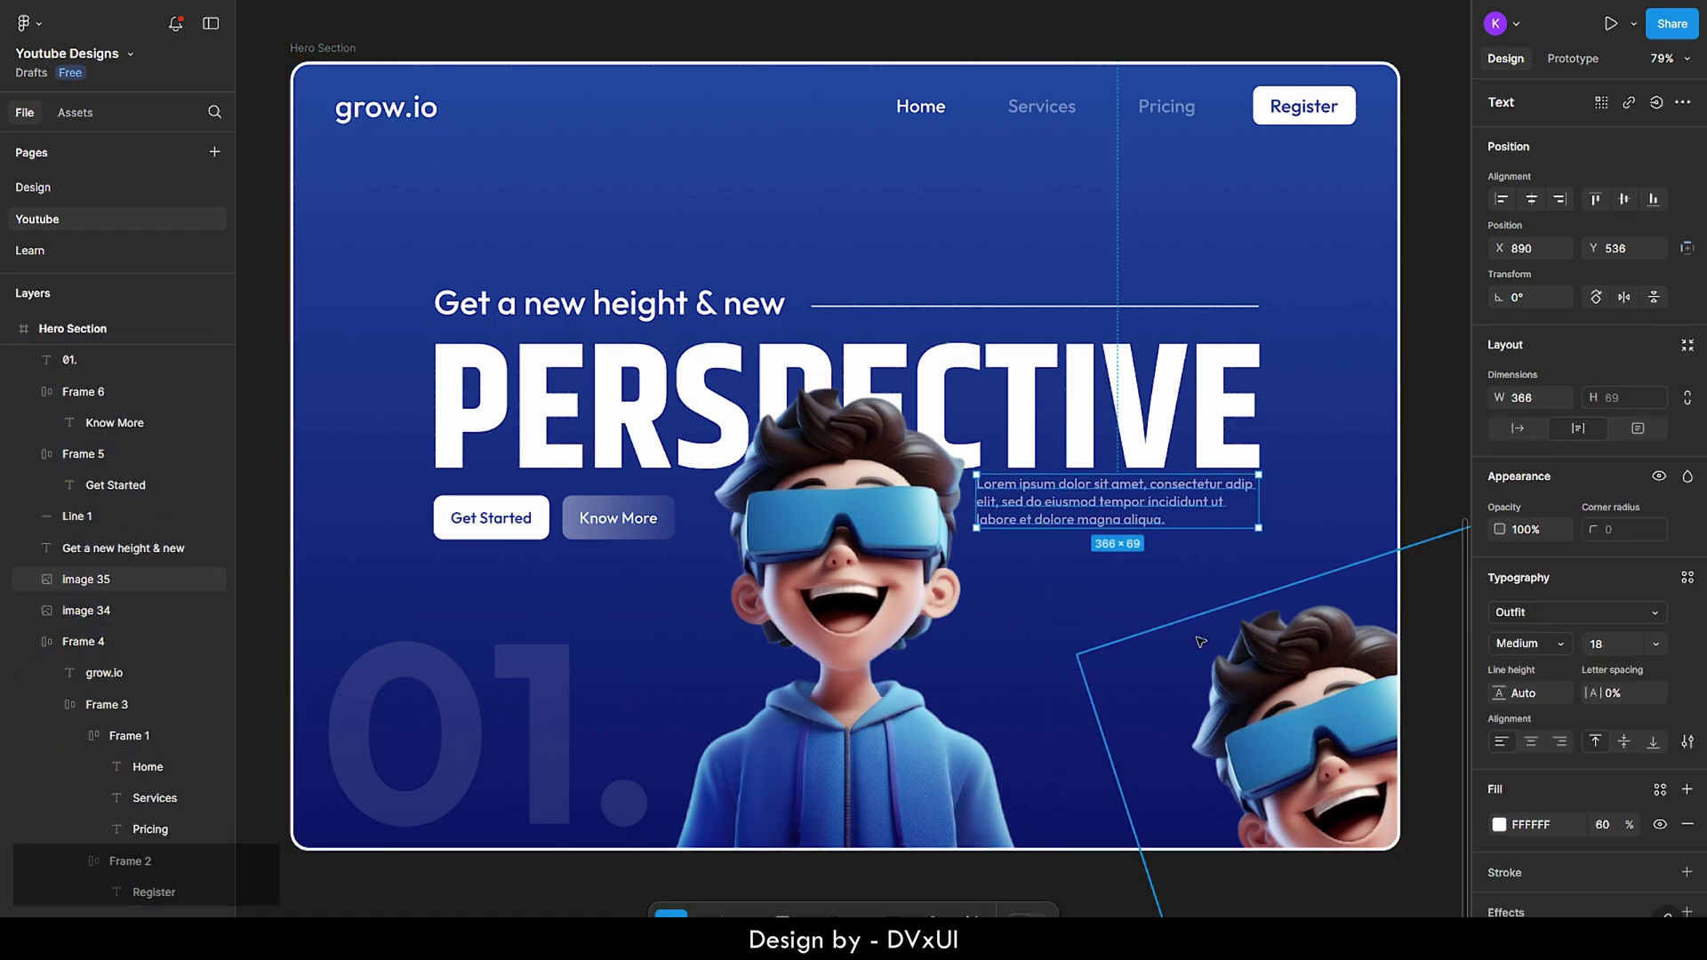
click(1094, 613)
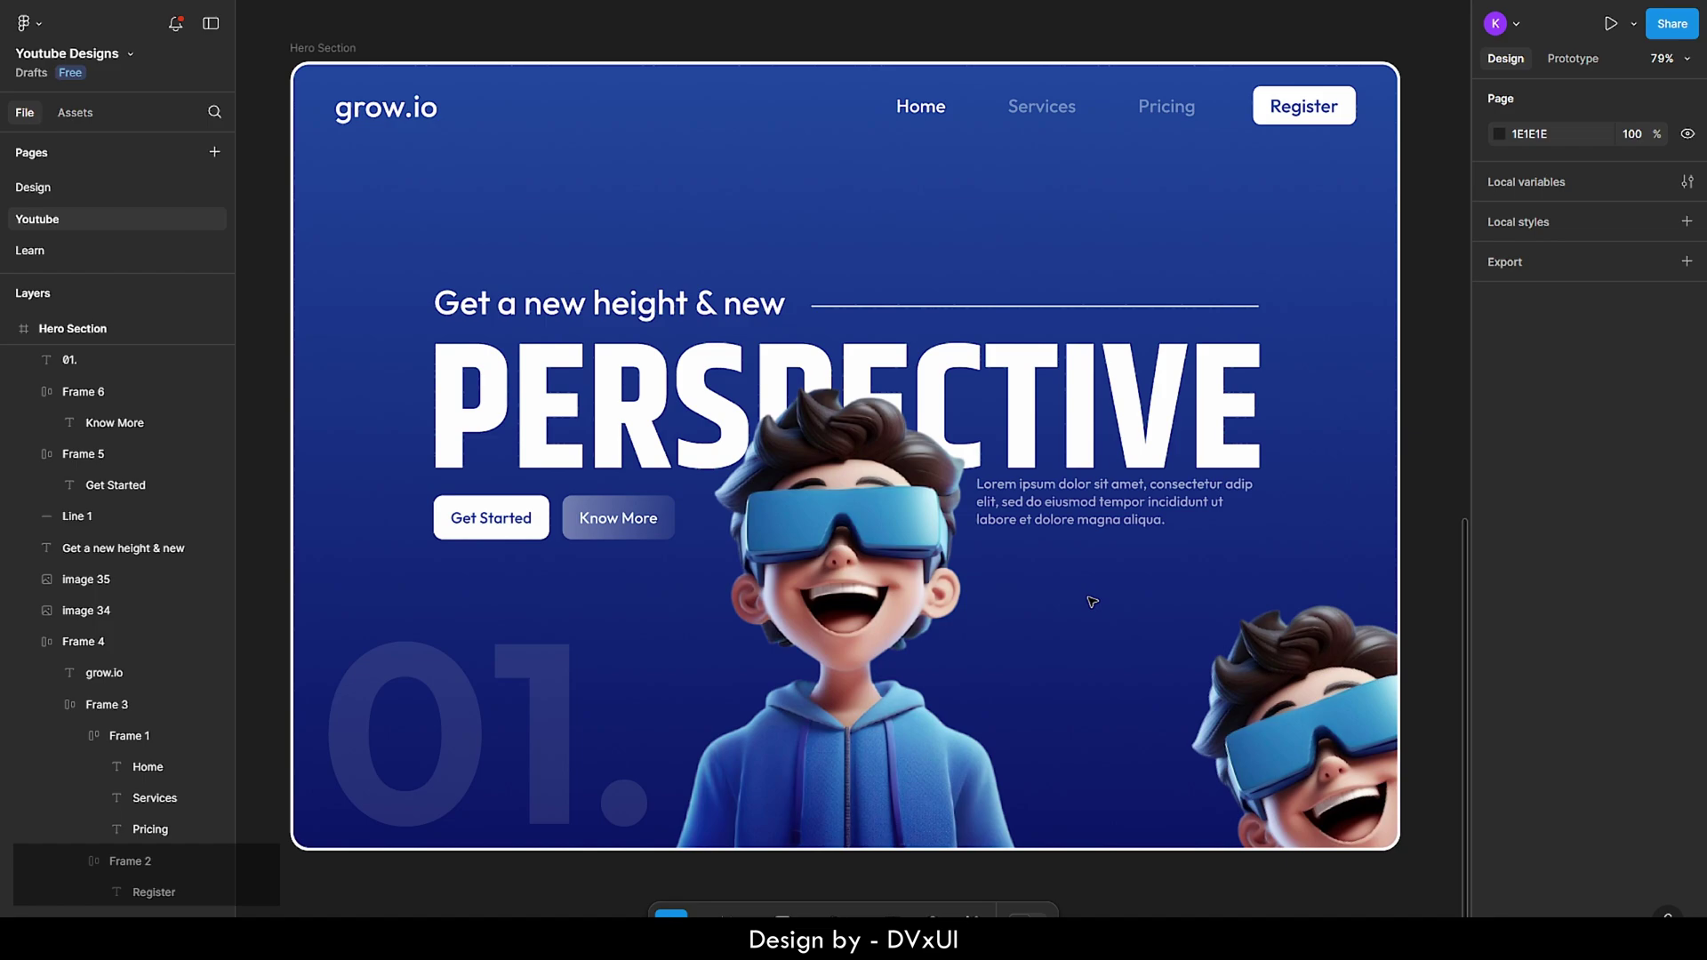
- Nudge the placeholder paragraph down to Y 553 to level it with the buttons under the heading
click(1064, 525)
key(shift+Down)
key(shift+Down)
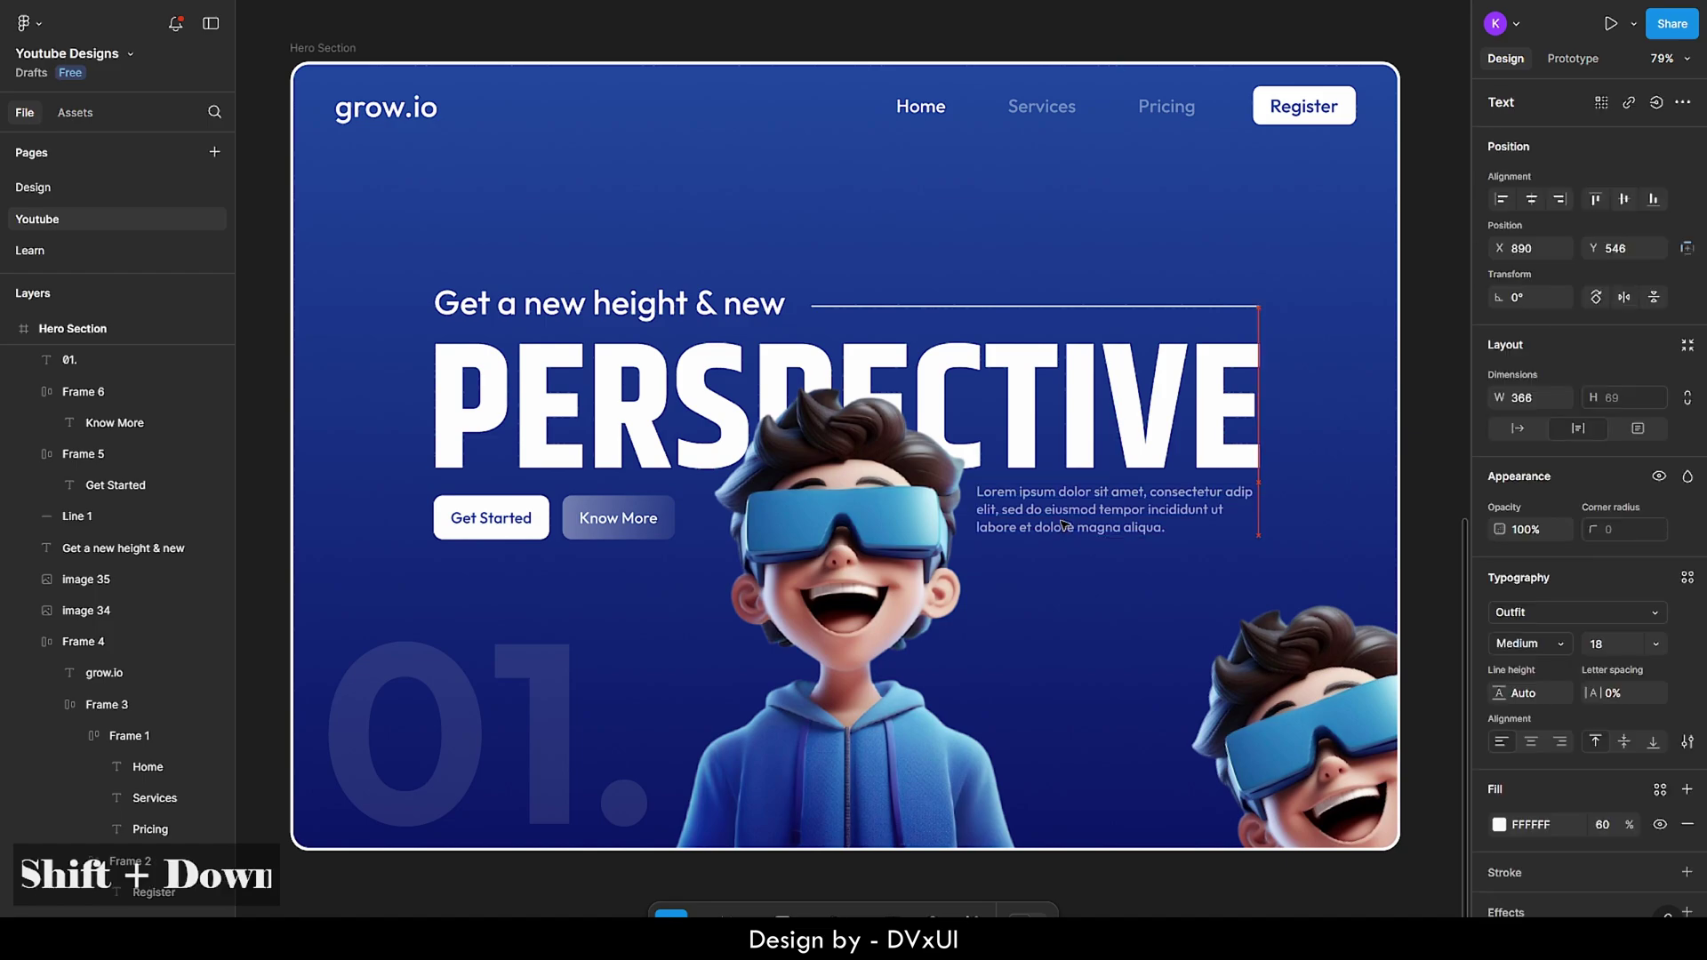
key(Up)
key(Up)
key(Up)
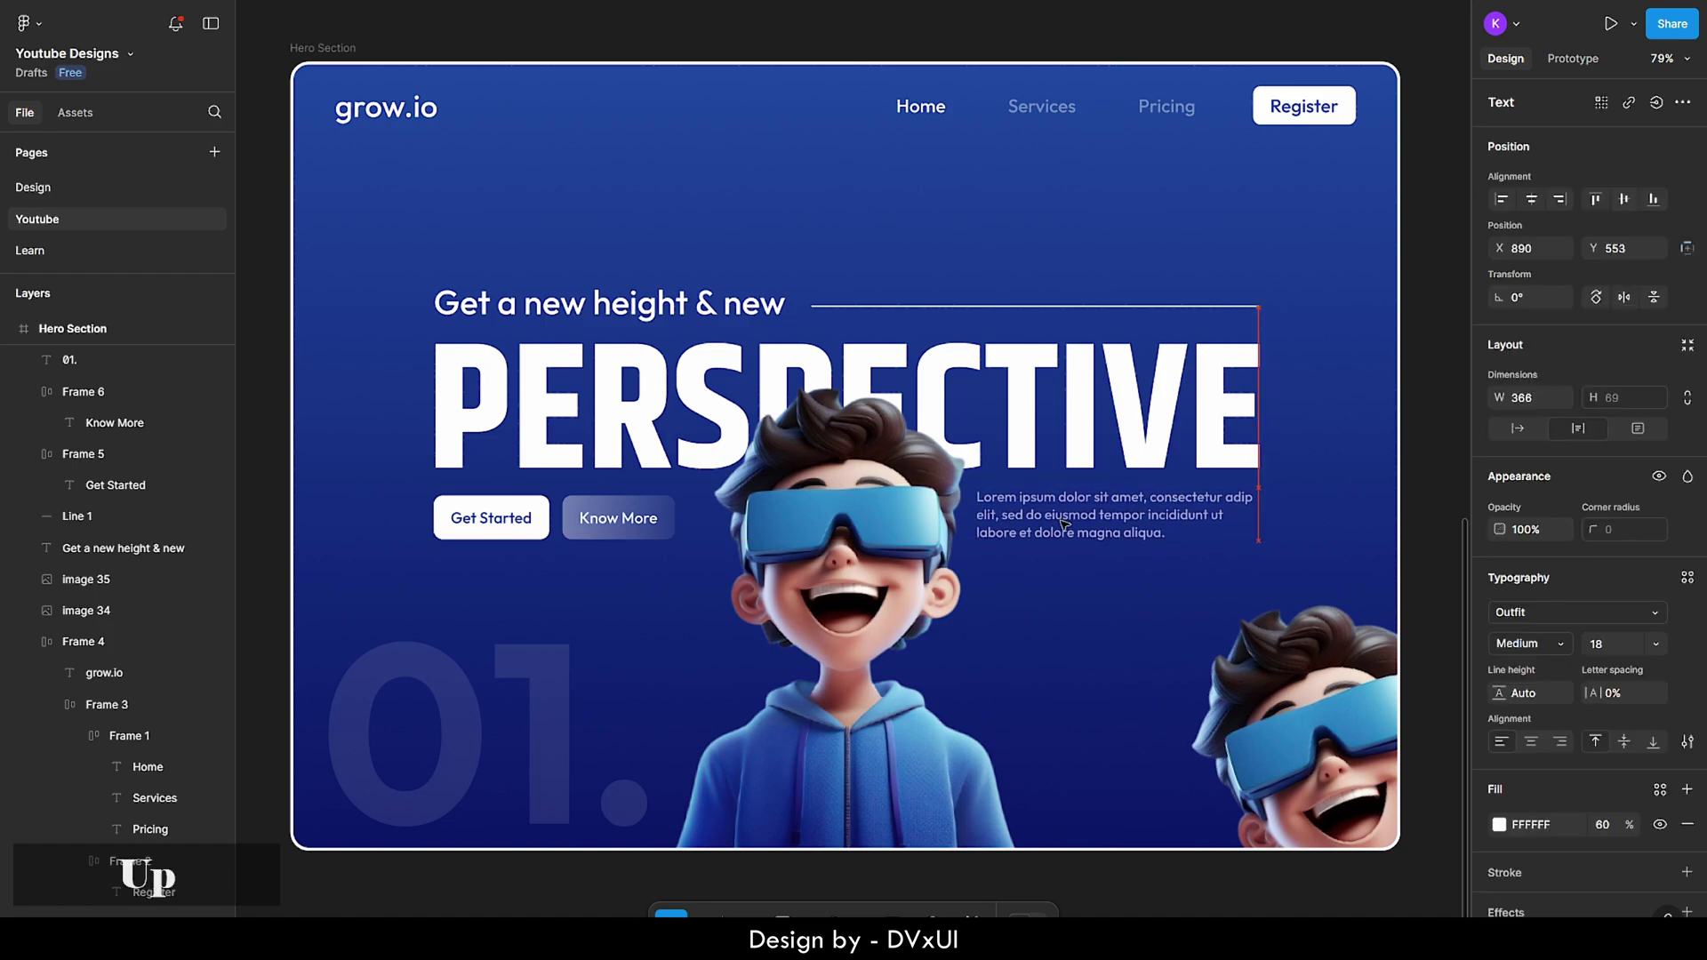
- Deselect everything and hide the interface to present the finished hero section
click(896, 20)
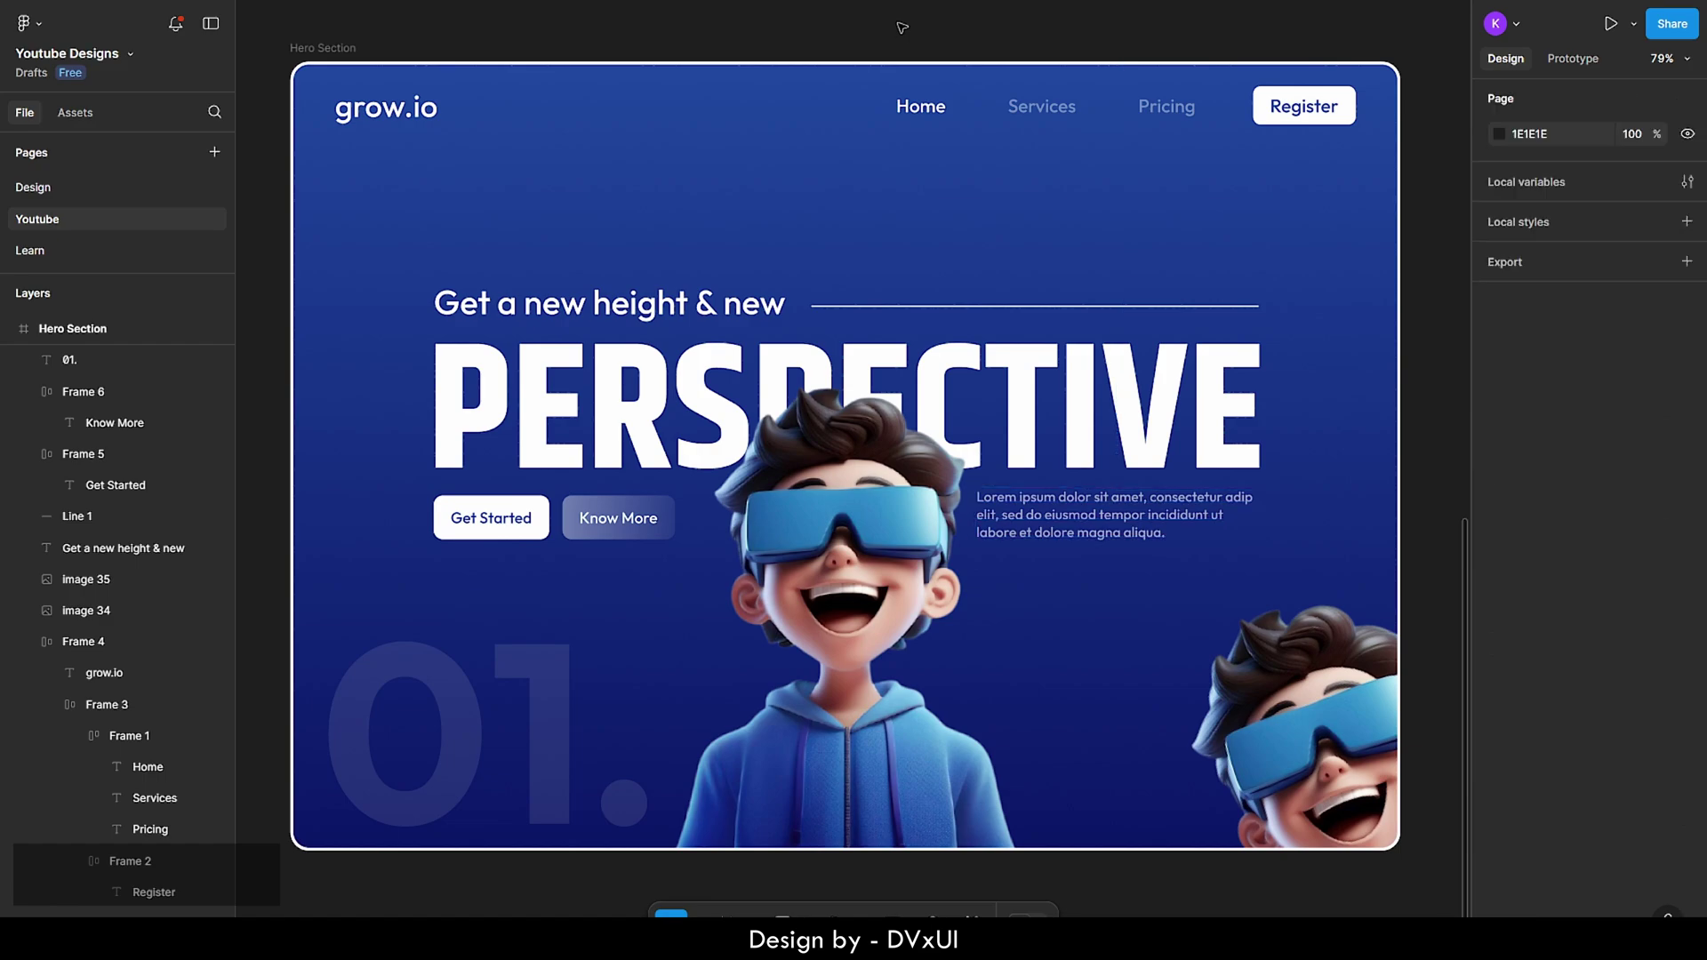
right_click(896, 20)
click(954, 83)
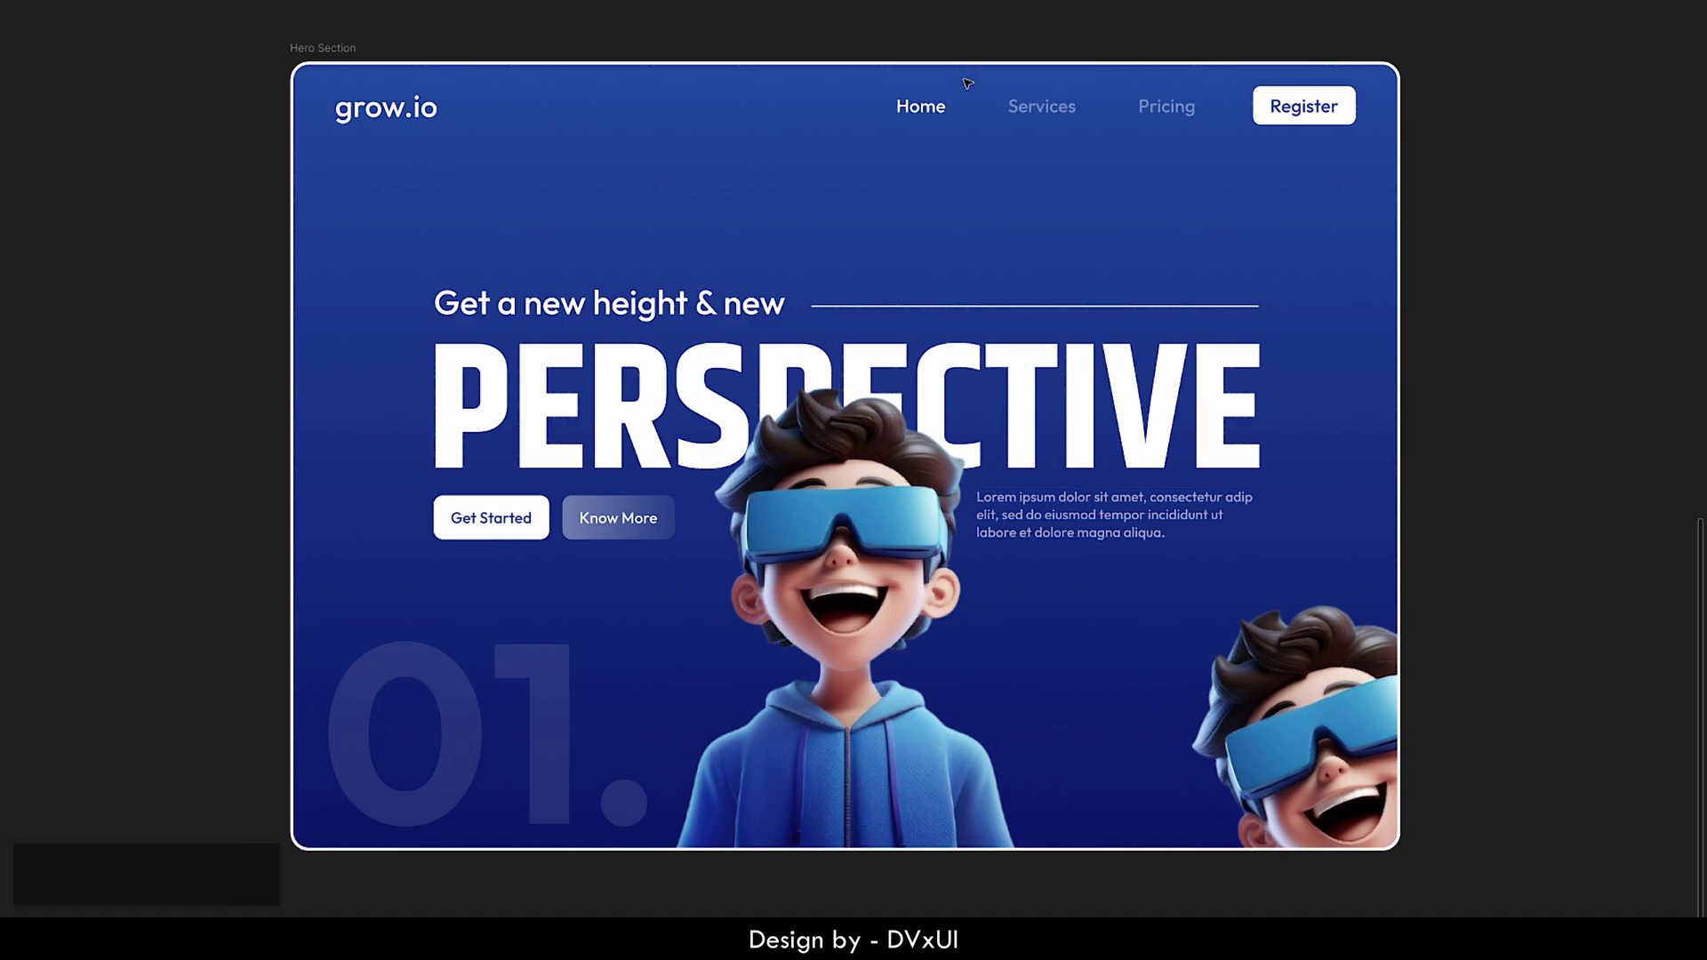